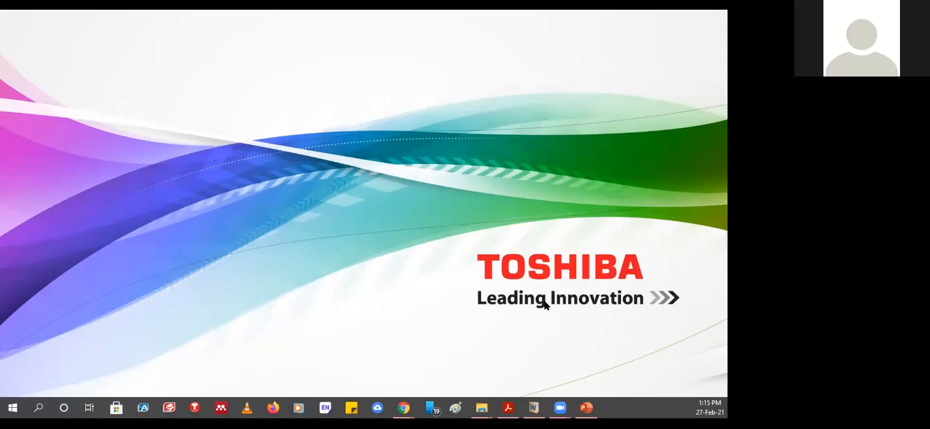
- Refresh the Windows desktop repeatedly from its context menu
right_click(661, 139)
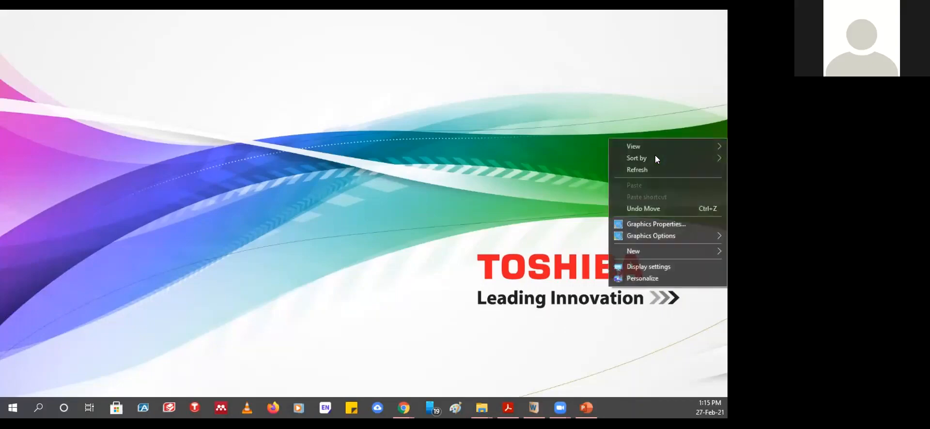
click(643, 171)
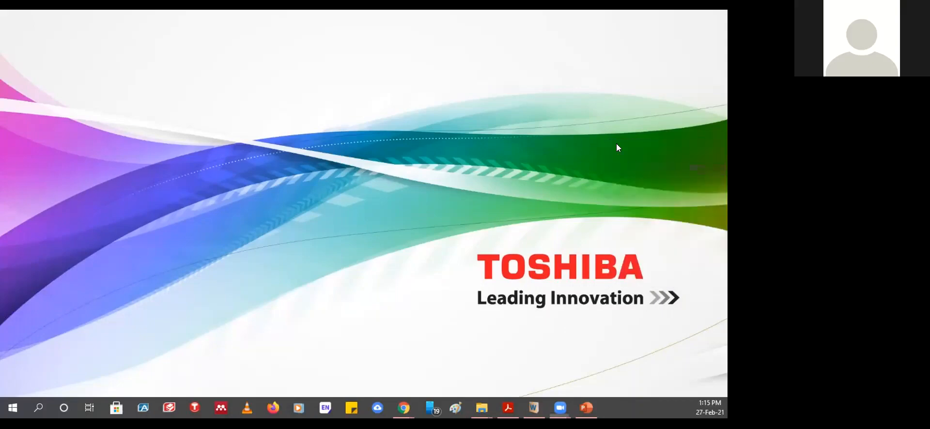
right_click(623, 86)
click(633, 118)
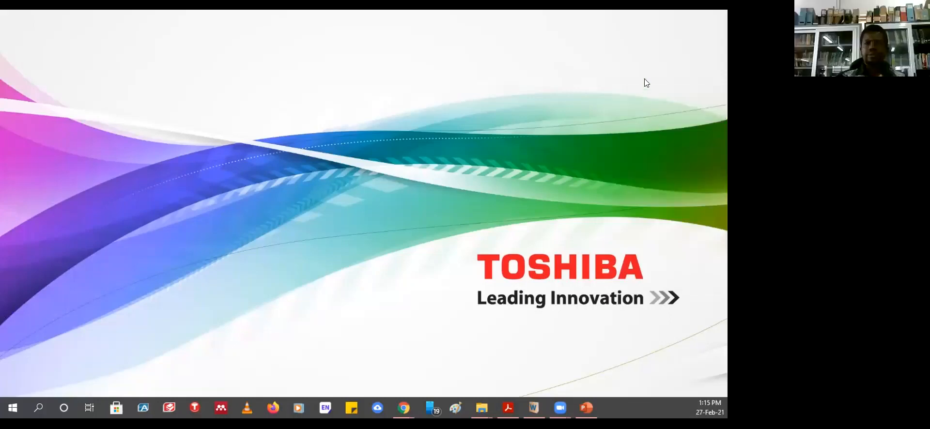
right_click(644, 80)
click(637, 113)
right_click(660, 64)
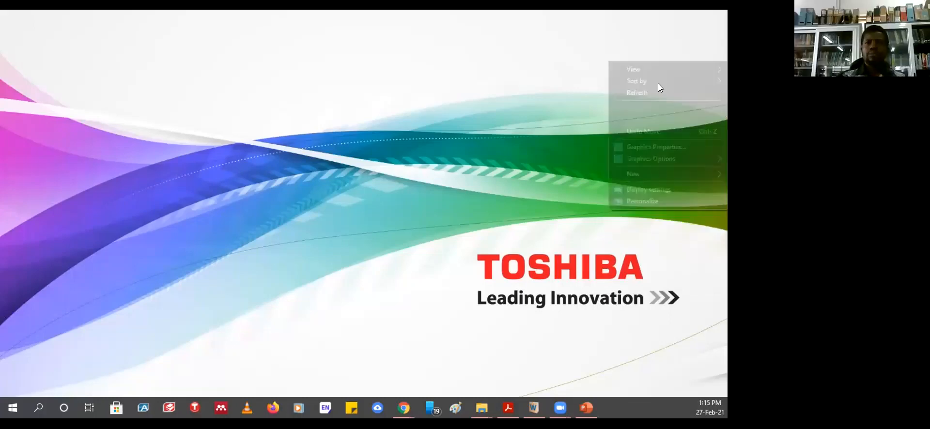
click(646, 92)
right_click(665, 54)
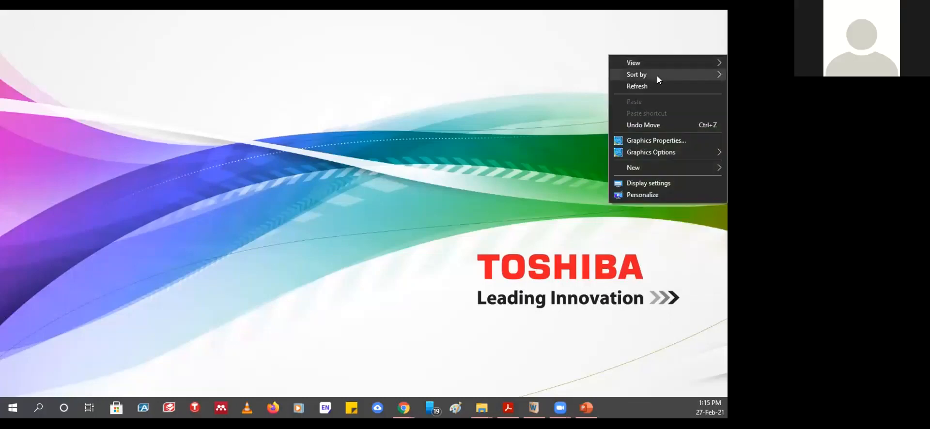
click(650, 86)
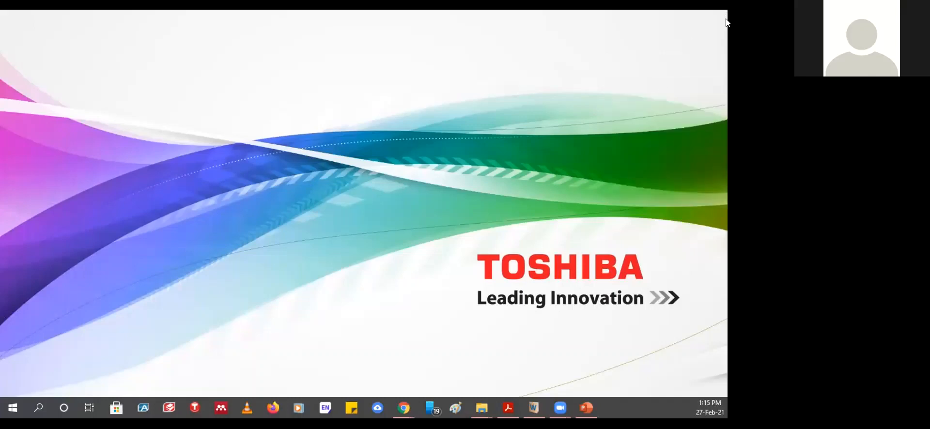
right_click(689, 11)
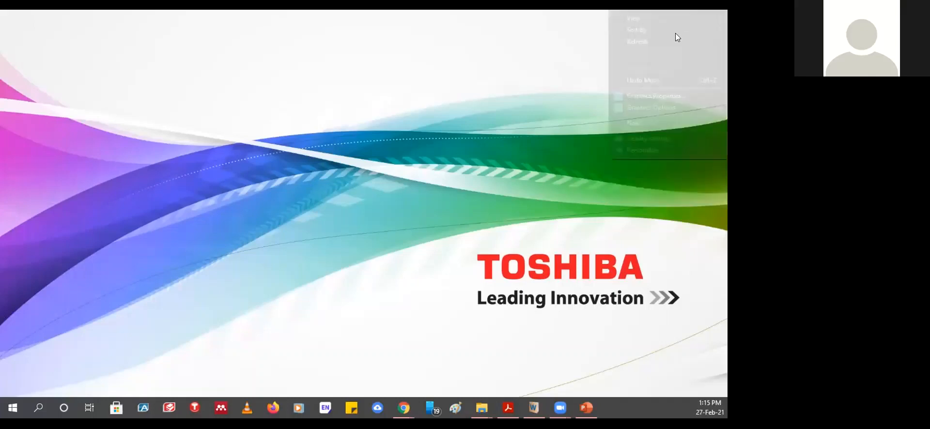
click(644, 44)
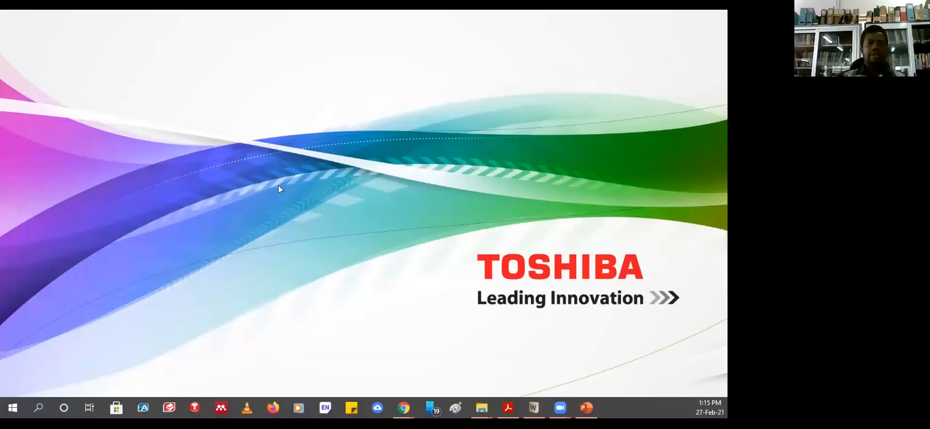
right_click(488, 64)
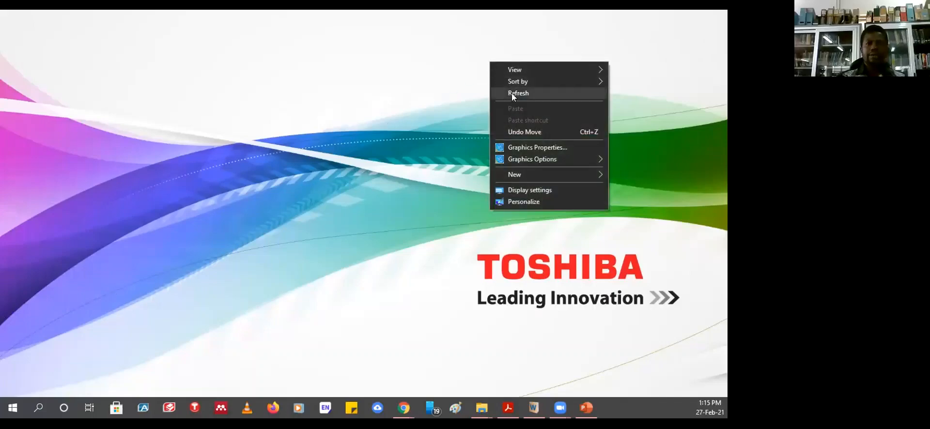
click(513, 95)
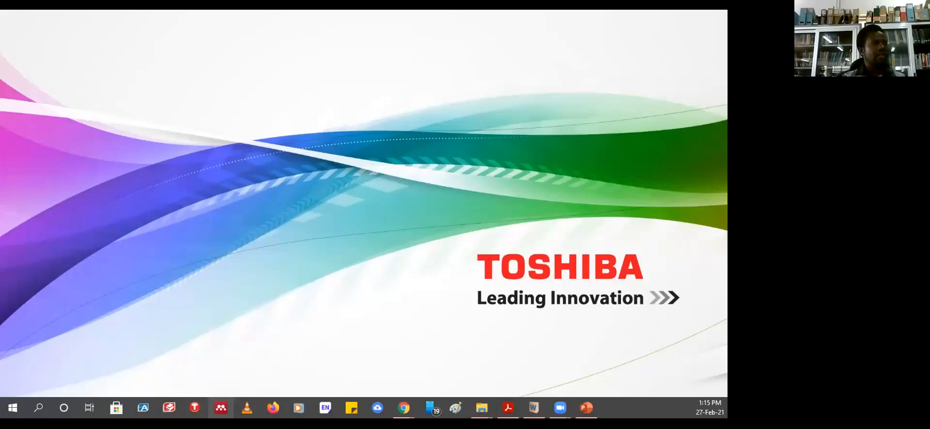
right_click(401, 169)
click(414, 199)
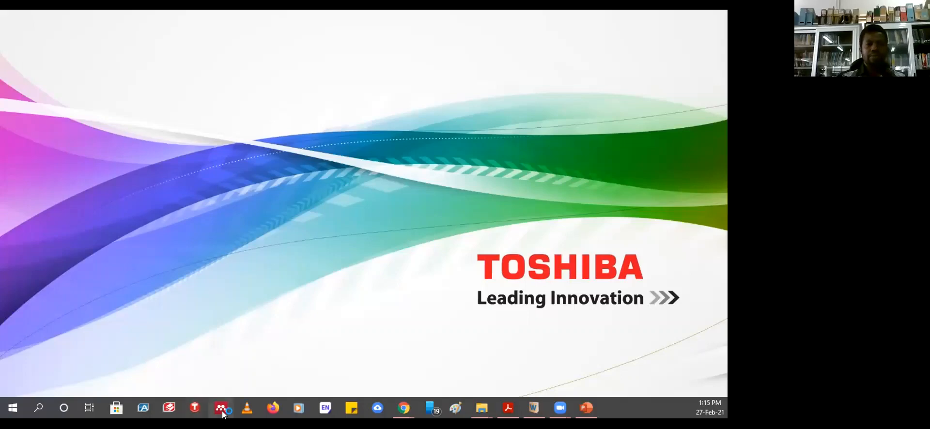
right_click(582, 143)
click(606, 176)
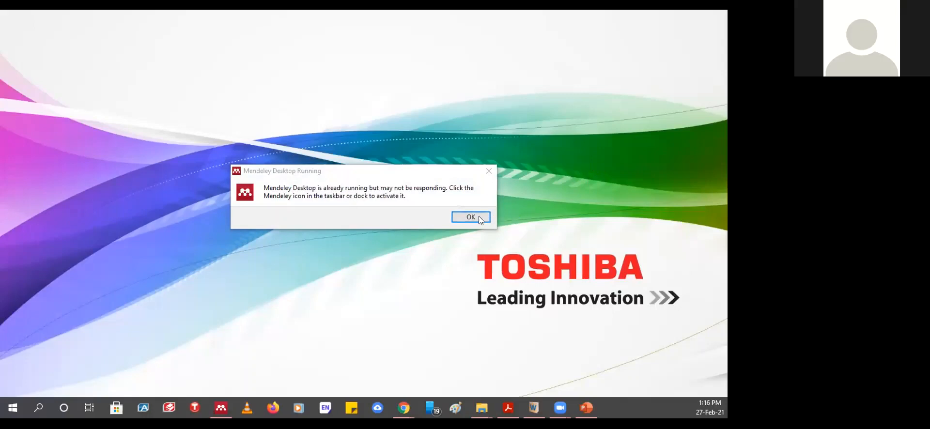
- Dismiss the Mendeley already-running message, refresh the desktop again, and maximize Mendeley Desktop
click(480, 218)
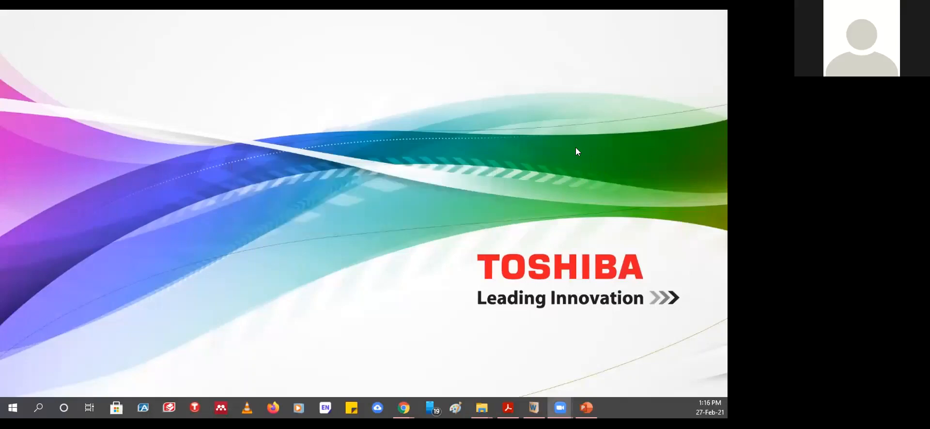
right_click(582, 117)
click(606, 148)
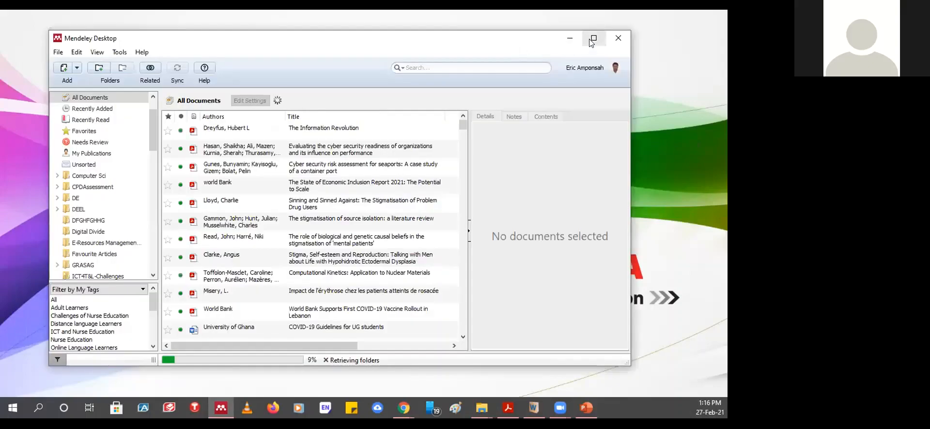
click(591, 40)
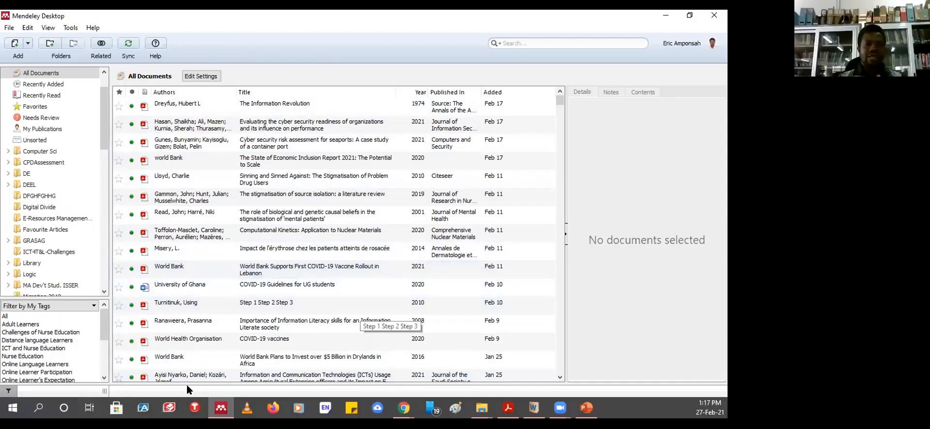
- Show the 2001 Journal of Mental Health paper on genetic causal beliefs, after the rosacea paper
click(265, 247)
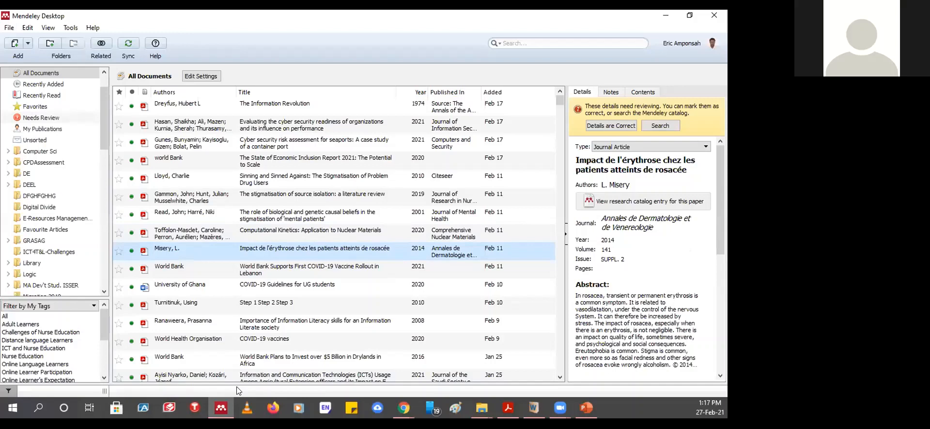
click(299, 214)
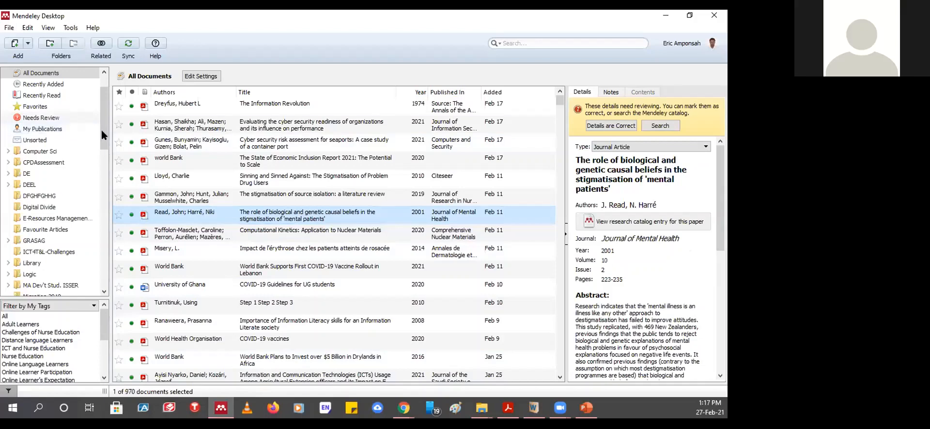
scroll(96, 90, up, 2)
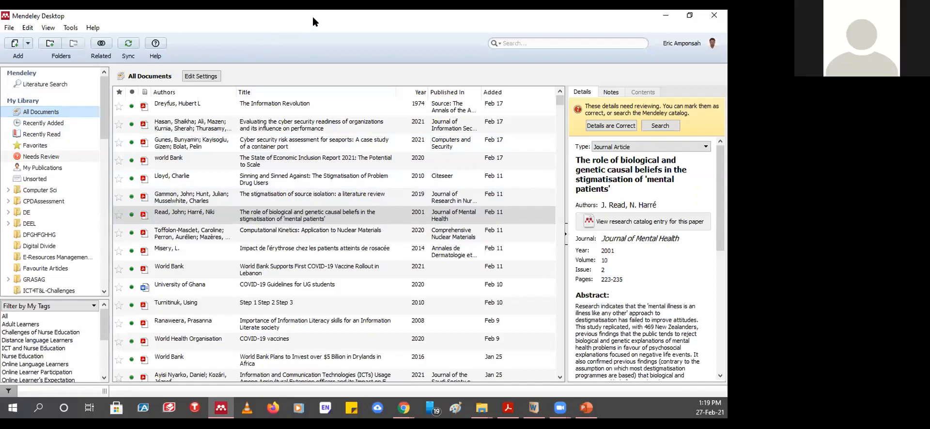
- Filter to Recently Added, return to All Documents, and preview several entries including Economic Inclusion 2021
click(40, 124)
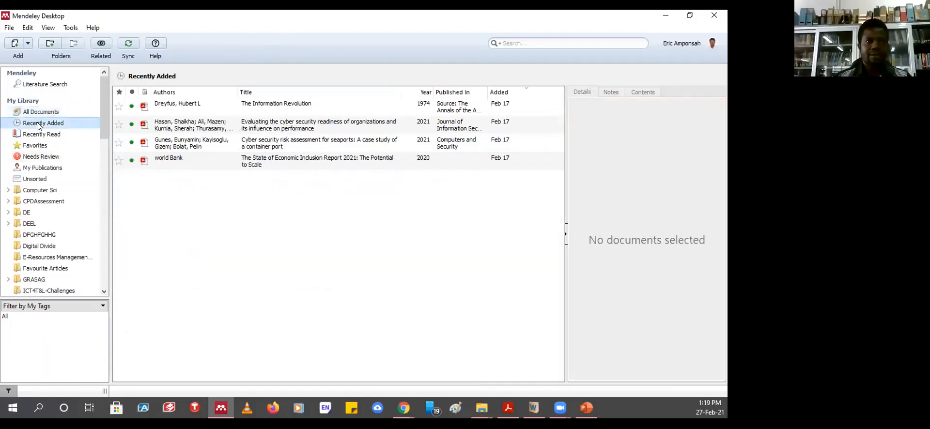
click(38, 114)
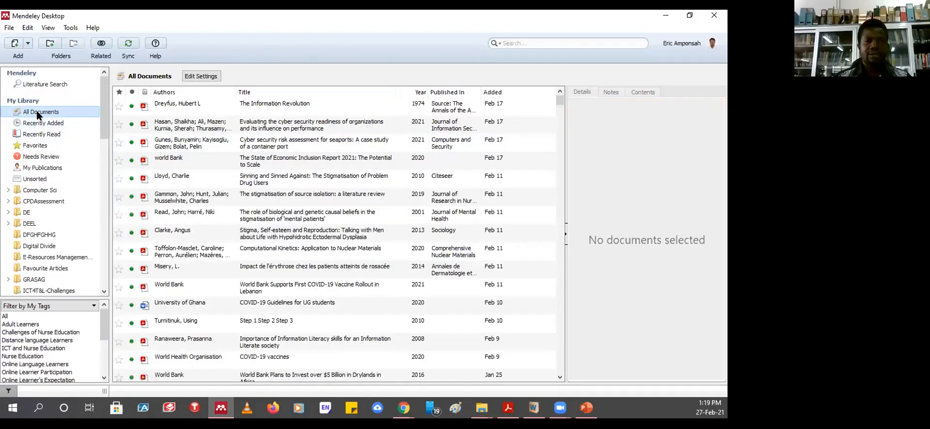
click(288, 172)
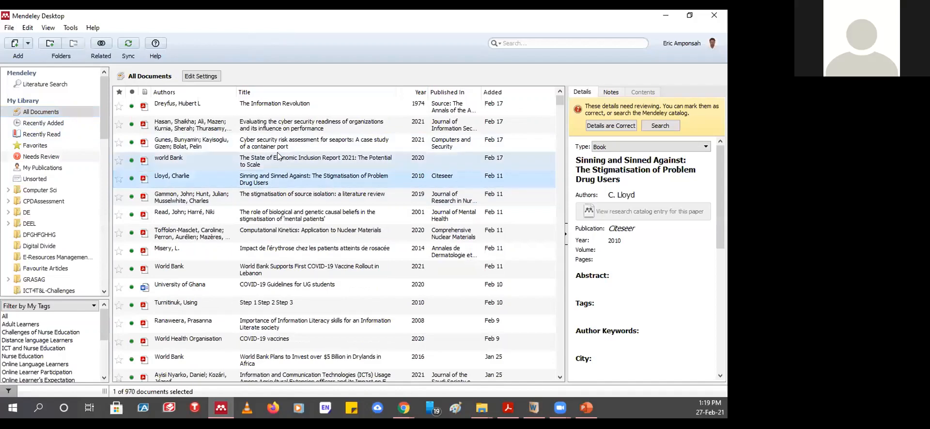
click(287, 160)
click(285, 125)
click(281, 199)
- Preview the World Bank, COVID-19 guidelines and information literacy entries, ending on Computational Kinetics
click(278, 232)
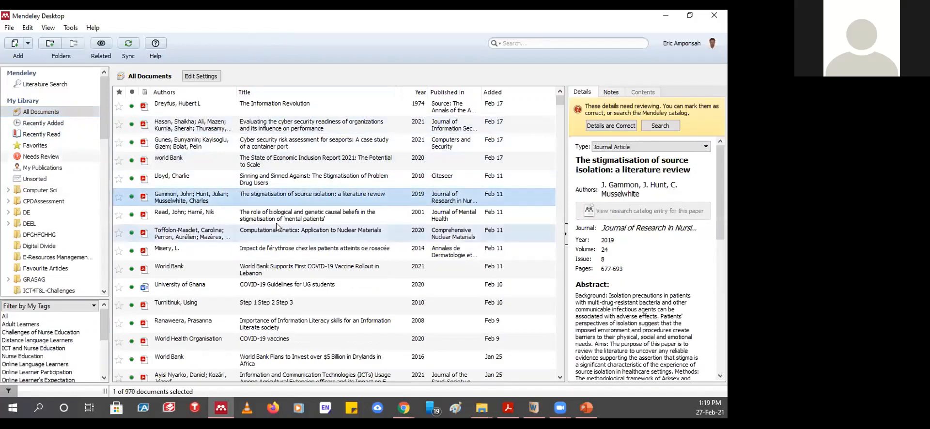
click(269, 269)
click(274, 288)
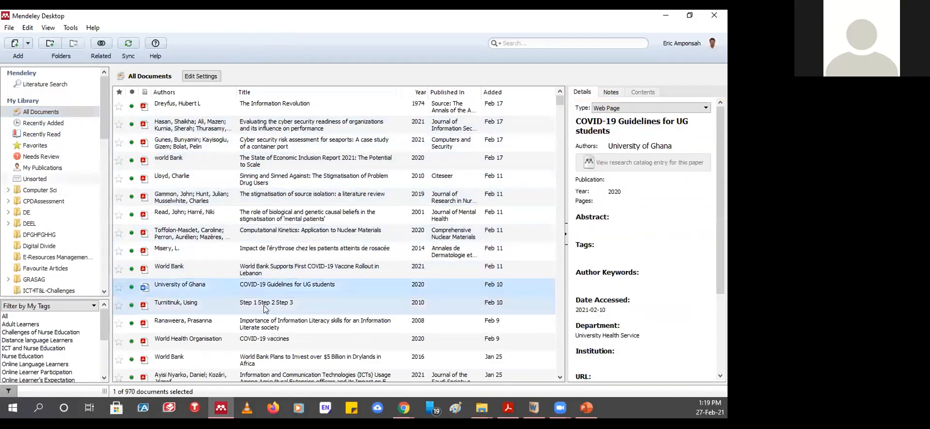
click(263, 306)
click(264, 324)
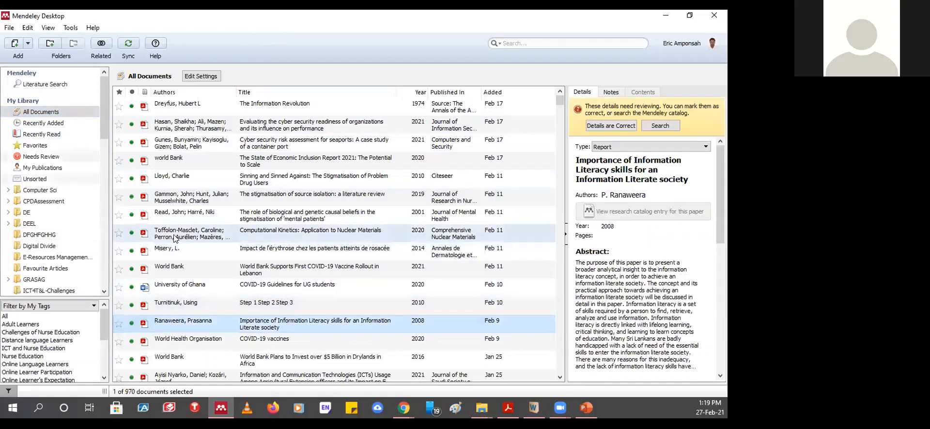
click(175, 235)
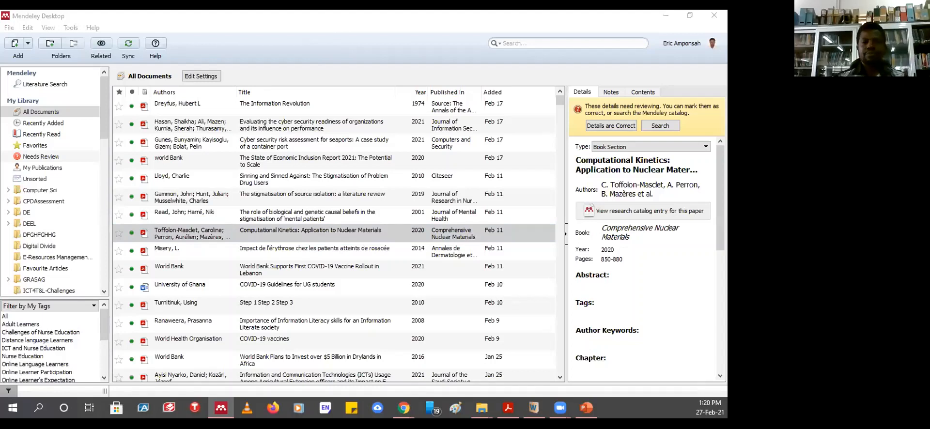
- Refocus the Mendeley window with the 2020 Computational Kinetics book section's details shown
click(301, 64)
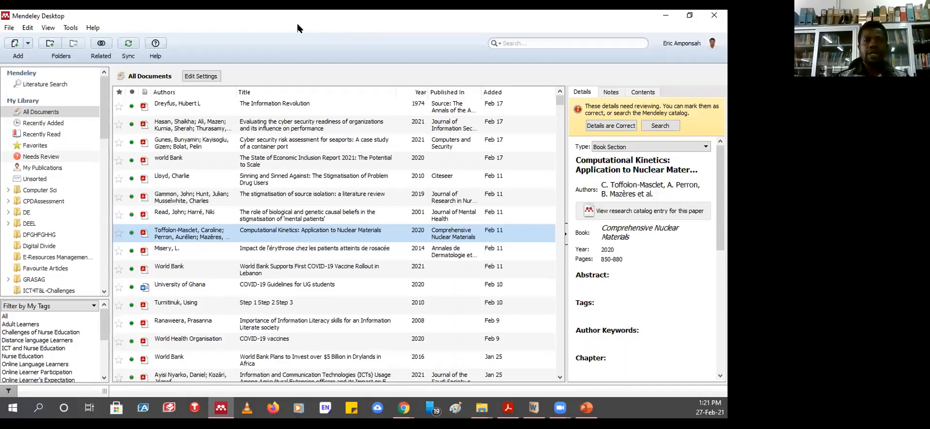
- Show the 2021 Computers and Security seaports cyber security article, then bring up the Add menu
click(291, 143)
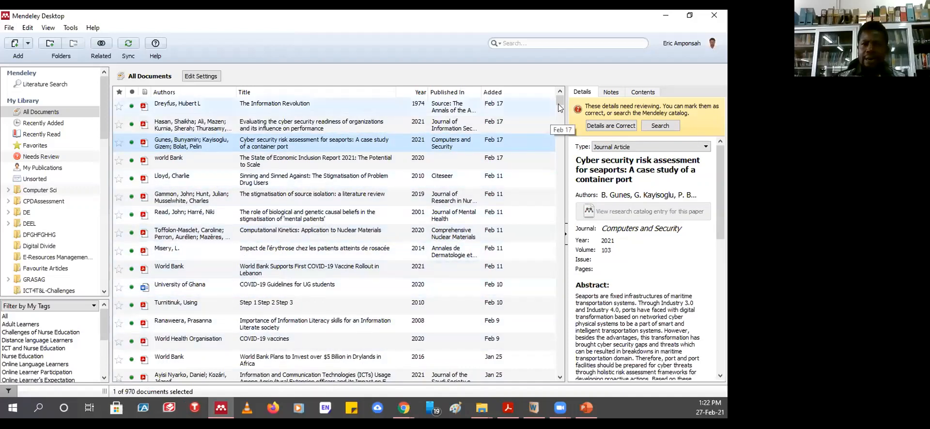
mouse_move(559, 103)
mouse_down()
mouse_move(559, 396)
mouse_move(555, 113)
mouse_up()
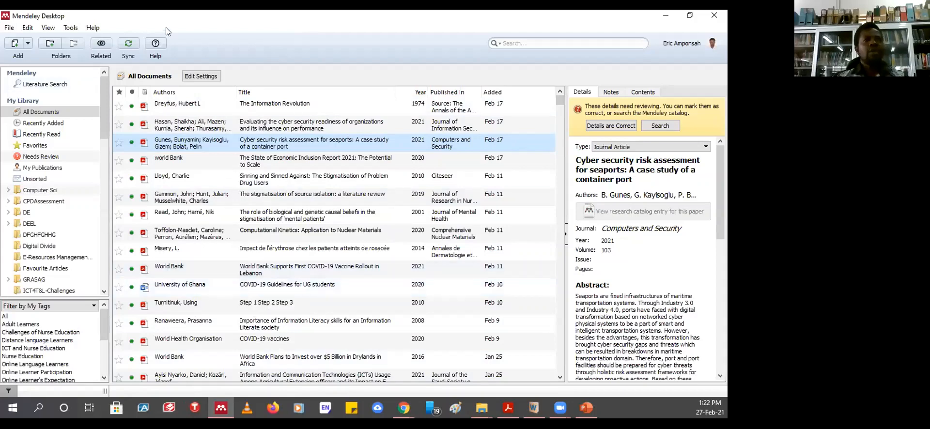
click(28, 44)
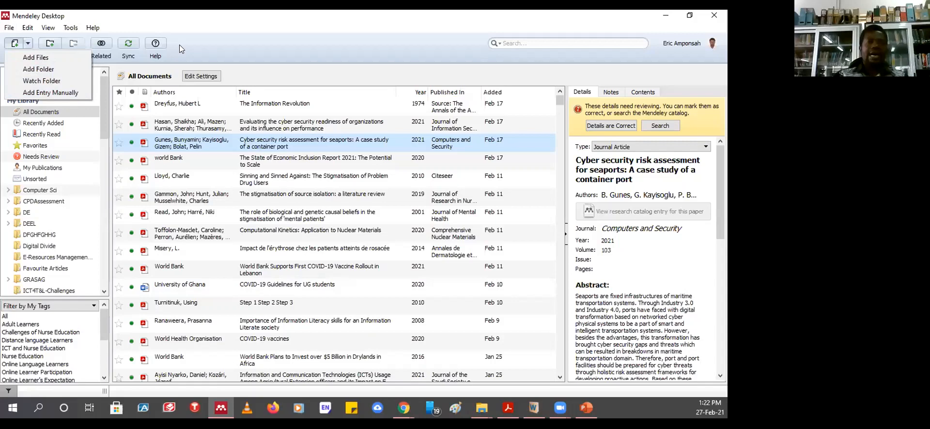
- Start an Add Folder import of Downloads, cancel it, and show the Add menu again
click(38, 67)
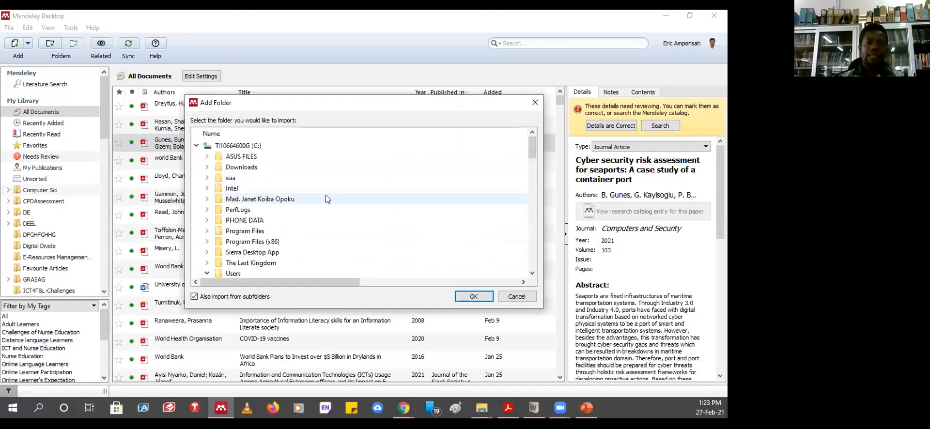
click(234, 170)
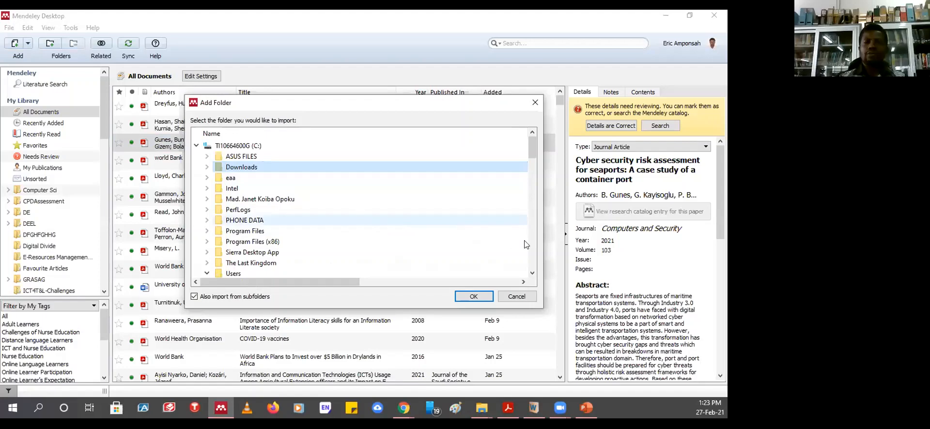
click(516, 296)
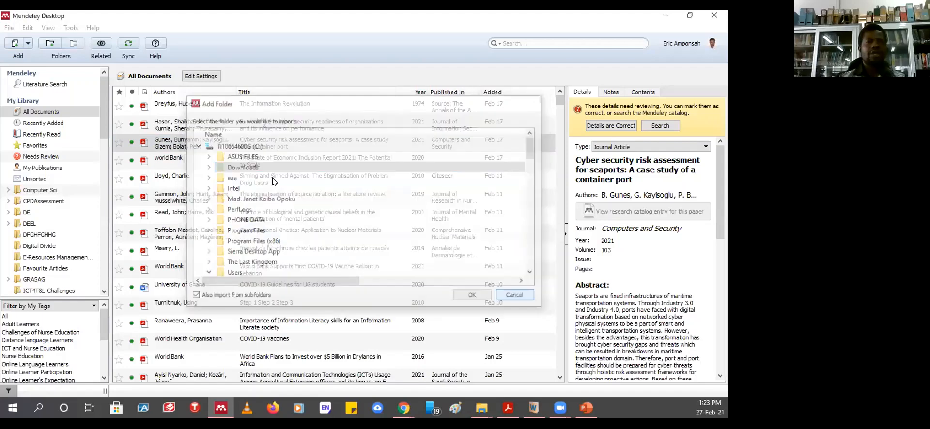
click(29, 41)
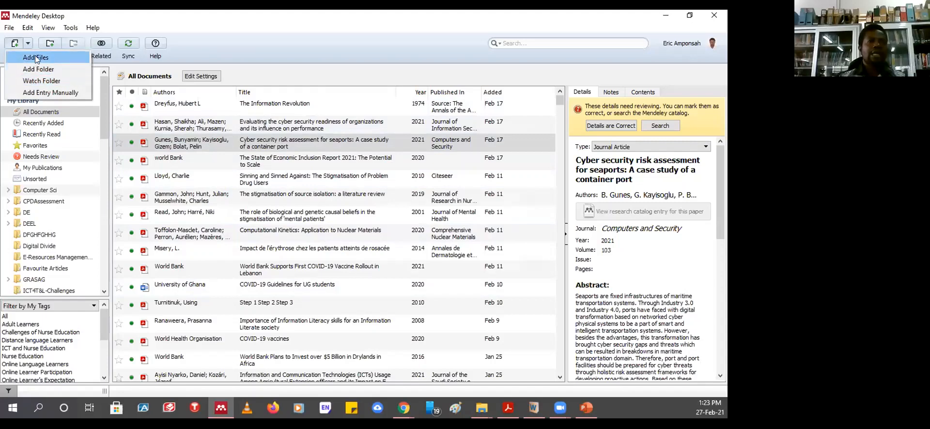
click(35, 58)
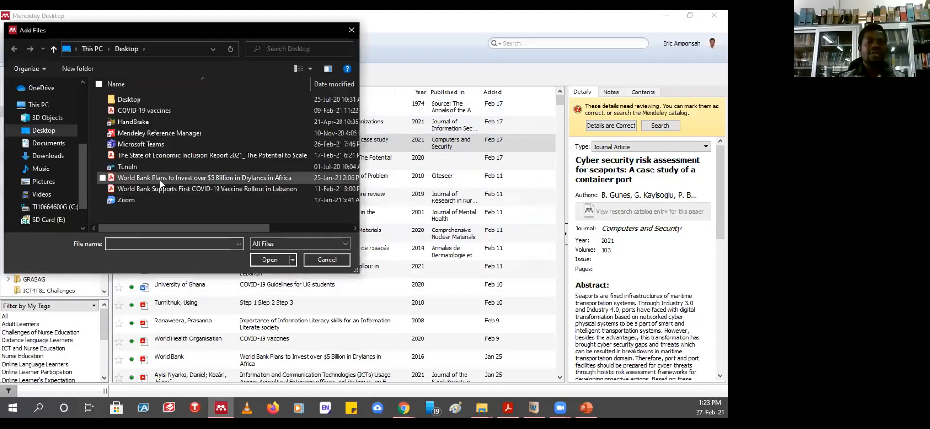
click(142, 176)
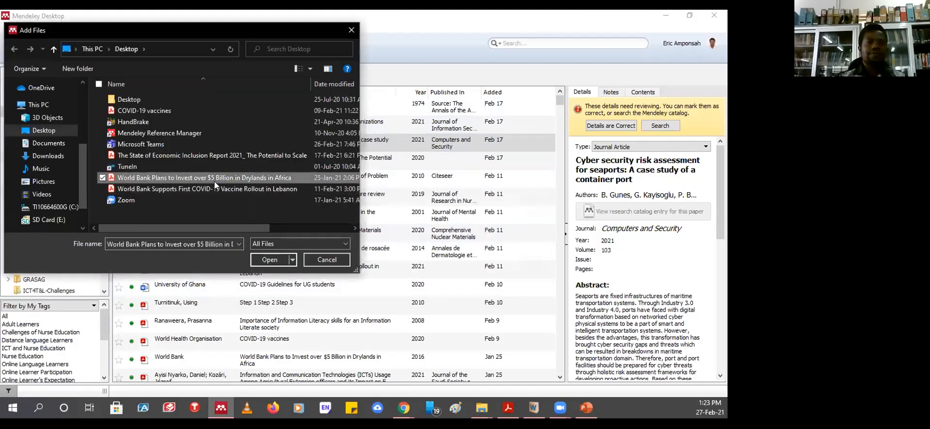
click(147, 136)
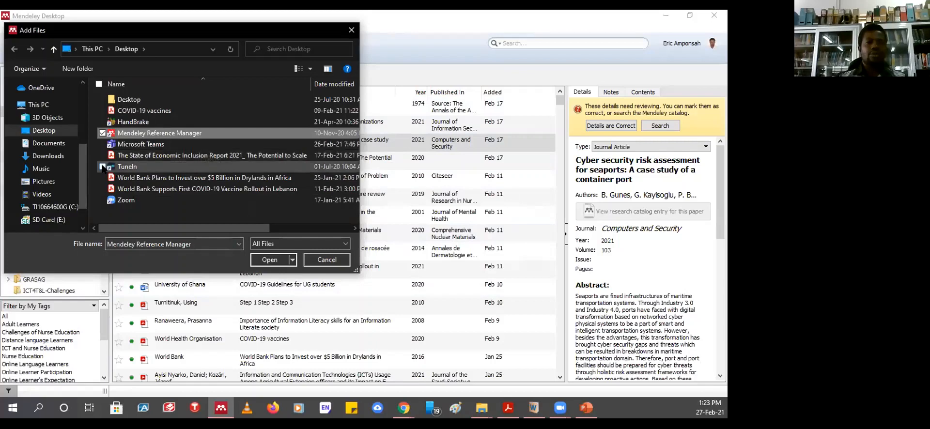
ctrl+click(192, 166)
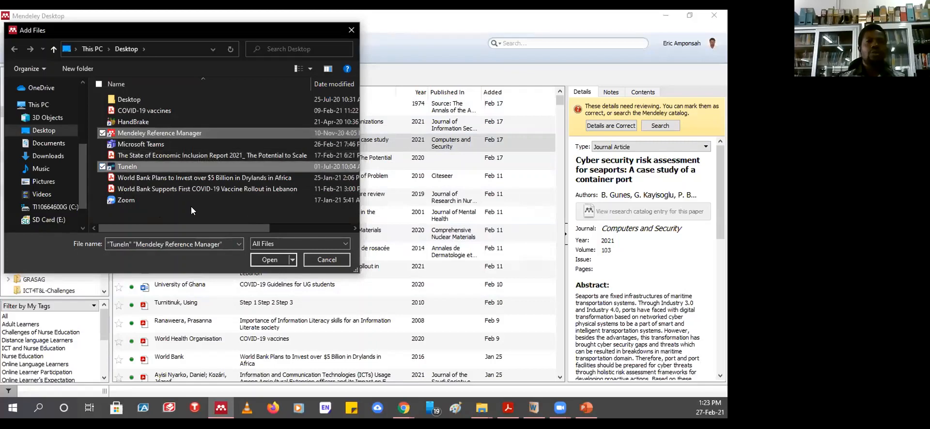
click(324, 259)
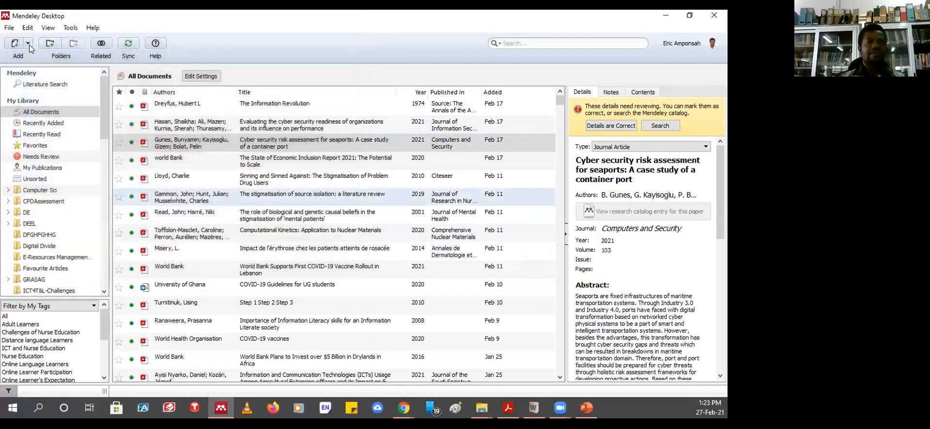
click(29, 43)
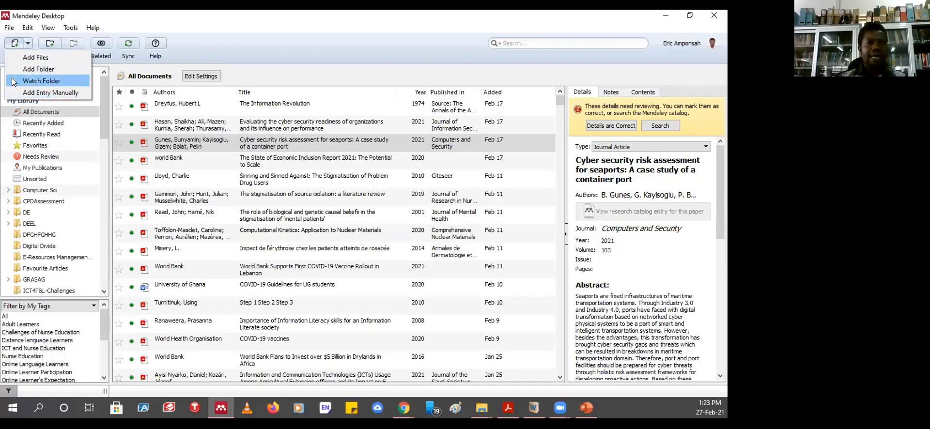
- Choose Watch Folder and tick the eaa folder on drive C for automatic PDF import
click(39, 83)
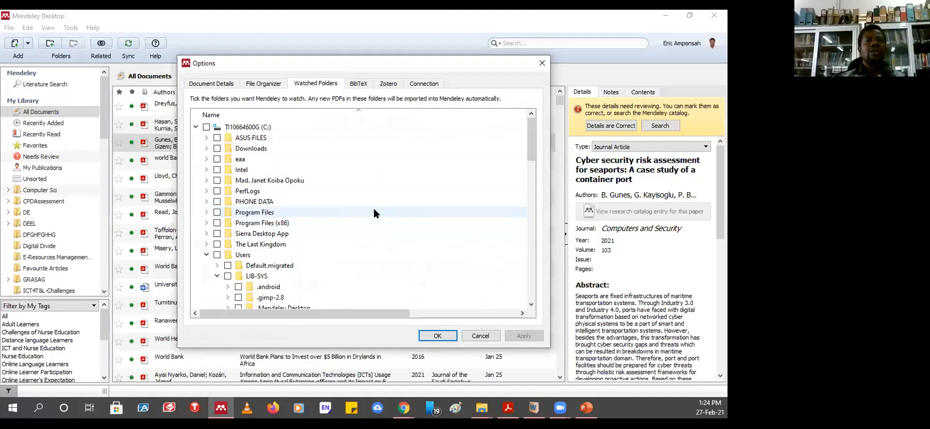
click(216, 159)
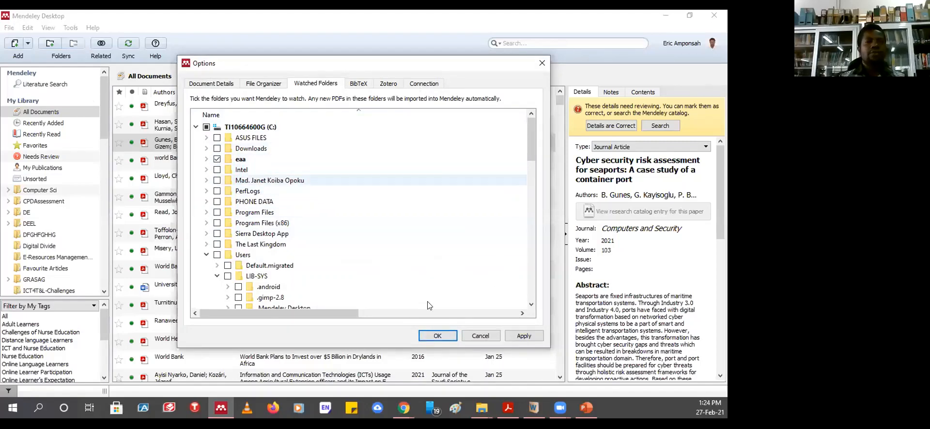
- Cancel Options, pick the World Bank COVID-19 vaccine file in Add Files without importing, reshow the Add menu
click(481, 336)
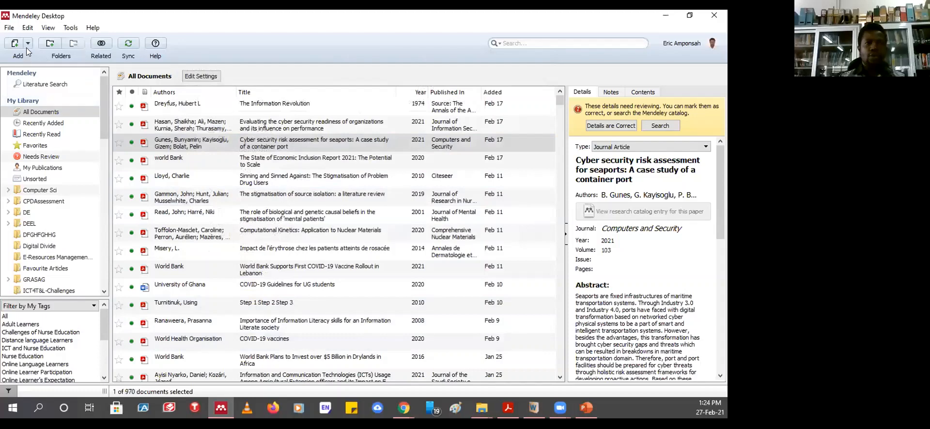
click(27, 47)
click(30, 57)
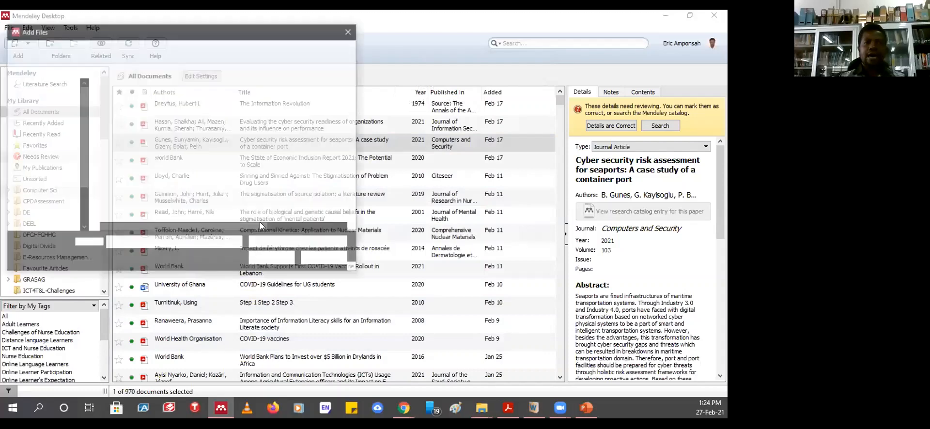
click(162, 188)
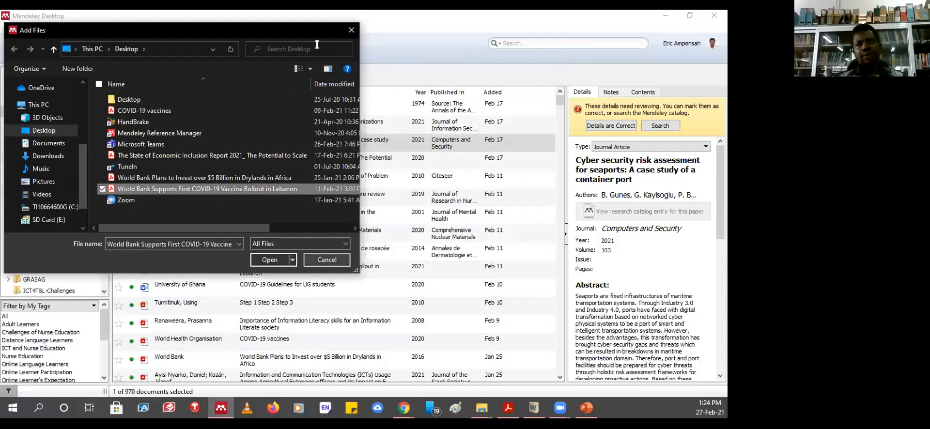
click(347, 32)
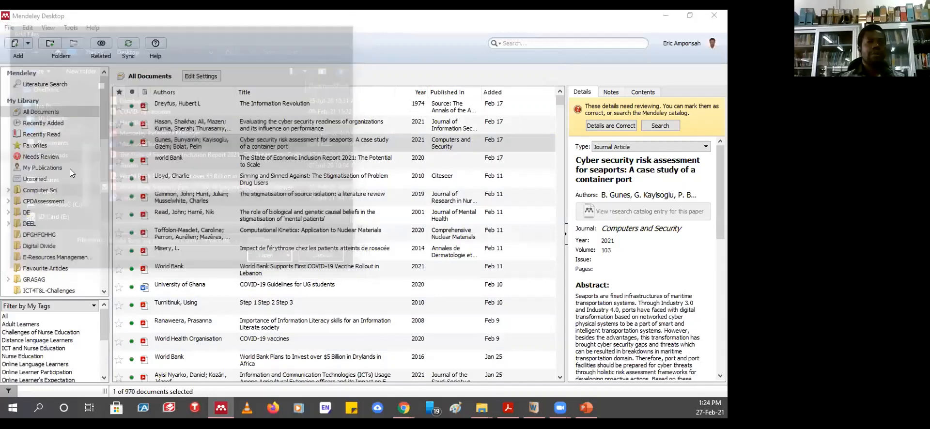
click(28, 44)
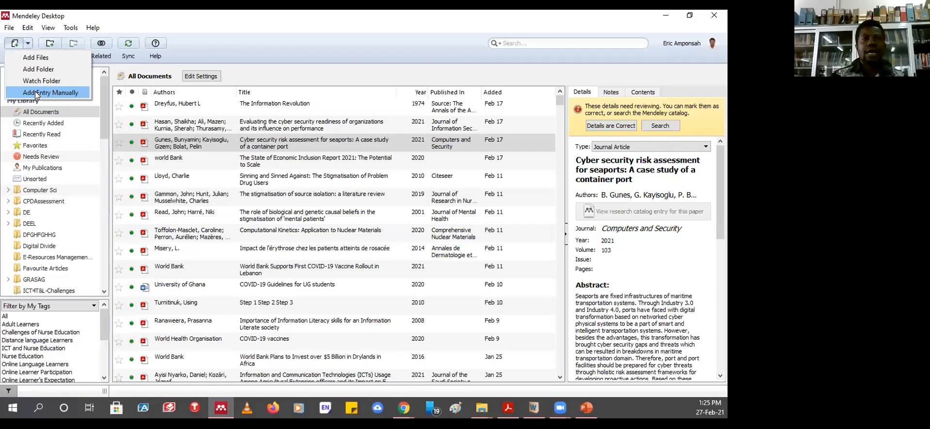
- Dismiss the Add dropdown without adding any reference
click(321, 37)
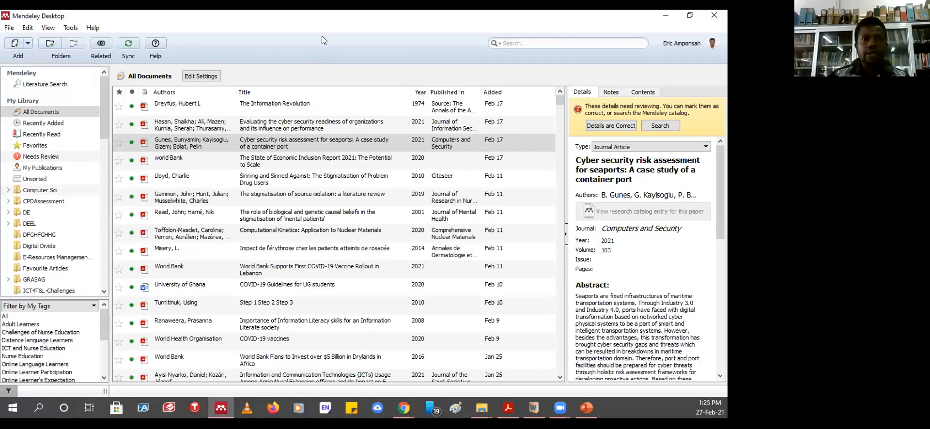
- Toggle between the WHO Coronavirus and Service Level Agreements entries, settling on WHO Coronavirus
scroll(297, 161, down, 5)
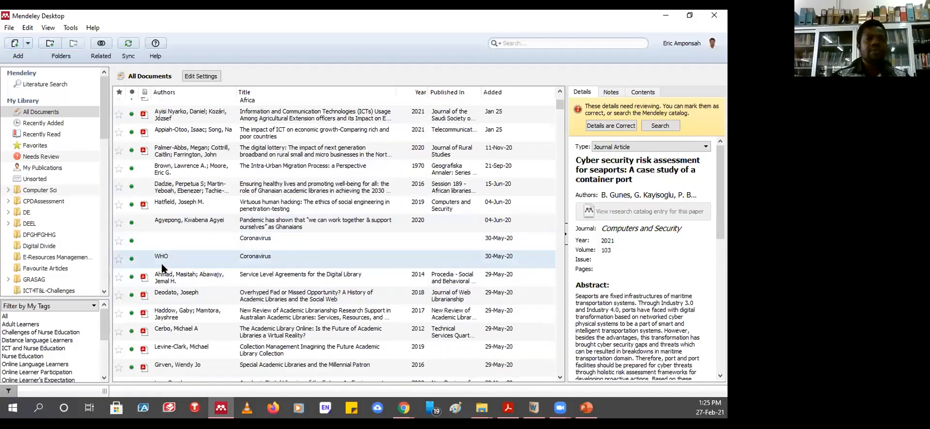
click(242, 259)
click(180, 277)
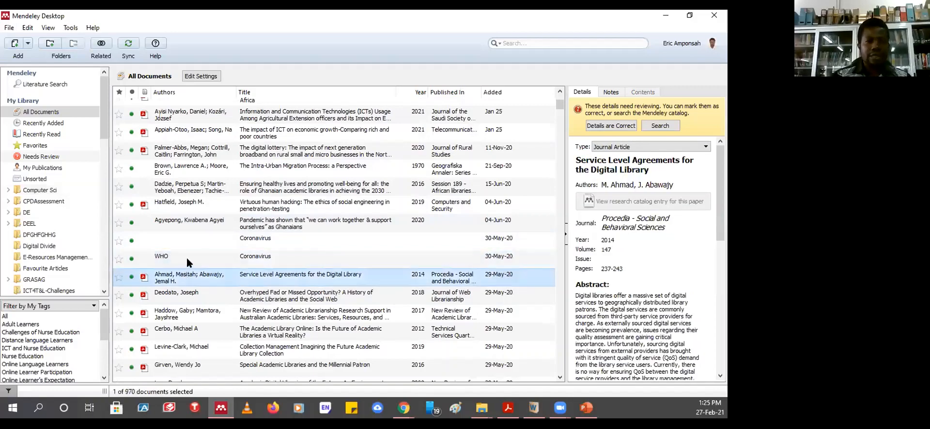
click(188, 261)
click(176, 281)
click(247, 262)
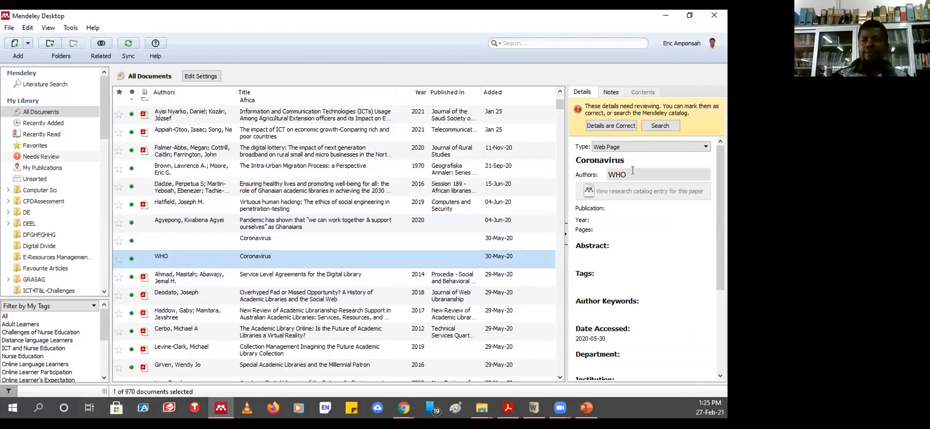
- Inspect the WHO entry's Title, Authors and Year fields, then show 'The Intra-Urban Migration Process'
click(602, 161)
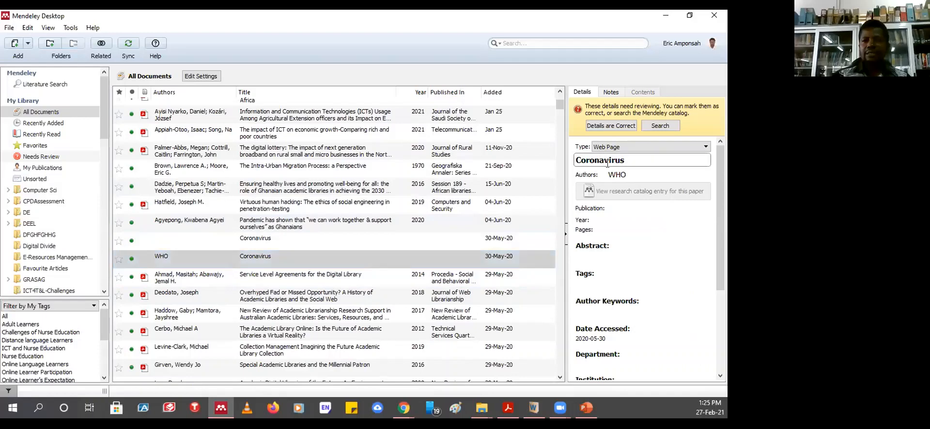
click(643, 174)
scroll(658, 279, down, 1)
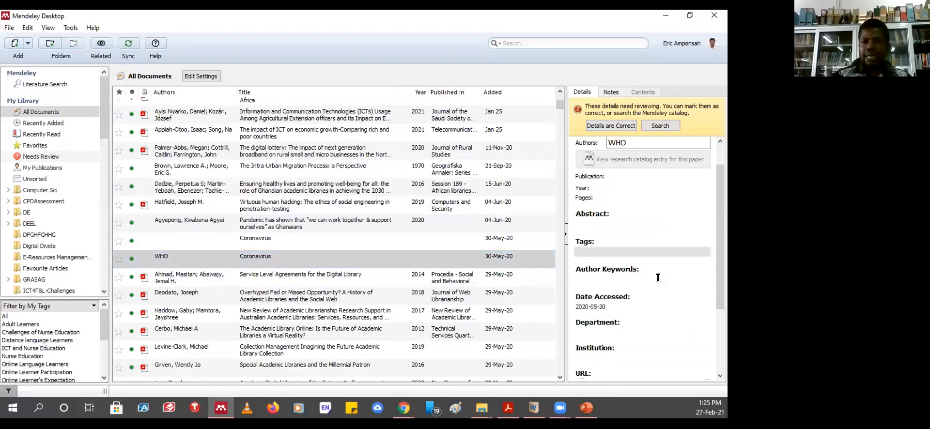
scroll(658, 278, down, 2)
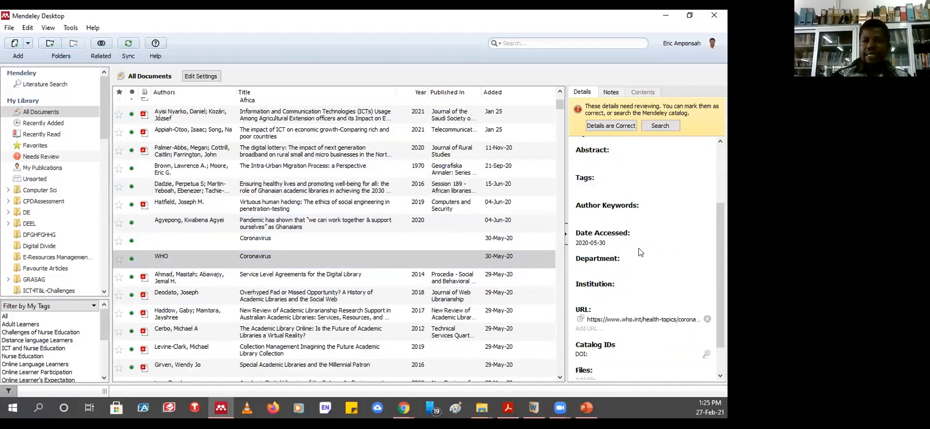
scroll(644, 266, down, 2)
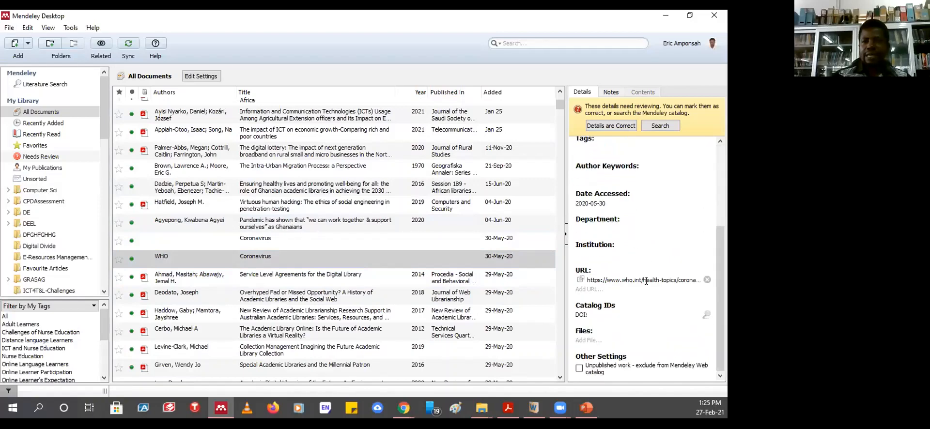
scroll(644, 271, up, 3)
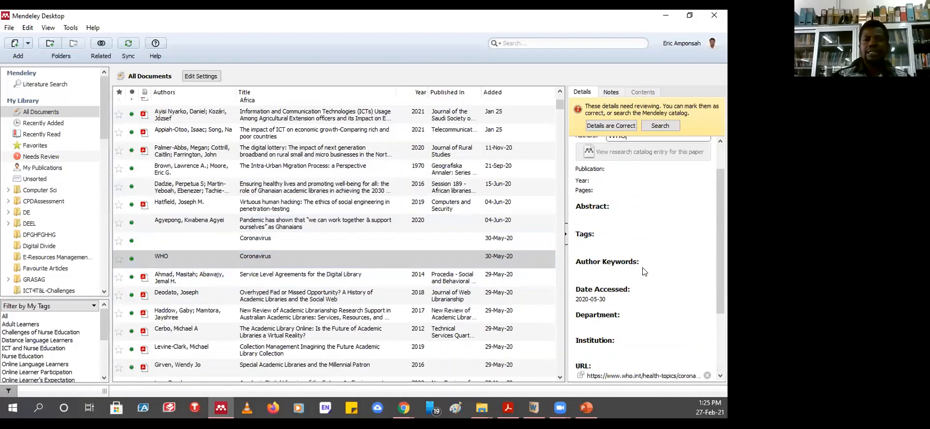
scroll(645, 272, up, 2)
click(610, 222)
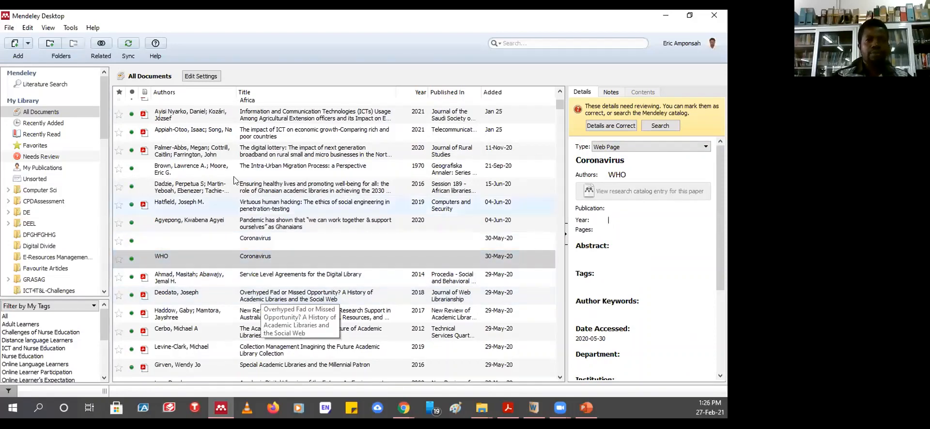
click(266, 170)
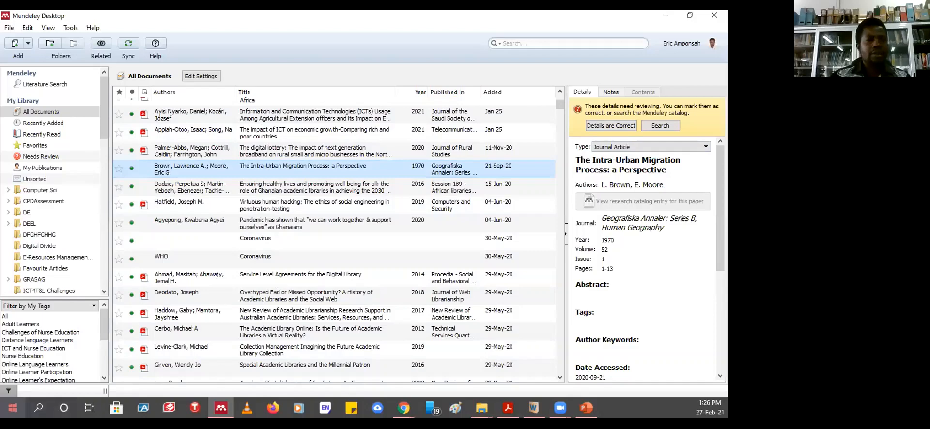
- Launch Microsoft Word from the Start menu and bring its window to the front
click(12, 408)
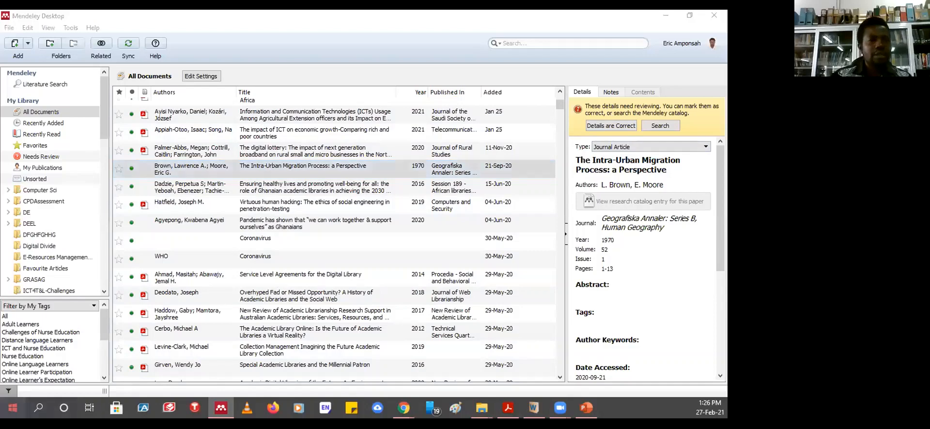
click(62, 138)
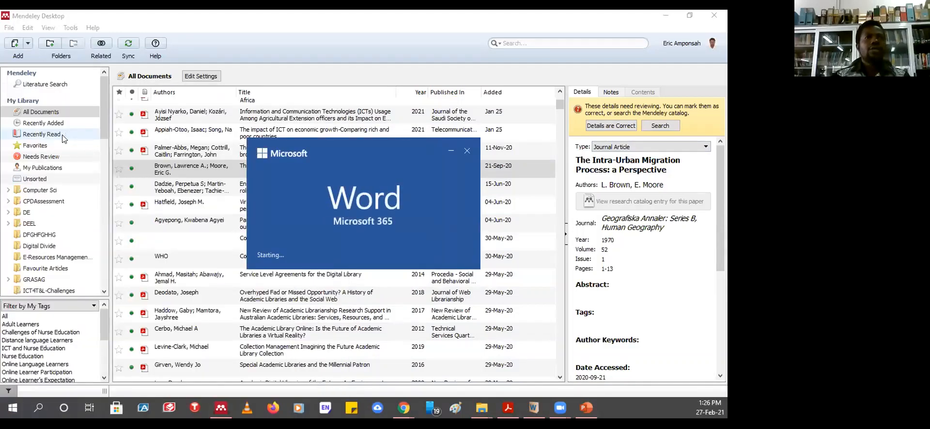
click(27, 44)
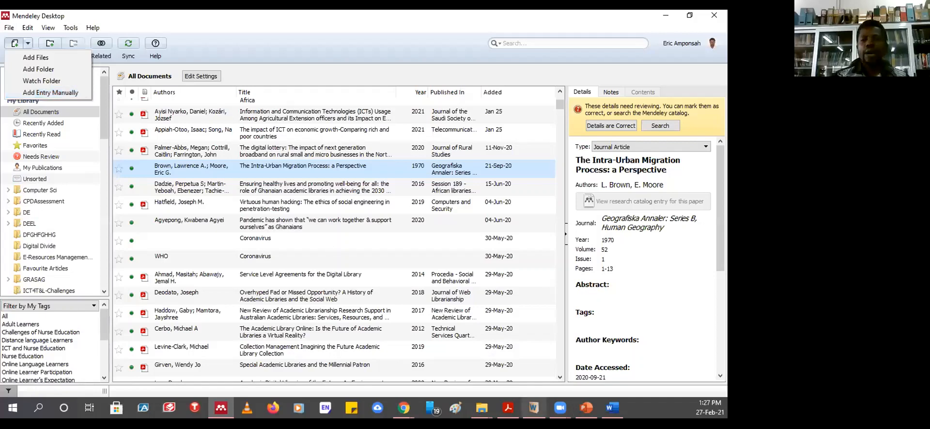
click(613, 407)
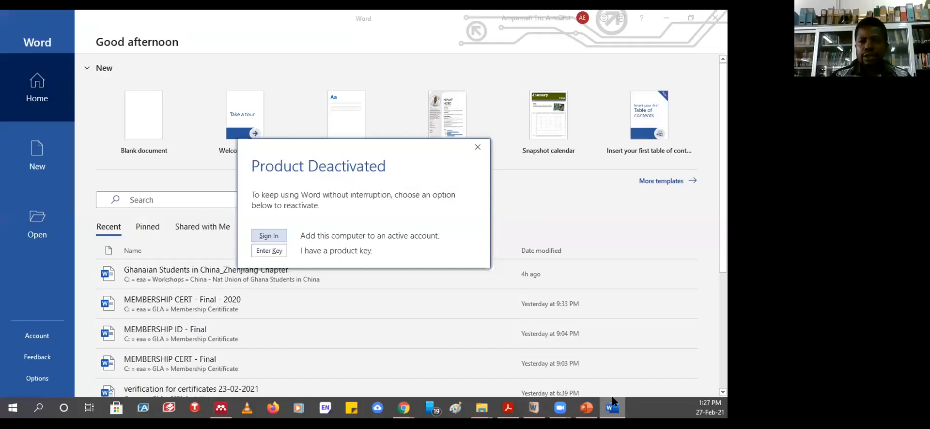
- Get past the Word sign-in prompt and create a new blank document, Document1
click(269, 236)
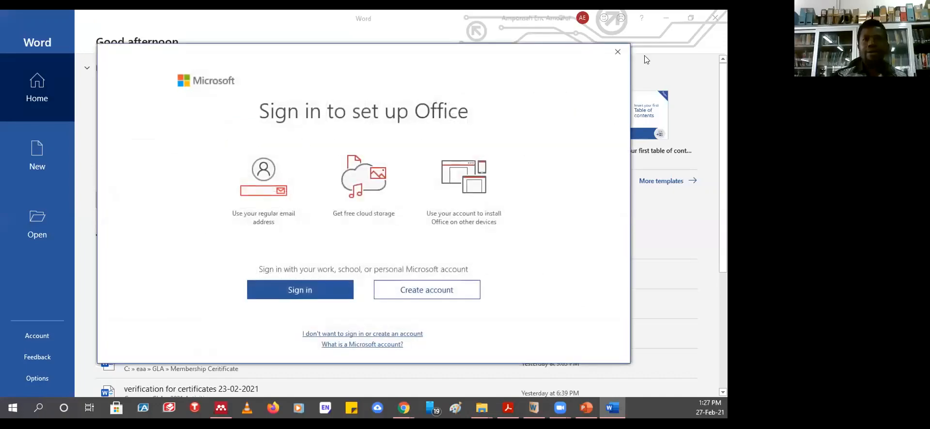
click(618, 52)
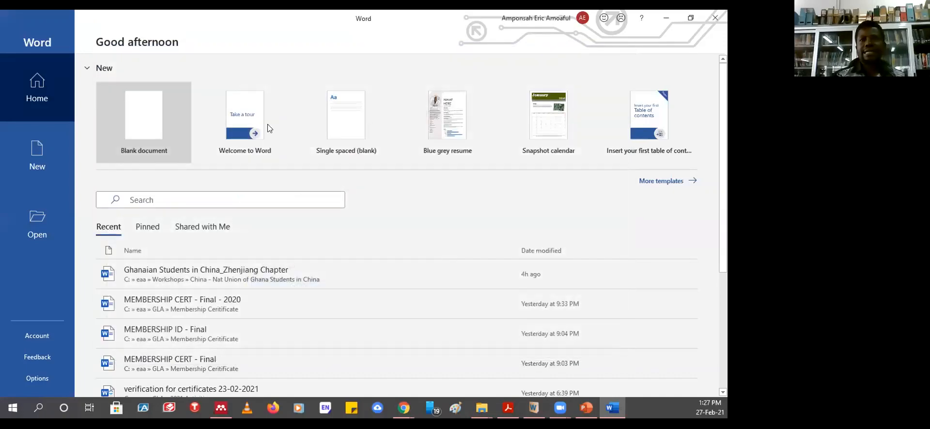
click(147, 122)
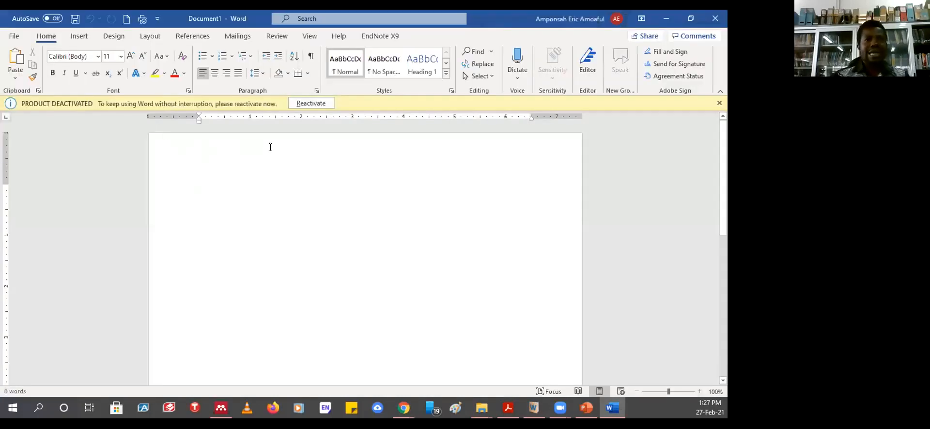
- Close the Product Deactivated bar, glance at the Mendeley library, then return to the empty Document1
click(719, 104)
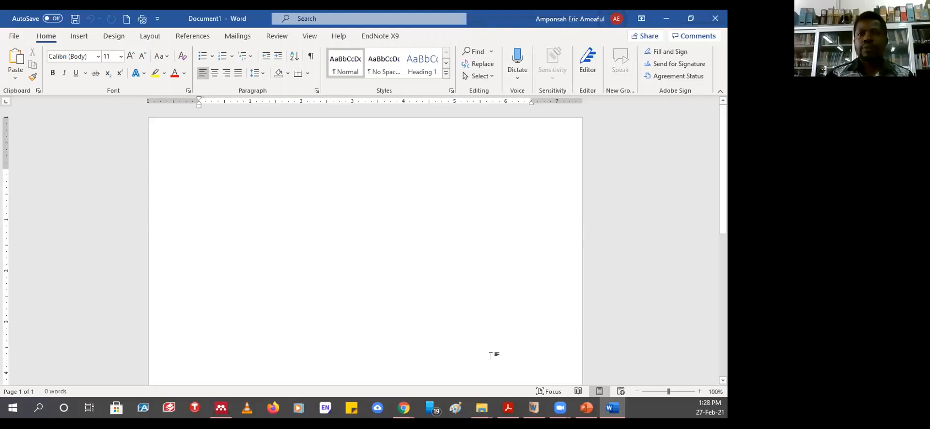
click(221, 408)
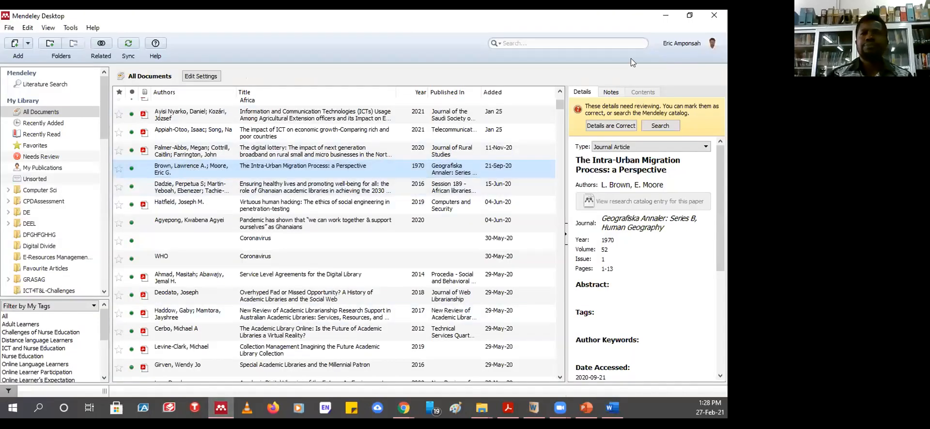
click(663, 20)
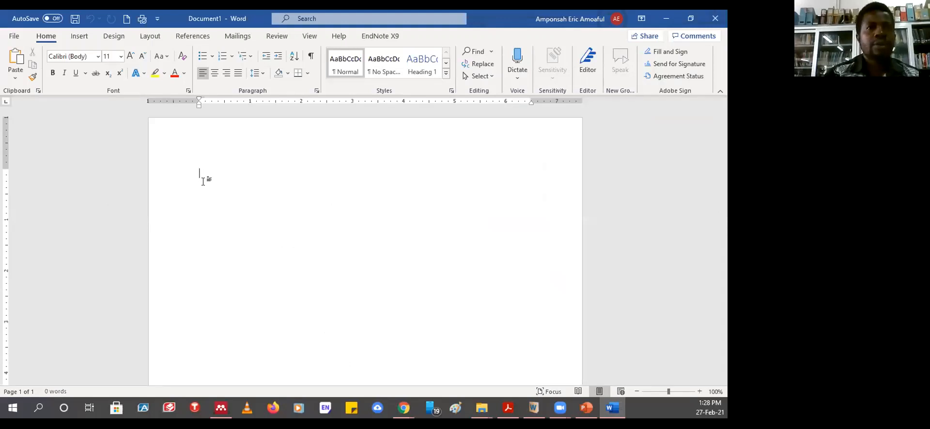
- Type 'Research output of Ghanaian', correcting the lowercase g to a capital G
text(Researc)
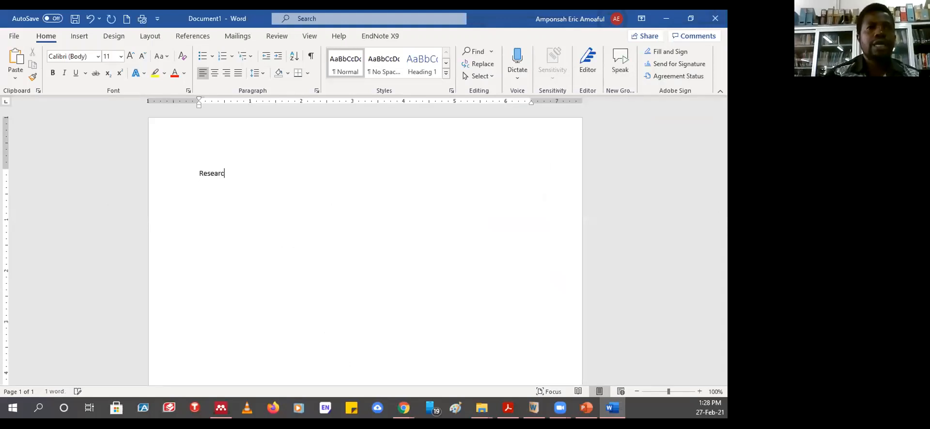
text(h out)
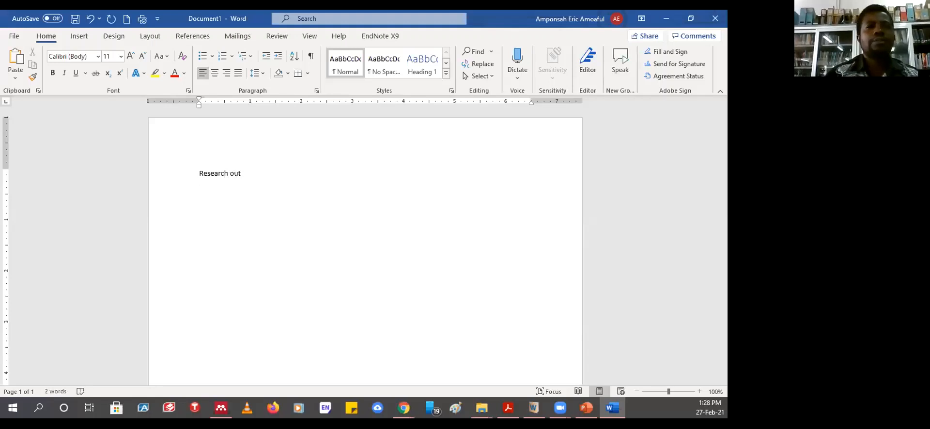
text(put )
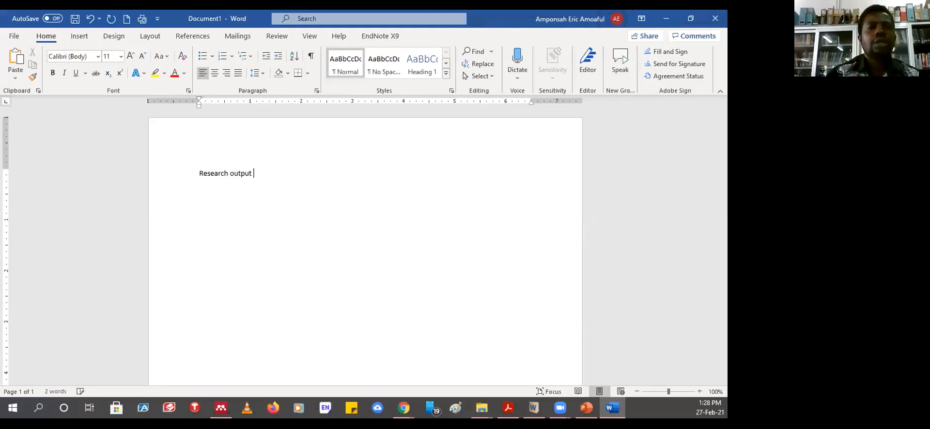
text(of ghan)
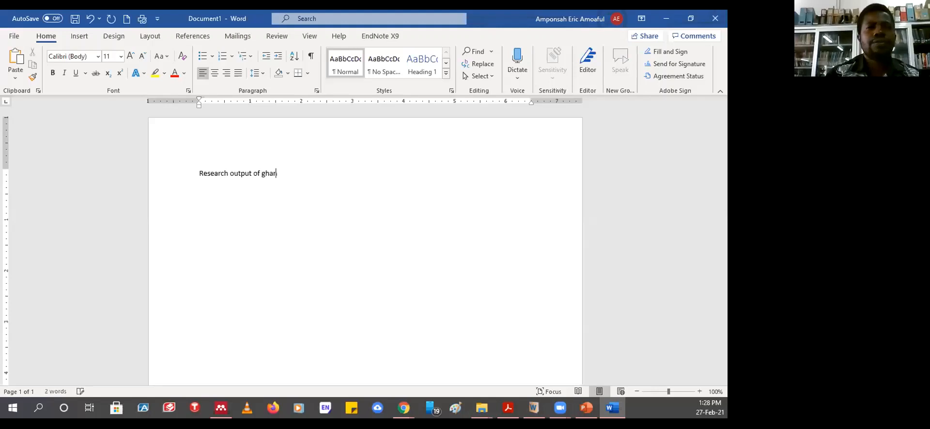
text(aian)
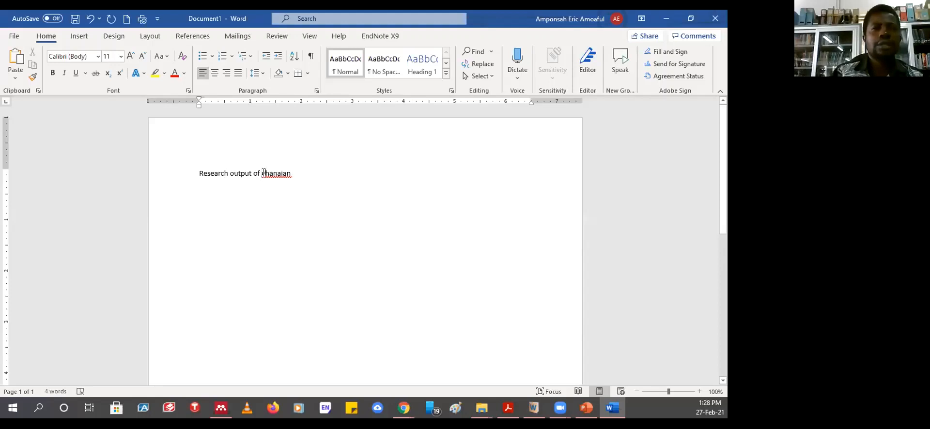
click(264, 173)
key(BackSpace)
text(G)
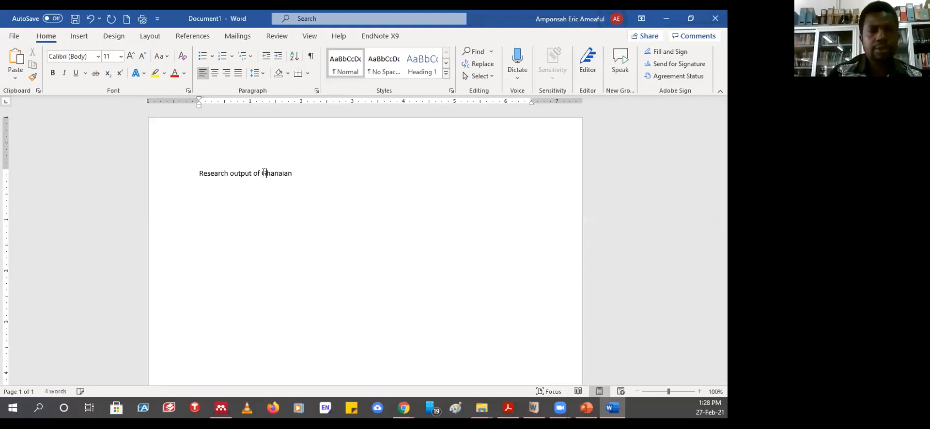
click(305, 173)
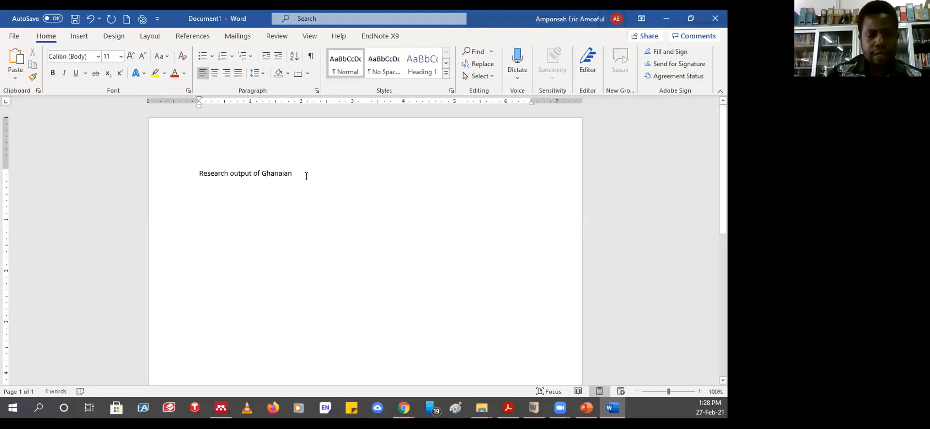
- Continue with 'students in China have been seen to follow academic standards', fixing the misspellings
text(student)
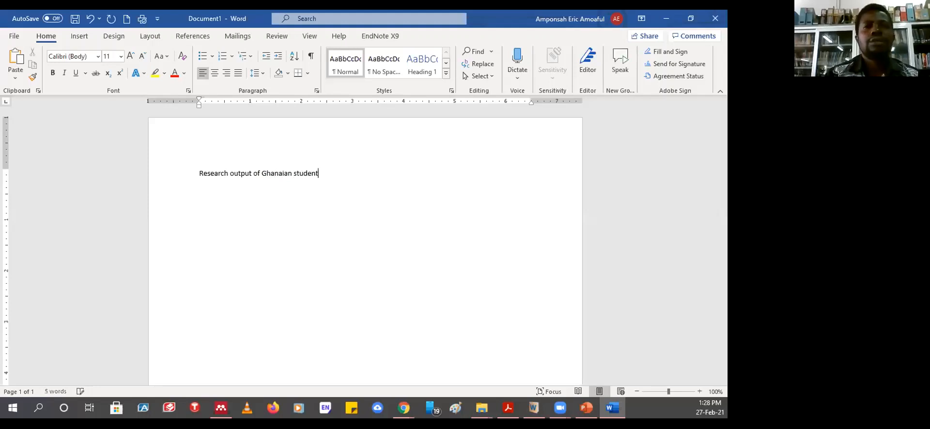
text(s in Chi)
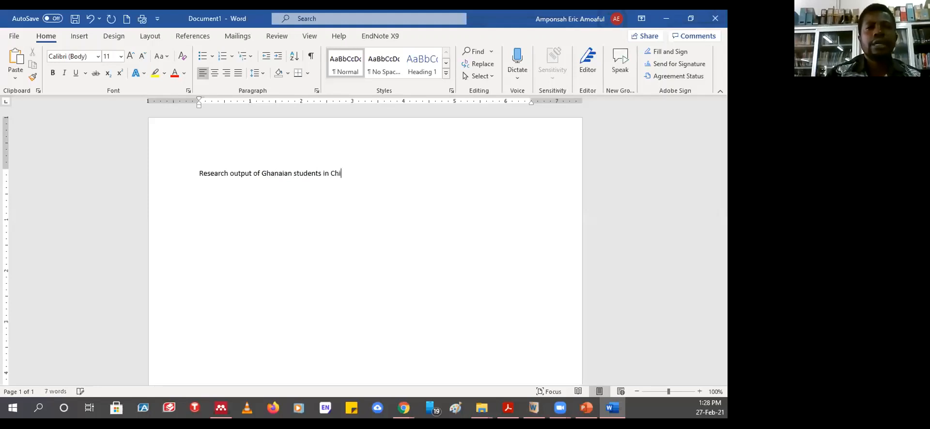
text(na have )
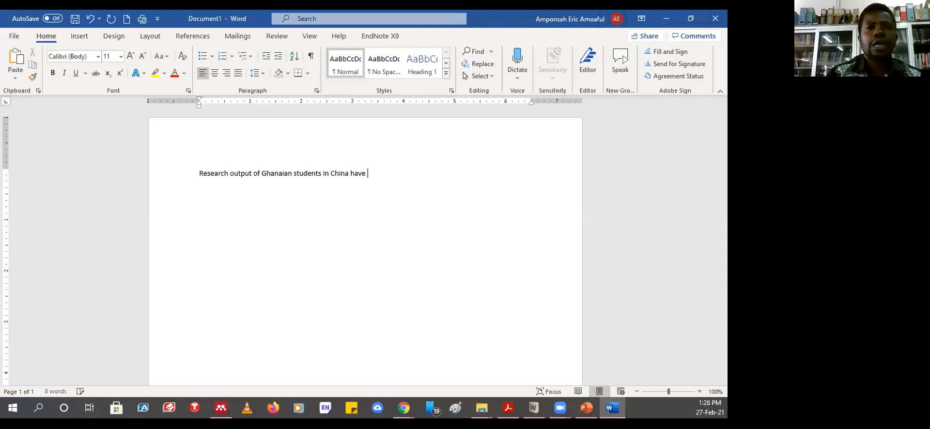
text(abee)
key(BackSpace)
key(BackSpace)
key(BackSpace)
key(BackSpace)
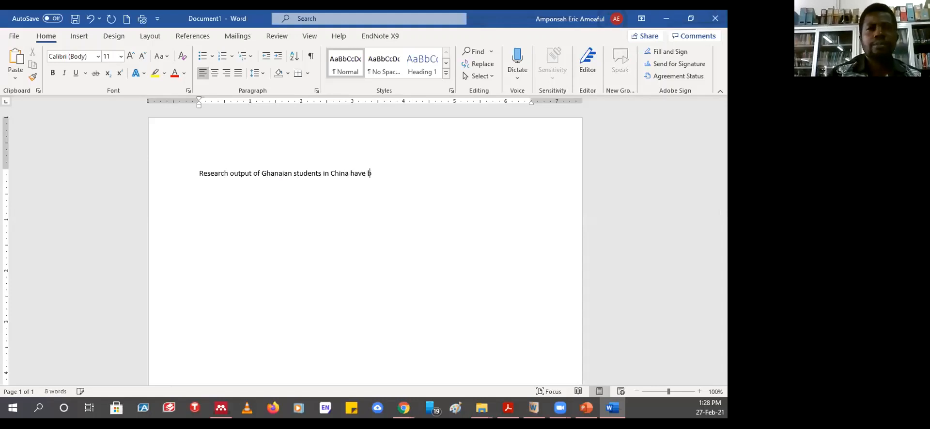
text(been seen to)
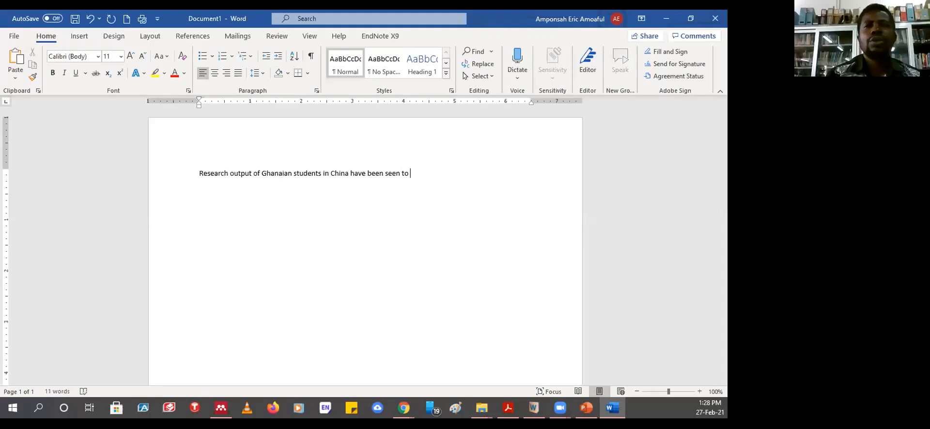
text( fo)
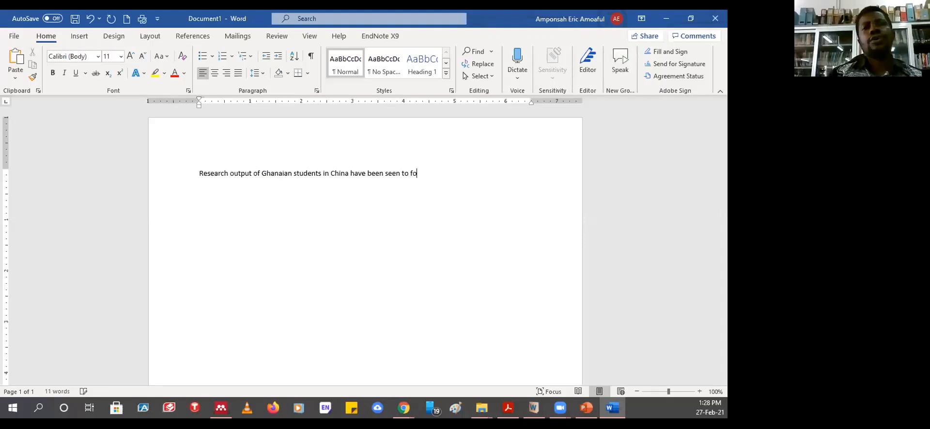
text(llow ac)
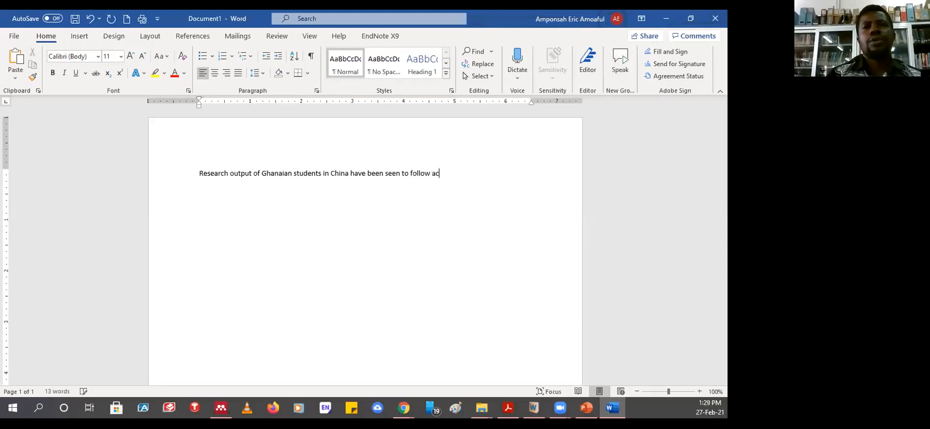
text(adim)
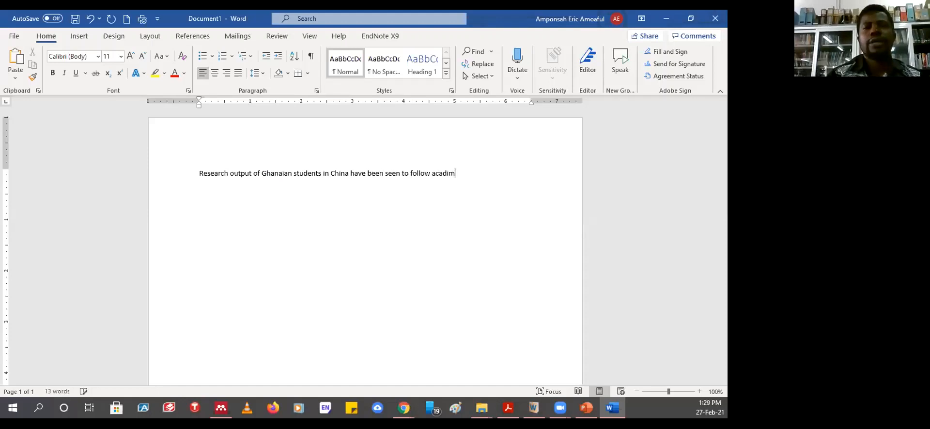
key(BackSpace)
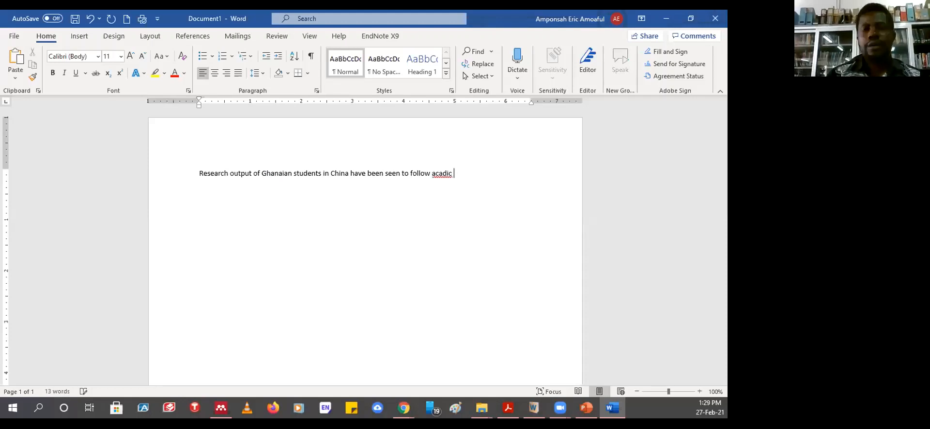
key(BackSpace)
text(e)
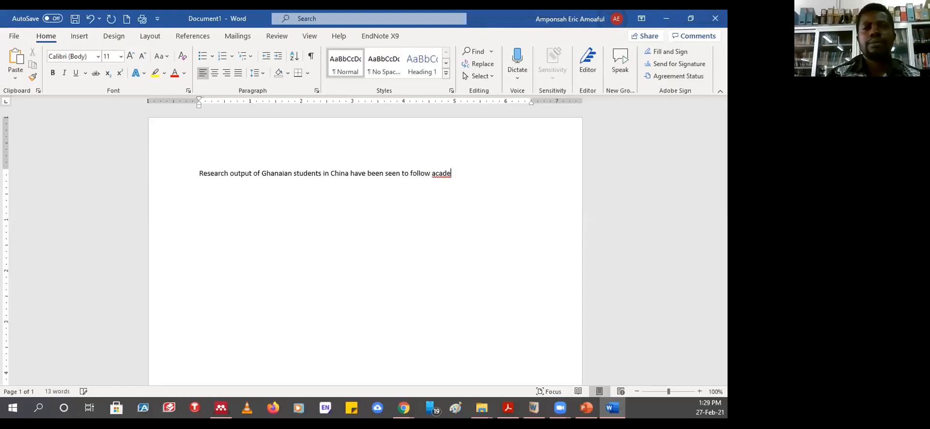
text(mid)
key(BackSpace)
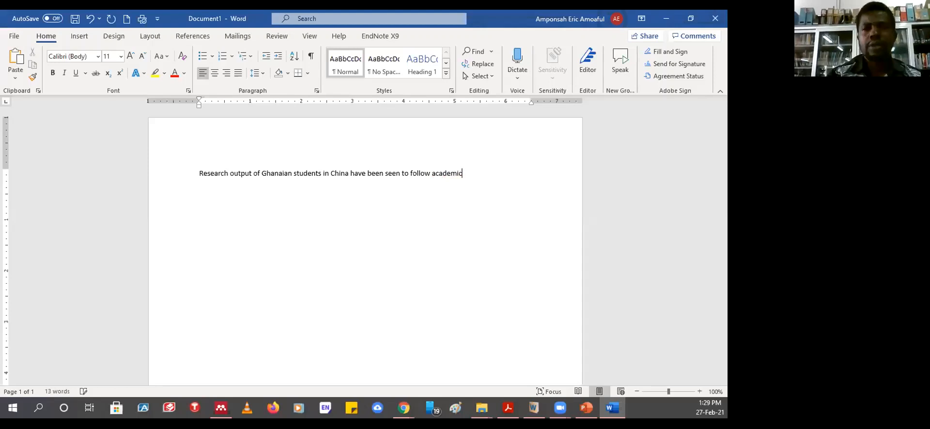
text(c standa)
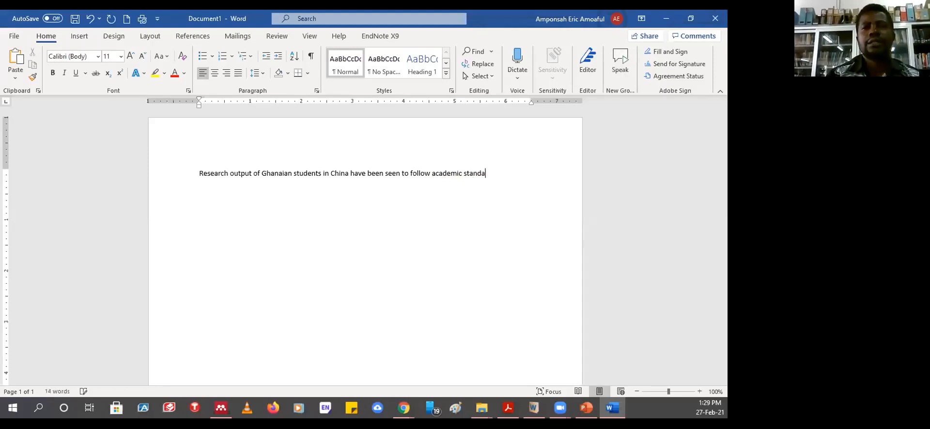
text(rds)
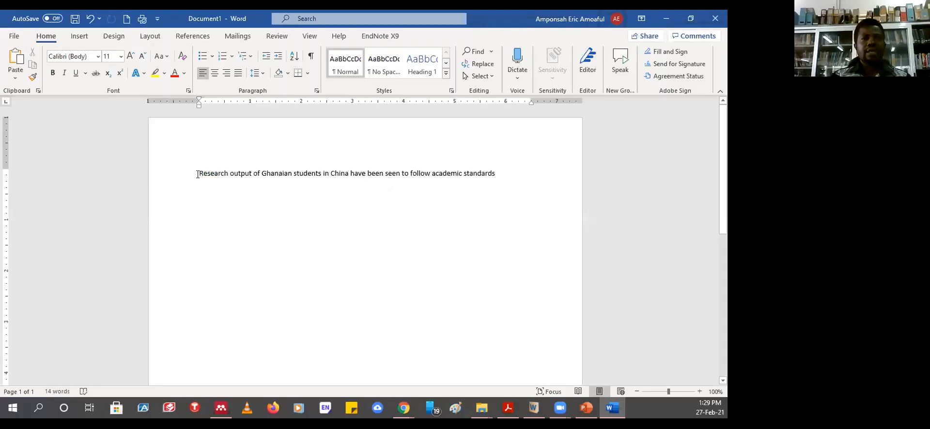
- Insert 'In the view of' at the start of the sentence, before 'Research'
click(197, 175)
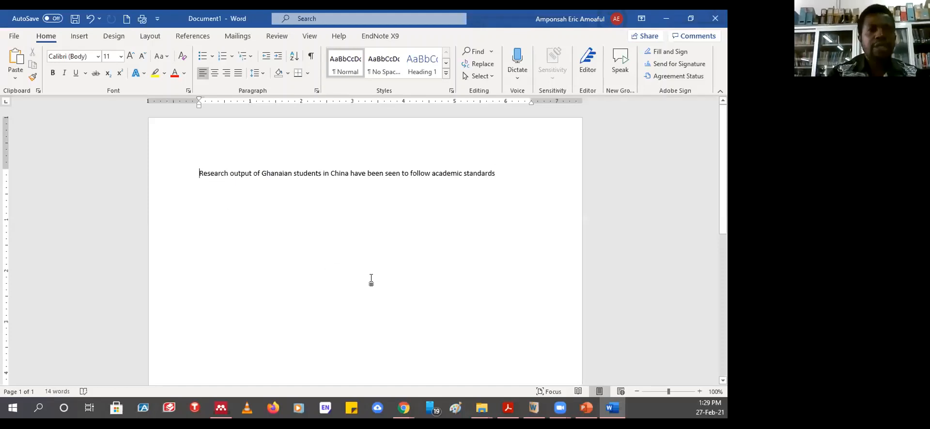
text(In the v)
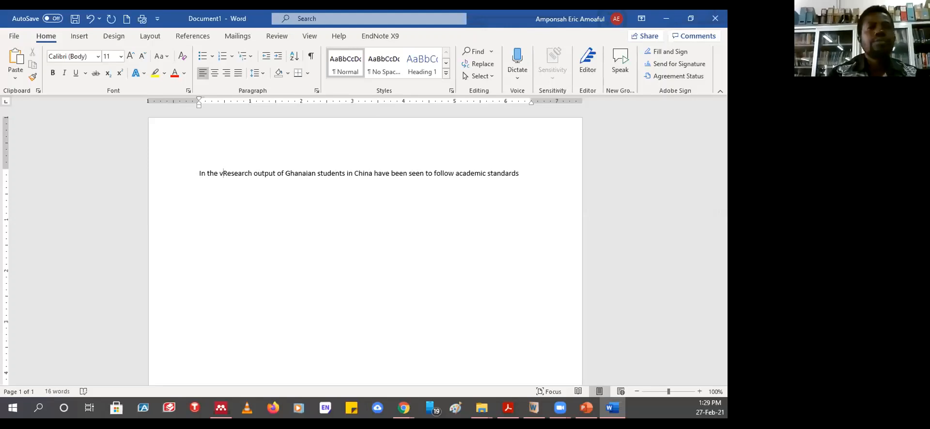
text(iew of)
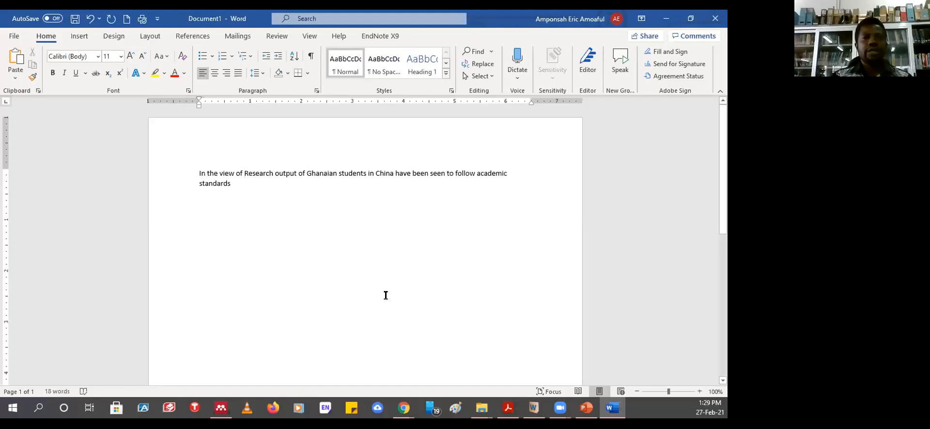
click(193, 36)
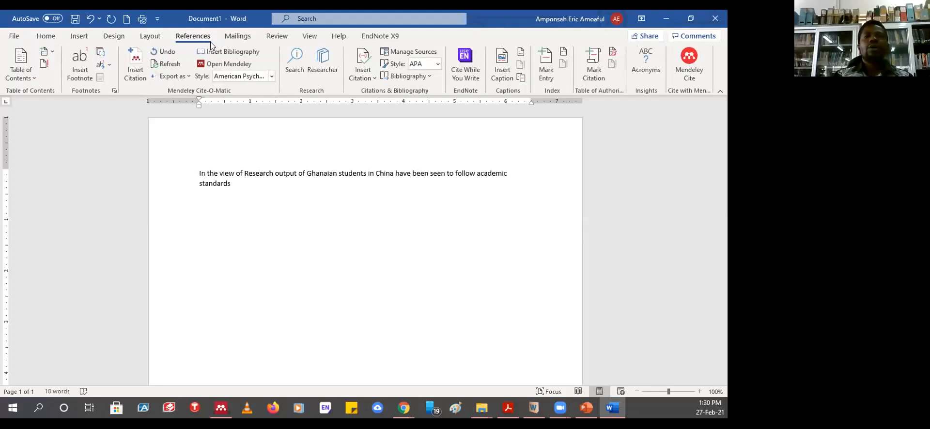
- Start a Mendeley Insert Citation and go to the Mendeley library to pick the source
click(135, 66)
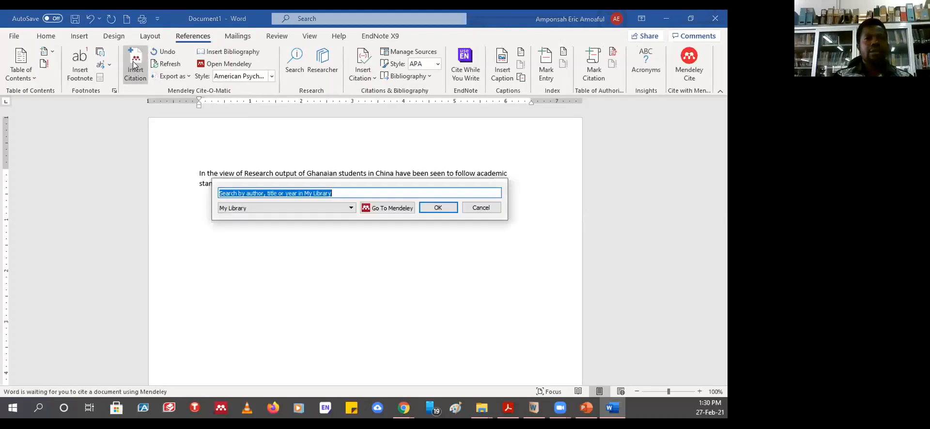
drag(352, 186, 352, 203)
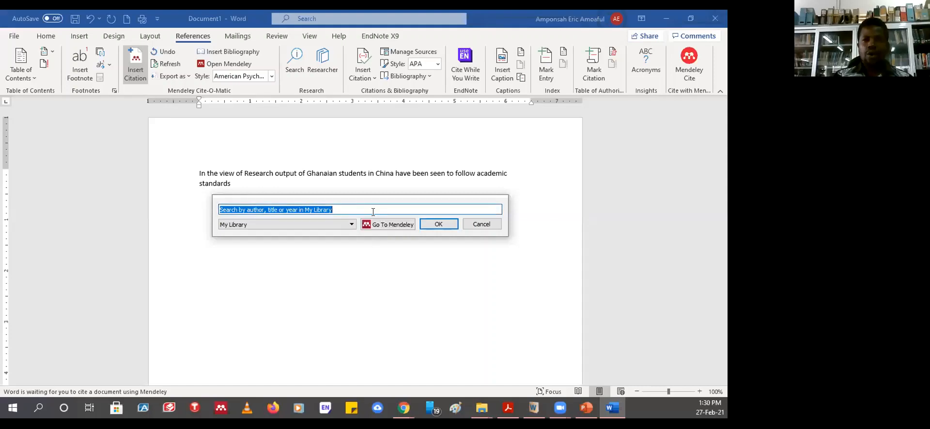
click(375, 223)
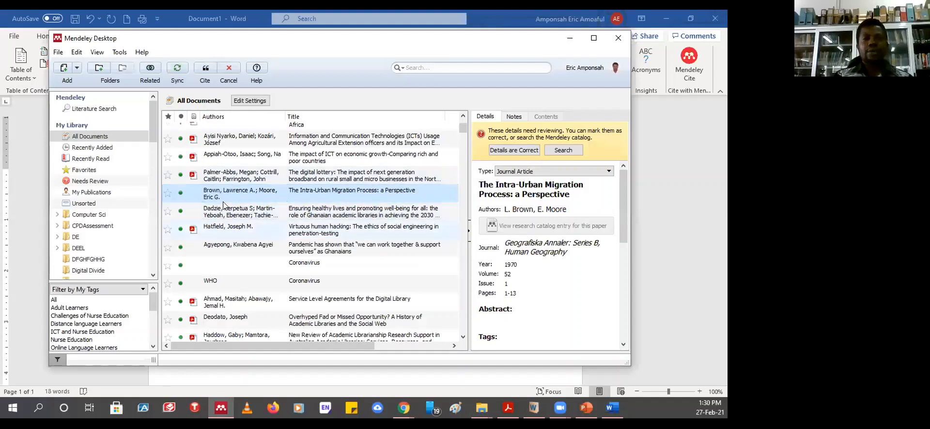
- Cite Brown & Moore's 1970 paper 'The Intra-Urban Migration Process: a Perspective' into Word
click(205, 70)
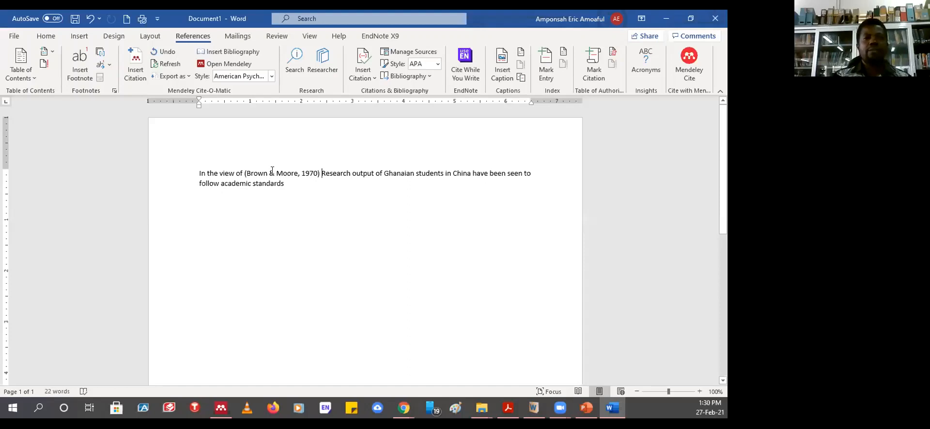
- Edit the citation to read 'Brown & Moore (1970)' and move the Keep Citation Edit prompt aside
click(247, 173)
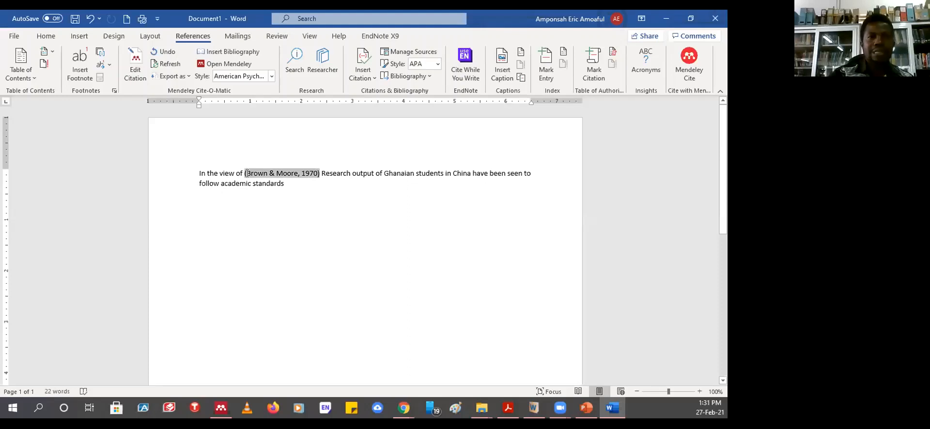
key(BackSpace)
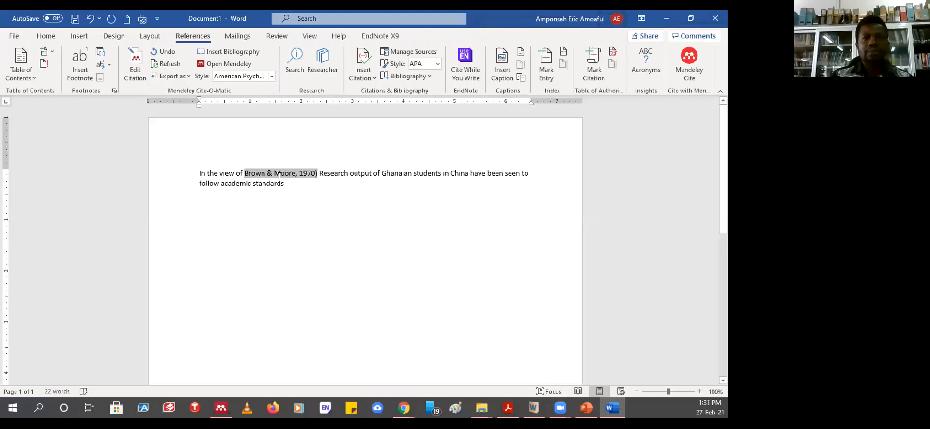
key(BackSpace)
key(BackSpace)
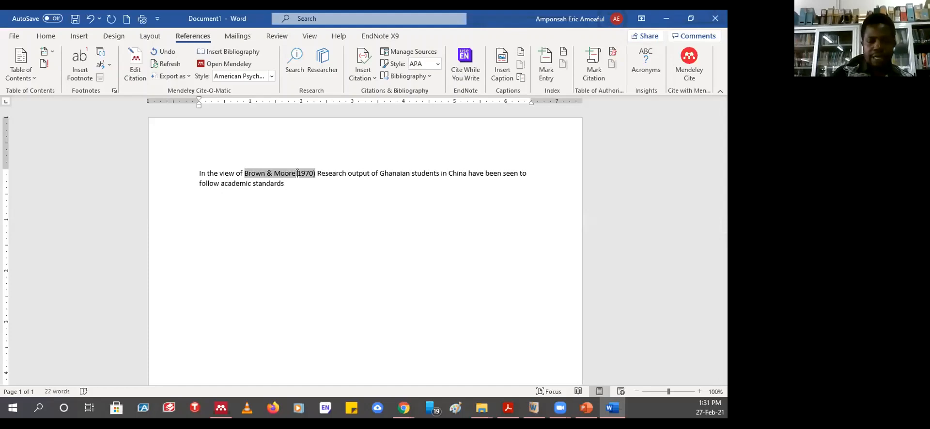
text(()
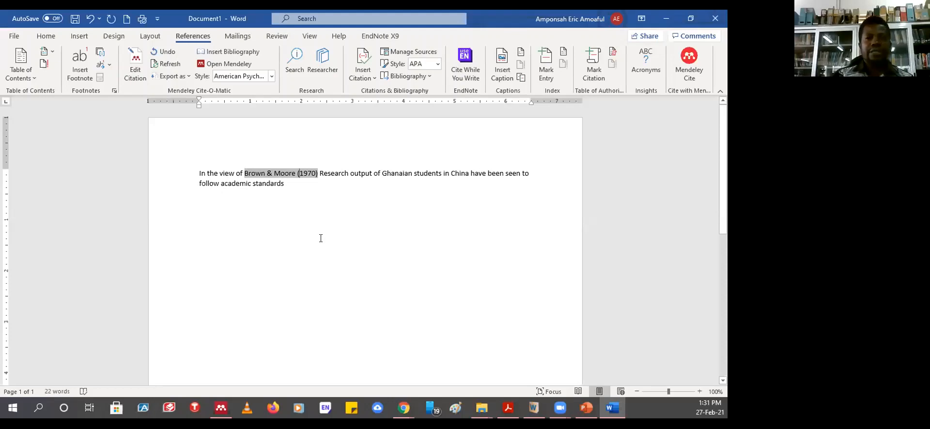
click(319, 243)
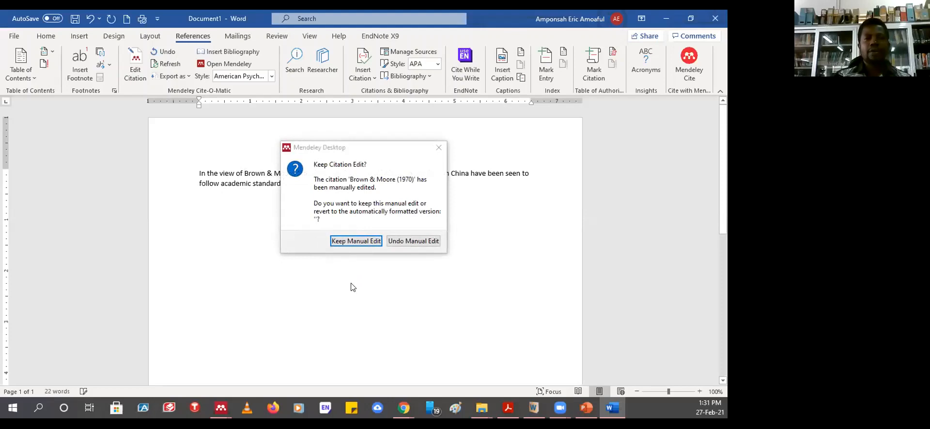
click(377, 149)
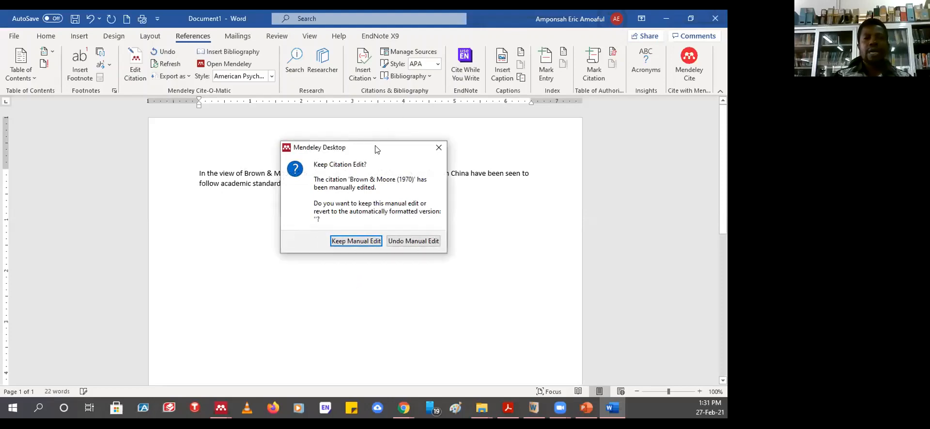
drag(377, 148, 417, 198)
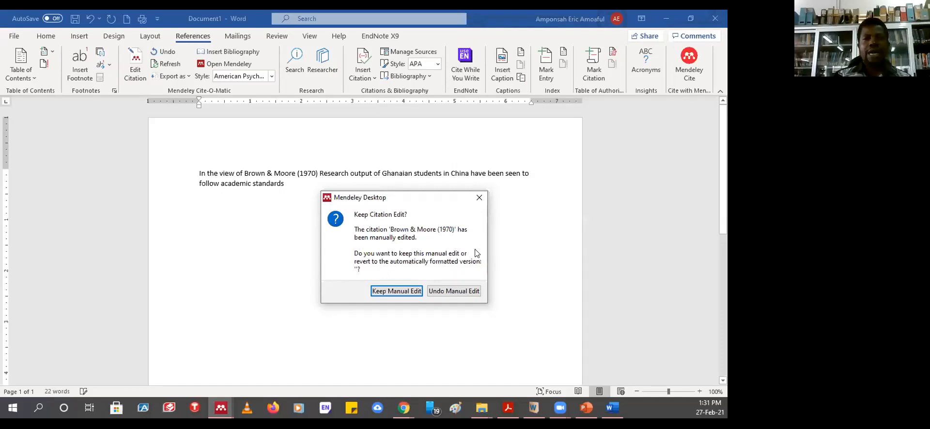
- Keep the manual edit to the Brown & Moore (1970) citation
click(390, 291)
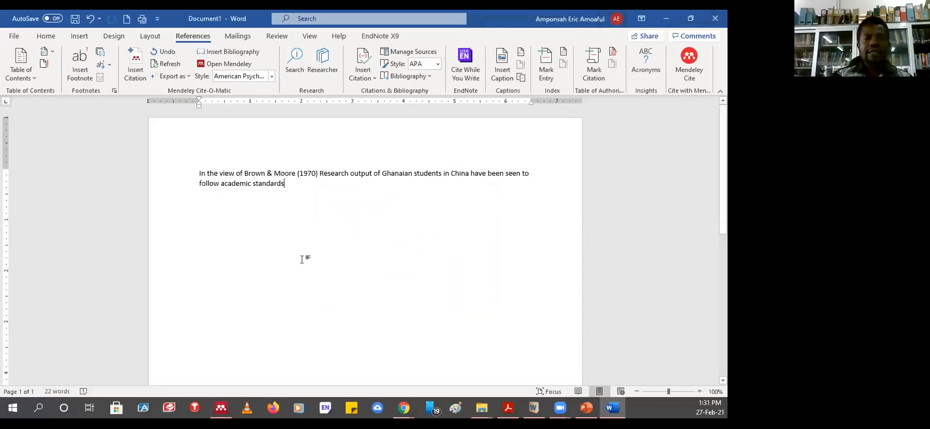
scroll(302, 259, down, 10)
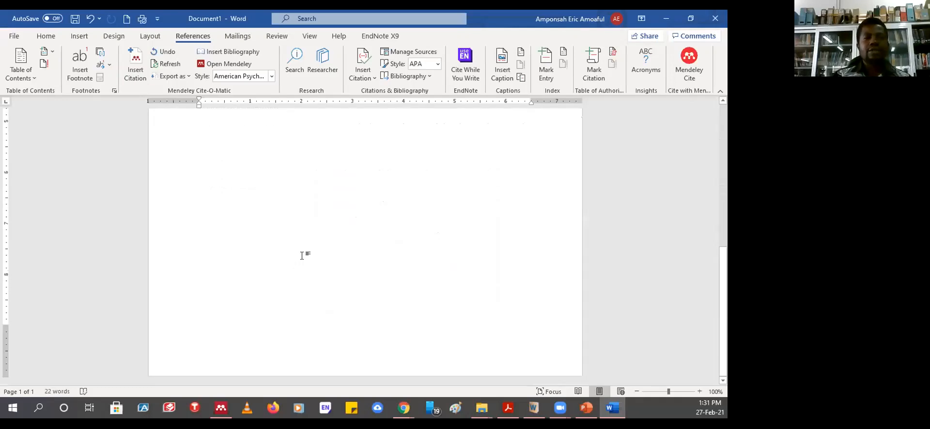
scroll(302, 256, up, 1)
click(199, 310)
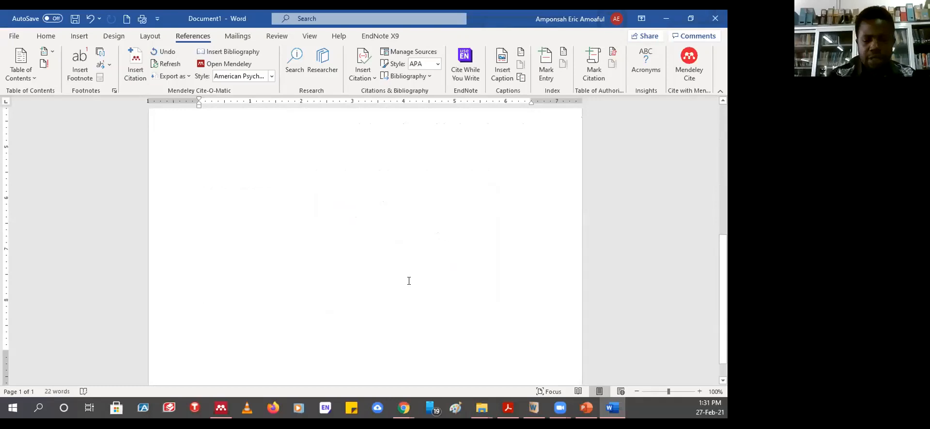
key(ctrl+z)
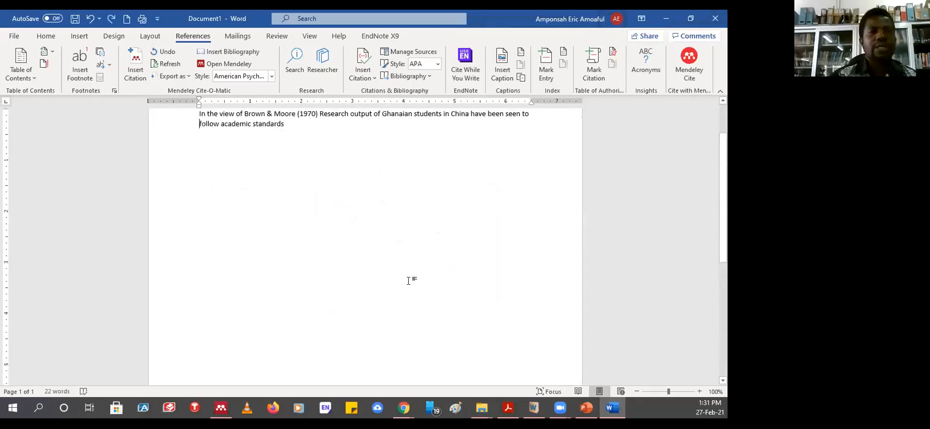
- Add a bold 'References' heading at the top of page 2 with an empty line below
click(206, 329)
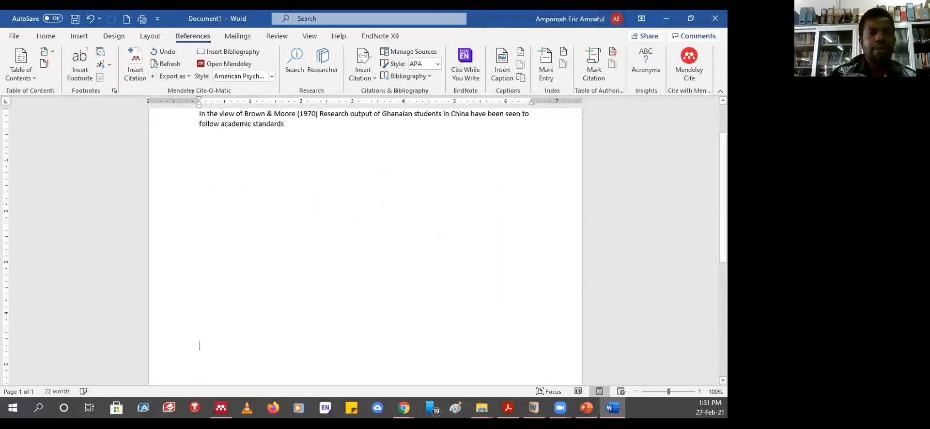
key(Return)
key(Return)
key(Return)
key(Return)
key(Return)
key(Return)
key(Return)
key(Return)
key(Return)
key(Return)
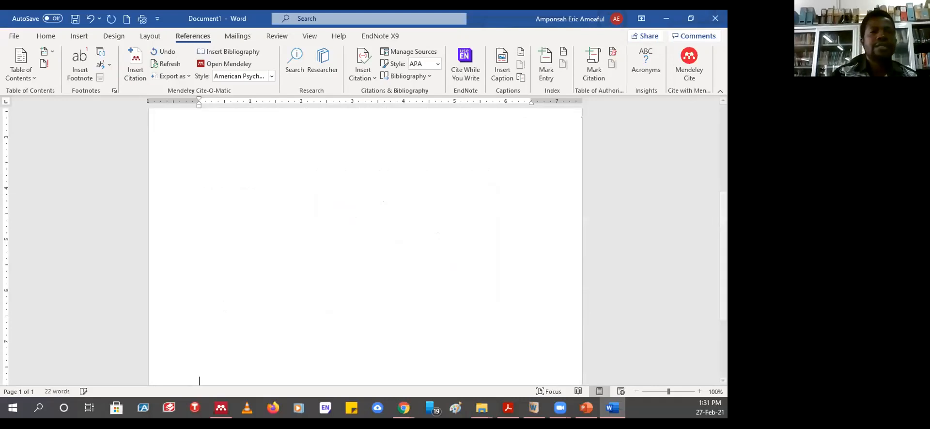
key(Return)
key(Return)
key(Return)
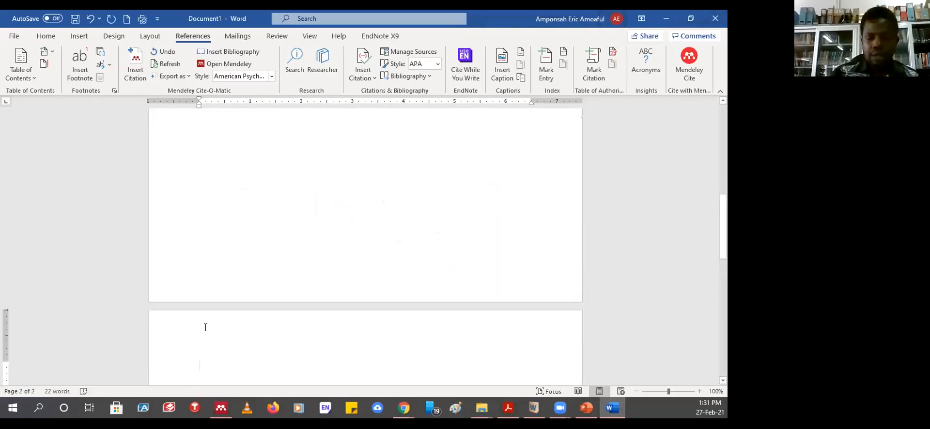
text(Ref)
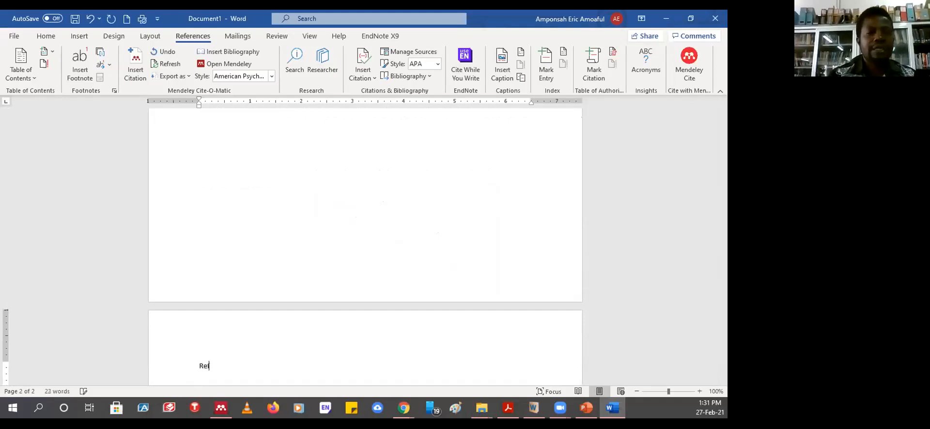
text(erences)
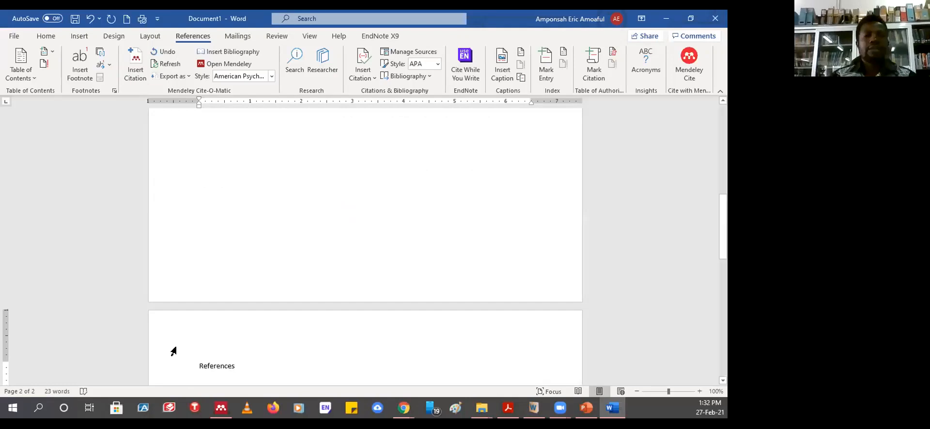
click(167, 364)
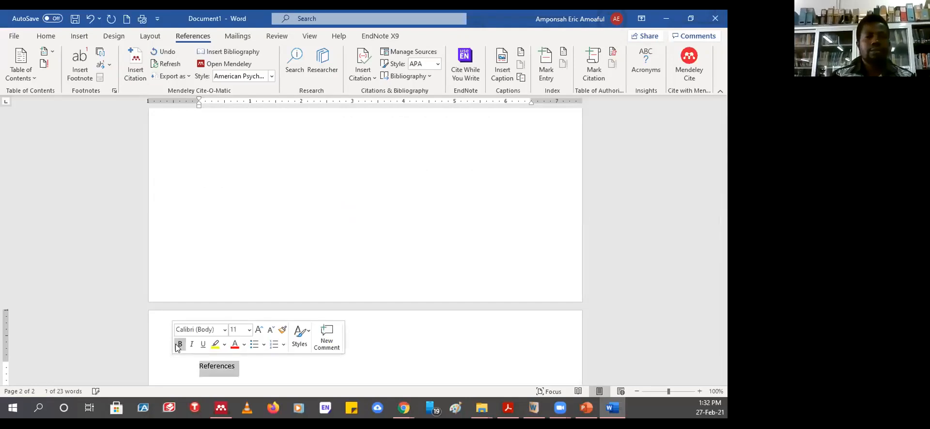
click(180, 344)
click(226, 378)
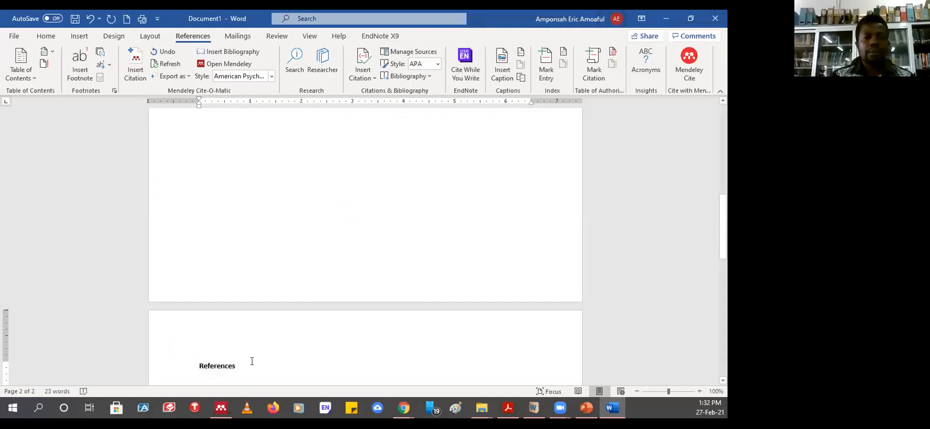
key(Return)
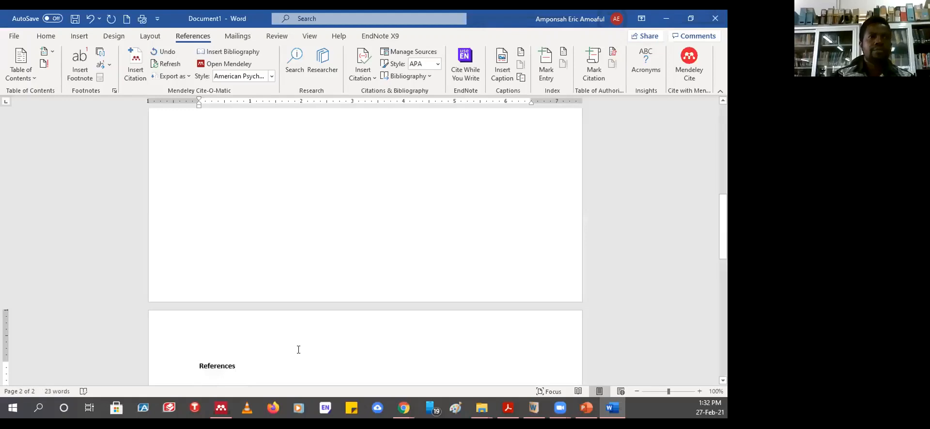
scroll(327, 286, down, 2)
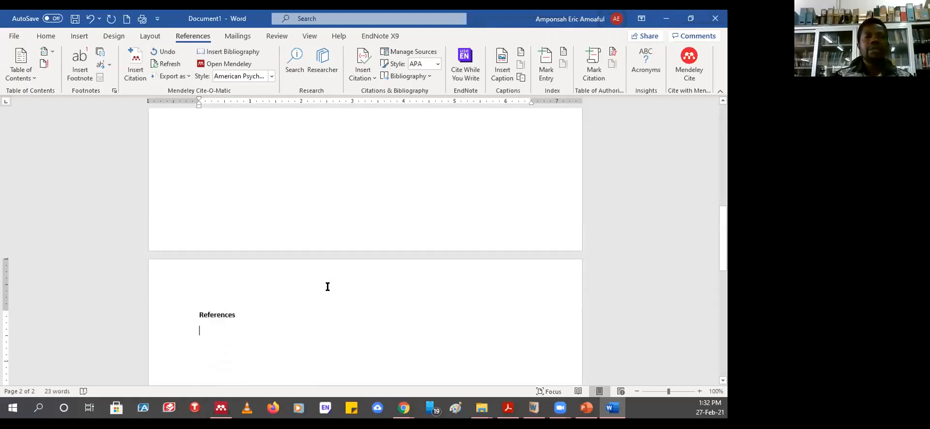
scroll(327, 286, up, 10)
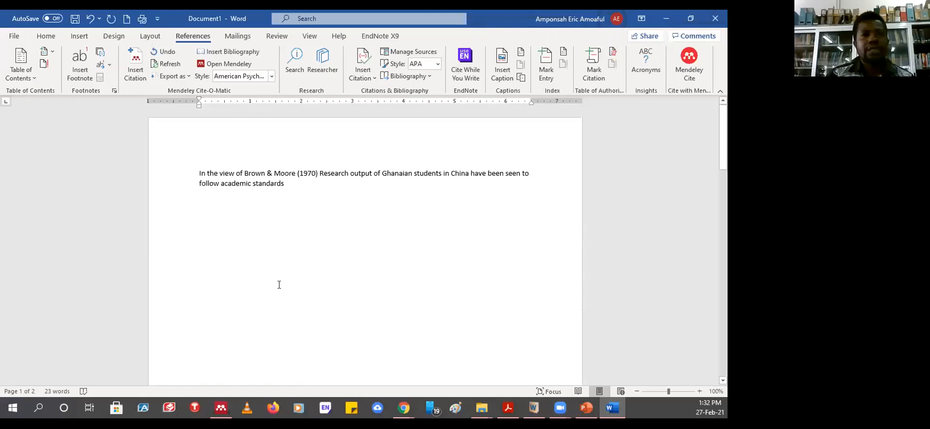
- Insert the Mendeley APA bibliography under References, listing the Brown & Moore (1970) article
scroll(272, 245, down, 3)
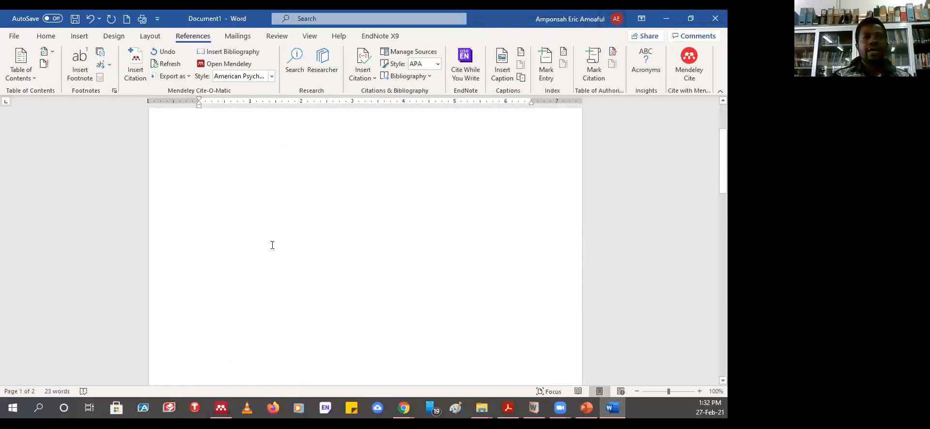
scroll(273, 242, down, 5)
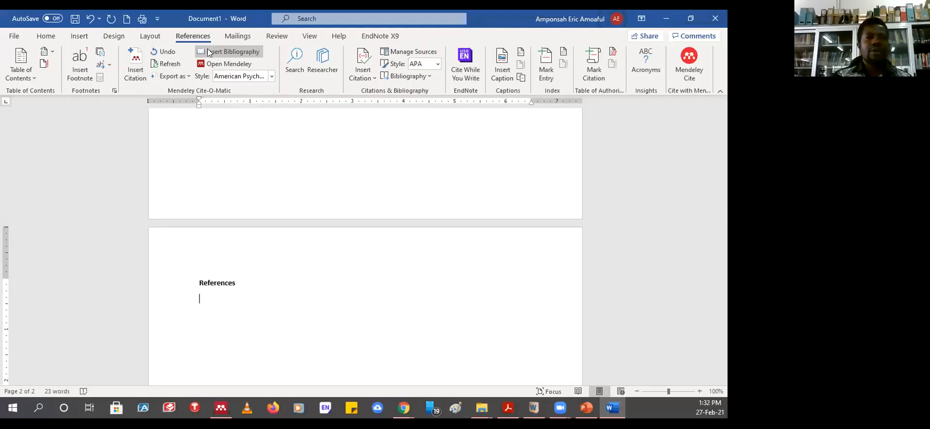
click(227, 51)
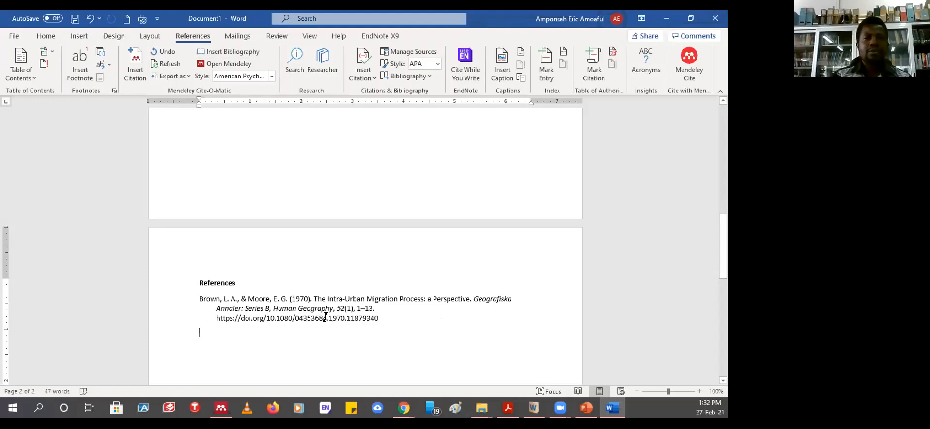
scroll(339, 239, up, 10)
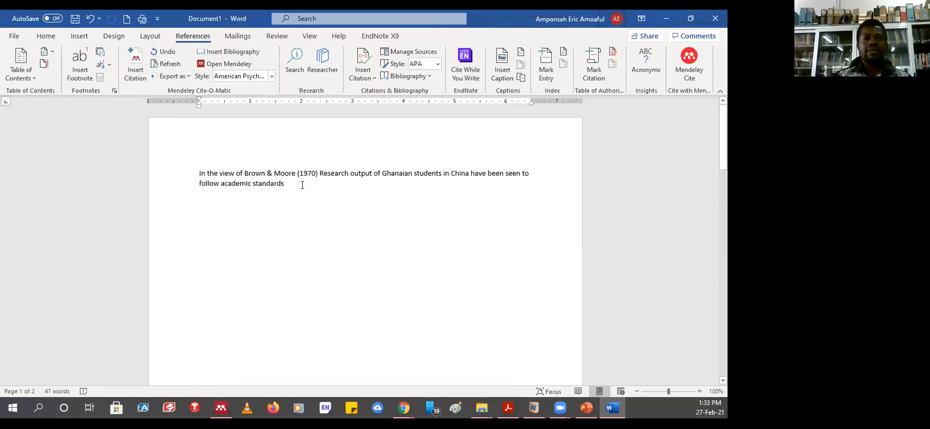
- Cite Law's 2009 academic digital libraries paper right after 'standards' and resume writing after it
click(302, 182)
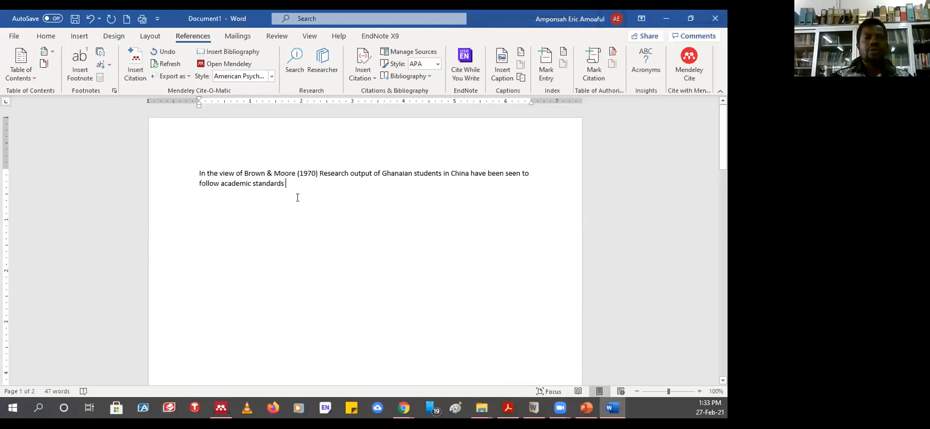
click(136, 64)
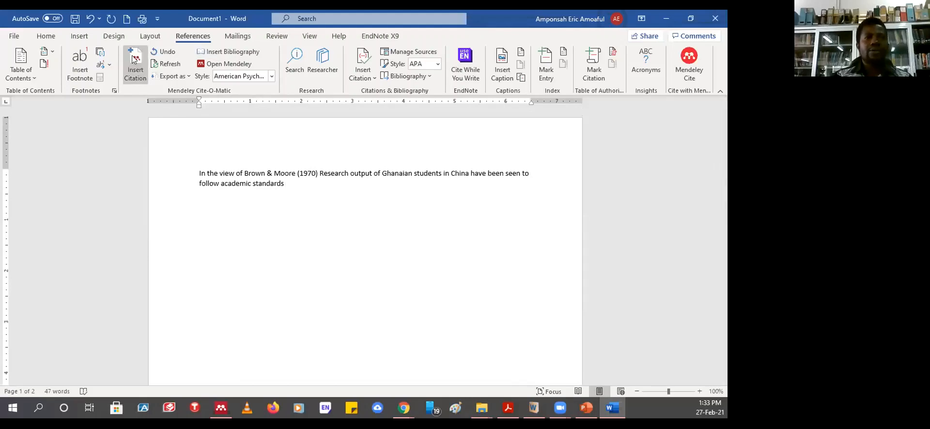
click(415, 215)
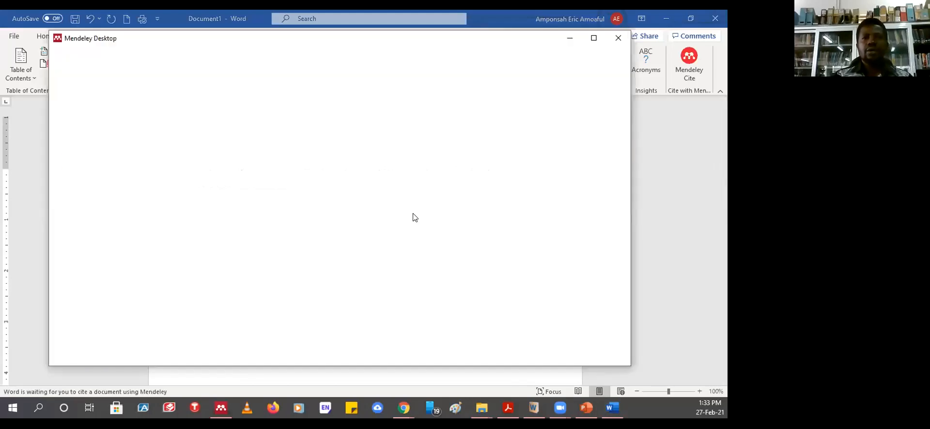
scroll(411, 279, down, 2)
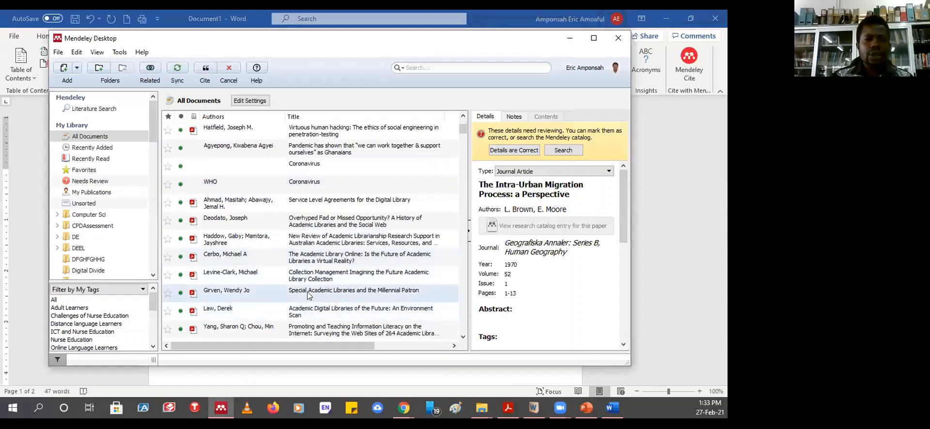
click(319, 309)
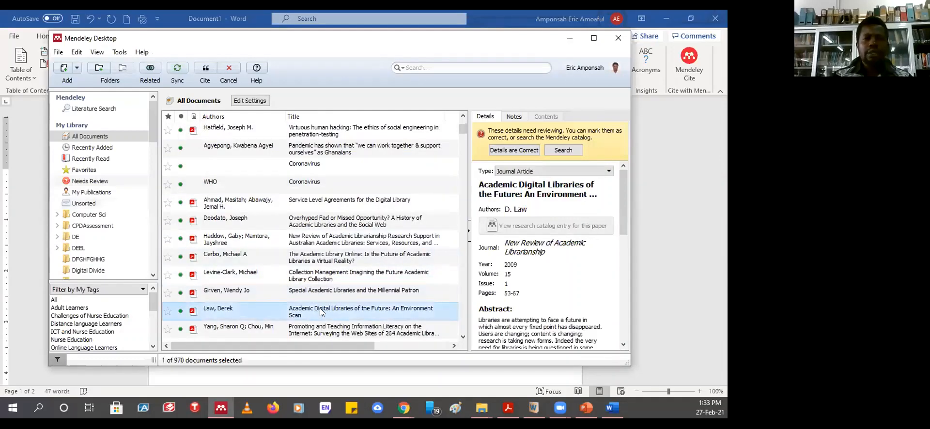
click(204, 70)
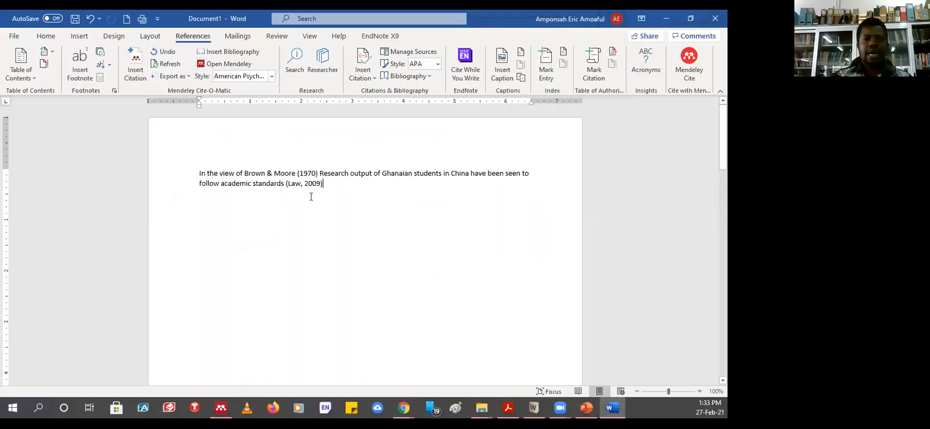
scroll(391, 219, down, 10)
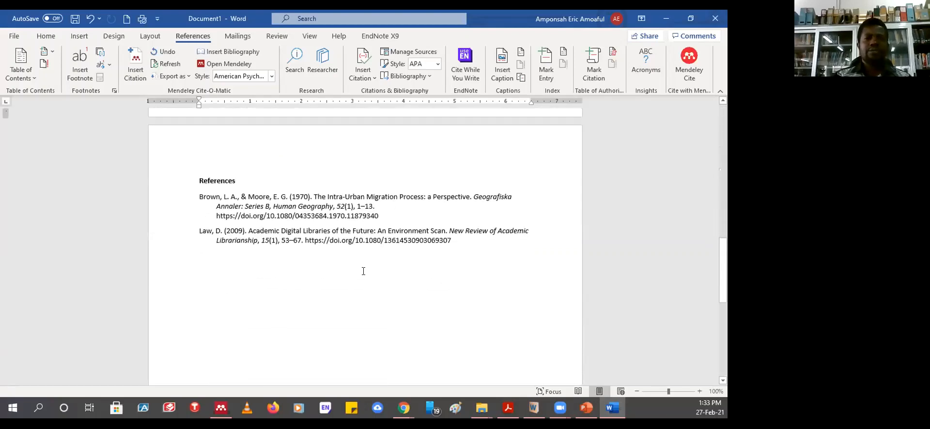
scroll(364, 271, up, 10)
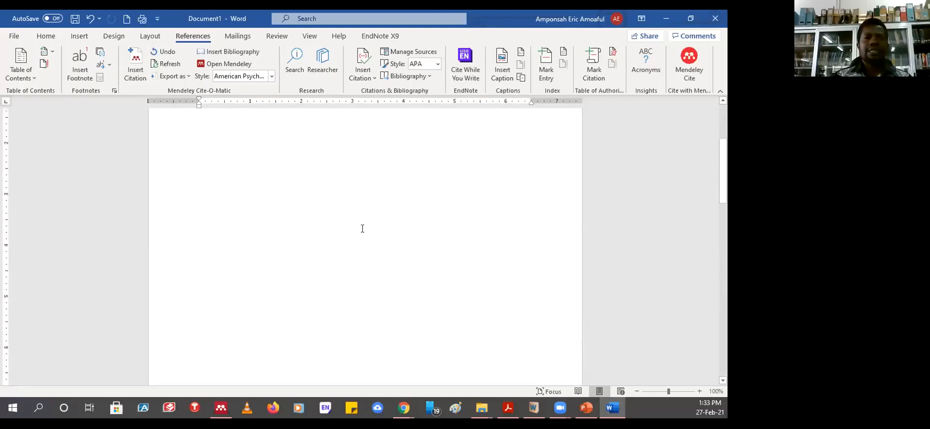
click(349, 195)
- On a new line typed 'Dfgfgfgdfg', cite Agyepong's 2020 pandemic web page and check References
key(Return)
key(Return)
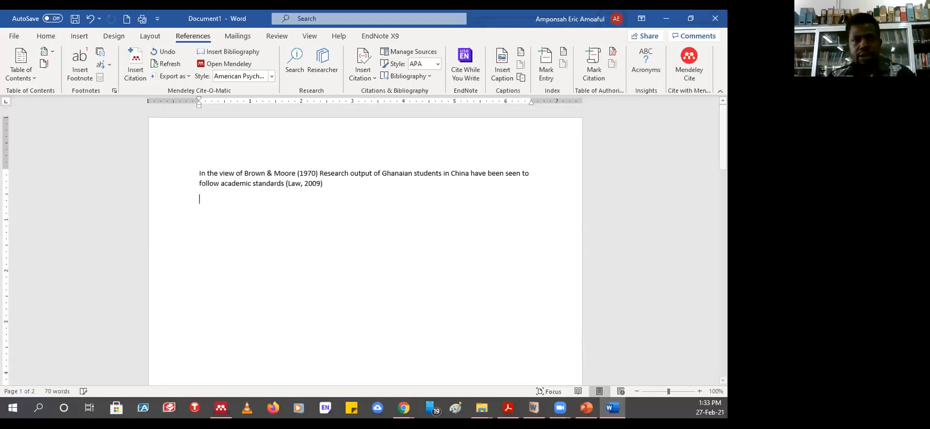
text(Dfgfgfgdfg)
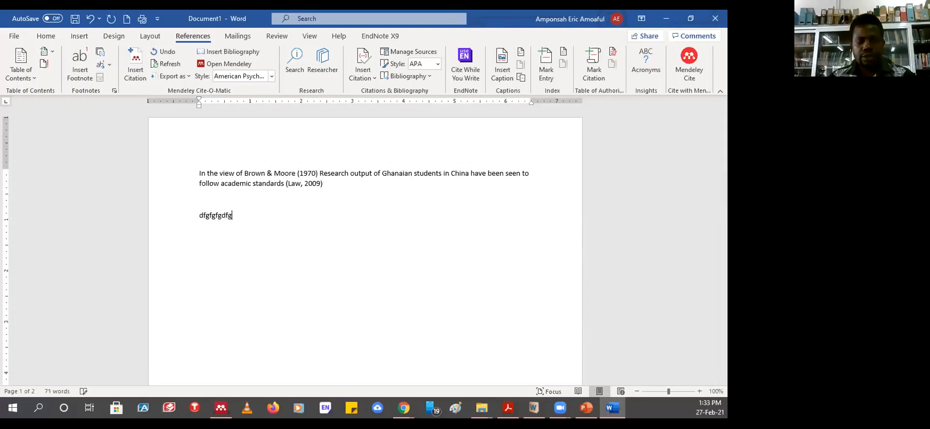
click(136, 65)
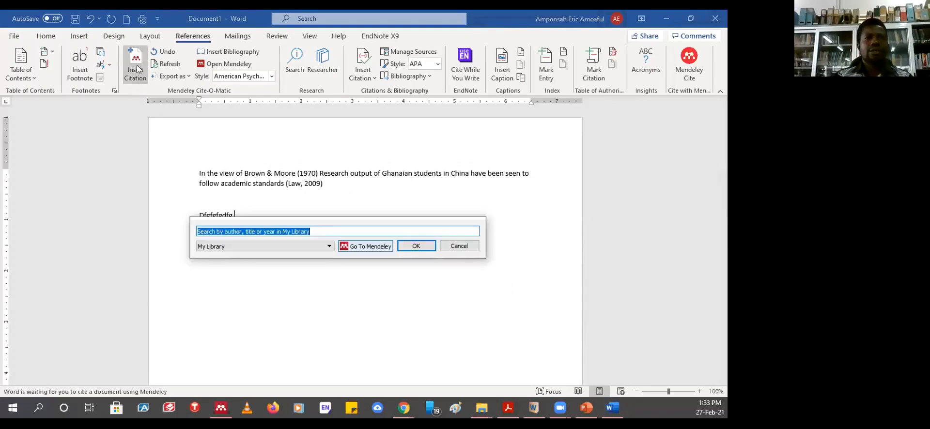
click(353, 248)
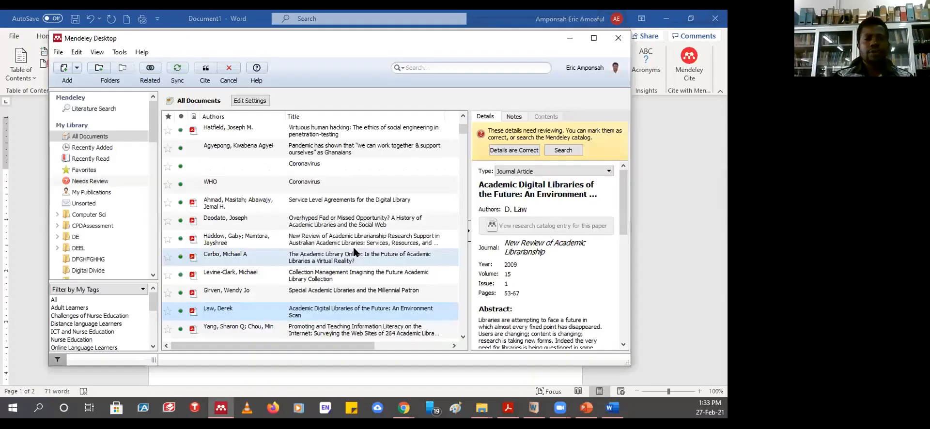
click(292, 153)
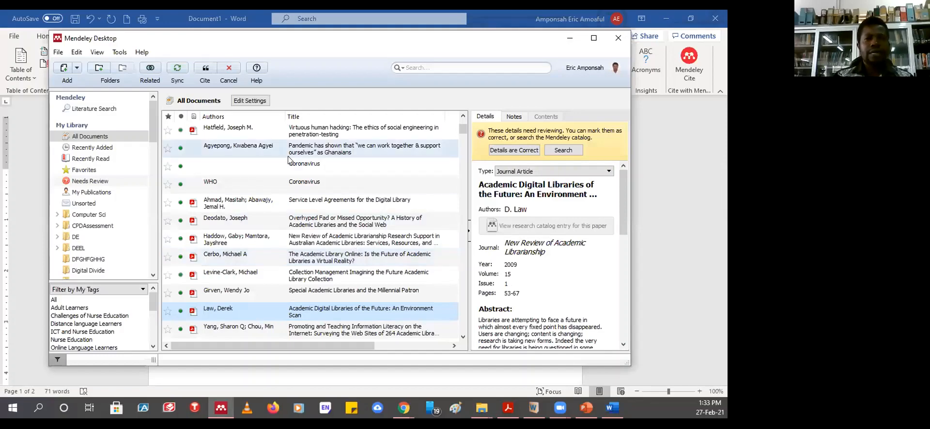
click(206, 73)
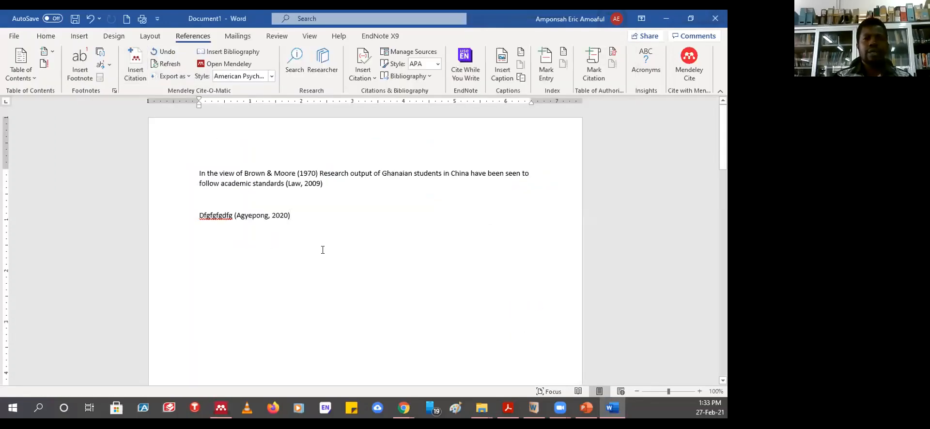
scroll(323, 250, down, 10)
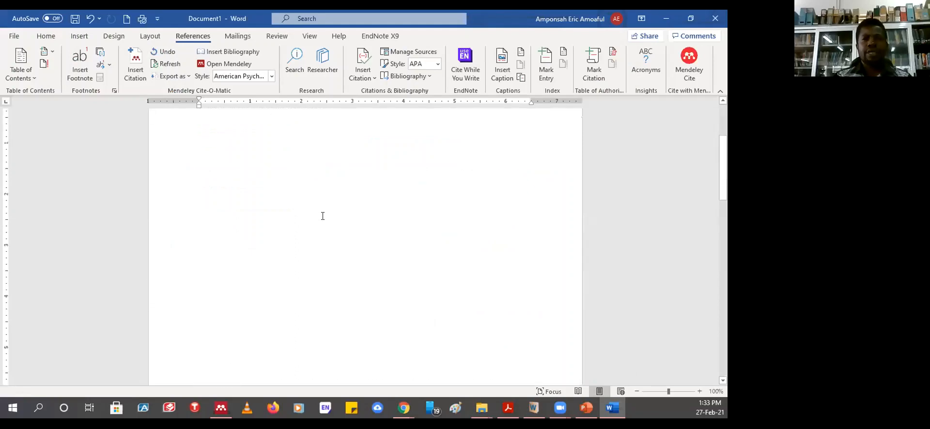
scroll(322, 216, up, 10)
scroll(323, 216, down, 20)
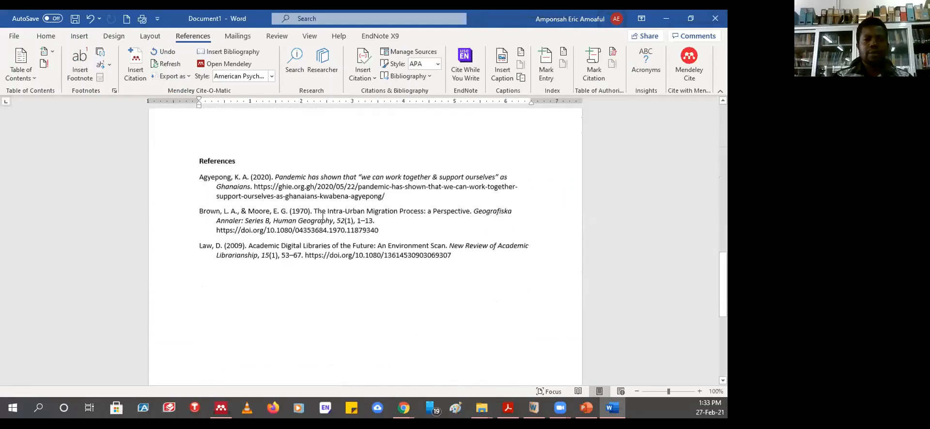
scroll(323, 217, up, 2)
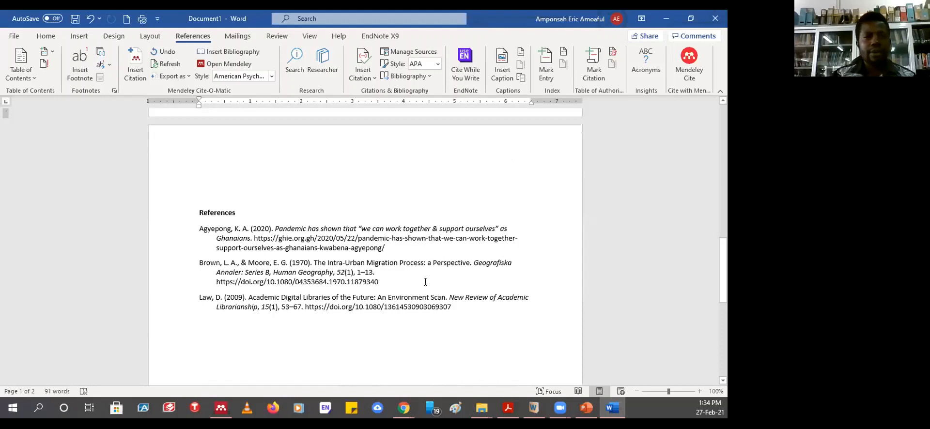
scroll(425, 283, up, 10)
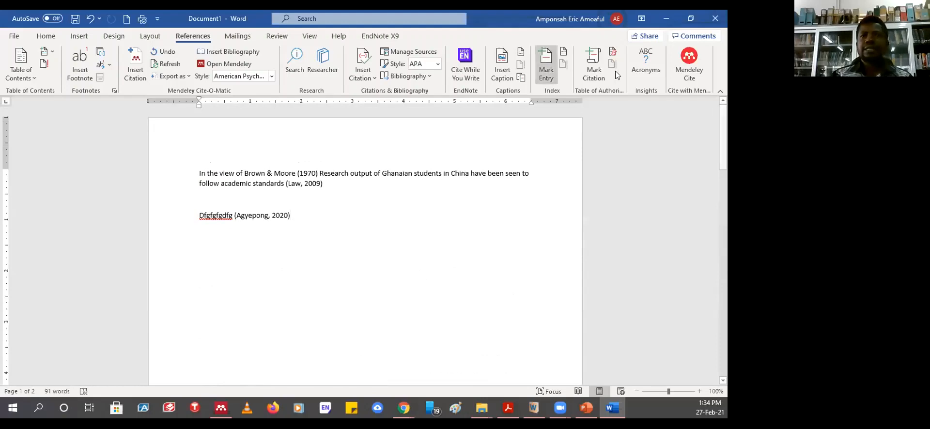
- Minimize Word, review Mendeley's Add options including Add Entry Manually, then switch to Chrome
click(667, 19)
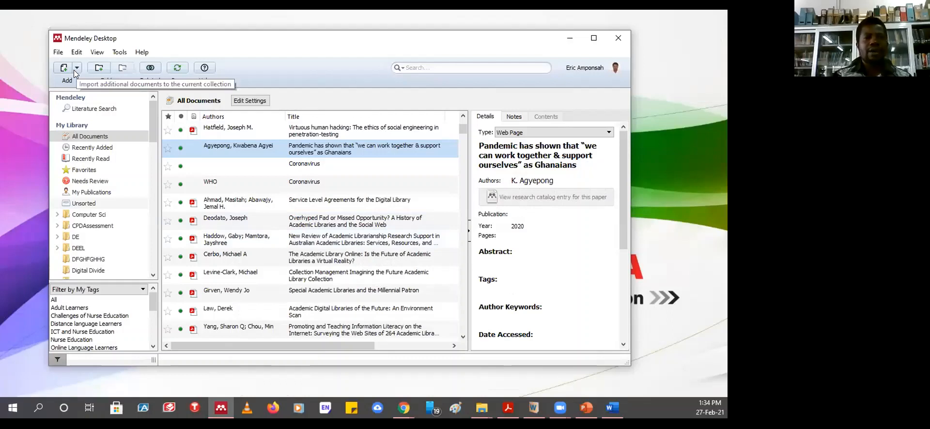
click(77, 68)
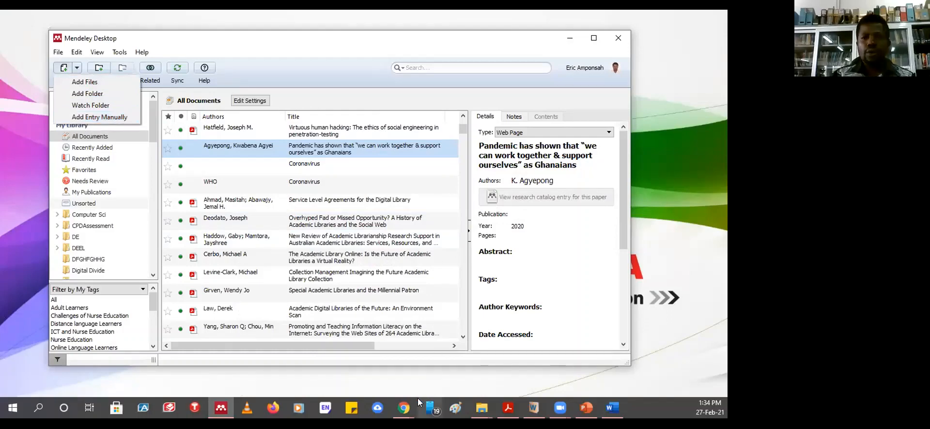
click(405, 408)
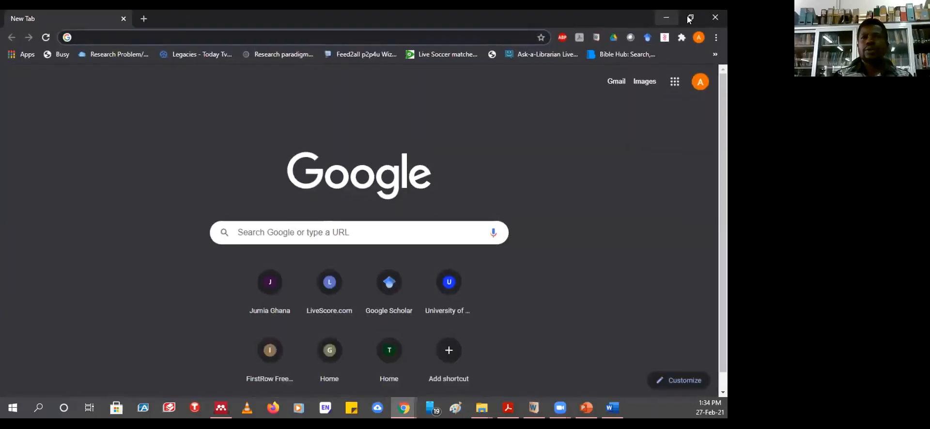
- Maximize Chrome and run a Google search for 'world bank'
click(690, 19)
click(687, 34)
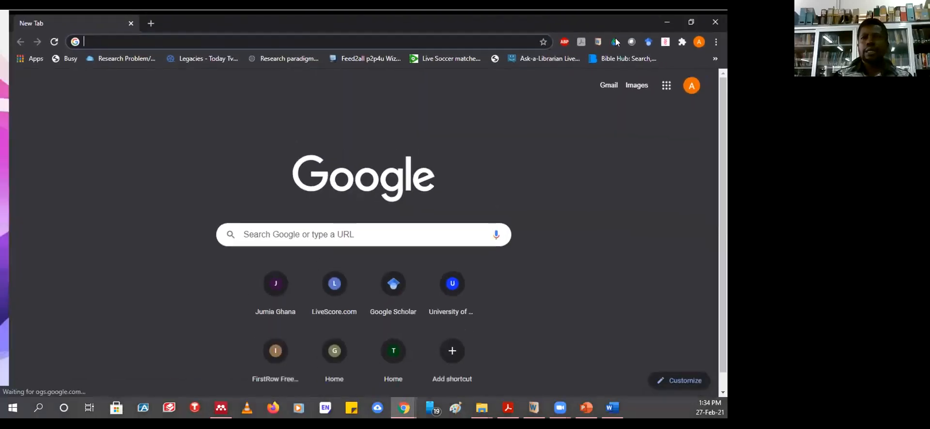
click(305, 36)
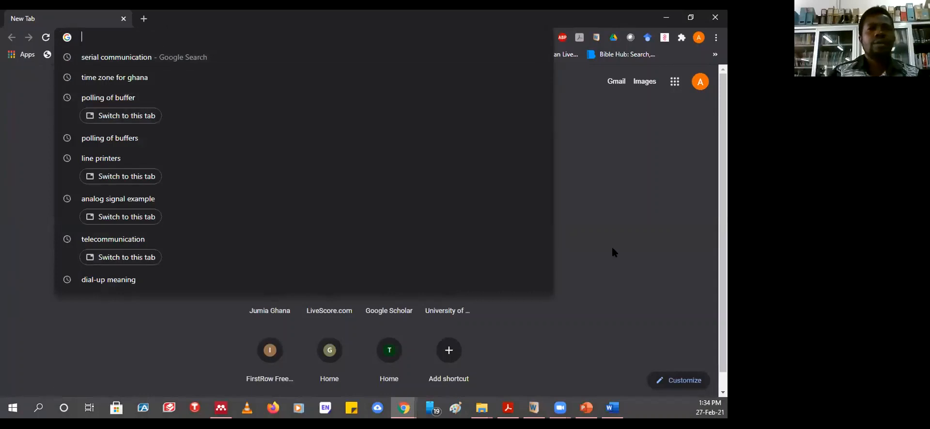
click(619, 227)
click(354, 226)
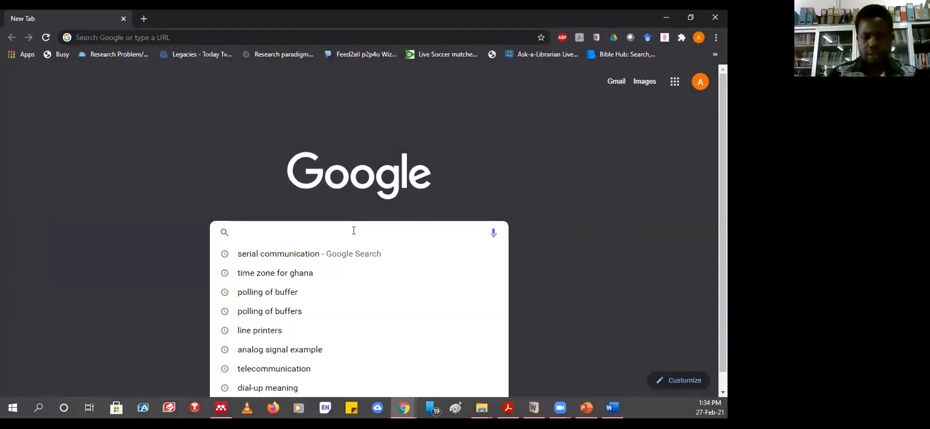
text(wo)
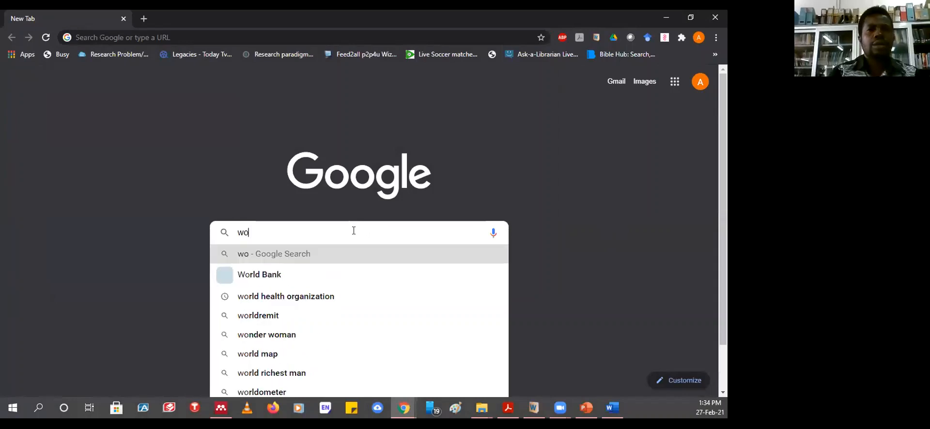
text(ork)
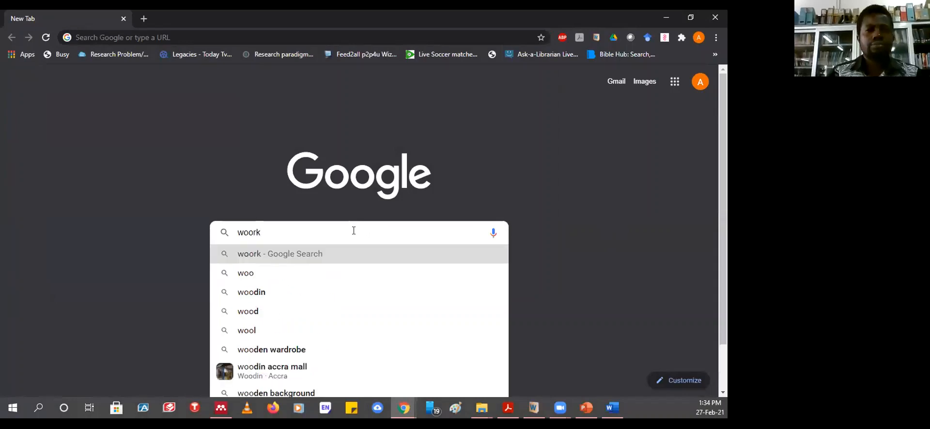
key(BackSpace)
key(BackSpace)
key(BackSpace)
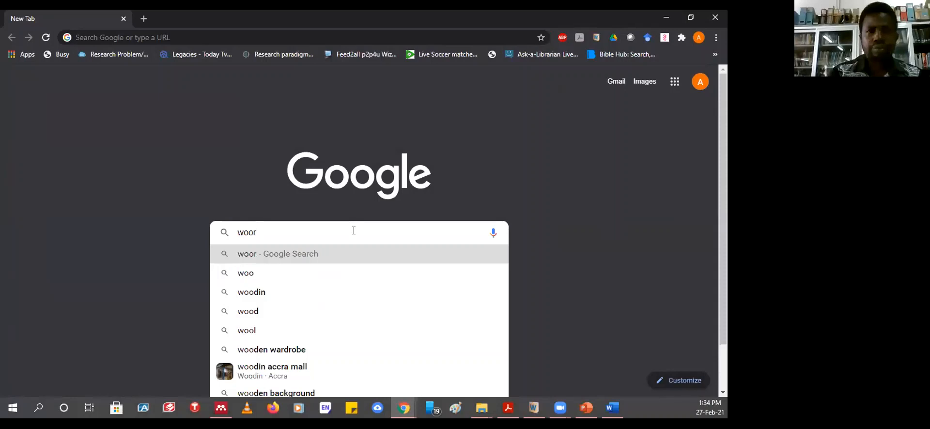
text(rld bank)
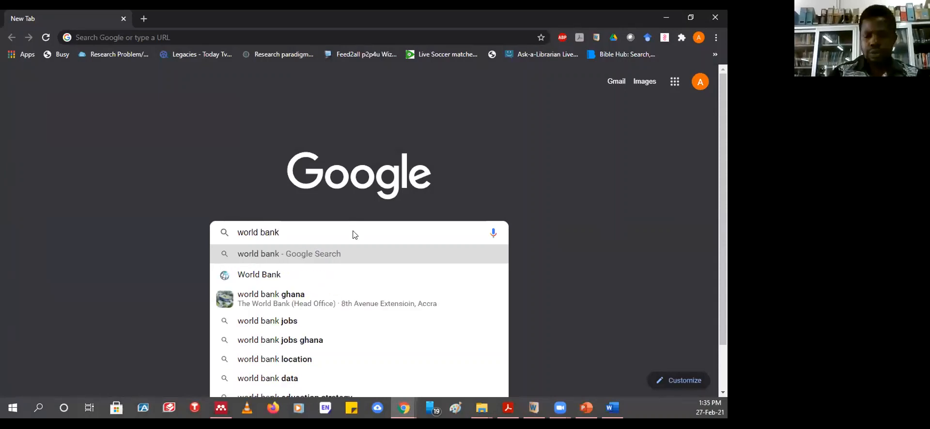
key(Return)
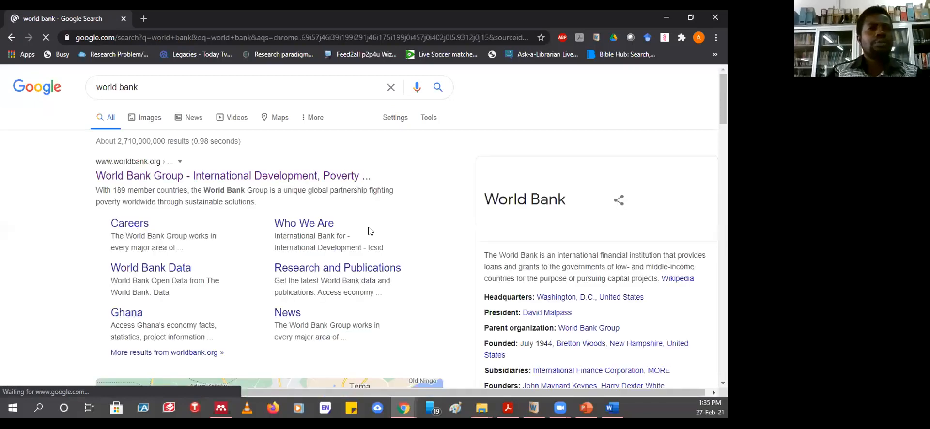
- Open the World Bank Group homepage from the search results
click(132, 164)
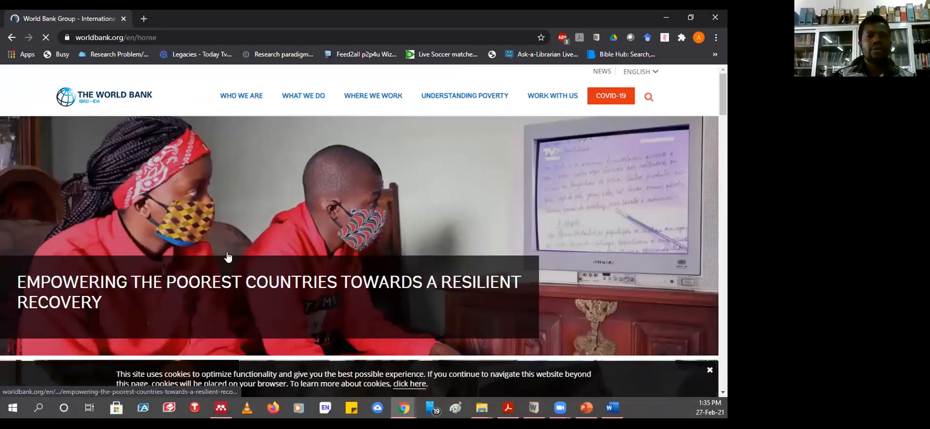
mouse_move(257, 232)
scroll(257, 232, down, 10)
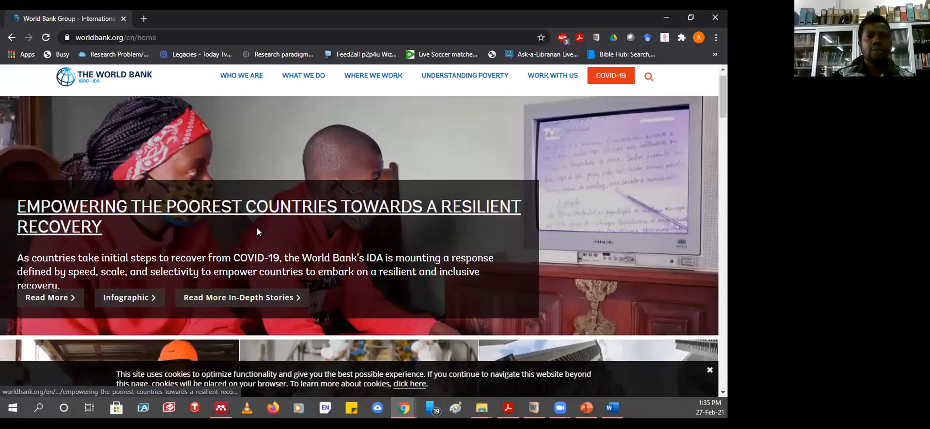
scroll(257, 233, up, 4)
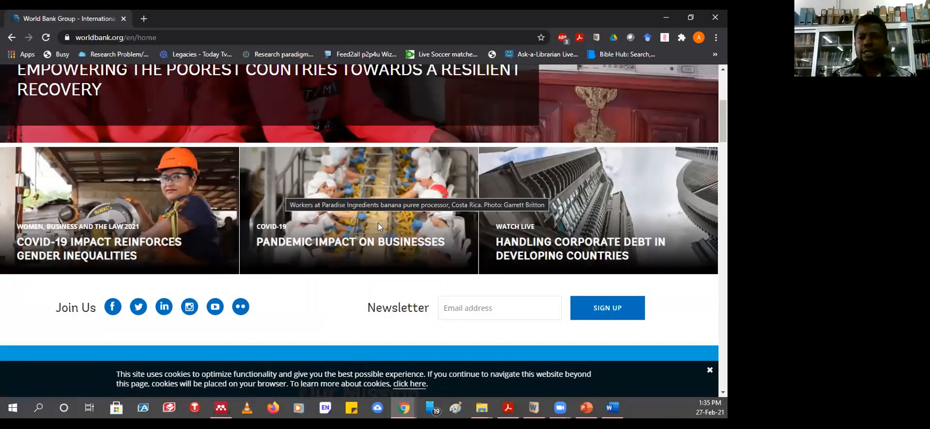
- Open the March 4th, 2021 corporate debt event and bring its COVID-19 description into view
mouse_move(483, 222)
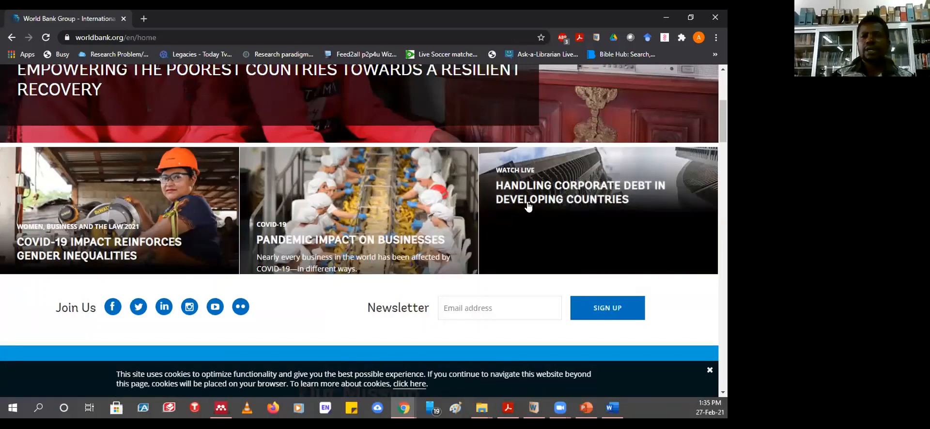
click(556, 186)
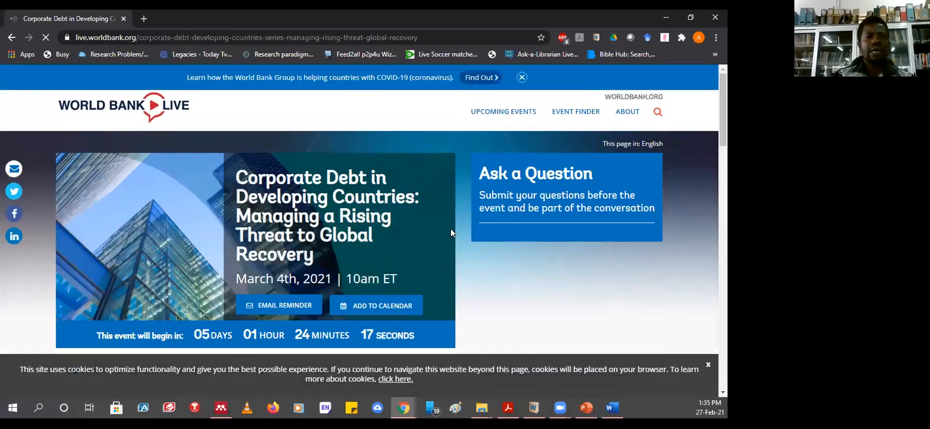
scroll(450, 232, down, 10)
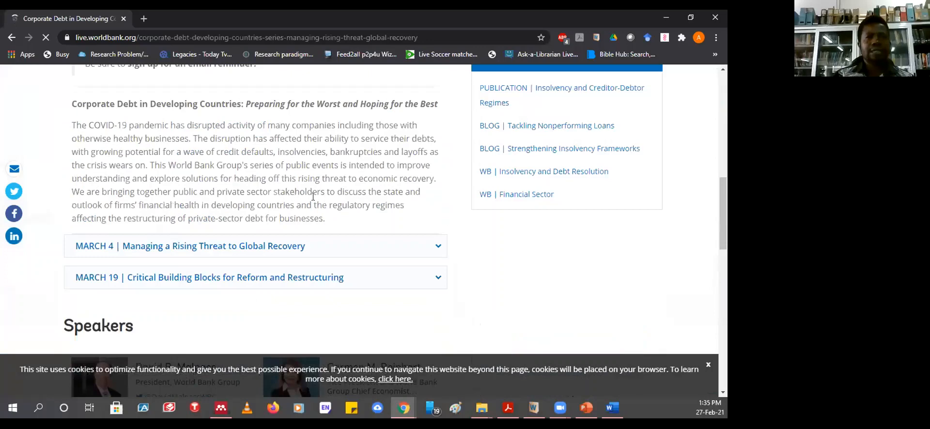
scroll(284, 238, up, 5)
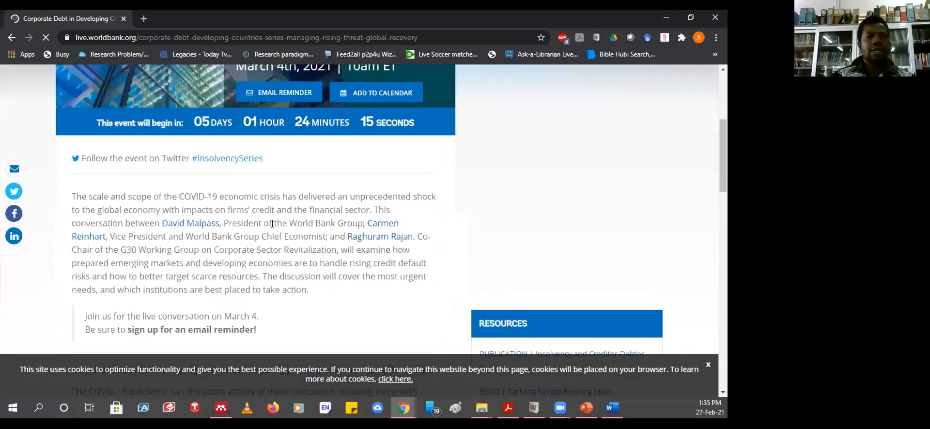
scroll(273, 223, up, 5)
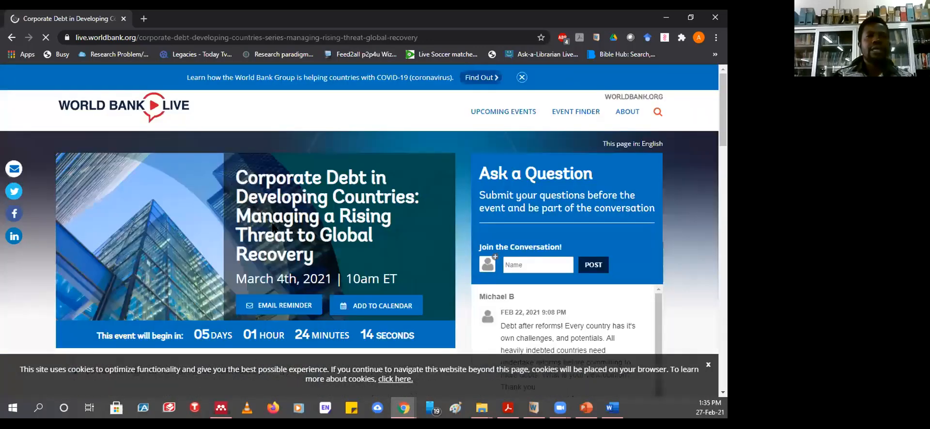
scroll(272, 227, down, 6)
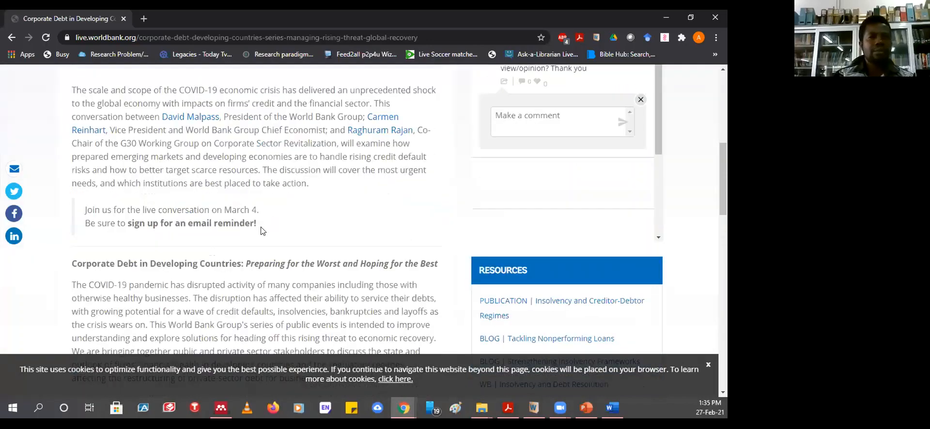
scroll(282, 223, down, 1)
scroll(282, 223, down, 7)
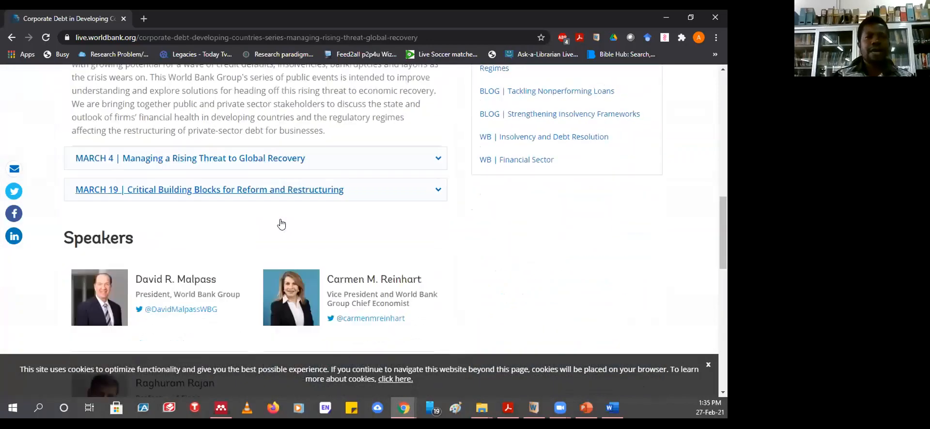
scroll(480, 189, down, 1)
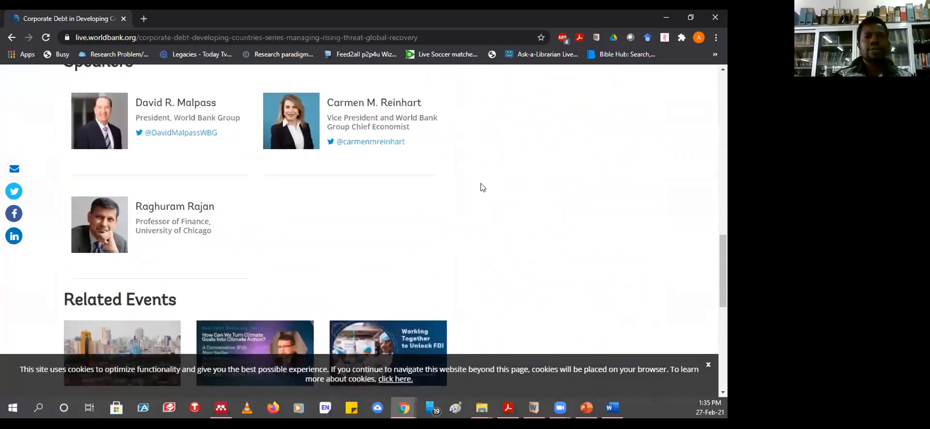
scroll(250, 298, up, 8)
scroll(297, 303, up, 3)
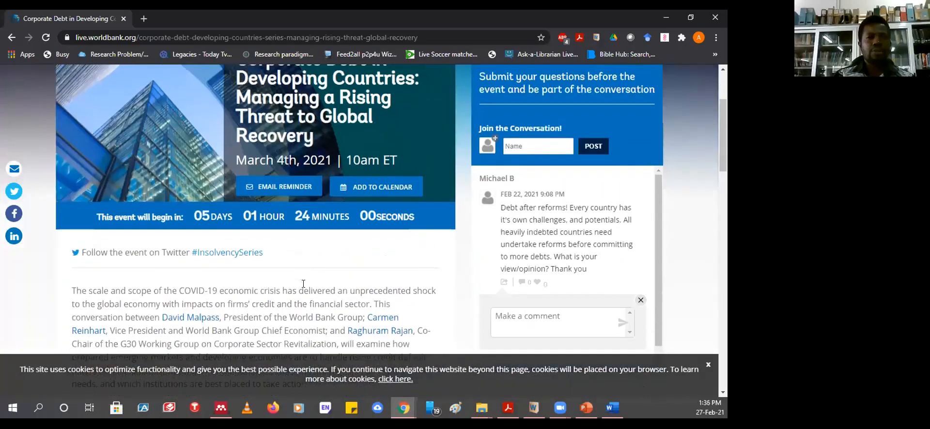
scroll(169, 272, down, 1)
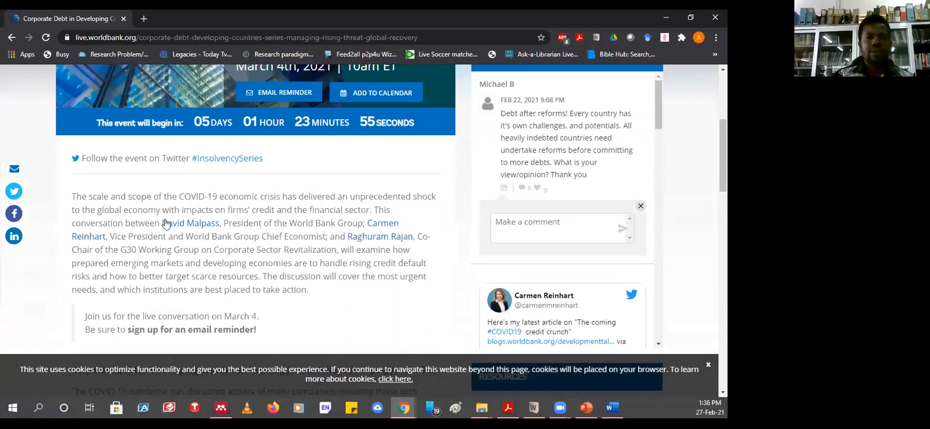
- Copy the description's first sentence about COVID-19's shock to the global economy, then return to Word
drag(76, 196, 371, 209)
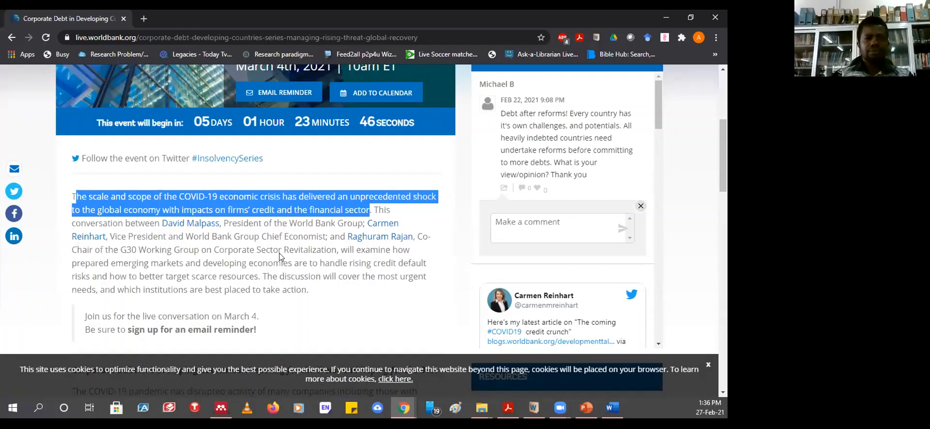
click(91, 201)
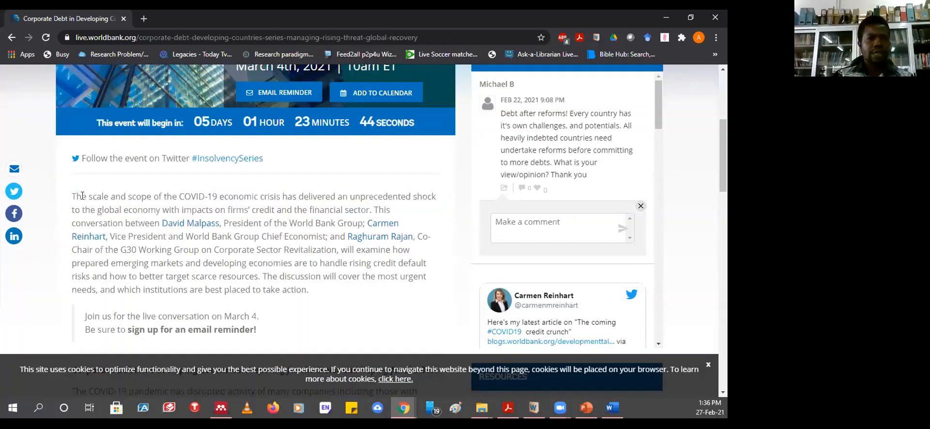
drag(72, 196, 368, 207)
key(ctrl+c)
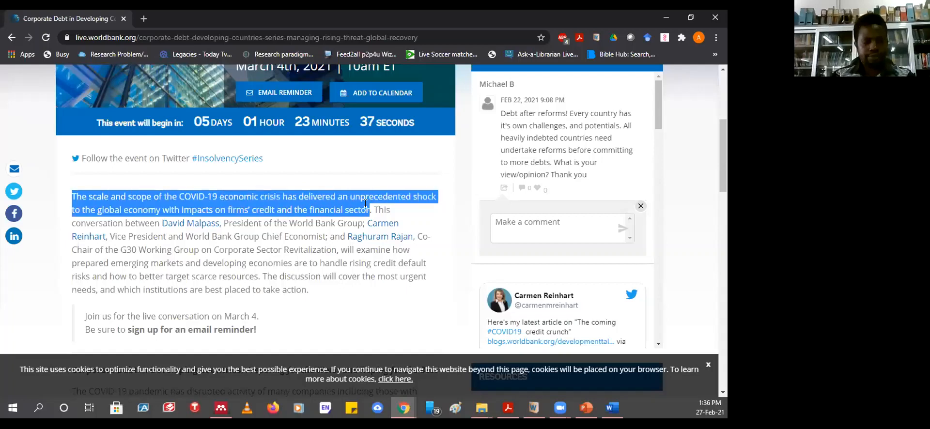
click(610, 410)
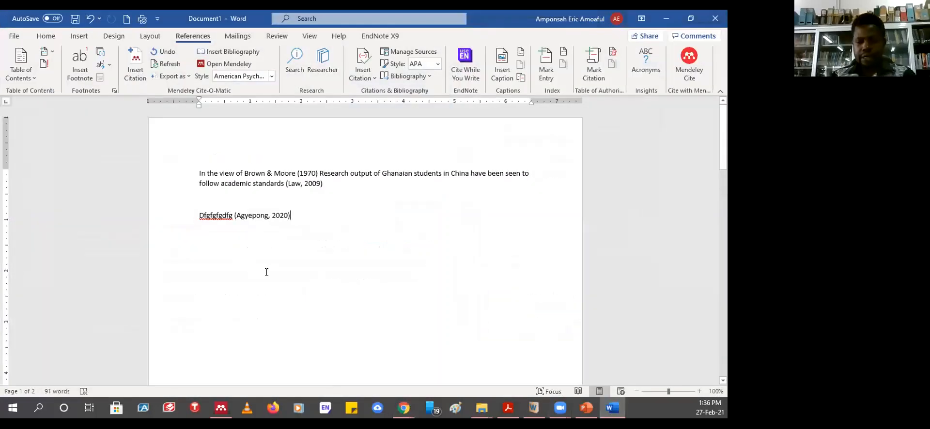
- Paste the COVID-19 sentence as a new paragraph and set its font colour to Automatic
key(Return)
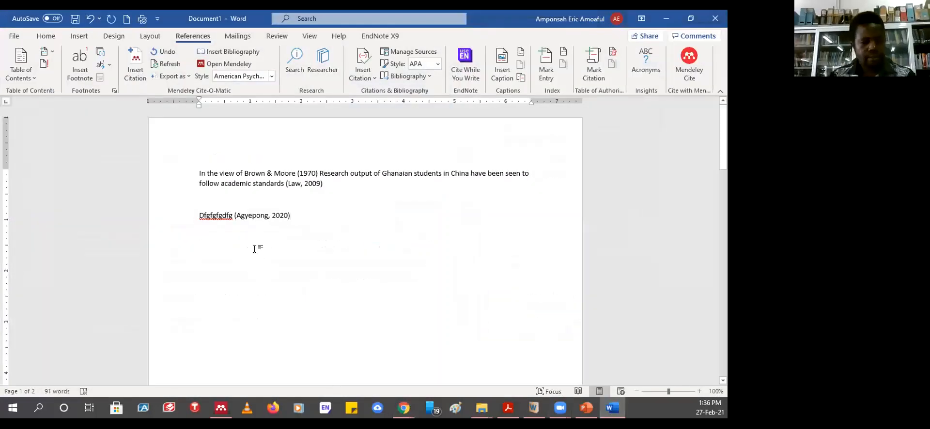
key(ctrl+v)
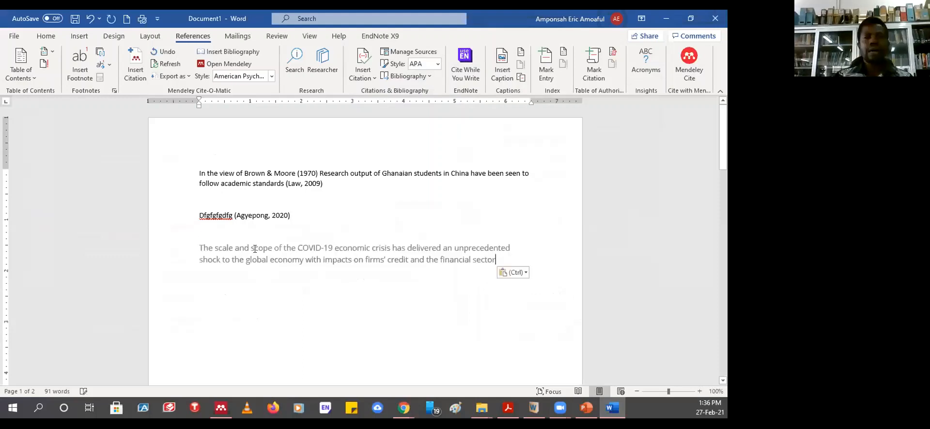
click(171, 252)
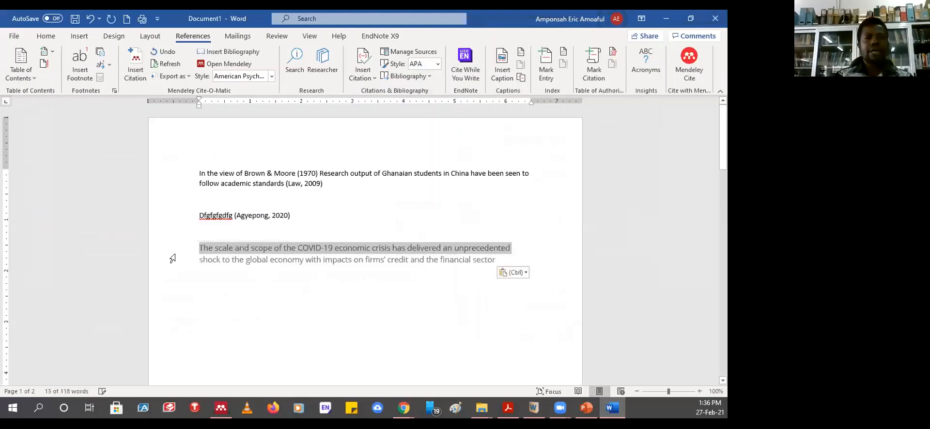
drag(172, 258, 174, 262)
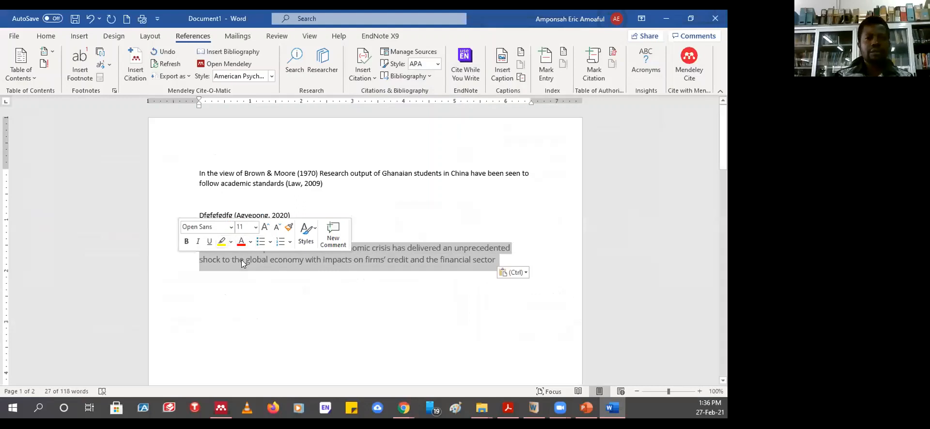
click(250, 241)
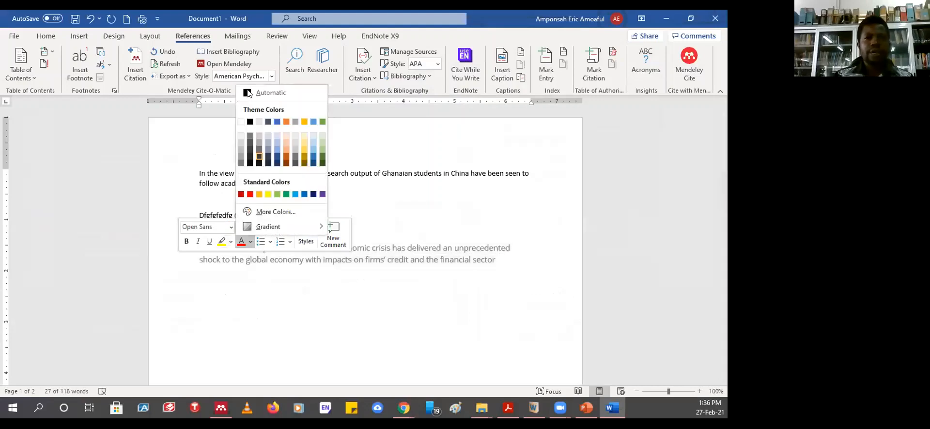
click(247, 92)
click(251, 296)
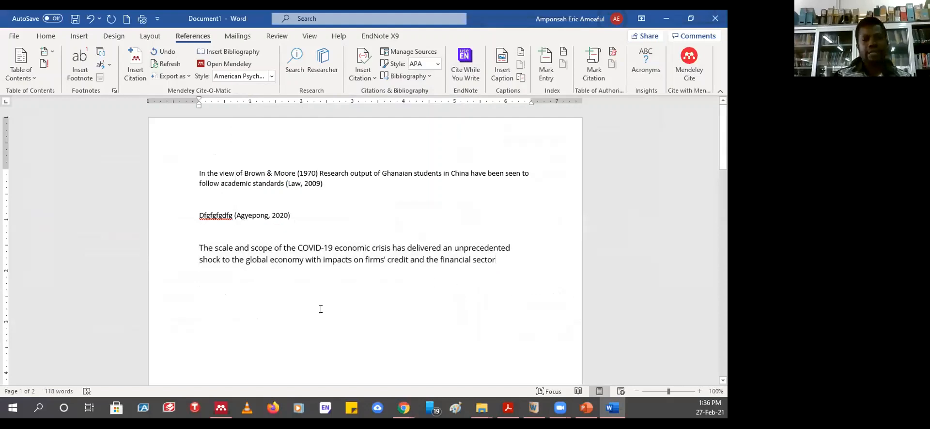
click(219, 409)
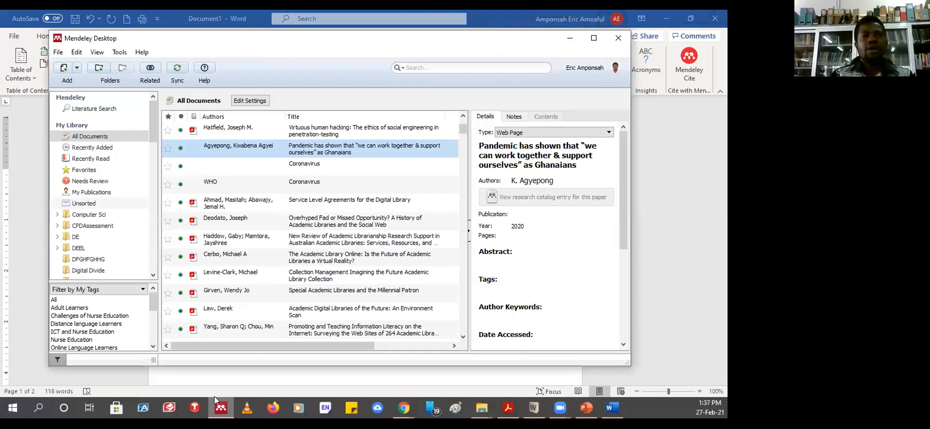
- Start a blank Add Entry Manually reference, then return to the Corporate Debt event page
click(76, 70)
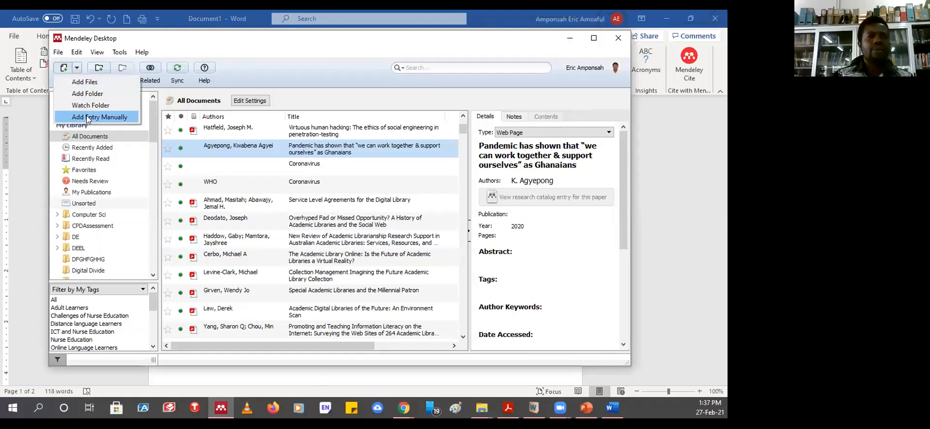
click(88, 120)
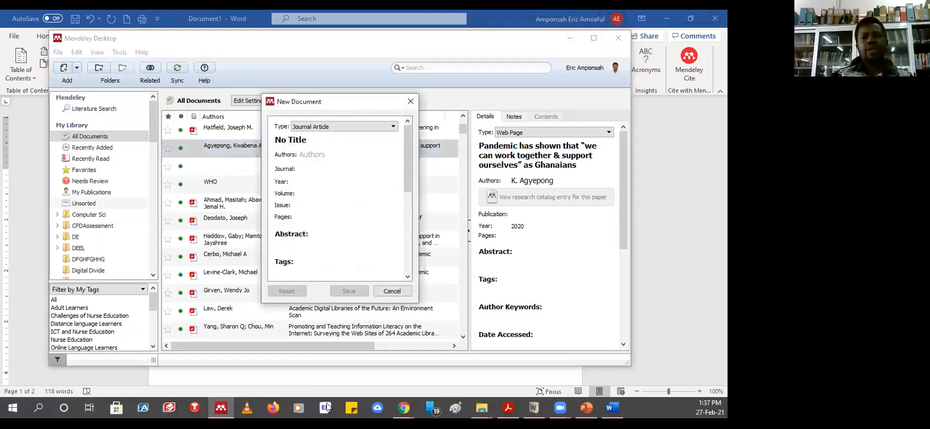
click(403, 408)
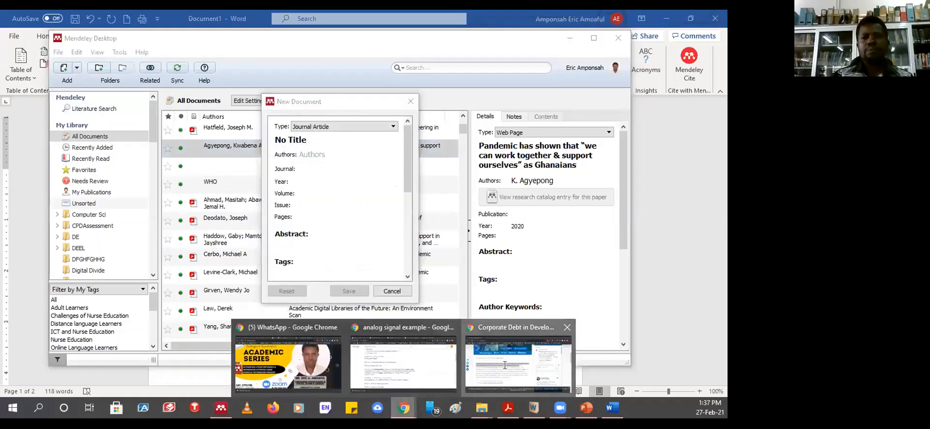
click(519, 366)
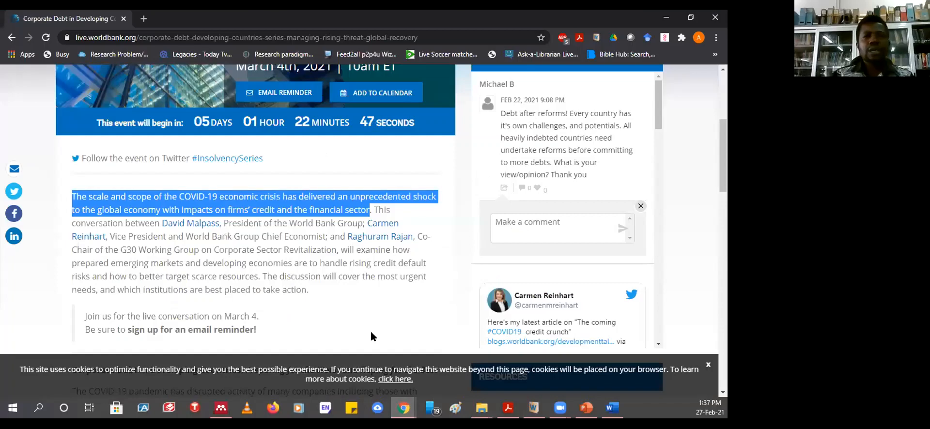
- Bring Mendeley's blank New Document entry form back in front of Chrome
click(221, 408)
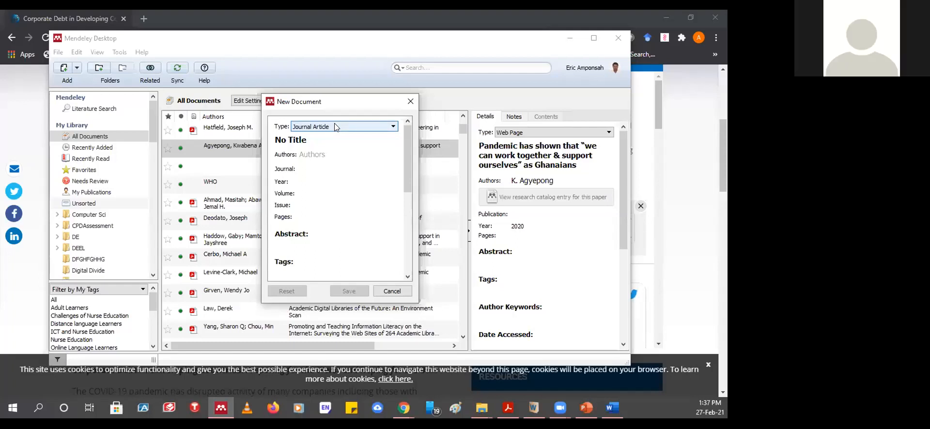
- Change the new manual entry's type from Journal Article to Web Page
click(393, 127)
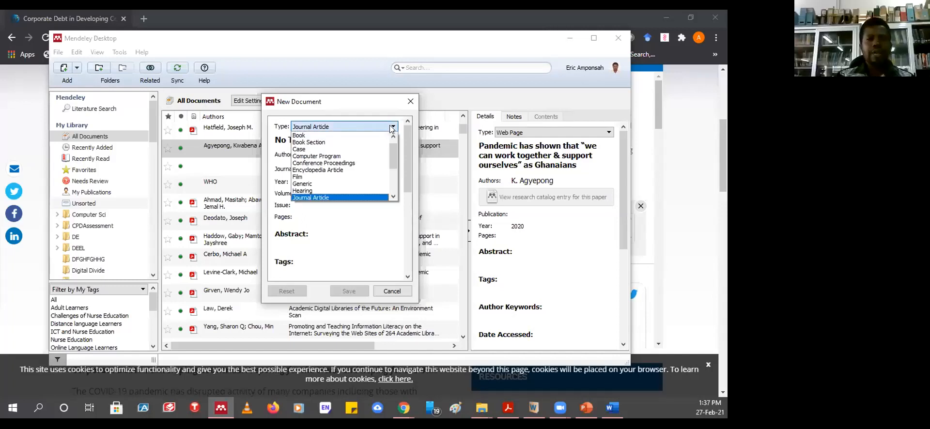
scroll(395, 151, up, 1)
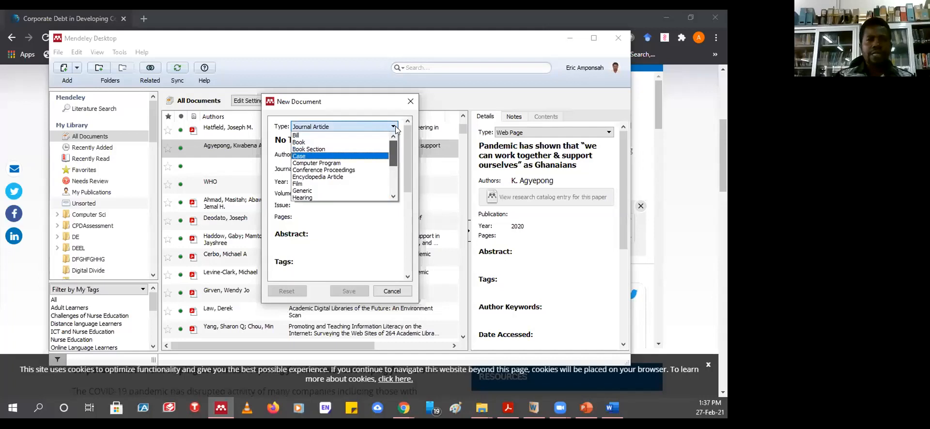
drag(396, 143, 393, 182)
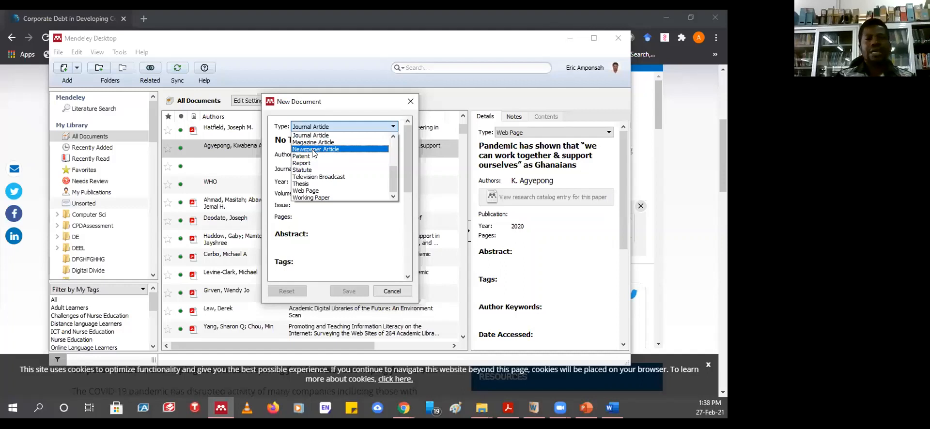
click(311, 191)
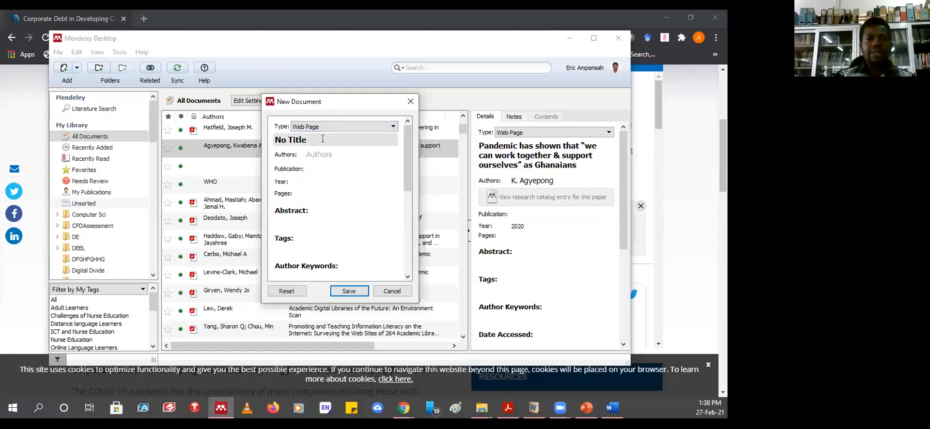
click(404, 409)
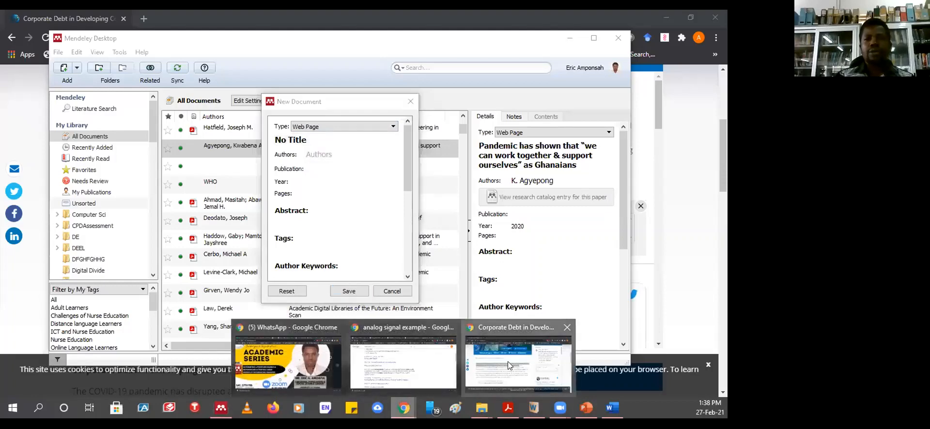
- Select the 'Corporate Debt in Developing Countries' heading on the World Bank event page
click(508, 363)
scroll(334, 257, up, 5)
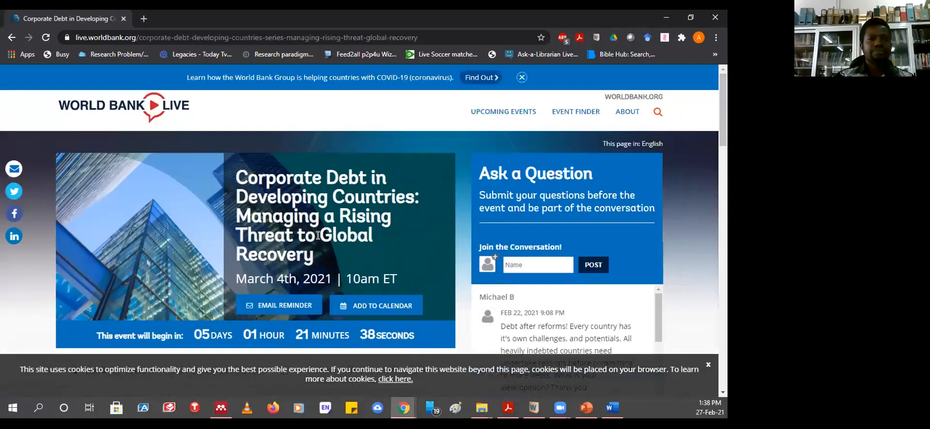
scroll(318, 235, down, 10)
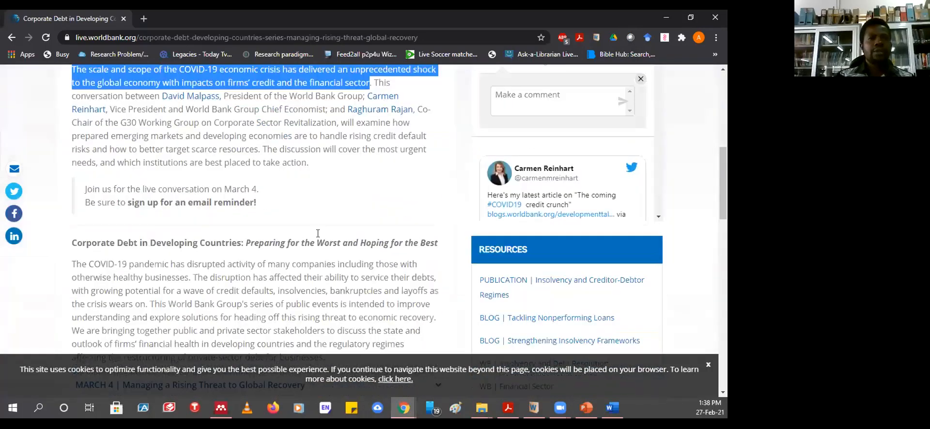
scroll(318, 233, down, 3)
scroll(319, 232, up, 4)
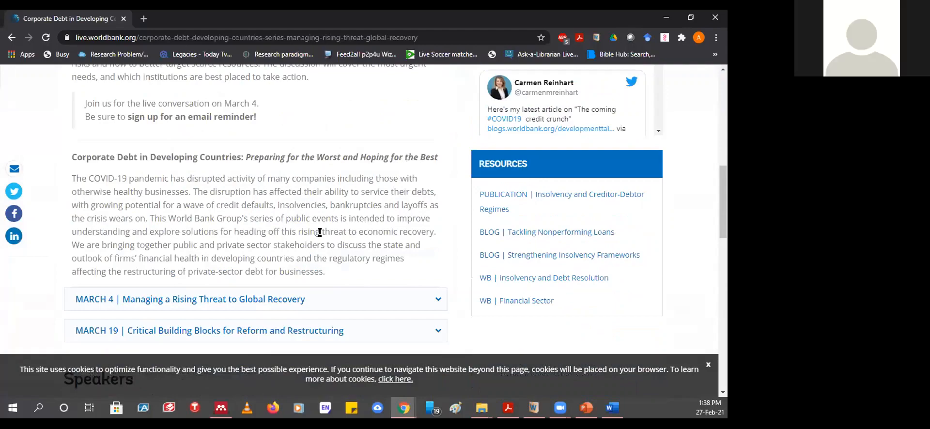
scroll(320, 232, up, 1)
scroll(320, 232, up, 3)
scroll(195, 174, down, 3)
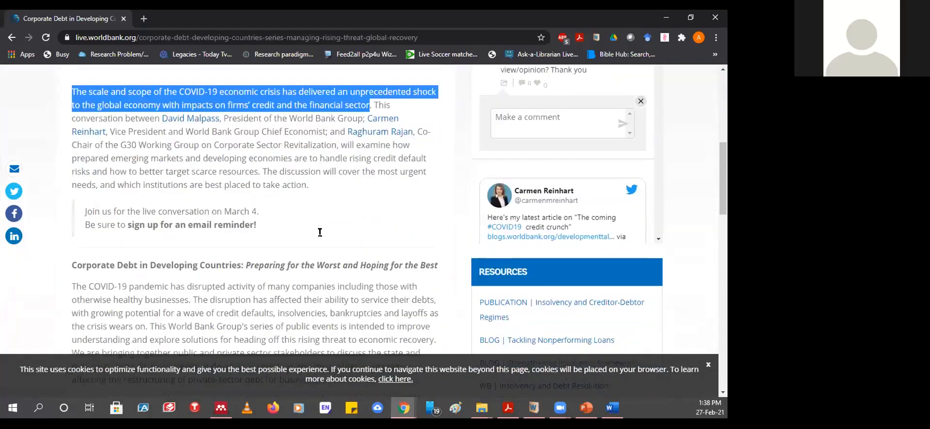
scroll(196, 175, down, 1)
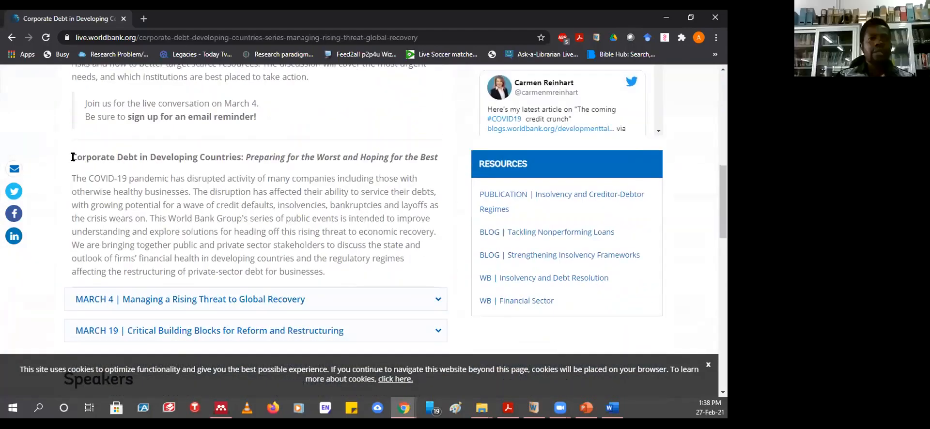
drag(73, 157, 438, 148)
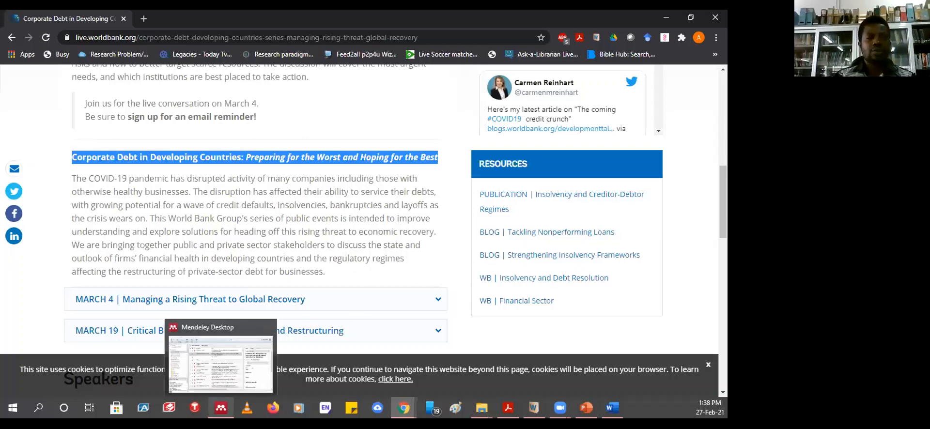
click(221, 407)
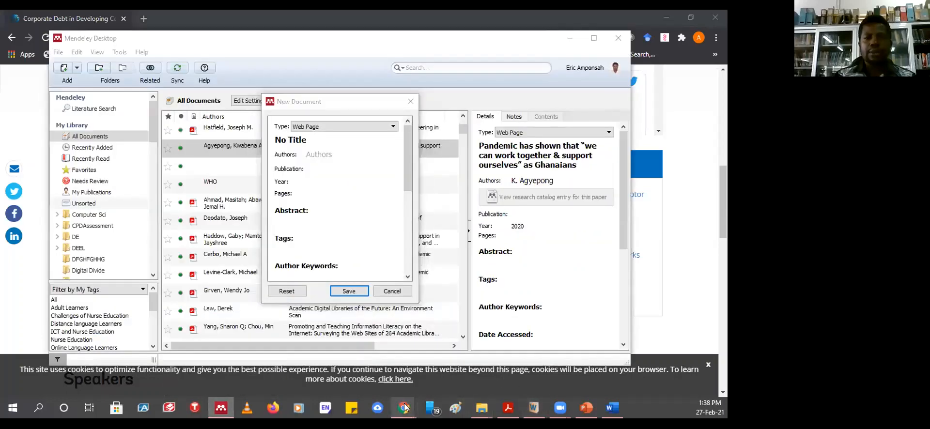
- Copy the selected 'Corporate Debt in Developing Countries' heading from the World Bank page
mouse_move(405, 408)
click(502, 355)
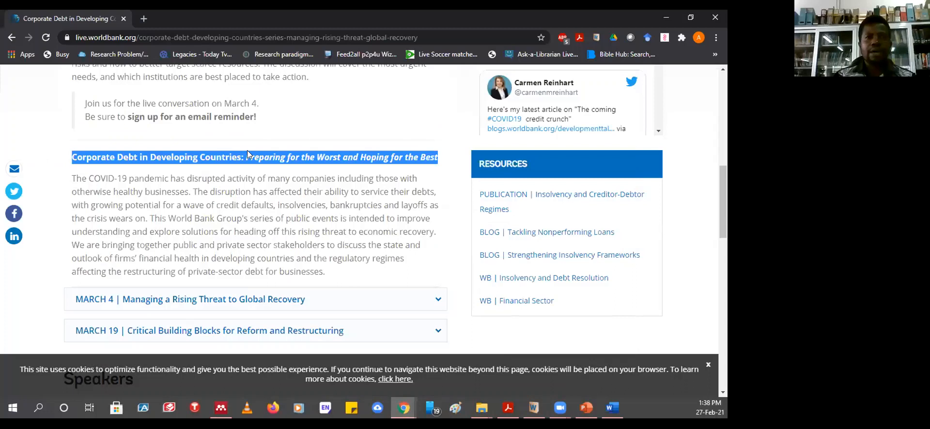
right_click(222, 156)
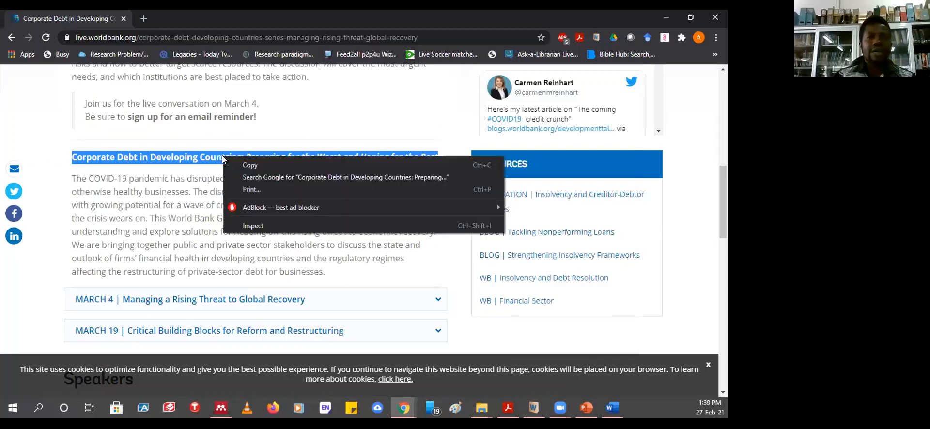
click(249, 164)
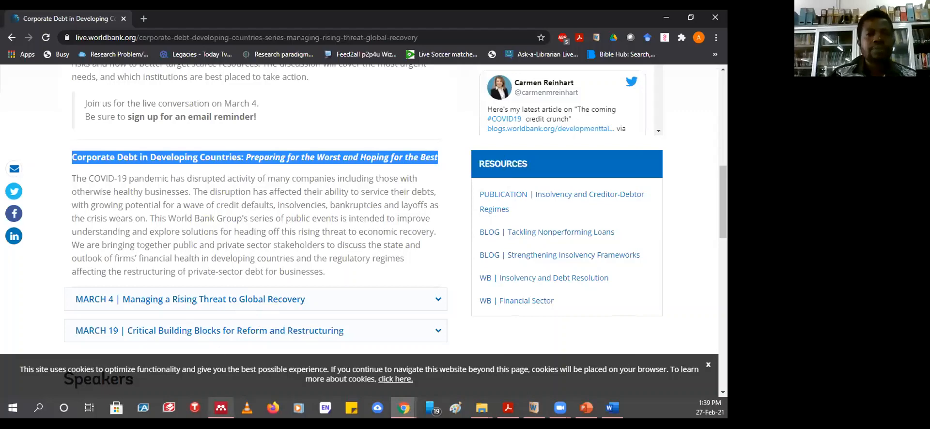
- Replace 'No Title' in the Mendeley web page entry with the copied heading
click(221, 408)
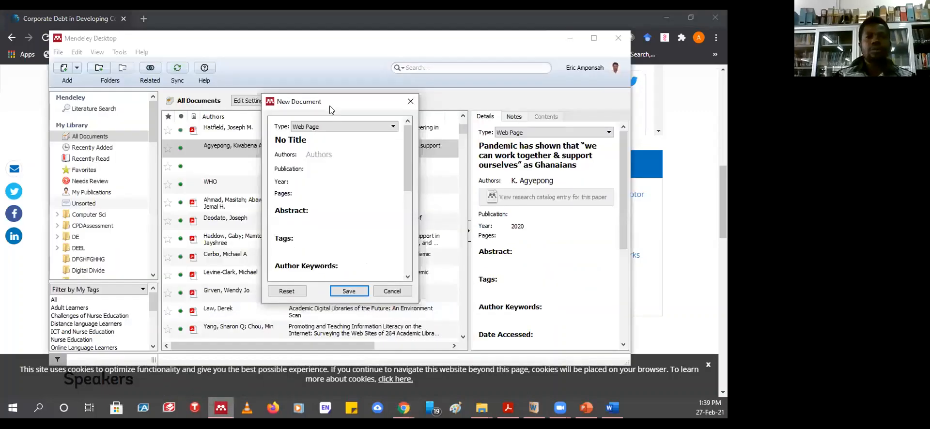
drag(306, 137, 270, 140)
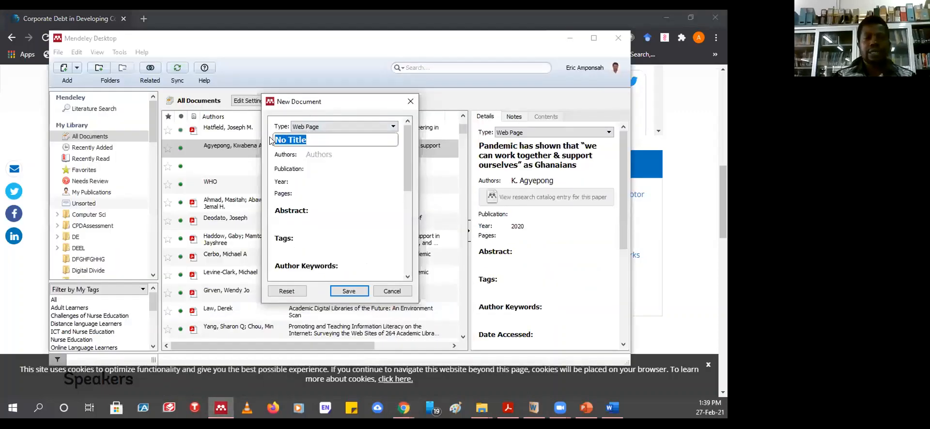
key(ctrl+v)
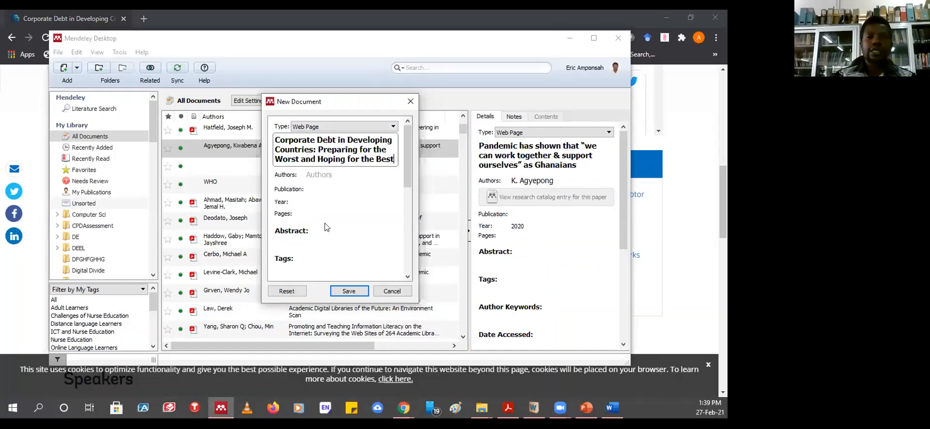
click(403, 408)
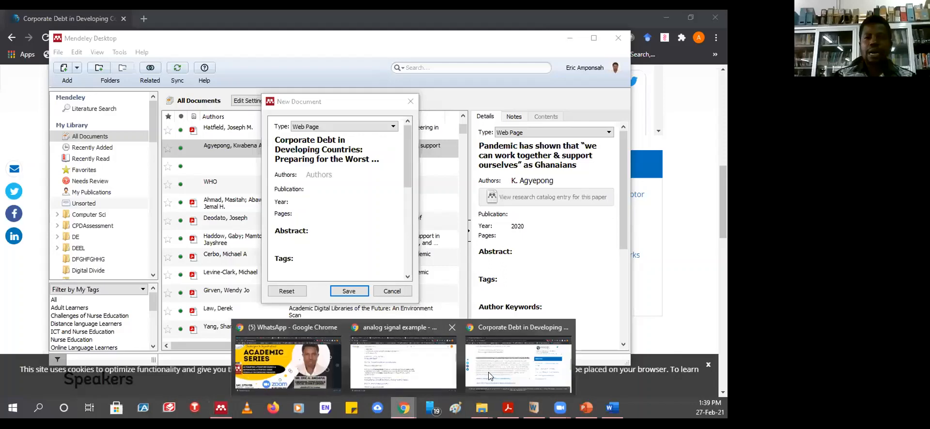
click(507, 361)
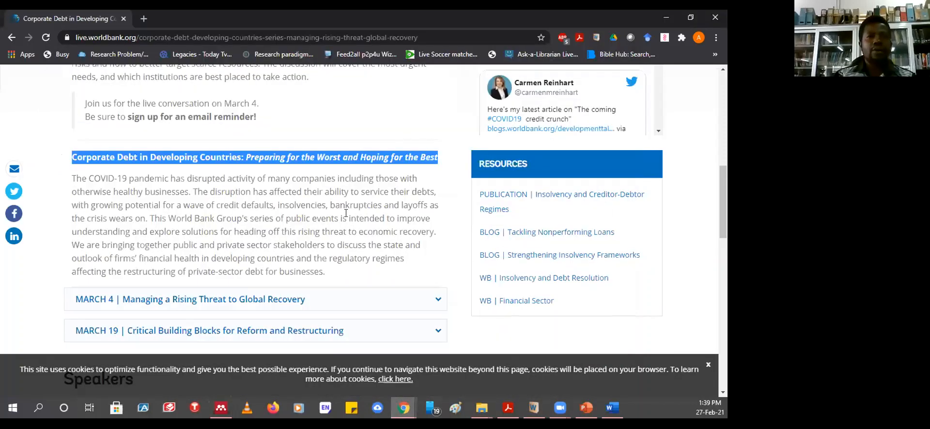
scroll(344, 208, up, 5)
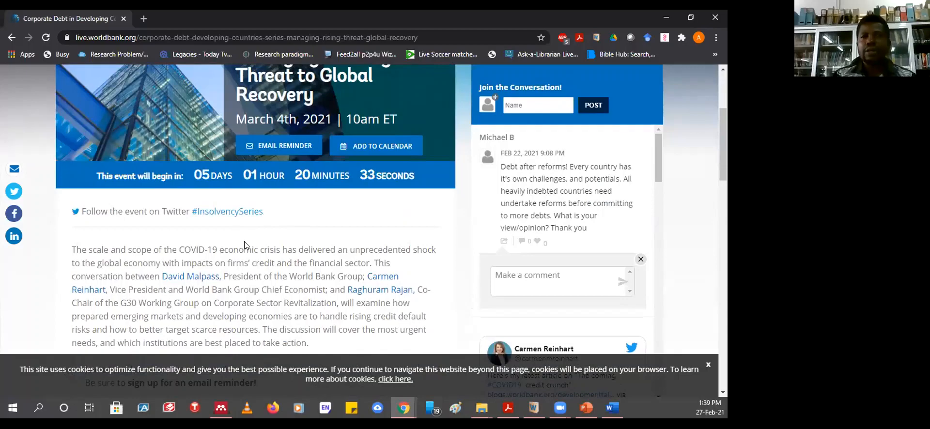
scroll(244, 242, down, 8)
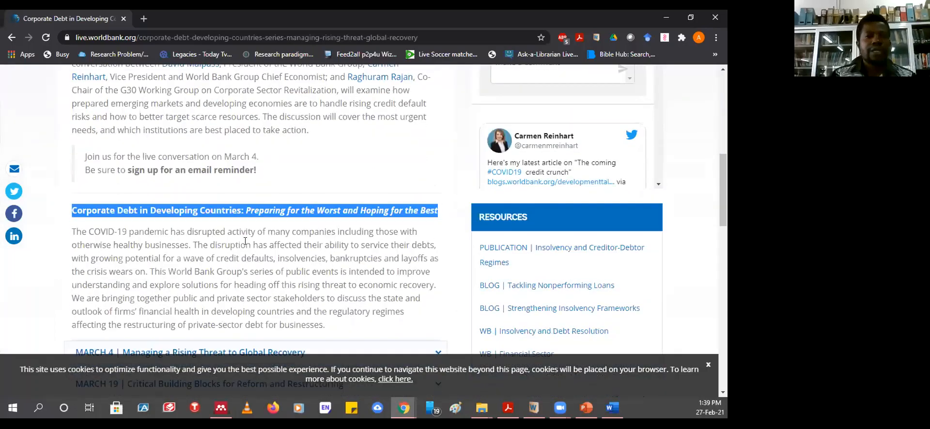
scroll(244, 241, down, 2)
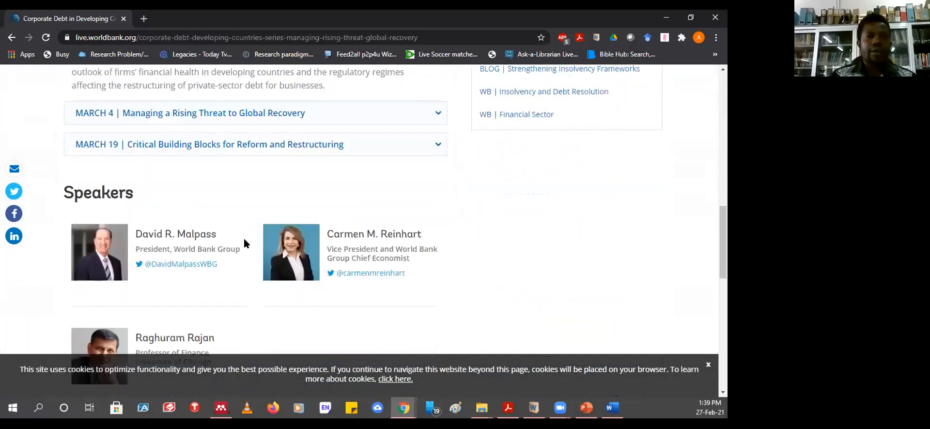
scroll(245, 242, up, 8)
scroll(247, 240, up, 5)
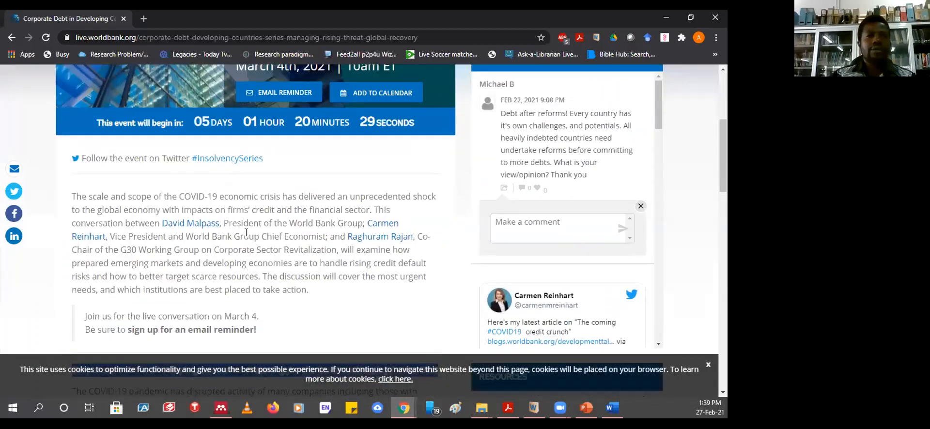
scroll(248, 205, down, 3)
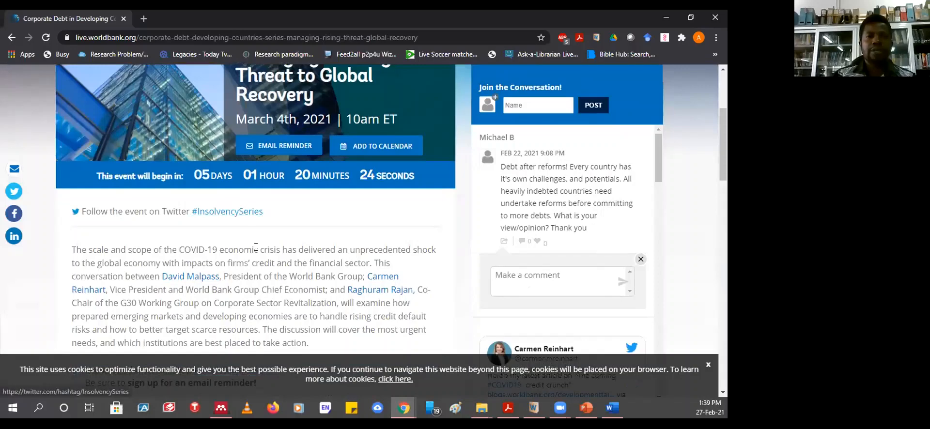
scroll(257, 248, up, 1)
scroll(257, 262, up, 1)
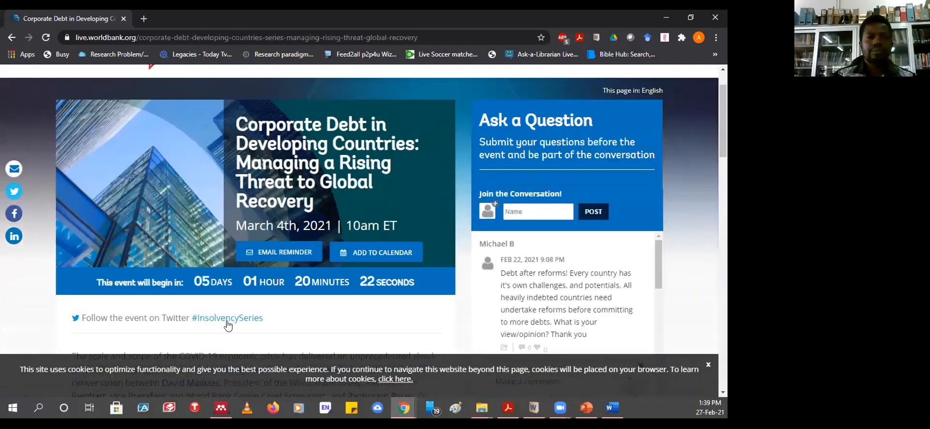
scroll(229, 318, down, 1)
scroll(229, 319, down, 1)
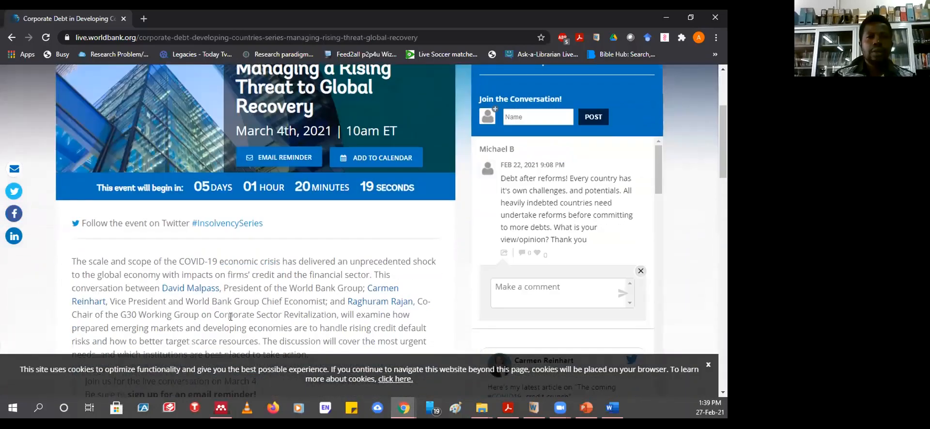
scroll(291, 288, down, 2)
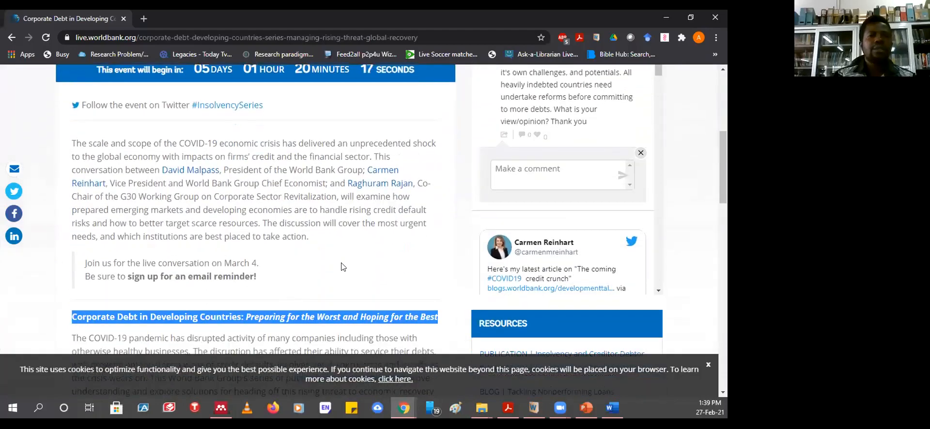
scroll(342, 271, down, 1)
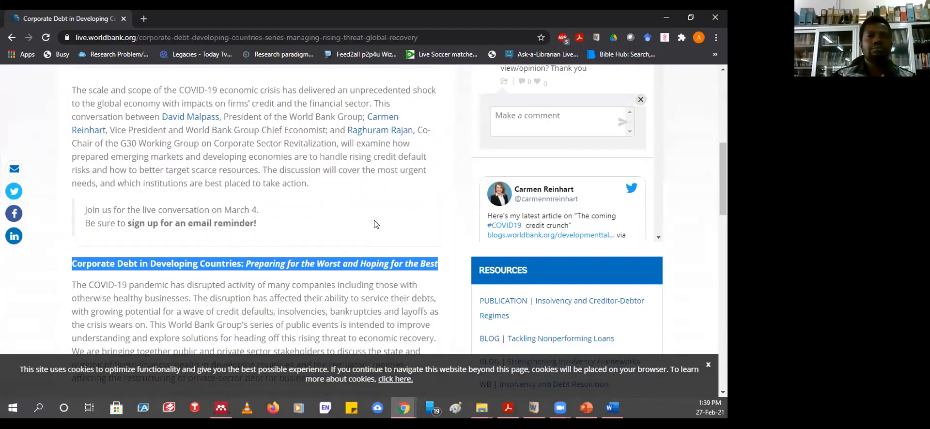
scroll(376, 225, down, 1)
scroll(376, 224, up, 1)
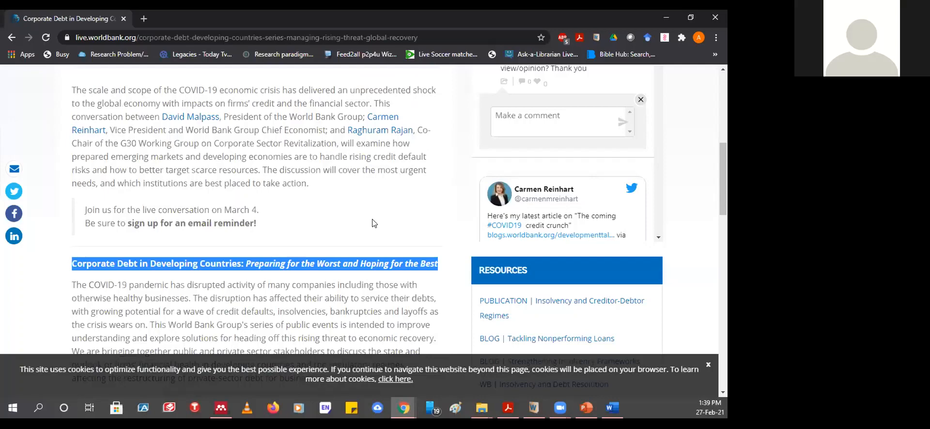
scroll(371, 223, down, 2)
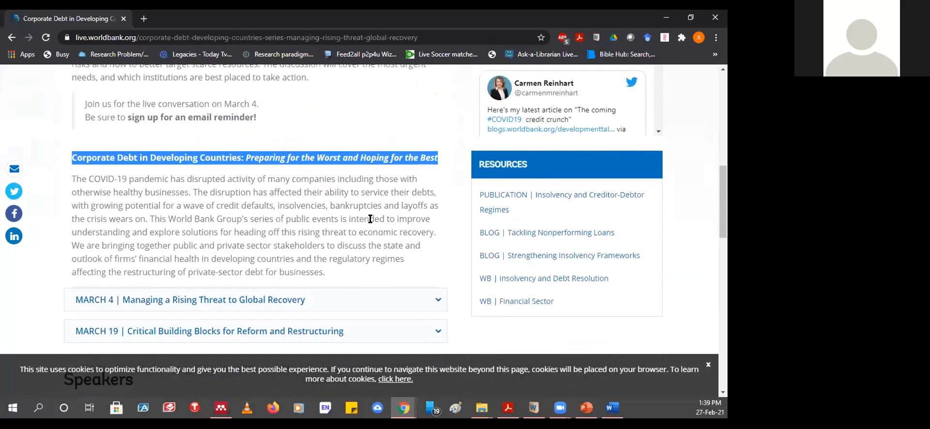
scroll(371, 219, down, 2)
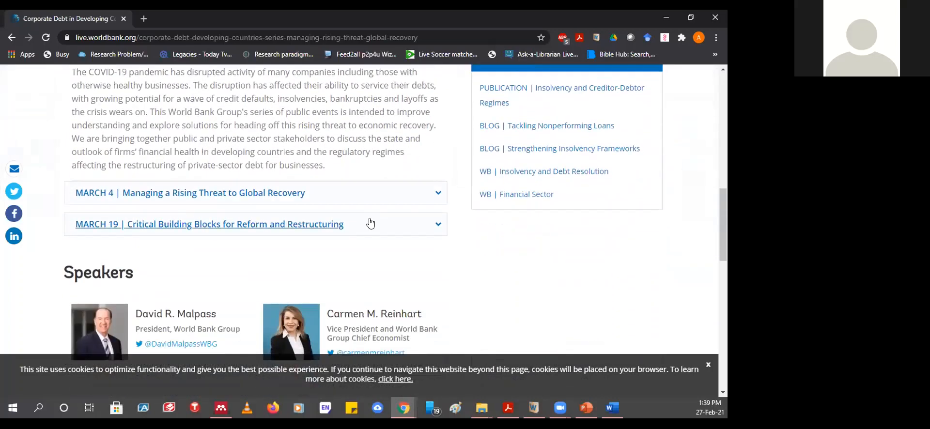
scroll(371, 223, down, 6)
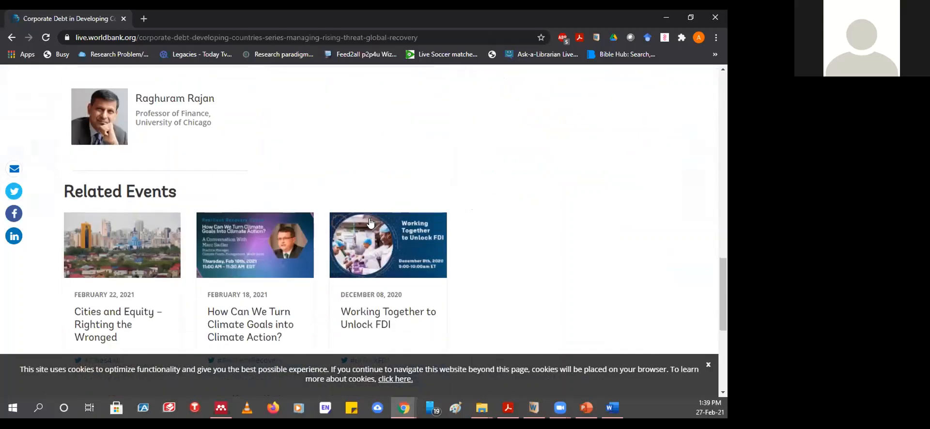
scroll(371, 222, down, 3)
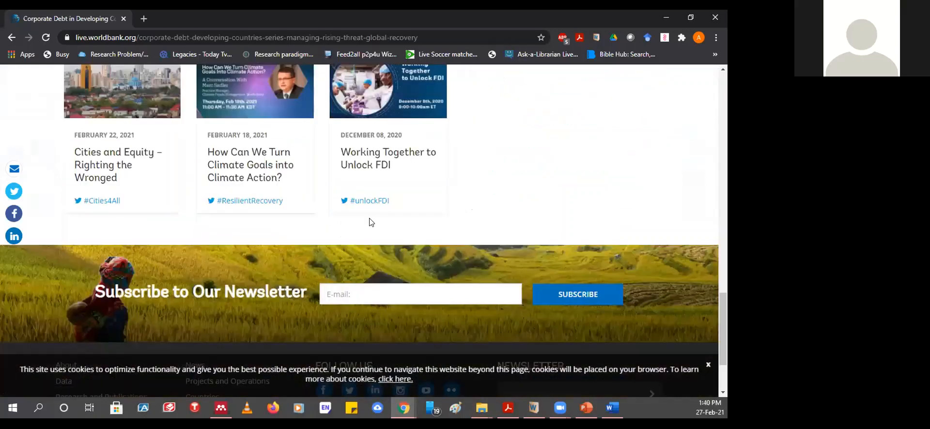
scroll(371, 222, up, 6)
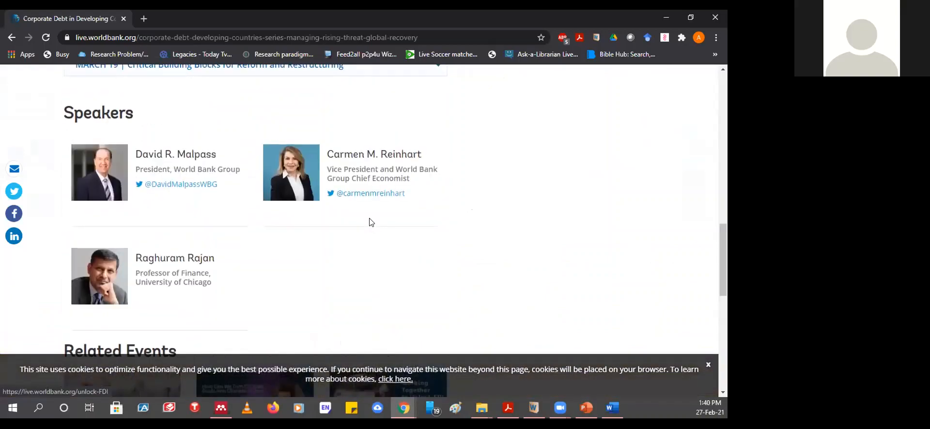
scroll(371, 222, up, 3)
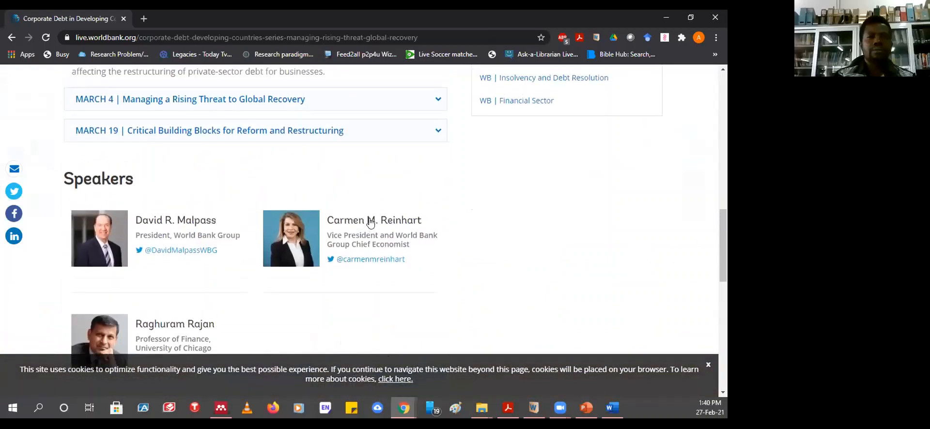
scroll(371, 223, up, 5)
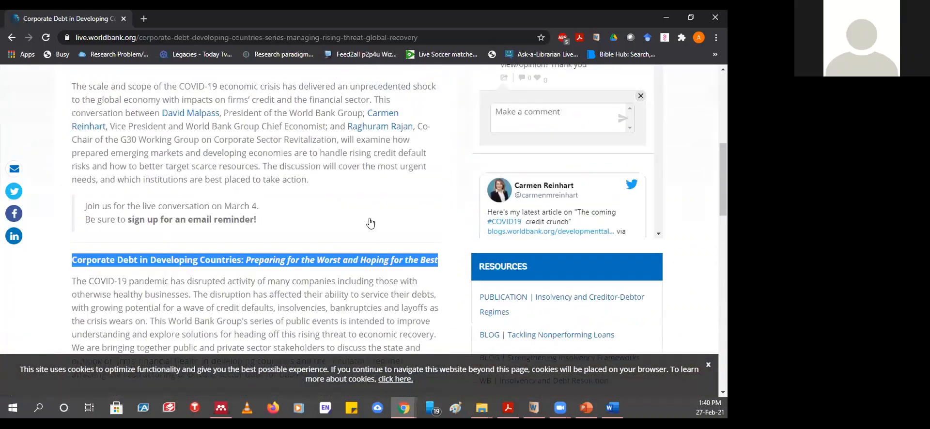
scroll(370, 223, up, 1)
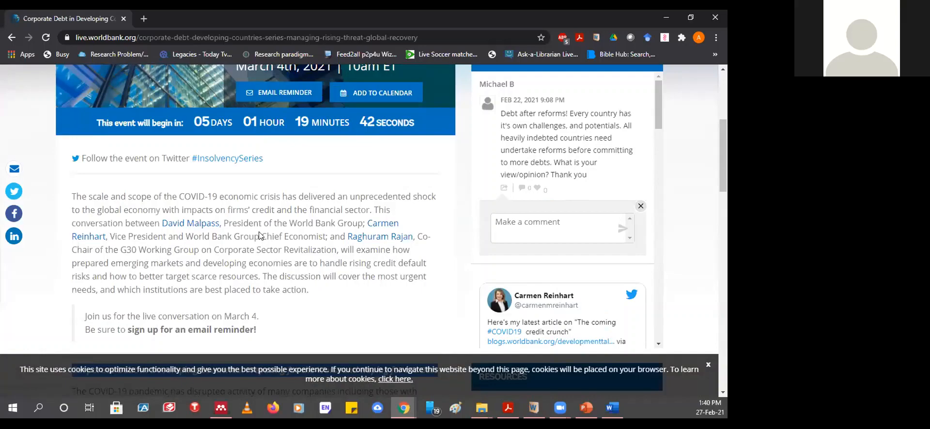
scroll(260, 236, down, 5)
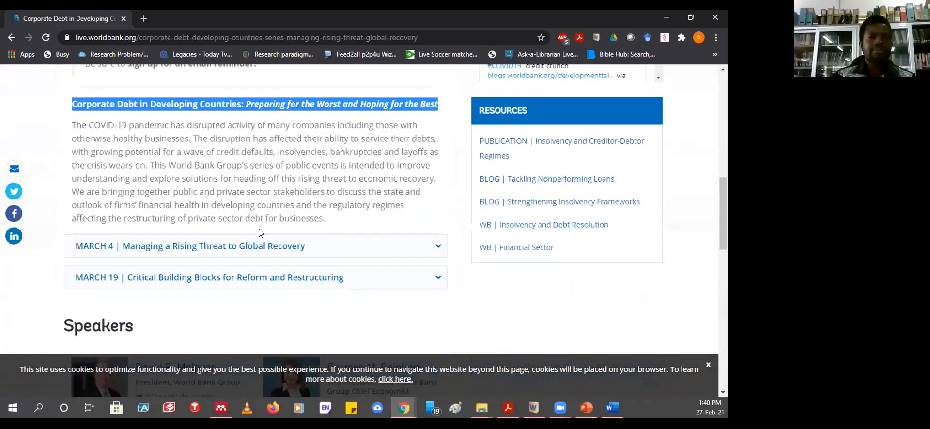
scroll(206, 284, down, 3)
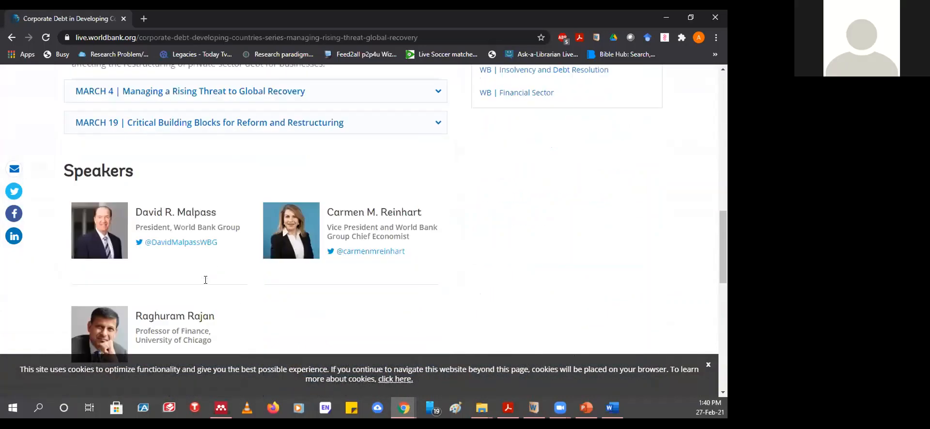
scroll(208, 252, up, 5)
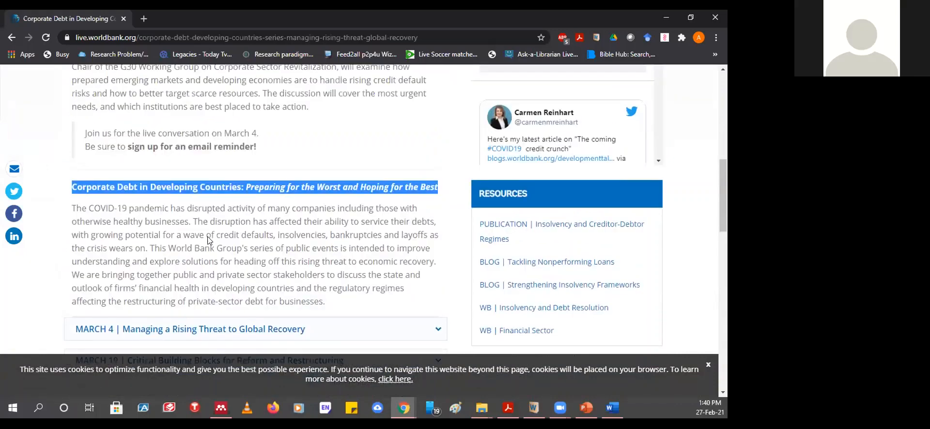
scroll(209, 239, up, 10)
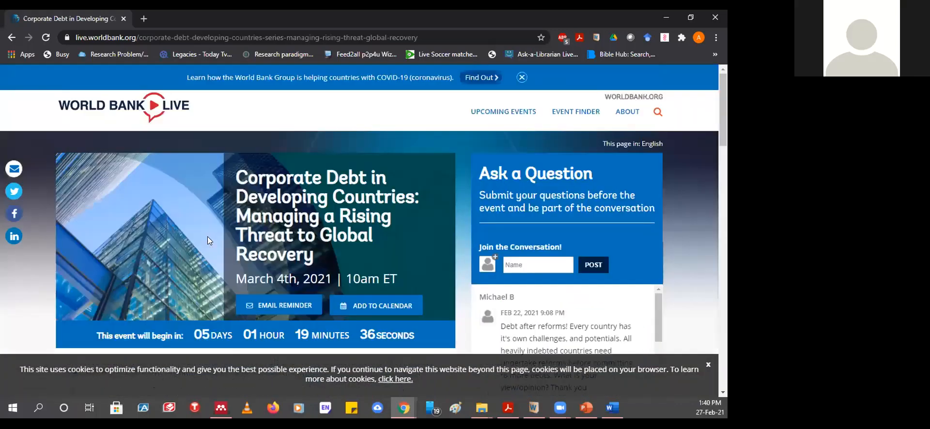
scroll(208, 237, down, 2)
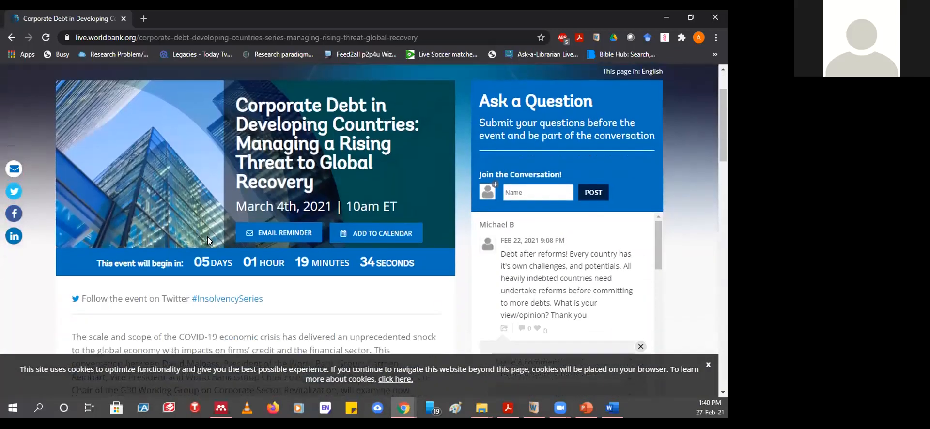
scroll(207, 241, down, 2)
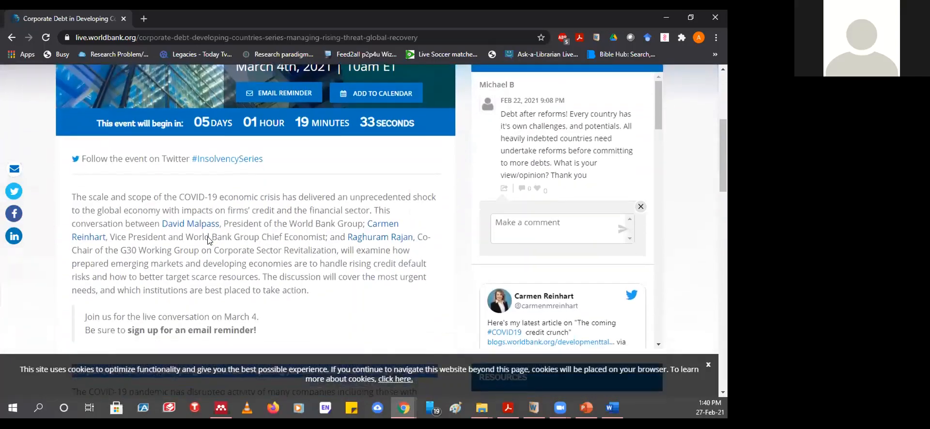
scroll(208, 240, up, 3)
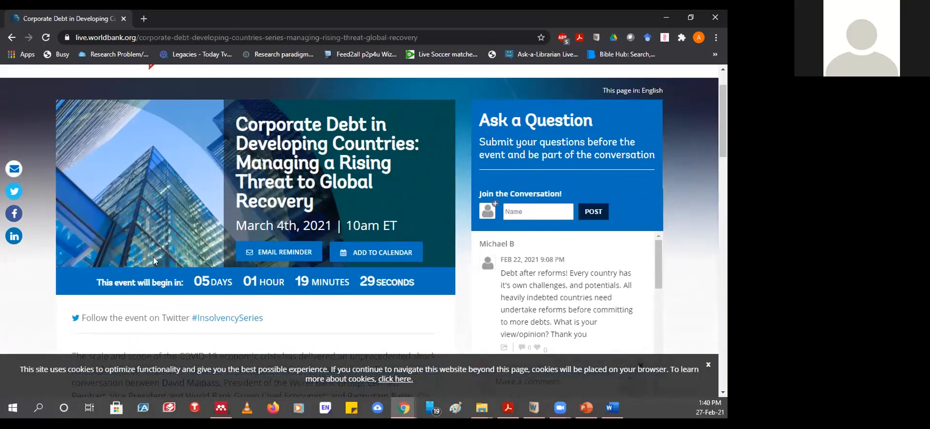
scroll(170, 253, up, 1)
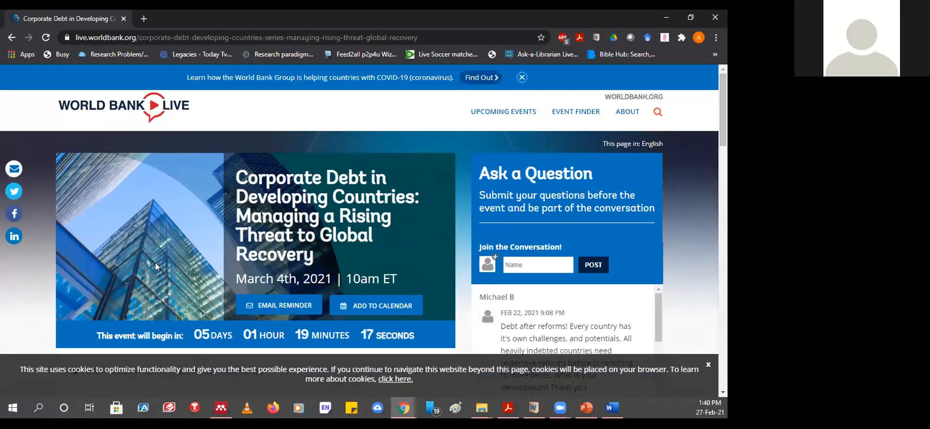
scroll(155, 264, down, 3)
scroll(156, 266, down, 1)
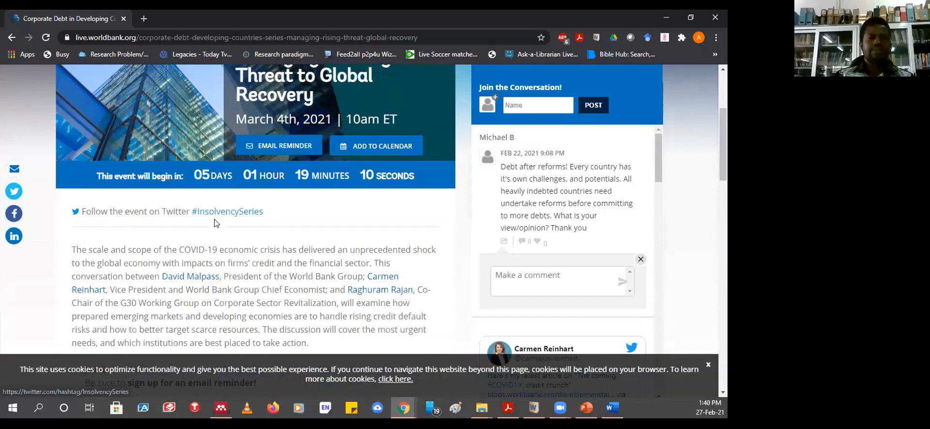
scroll(209, 221, down, 2)
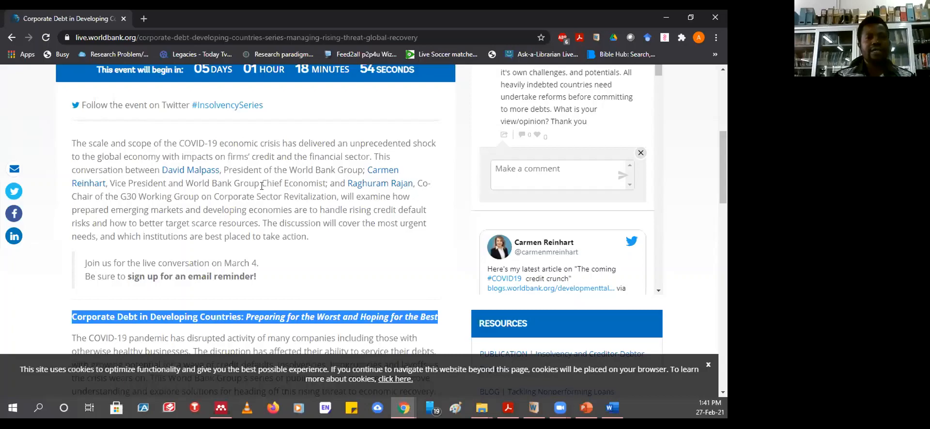
scroll(262, 186, down, 5)
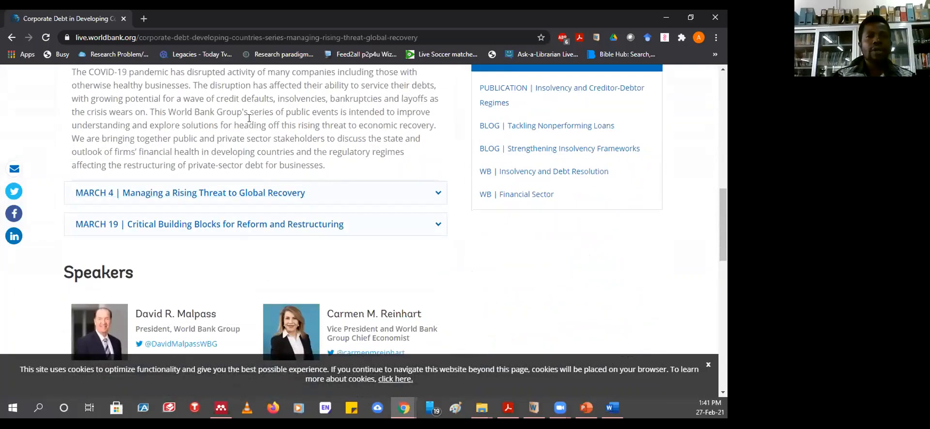
scroll(249, 118, down, 3)
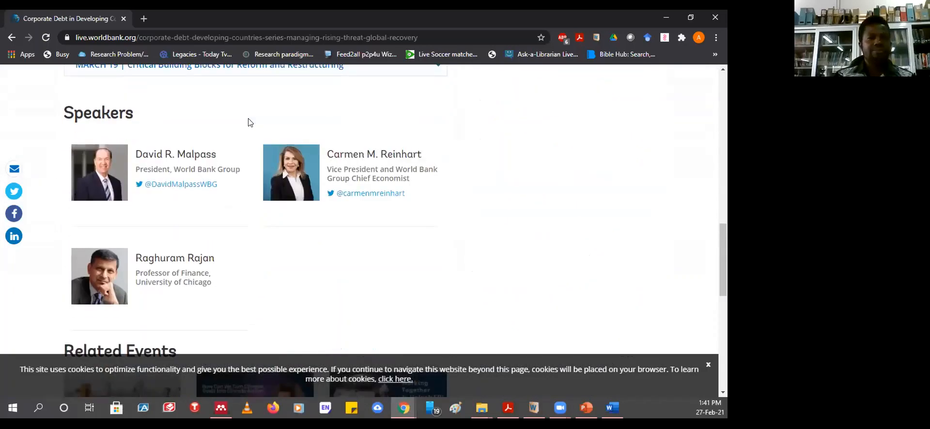
scroll(249, 122, down, 3)
scroll(249, 122, down, 4)
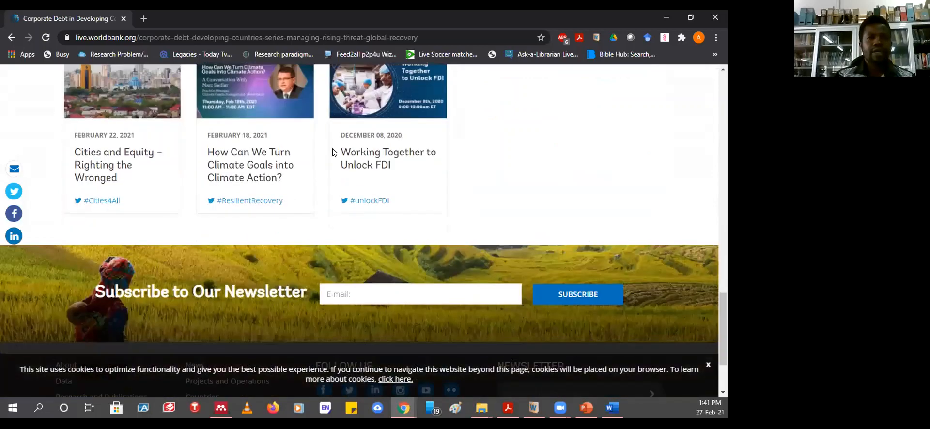
scroll(331, 151, up, 5)
scroll(332, 152, up, 7)
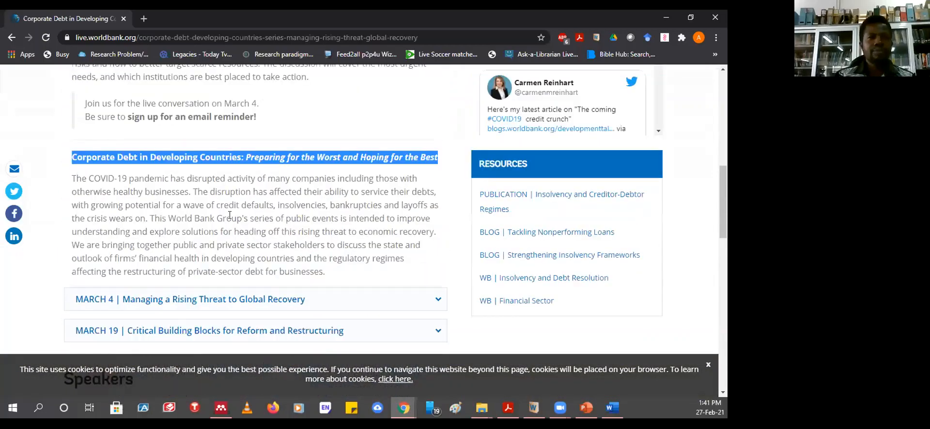
scroll(230, 218, up, 4)
scroll(210, 196, up, 4)
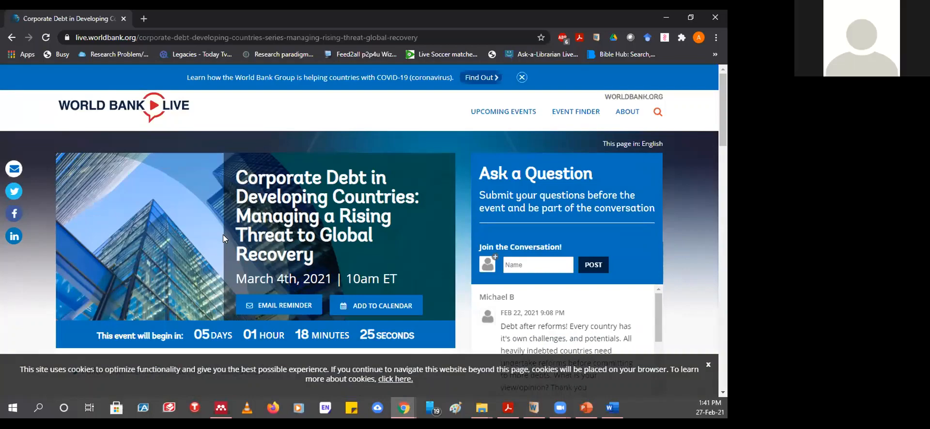
scroll(227, 232, down, 3)
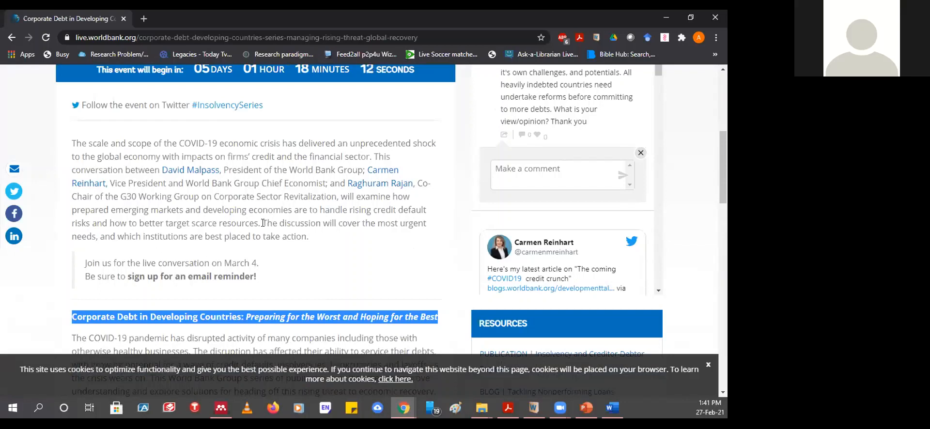
scroll(263, 223, down, 3)
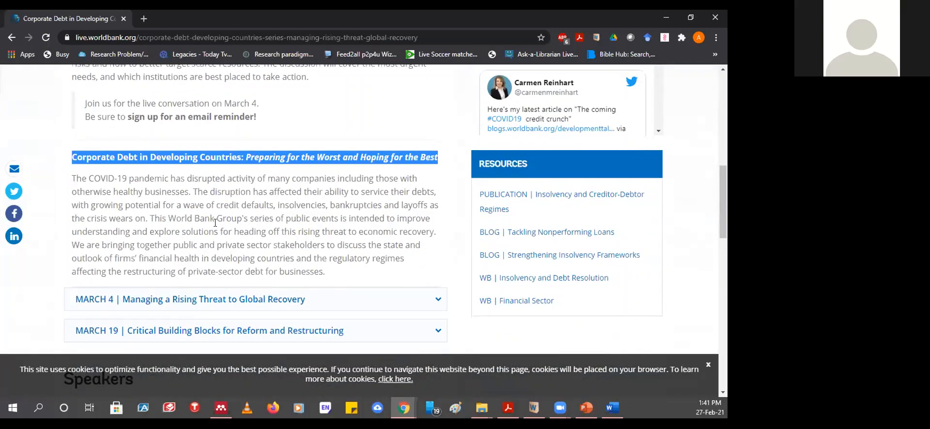
scroll(217, 222, up, 6)
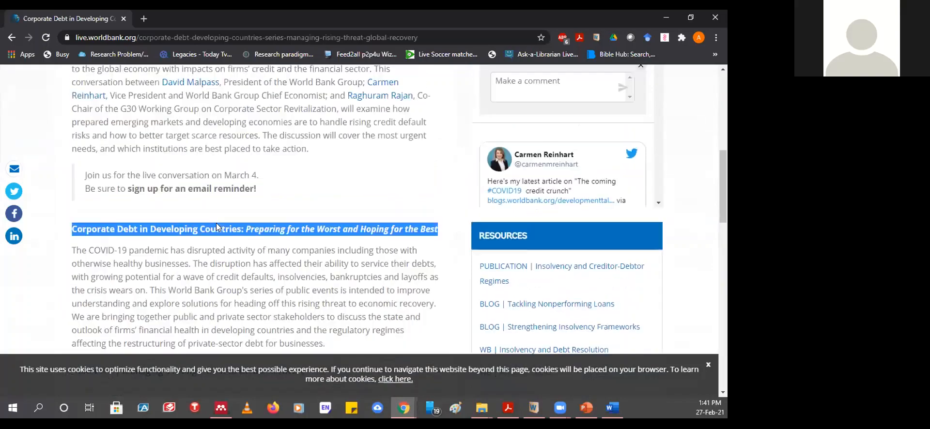
scroll(216, 223, up, 1)
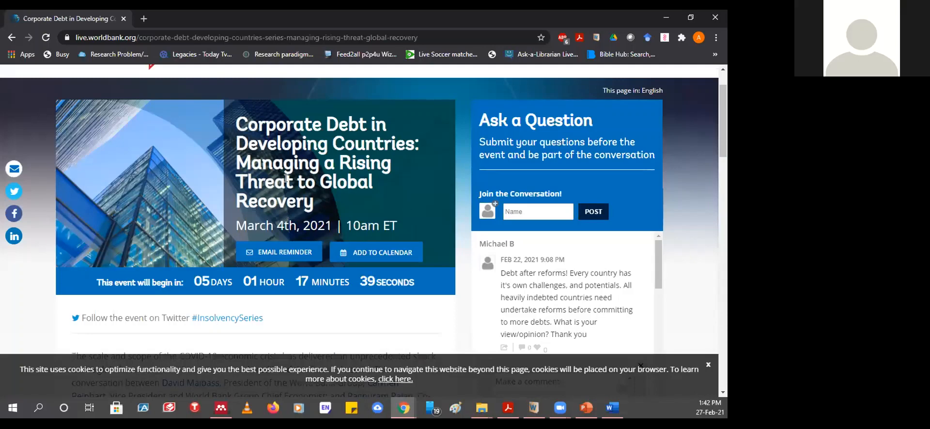
scroll(242, 192, down, 3)
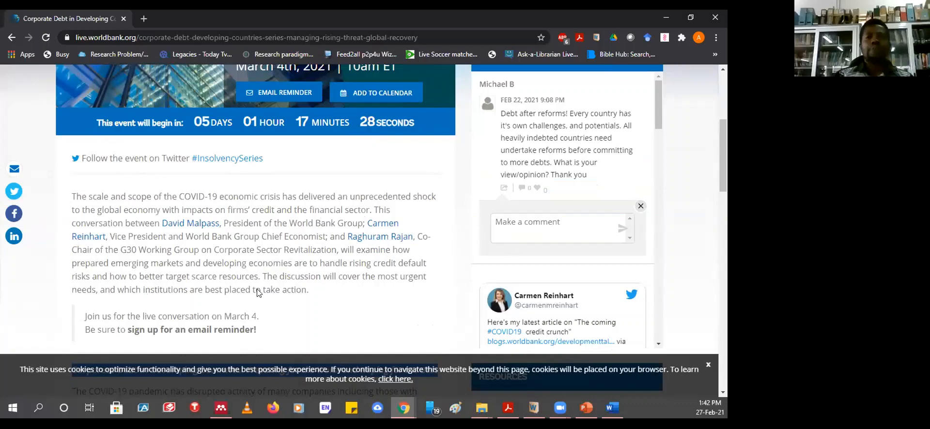
scroll(198, 228, down, 3)
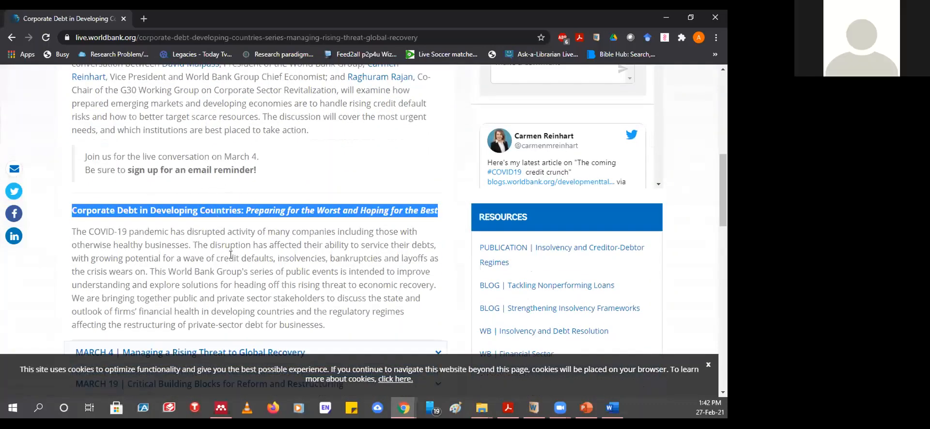
scroll(240, 262, down, 2)
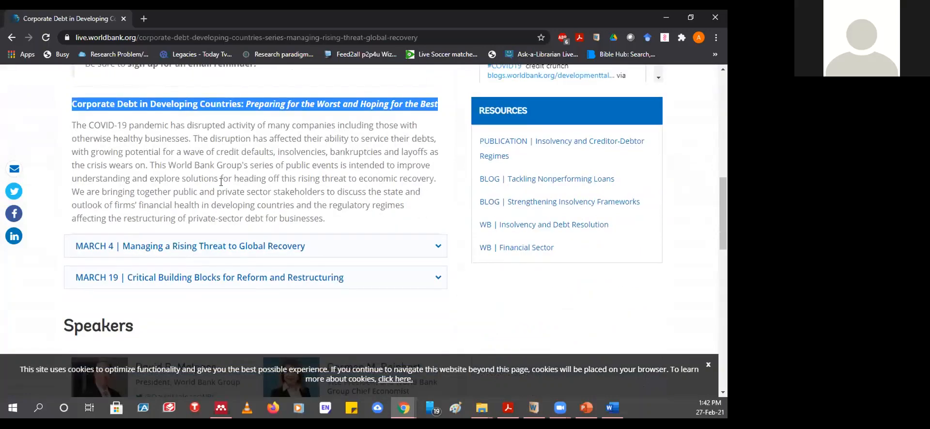
scroll(221, 182, up, 2)
- Select the event page URL and review the March 4th, 2021, 10am ET event details
click(201, 38)
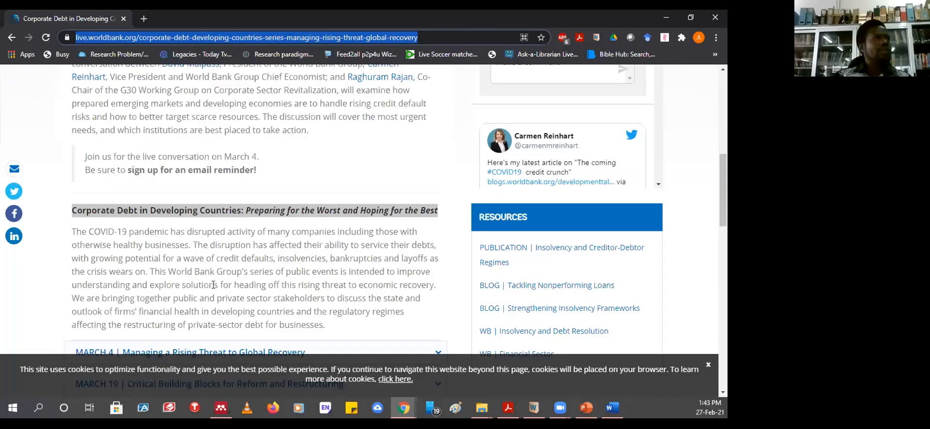
scroll(214, 285, up, 8)
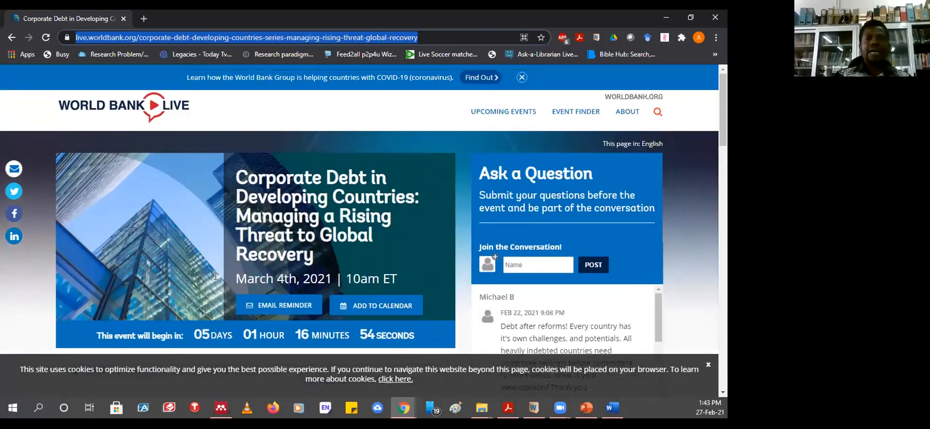
scroll(119, 241, down, 5)
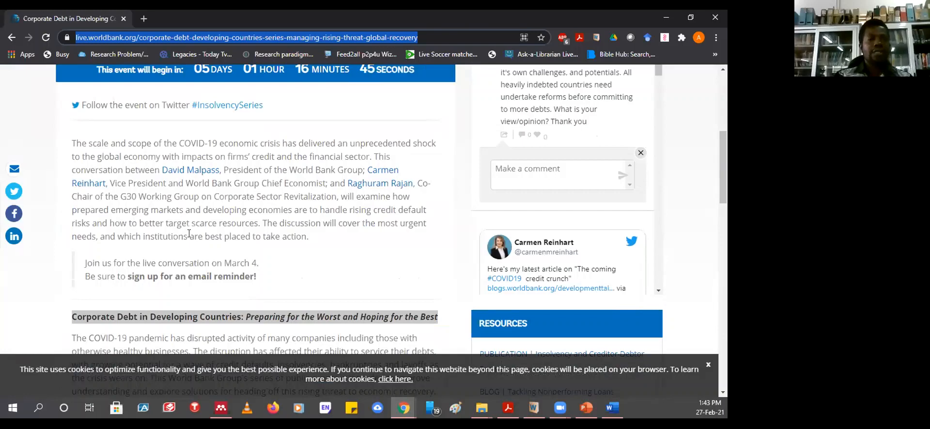
scroll(189, 234, up, 3)
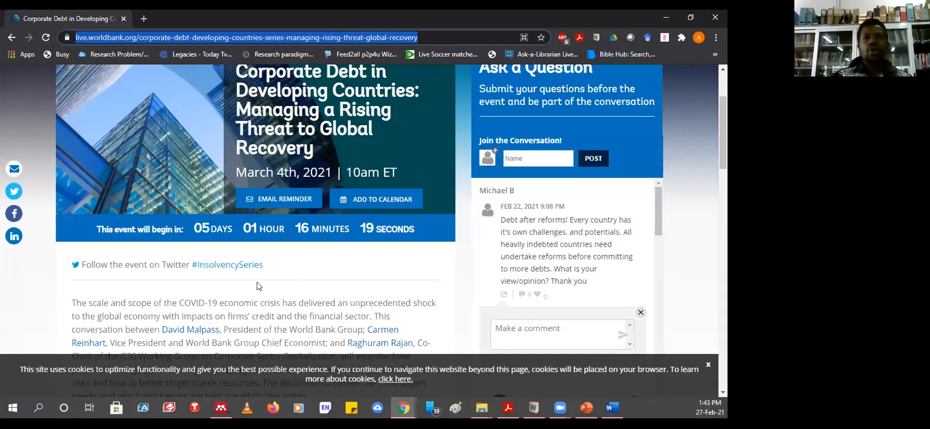
scroll(257, 286, up, 1)
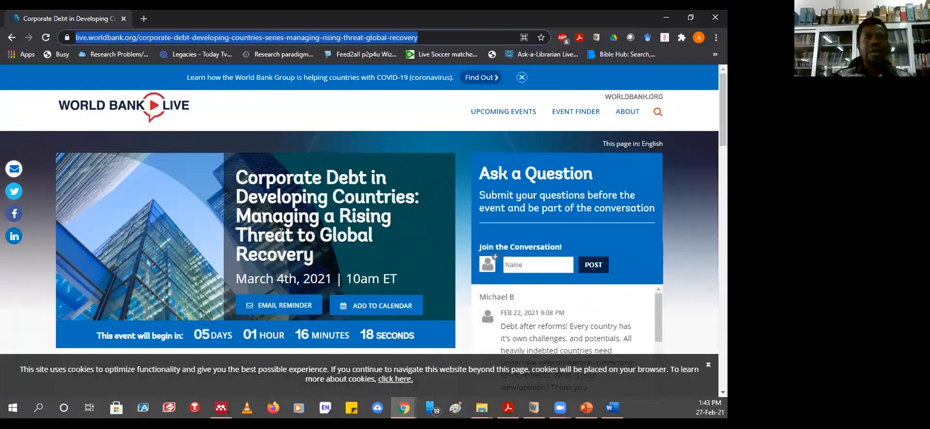
scroll(256, 227, down, 3)
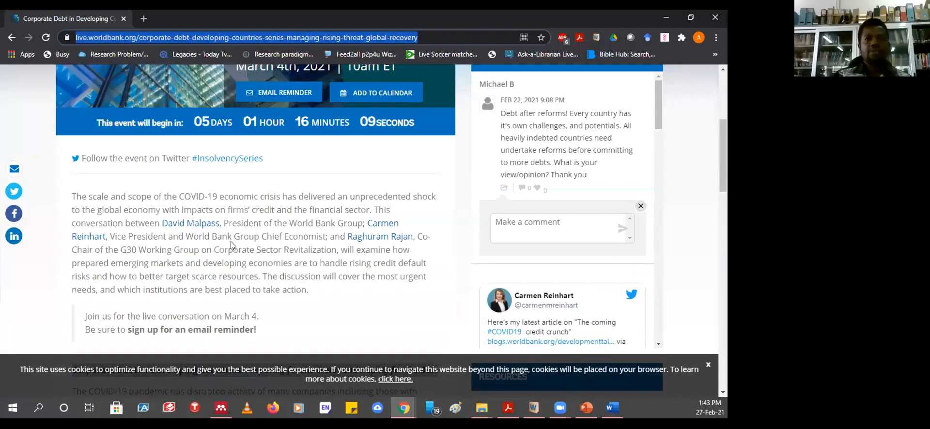
scroll(230, 245, down, 5)
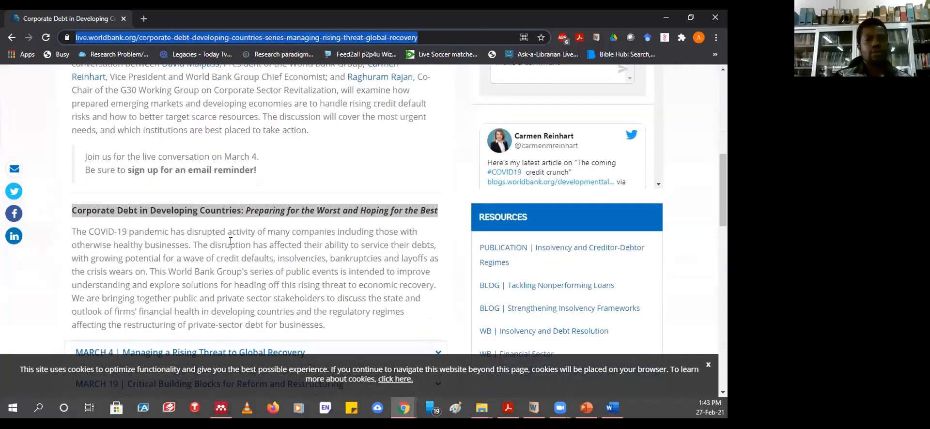
scroll(230, 241, down, 2)
scroll(236, 244, up, 8)
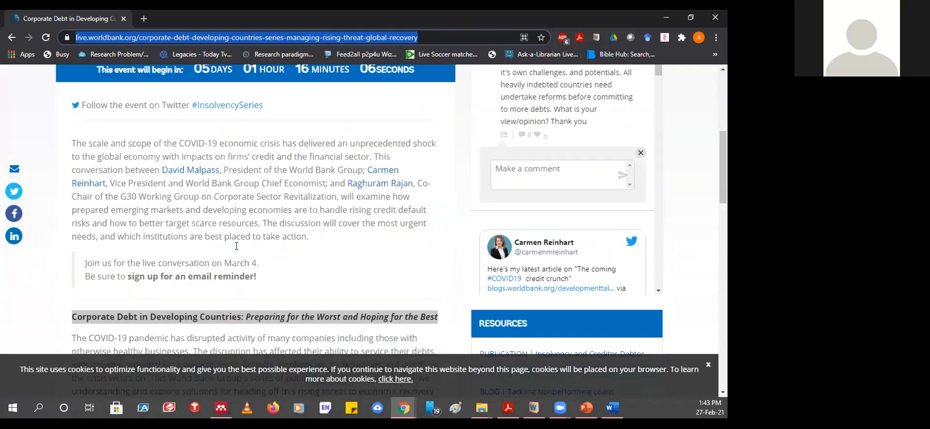
scroll(237, 244, up, 4)
scroll(218, 233, down, 3)
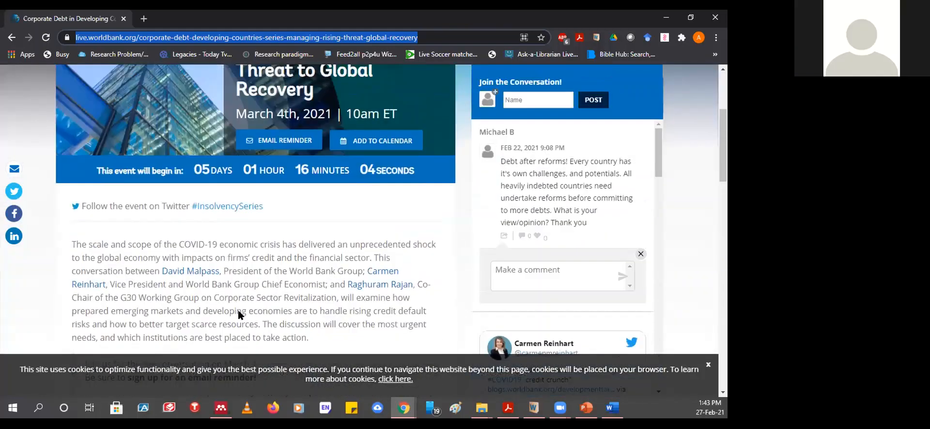
scroll(167, 208, up, 2)
scroll(167, 209, up, 1)
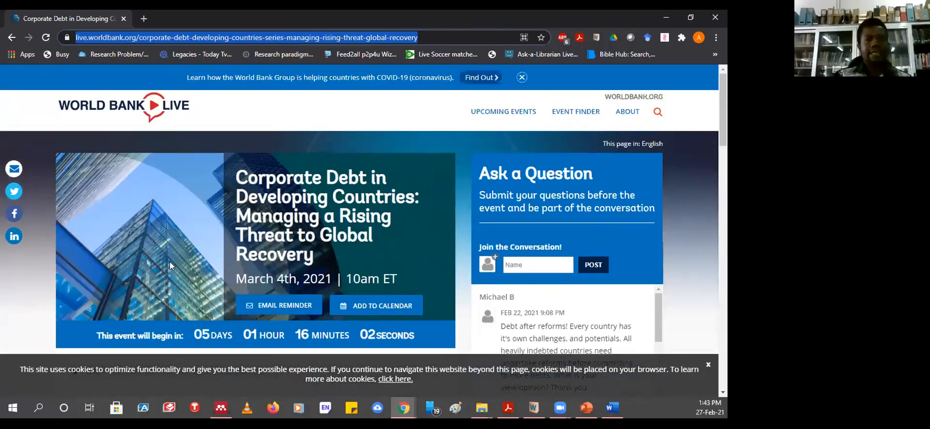
scroll(173, 245, down, 3)
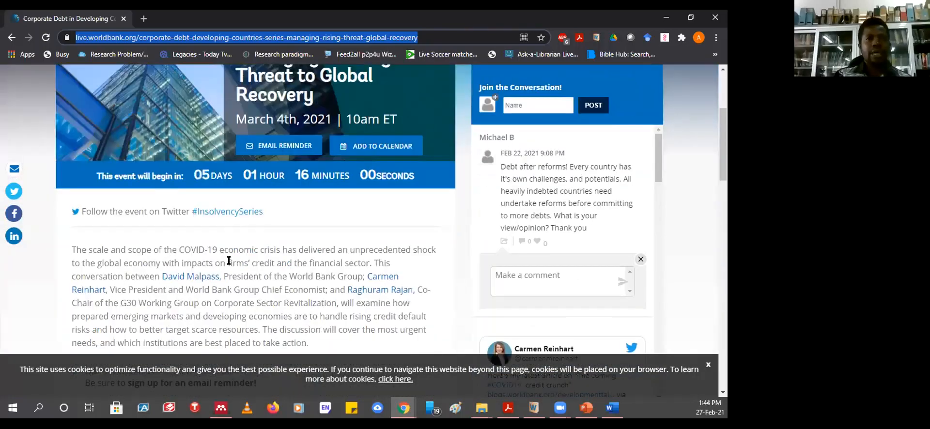
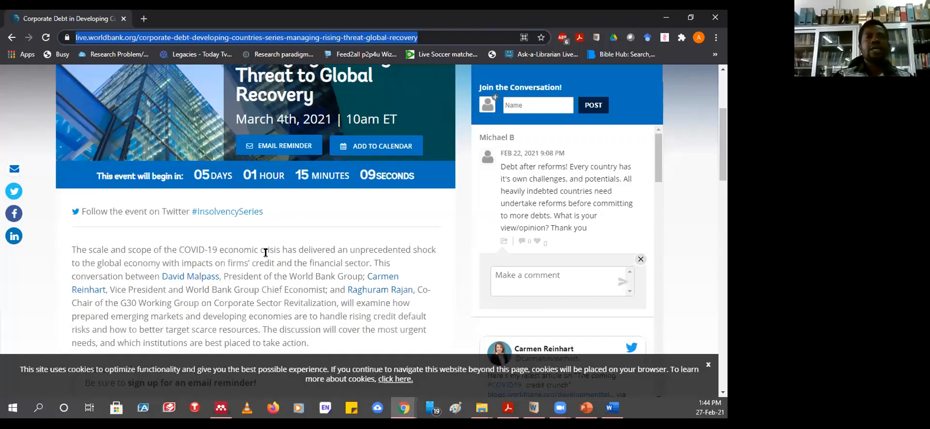
- Close the cookie notice at the bottom of the World Bank Live event page
scroll(265, 253, up, 3)
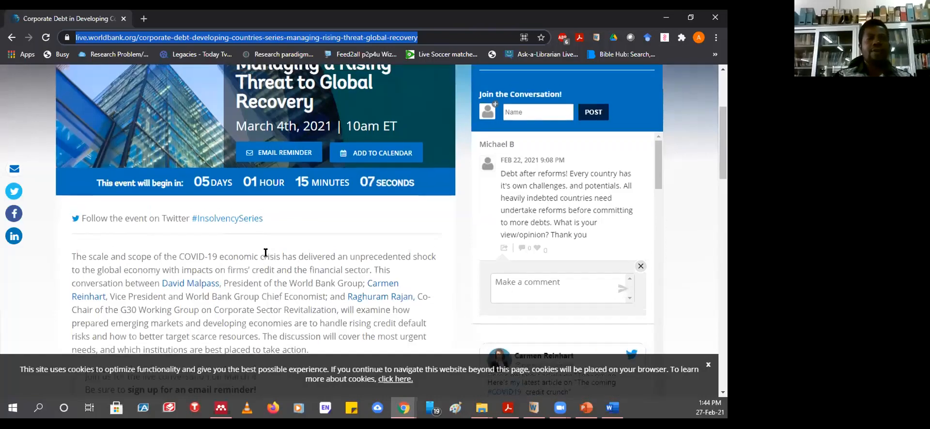
scroll(266, 252, down, 2)
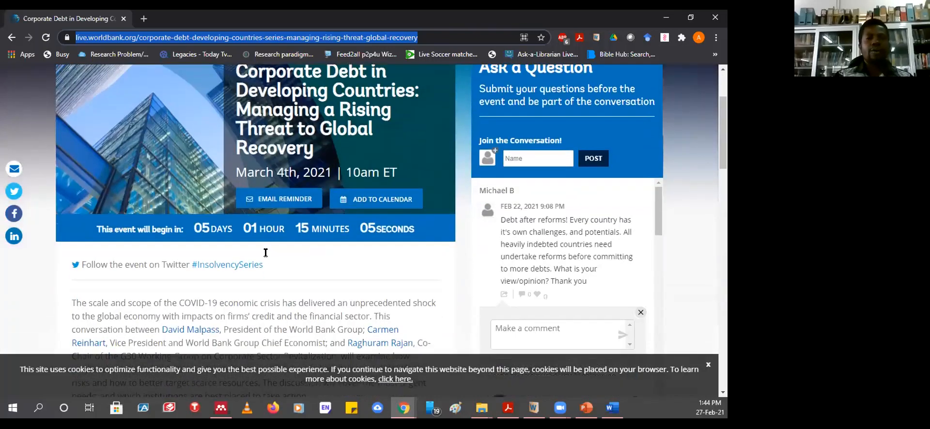
scroll(256, 281, down, 4)
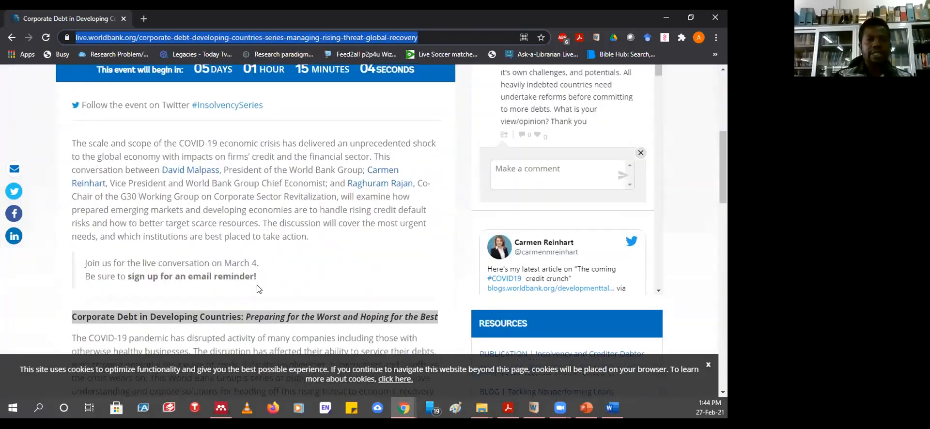
scroll(257, 289, down, 3)
scroll(258, 289, down, 3)
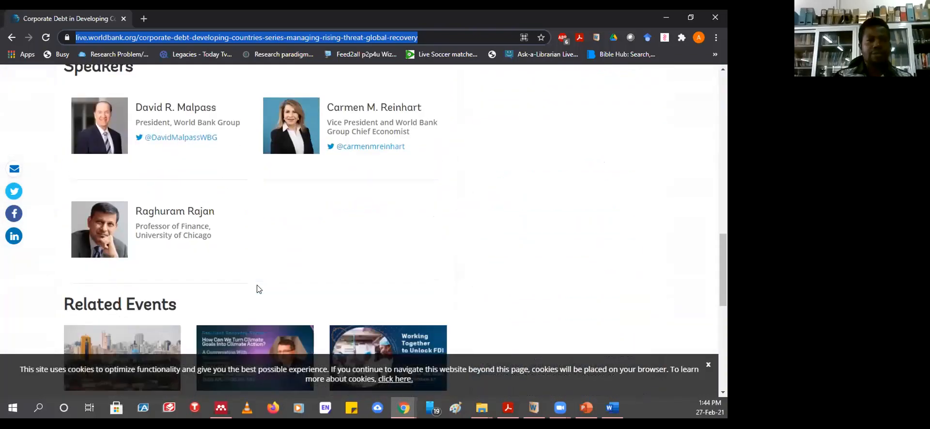
scroll(258, 290, up, 4)
scroll(258, 289, up, 6)
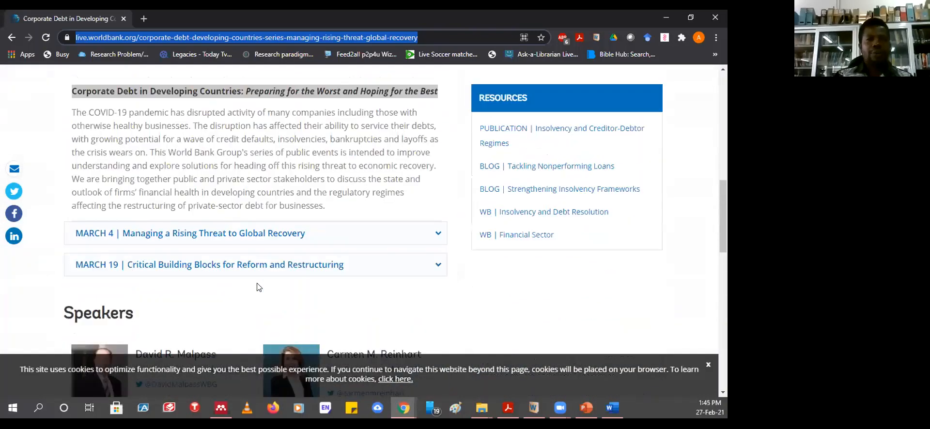
scroll(257, 287, up, 5)
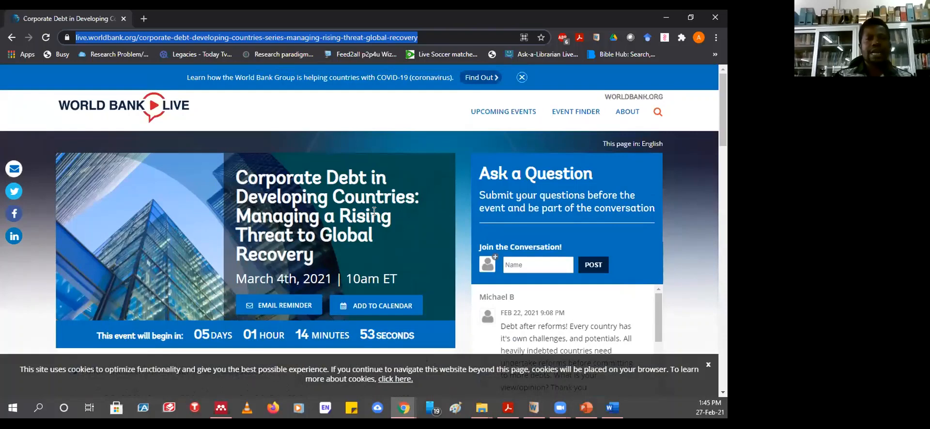
scroll(374, 211, down, 2)
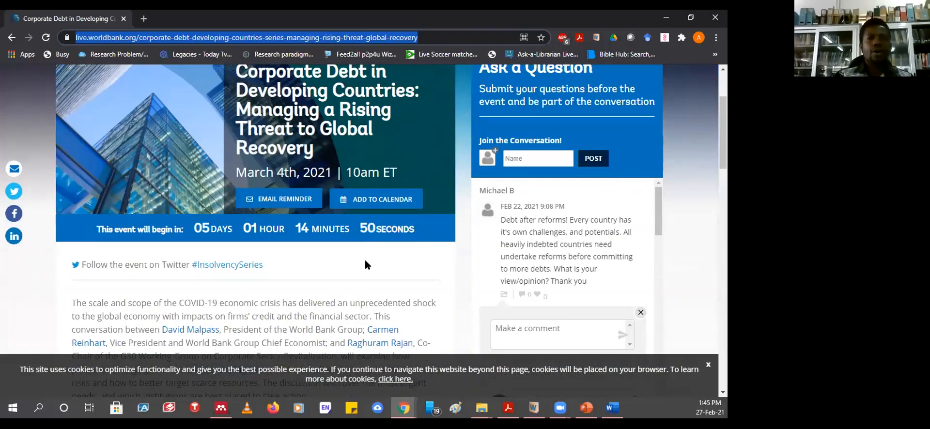
scroll(363, 261, down, 1)
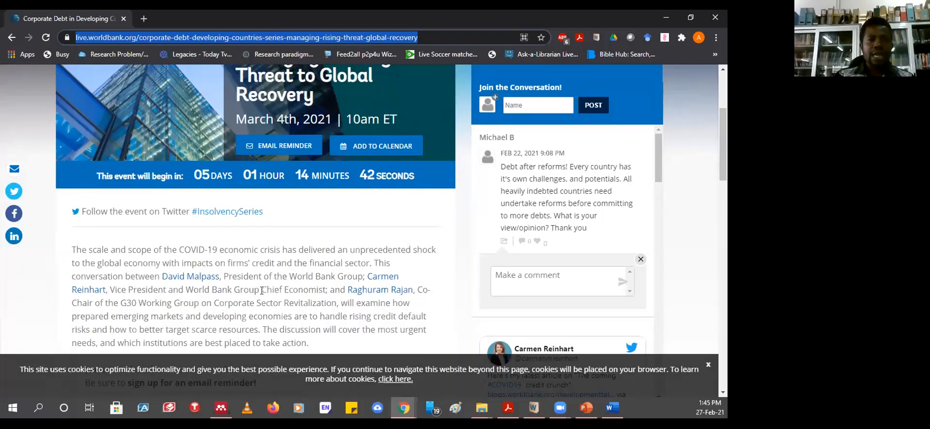
scroll(262, 291, down, 2)
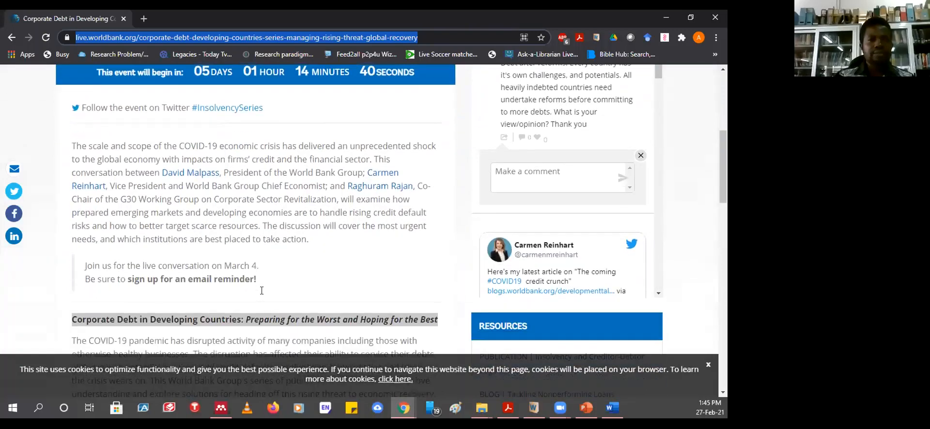
scroll(272, 281, down, 4)
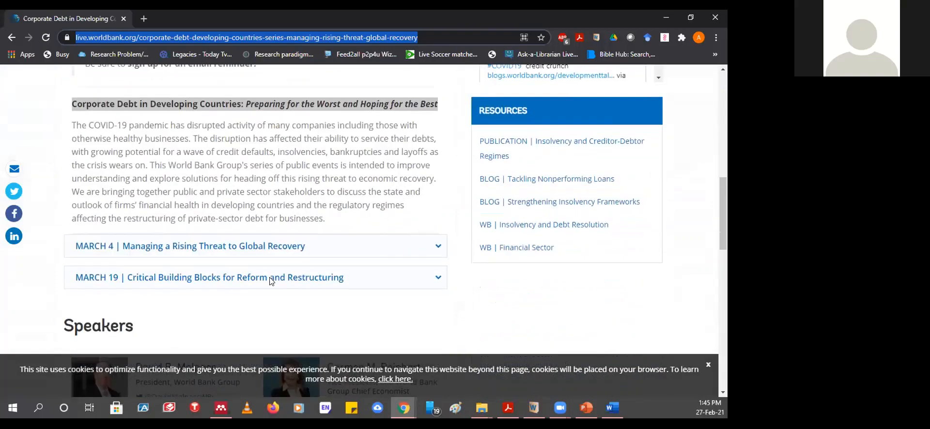
scroll(271, 282, up, 6)
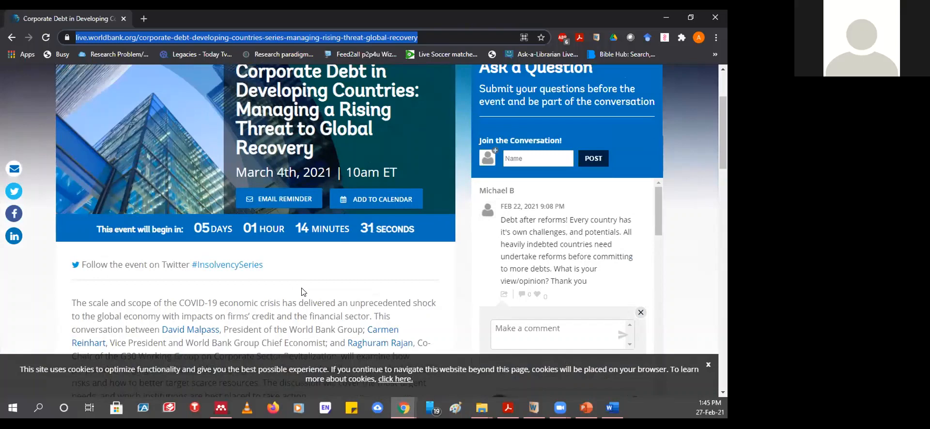
scroll(301, 291, up, 1)
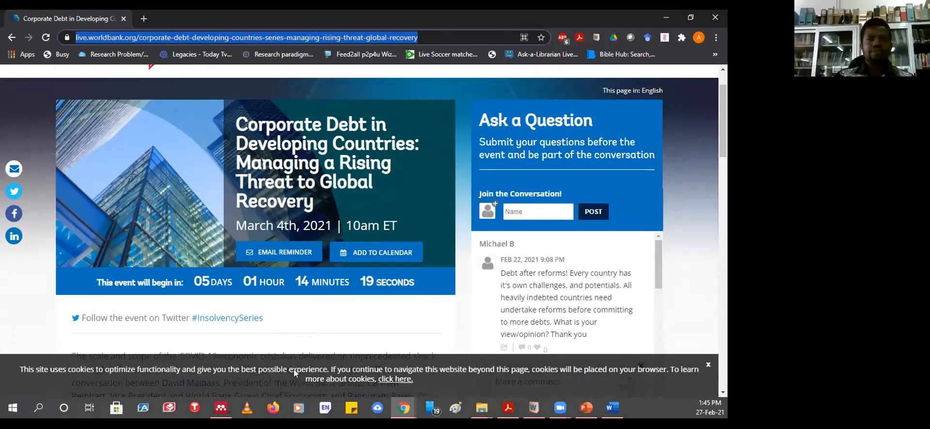
scroll(300, 291, down, 3)
scroll(205, 129, down, 2)
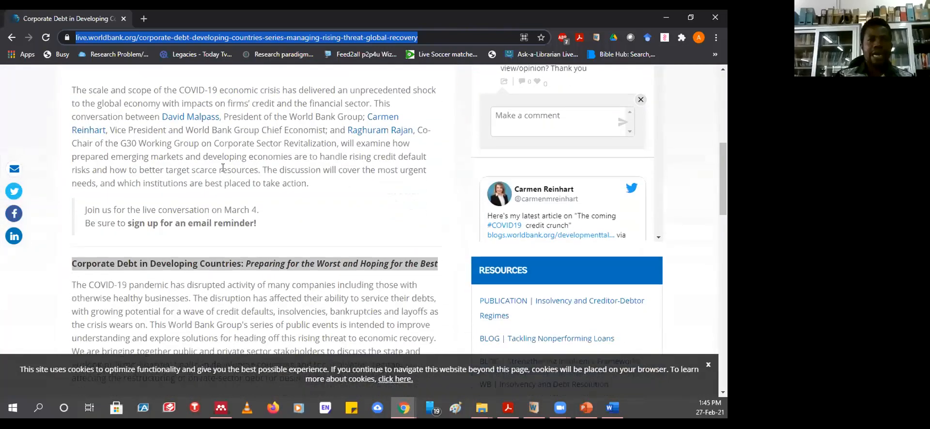
scroll(164, 184, down, 3)
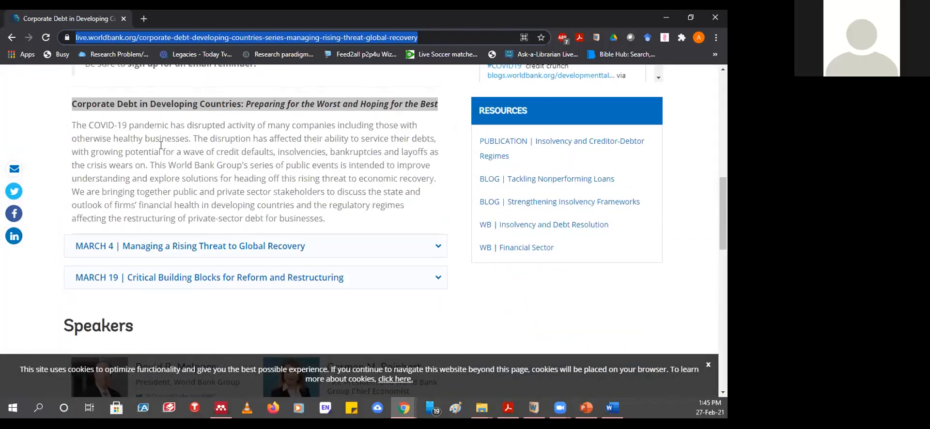
scroll(161, 144, down, 4)
scroll(162, 148, down, 9)
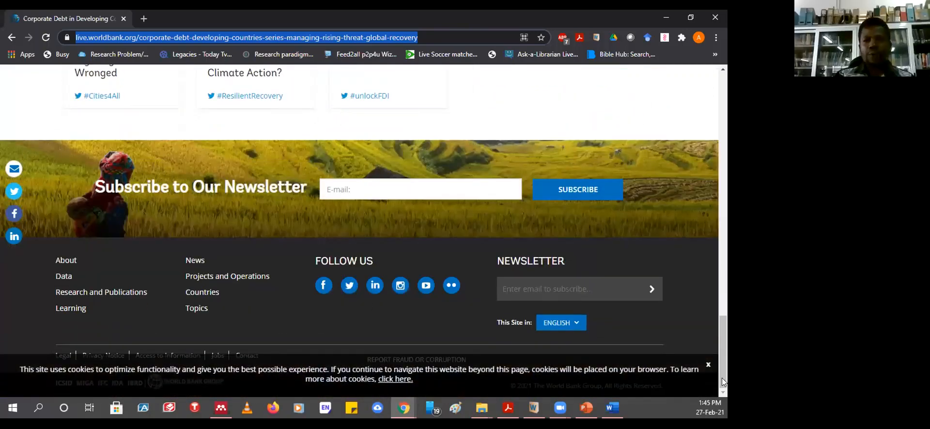
click(705, 365)
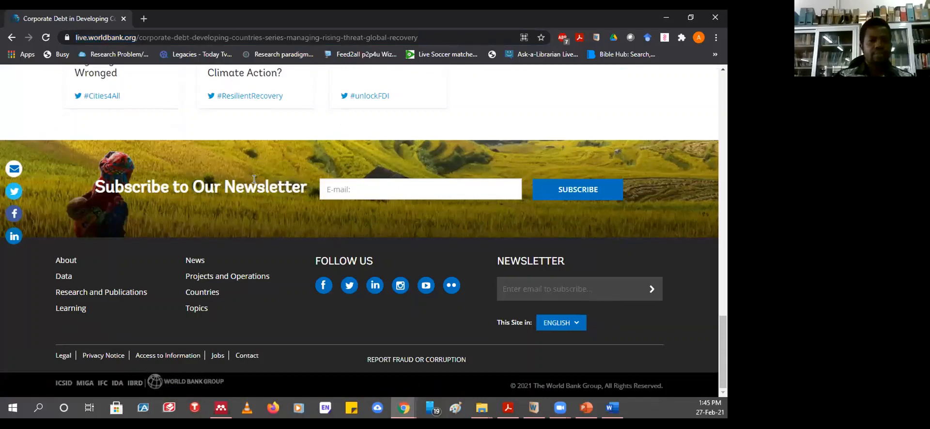
- Scroll through the page reviewing the March 4th, 2021 event and its related events
scroll(280, 190, up, 10)
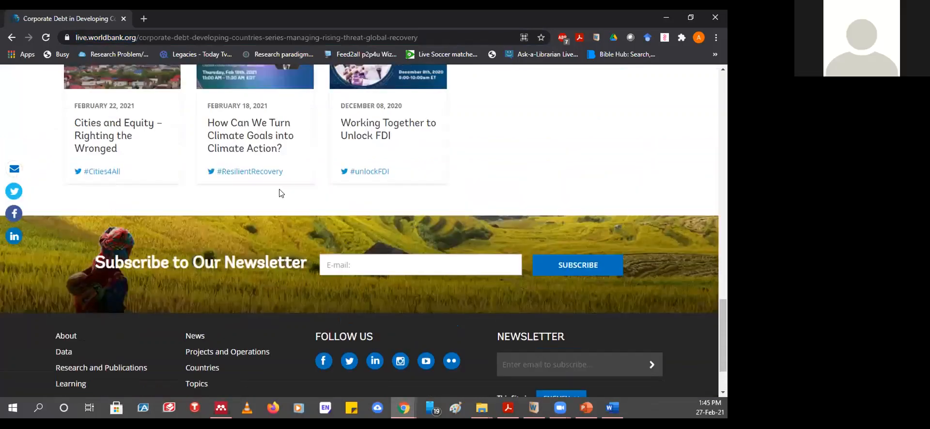
scroll(280, 192, up, 6)
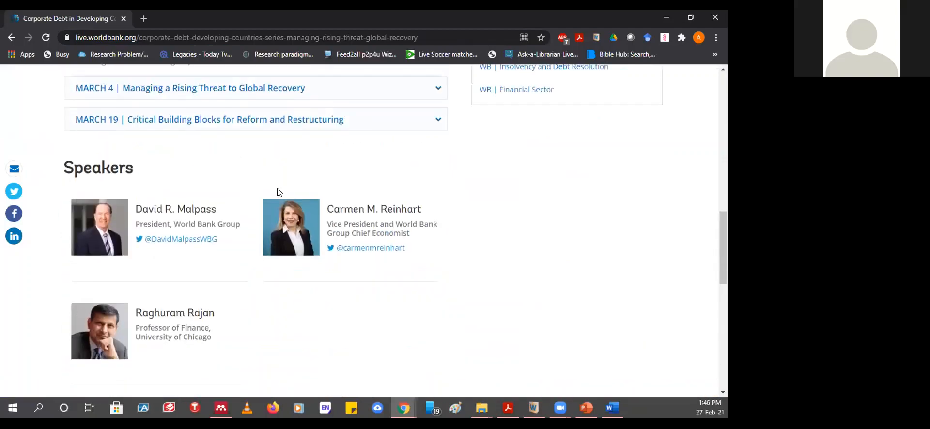
scroll(278, 188, up, 10)
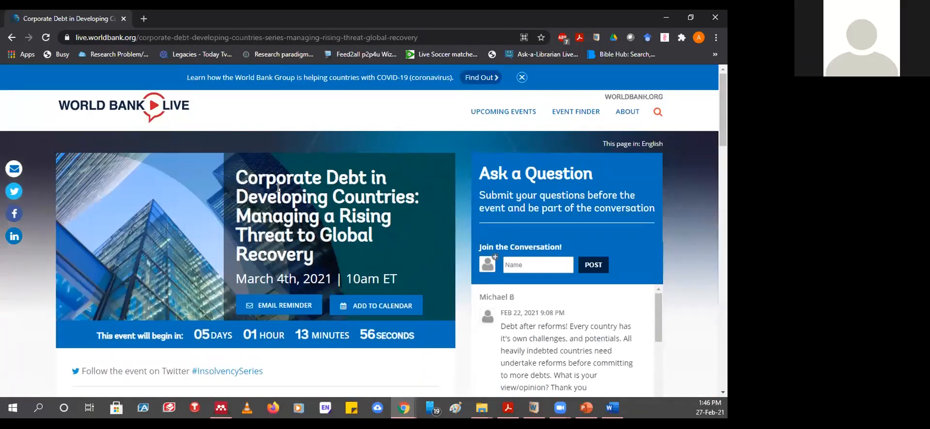
scroll(278, 194, down, 3)
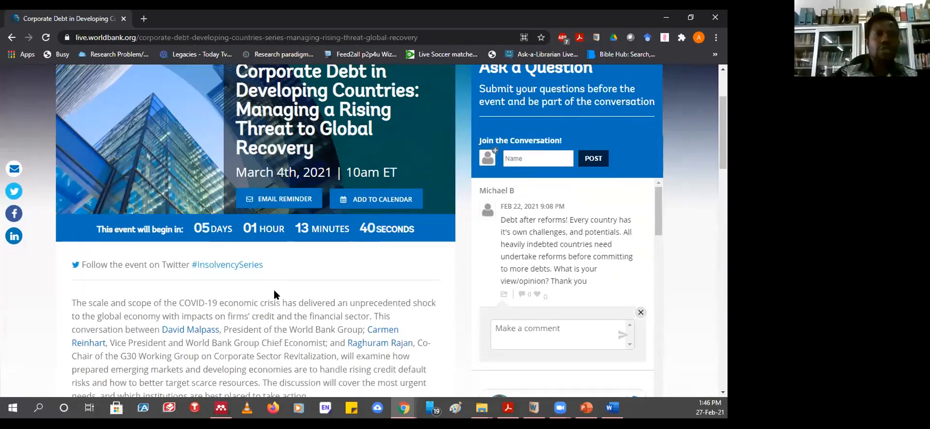
scroll(272, 294, down, 3)
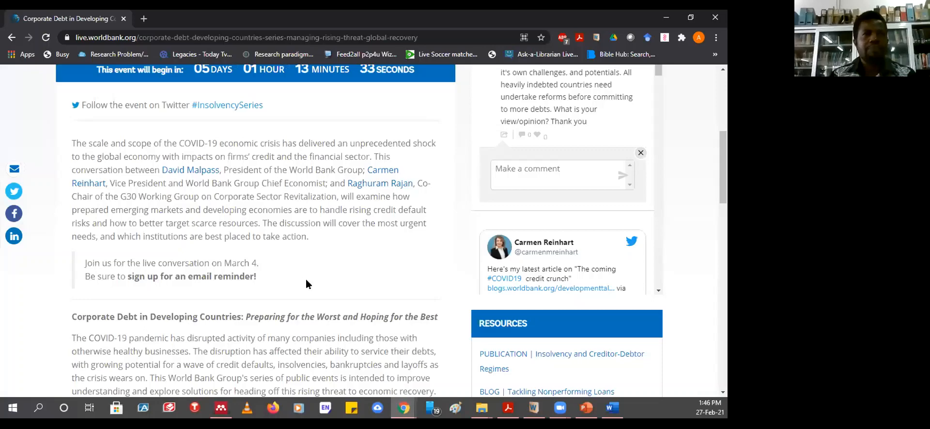
scroll(265, 258, up, 2)
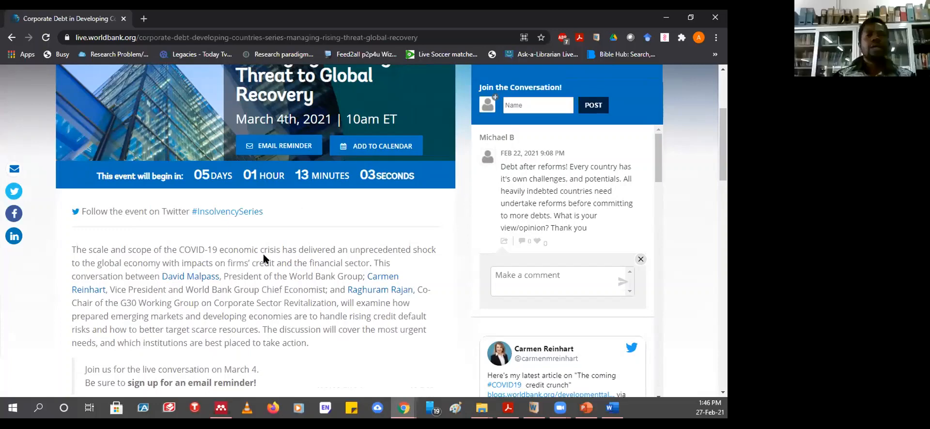
scroll(265, 259, down, 1)
scroll(265, 260, up, 2)
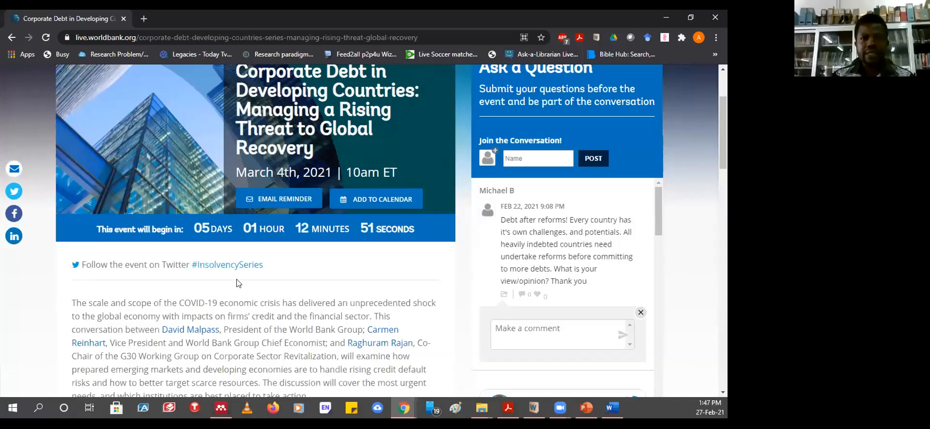
scroll(237, 283, down, 15)
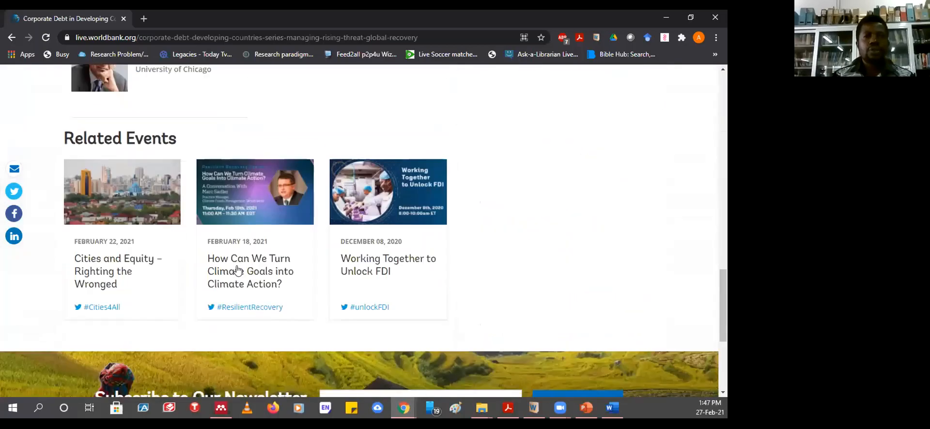
scroll(238, 271, down, 4)
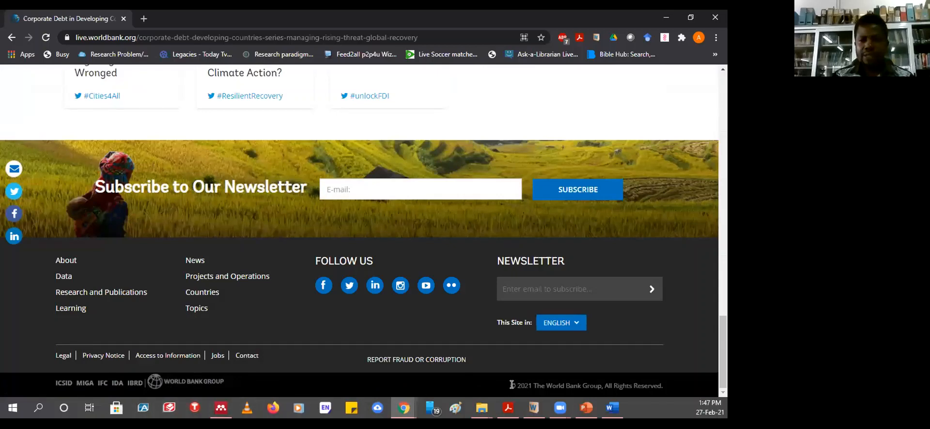
drag(512, 385, 532, 386)
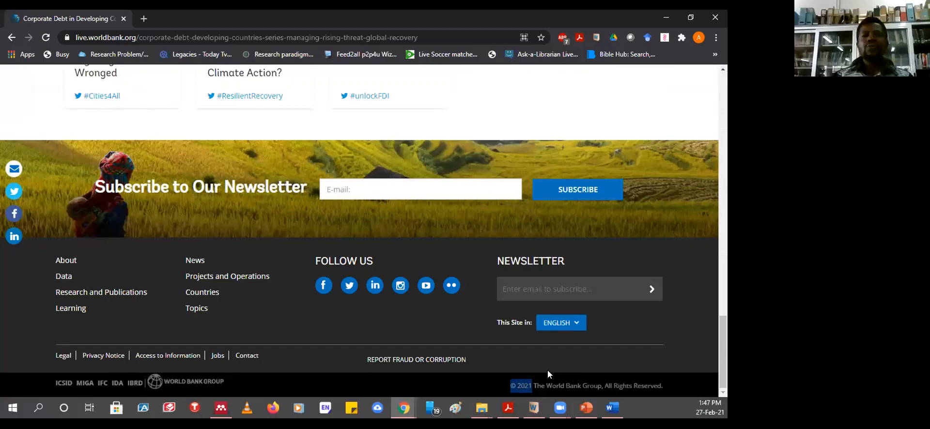
scroll(272, 153, up, 10)
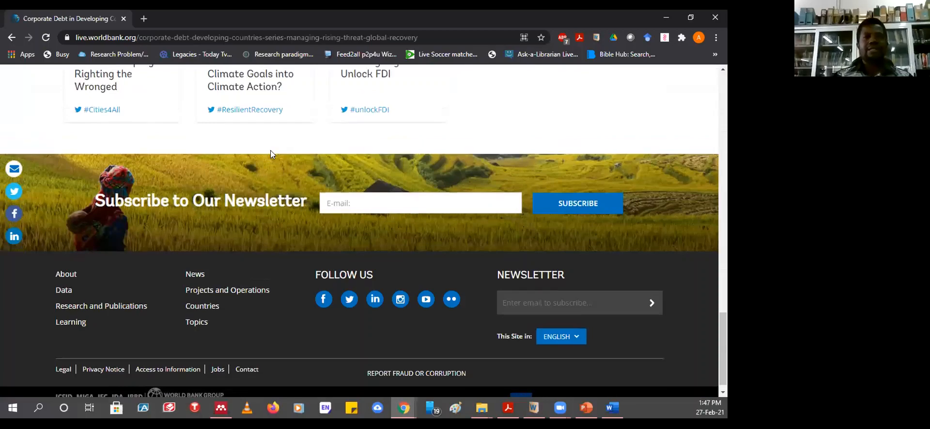
scroll(272, 153, up, 8)
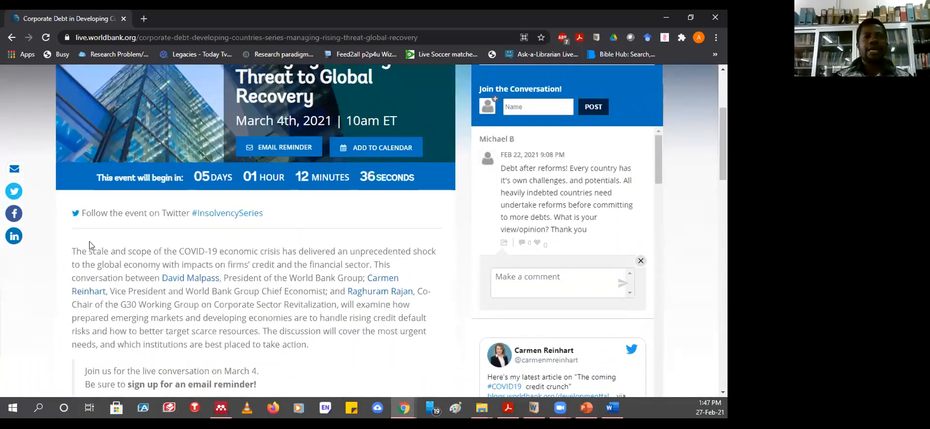
drag(76, 251, 200, 248)
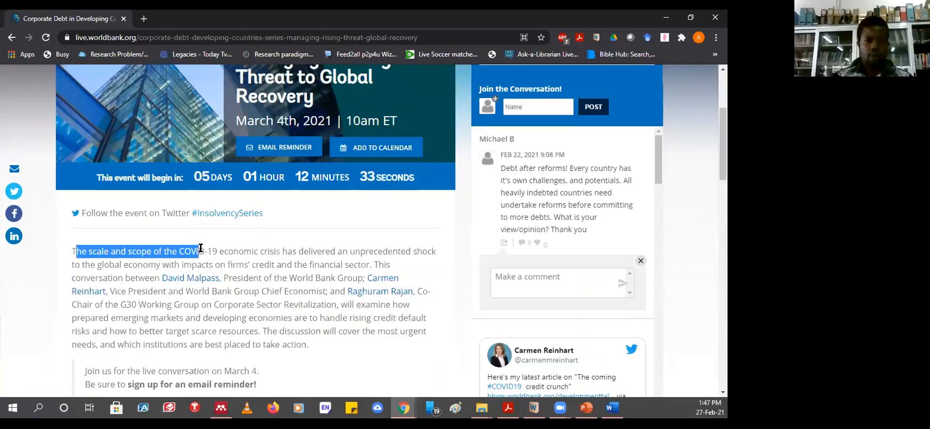
click(258, 237)
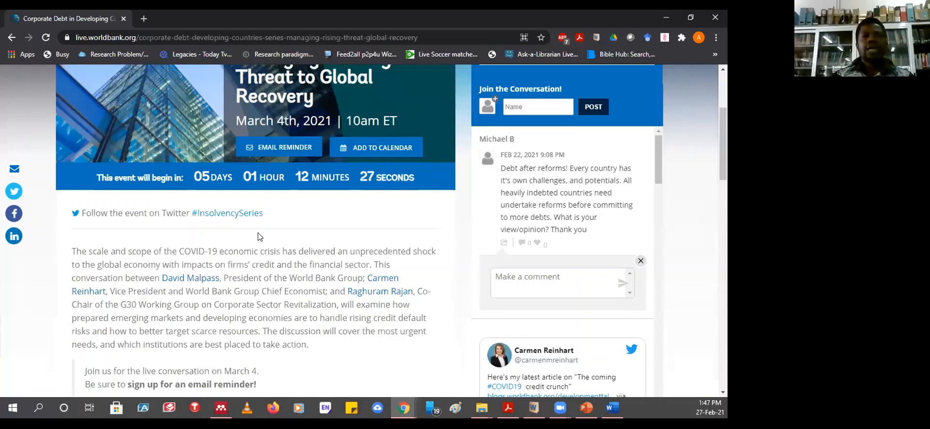
scroll(257, 234, down, 6)
scroll(257, 235, down, 7)
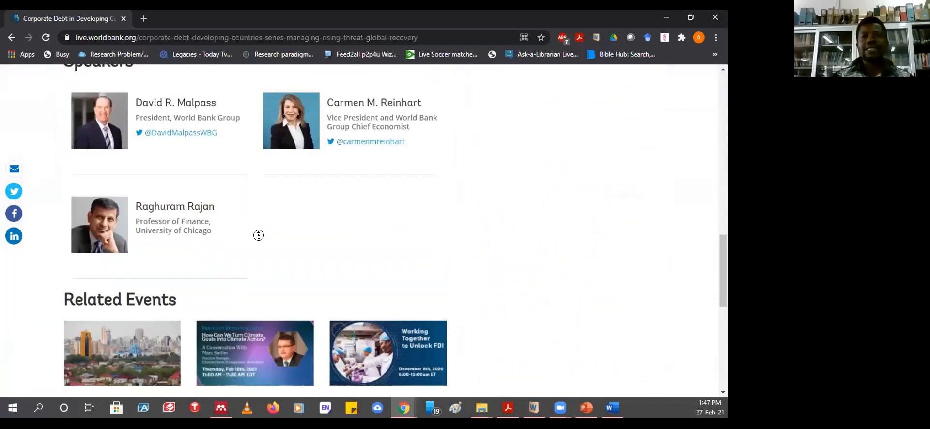
scroll(485, 248, down, 3)
scroll(702, 293, down, 3)
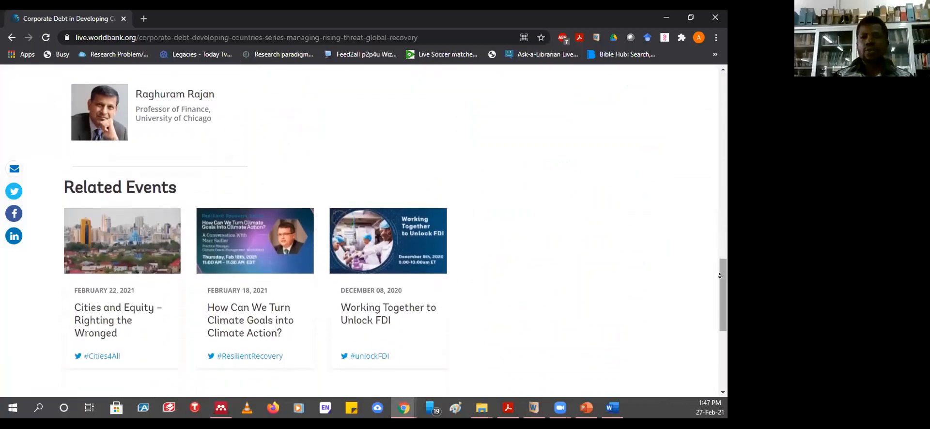
drag(723, 338, 722, 277)
scroll(718, 371, down, 10)
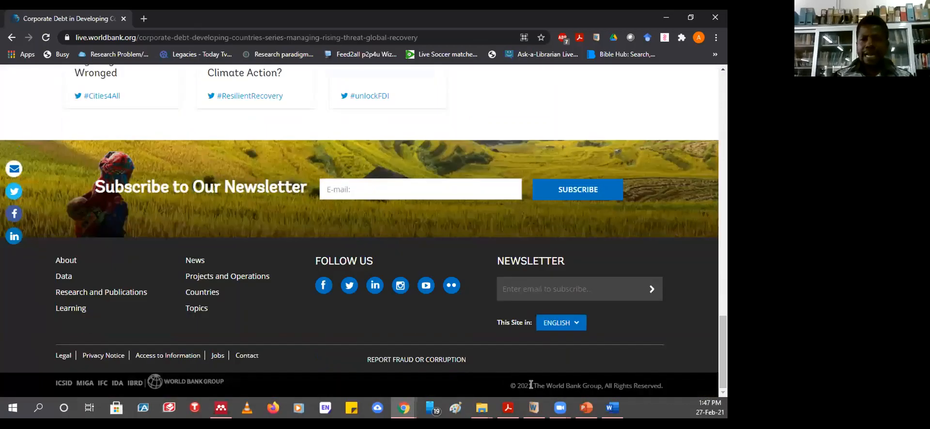
drag(531, 385, 511, 385)
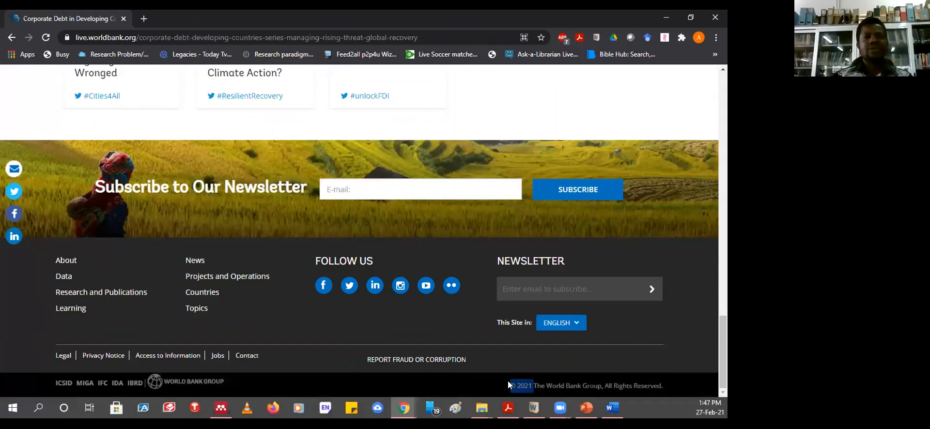
scroll(726, 272, up, 1)
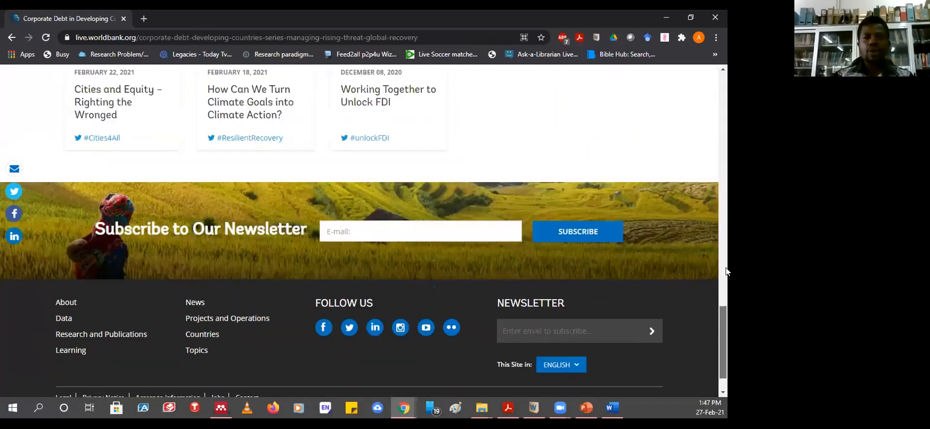
scroll(717, 271, up, 20)
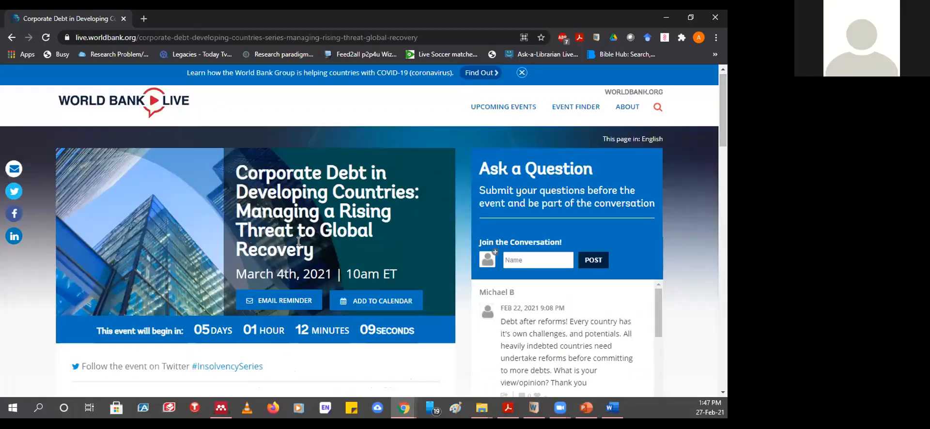
scroll(316, 308, down, 15)
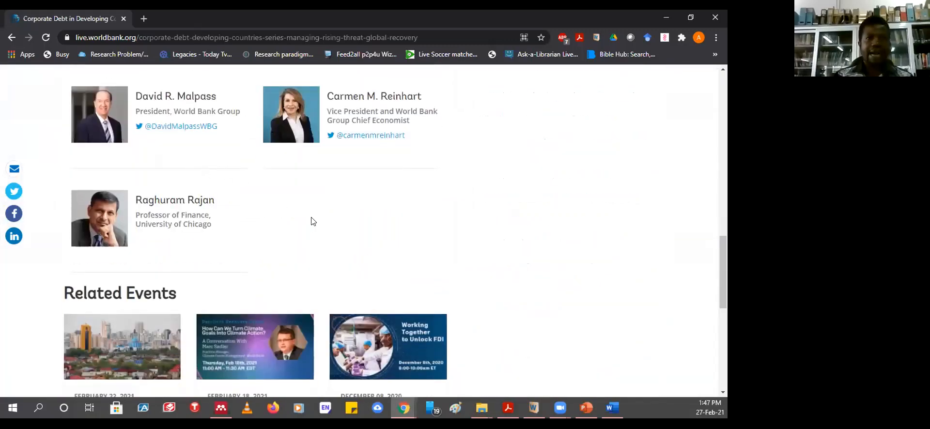
scroll(313, 221, up, 10)
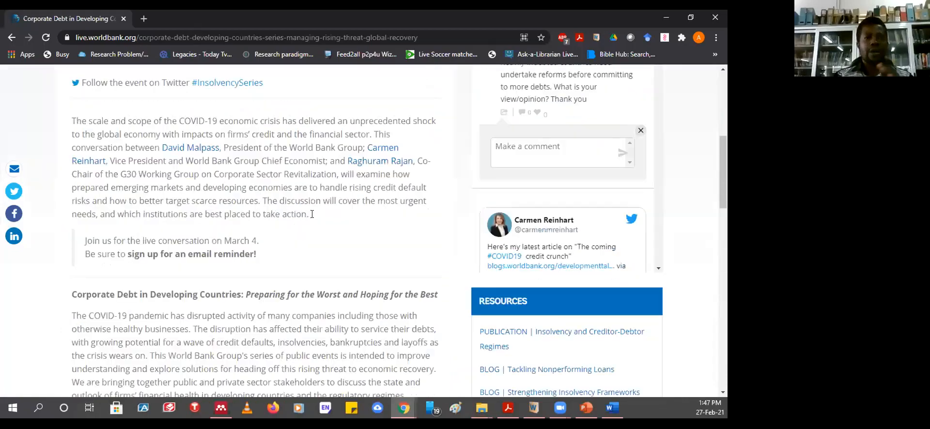
scroll(311, 210, up, 3)
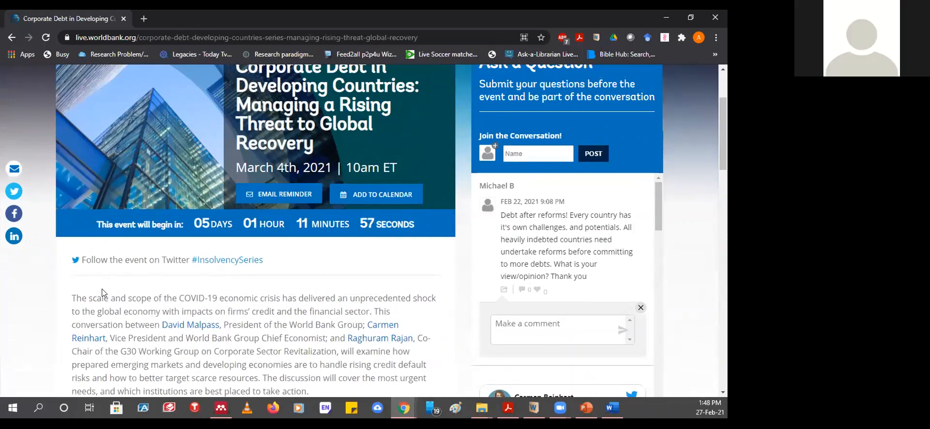
- Select the description paragraph from 'The' through the line ending 'March 4.'
double_click(78, 299)
drag(206, 301, 304, 278)
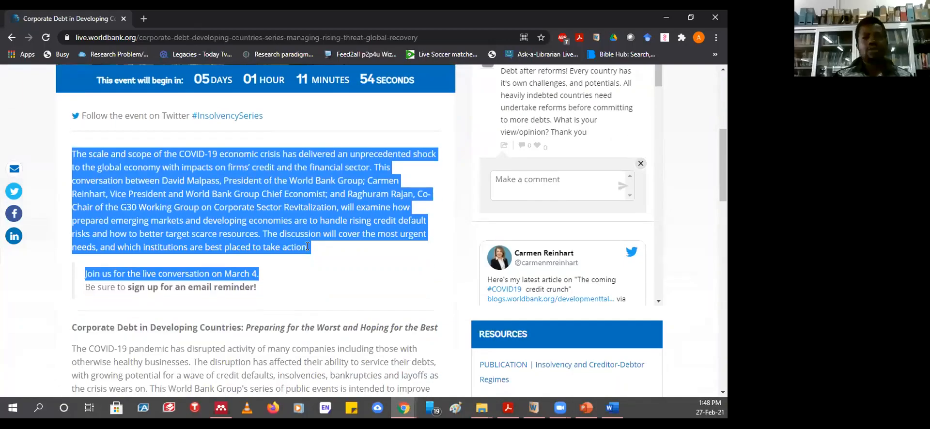
scroll(308, 247, down, 15)
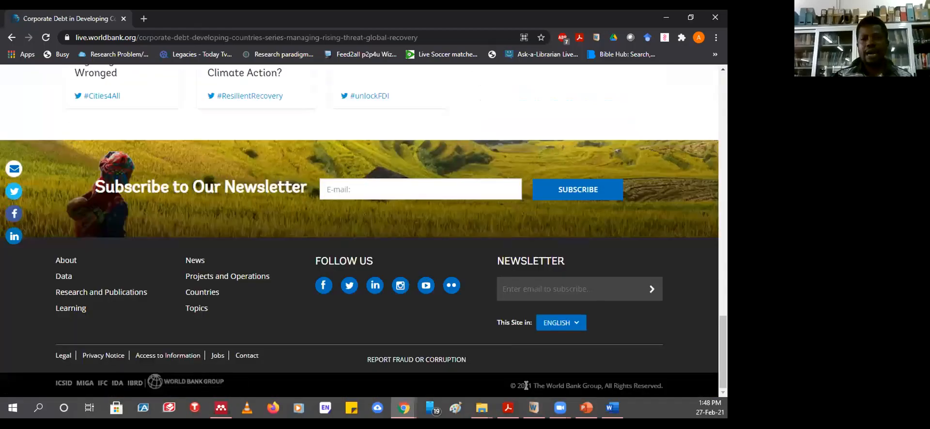
scroll(389, 254, up, 15)
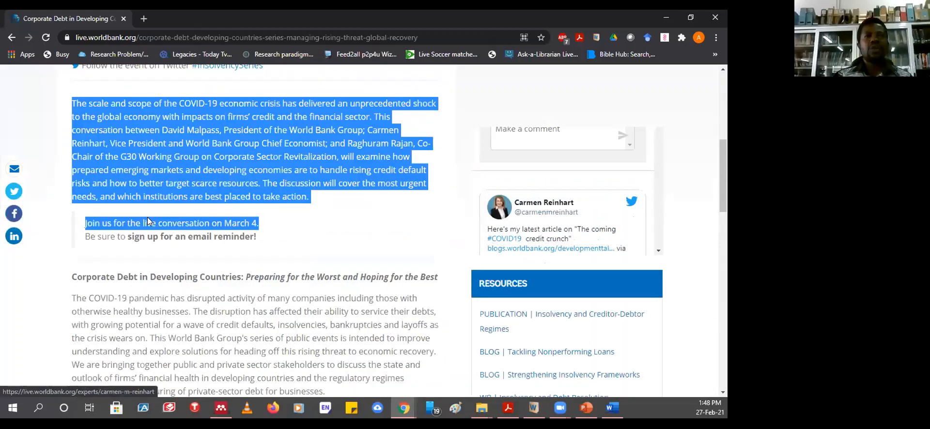
scroll(148, 219, up, 2)
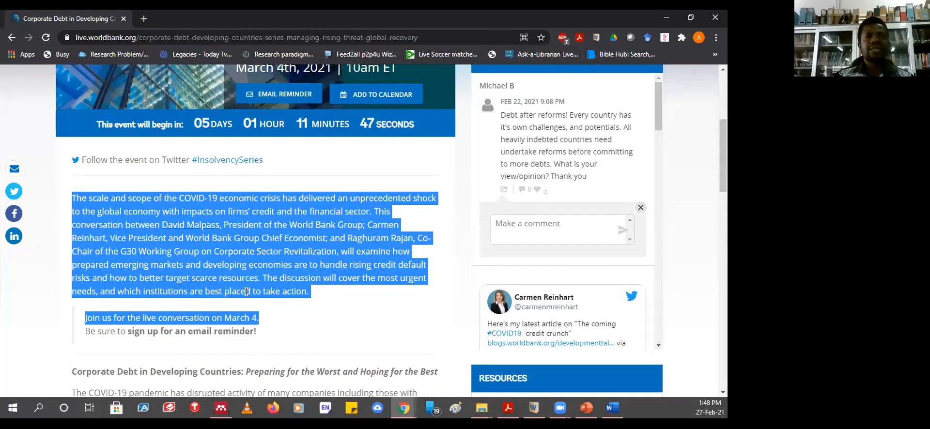
scroll(247, 291, down, 10)
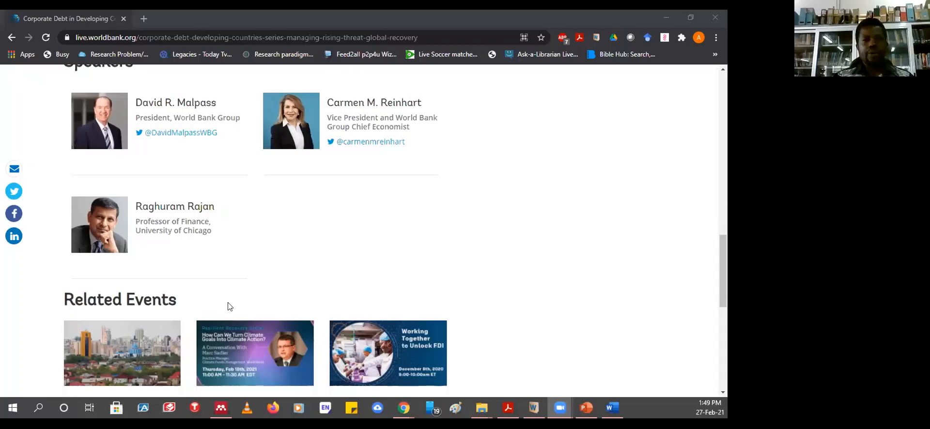
scroll(407, 264, up, 10)
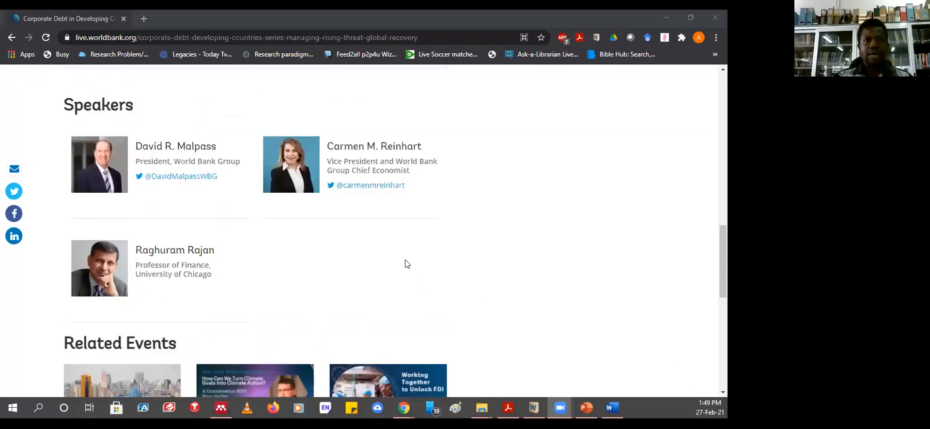
scroll(377, 377, up, 5)
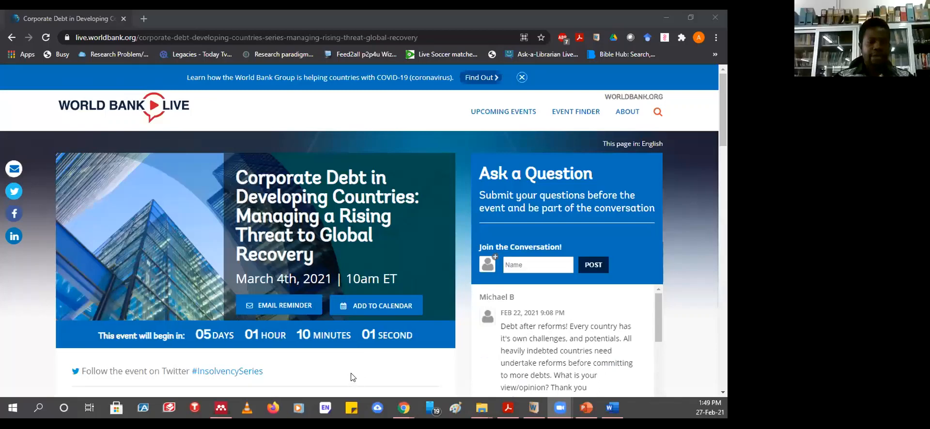
scroll(345, 373, down, 3)
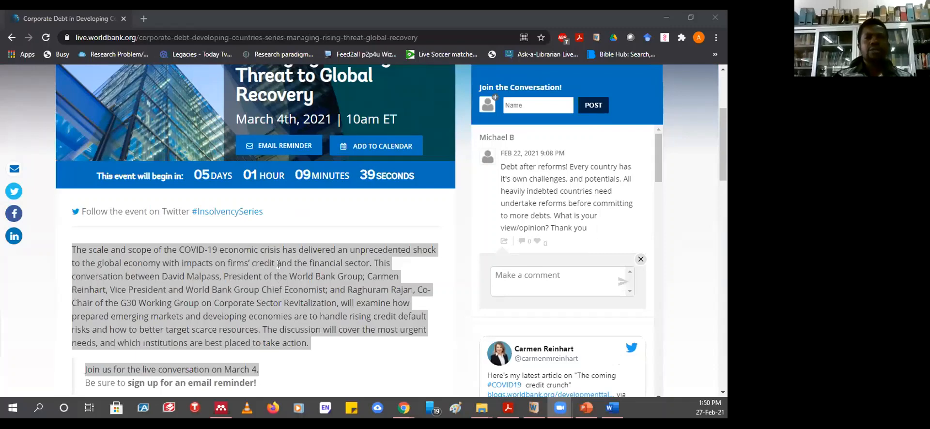
scroll(277, 264, up, 3)
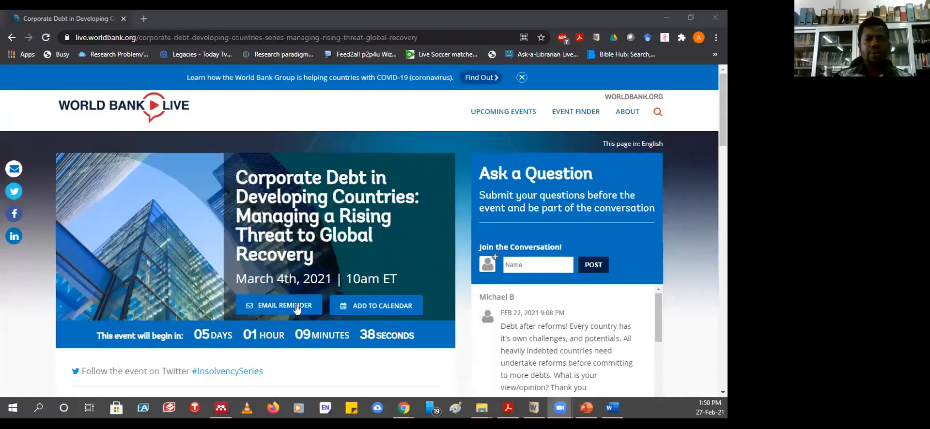
scroll(320, 318, down, 3)
scroll(321, 318, down, 6)
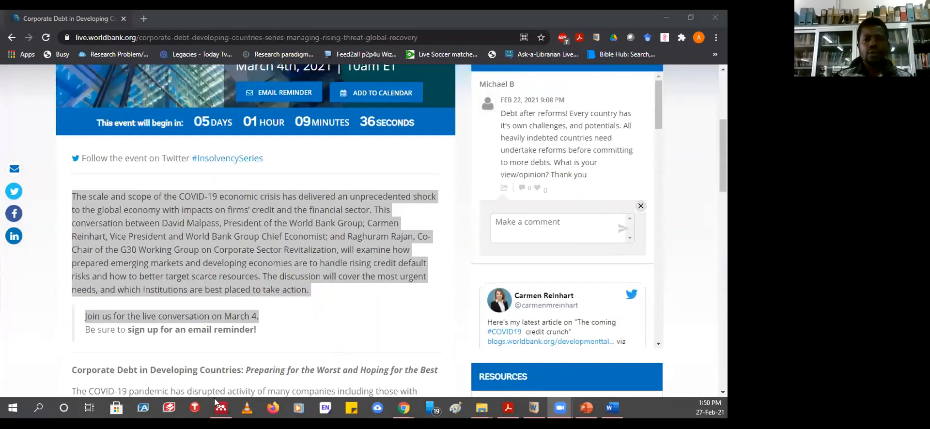
- Enter 2021 as the Year of the new Corporate Debt web page entry, ready for authors
click(221, 408)
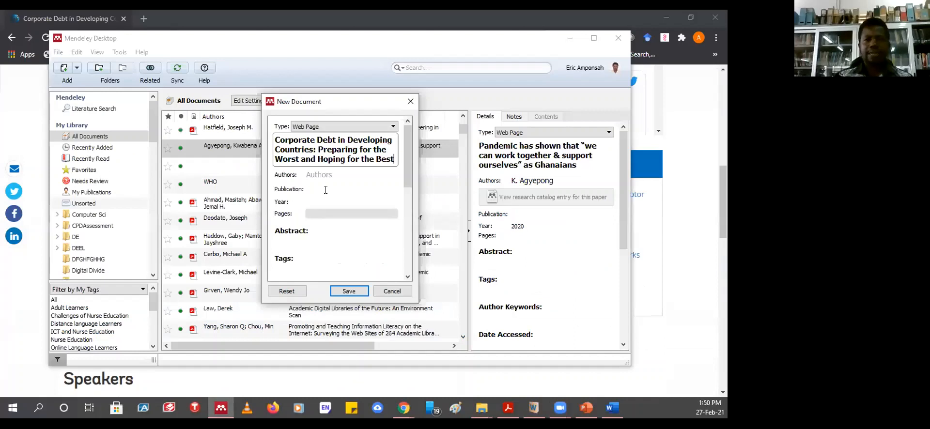
click(331, 175)
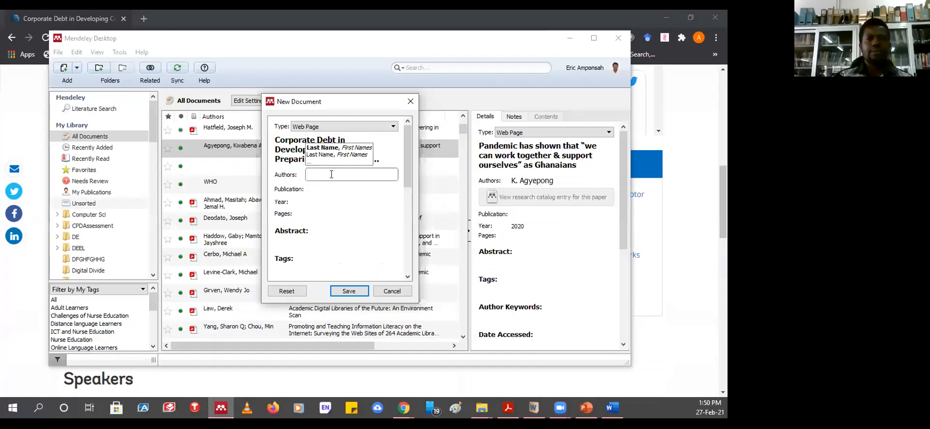
click(309, 202)
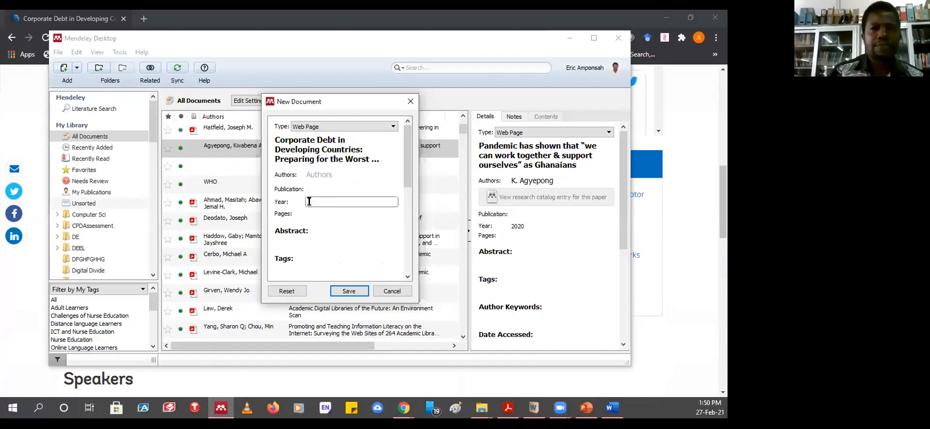
text(2021)
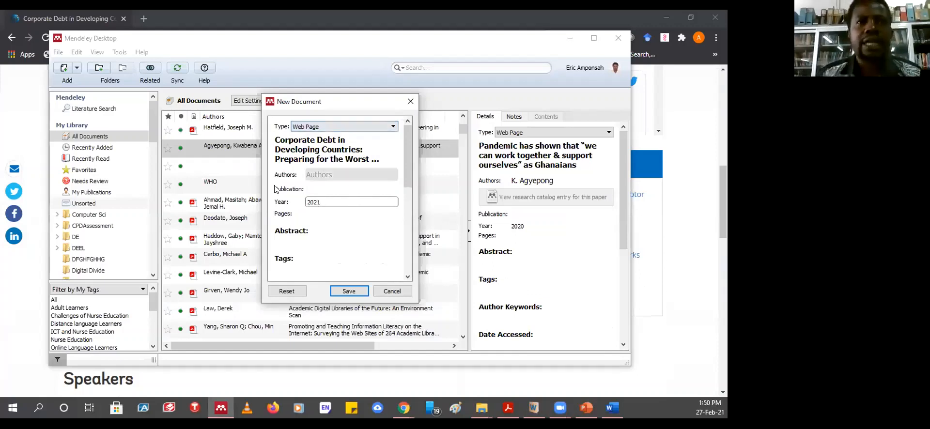
click(318, 175)
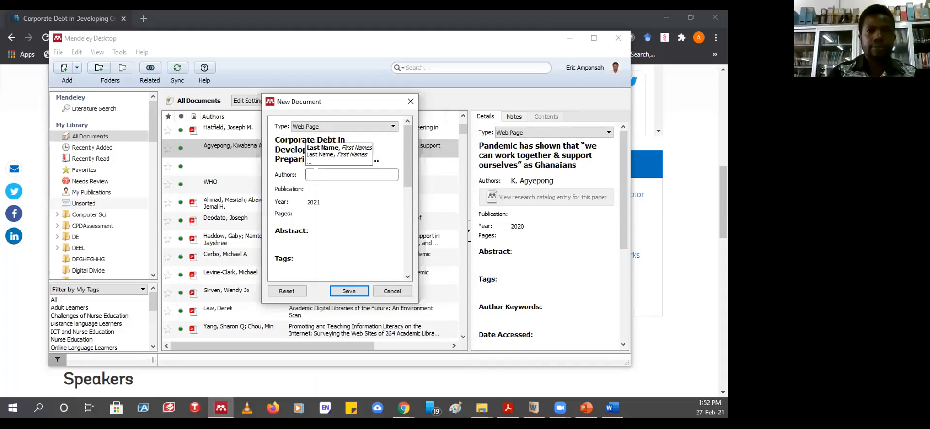
- Type World Bank as the entry's author and switch to the Word document
text(World)
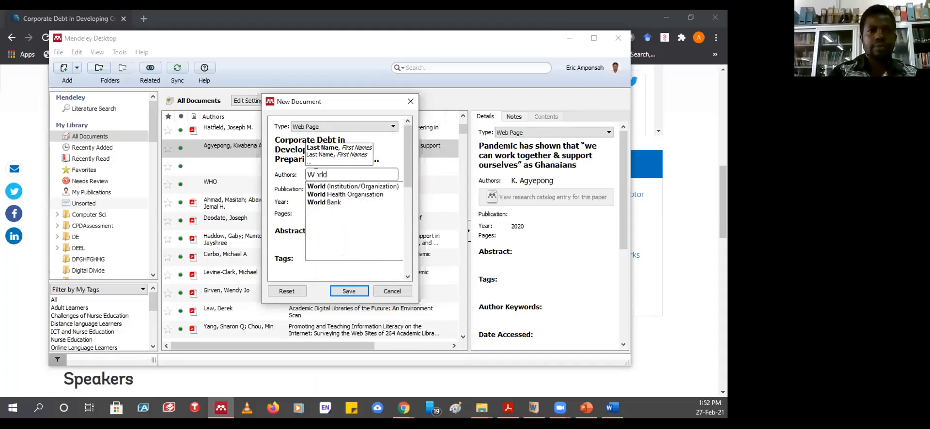
text( Bank)
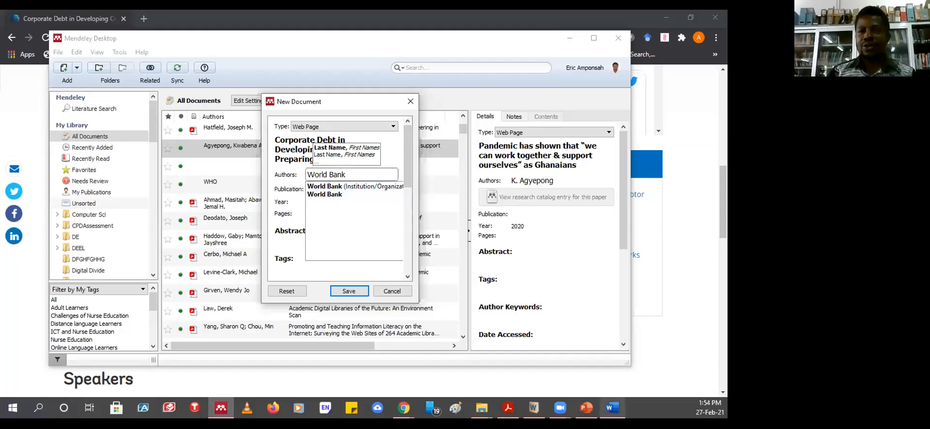
click(613, 408)
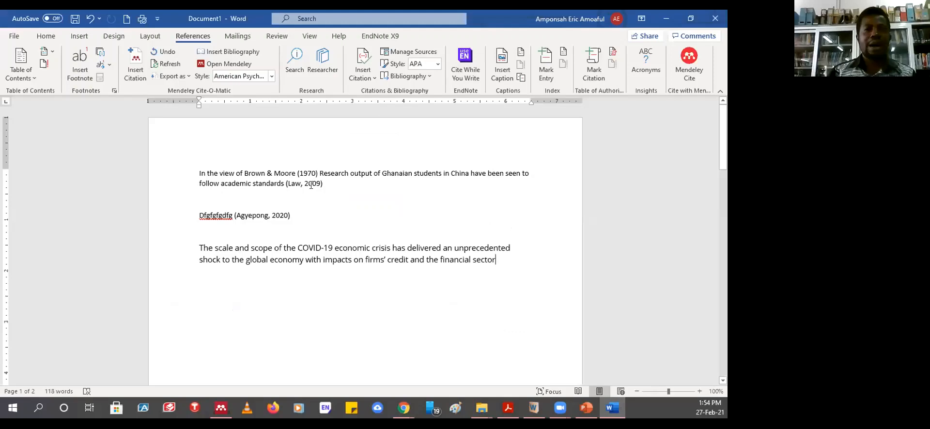
- Check the References list on page 2, then minimize Word to return to Mendeley
scroll(303, 272, down, 10)
scroll(293, 263, down, 10)
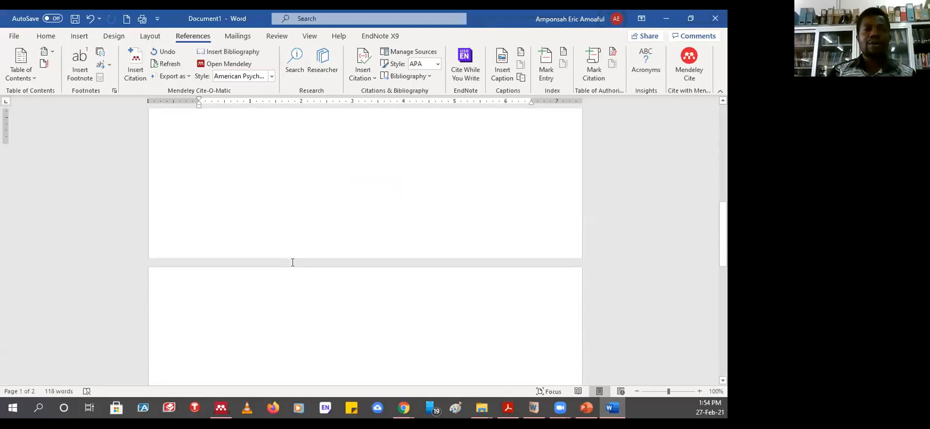
scroll(292, 259, up, 3)
scroll(292, 259, up, 3)
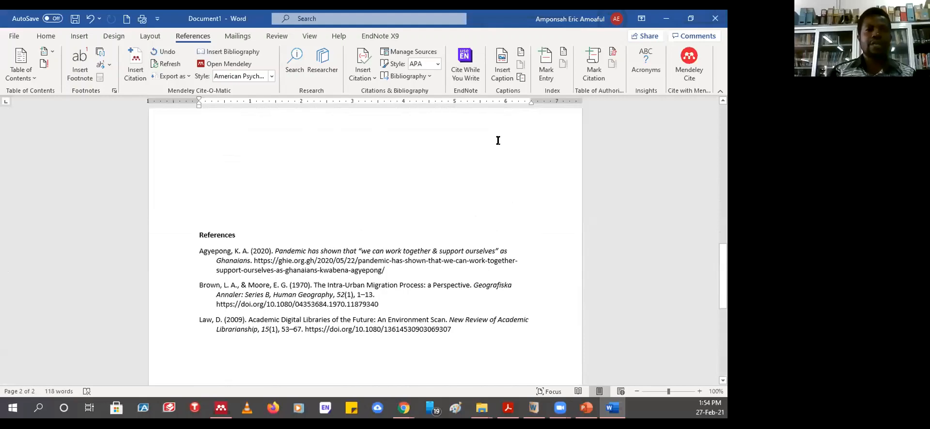
click(667, 18)
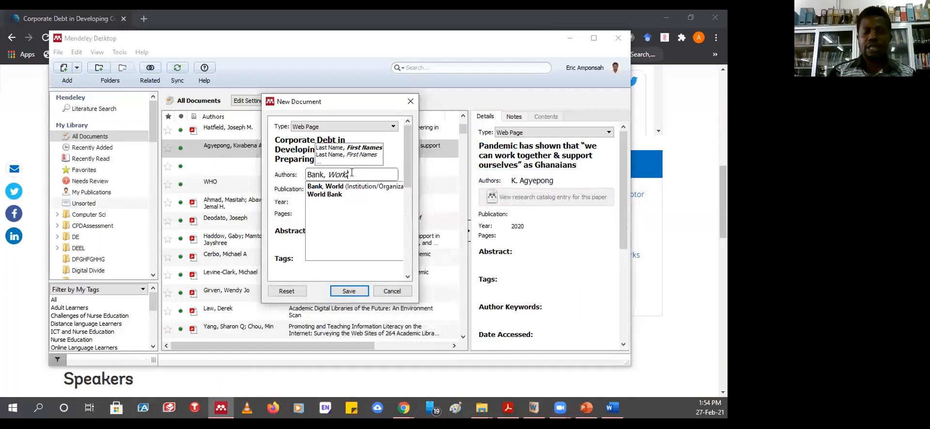
- Replace 'Bank, World' with World Bank as an Institution/Organization author
key(BackSpace)
key(BackSpace)
key(BackSpace)
key(BackSpace)
key(BackSpace)
key(BackSpace)
key(BackSpace)
key(BackSpace)
key(BackSpace)
key(BackSpace)
key(BackSpace)
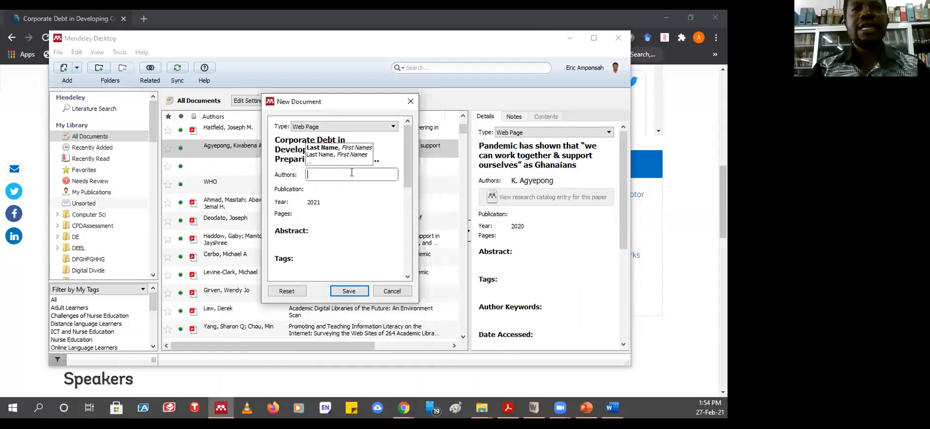
text(Work)
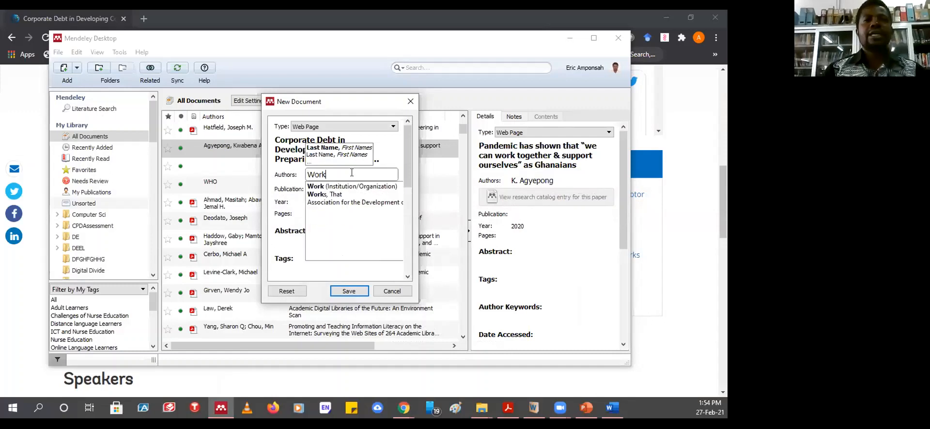
key(BackSpace)
text(l)
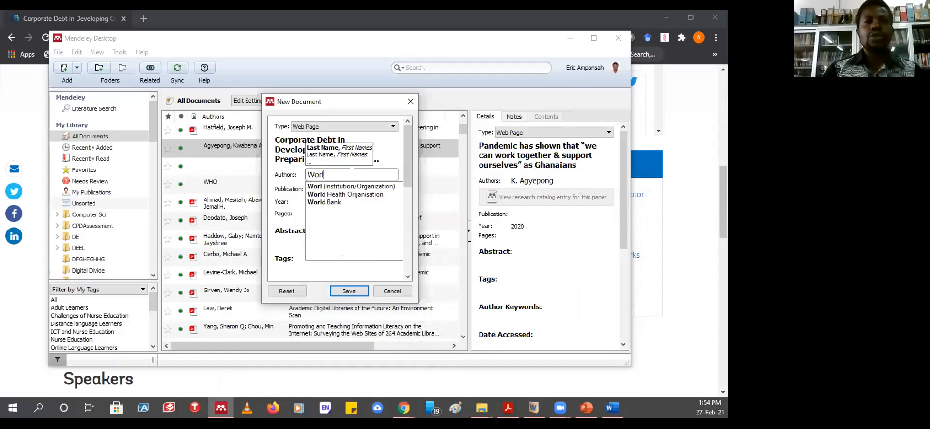
text(d)
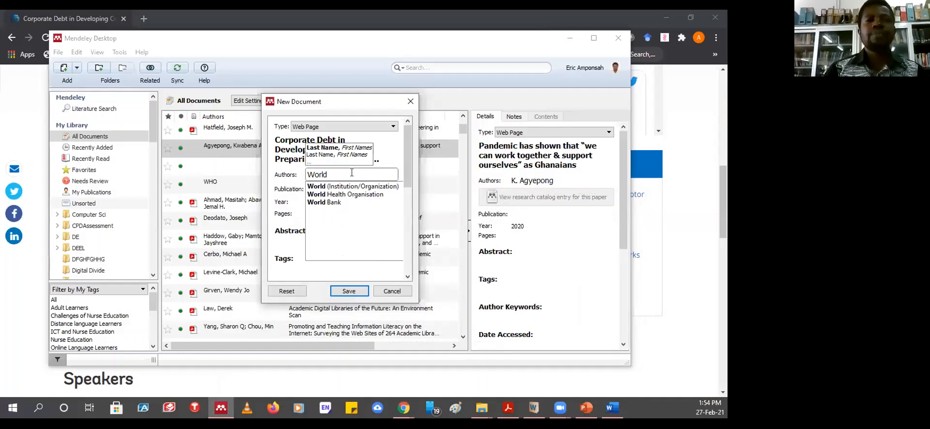
text( B)
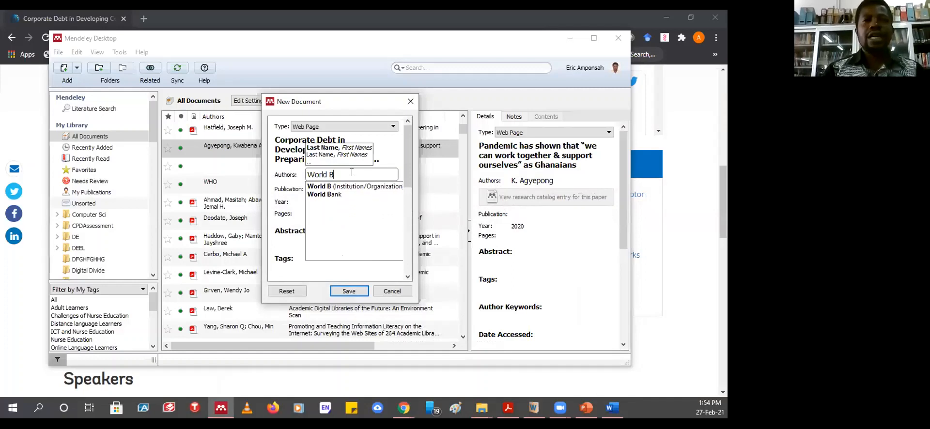
text(ank)
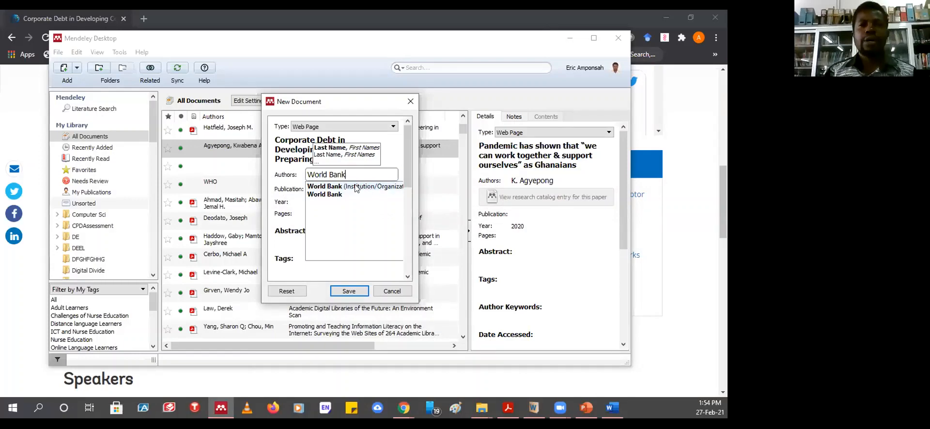
click(356, 186)
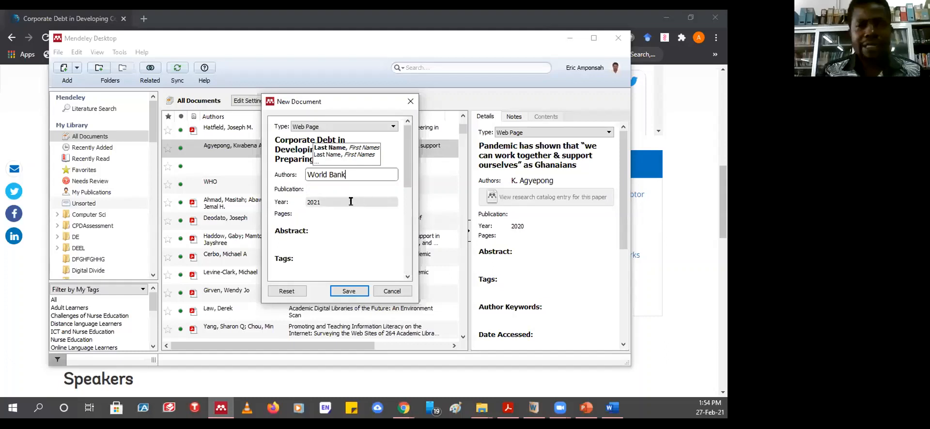
click(406, 176)
drag(405, 176, 408, 199)
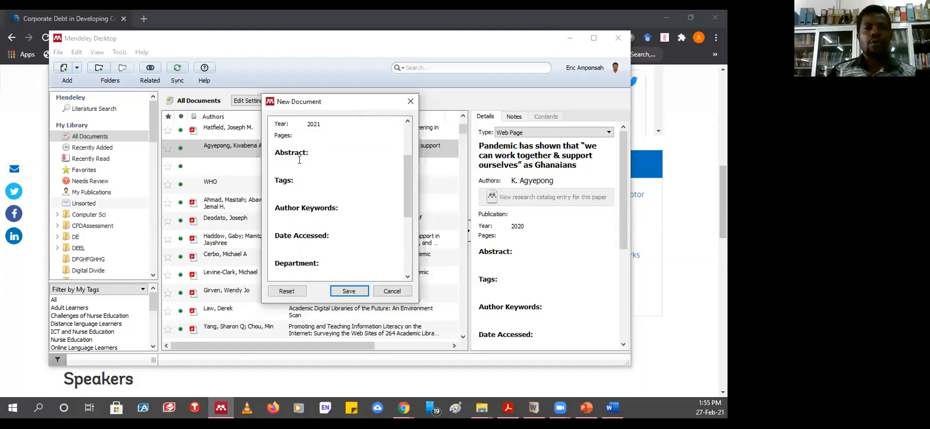
click(309, 189)
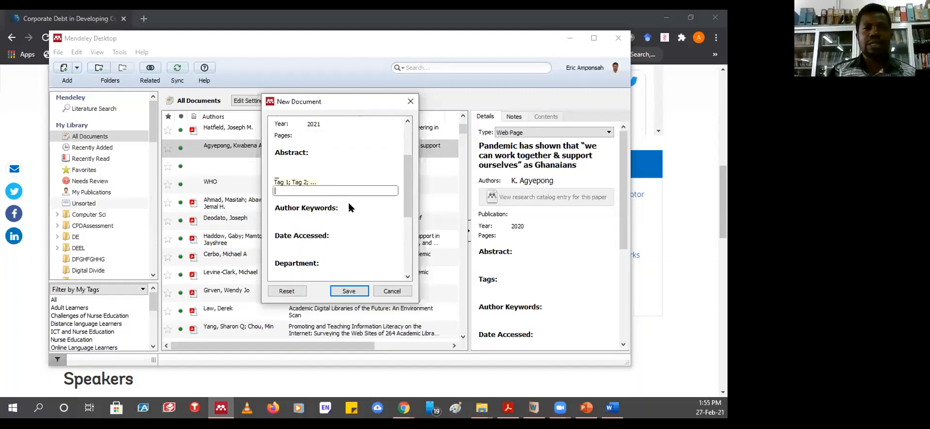
click(315, 217)
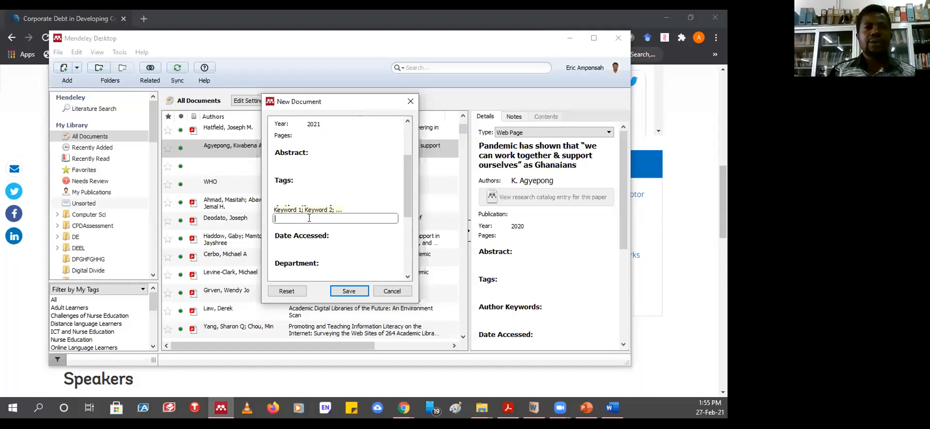
click(303, 245)
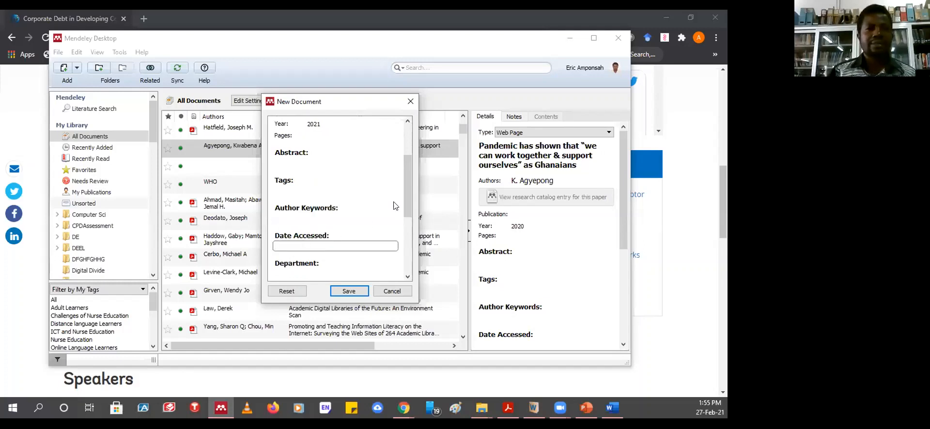
drag(405, 186, 407, 208)
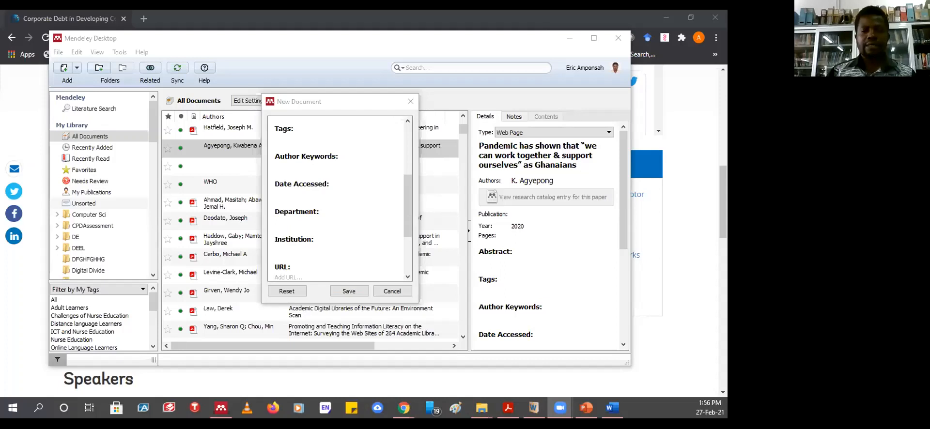
click(309, 218)
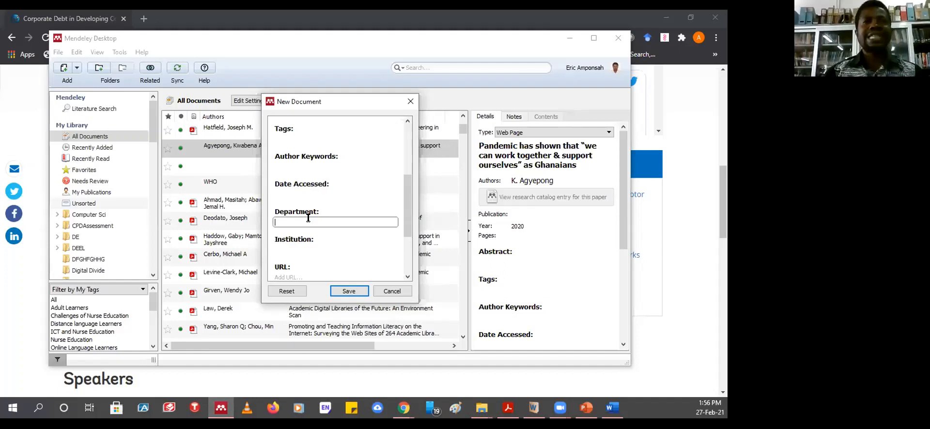
click(309, 193)
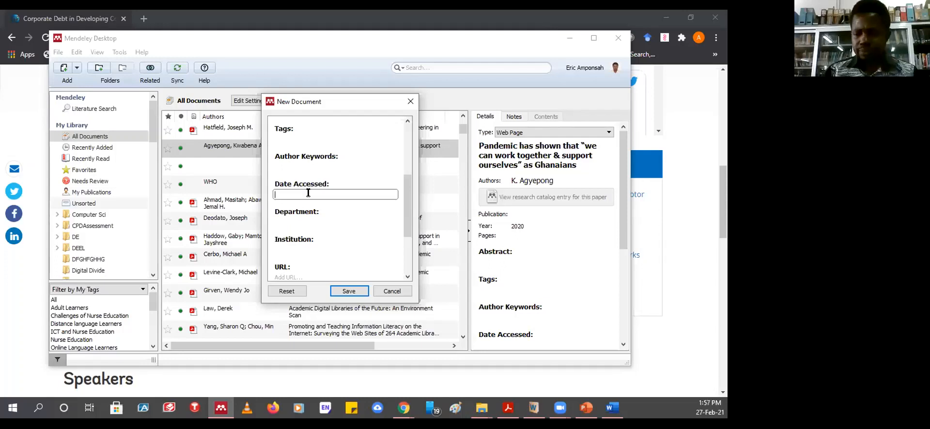
- Enter 27-02-2021 as the Date Accessed and scroll the form down
text(27)
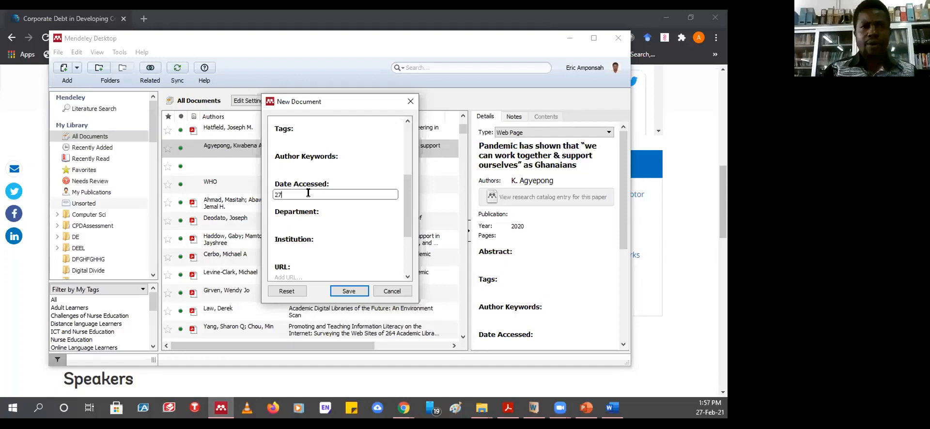
text(-)
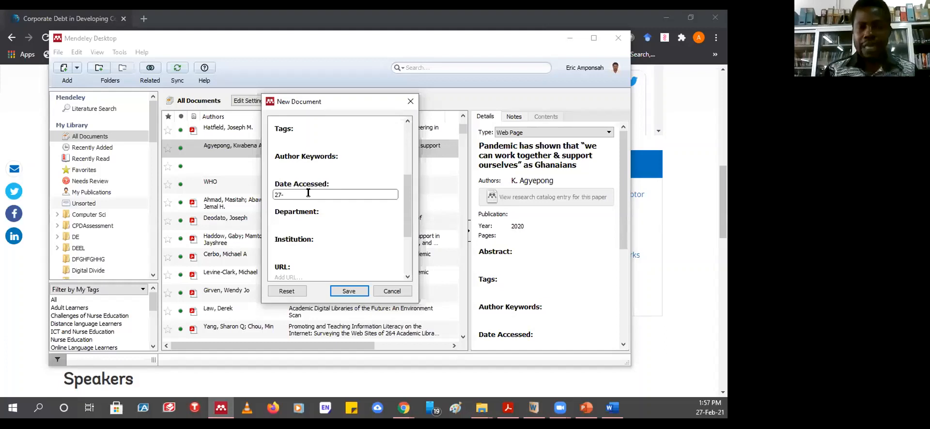
text(02)
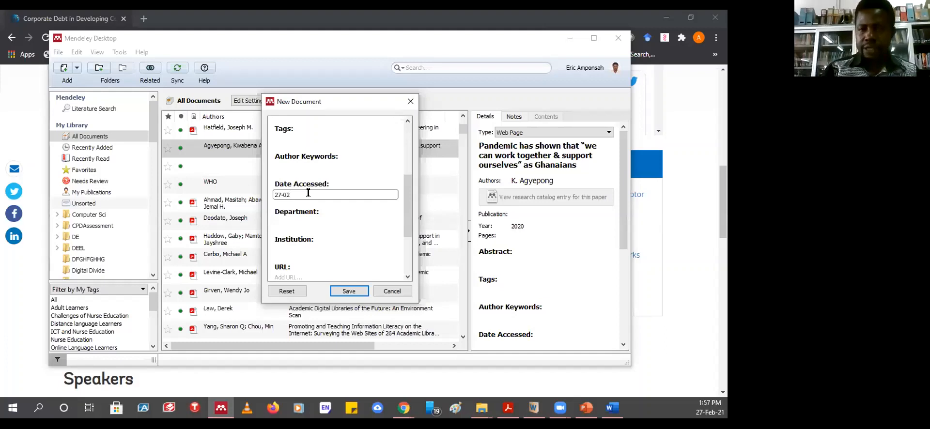
text(-)
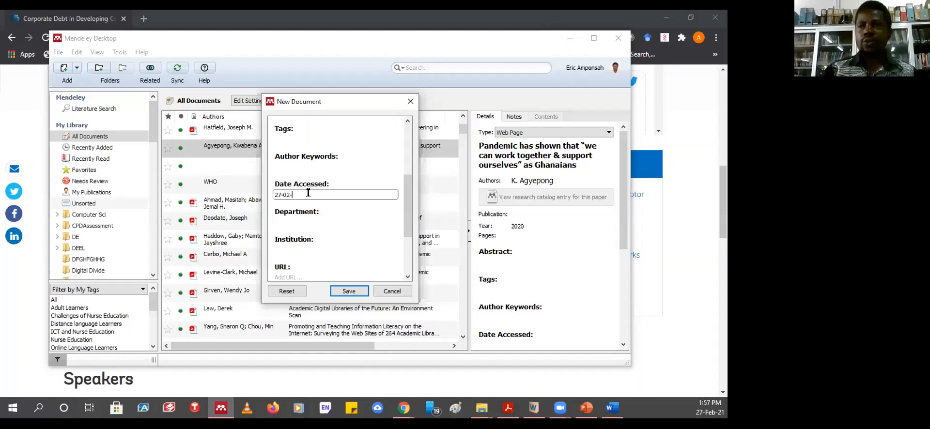
text(2021)
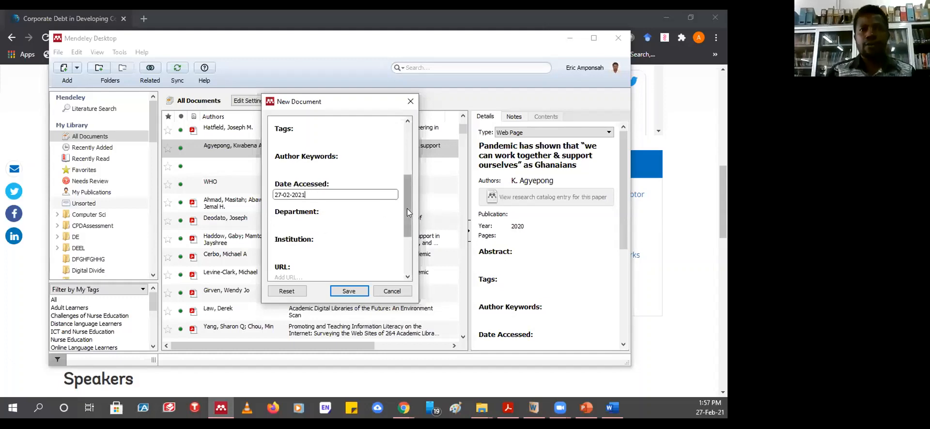
drag(407, 208, 407, 216)
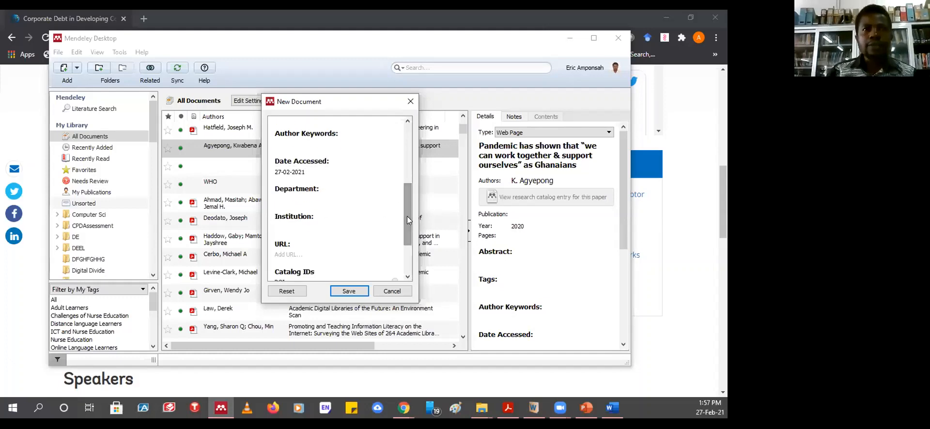
click(293, 200)
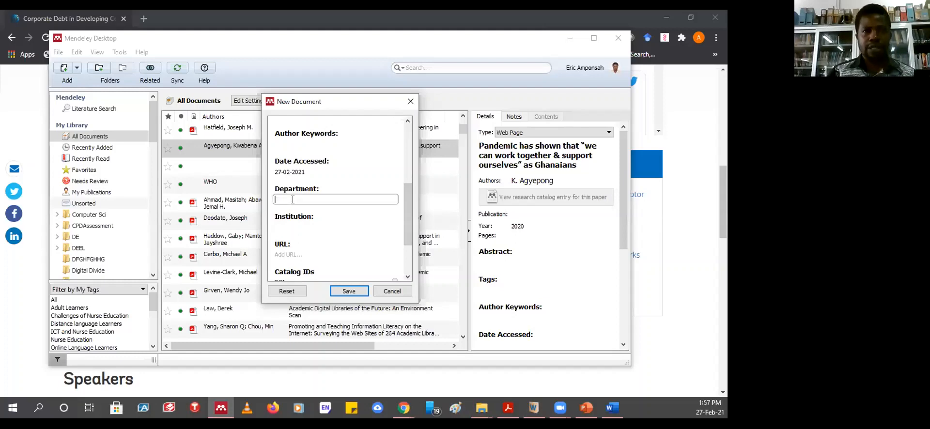
click(289, 227)
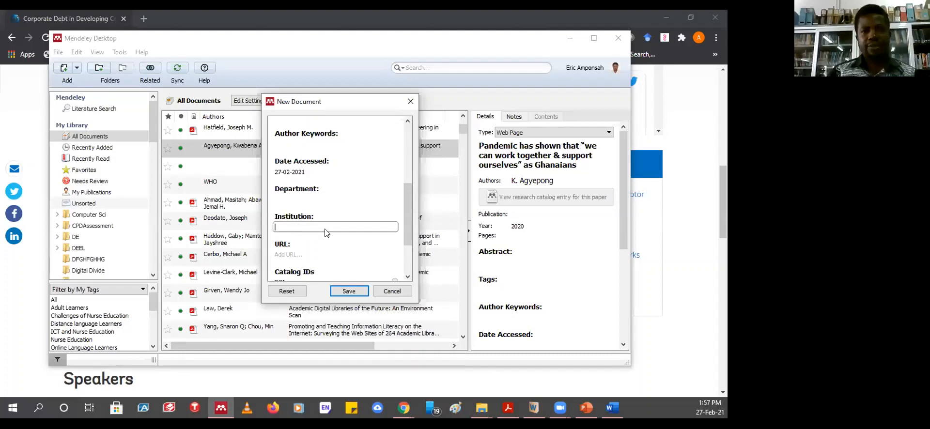
drag(410, 231, 408, 139)
click(309, 173)
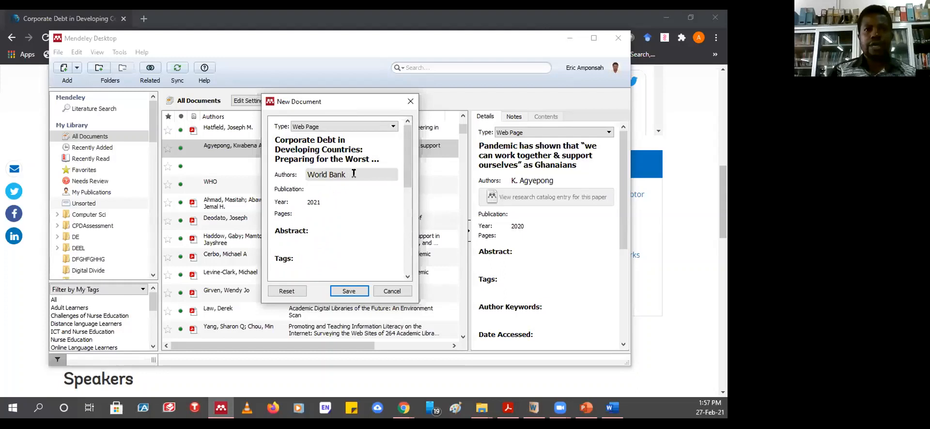
drag(406, 160, 404, 249)
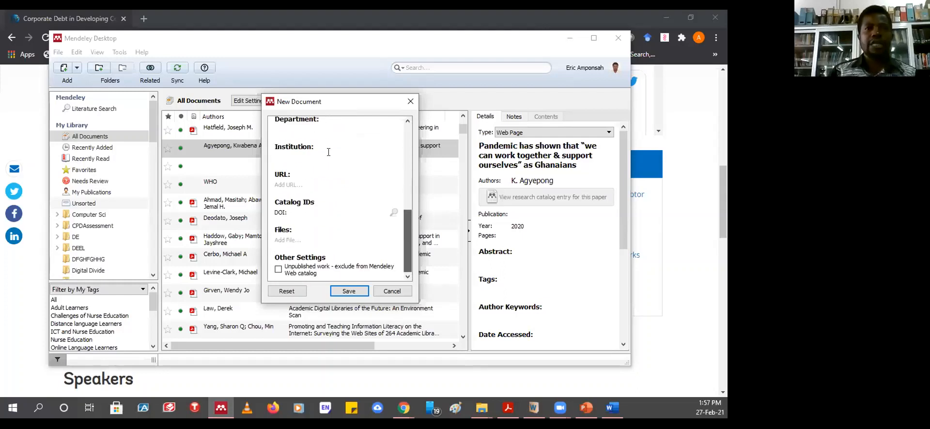
click(297, 154)
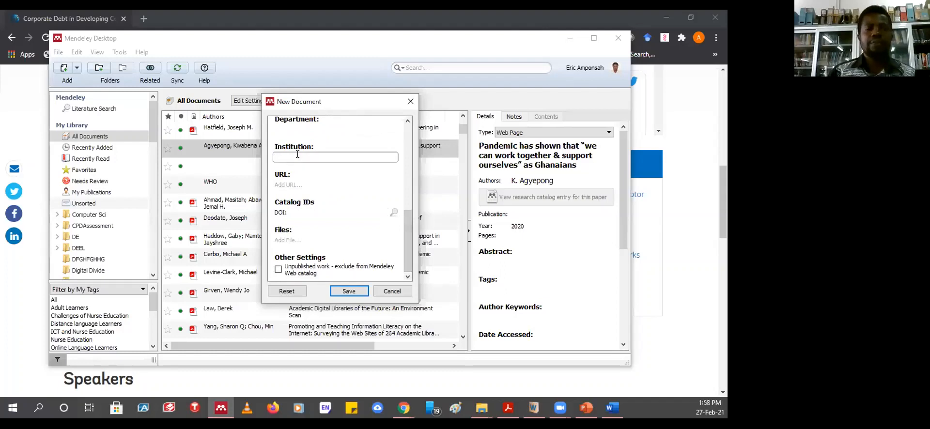
click(296, 184)
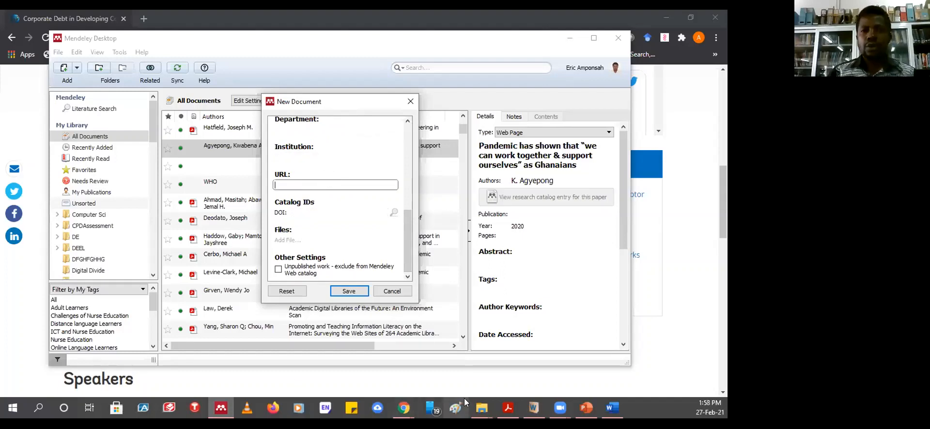
click(403, 408)
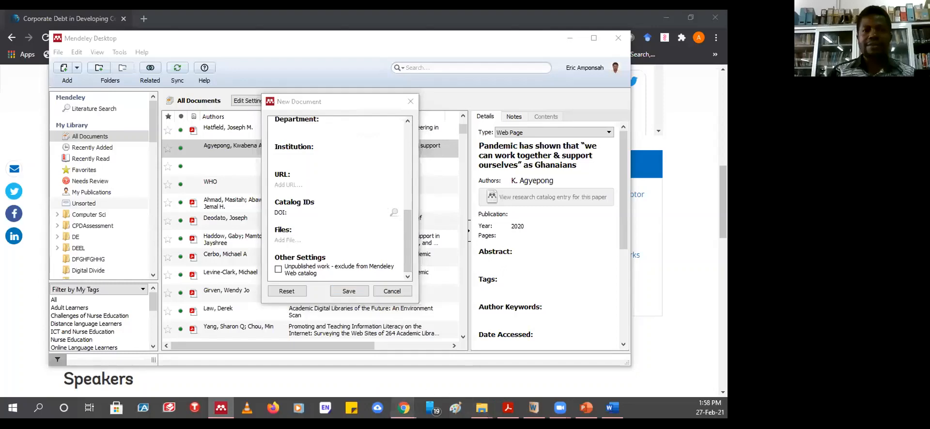
- Copy the Corporate Debt event page's address from Chrome's address bar and return to Mendeley
click(519, 365)
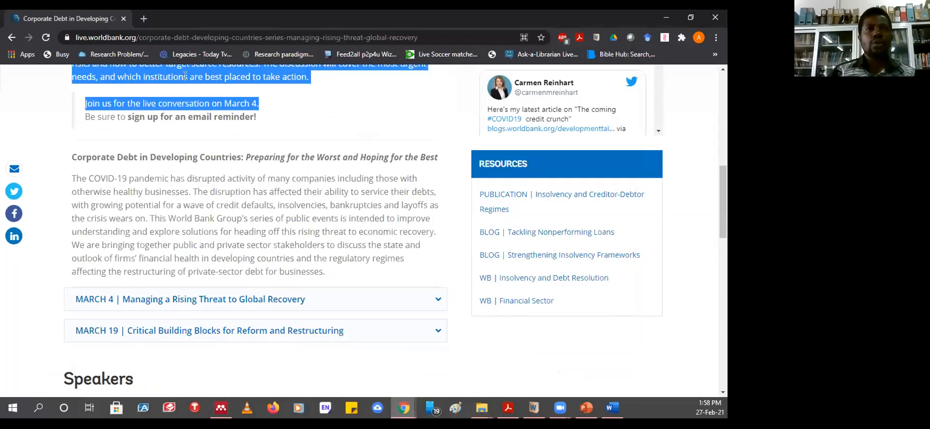
click(140, 35)
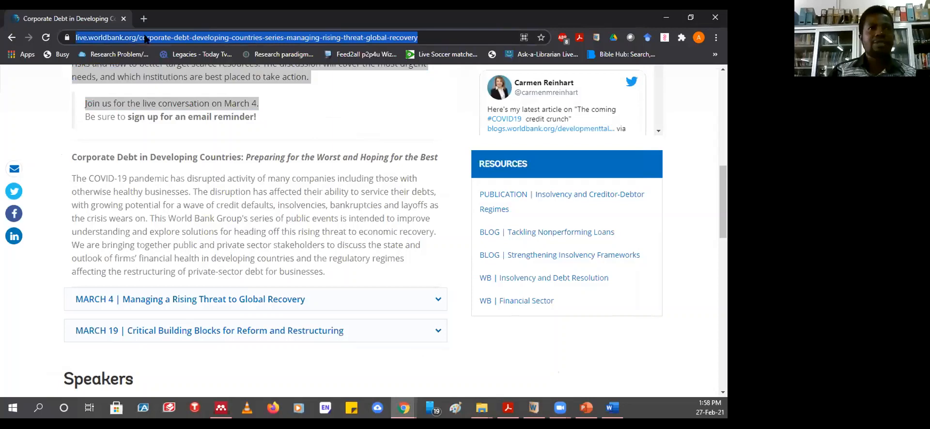
right_click(145, 35)
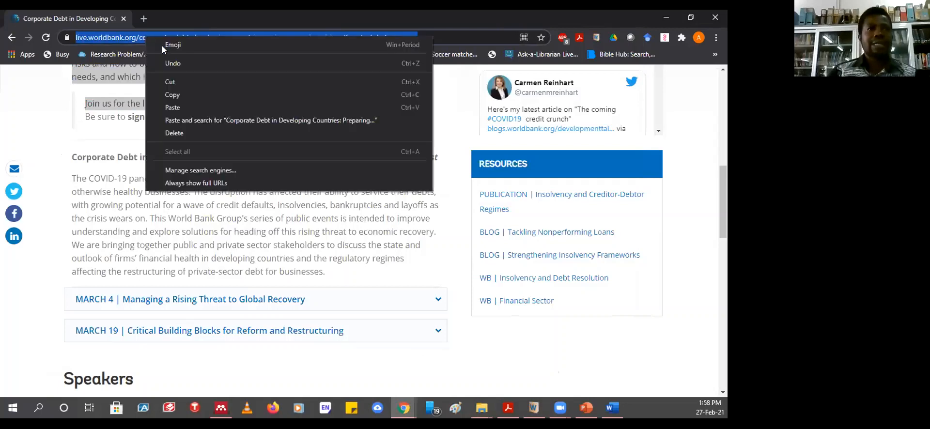
click(175, 95)
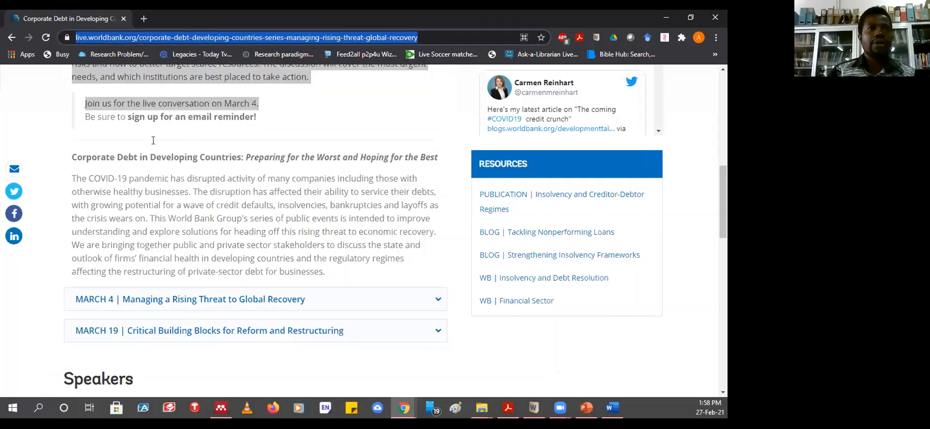
click(224, 412)
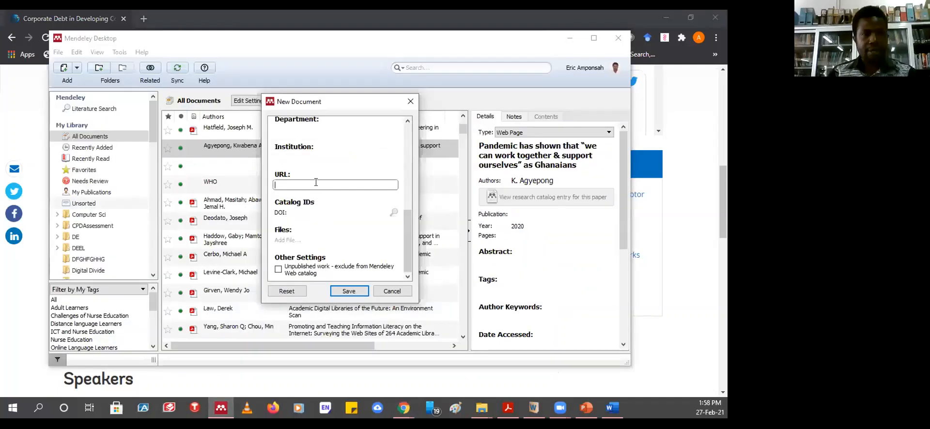
- Paste the World Bank event page address into the entry's URL field
key(ctrl+v)
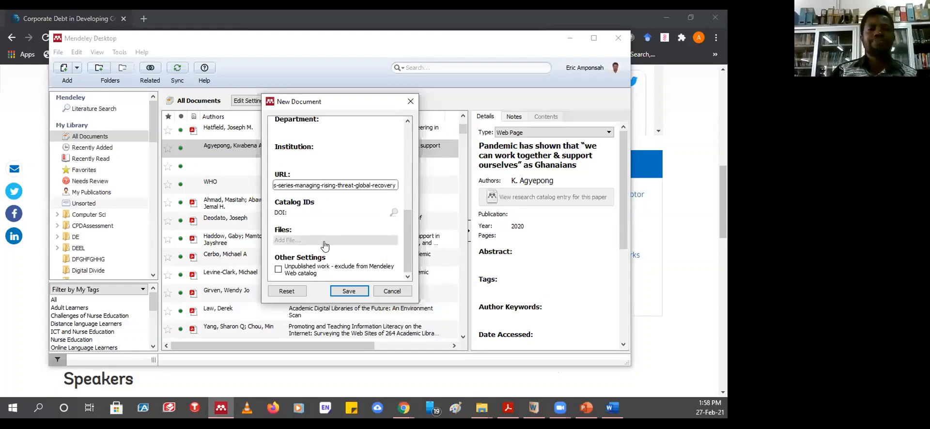
click(294, 213)
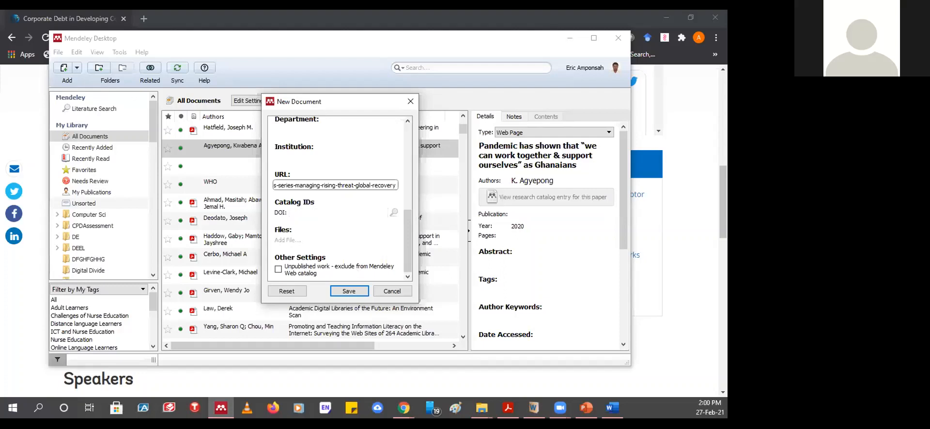
key(alt+Tab)
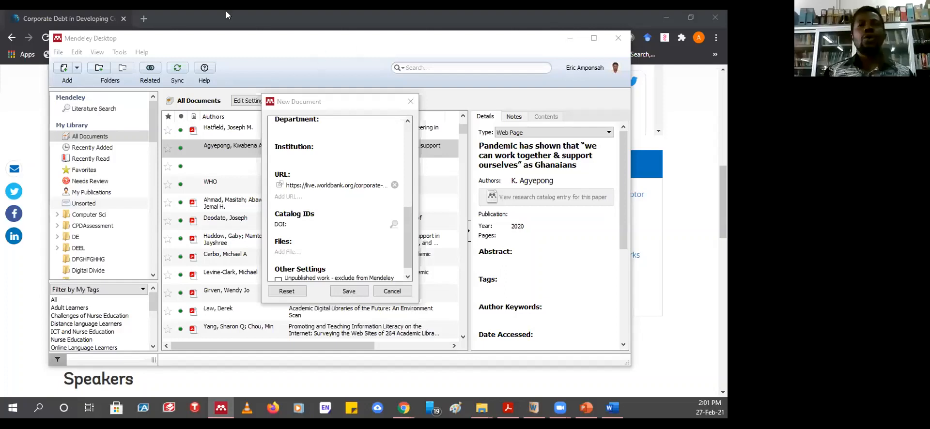
click(295, 224)
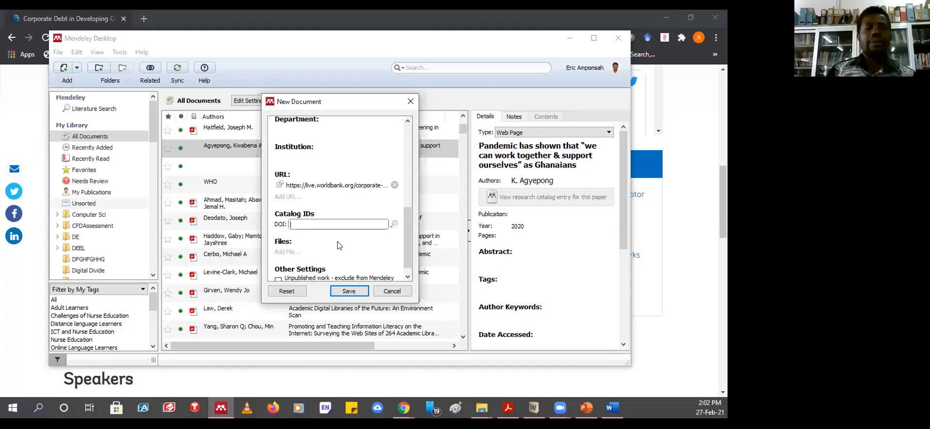
click(406, 248)
drag(405, 251, 405, 266)
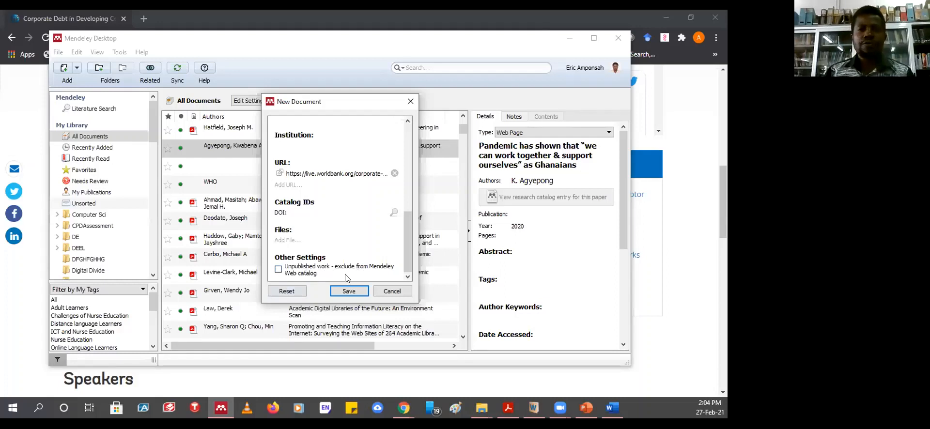
- Tick 'Unpublished work - exclude from Mendeley Web catalog', then bring the Corporate Debt page forward
click(278, 270)
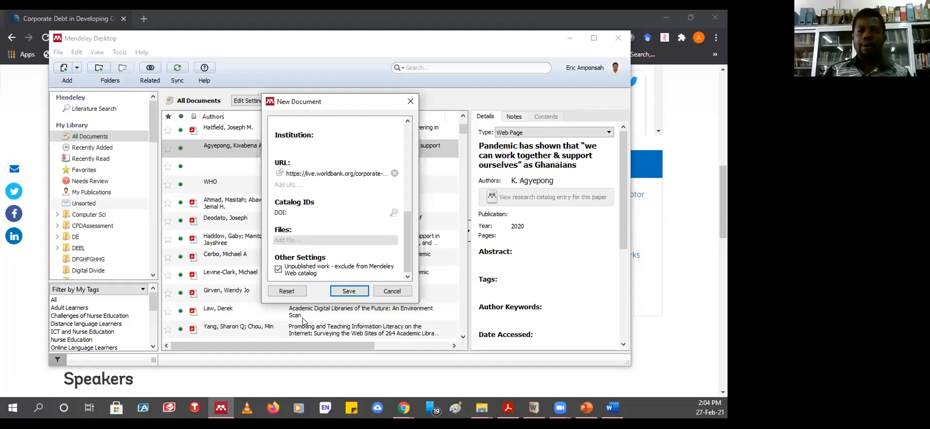
mouse_move(483, 400)
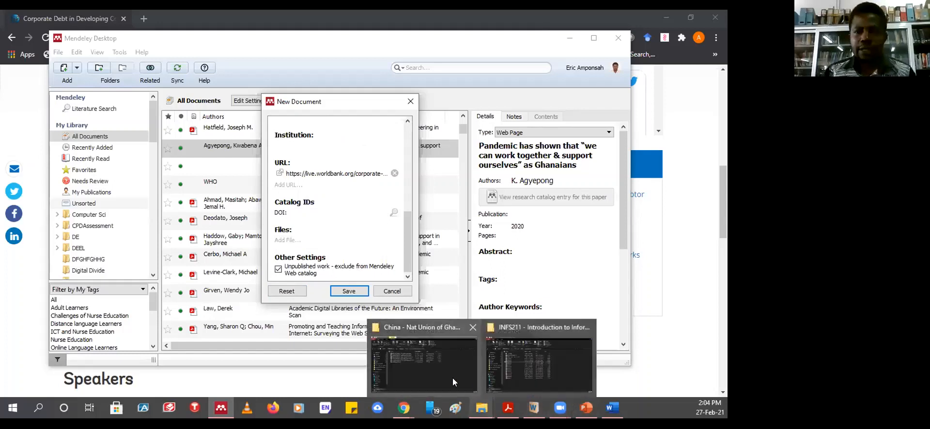
mouse_move(406, 401)
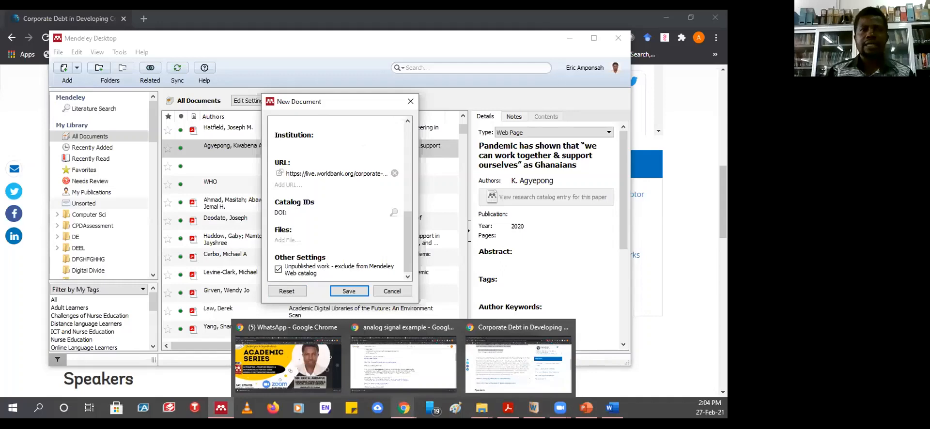
click(530, 381)
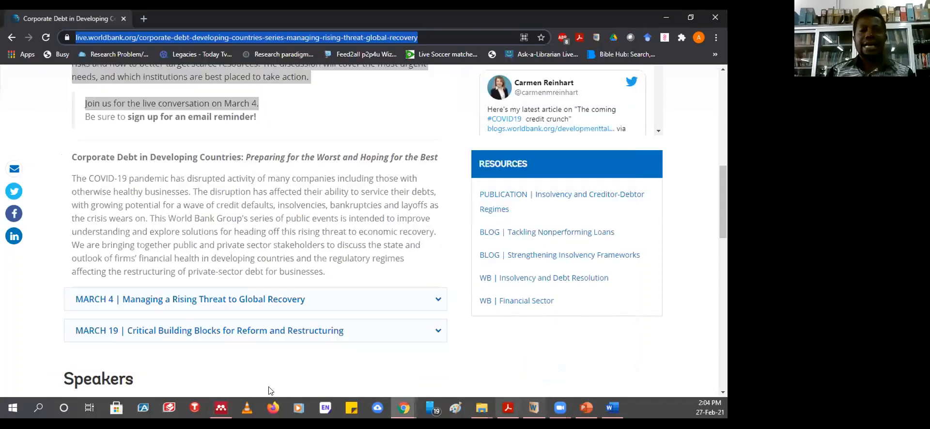
click(223, 411)
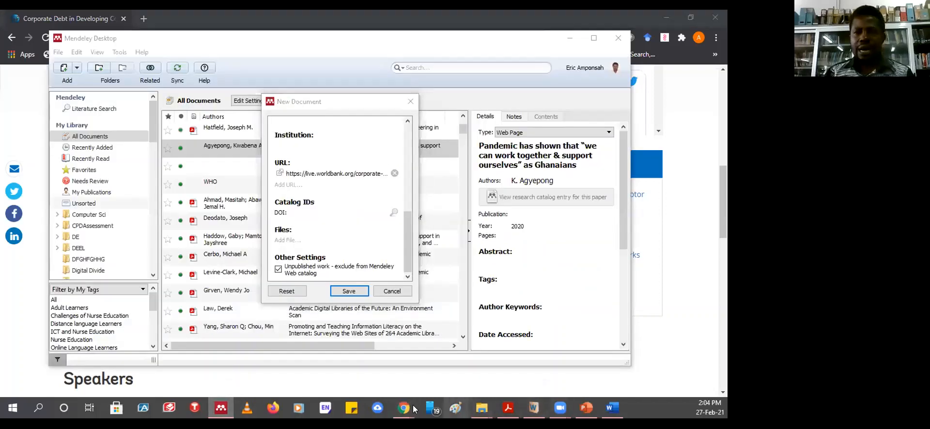
mouse_move(404, 408)
click(482, 377)
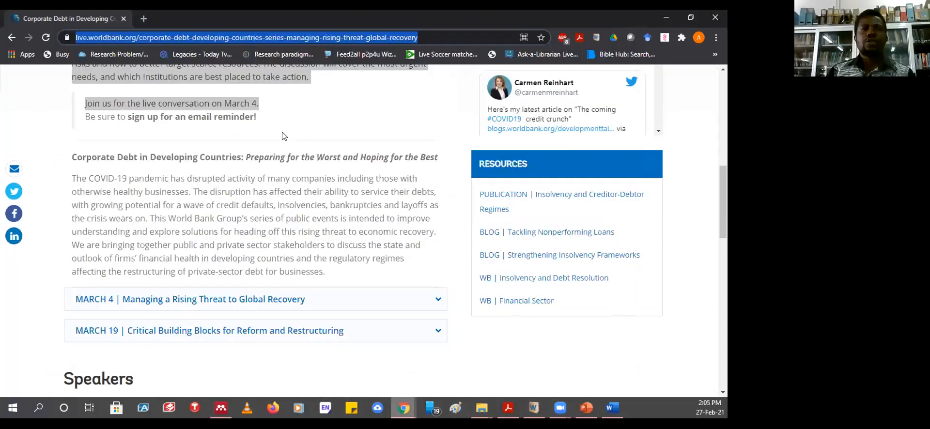
- Scroll back to the top of the World Bank Live event page and clear the existing selection
scroll(297, 236, up, 2)
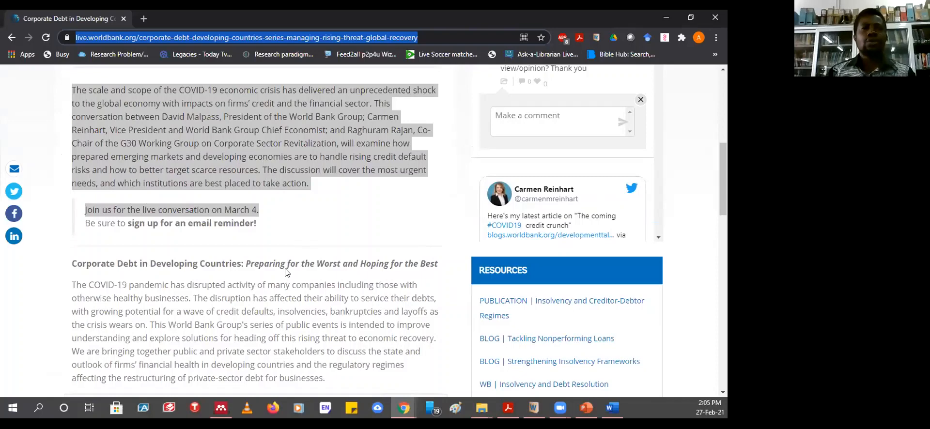
scroll(306, 251, up, 2)
scroll(306, 251, up, 1)
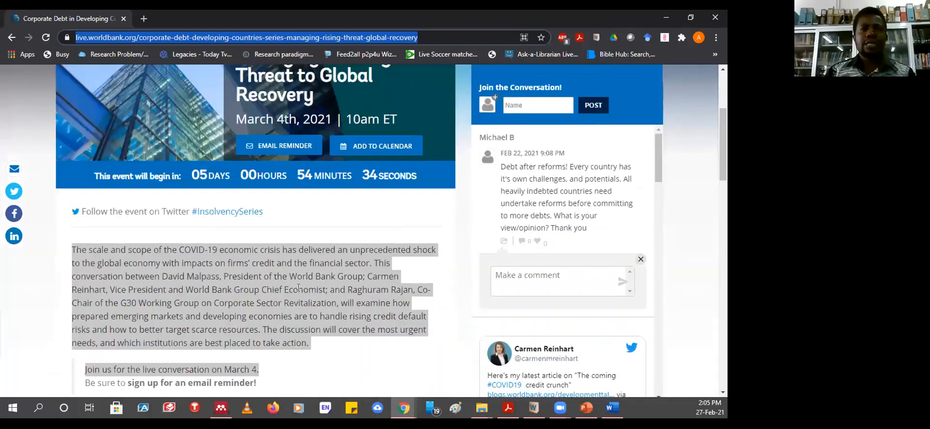
click(296, 259)
scroll(296, 259, up, 3)
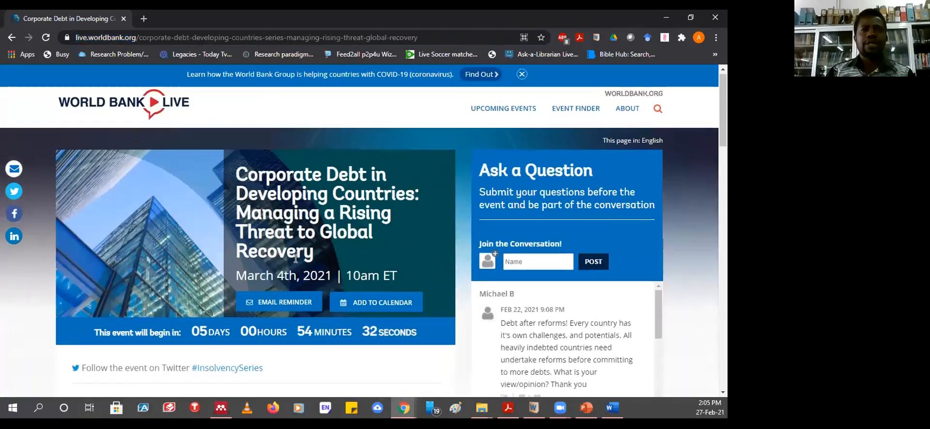
scroll(309, 369, down, 1)
scroll(308, 361, down, 3)
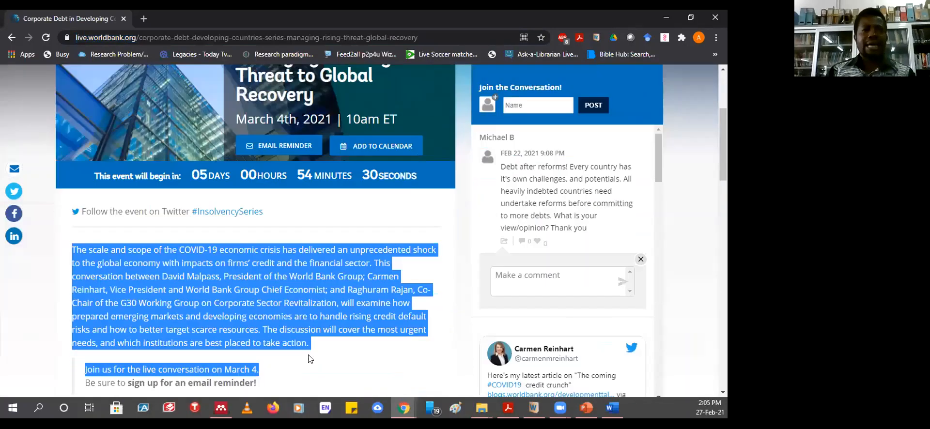
scroll(307, 334, down, 6)
scroll(308, 300, up, 1)
scroll(309, 284, up, 9)
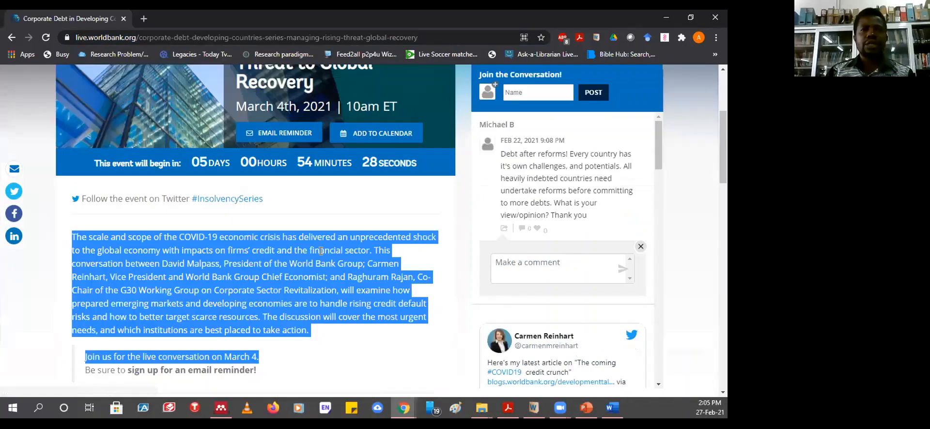
click(320, 248)
scroll(315, 247, up, 2)
scroll(44, 157, up, 2)
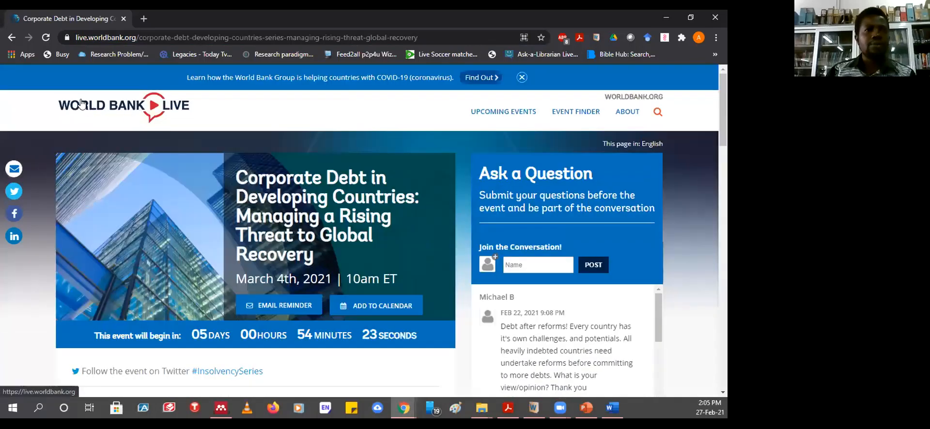
- Select the event text from 'Follow the event on Twitter' through the series description paragraphs
drag(56, 106, 344, 281)
scroll(343, 277, down, 6)
scroll(351, 218, up, 3)
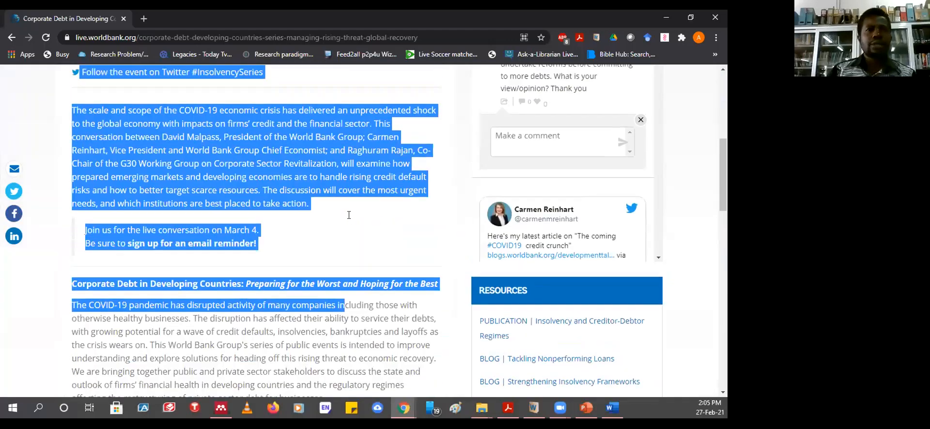
click(311, 221)
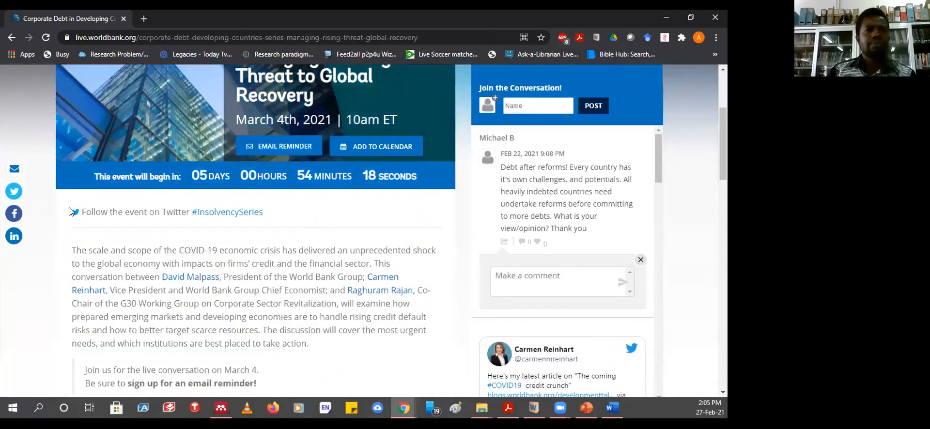
drag(80, 212, 388, 220)
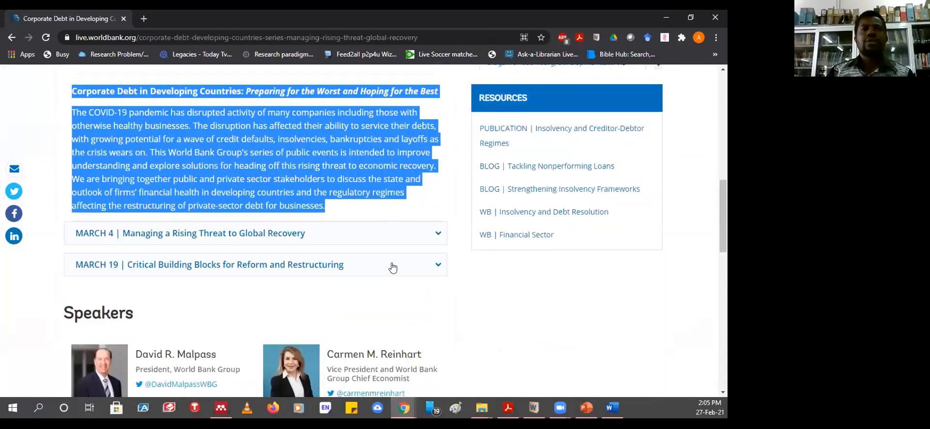
scroll(390, 266, up, 4)
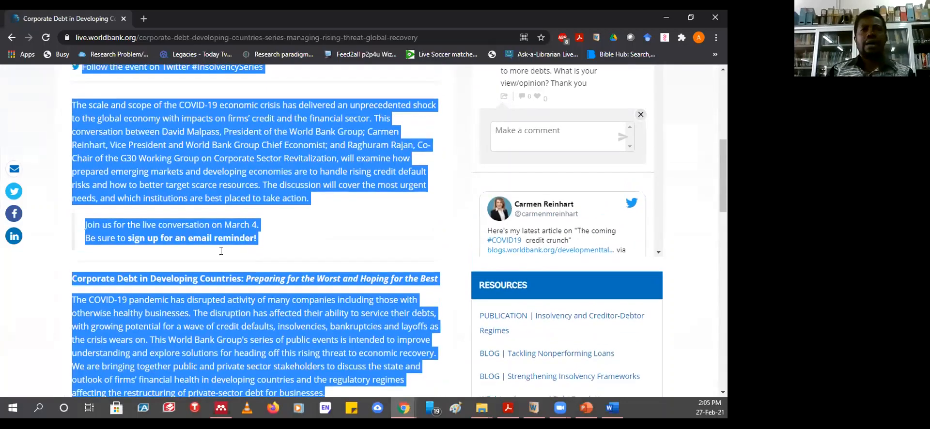
scroll(245, 244, up, 3)
- Print the selected event text with the destination set to Save as PDF
right_click(245, 244)
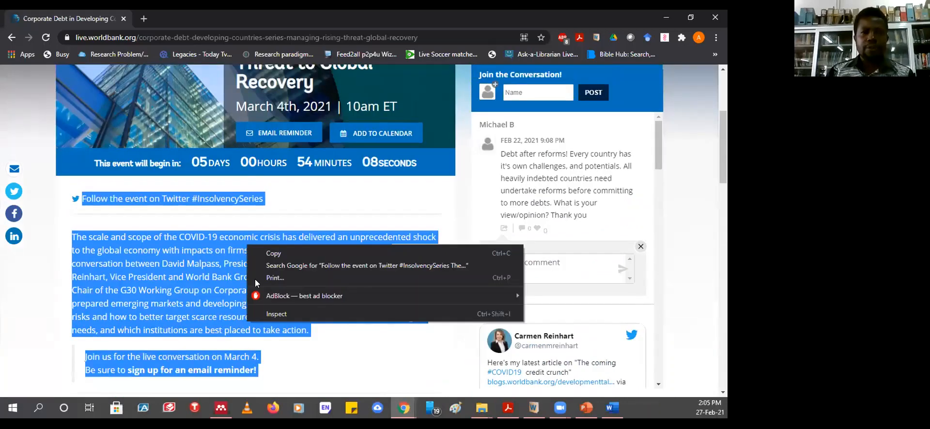
click(269, 277)
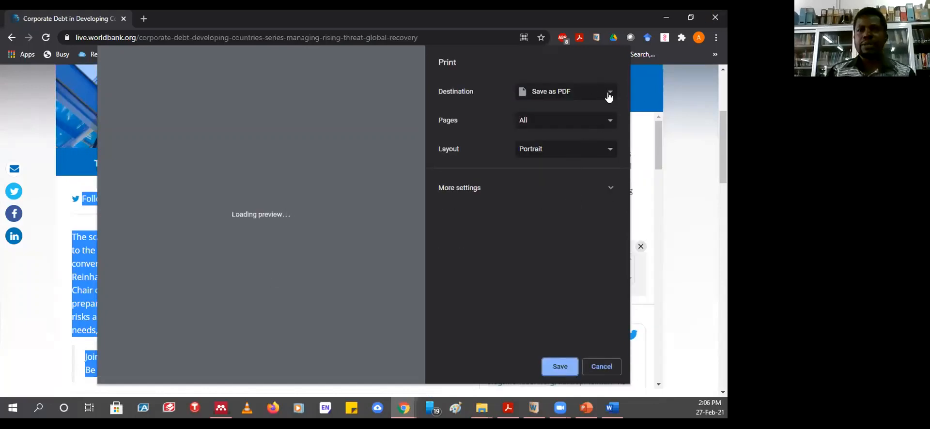
click(609, 96)
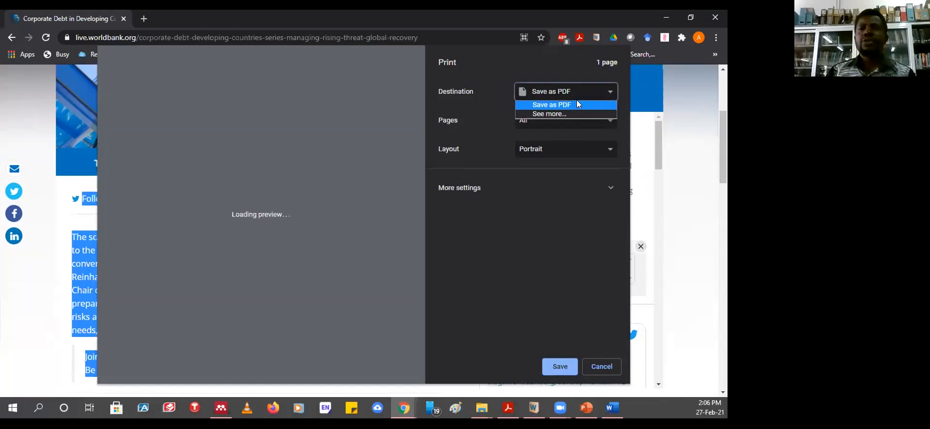
click(544, 107)
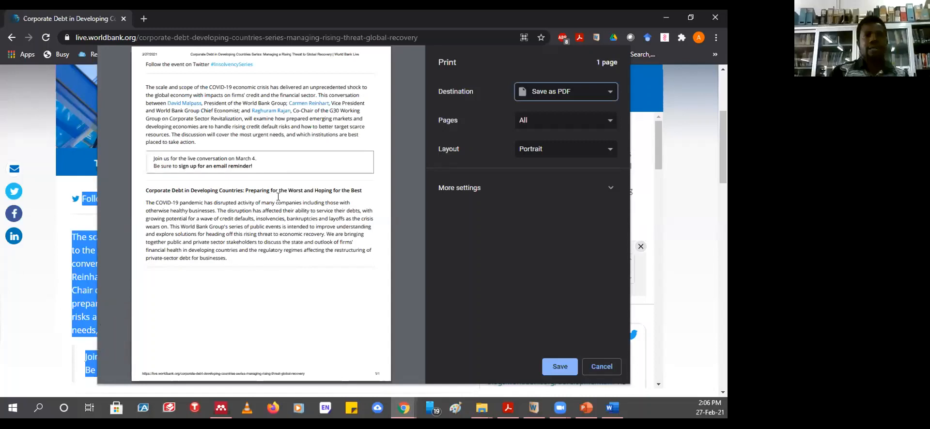
click(560, 367)
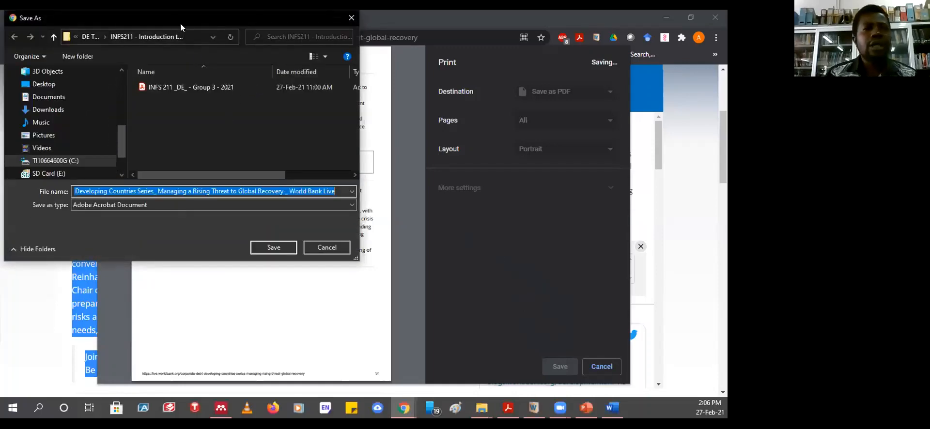
- Save the Corporate Debt in Developing Countries PDF to the Desktop under its suggested file name
drag(180, 22, 304, 103)
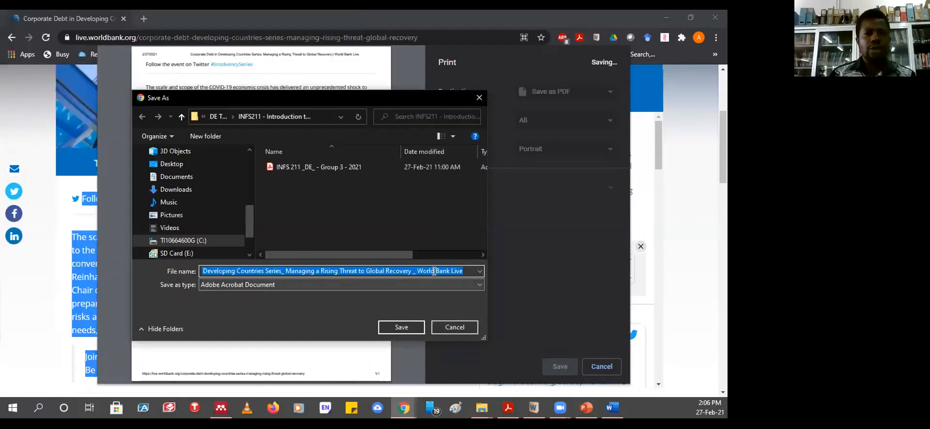
click(468, 270)
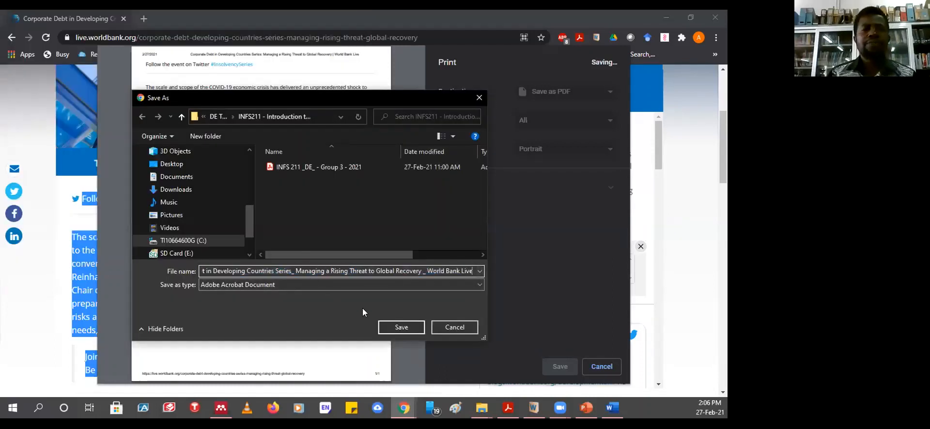
drag(214, 268, 166, 267)
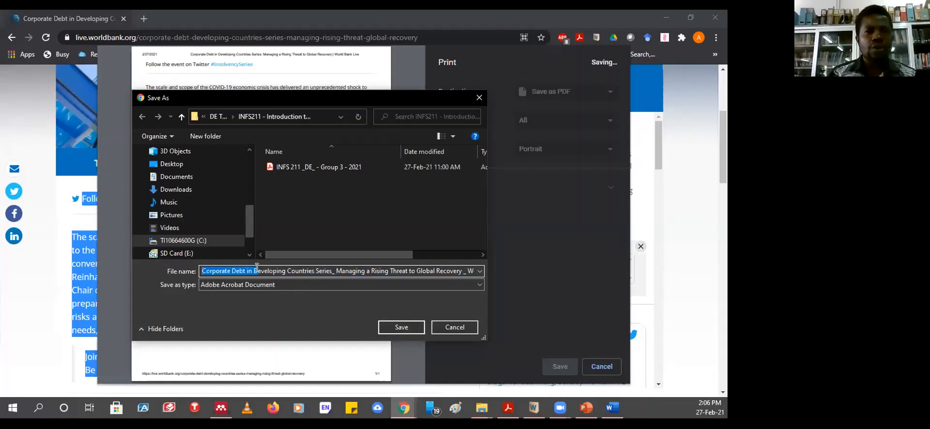
drag(257, 268, 260, 269)
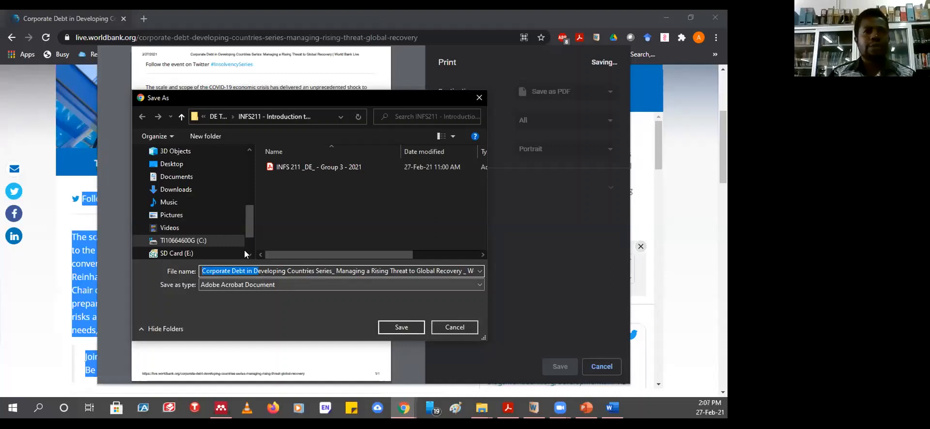
click(174, 165)
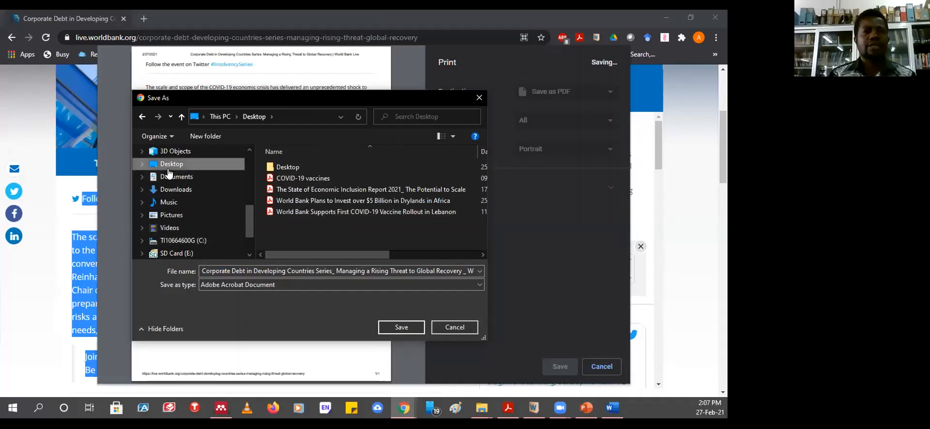
click(401, 327)
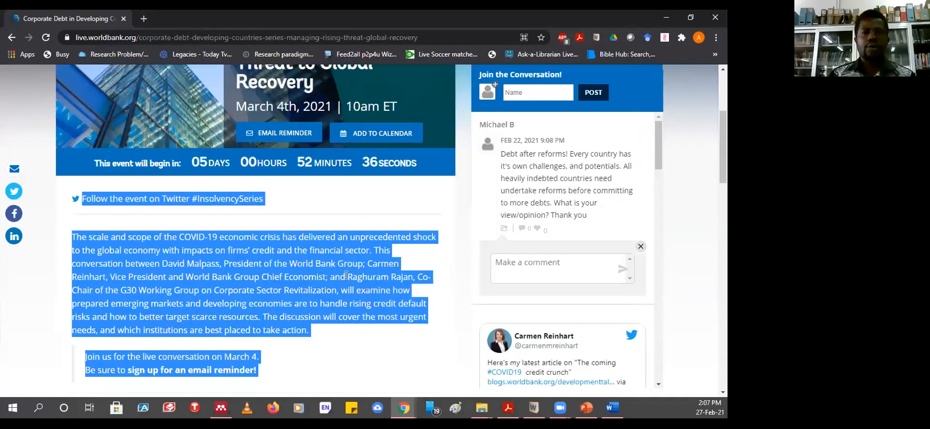
- Clear the text selection on the World Bank event page and scroll back up
scroll(346, 289, down, 4)
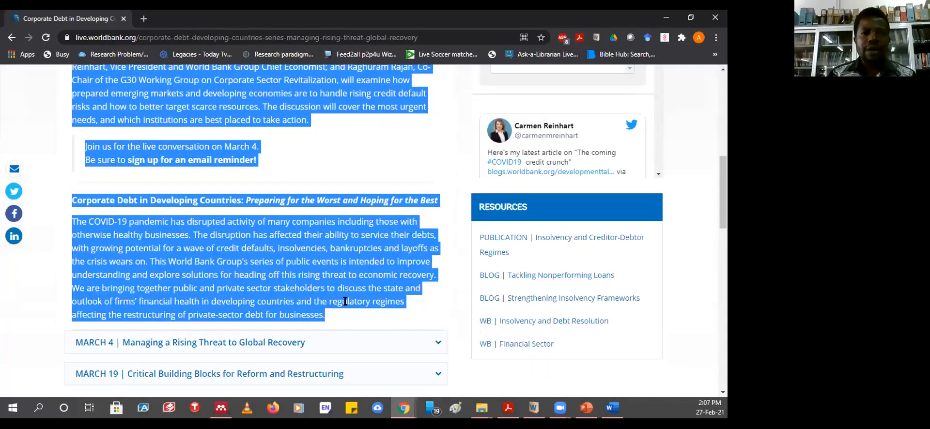
scroll(347, 297, down, 1)
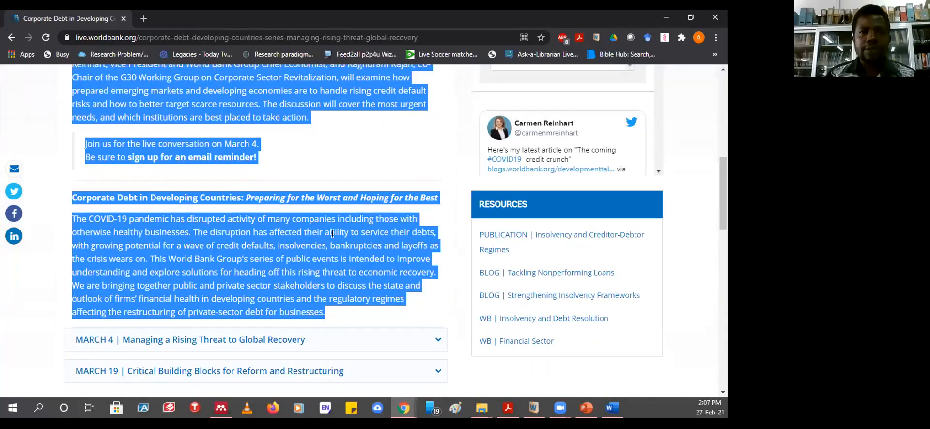
click(443, 262)
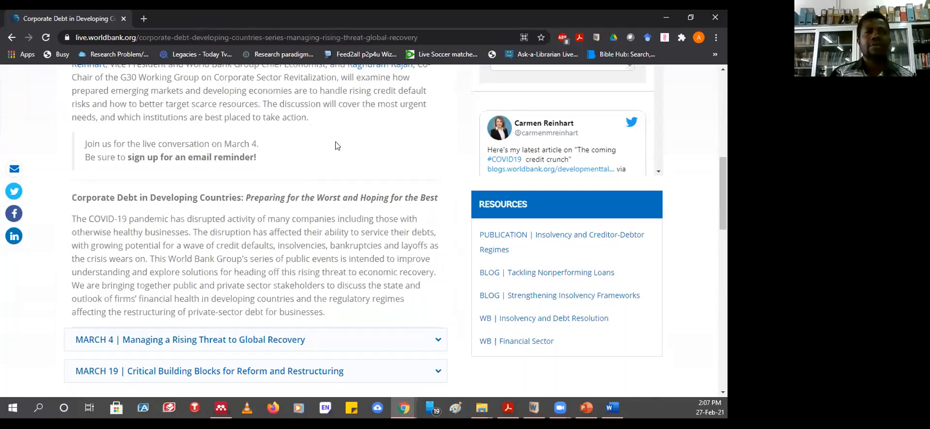
scroll(239, 249, up, 3)
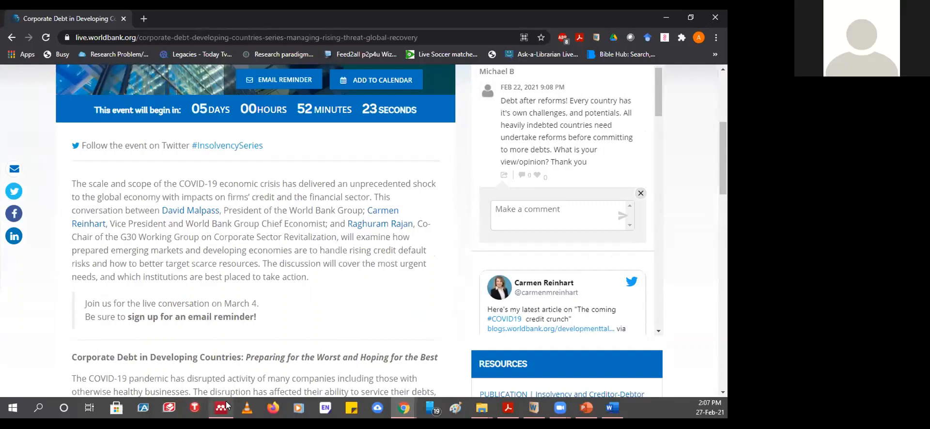
mouse_move(222, 410)
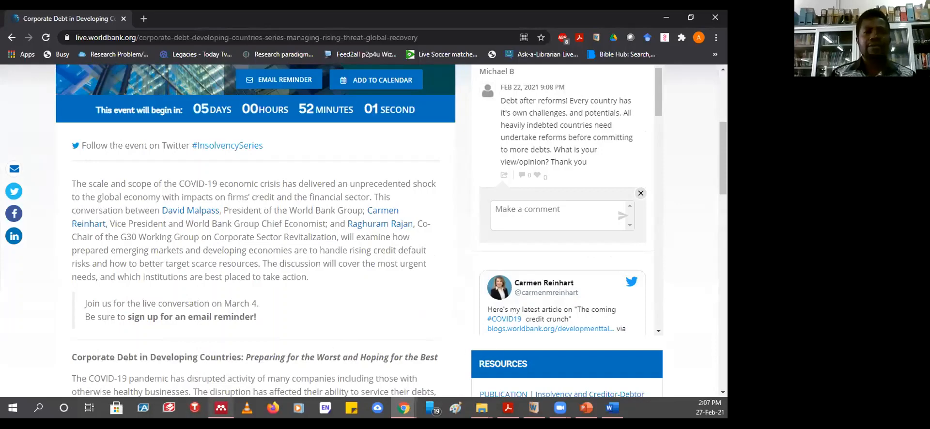
- Attach the Corporate Debt PDF to the new World Bank 2021 web page reference and save it
click(221, 408)
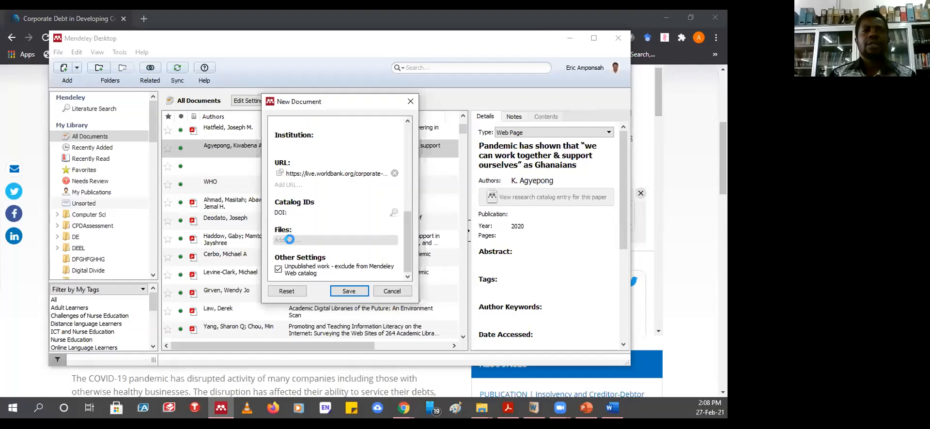
click(289, 242)
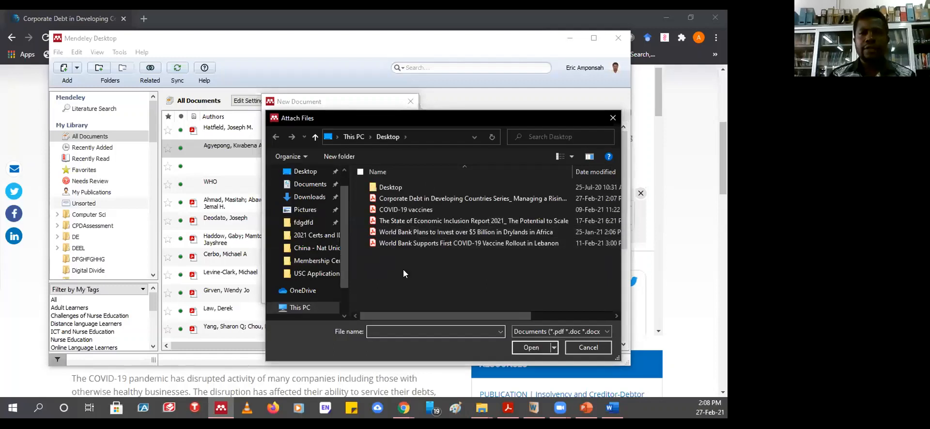
click(423, 199)
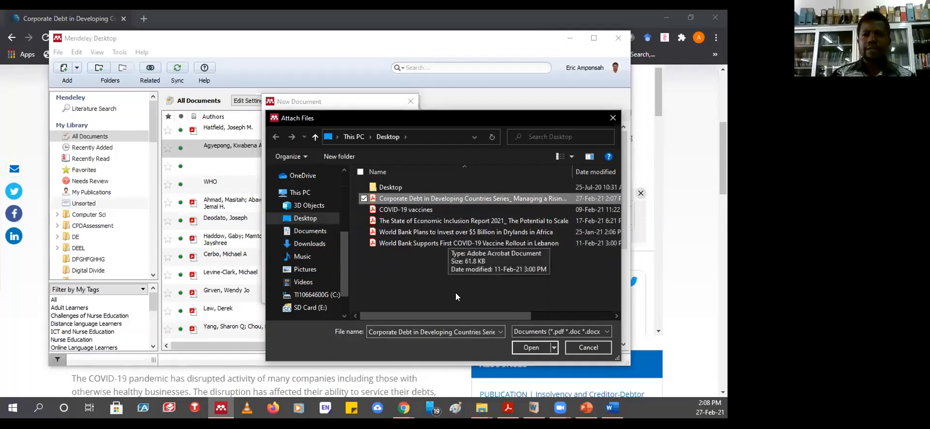
click(529, 348)
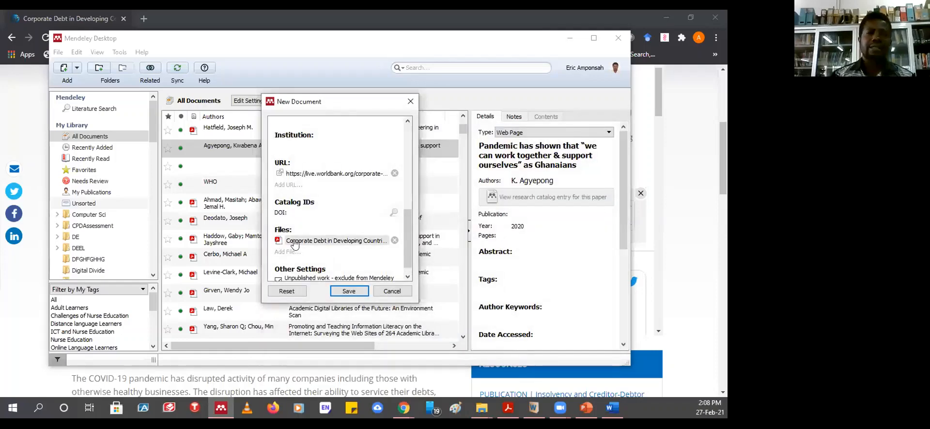
click(346, 293)
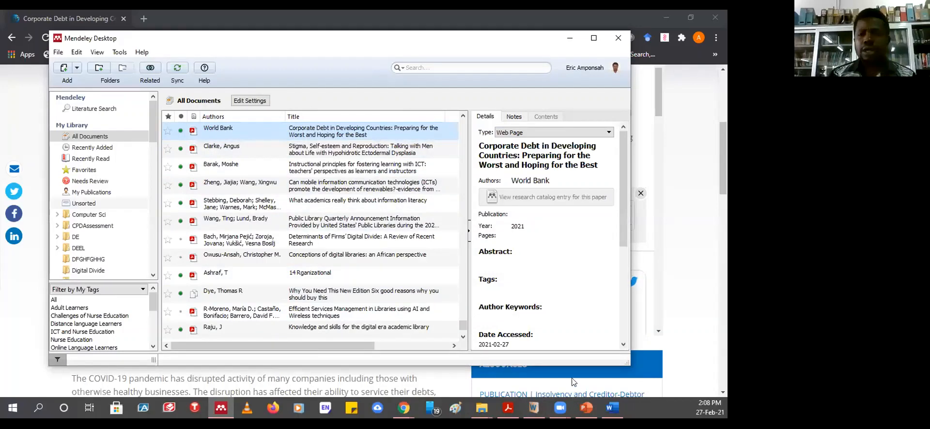
click(612, 409)
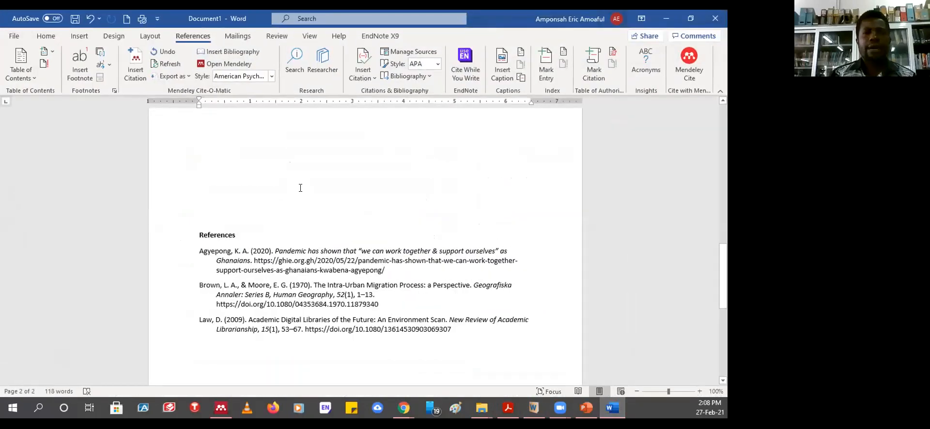
scroll(301, 188, up, 12)
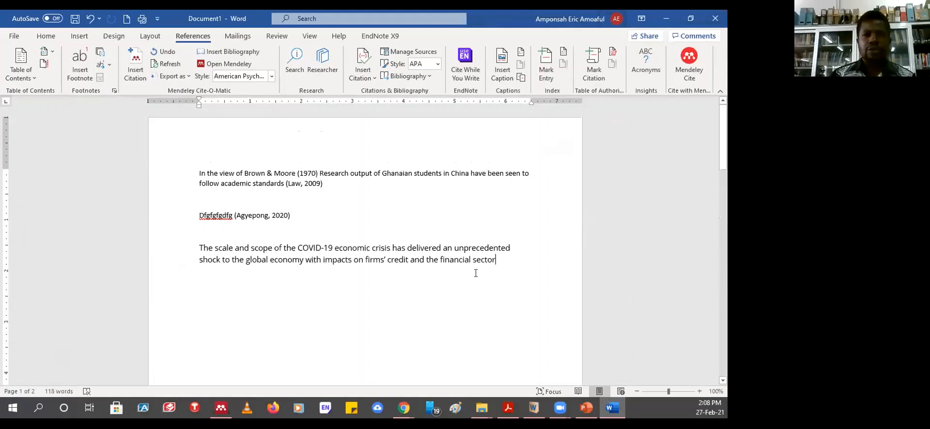
click(422, 231)
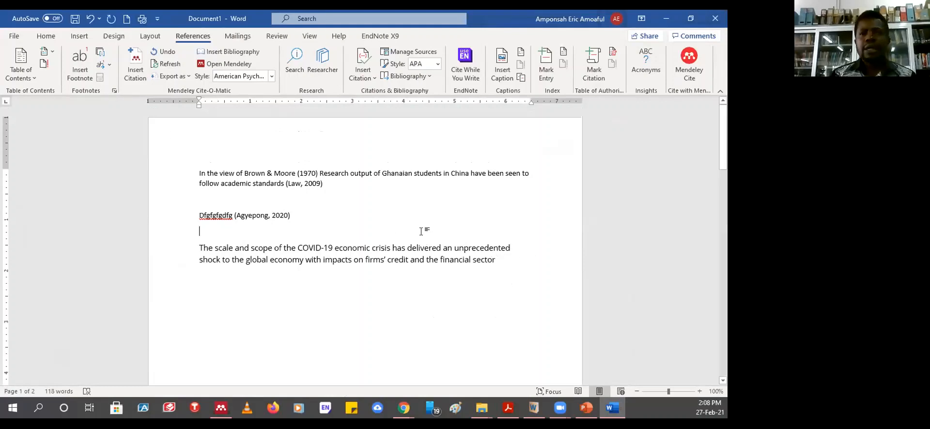
click(46, 37)
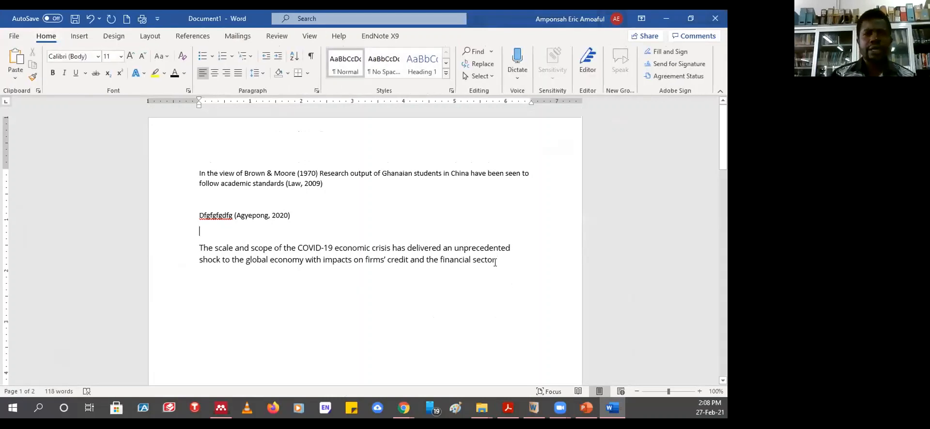
click(500, 259)
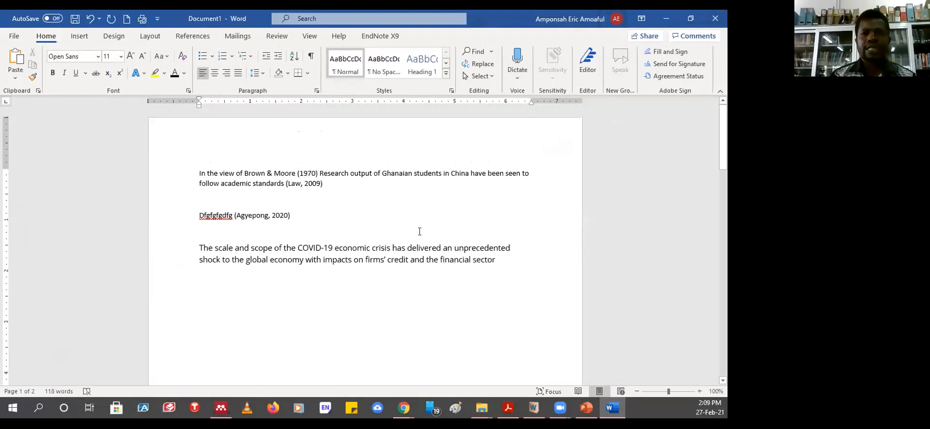
drag(499, 260, 191, 243)
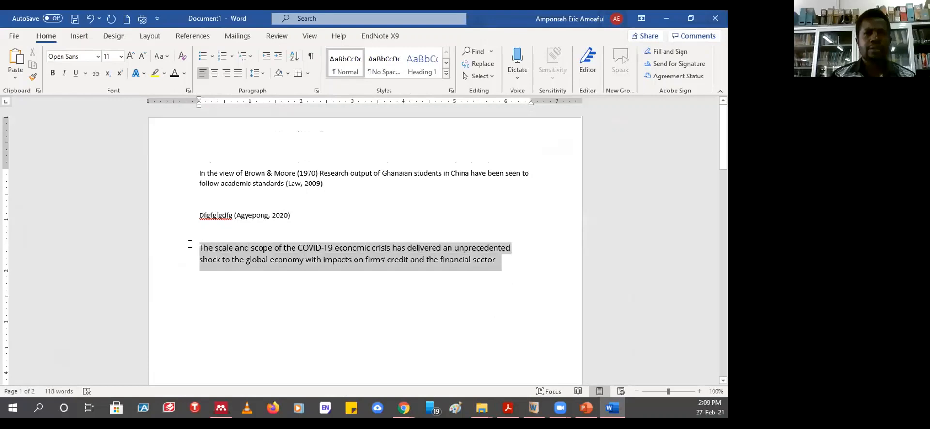
click(499, 260)
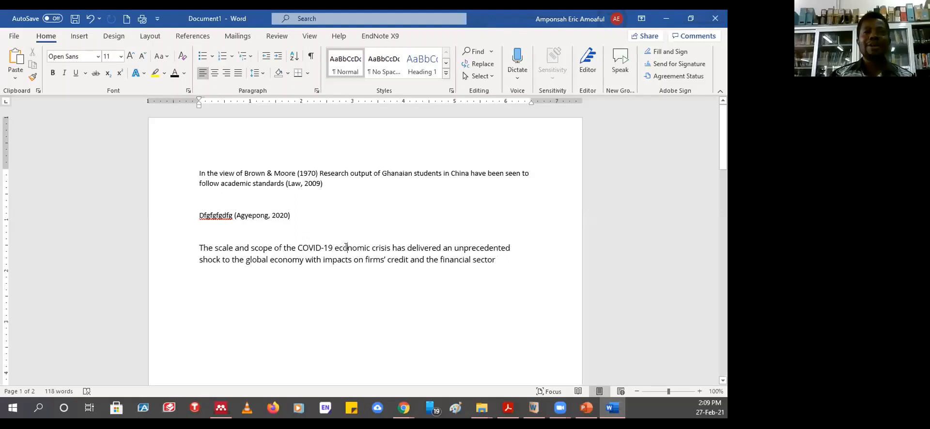
click(347, 247)
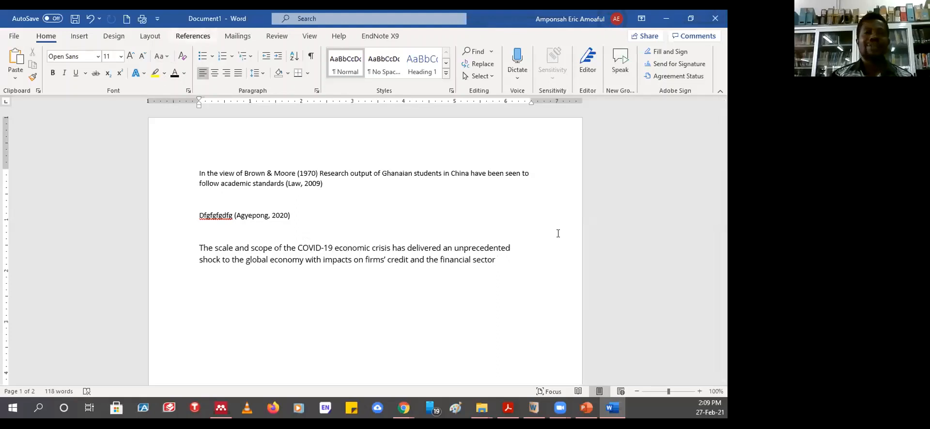
click(505, 261)
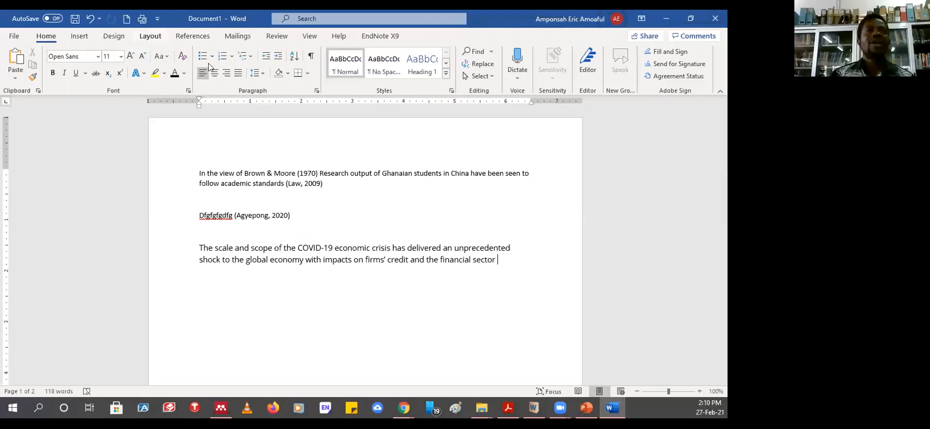
click(190, 38)
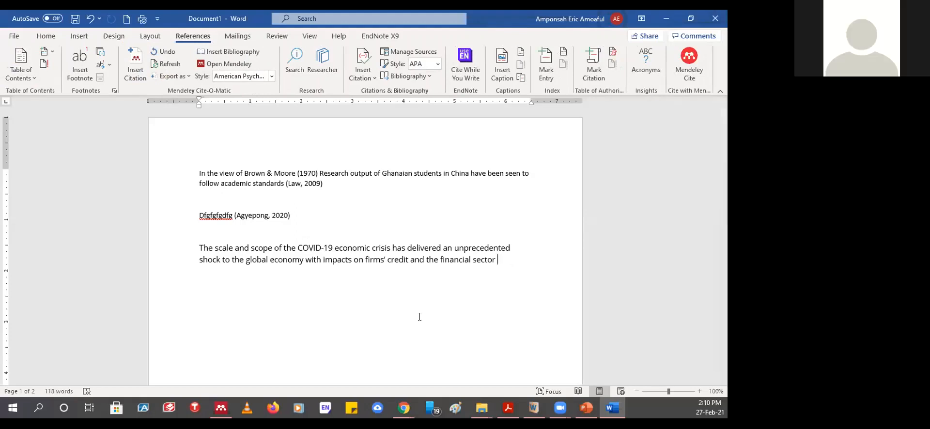
- Cite the World Bank entry from Mendeley after the COVID-19 sentence as (World Bank, 2021)
click(135, 70)
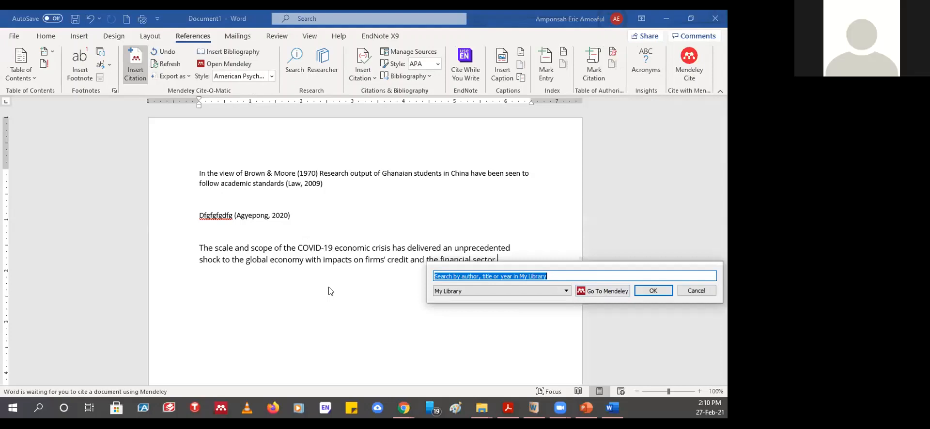
click(601, 291)
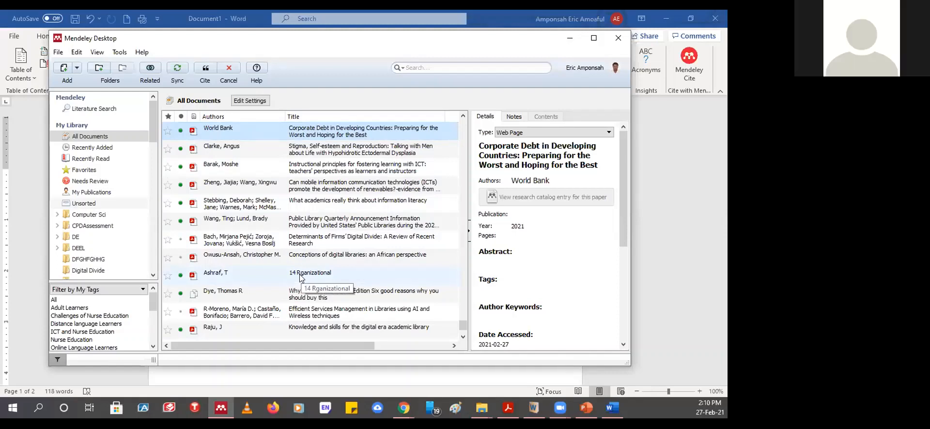
click(205, 70)
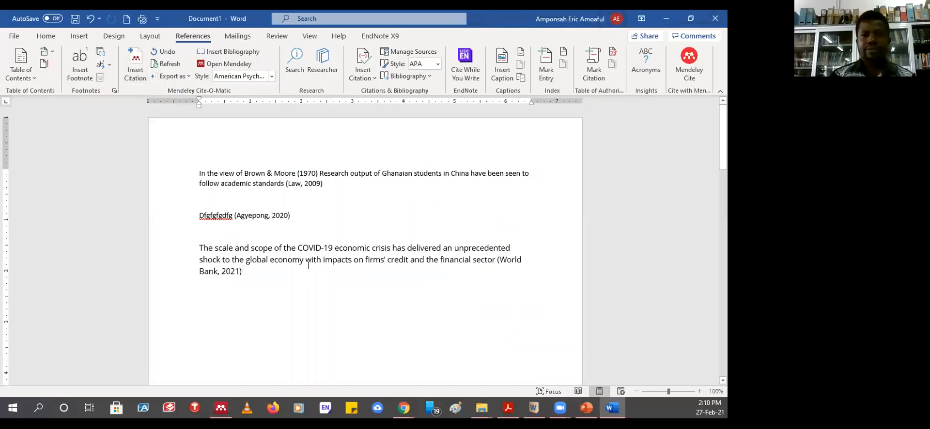
click(509, 259)
scroll(385, 238, down, 18)
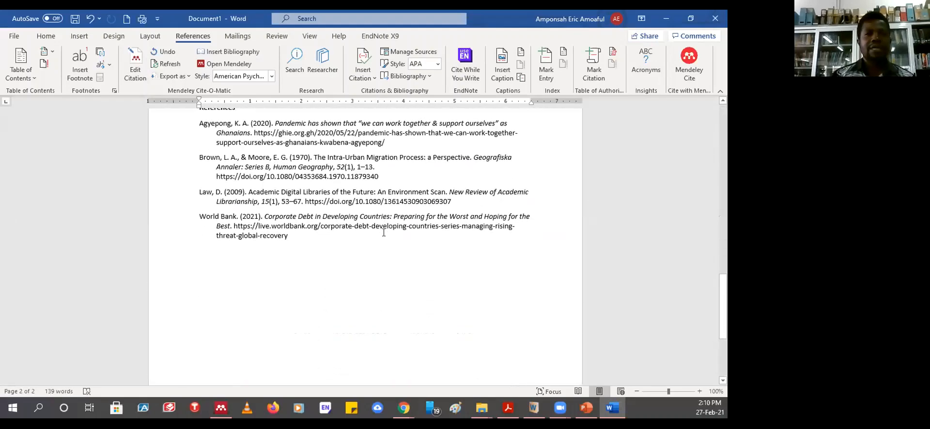
scroll(384, 228, up, 3)
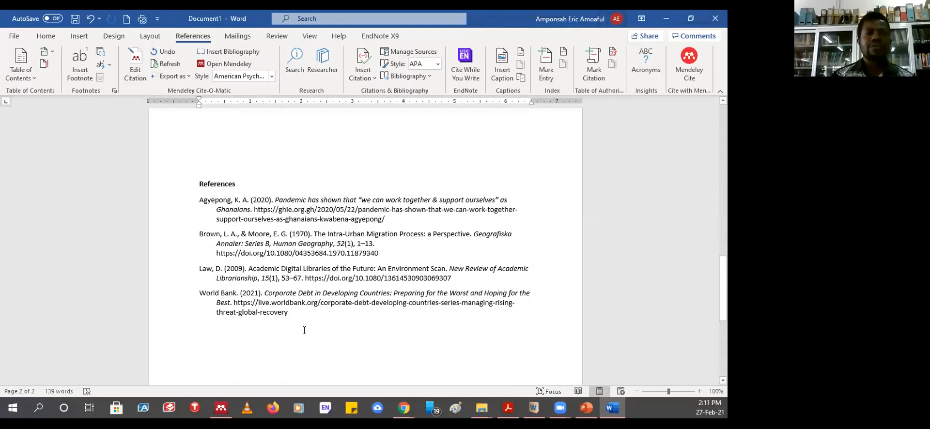
scroll(297, 242, up, 3)
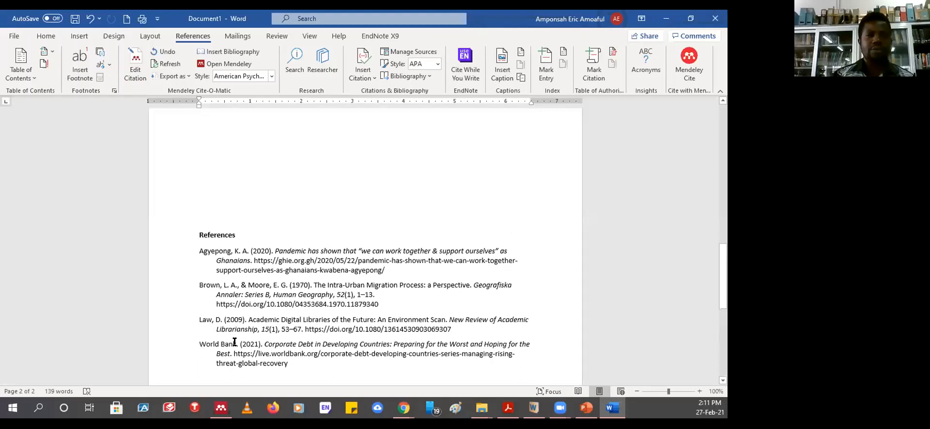
drag(235, 342, 199, 344)
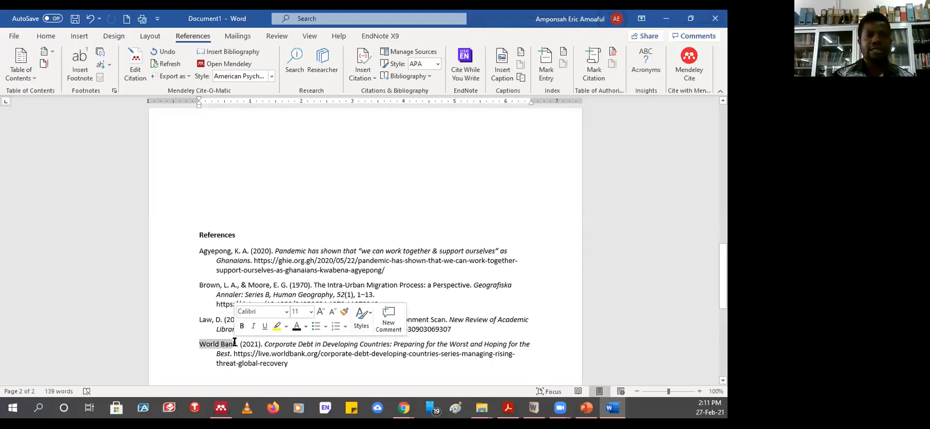
click(205, 272)
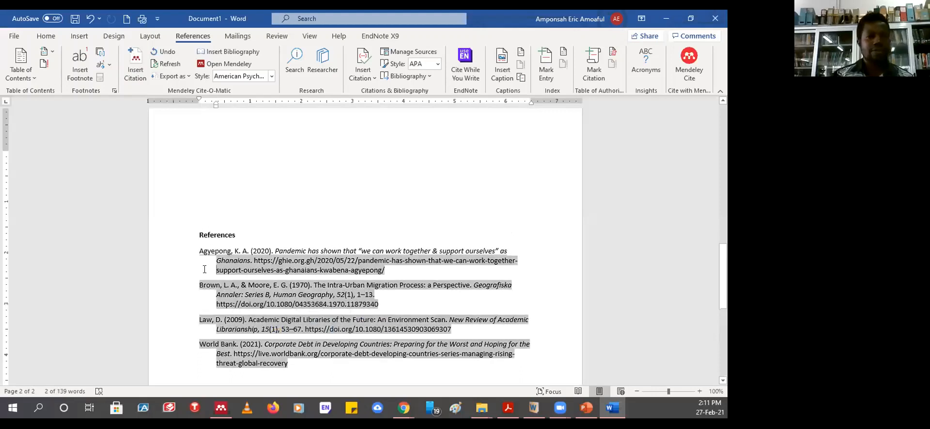
click(537, 274)
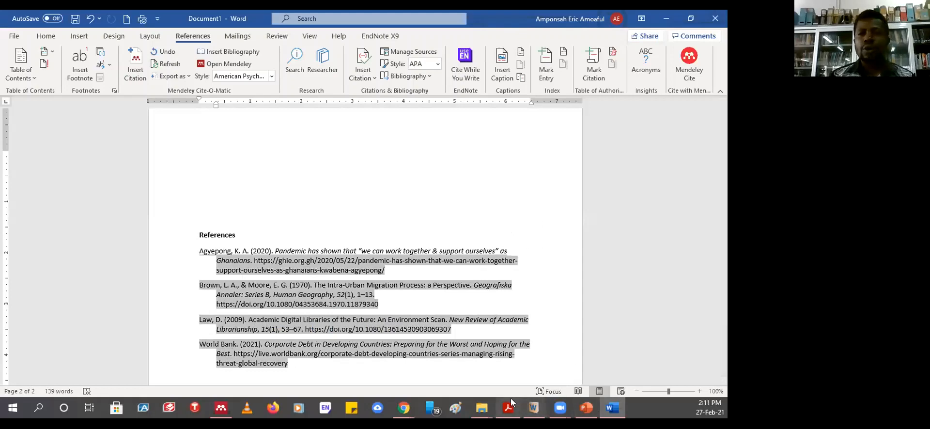
- Bring Mendeley Desktop forward, maximize it, and show the Add menu's new-reference options
click(221, 408)
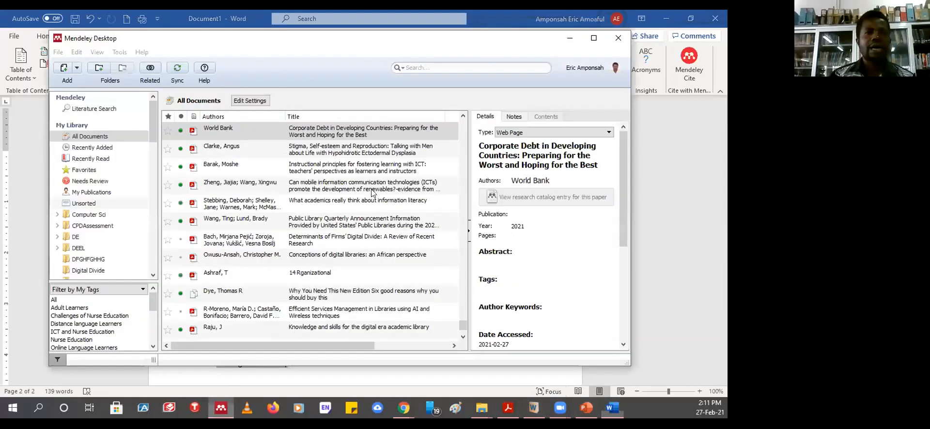
click(594, 39)
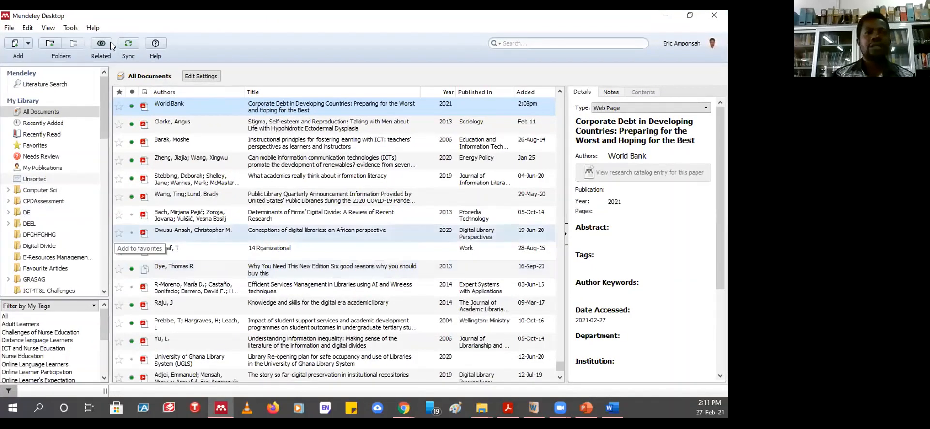
click(28, 43)
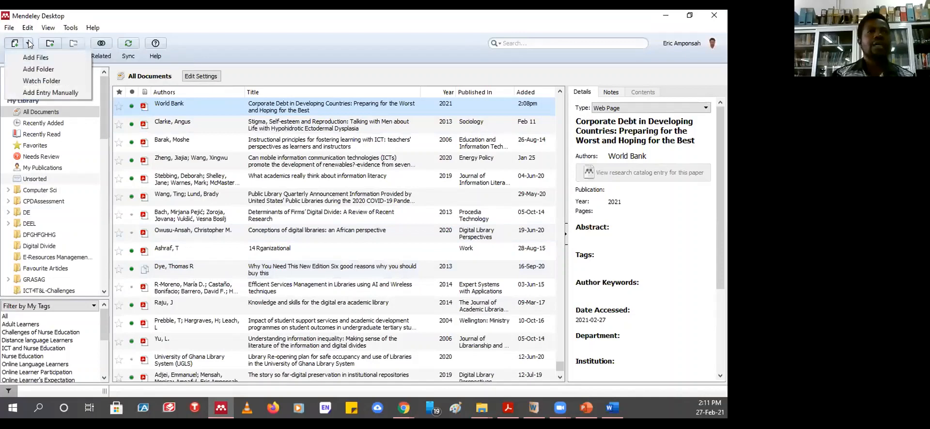
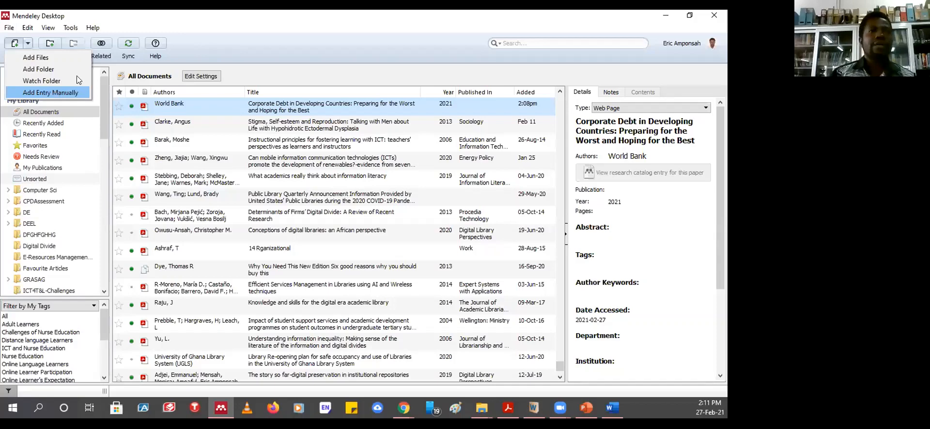
- Close the Add menu without choosing an option, leaving All Documents in view
click(222, 28)
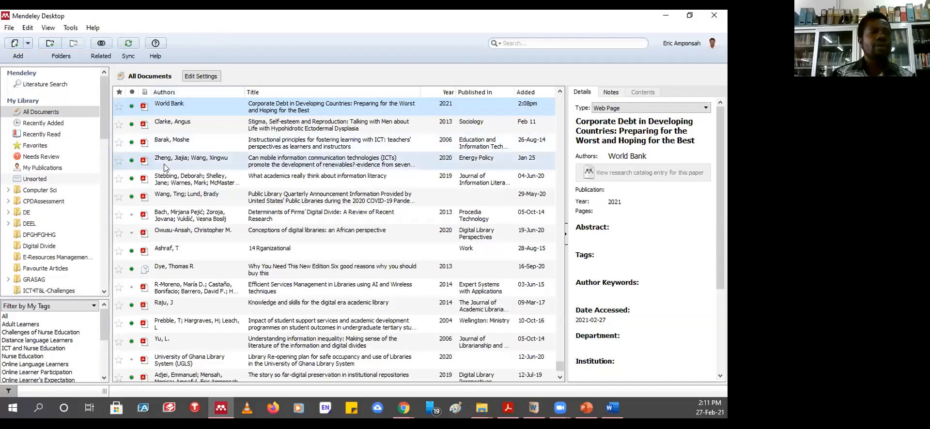
- Scroll the folder tree, view the DFGHFGHHG and E-Resources folders, then expand DEEL
drag(102, 117, 348, 148)
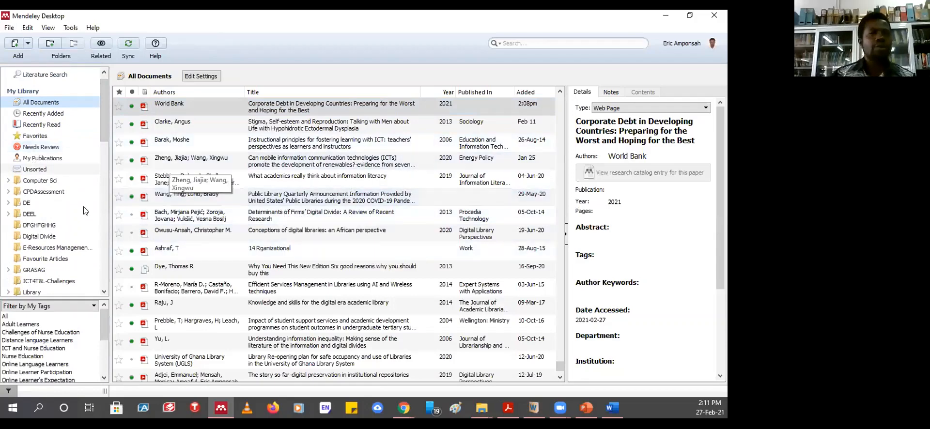
drag(101, 115, 109, 157)
scroll(44, 213, up, 2)
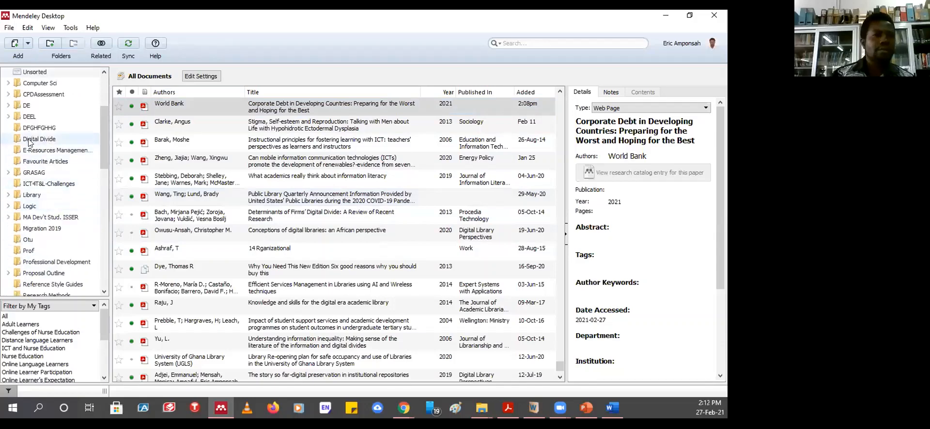
click(25, 129)
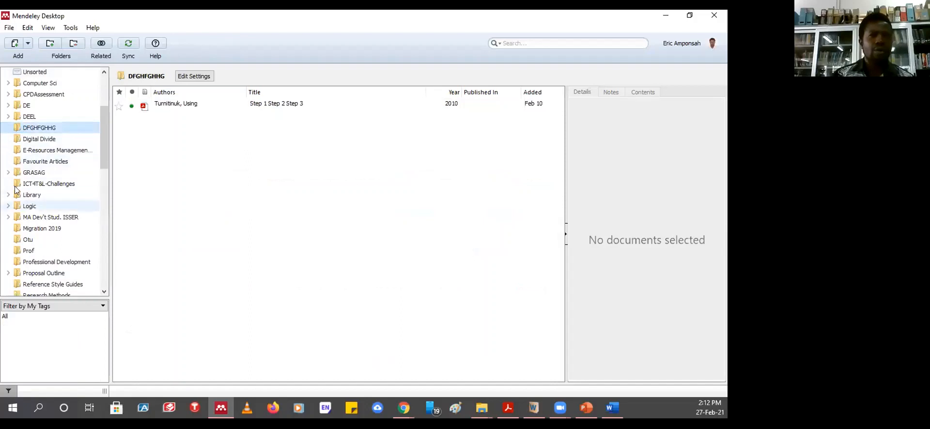
click(39, 153)
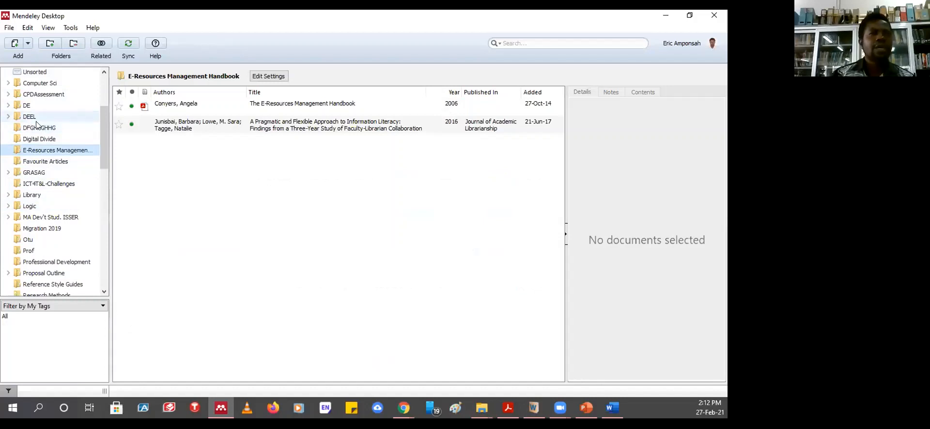
click(7, 119)
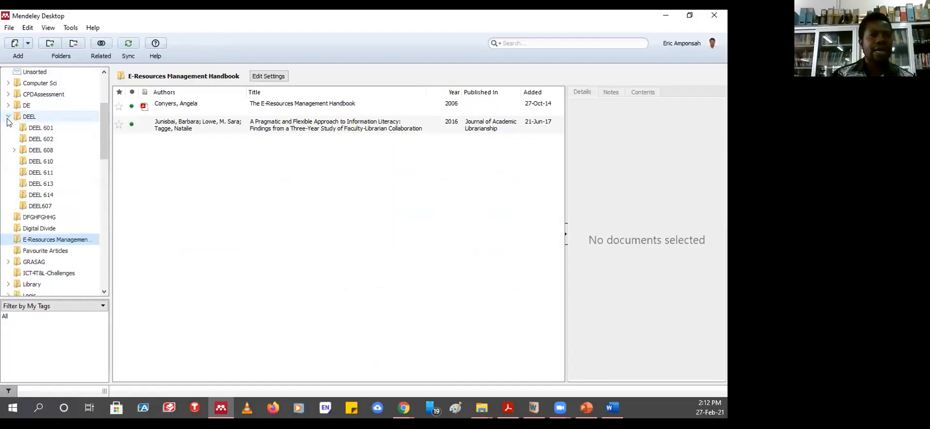
- Step through DEEL 601, 602, 608, 610, 611 and 613, ending on DEEL 613's ten documents
click(44, 130)
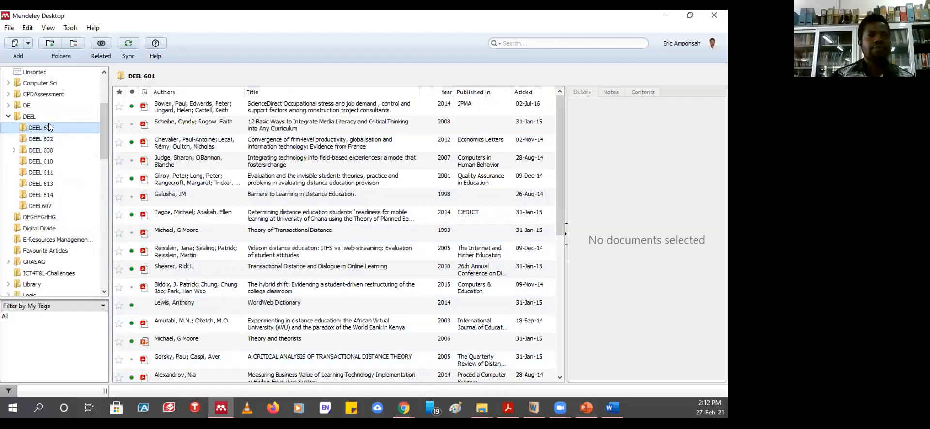
click(39, 142)
click(46, 140)
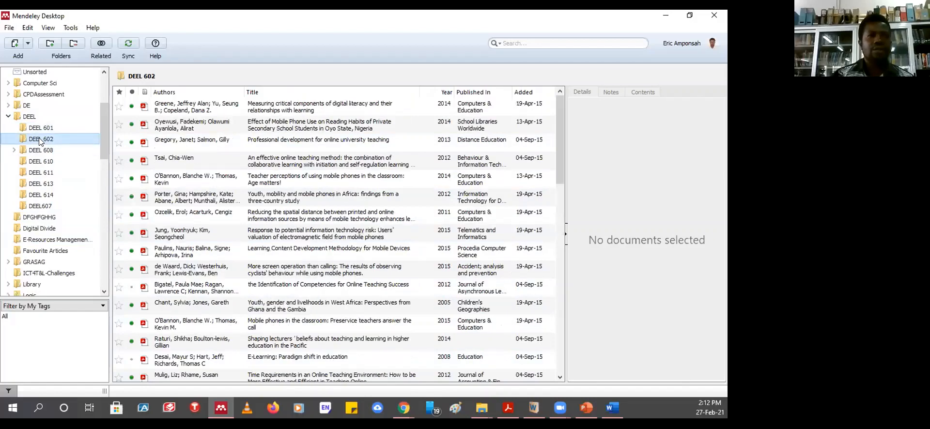
click(49, 150)
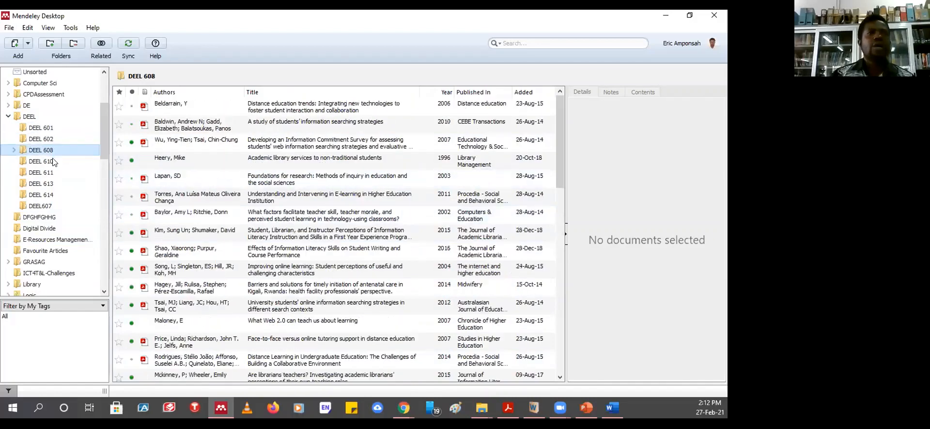
click(53, 161)
click(49, 173)
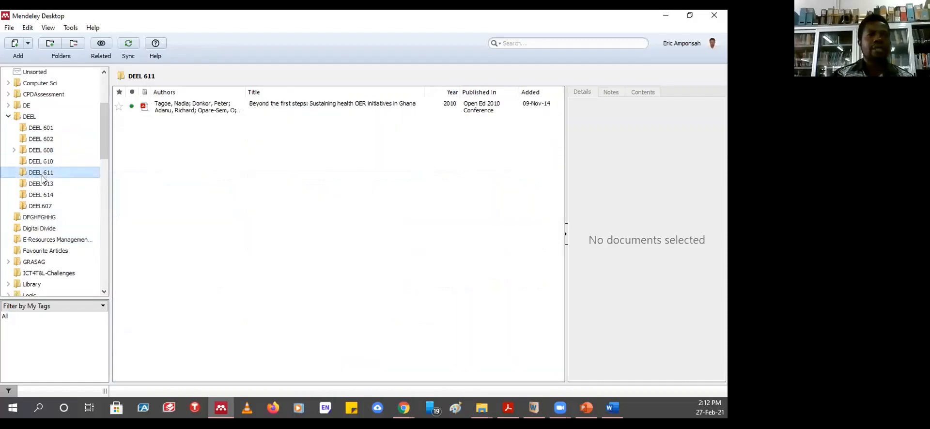
click(44, 183)
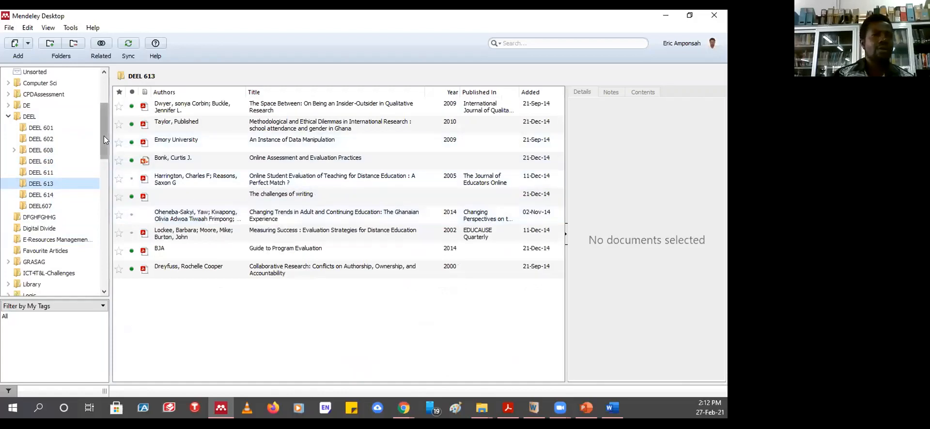
drag(104, 136, 104, 91)
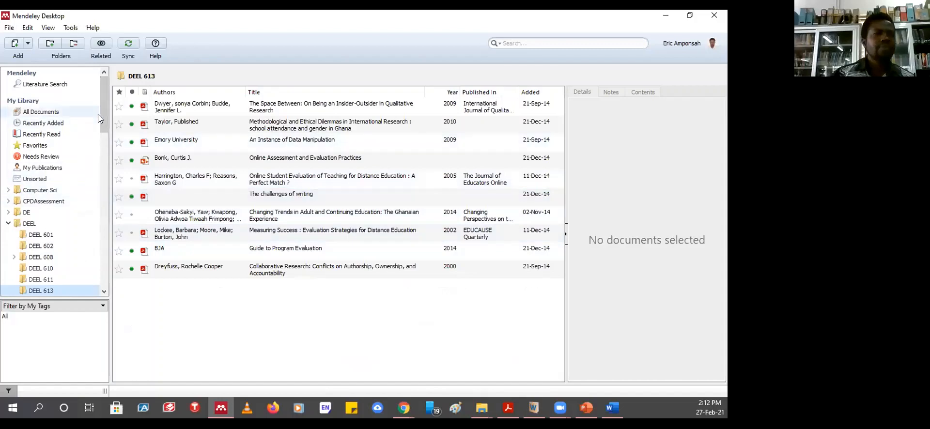
mouse_move(104, 101)
mouse_down()
mouse_move(102, 148)
mouse_move(105, 95)
mouse_up()
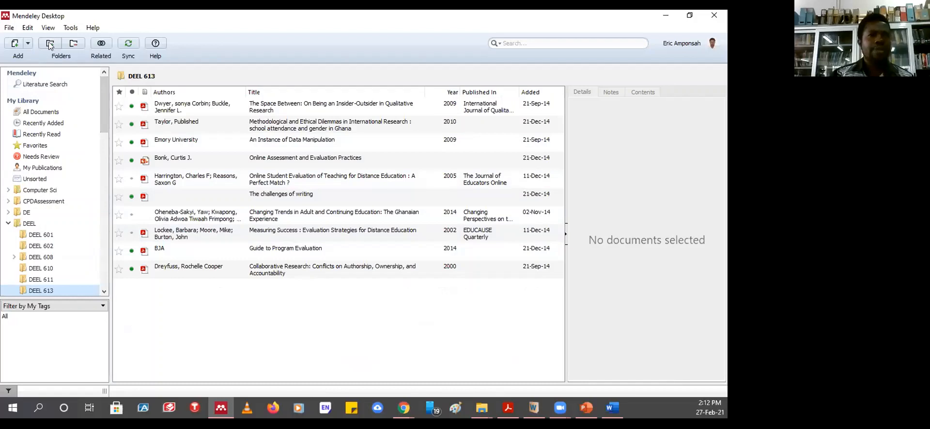
drag(103, 93, 108, 197)
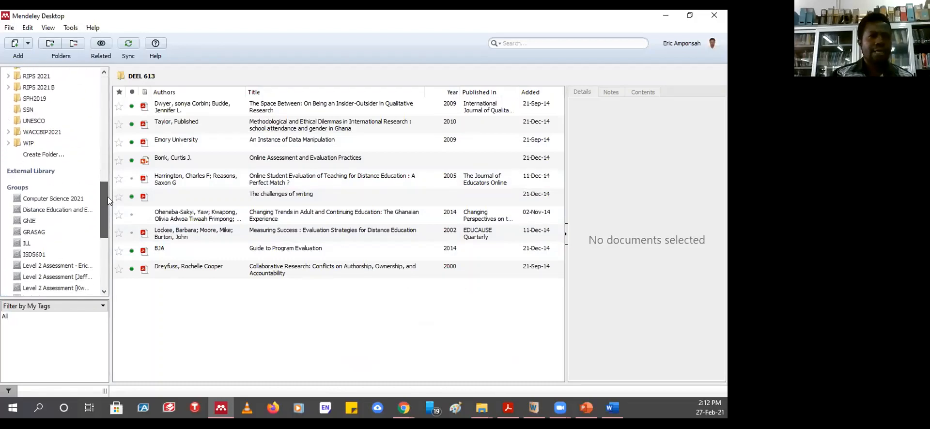
- Add a new My Library folder and rename Untitled Folder to 'Zhenjiang'
click(37, 156)
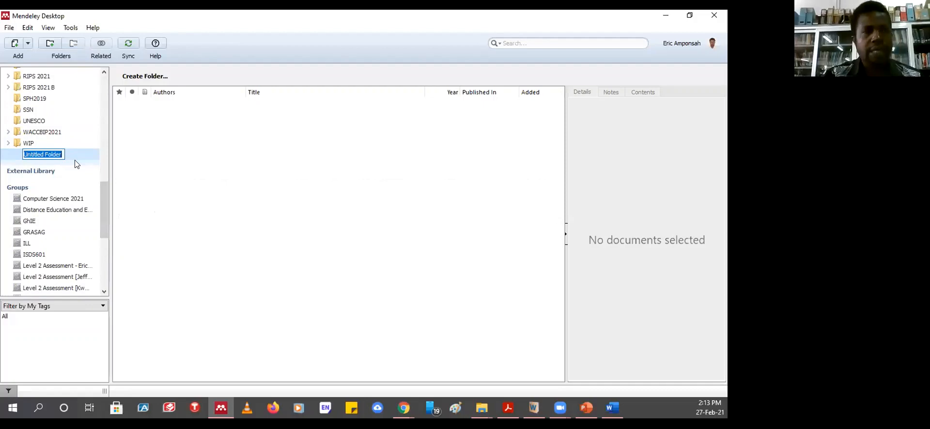
text(Z)
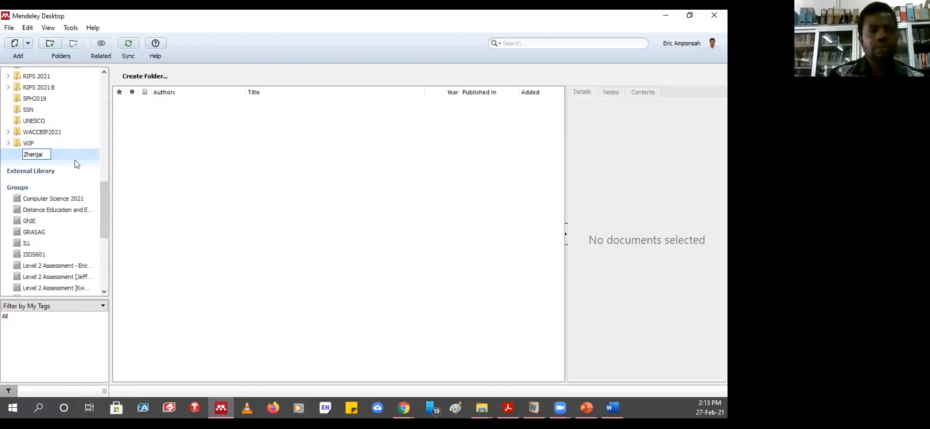
text(henjian)
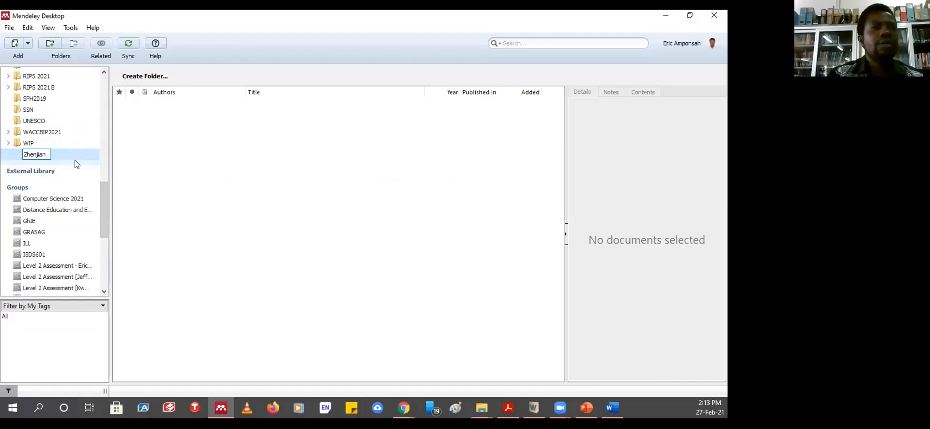
text(g)
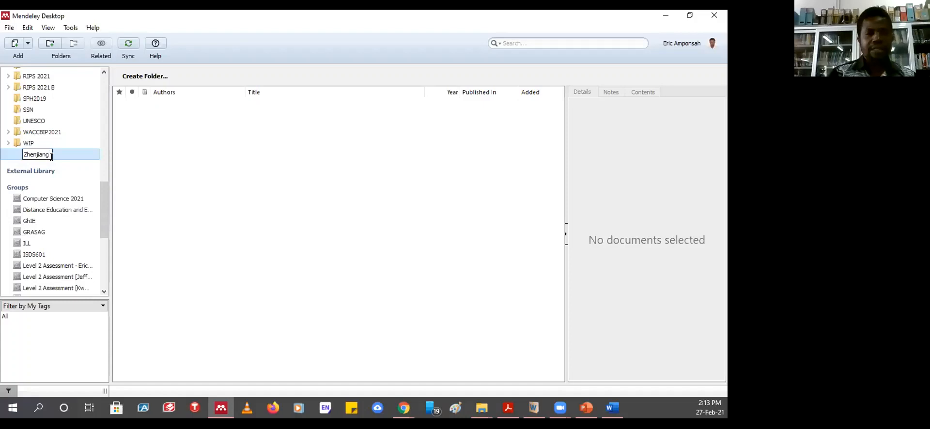
key(Return)
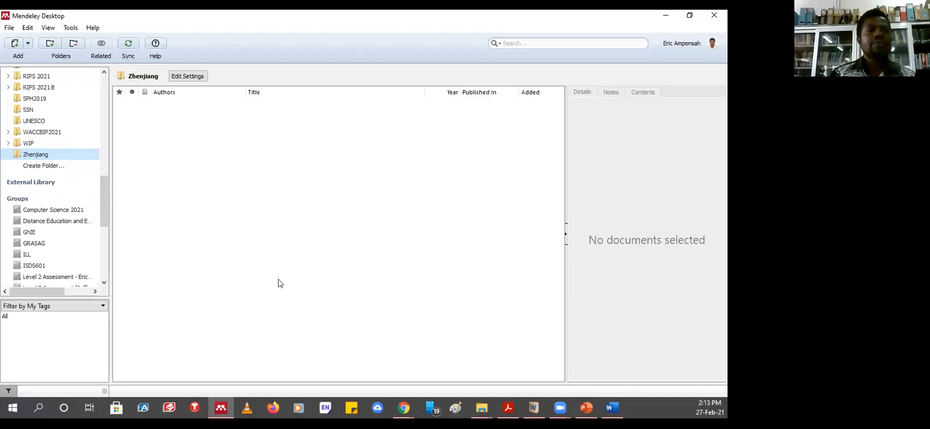
- Import the COVID-19 vaccines PDF into the Zhenjiang folder through Add Files
click(29, 47)
click(195, 195)
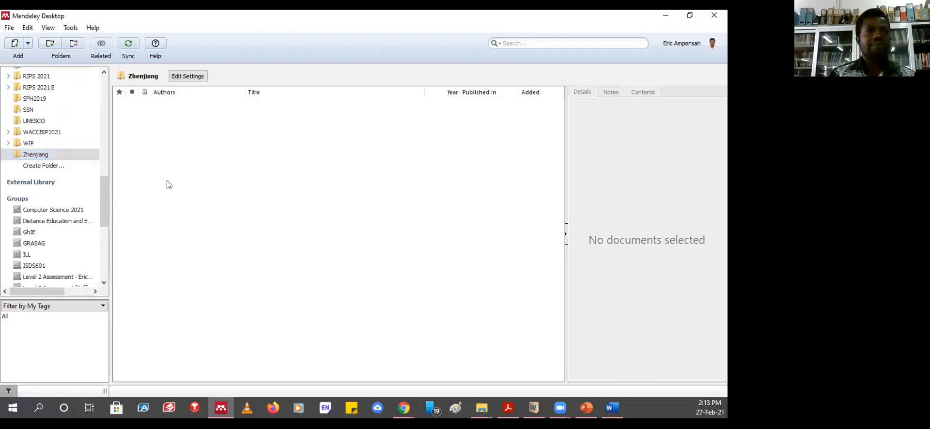
click(28, 44)
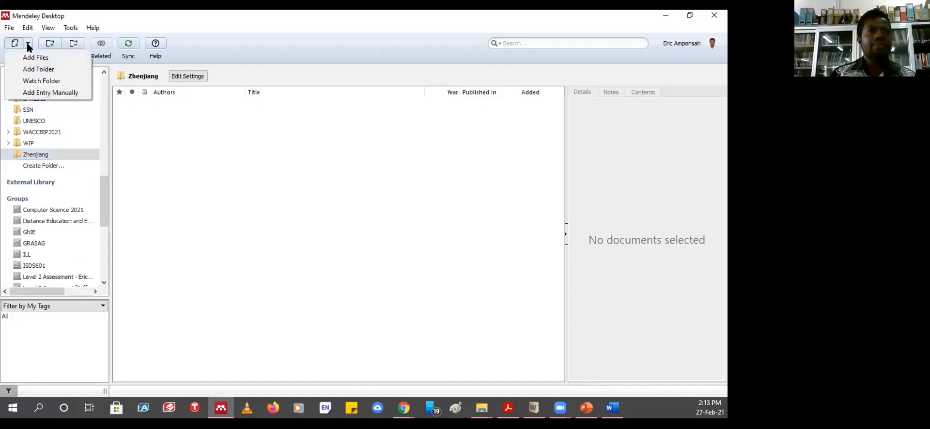
click(38, 59)
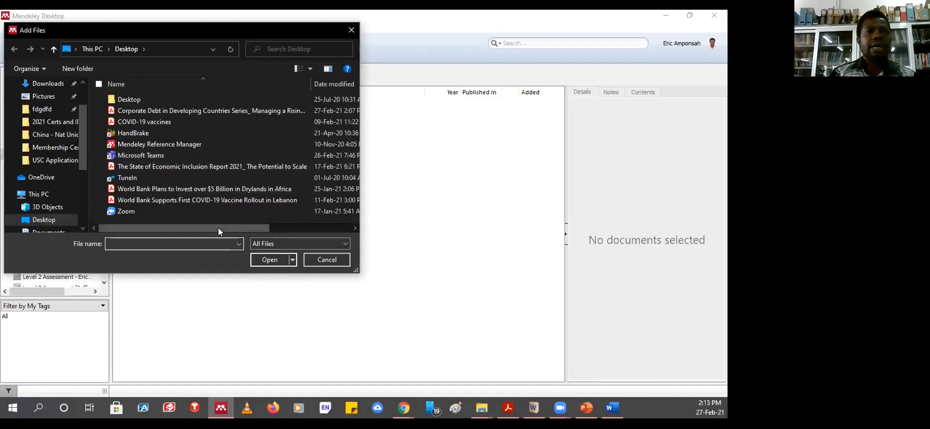
click(141, 110)
click(142, 121)
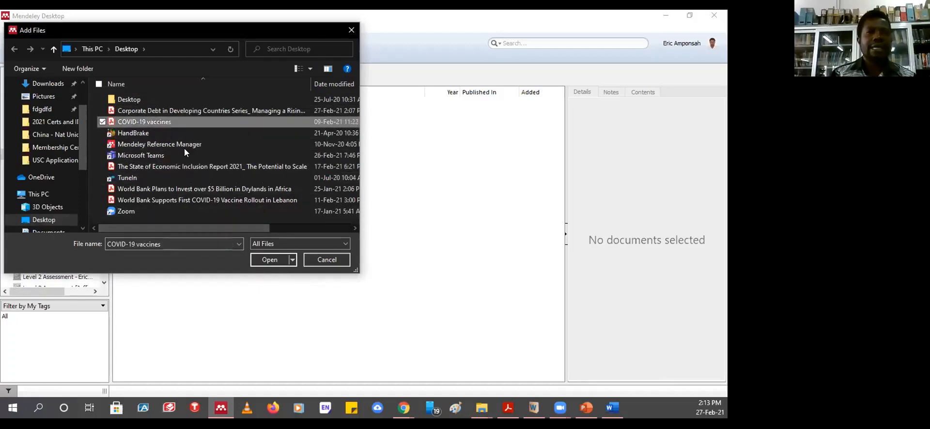
click(267, 260)
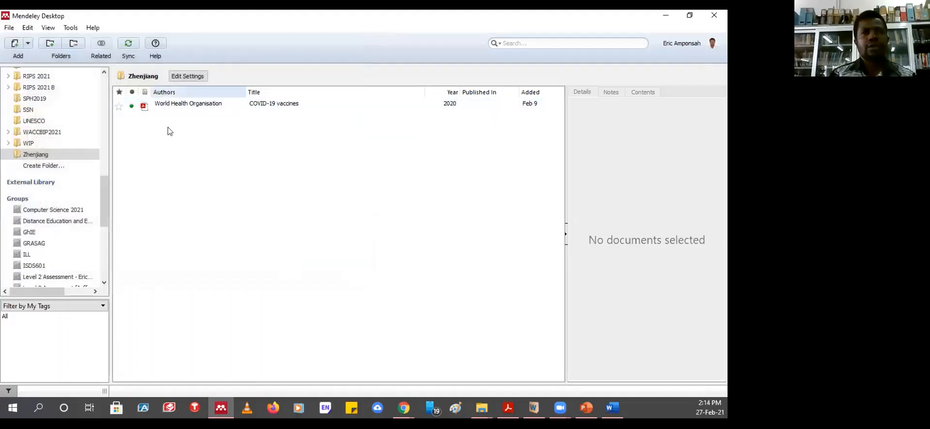
click(239, 193)
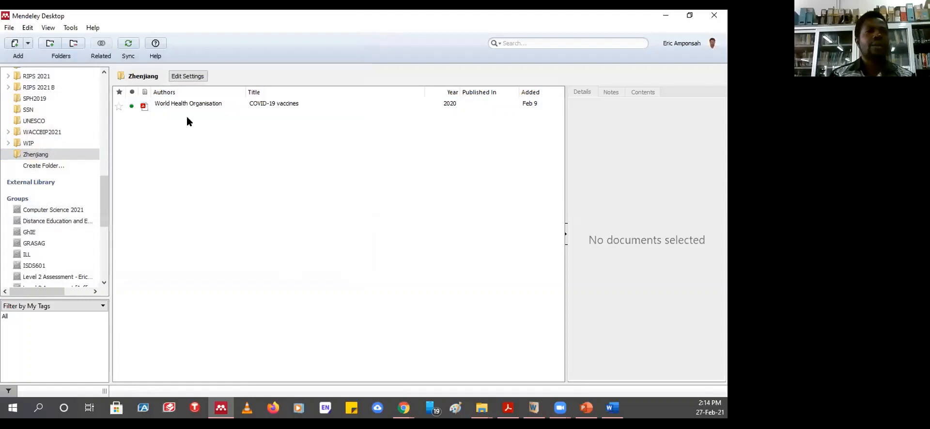
- Import the Corporate Debt PDF through Add Files, then view the SSN folder
click(27, 43)
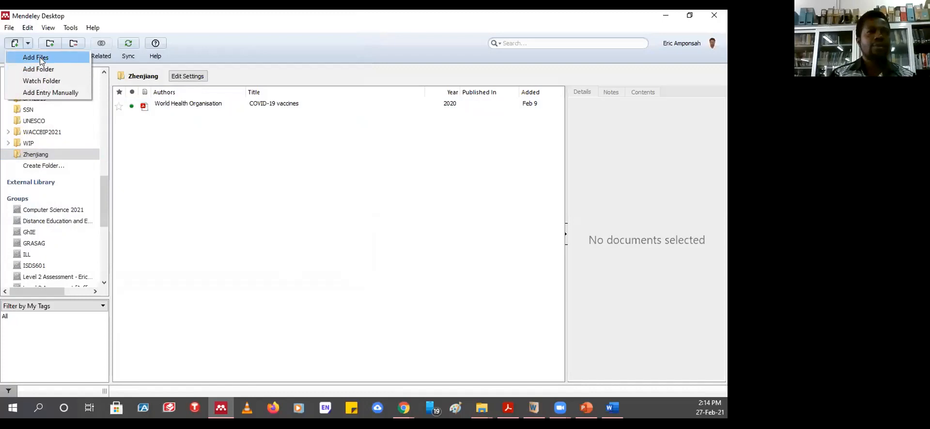
click(40, 57)
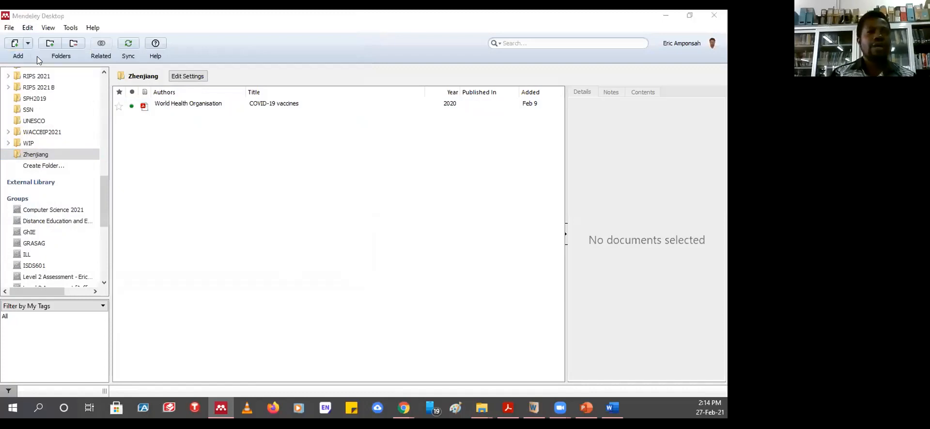
click(141, 110)
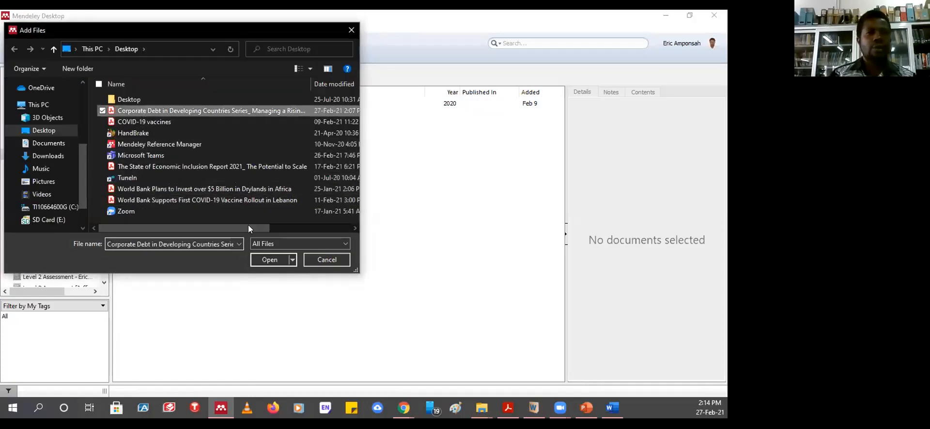
click(265, 258)
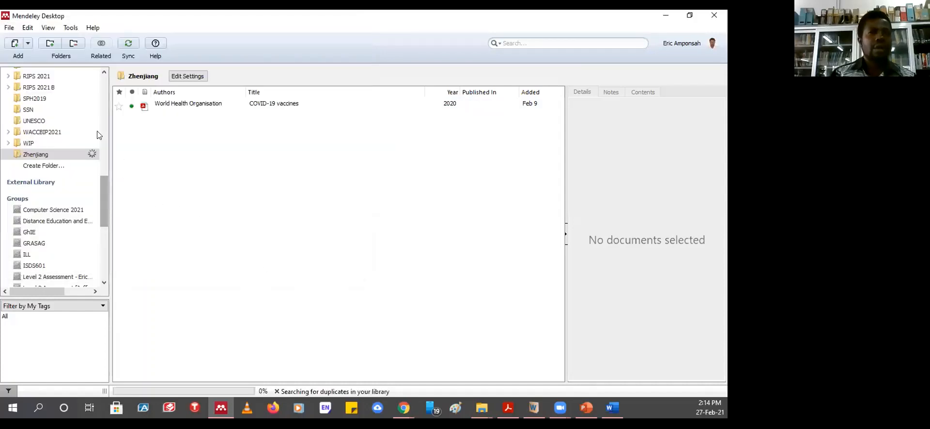
click(25, 110)
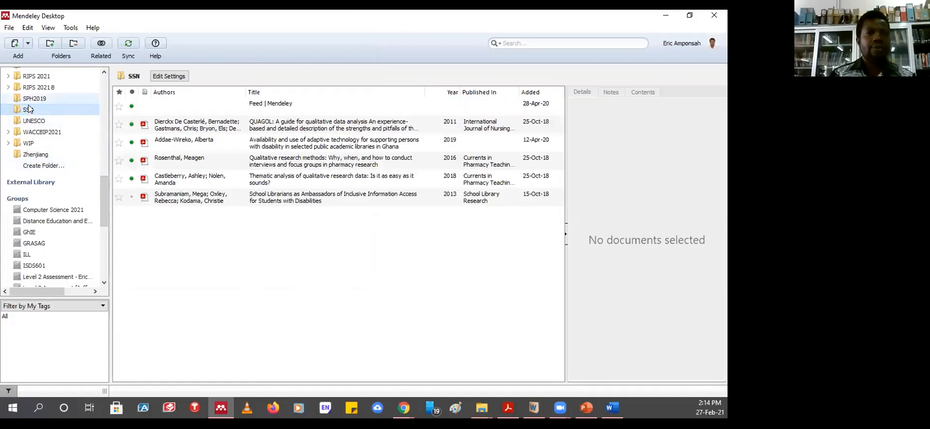
click(194, 125)
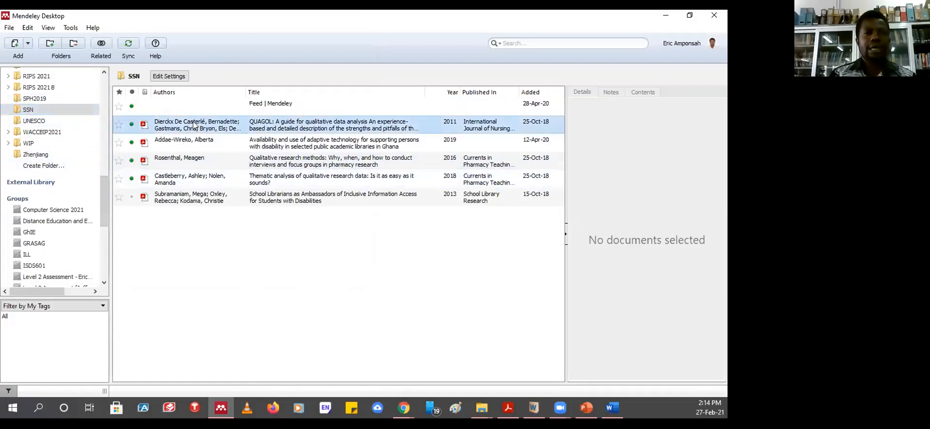
drag(193, 125, 32, 152)
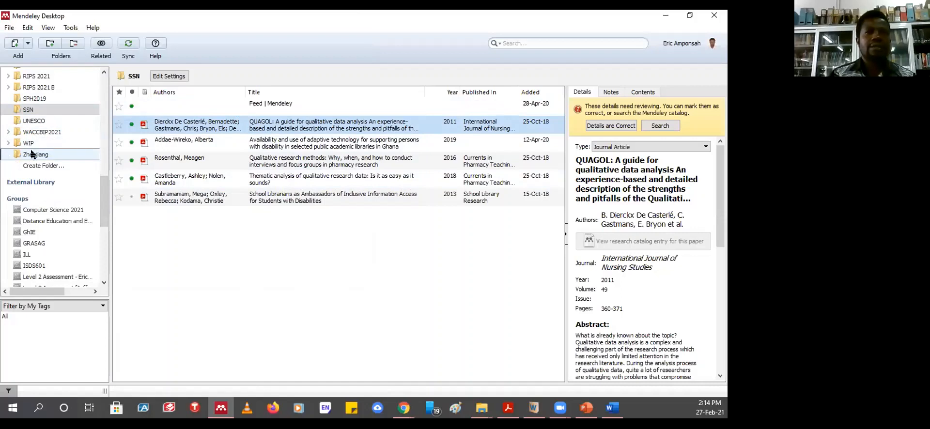
click(33, 154)
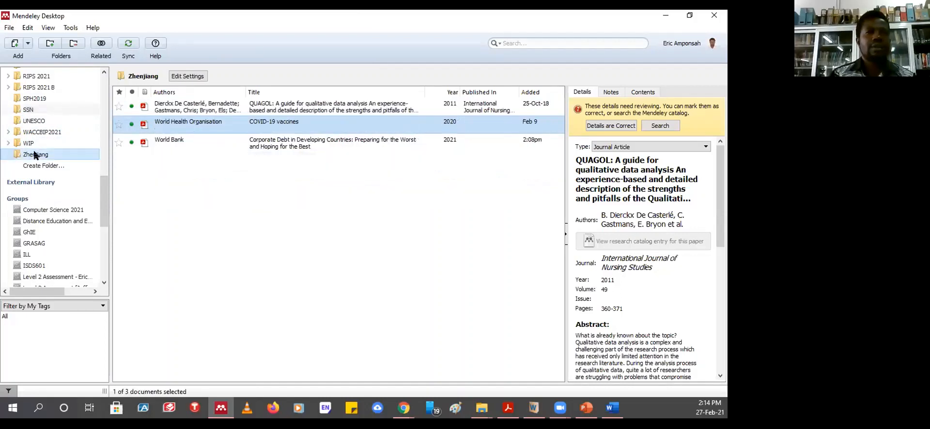
click(217, 106)
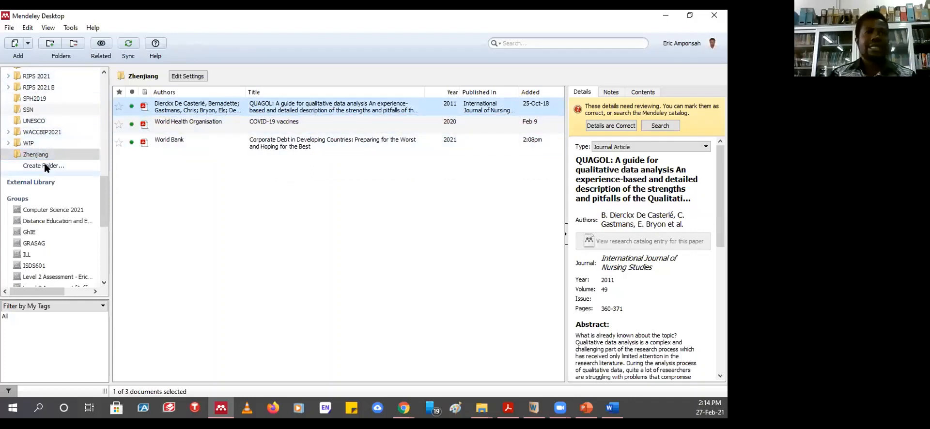
click(37, 110)
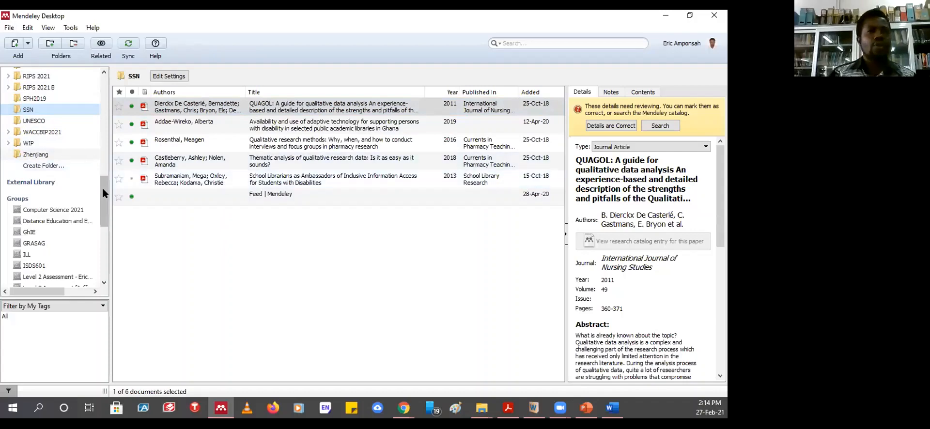
drag(103, 179, 111, 116)
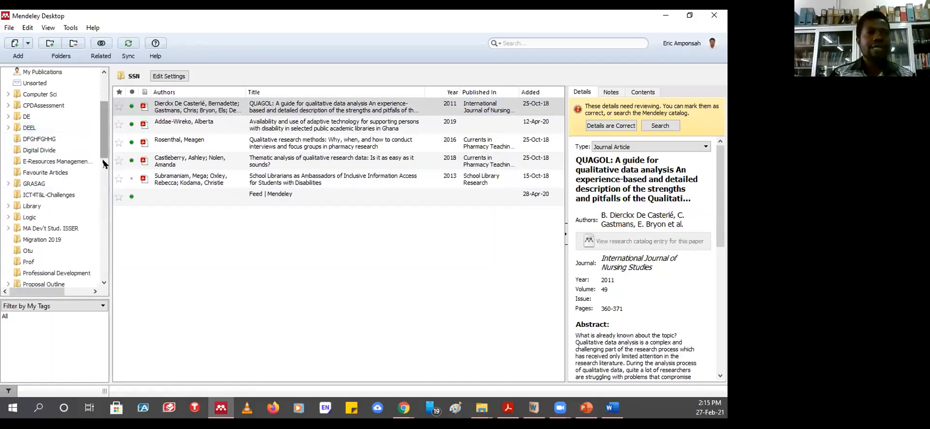
drag(105, 129, 104, 184)
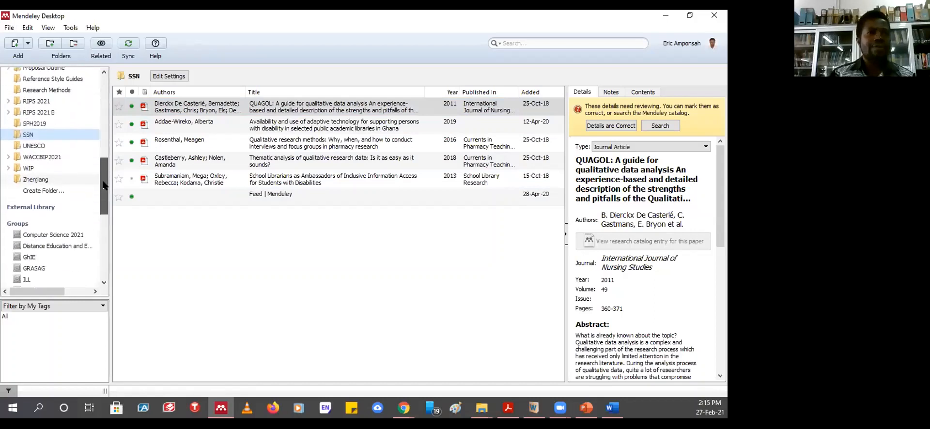
- Create a subfolder named 'DCO 325' inside the Zhenjiang folder
click(28, 180)
right_click(28, 180)
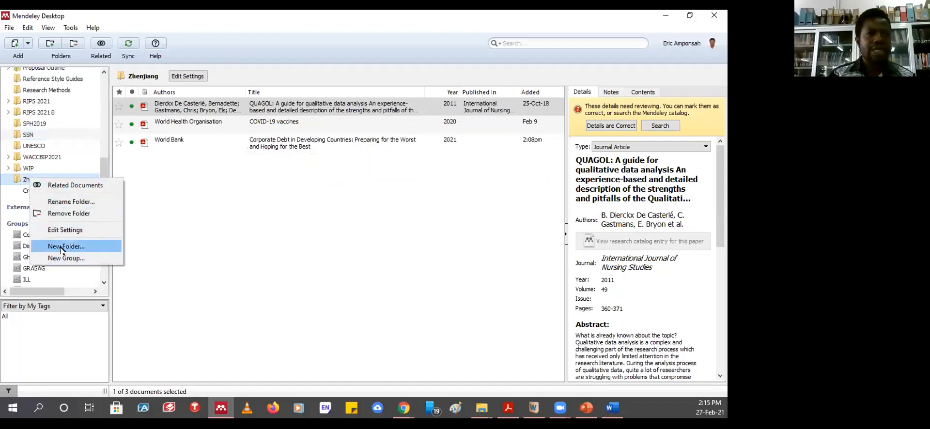
click(61, 248)
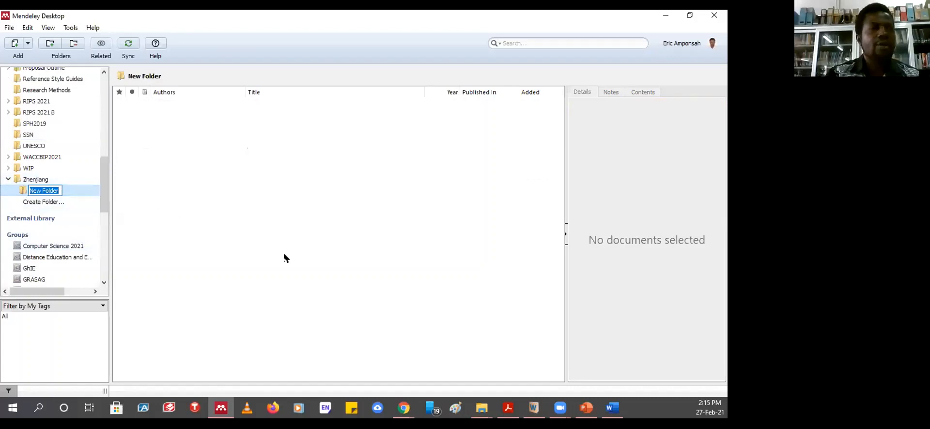
text(DCO 325)
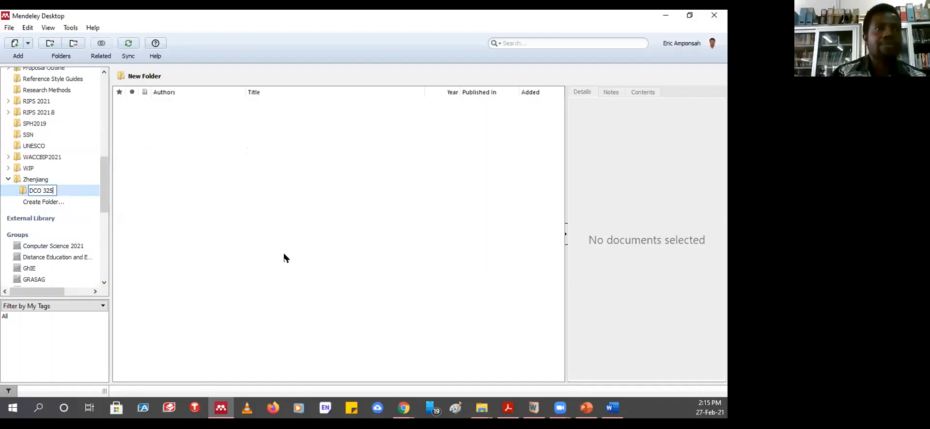
key(Return)
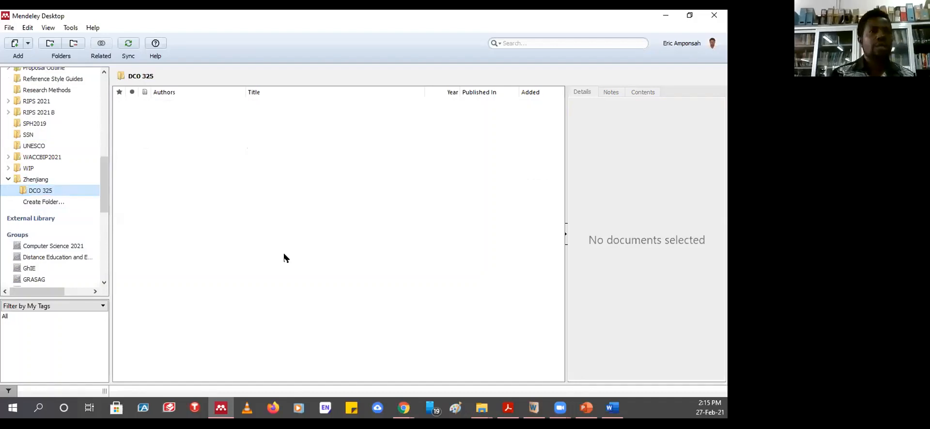
- Add a subfolder inside DCO 325, leaving it named 'New Folder'
right_click(34, 193)
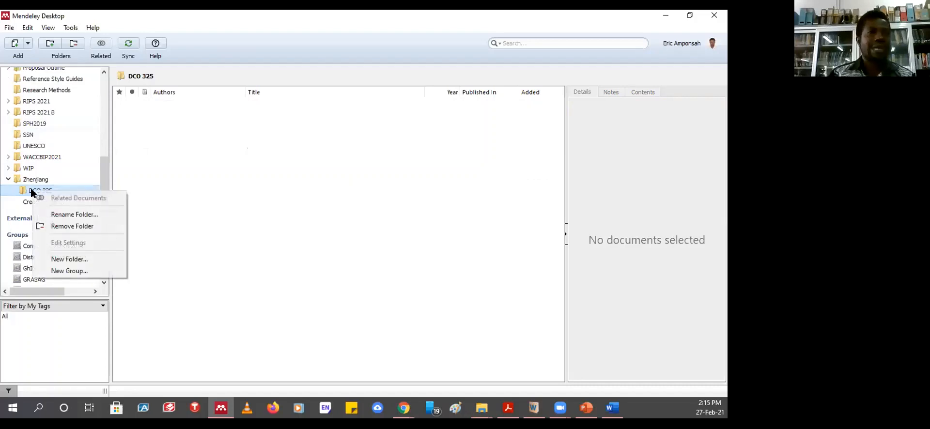
click(62, 260)
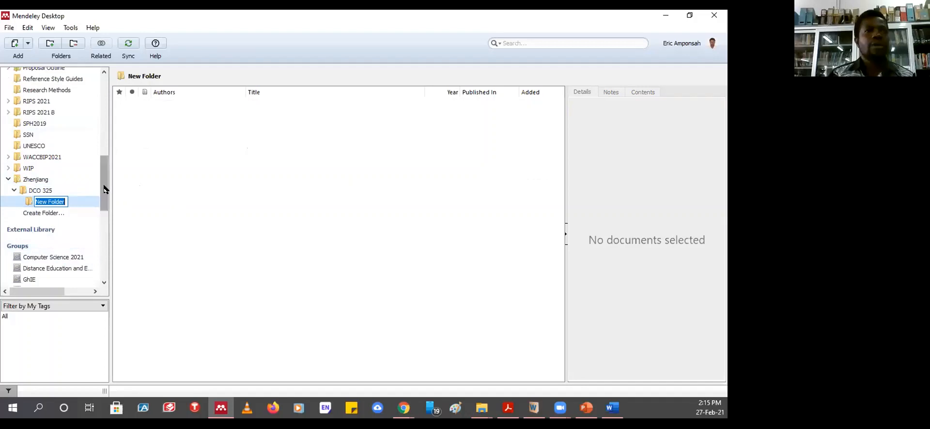
drag(103, 187, 120, 164)
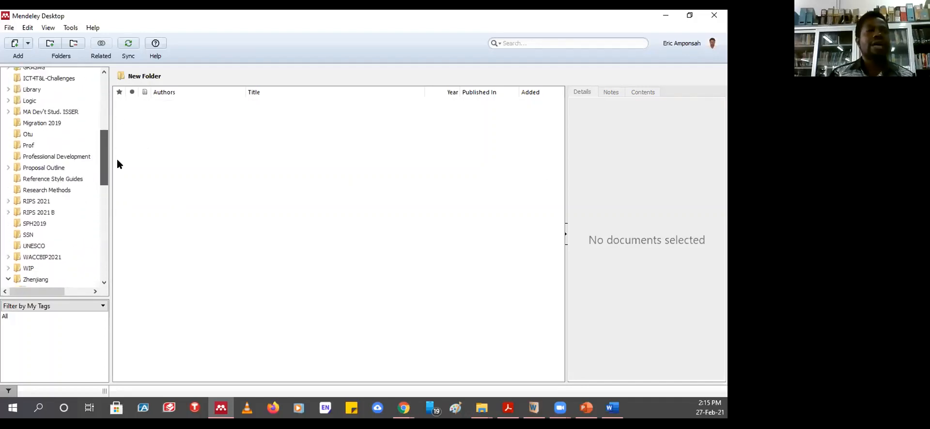
- Open the Prof folder, scroll through its references, then scroll the sidebar to Groups
click(32, 146)
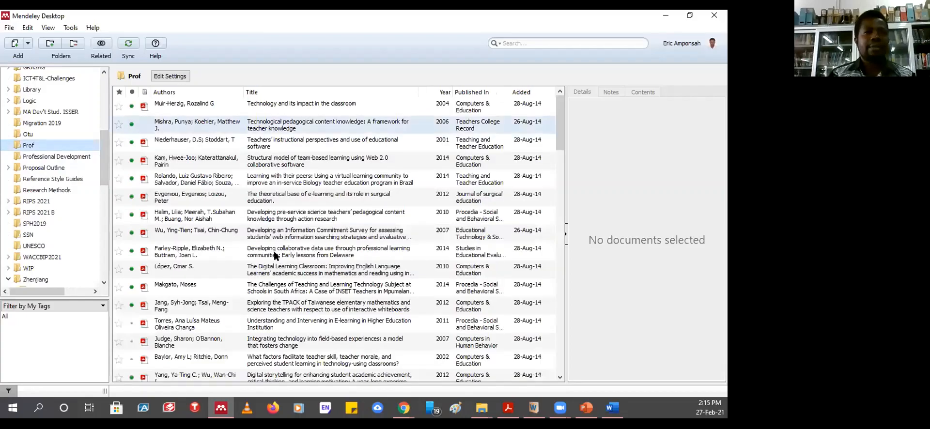
scroll(274, 230, down, 9)
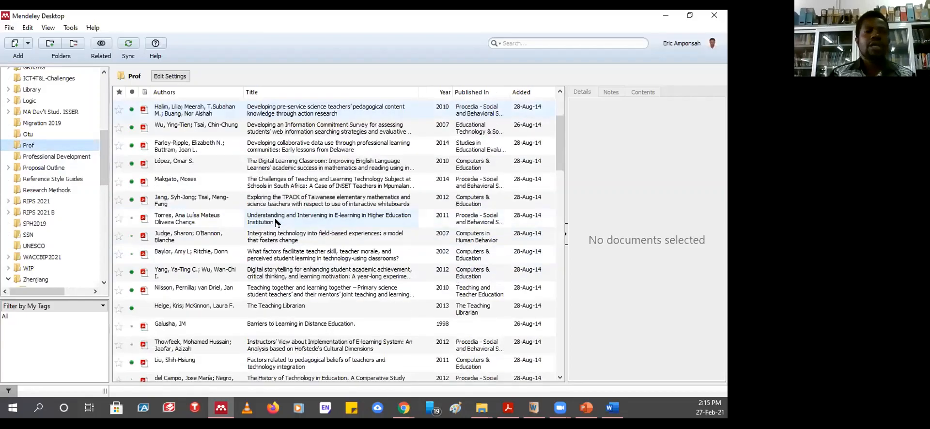
scroll(305, 229, down, 10)
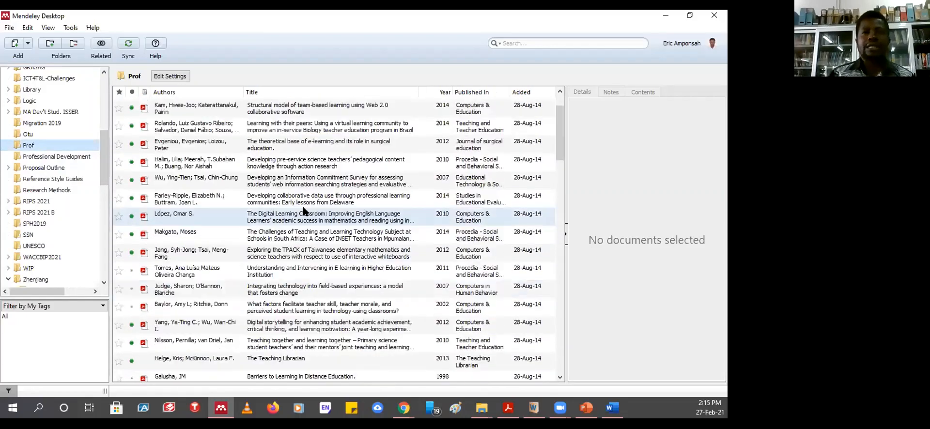
scroll(315, 194, up, 15)
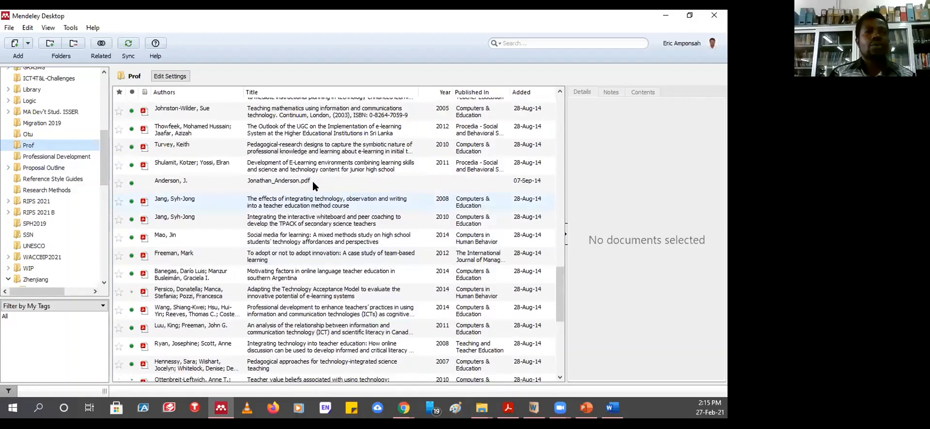
scroll(320, 175, up, 1)
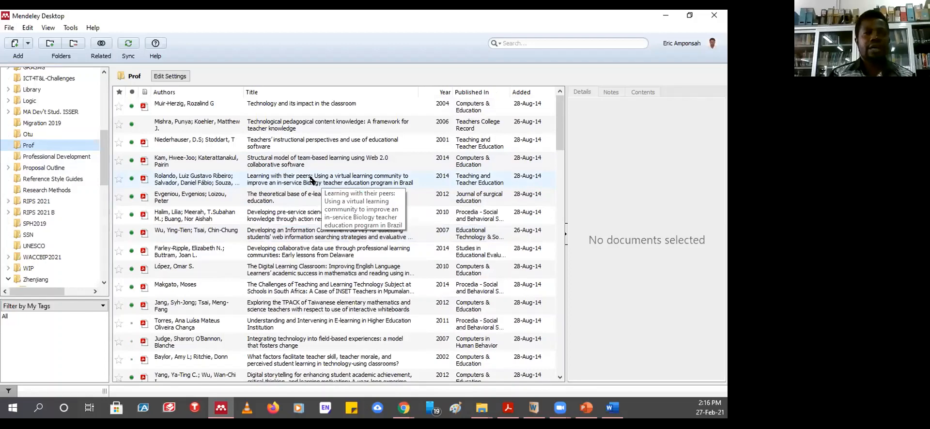
scroll(313, 181, down, 10)
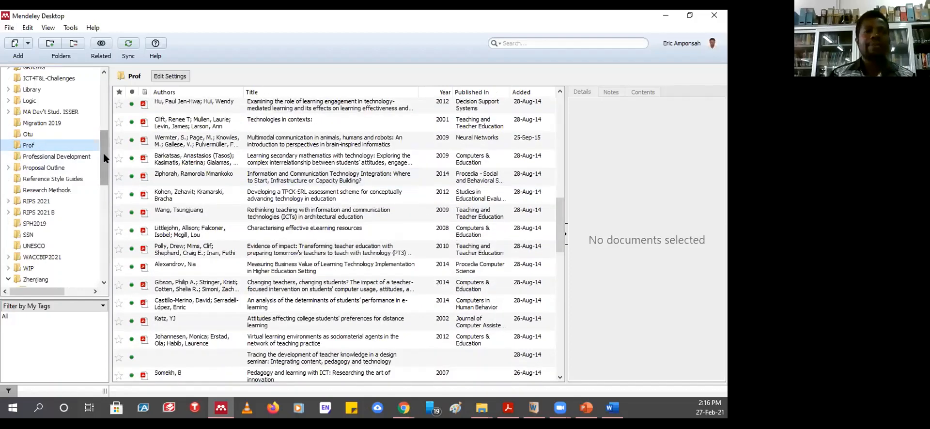
drag(105, 158, 103, 88)
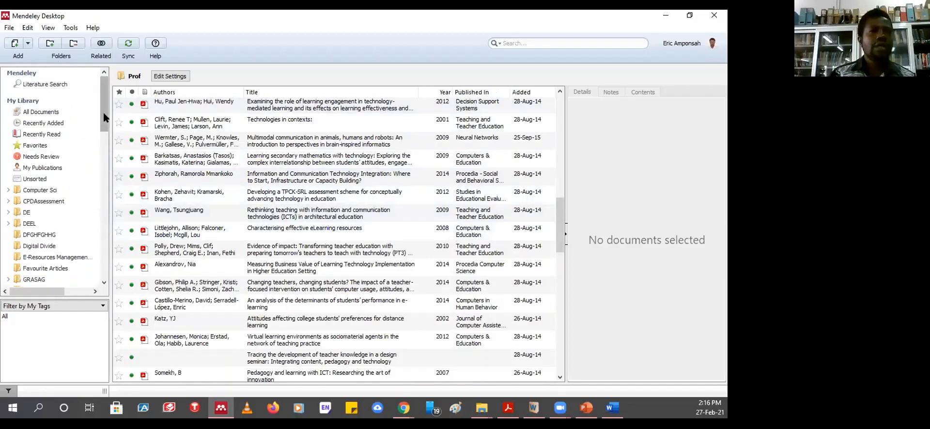
drag(104, 110, 105, 255)
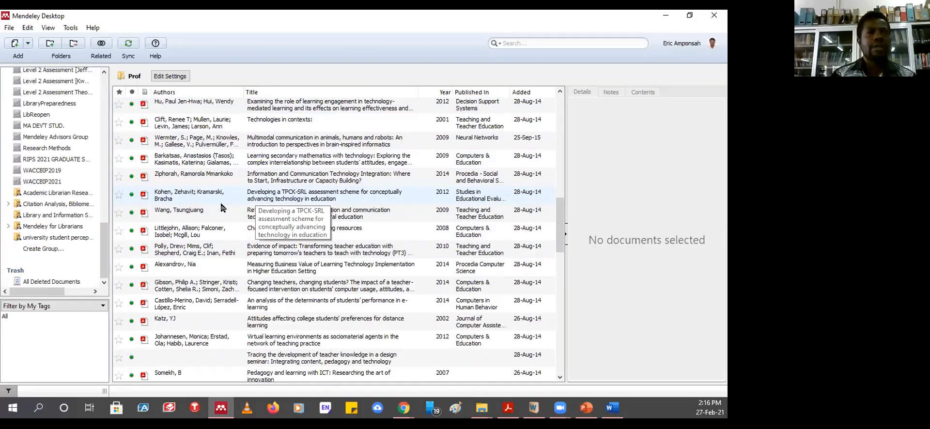
scroll(39, 150, up, 5)
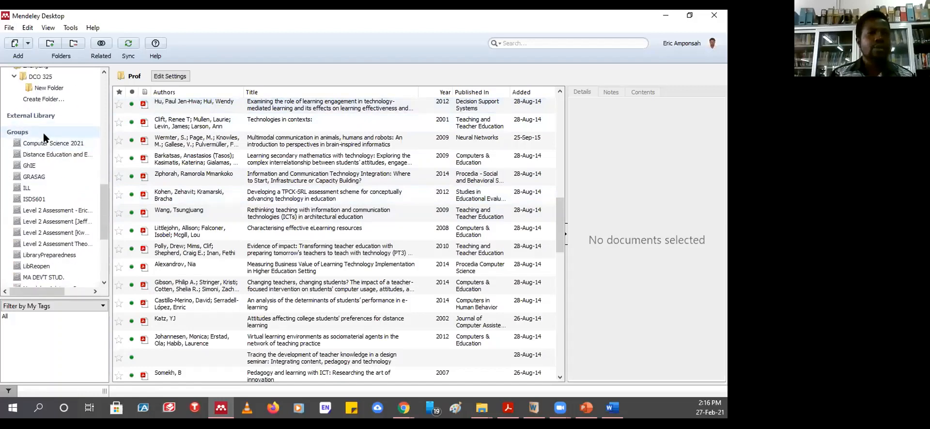
drag(103, 211, 102, 262)
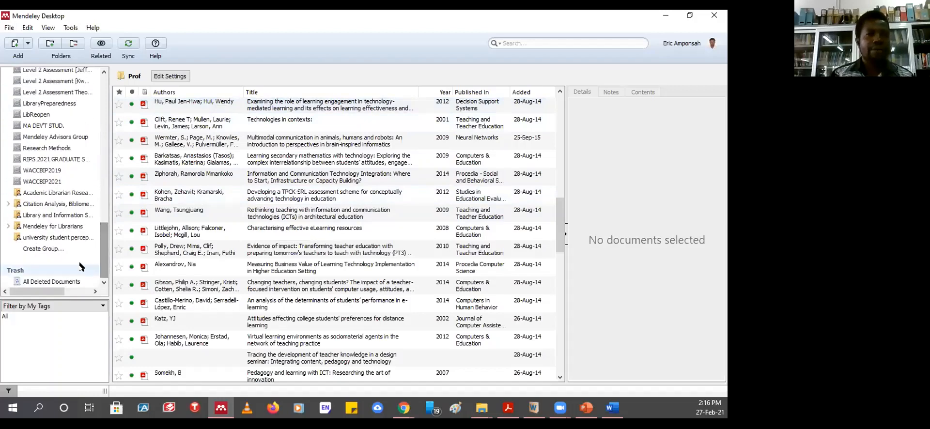
- Create a private group named 'Group Assignment 2' and reach the invite-members step
click(38, 250)
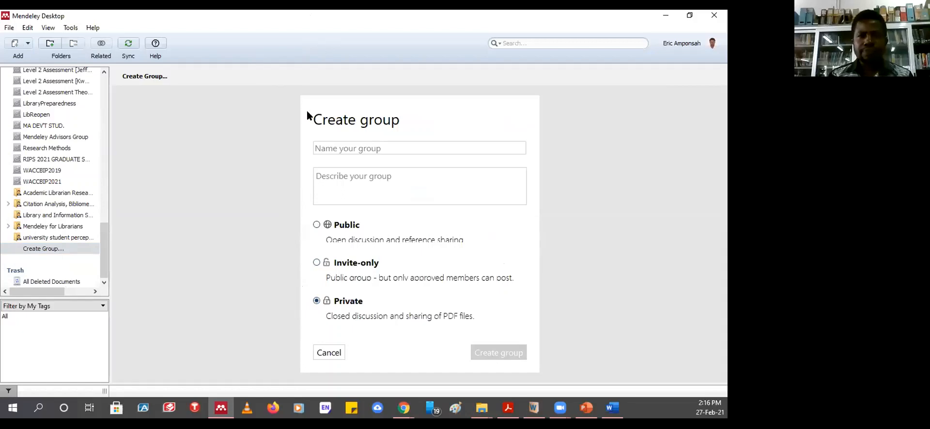
click(357, 148)
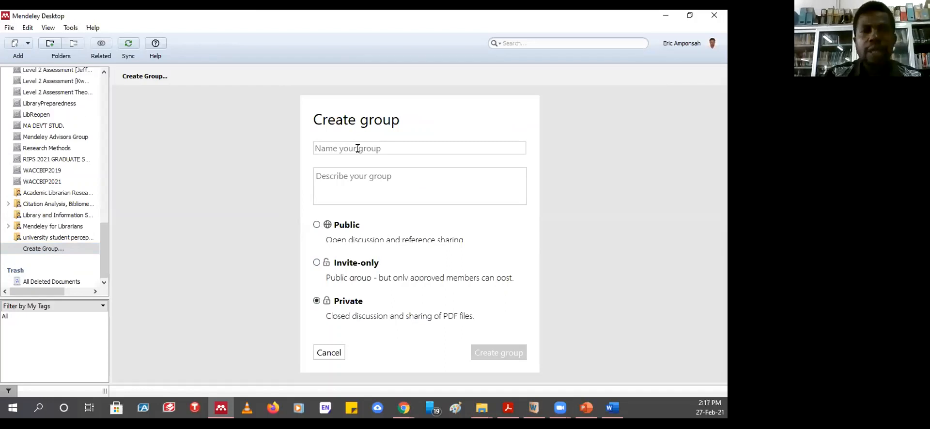
text(g)
key(BackSpace)
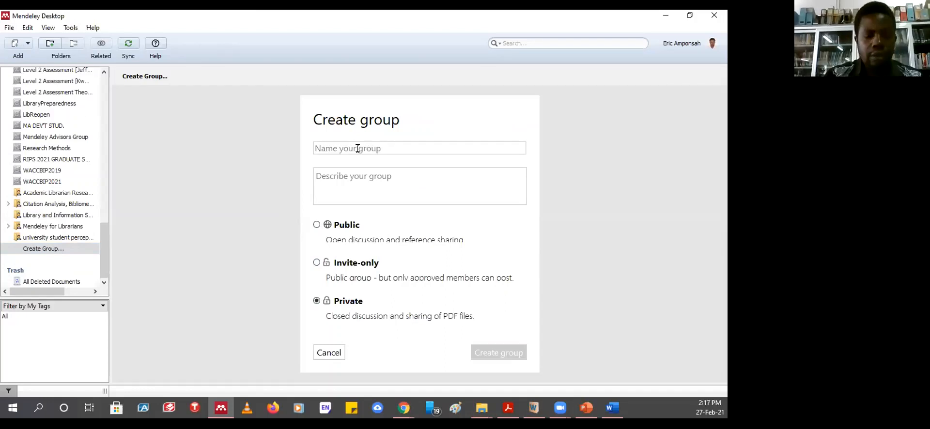
text(Grou)
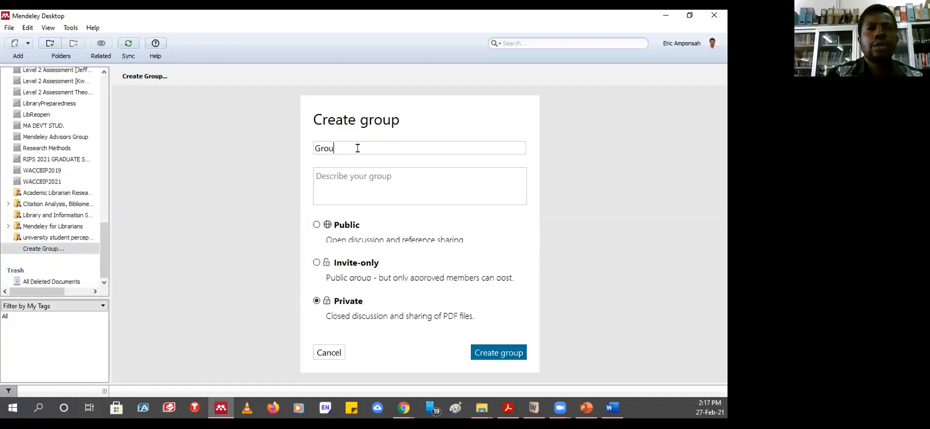
text(p Ass)
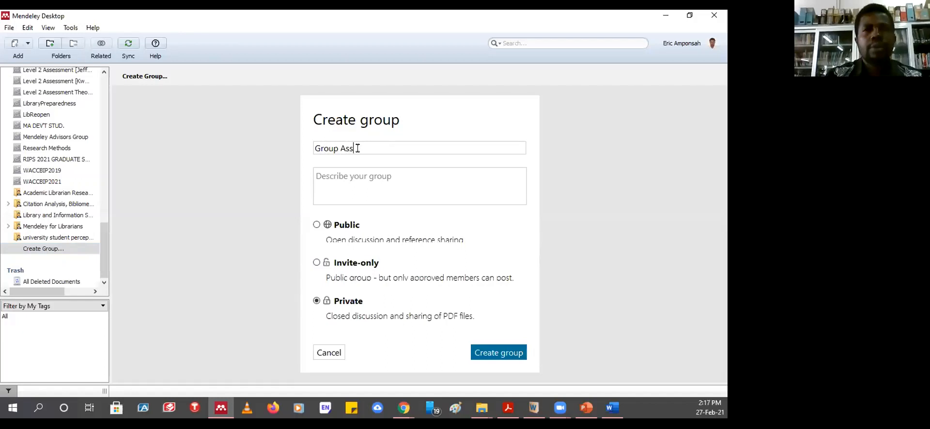
text(ignment 2)
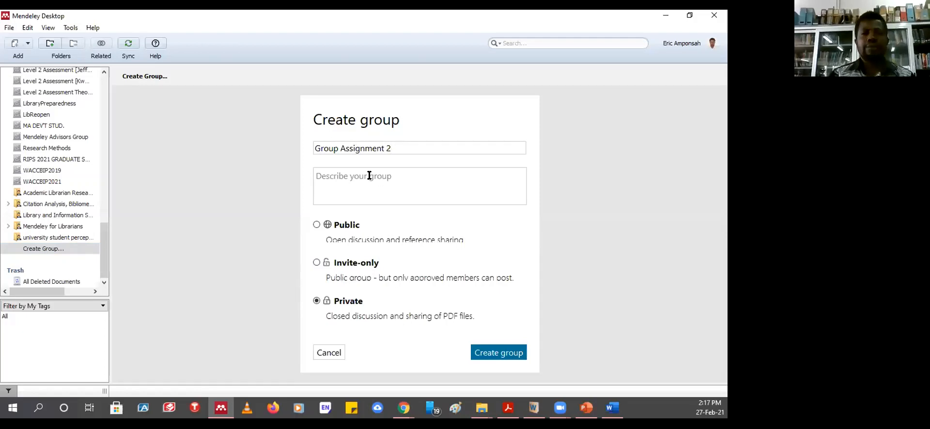
click(495, 356)
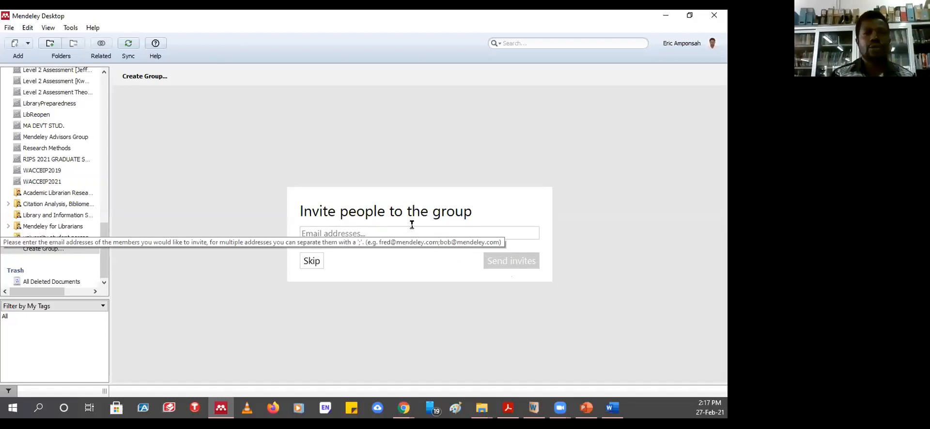
click(310, 261)
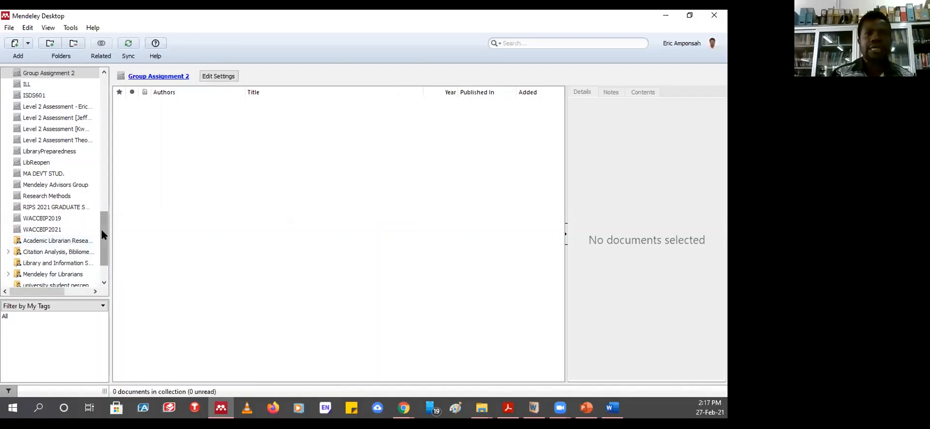
drag(104, 235, 104, 280)
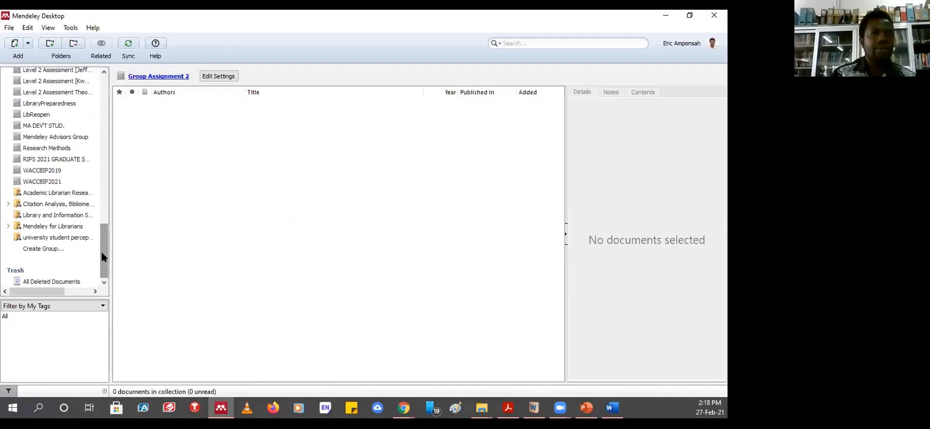
drag(102, 253, 131, 101)
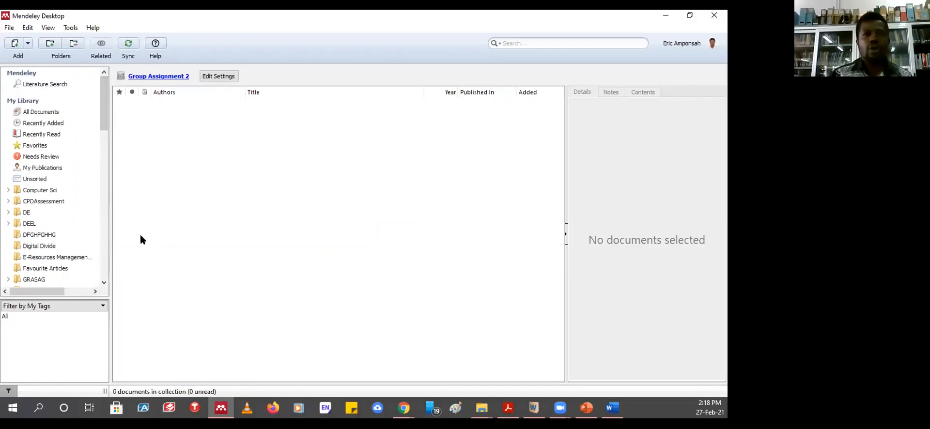
- View All Documents, Recently Added, Recently Read, Favorites, My Publications and Unsorted in turn
click(44, 116)
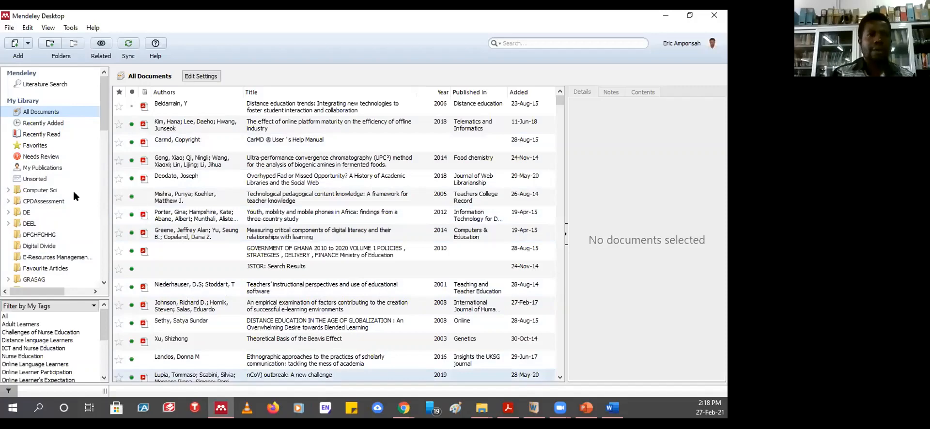
click(41, 124)
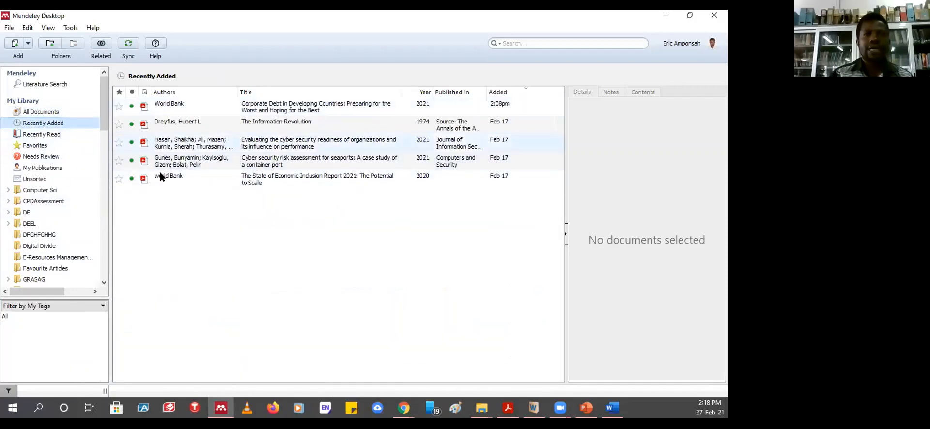
click(42, 134)
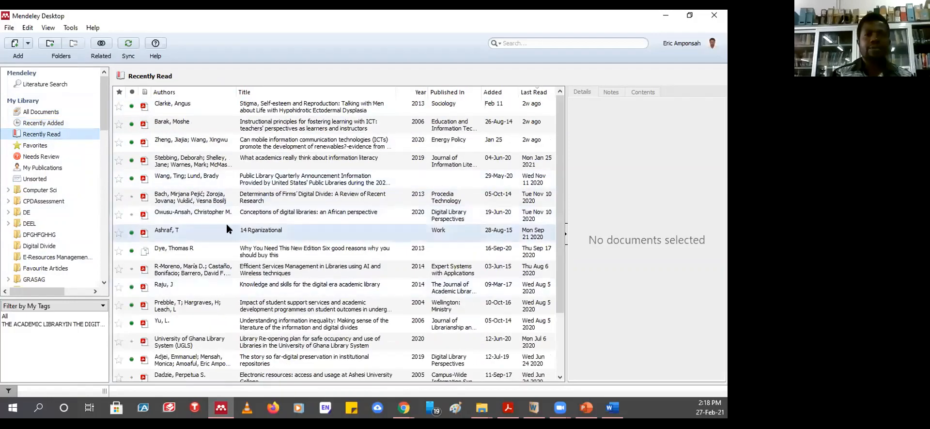
click(33, 146)
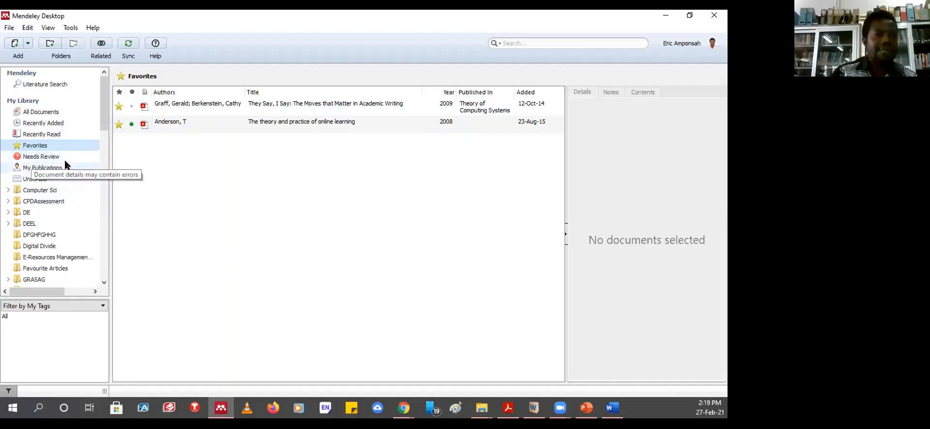
click(45, 167)
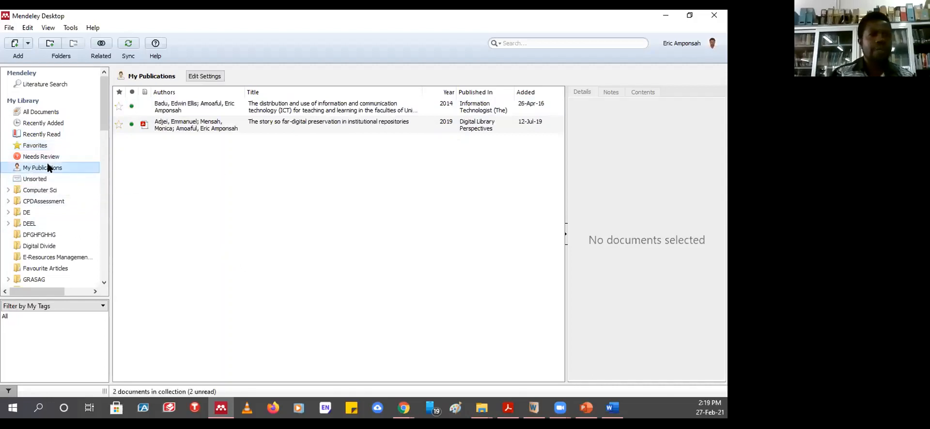
click(32, 179)
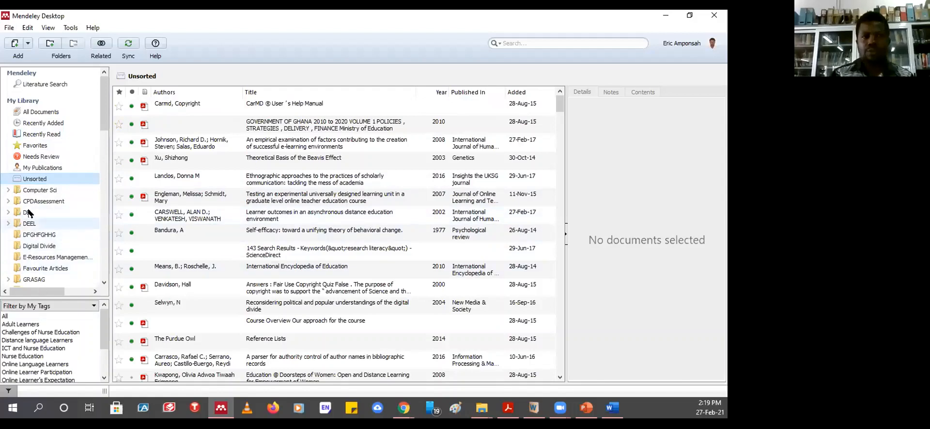
- Open the Computer Sci, CPDAssessment, DE and GRASAG folders, finishing on empty GRASAG
click(39, 190)
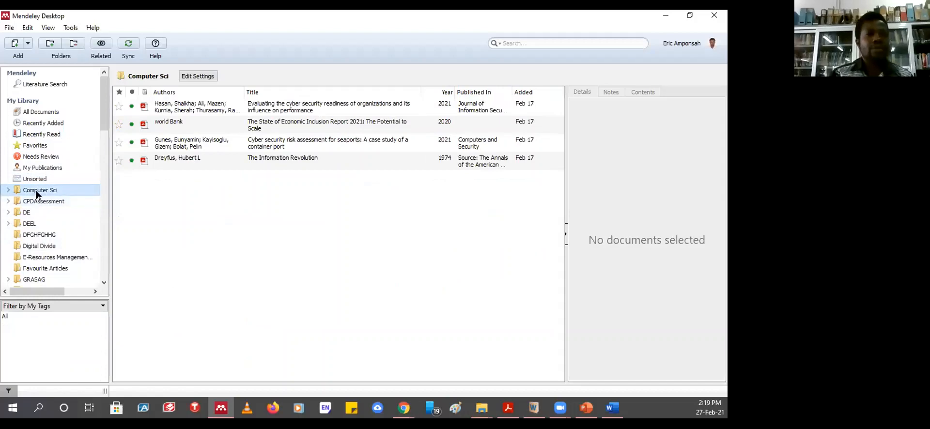
click(36, 190)
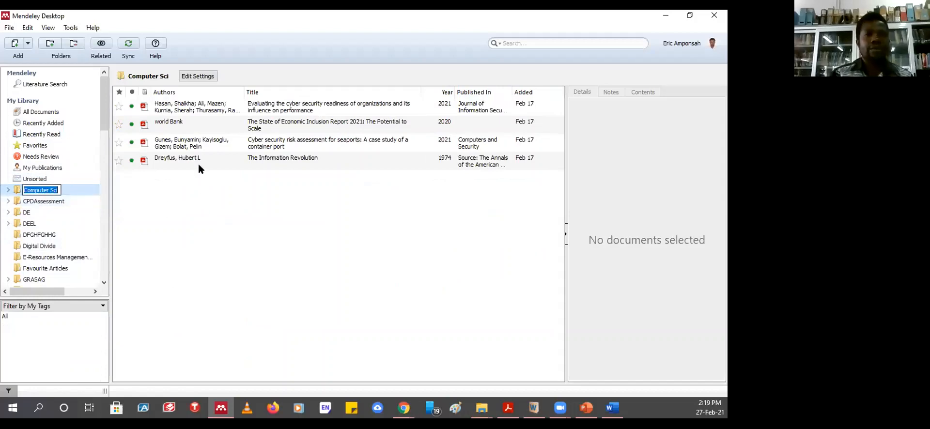
click(22, 201)
click(26, 212)
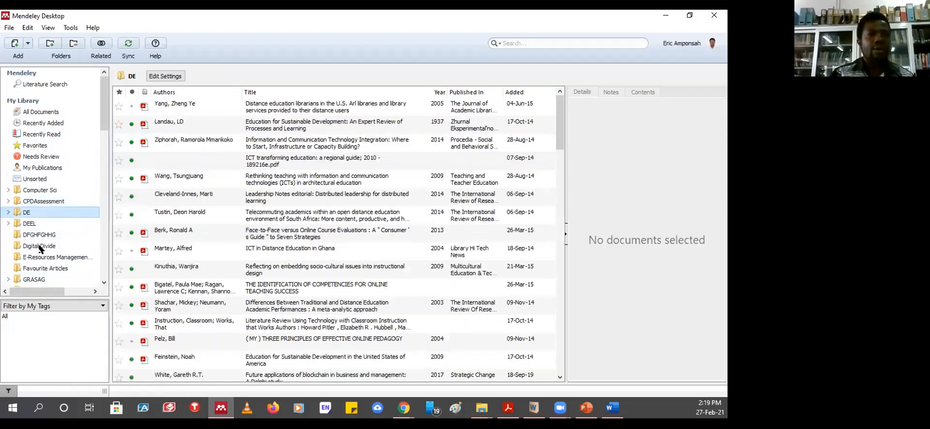
click(31, 281)
scroll(89, 276, down, 10)
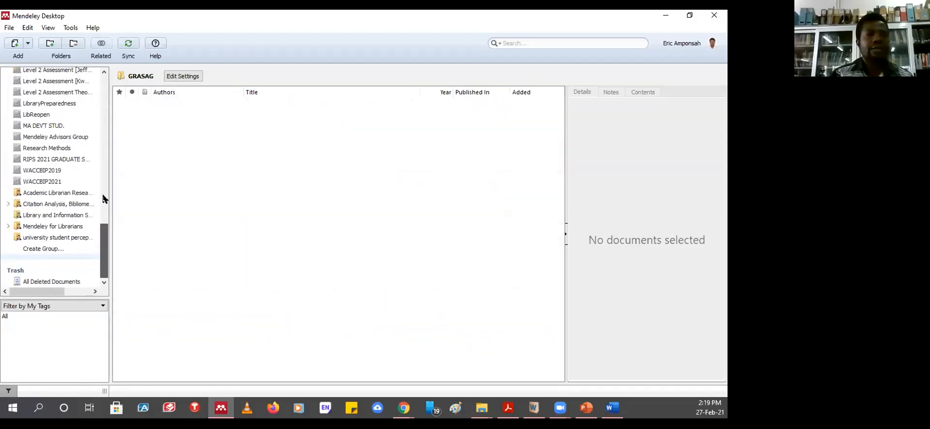
scroll(103, 199, up, 10)
scroll(92, 252, down, 10)
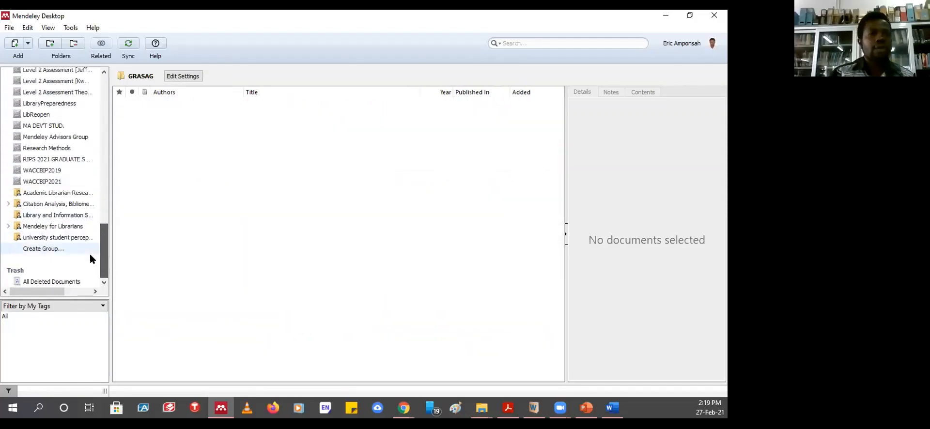
scroll(94, 247, up, 2)
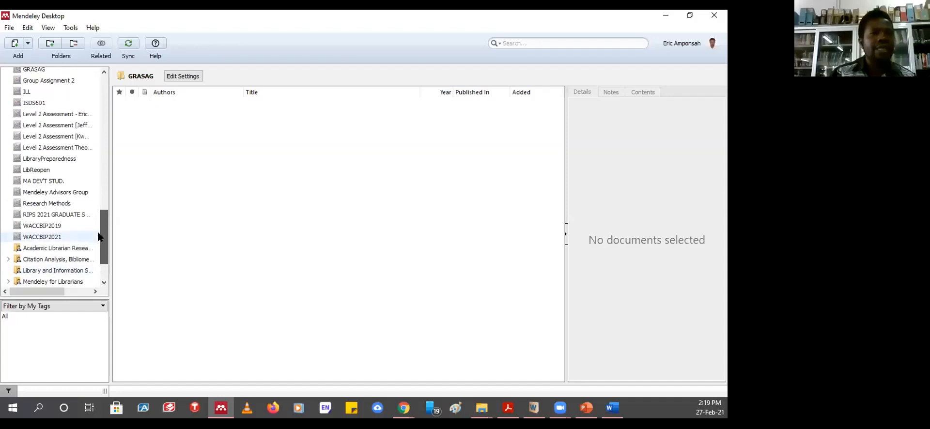
- Scroll through Research Methods' 51 documents, such as 'Business research methods'
click(42, 204)
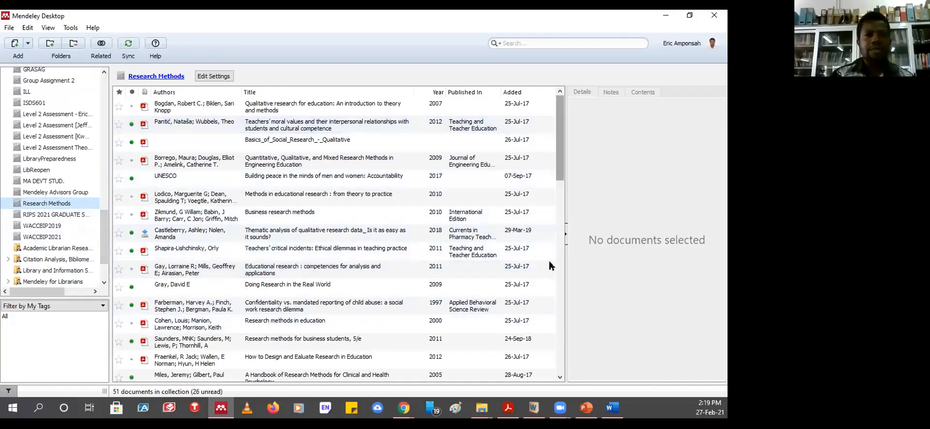
scroll(551, 266, down, 10)
scroll(339, 228, up, 10)
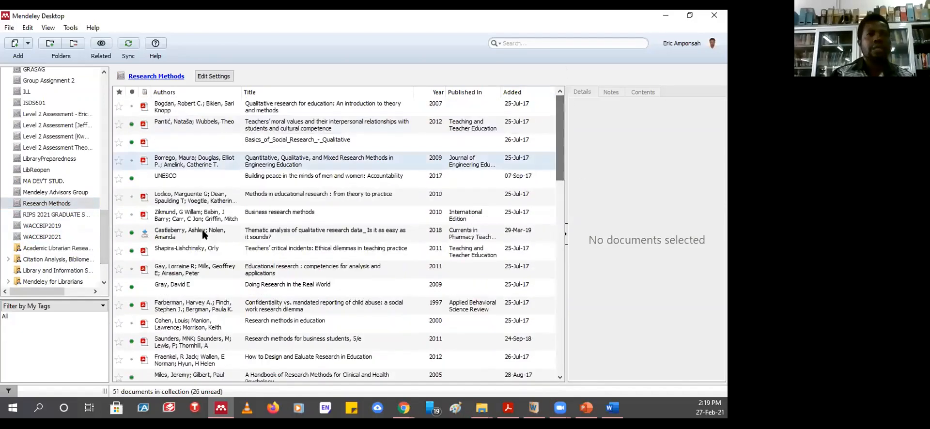
scroll(248, 211, down, 3)
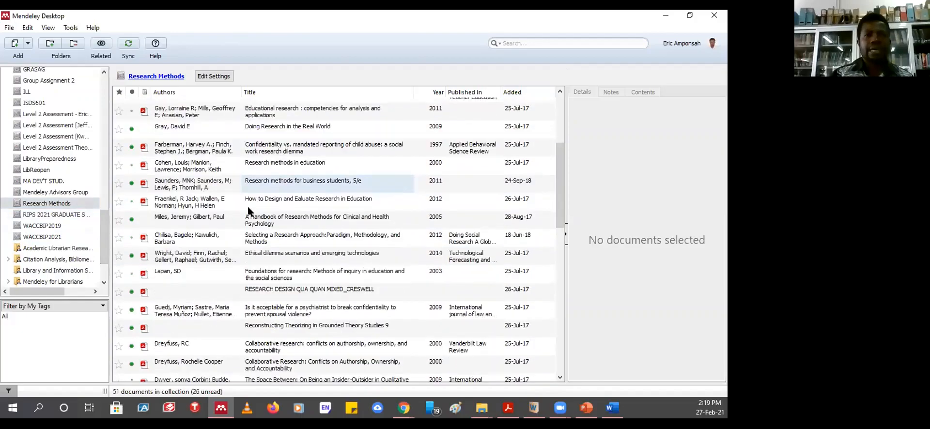
scroll(246, 214, down, 7)
scroll(250, 252, up, 10)
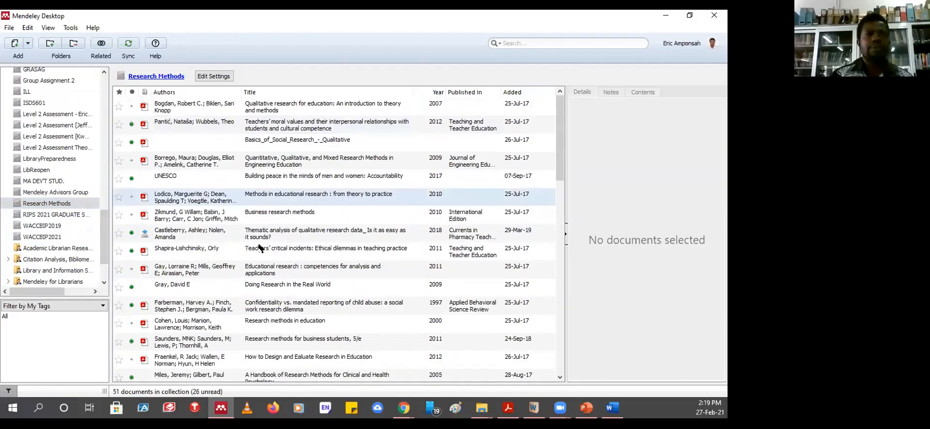
scroll(291, 228, down, 1)
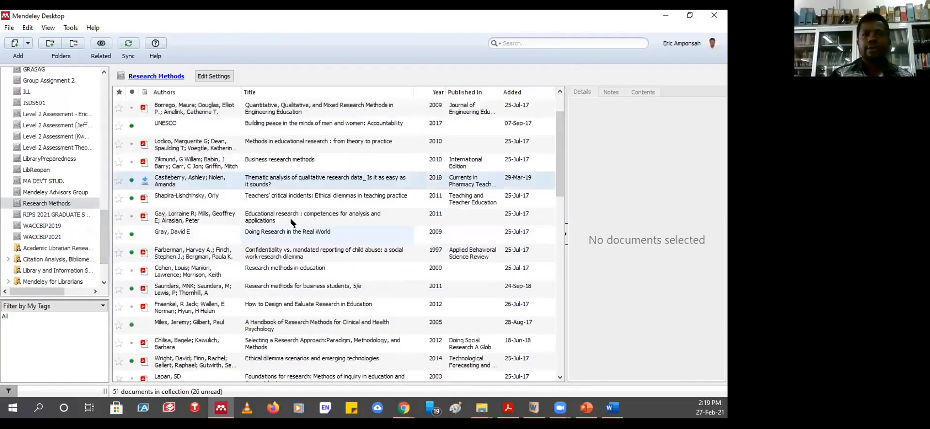
scroll(289, 228, down, 5)
scroll(297, 276, down, 2)
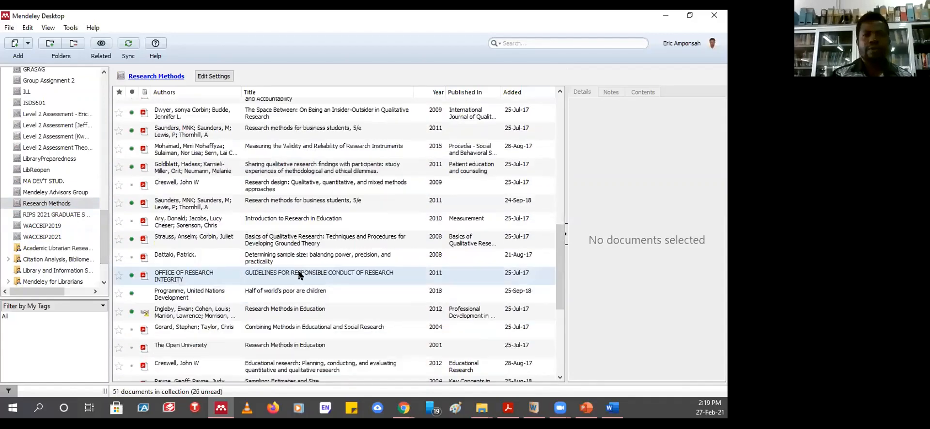
scroll(299, 276, up, 8)
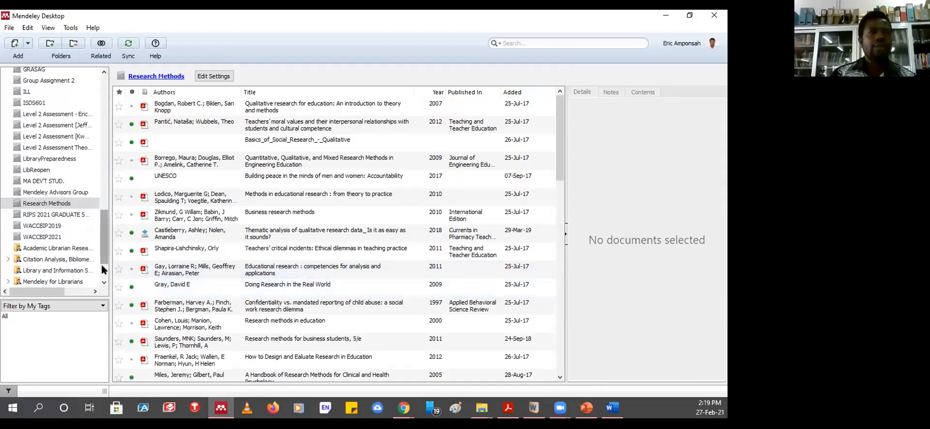
drag(103, 262, 102, 63)
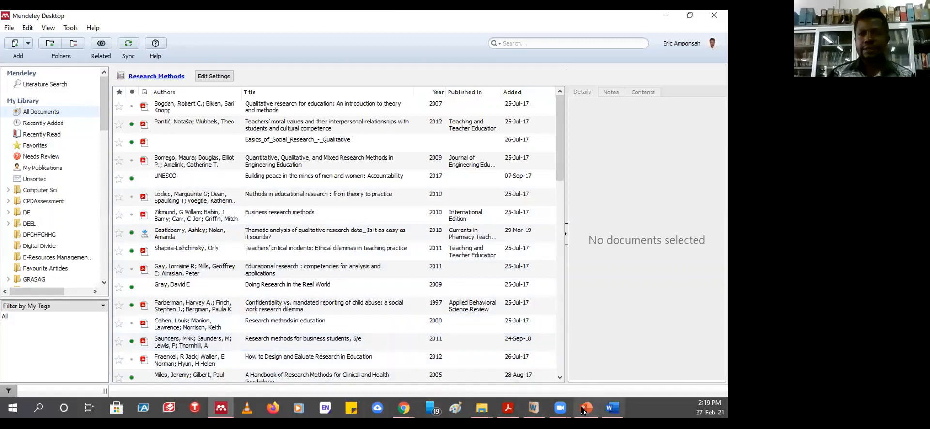
- In Word, type the line 'Lkdlkjfd kjlkj kj' below the World Bank, 2021 paragraph
click(615, 408)
scroll(369, 197, up, 10)
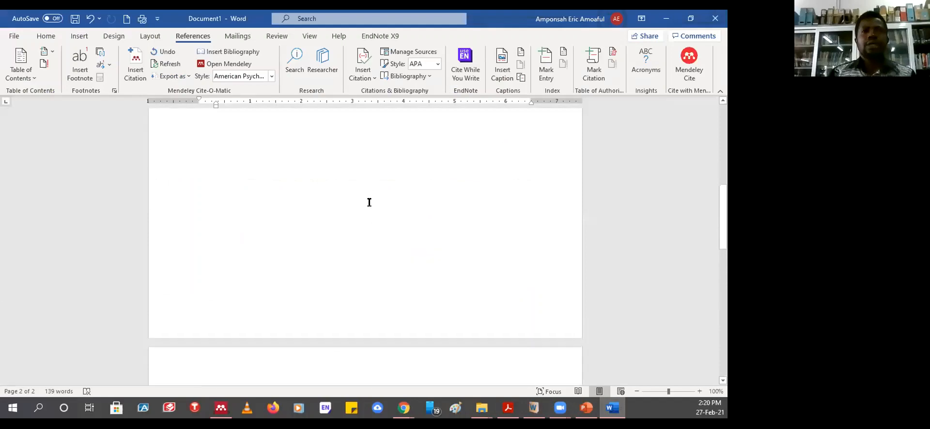
scroll(360, 214, up, 8)
click(320, 299)
scroll(328, 288, down, 3)
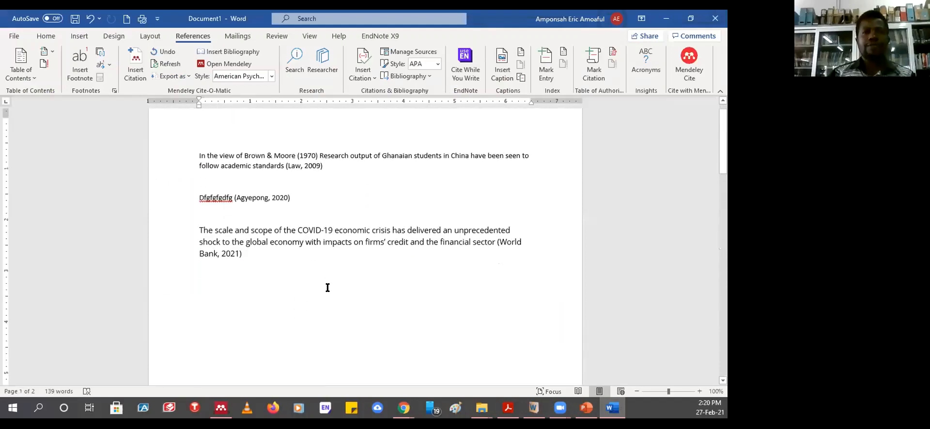
text(Lkdlkjfd kjlkj kjlk)
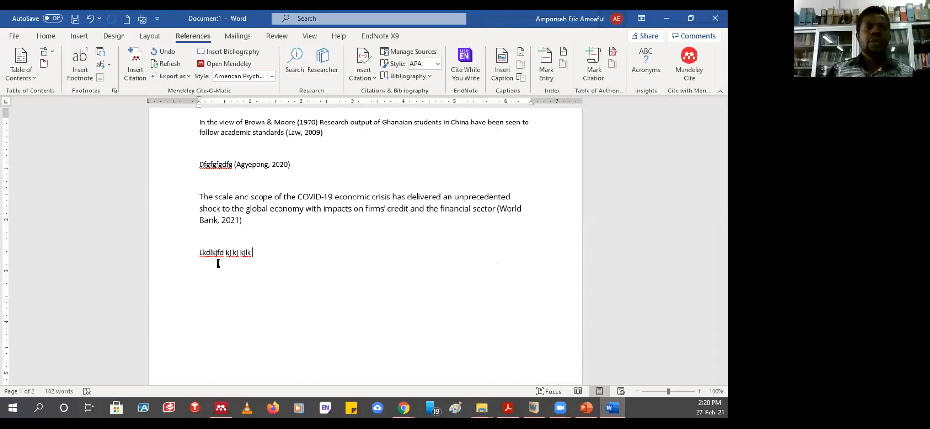
- Put the cursor at the end of the new line and open Mendeley's Insert Citation search
click(196, 253)
shift+click(255, 253)
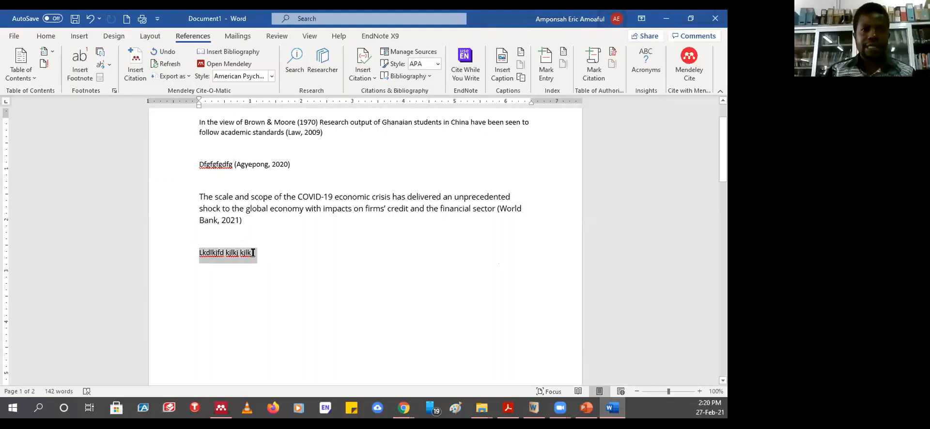
click(262, 258)
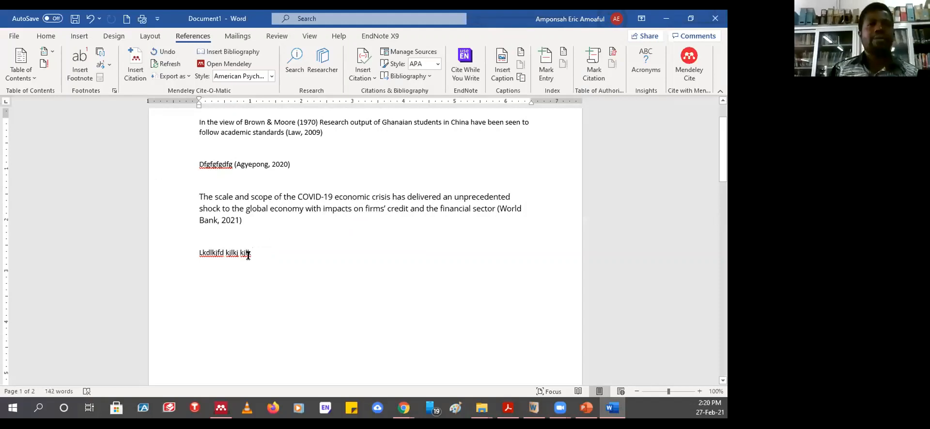
click(135, 62)
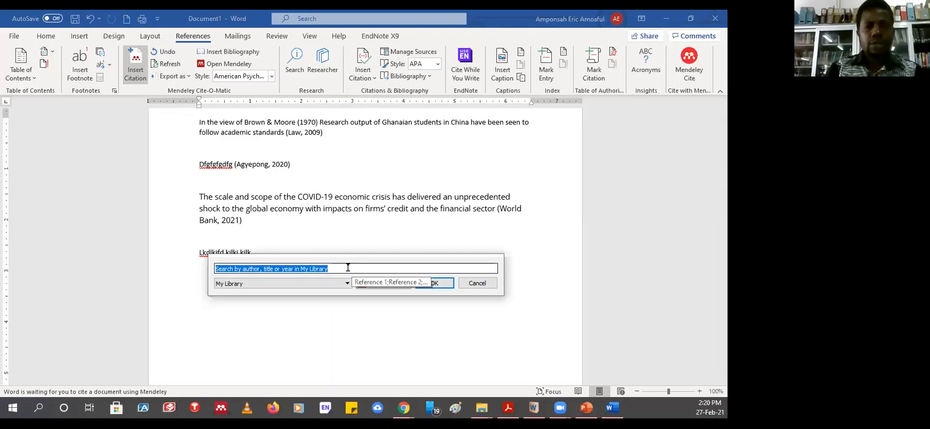
- Cite Mcguire 2008, Conyers 2006 and Heery 1996 as one citation ending the Lkdlkjfd line
text(t)
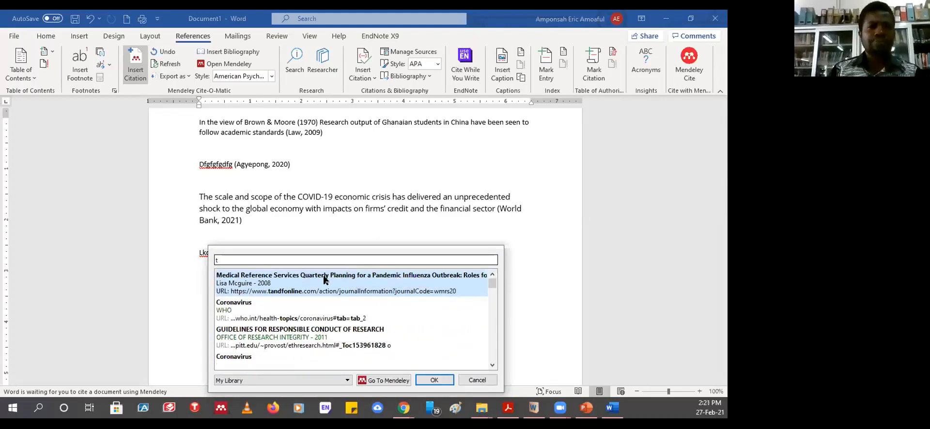
click(264, 283)
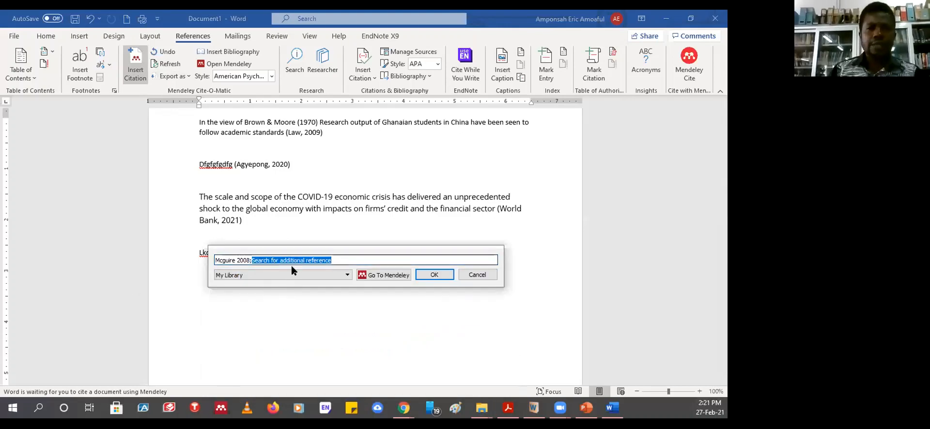
text(u)
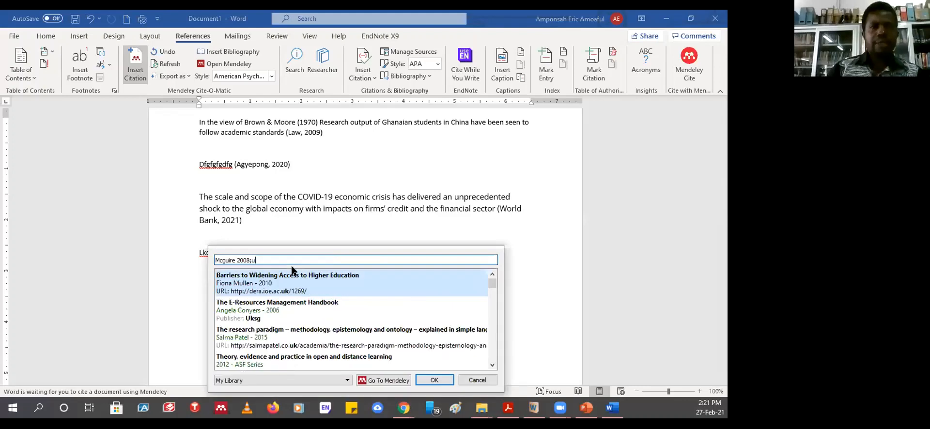
click(238, 309)
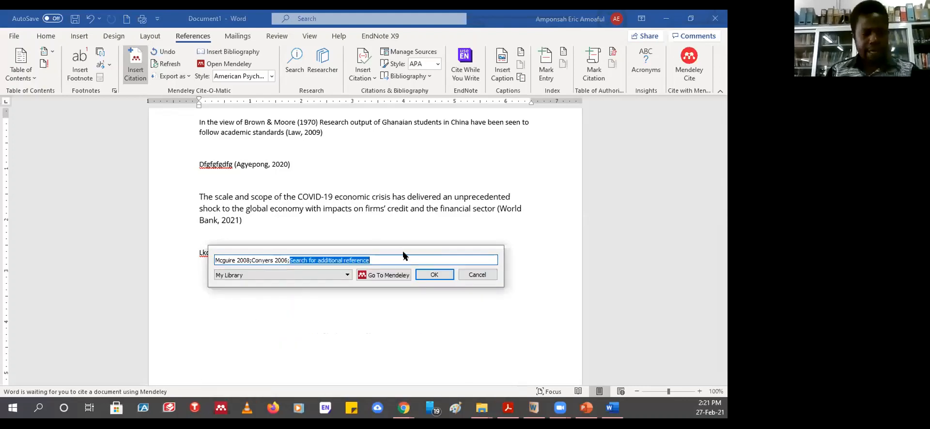
text(d)
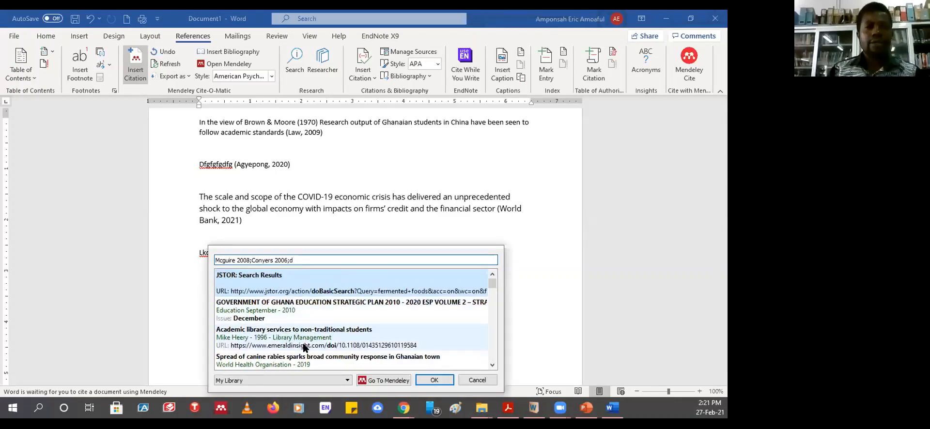
click(253, 338)
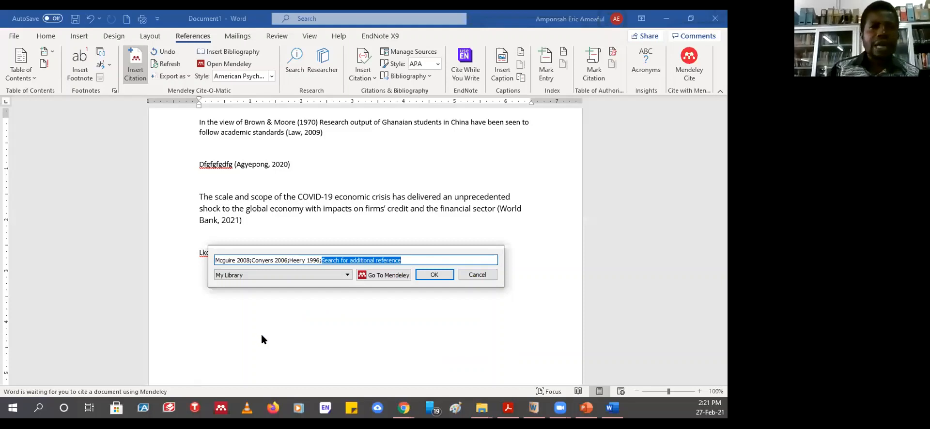
click(434, 275)
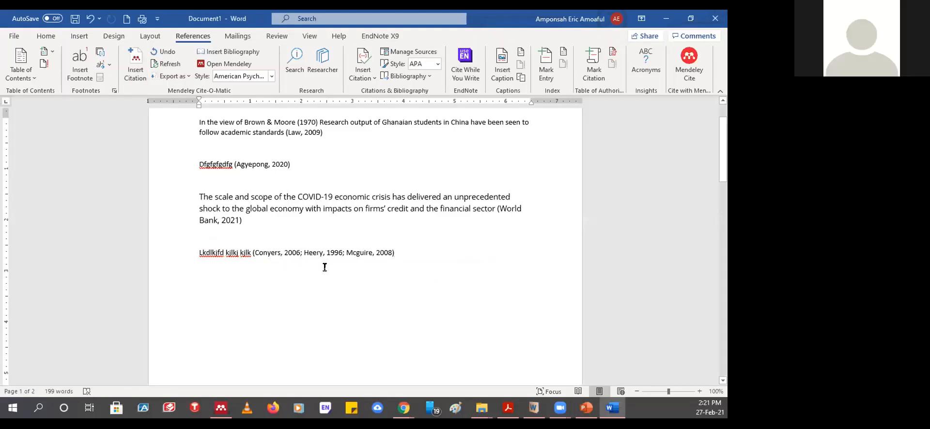
scroll(393, 272, down, 15)
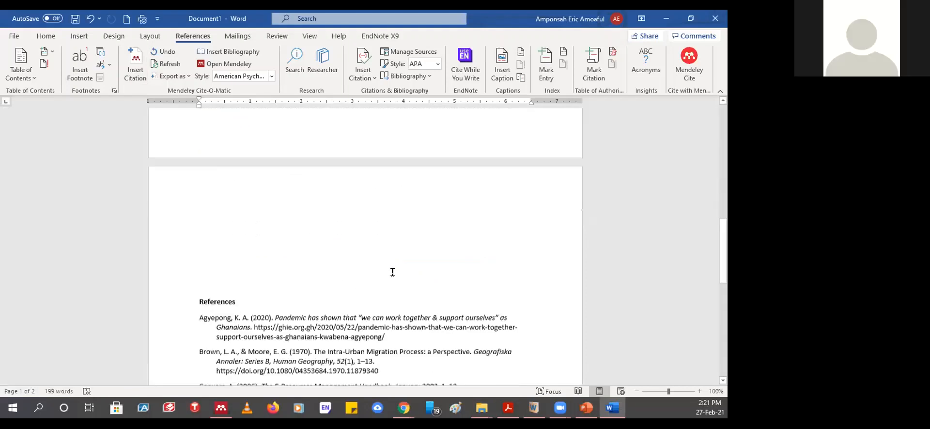
scroll(391, 271, up, 8)
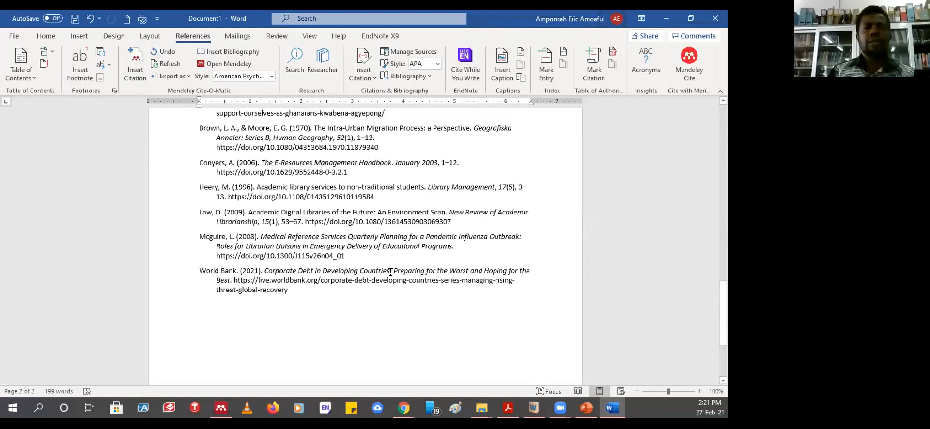
scroll(390, 272, down, 4)
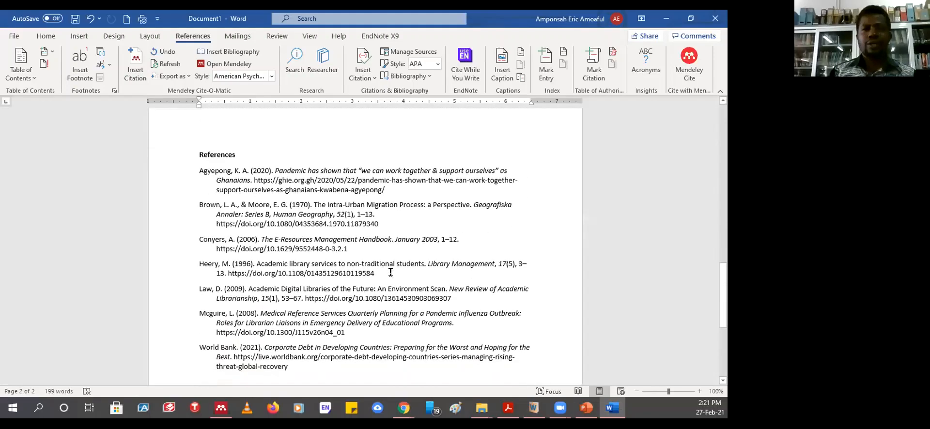
scroll(388, 270, up, 3)
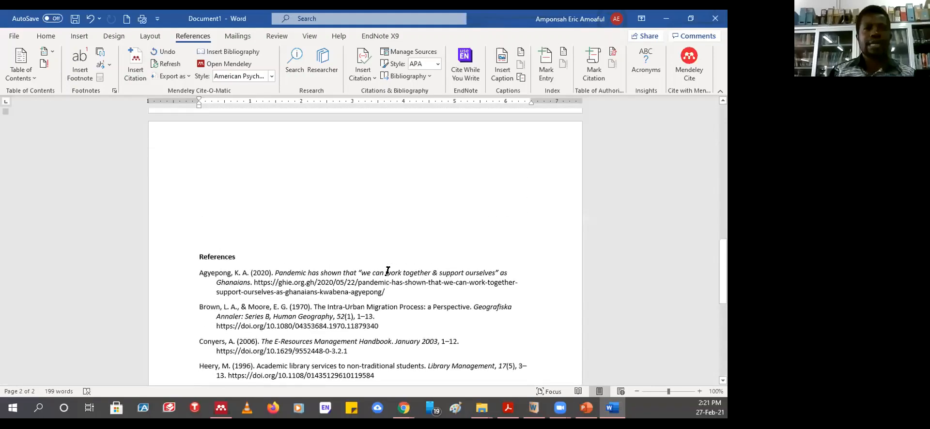
click(196, 254)
scroll(196, 253, down, 3)
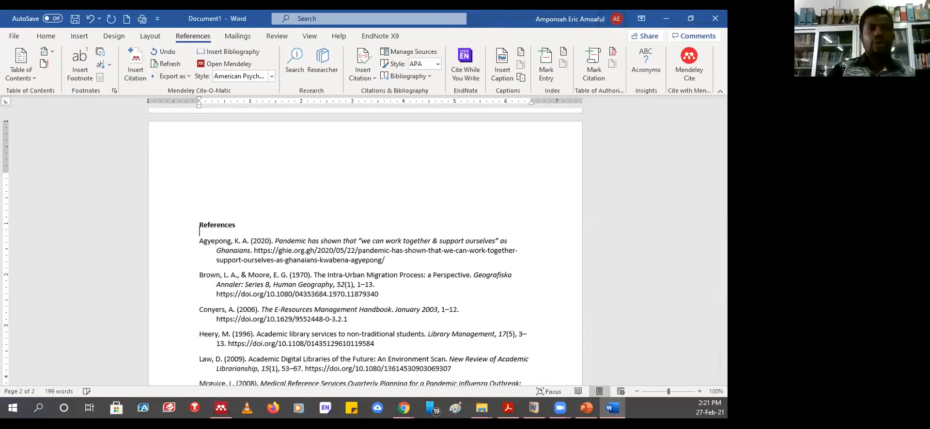
scroll(290, 293, up, 15)
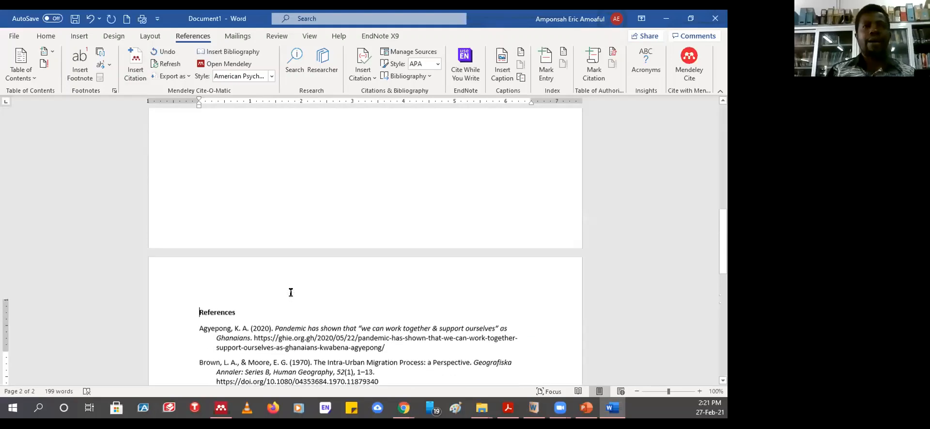
scroll(291, 293, up, 4)
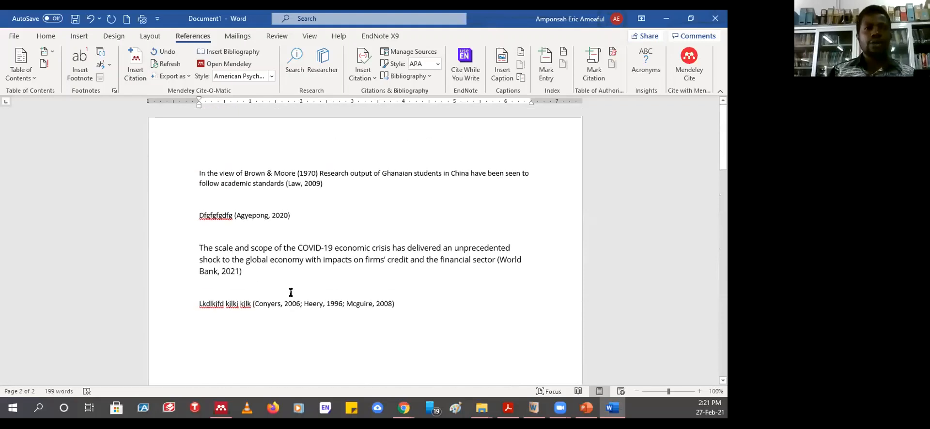
click(199, 303)
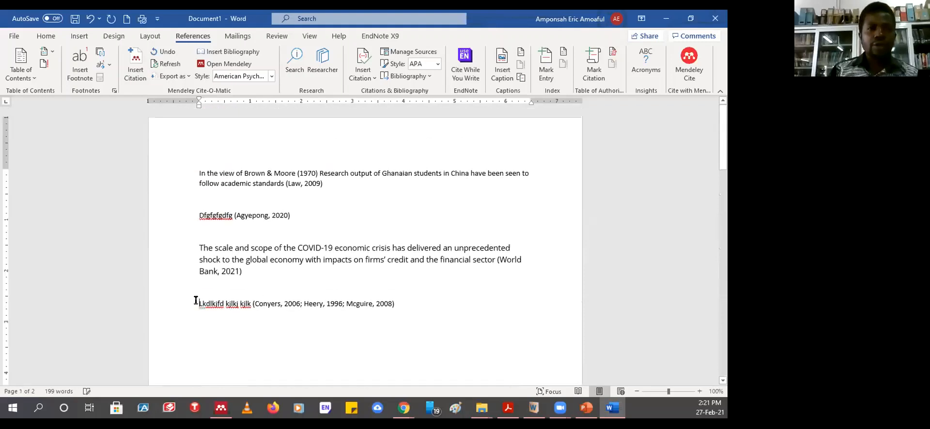
- Add the line 'Kkldjdlkjf jkfjlkdjkljf kljkljklj' below the last citation and bring up Mendeley's citation search
click(423, 307)
key(Return)
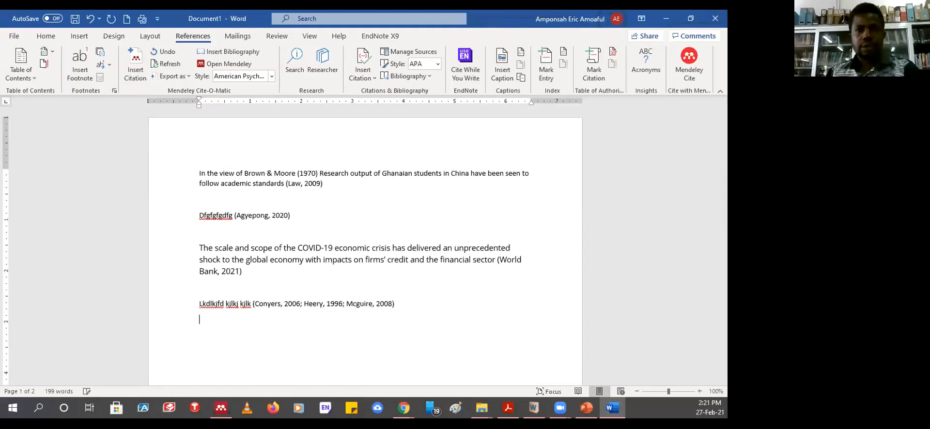
text(Kkldjdlkjf )
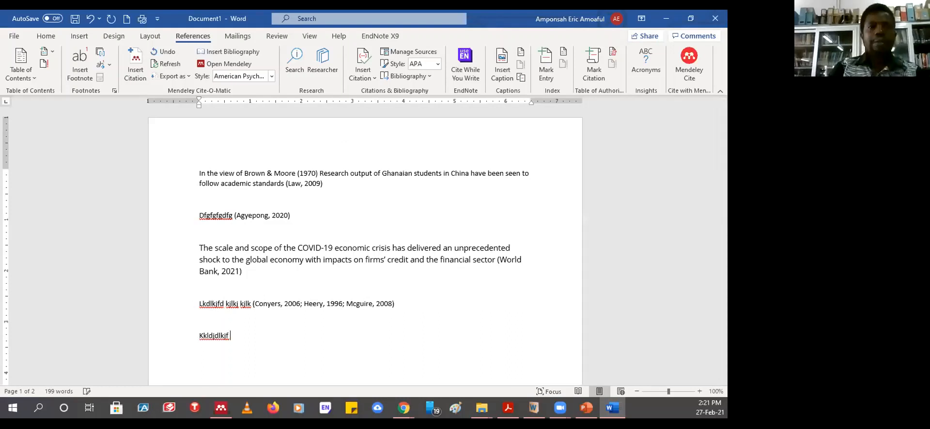
text(jkfjlkdjkljf kljkljklj)
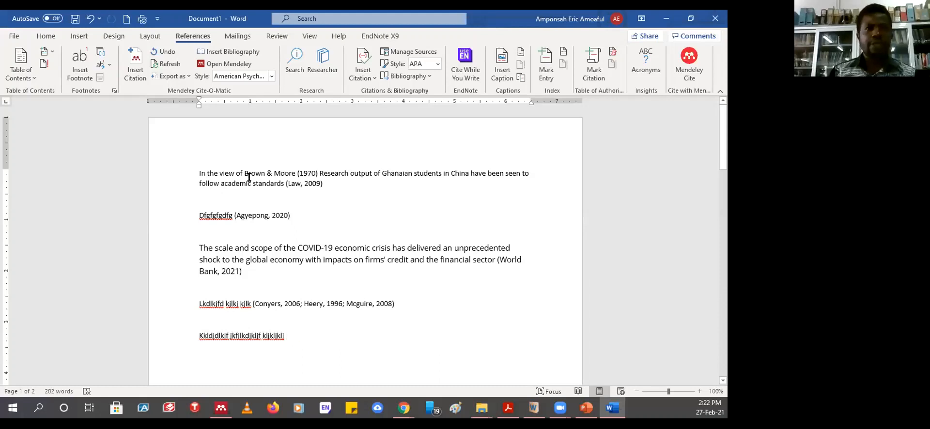
click(130, 60)
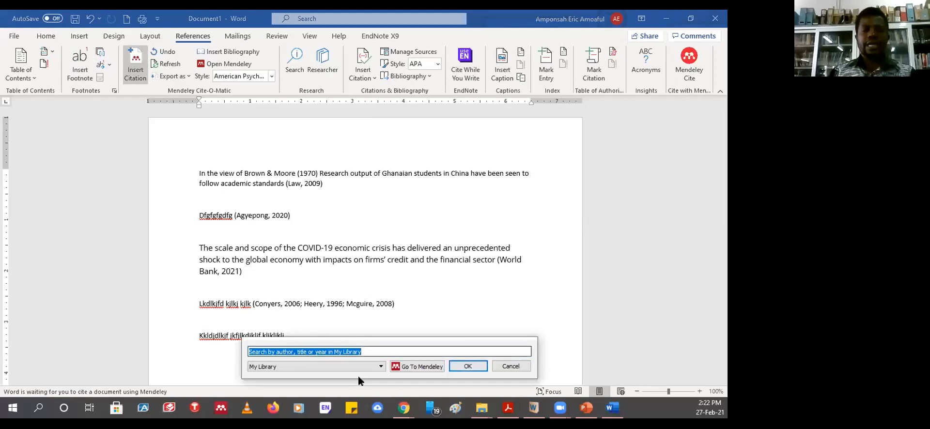
- Pick the Farberman, Cohen, Fraenkel and Miles & Gilbert papers in Mendeley and cite them in Word
click(414, 367)
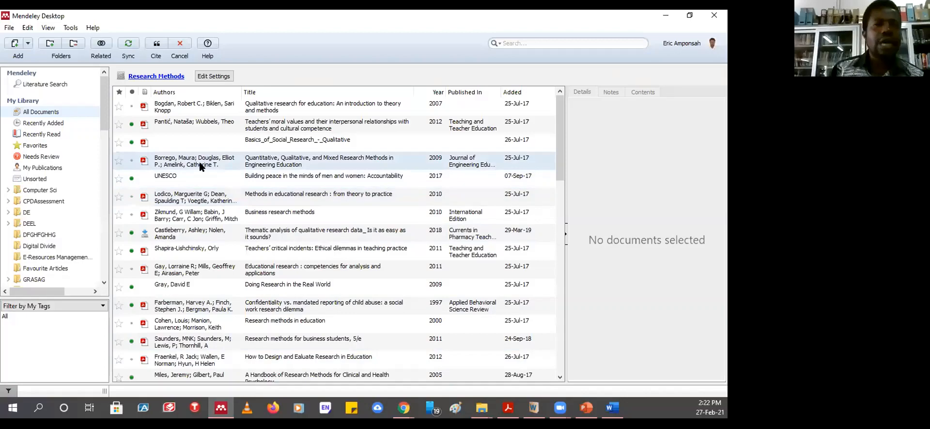
scroll(336, 282, down, 4)
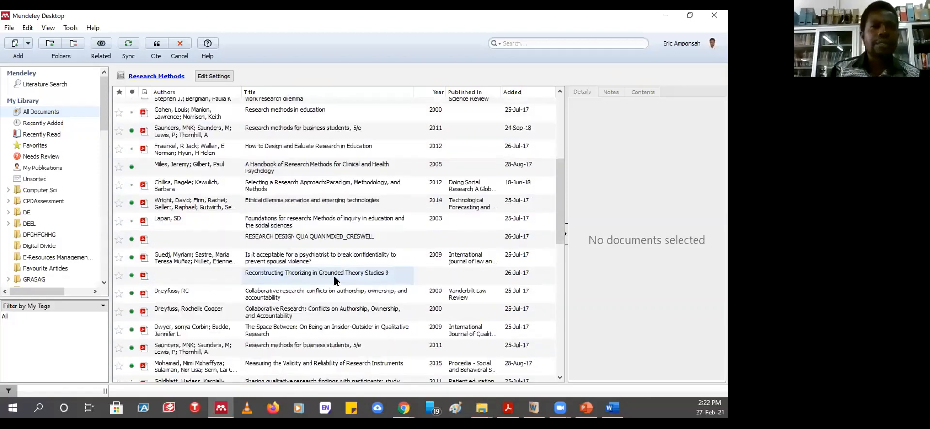
scroll(336, 282, up, 3)
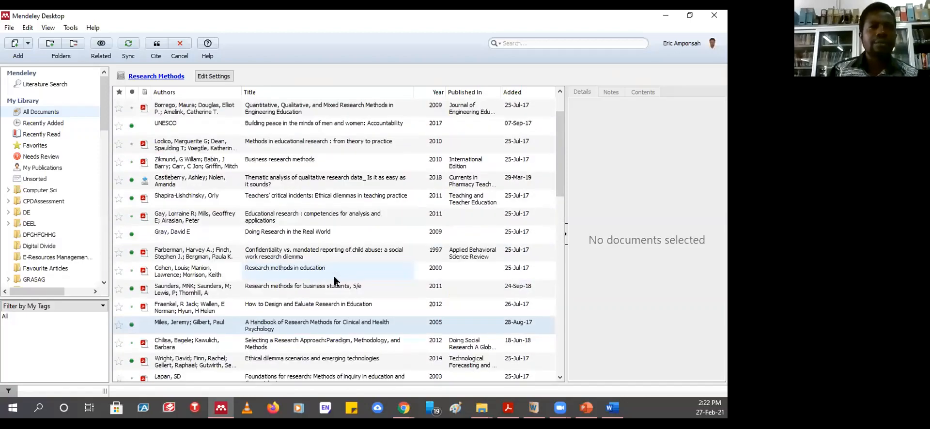
click(184, 255)
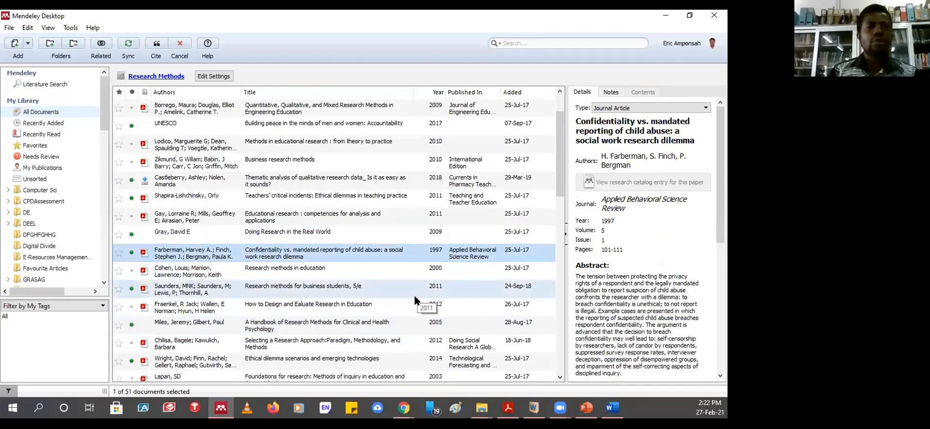
ctrl+click(185, 272)
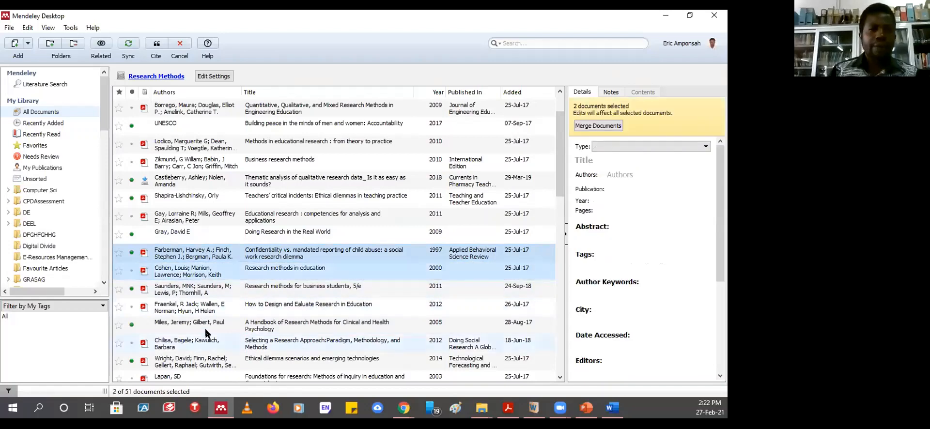
ctrl+click(263, 329)
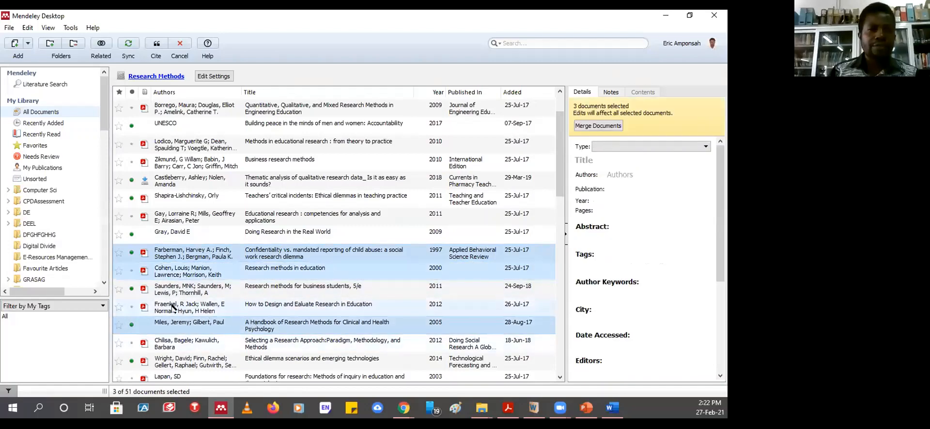
ctrl+click(245, 310)
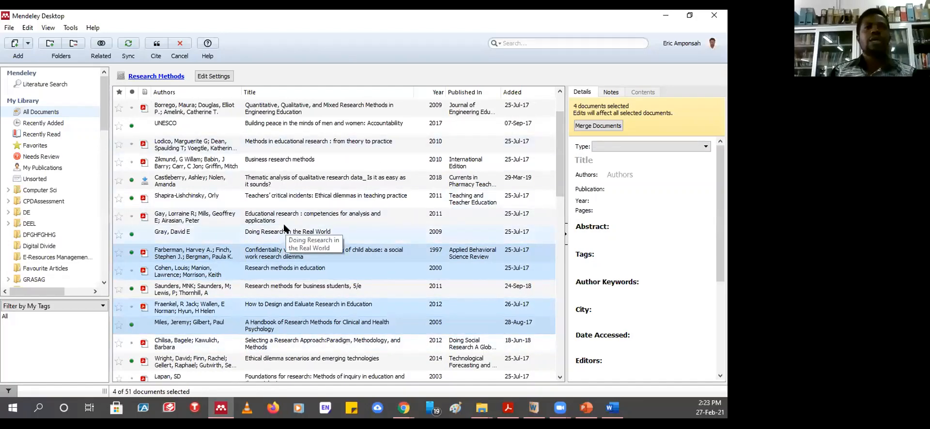
click(156, 45)
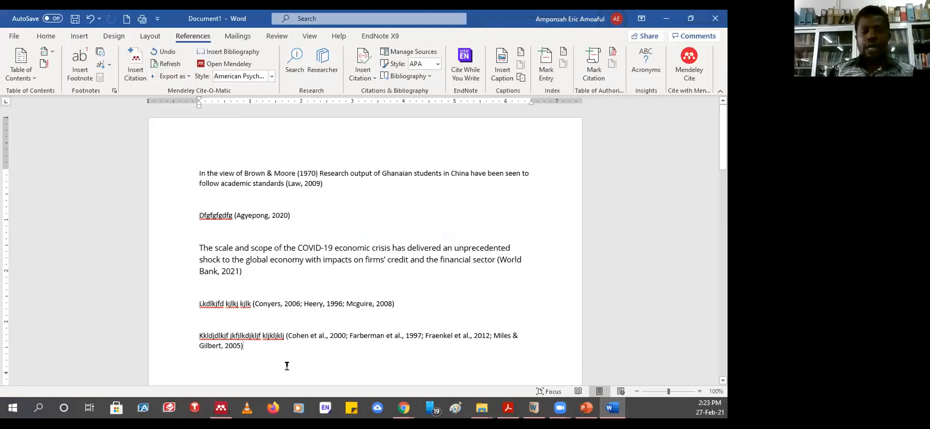
- Start a new paragraph with the text 'Lkjfskjflkjdklfj'
key(Return)
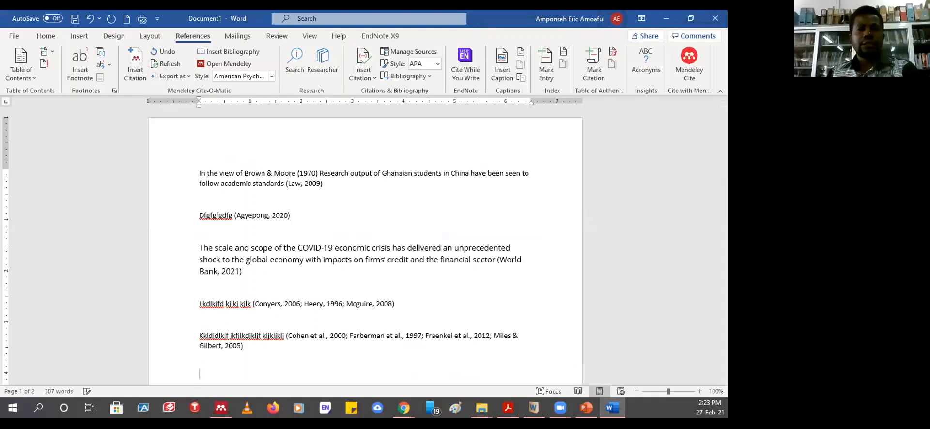
scroll(326, 332, down, 3)
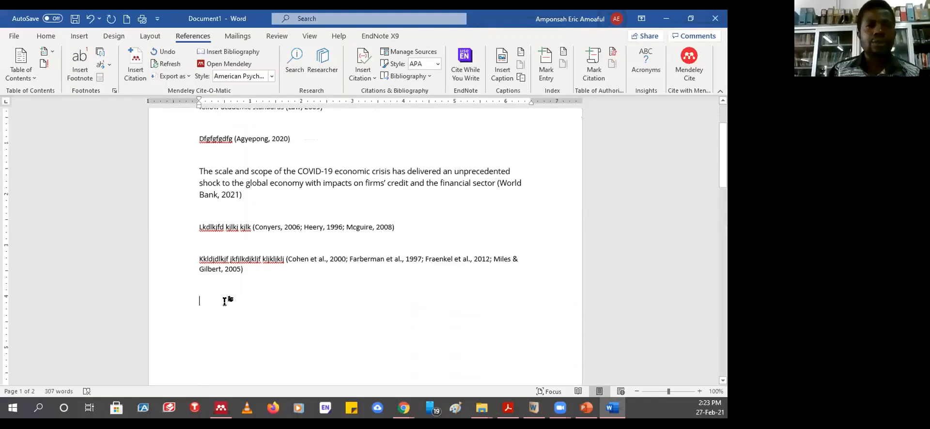
text(Lkjfskjflkjdklfj)
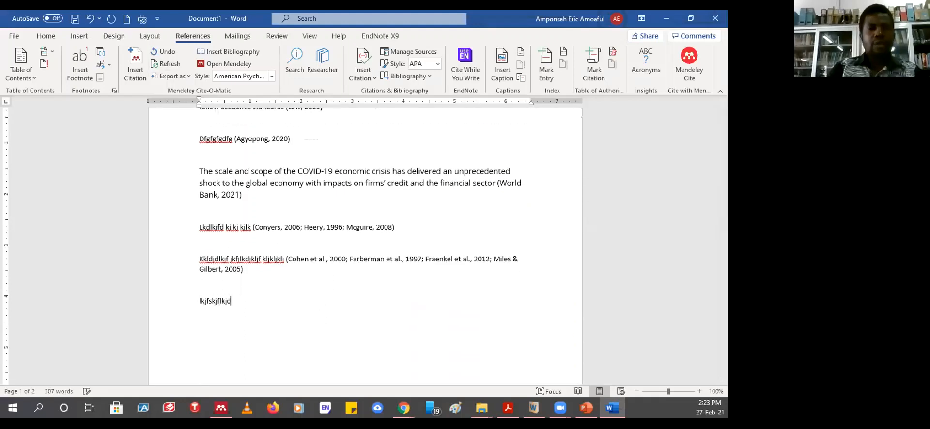
- Cite the 2010 Baldwin information-searching study from the DEEL folder at the end of that line
click(135, 66)
click(366, 334)
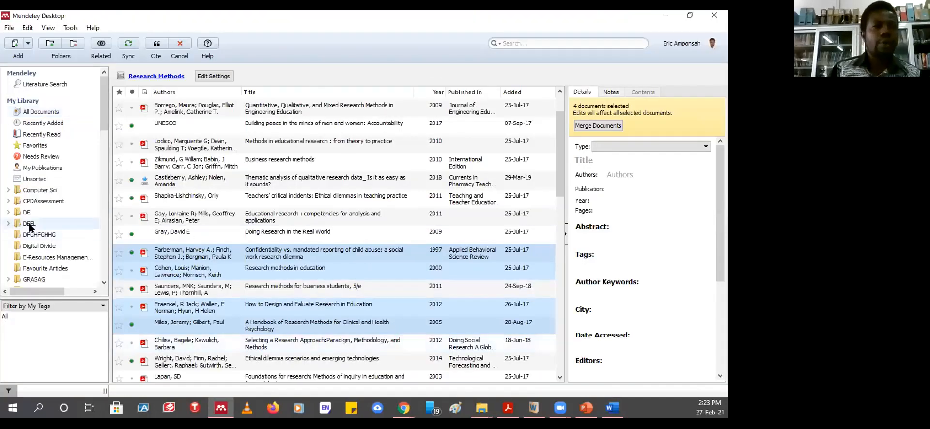
click(30, 223)
click(193, 167)
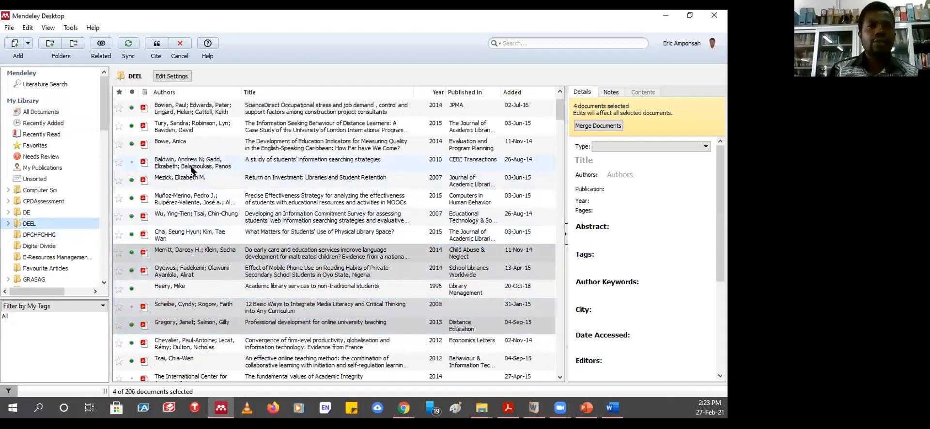
click(156, 45)
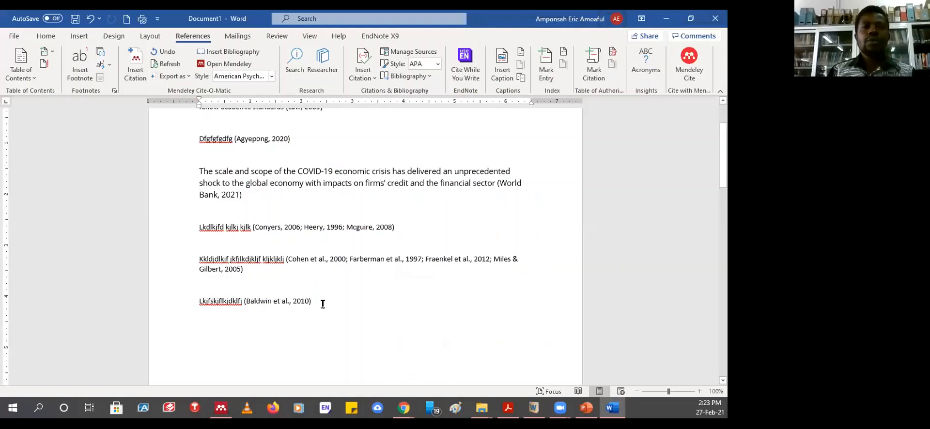
click(135, 65)
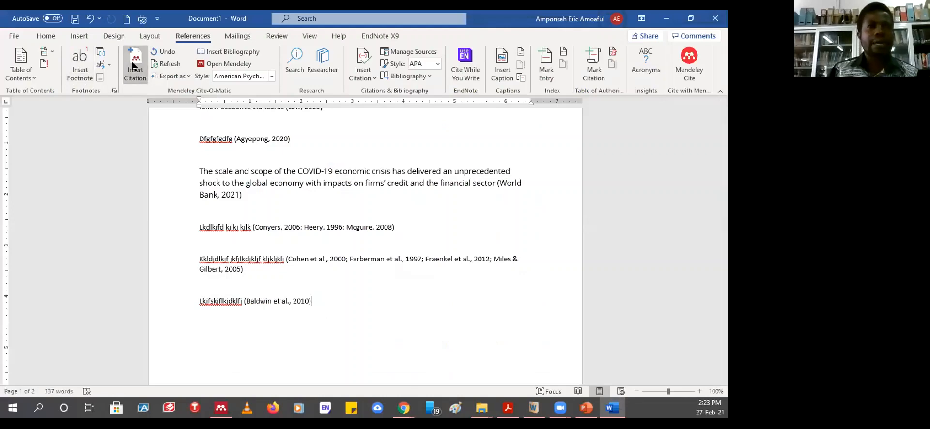
- Cite Wright et al. 2014 'Ethical dilemma scenarios' from Favourite Articles after the Baldwin citation
click(429, 332)
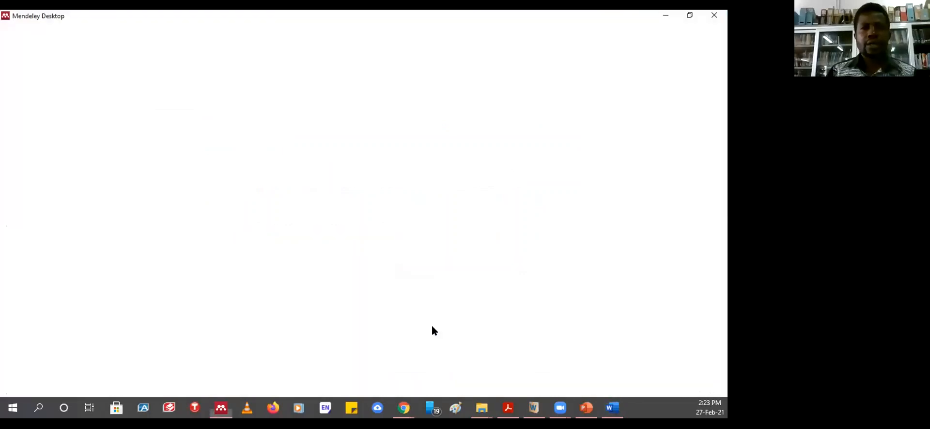
click(38, 269)
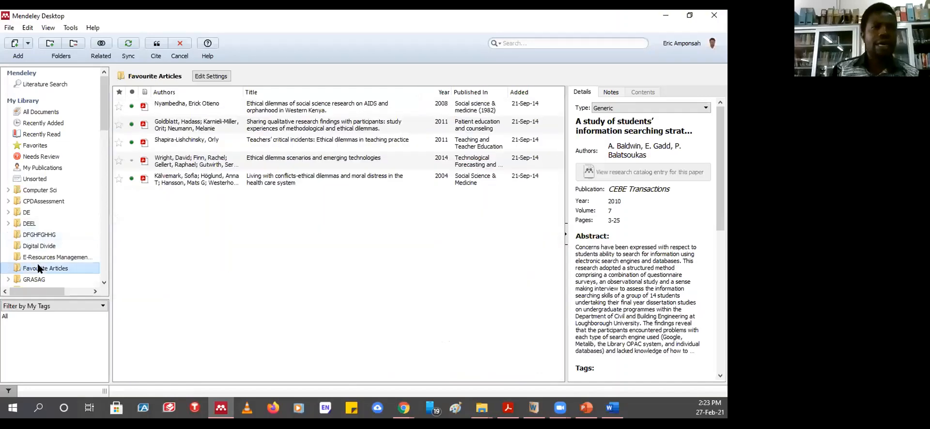
click(281, 164)
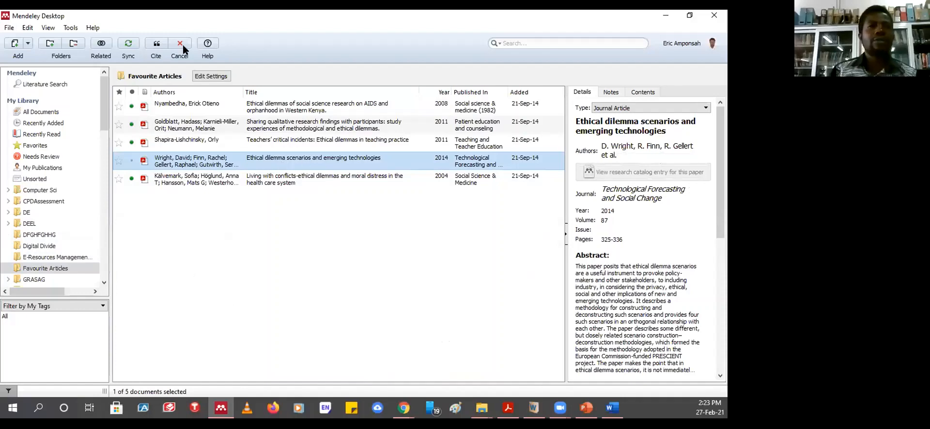
click(156, 46)
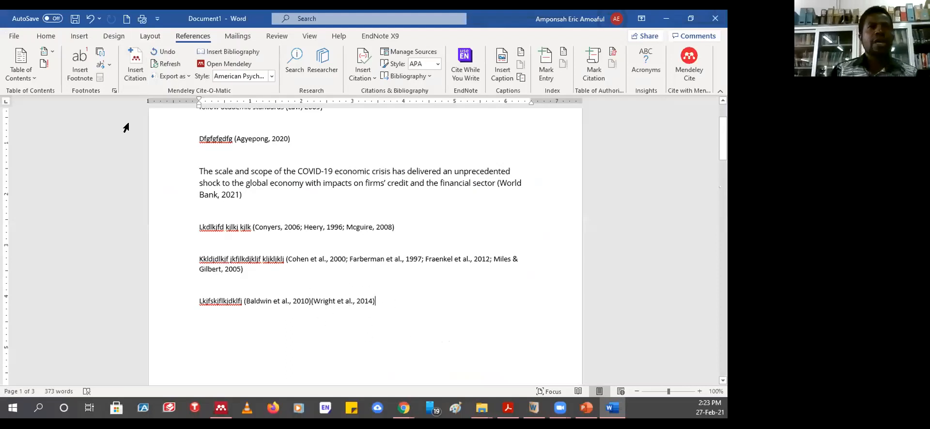
click(137, 68)
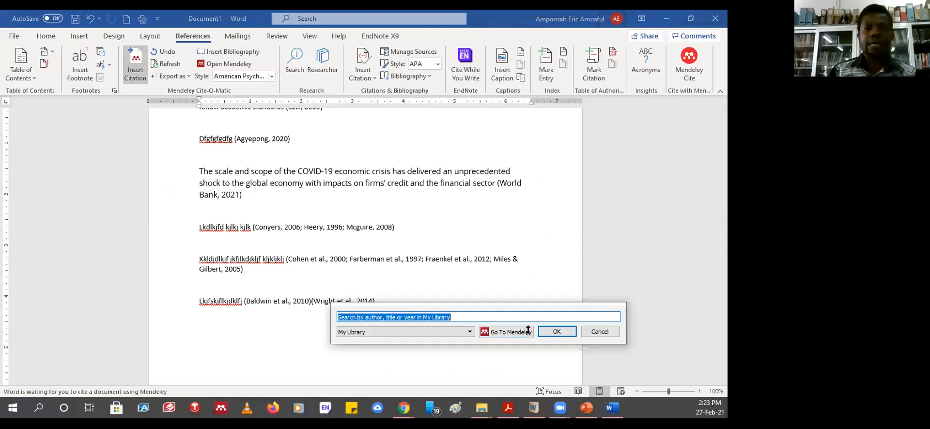
- Add a Bach et al. 2013 citation from the Digital Divide folder to the Lkjfskjflkjdklfj line
click(505, 332)
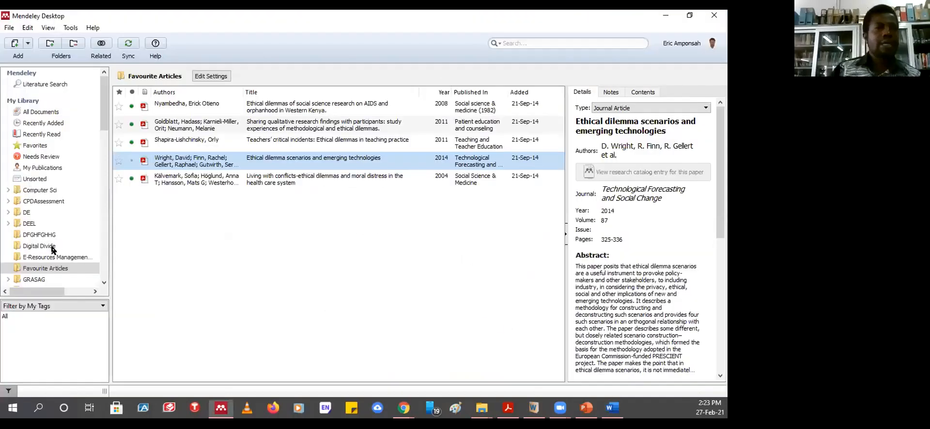
click(39, 247)
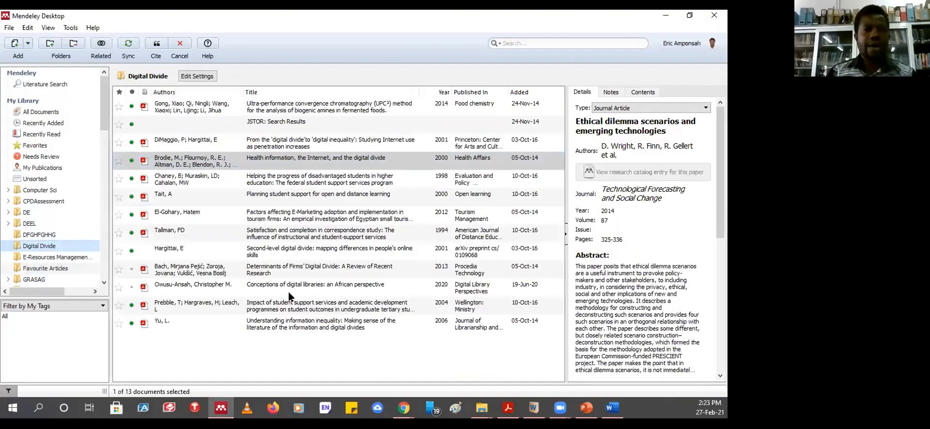
click(282, 275)
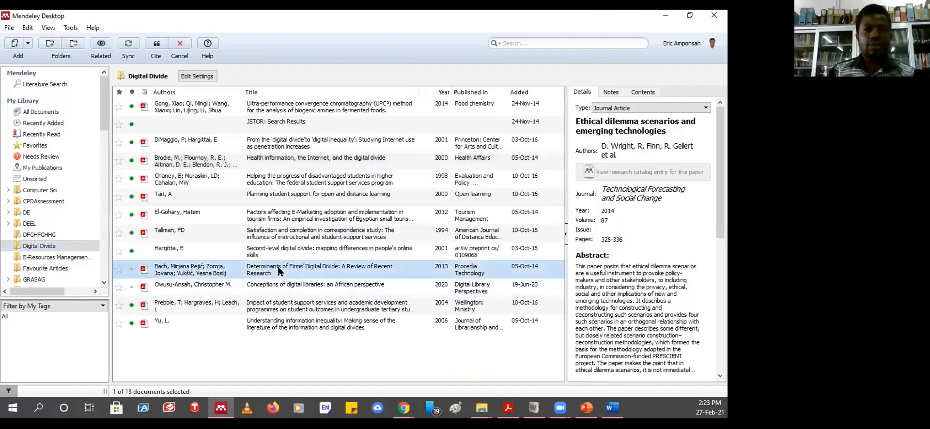
click(156, 54)
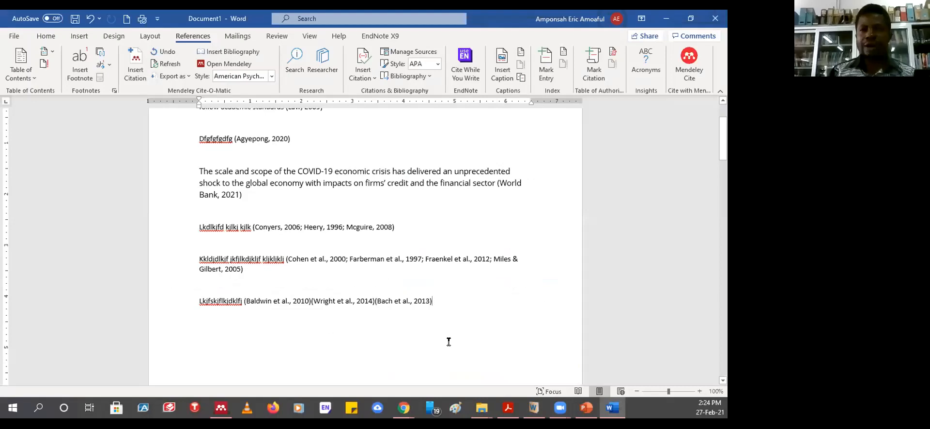
- Merge the Bach 2013, Baldwin 2010 and Wright 2014 citations into one, then return to Mendeley
drag(434, 302, 272, 299)
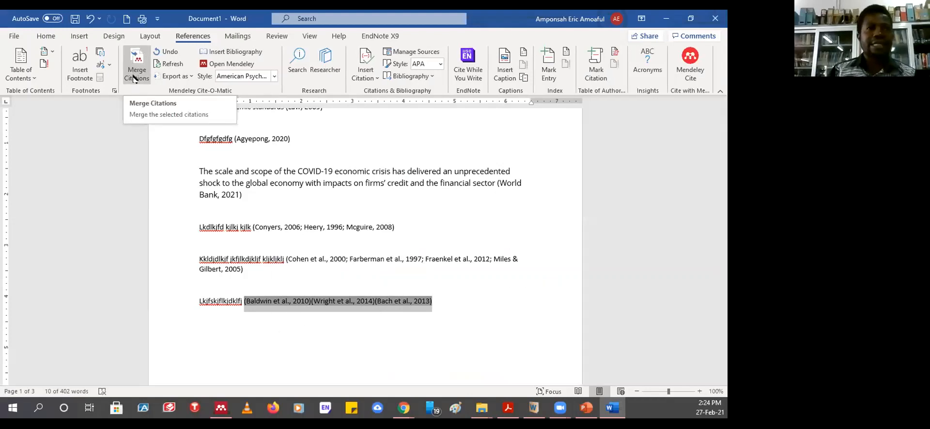
click(484, 285)
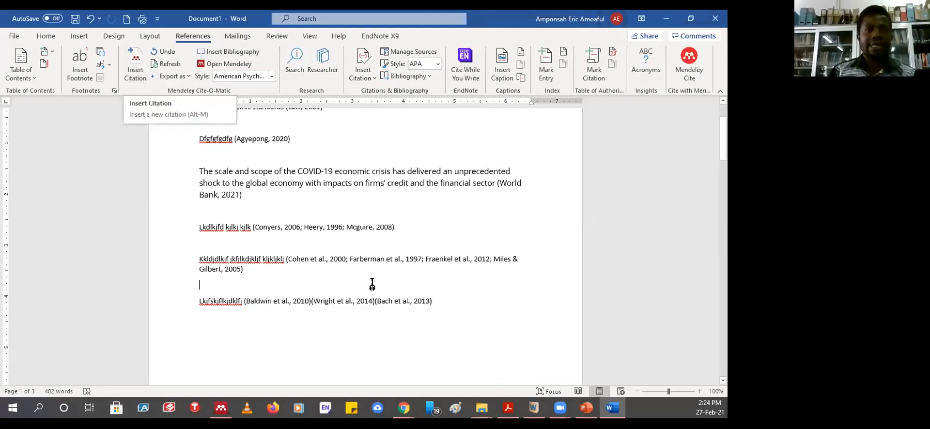
drag(437, 304, 270, 303)
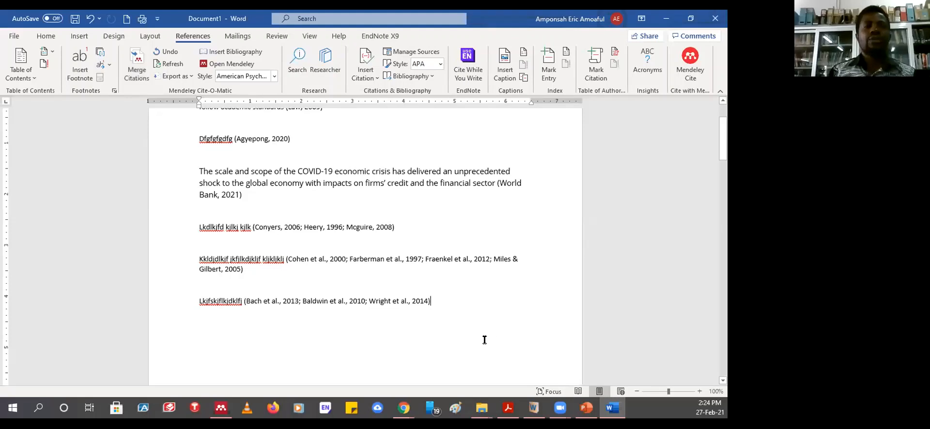
click(444, 299)
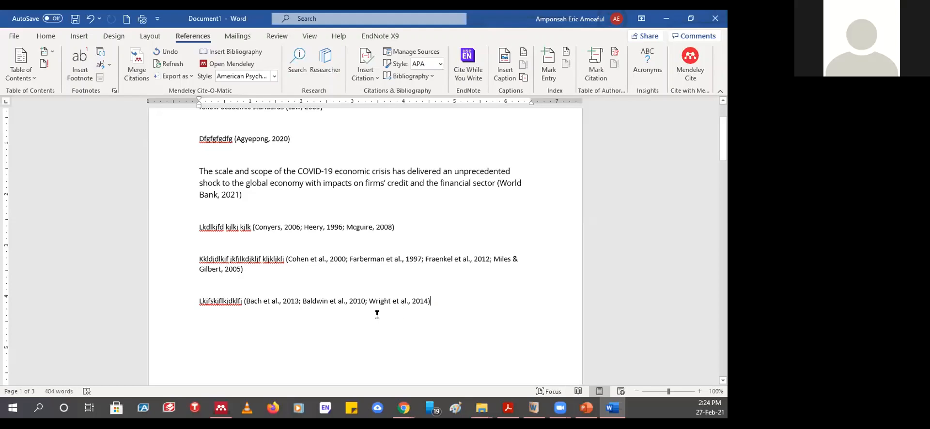
scroll(383, 312, up, 2)
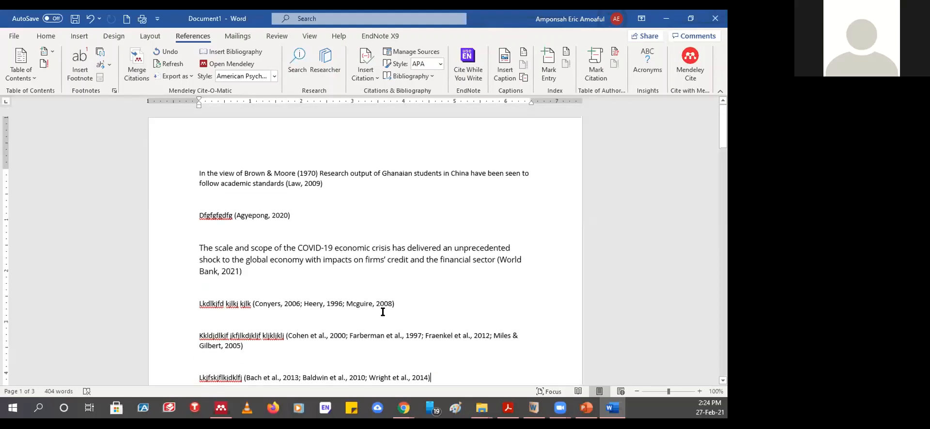
scroll(382, 312, down, 6)
scroll(382, 309, up, 8)
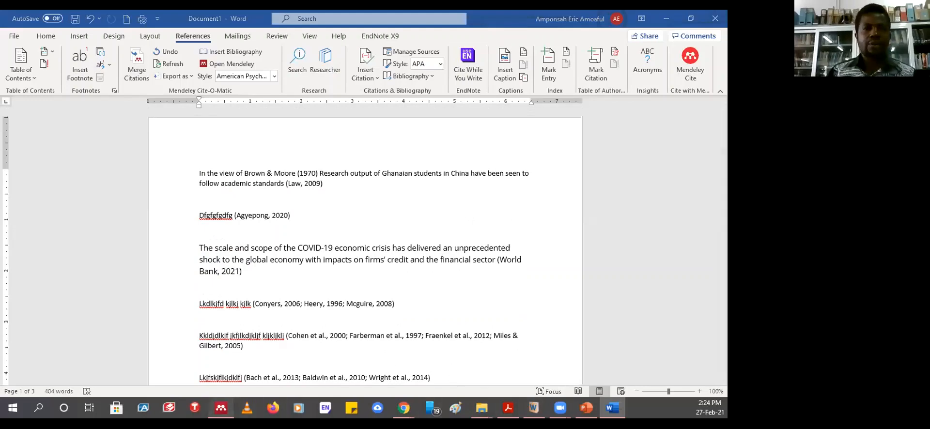
key(alt+Tab)
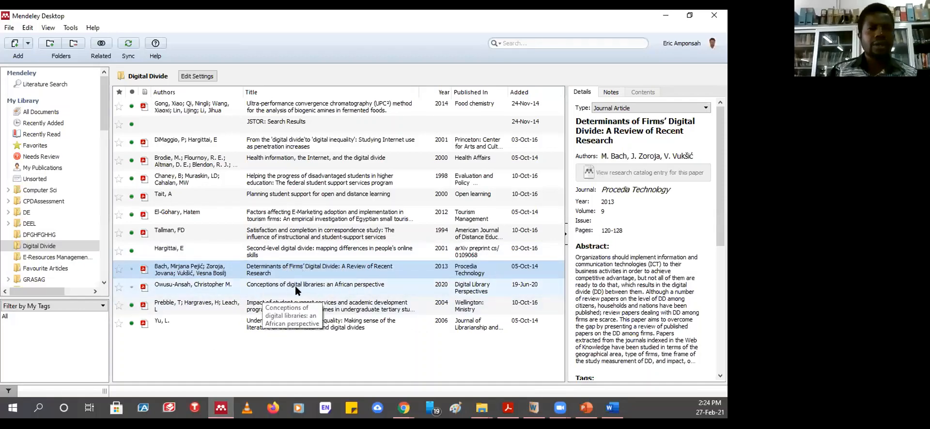
- Open the Conceptions of digital libraries and second-level digital divide correspondence-study PDFs in tabs
click(295, 291)
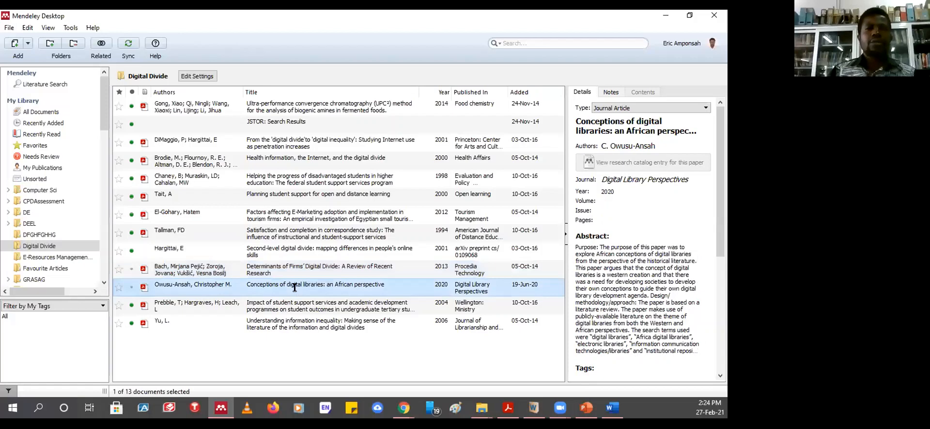
double_click(295, 288)
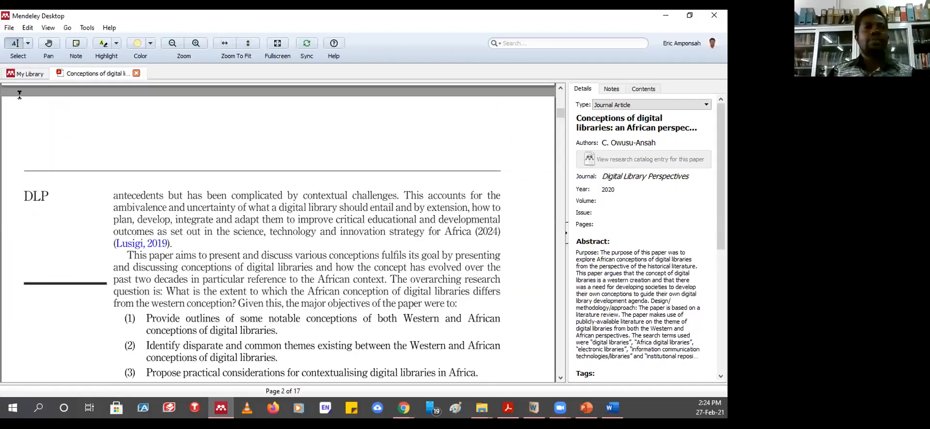
click(29, 75)
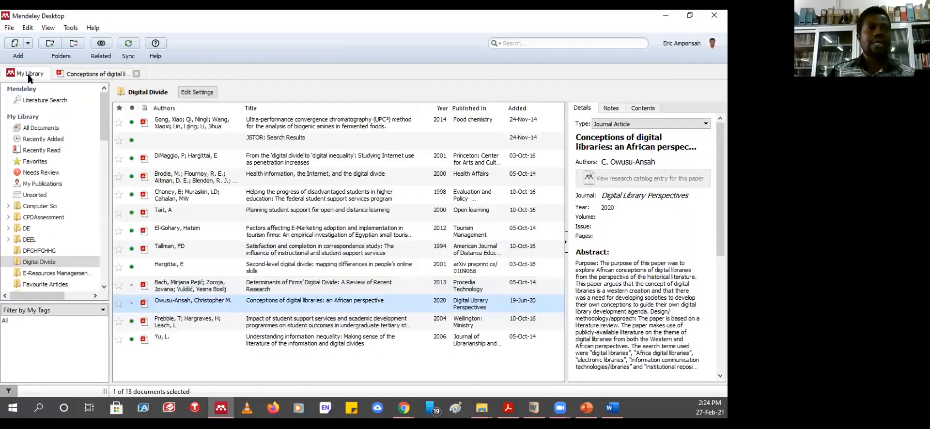
click(271, 270)
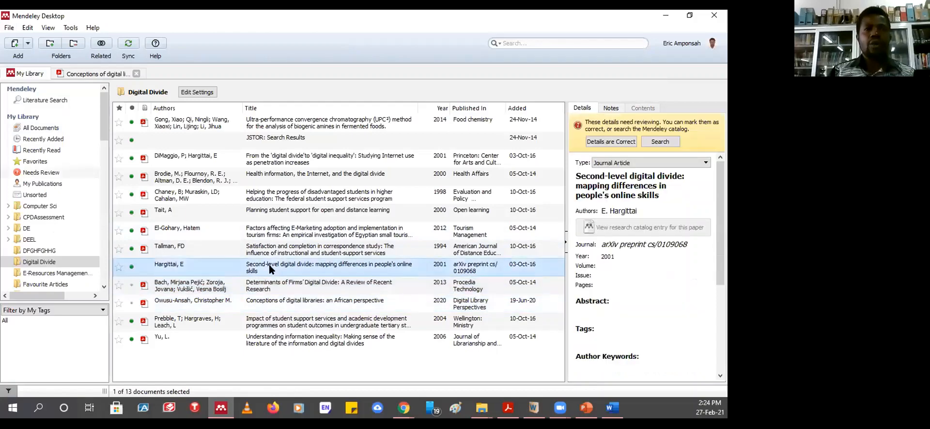
double_click(299, 256)
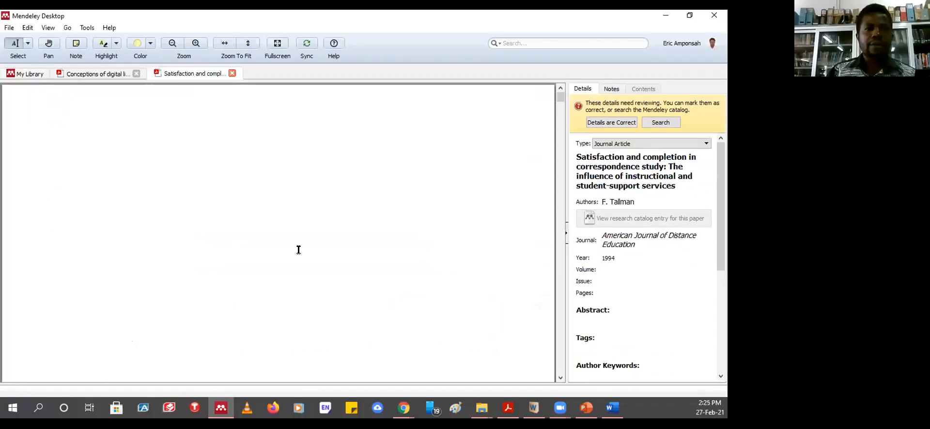
- Return to the Conceptions of digital libraries PDF and scroll through its pages
click(77, 74)
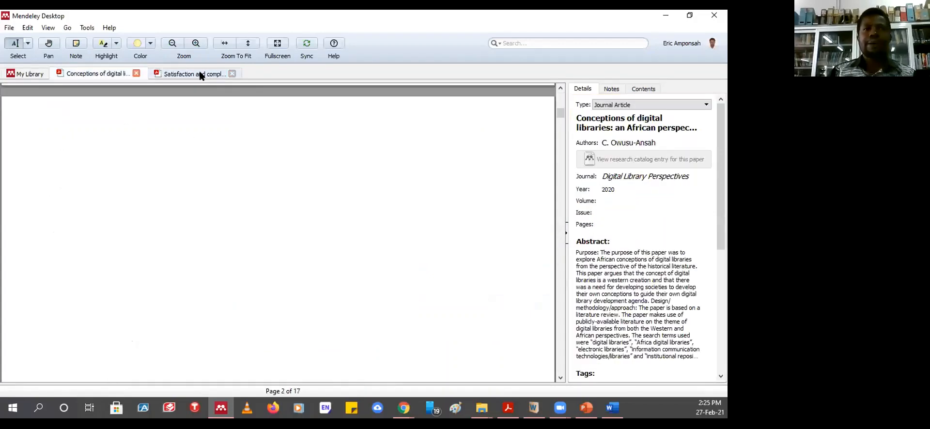
click(201, 73)
click(82, 75)
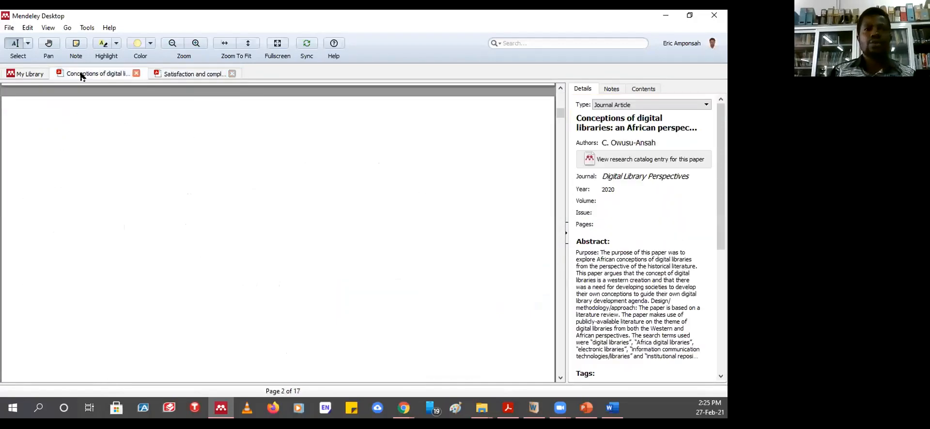
scroll(215, 188, up, 3)
scroll(215, 188, up, 5)
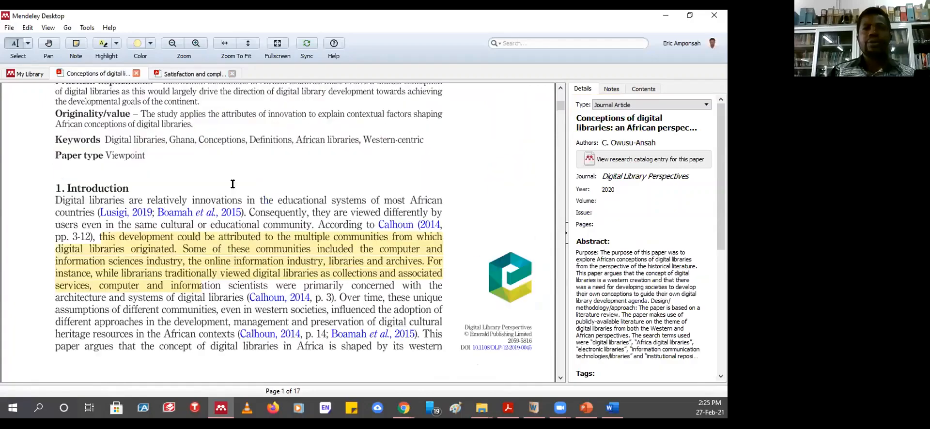
scroll(240, 194, down, 2)
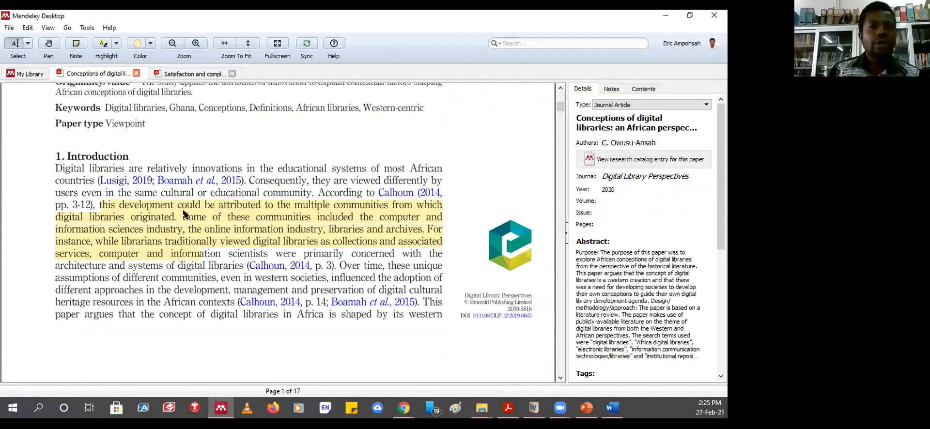
mouse_move(251, 236)
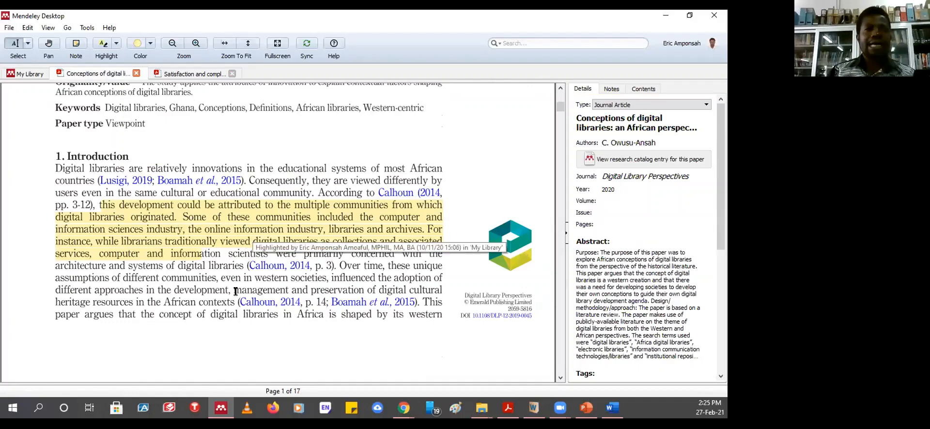
scroll(232, 266, down, 5)
scroll(229, 263, down, 20)
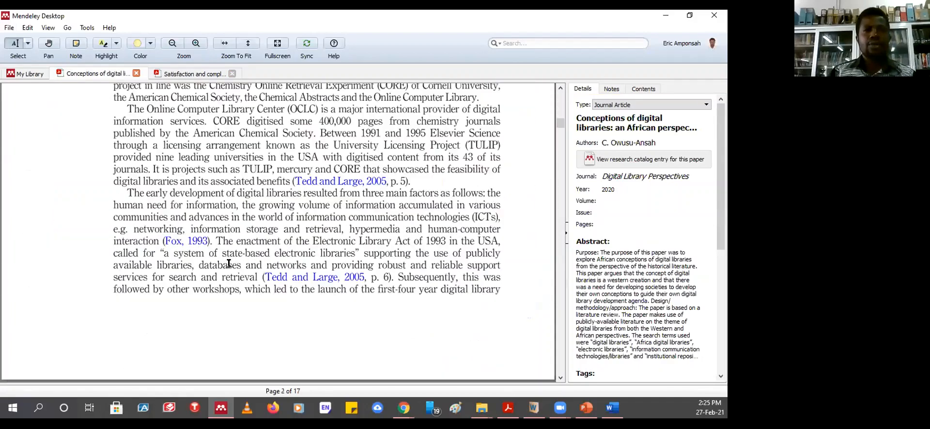
scroll(103, 233, up, 8)
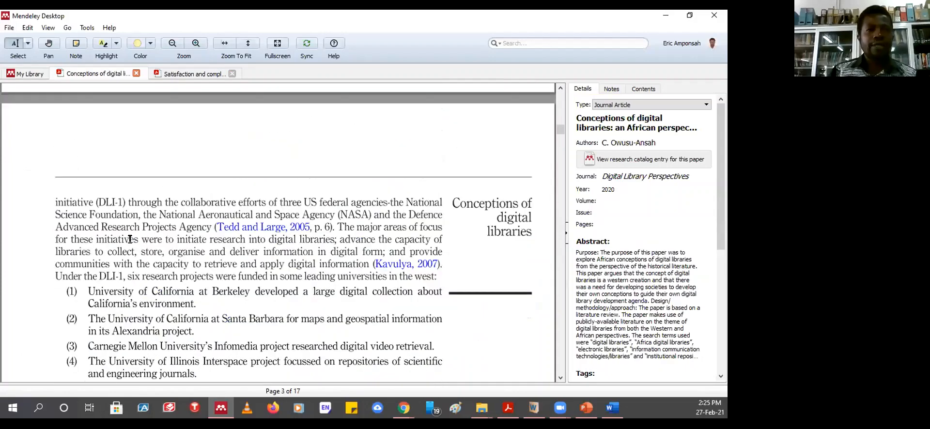
- Highlight the page 3 passage on initiating digital library research with the note 'to be used in chapter three'
drag(130, 239, 294, 262)
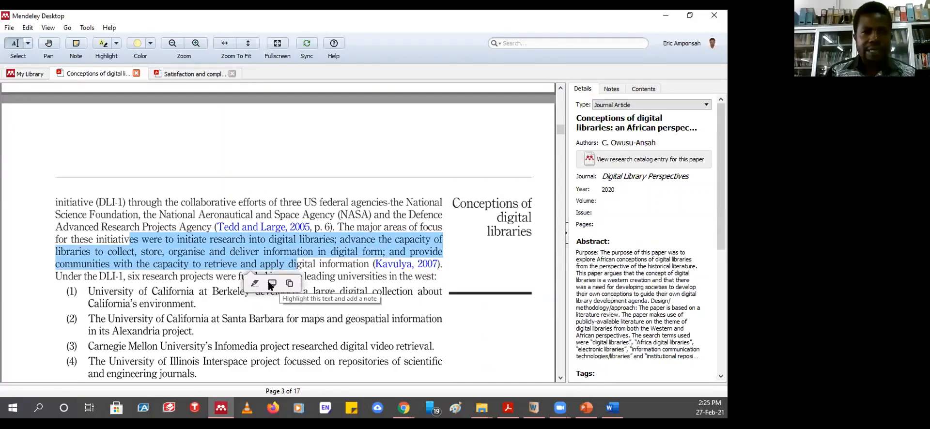
click(272, 284)
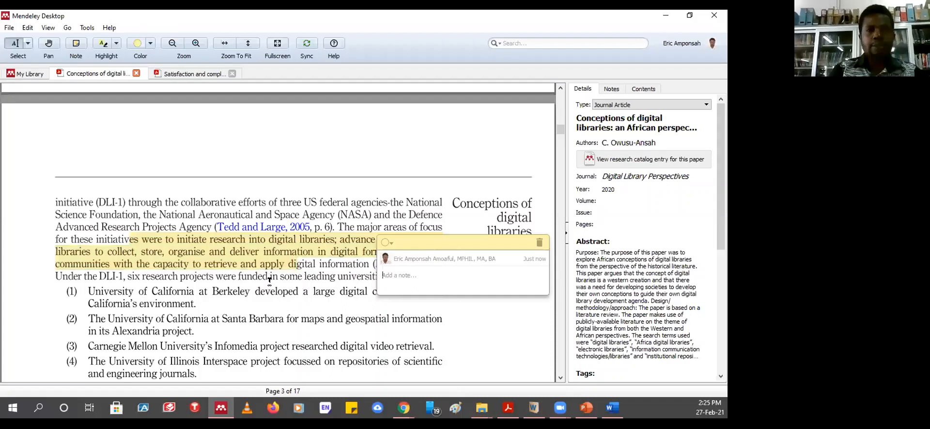
text(to be)
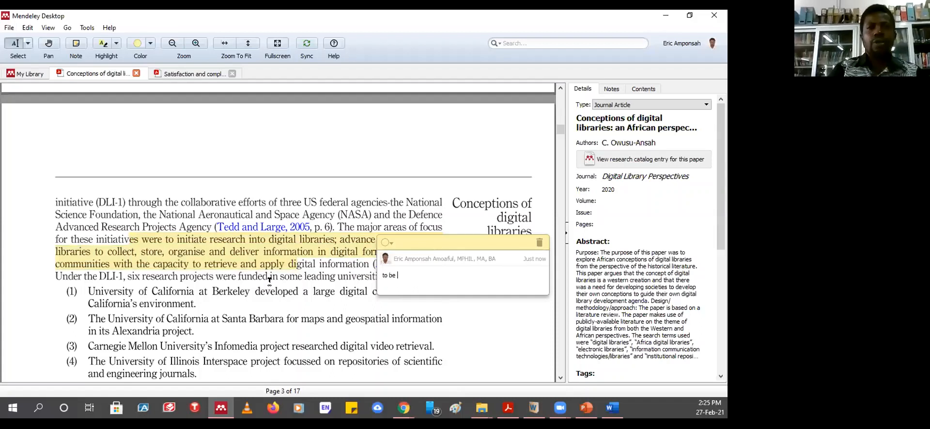
text( used in chapter three)
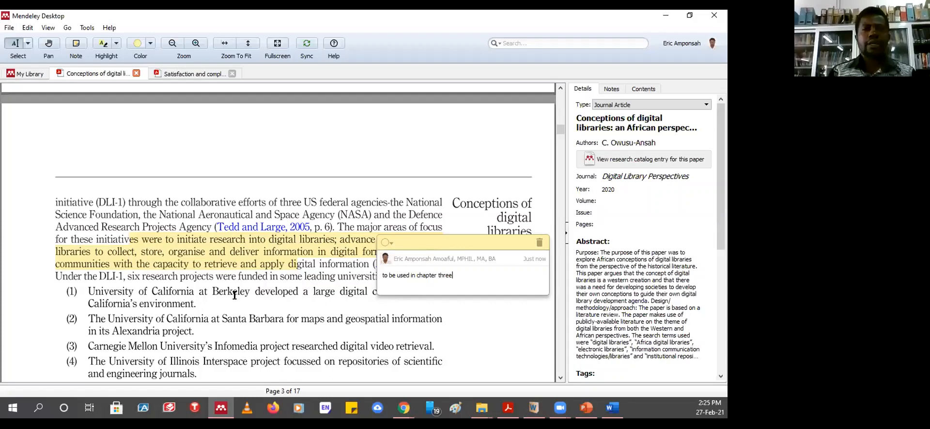
click(272, 291)
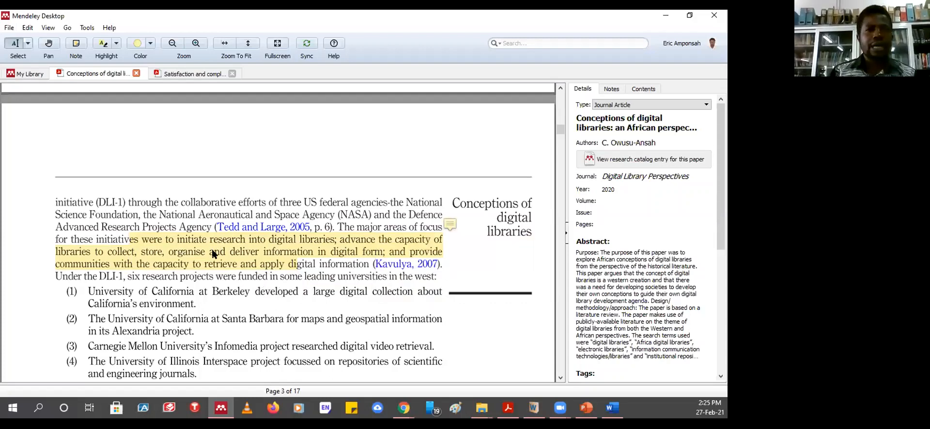
click(450, 225)
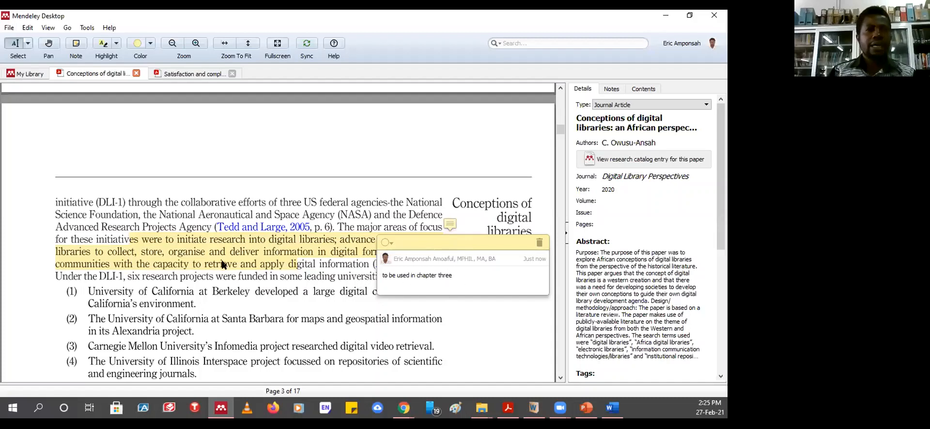
mouse_move(222, 263)
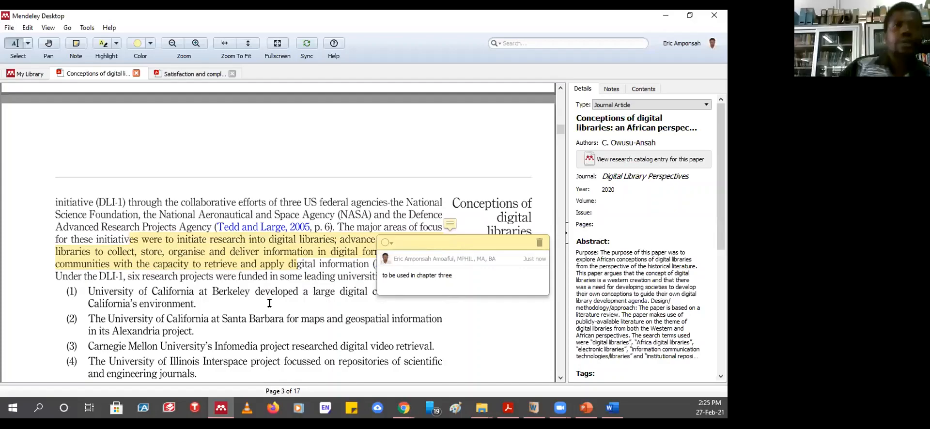
- Undo the 'to be used in chapter three' note and its yellow highlight on page 3
scroll(300, 320, down, 10)
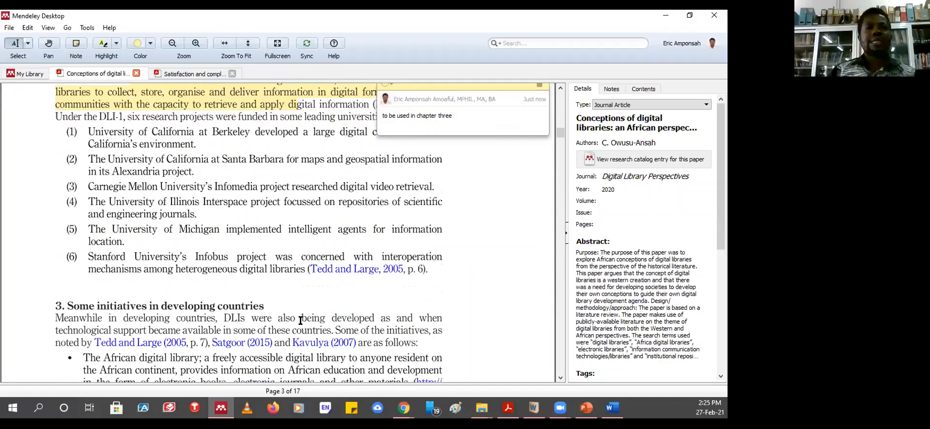
scroll(298, 302, down, 10)
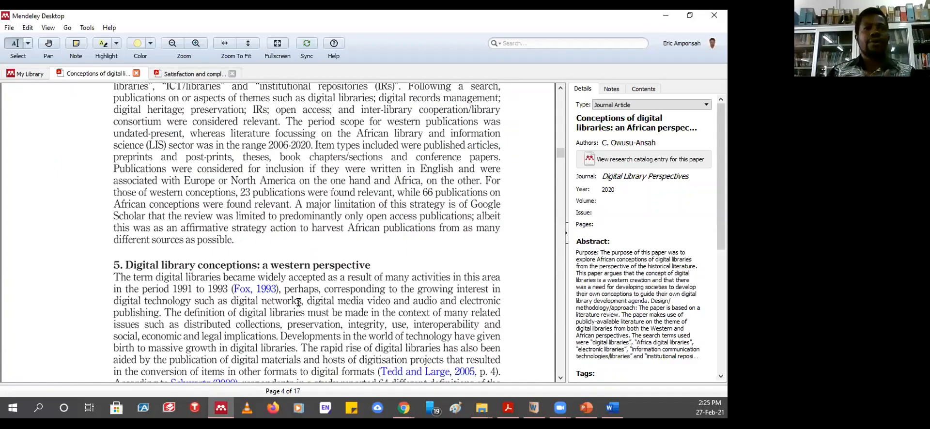
scroll(297, 301, up, 10)
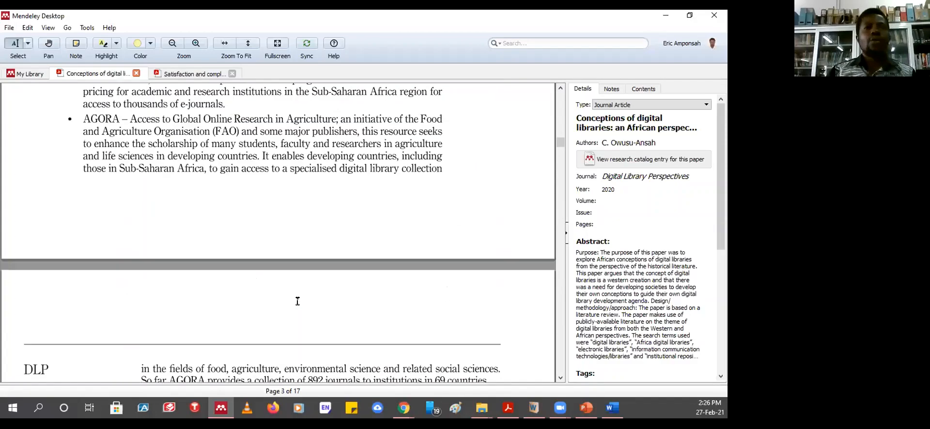
scroll(297, 302, up, 10)
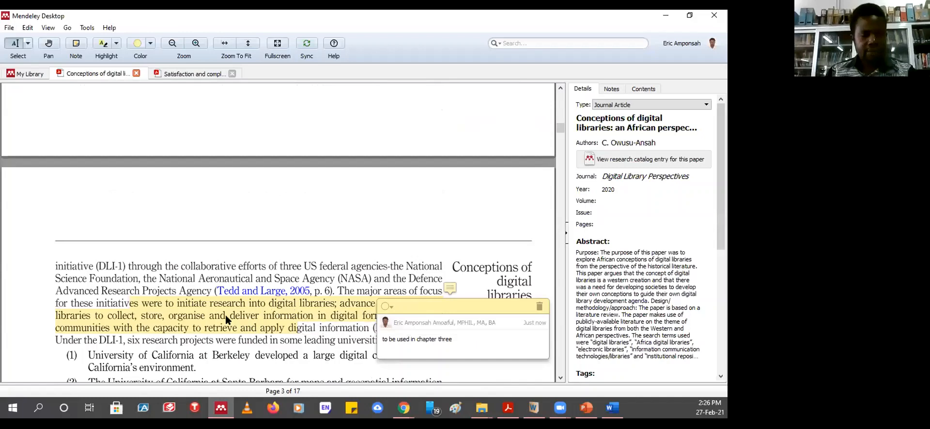
key(ctrl+z)
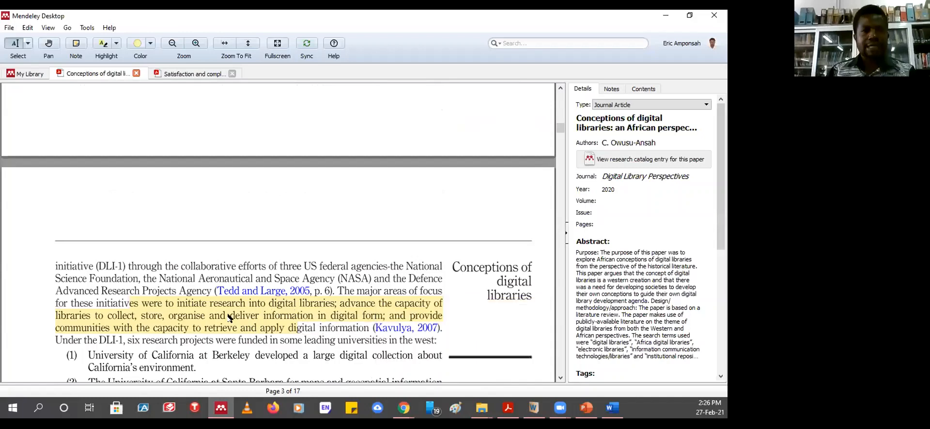
key(ctrl+z)
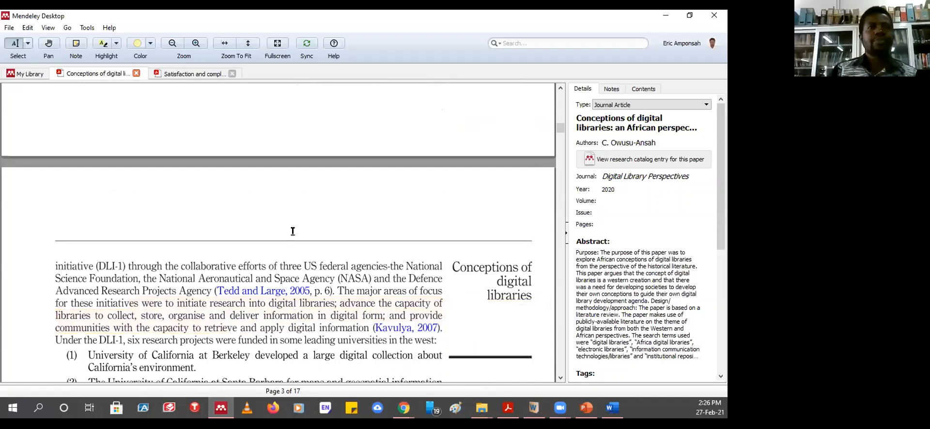
scroll(291, 232, down, 5)
scroll(292, 232, down, 2)
scroll(311, 213, up, 8)
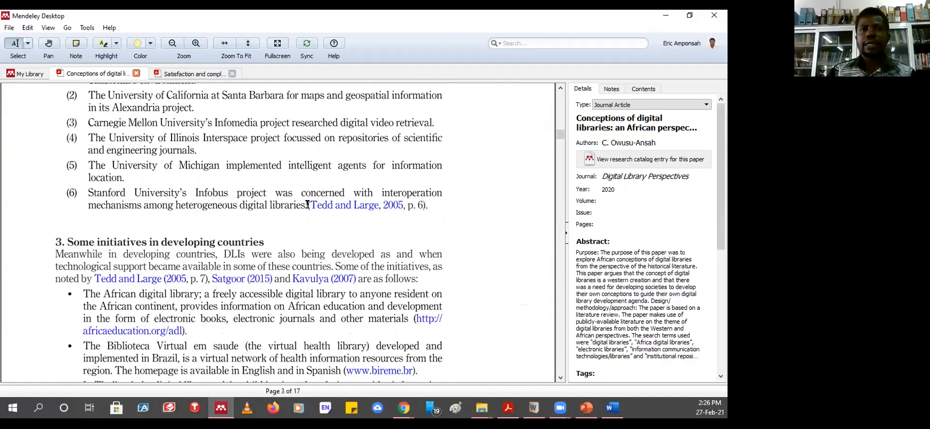
scroll(324, 203, up, 15)
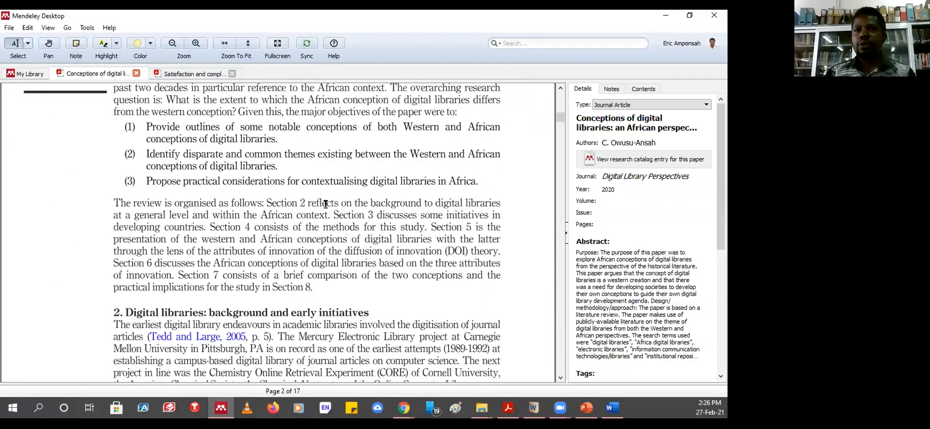
scroll(331, 225, down, 6)
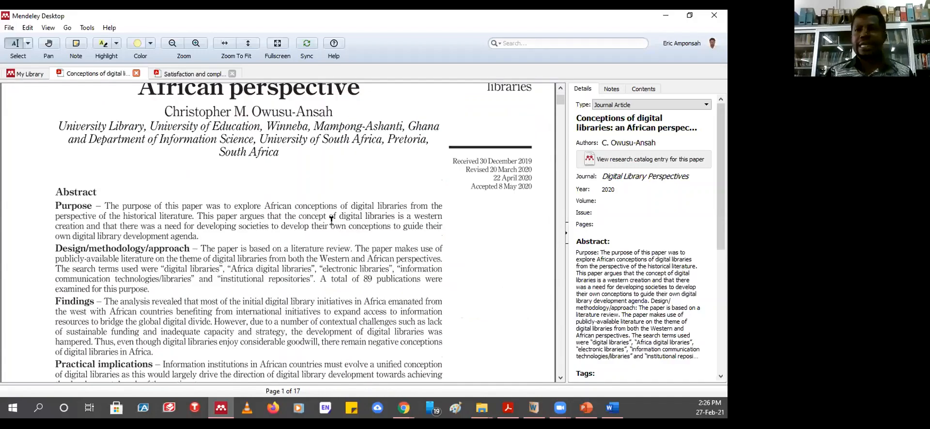
scroll(332, 225, down, 5)
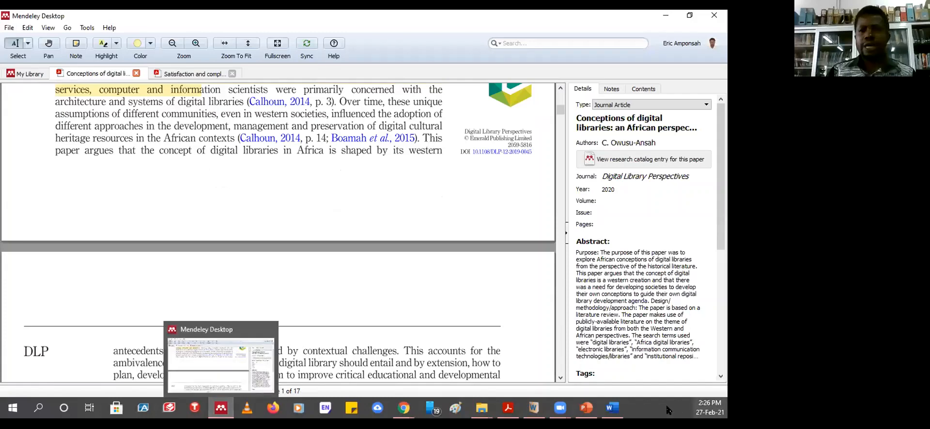
click(613, 408)
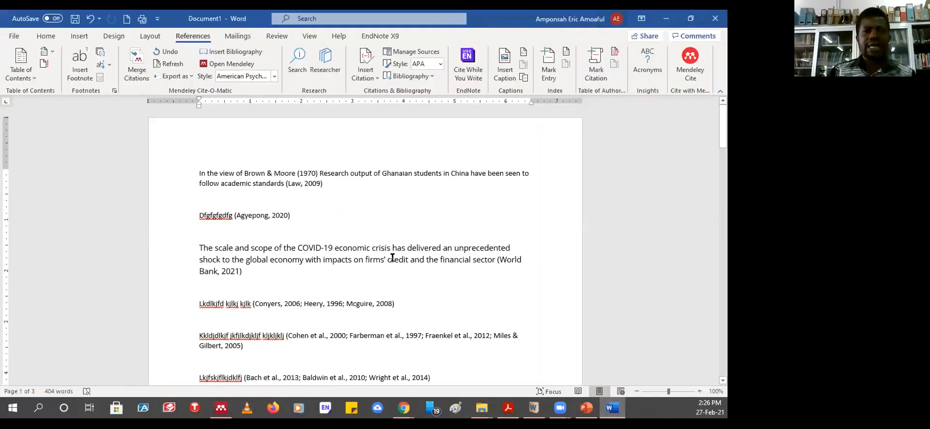
scroll(393, 258, down, 3)
scroll(393, 257, down, 5)
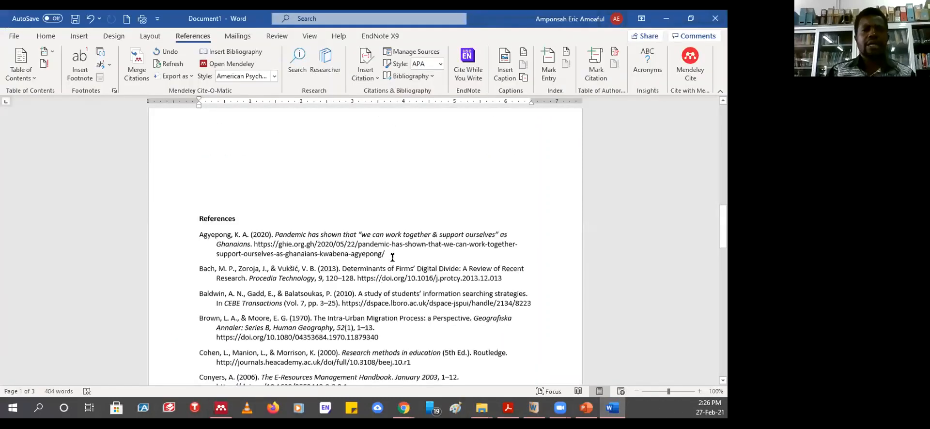
scroll(393, 258, down, 7)
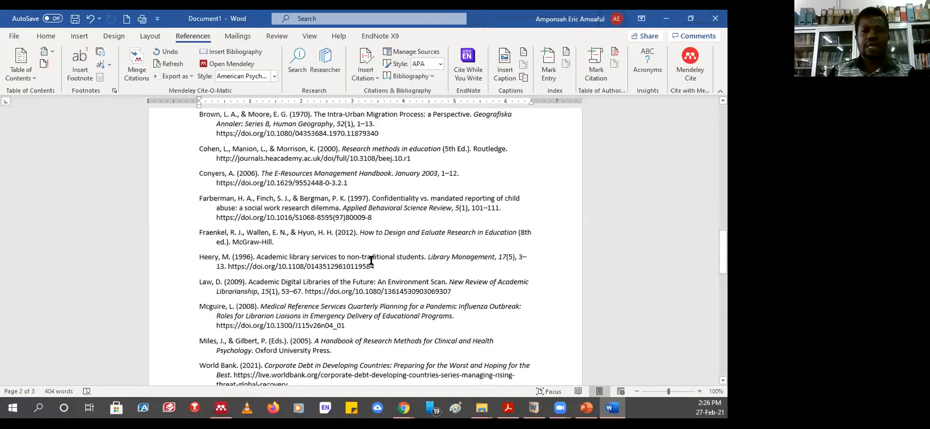
drag(371, 262, 251, 266)
drag(467, 264, 546, 215)
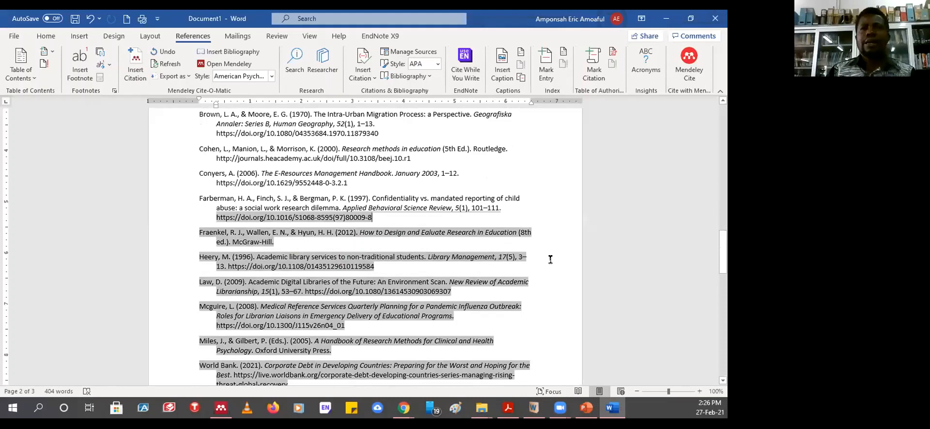
scroll(550, 260, up, 10)
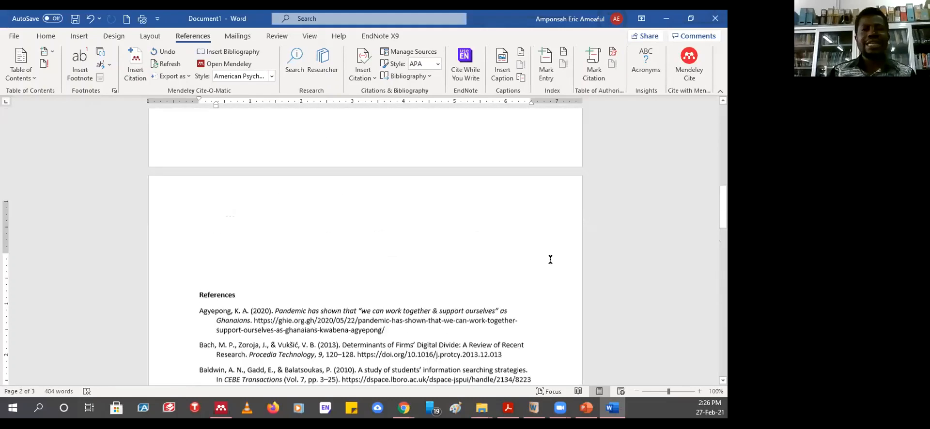
scroll(550, 259, up, 1)
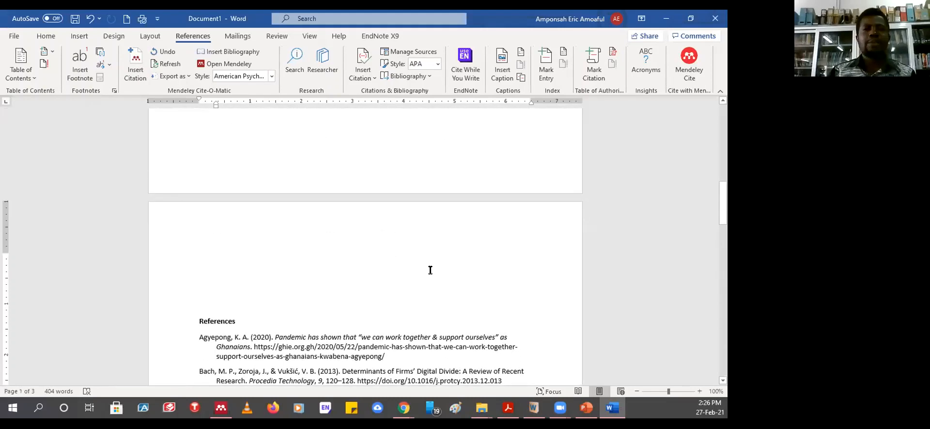
click(196, 317)
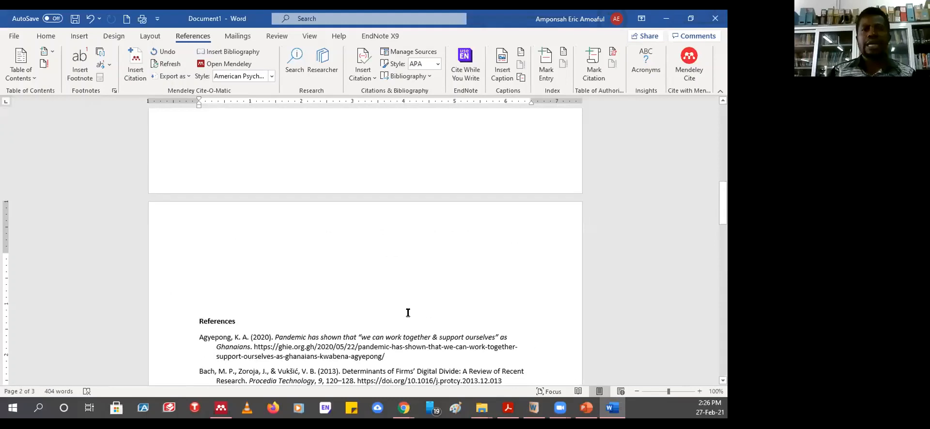
scroll(408, 313, up, 18)
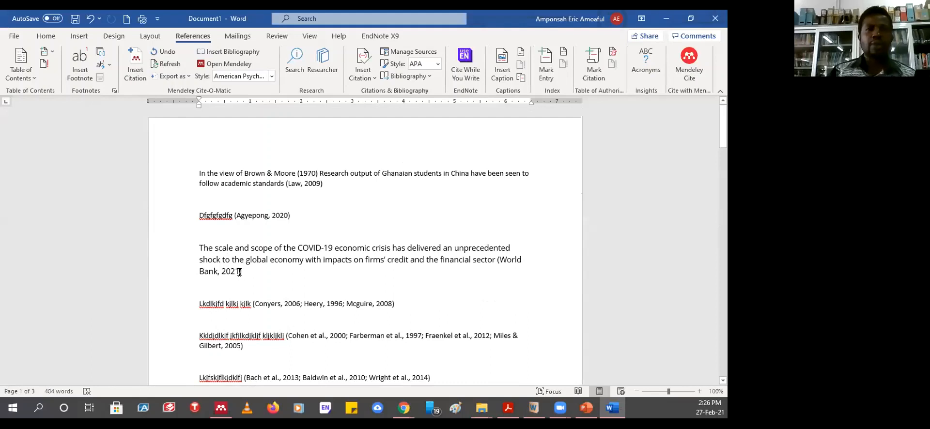
click(239, 269)
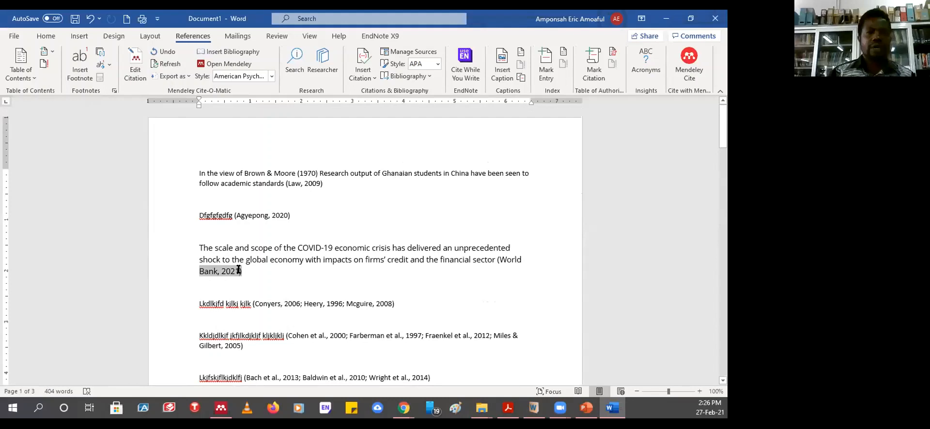
click(221, 214)
click(255, 214)
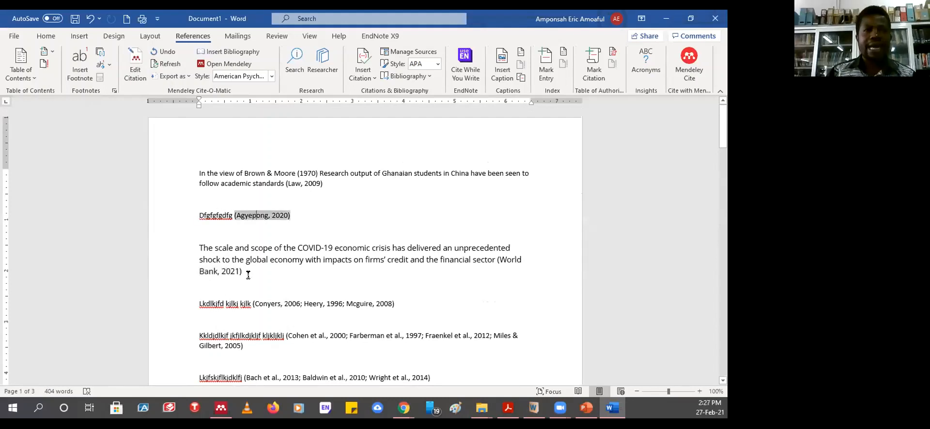
click(224, 268)
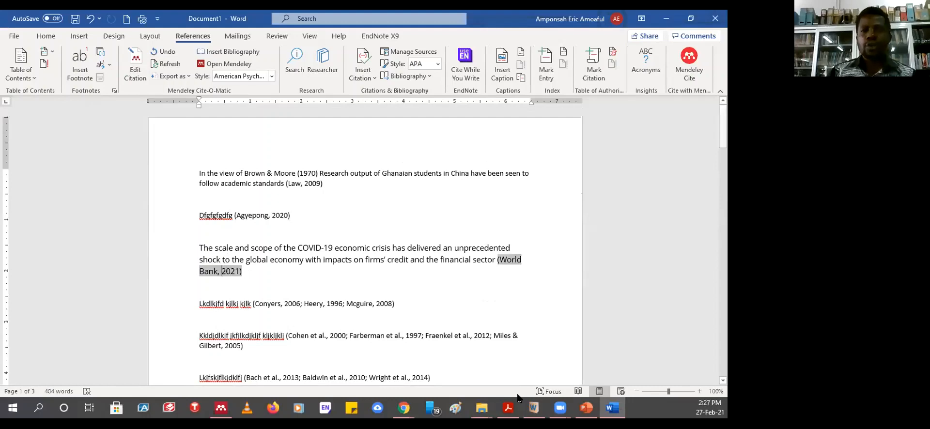
click(221, 410)
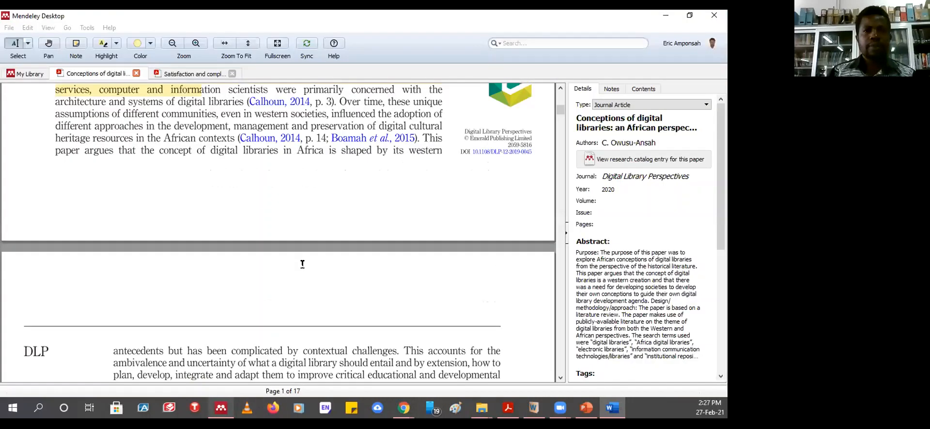
- In Recently Added, change the World Bank 'Corporate Debt in Developing Countries' year from 2021 to 2020
click(26, 74)
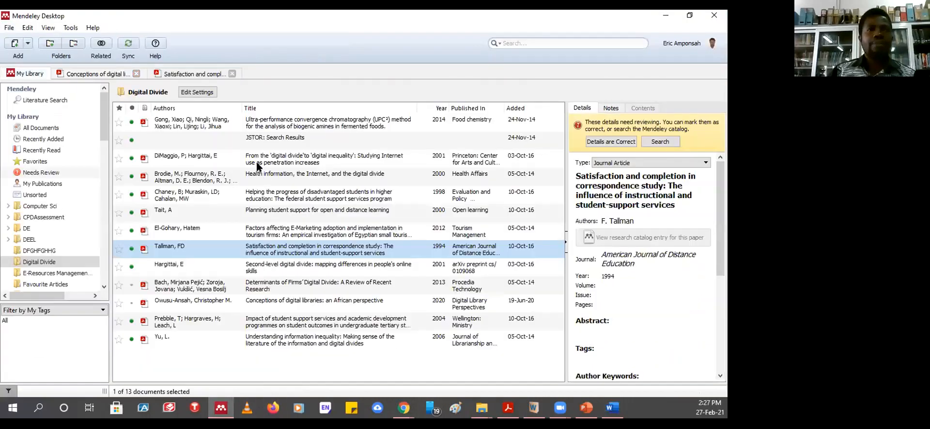
click(53, 130)
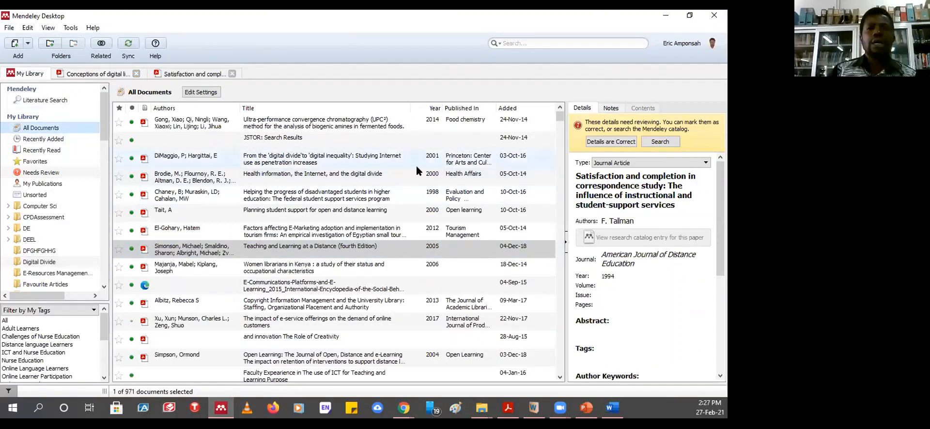
click(35, 139)
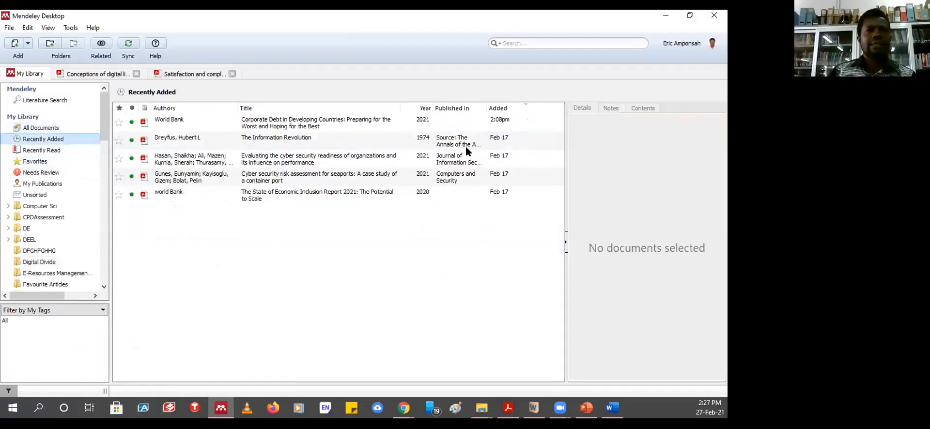
click(304, 124)
click(623, 218)
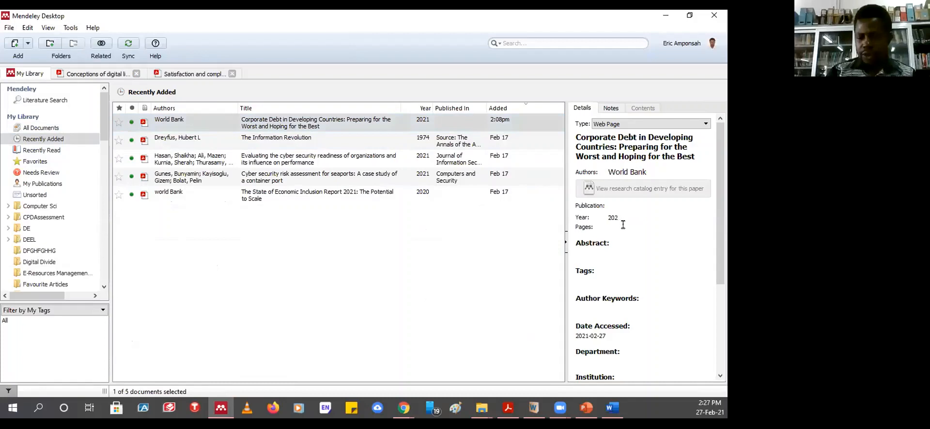
click(502, 293)
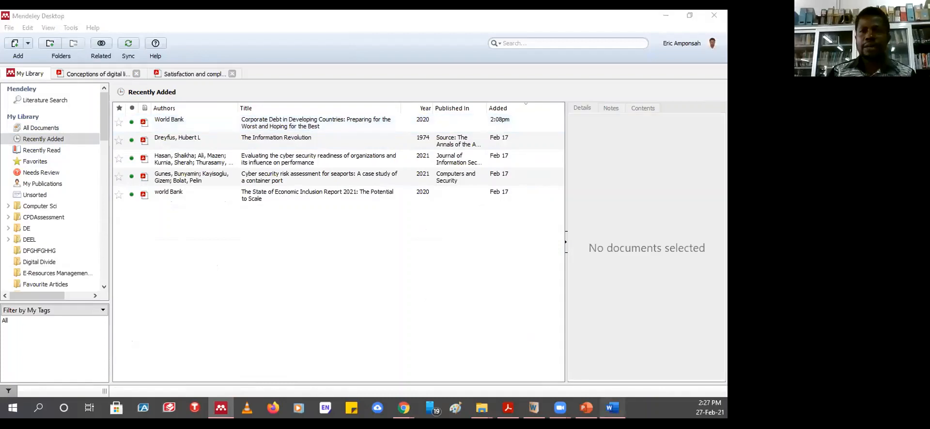
click(613, 408)
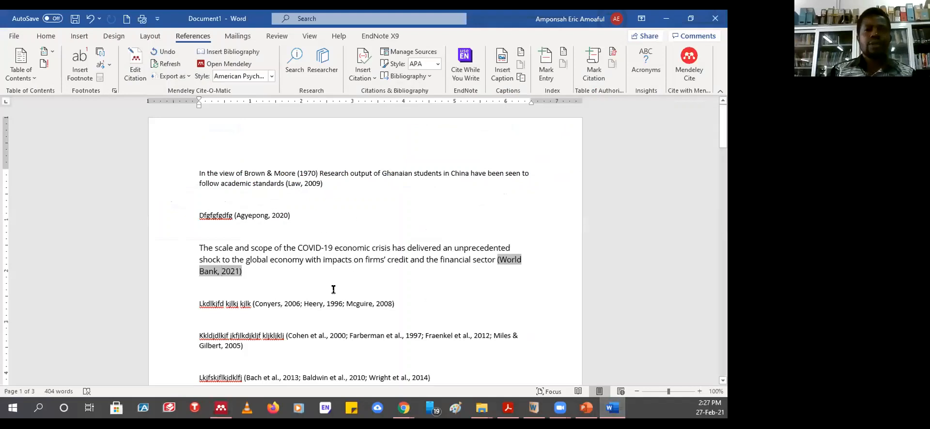
- Refresh the Mendeley citations and check that the World Bank bibliography entry now shows 2020
click(169, 64)
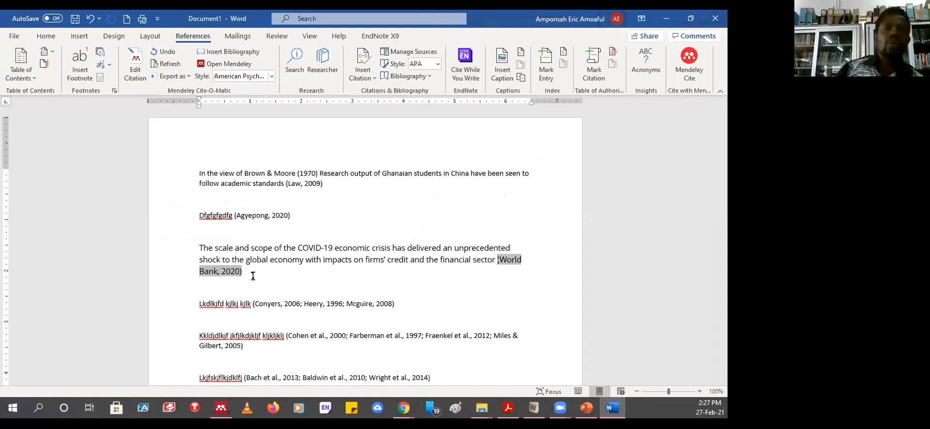
scroll(330, 254, down, 3)
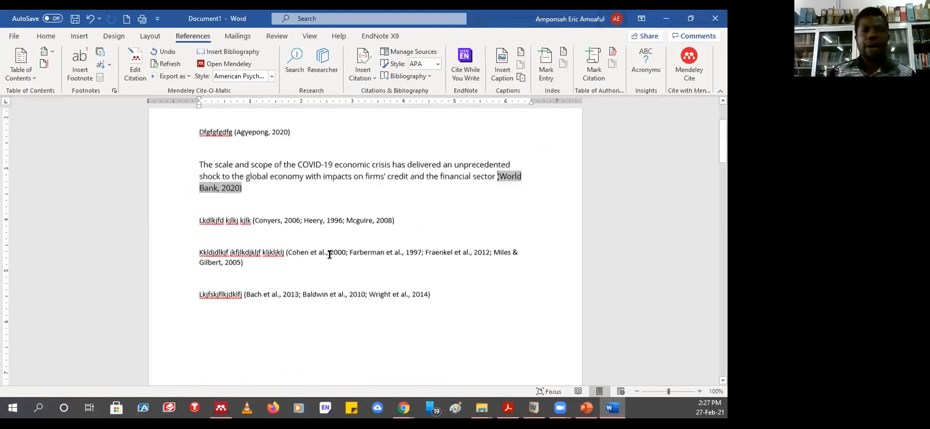
scroll(330, 255, down, 15)
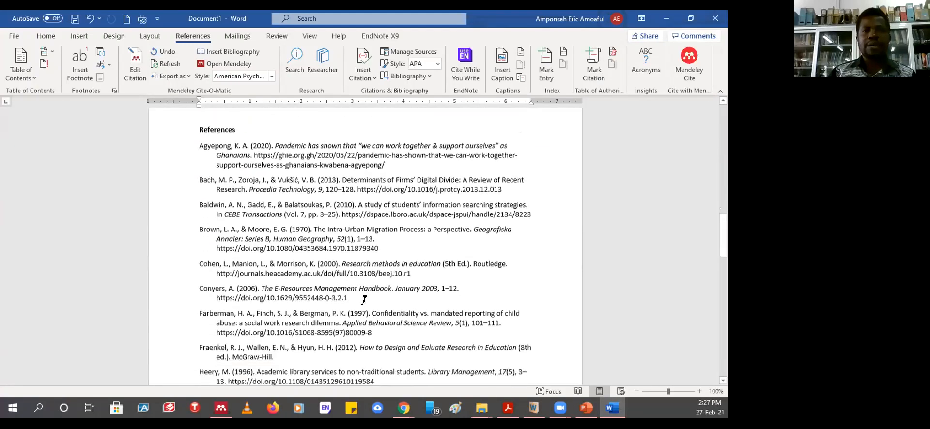
scroll(340, 281, down, 1)
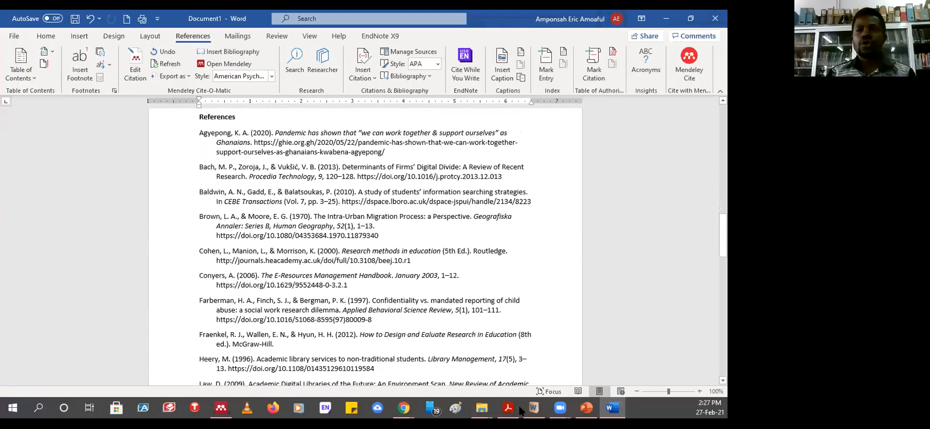
click(221, 408)
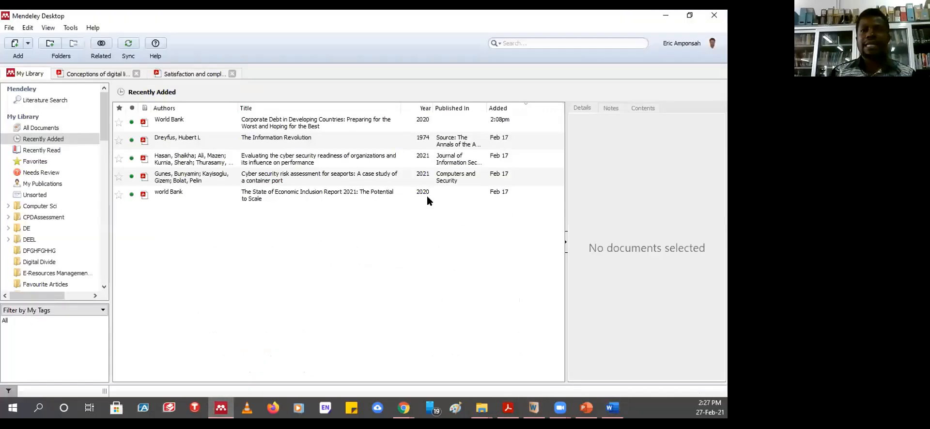
- Inspect the Gunes seaport cyber security paper's details, including its ISSN and DOI catalog IDs
click(316, 176)
scroll(632, 281, down, 6)
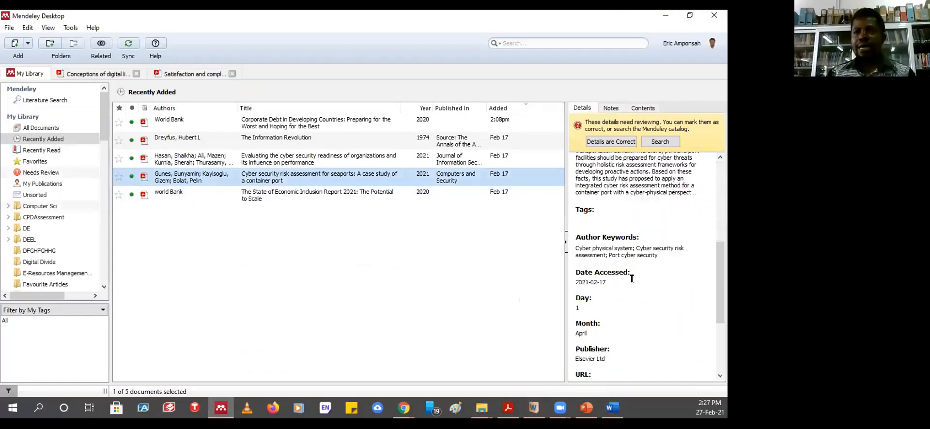
scroll(632, 279, down, 3)
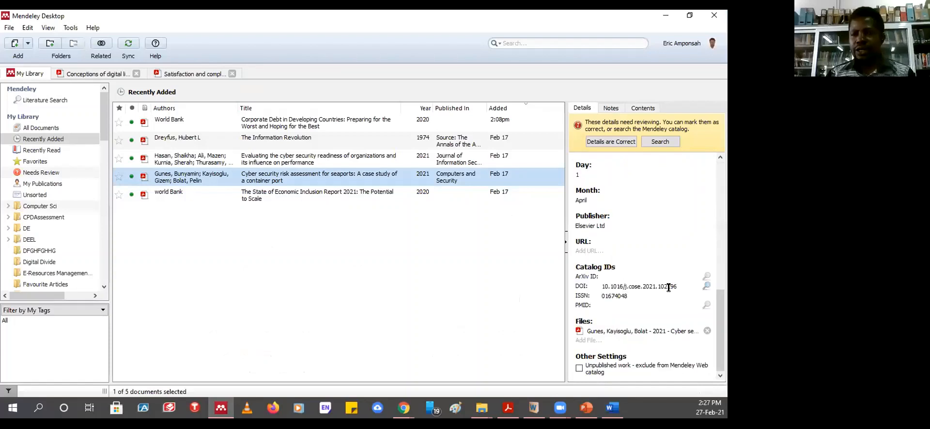
click(629, 296)
scroll(634, 242, up, 3)
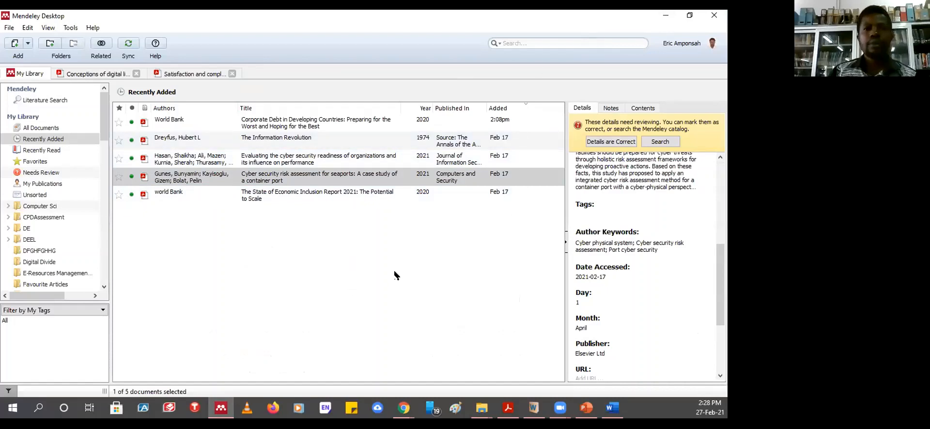
drag(720, 303, 721, 170)
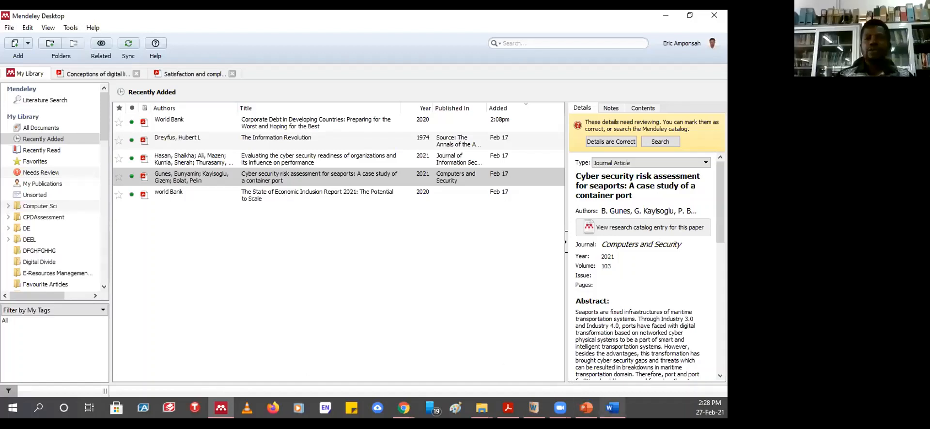
click(612, 408)
scroll(369, 220, up, 8)
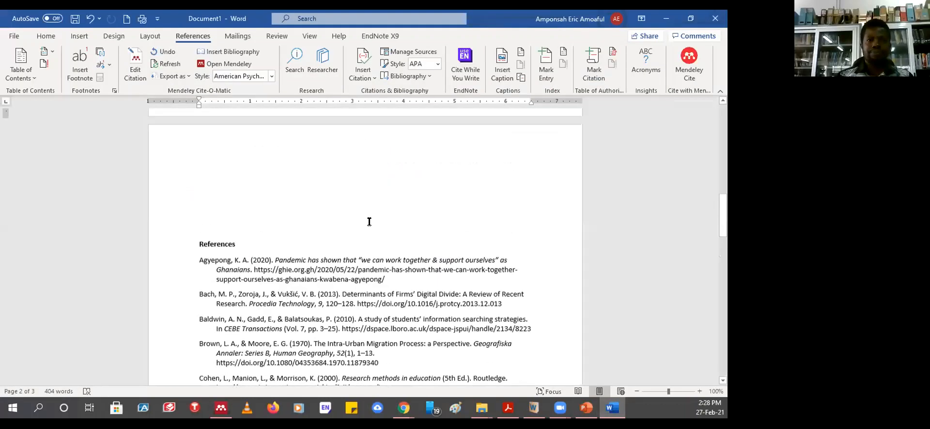
- Set the Mendeley citation style to Vancouver (superscript)
scroll(368, 215, up, 6)
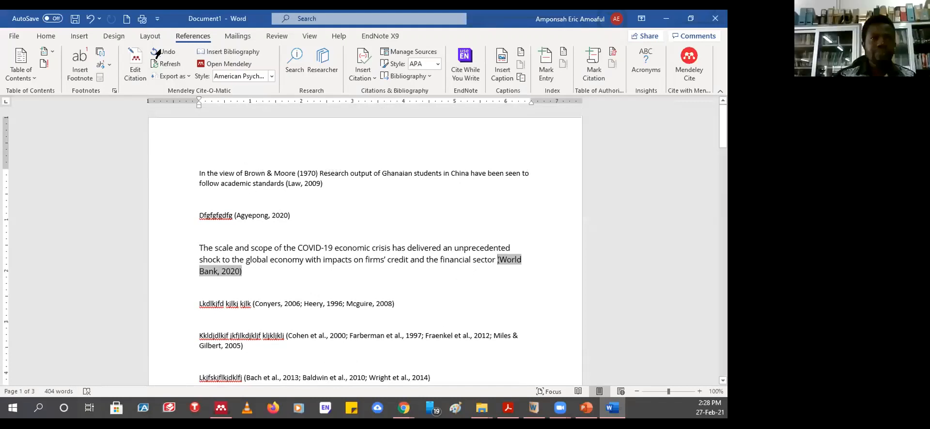
click(271, 78)
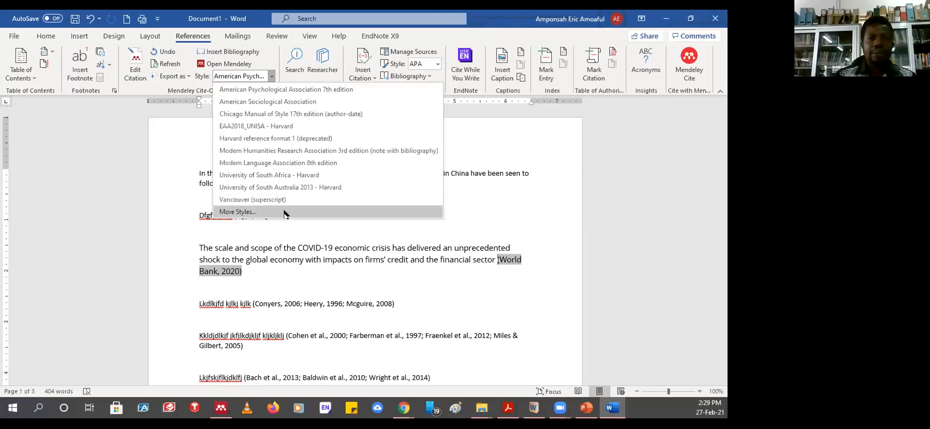
click(255, 201)
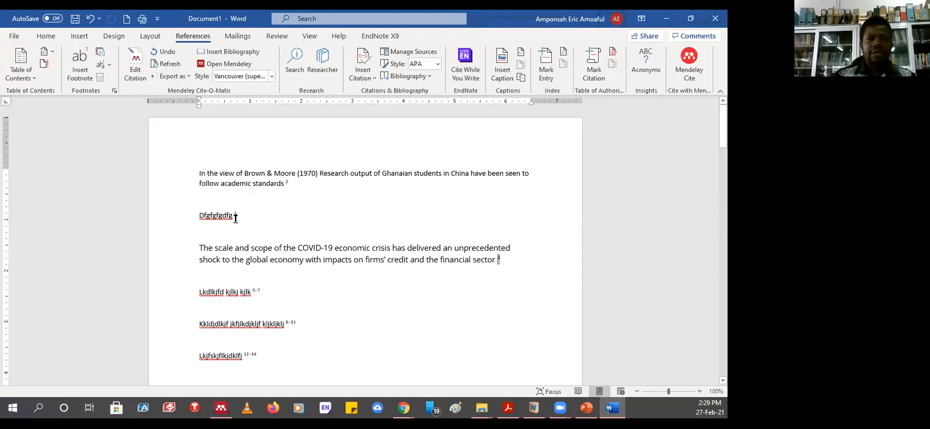
click(305, 173)
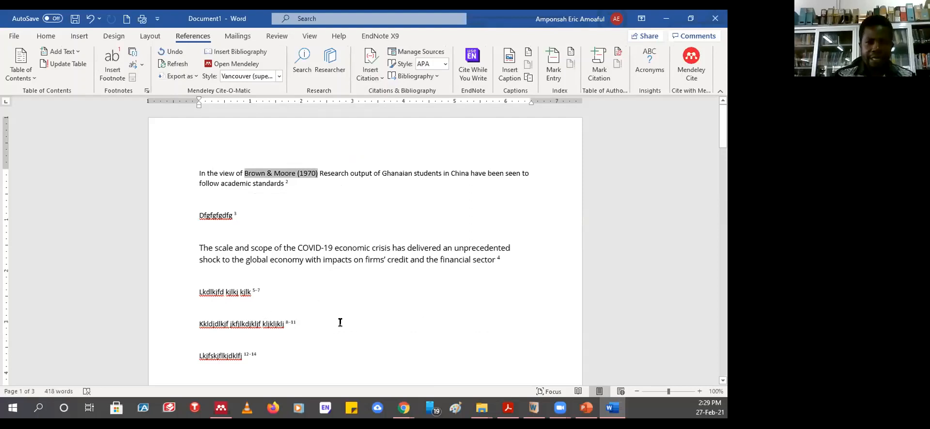
scroll(353, 317, down, 4)
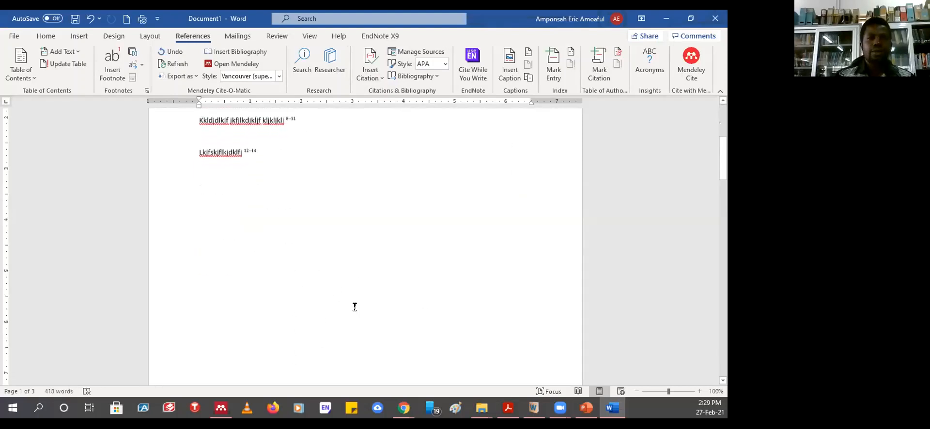
scroll(355, 307, up, 3)
scroll(354, 307, up, 1)
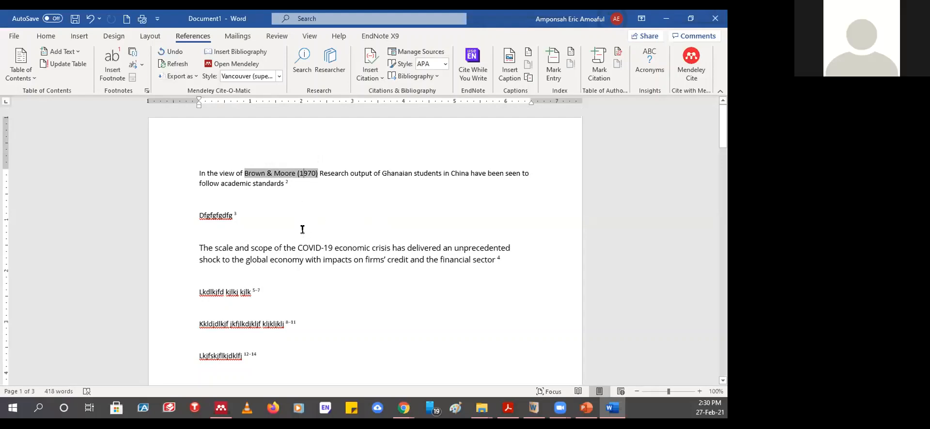
click(355, 249)
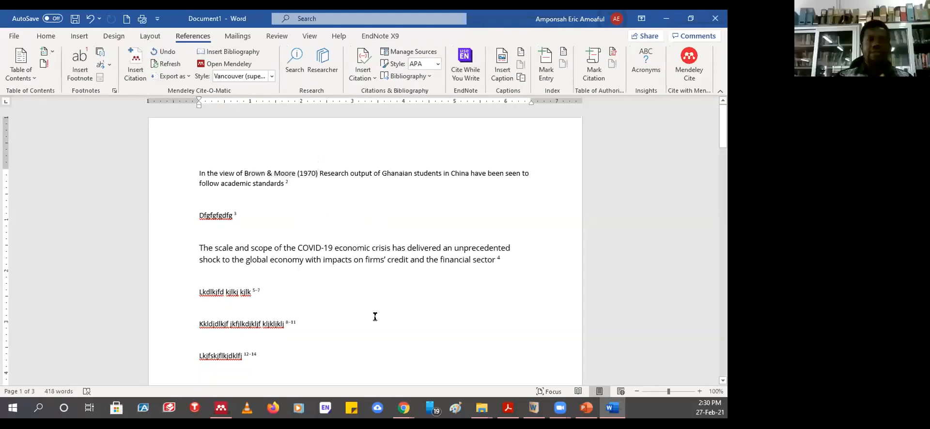
- Undo the edit to the Brown & Moore (1970) citation so it shows as superscript 1 again
click(292, 174)
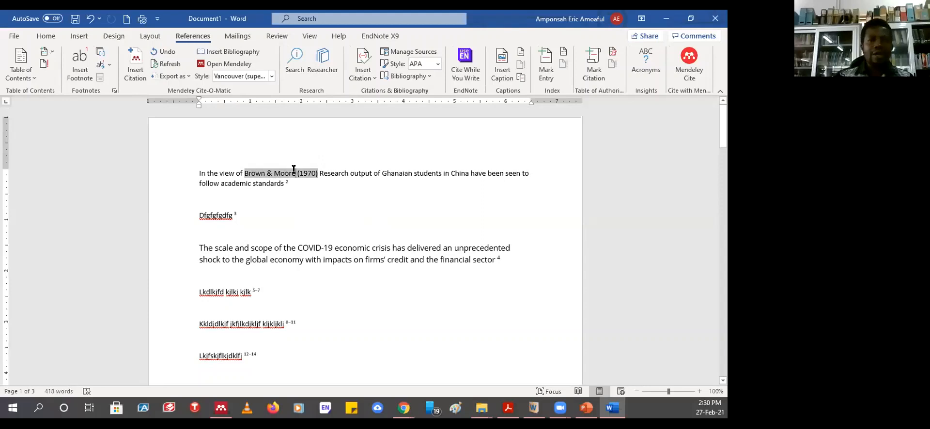
click(175, 56)
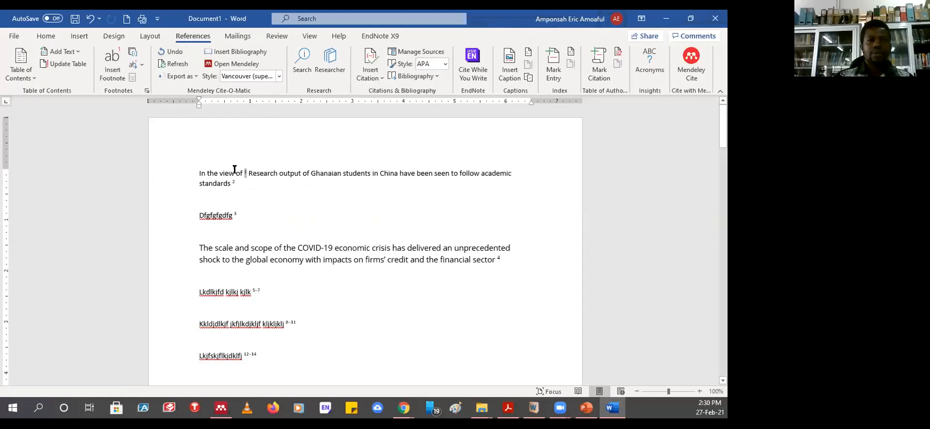
click(311, 196)
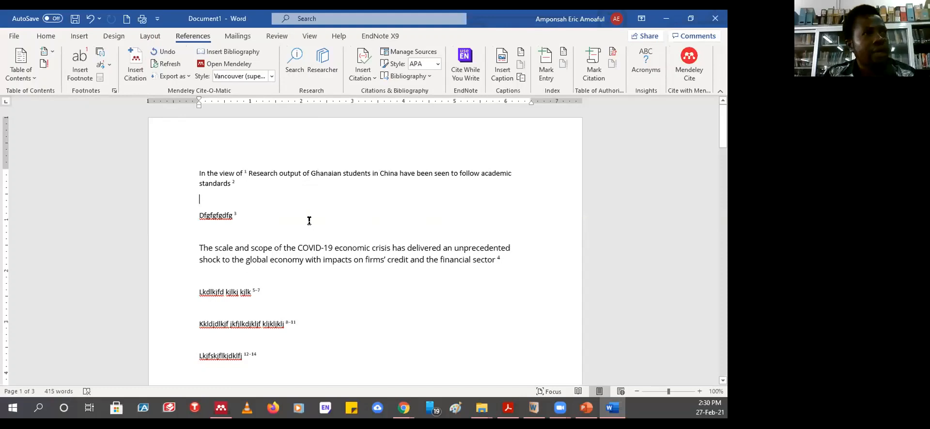
click(272, 76)
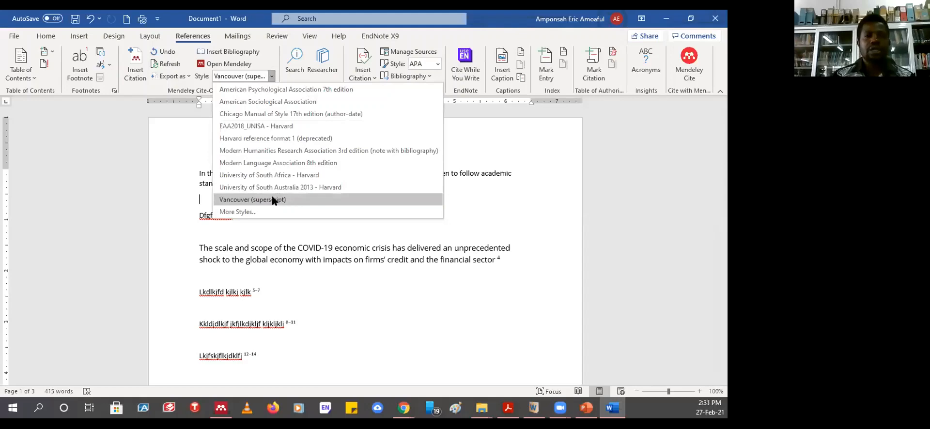
- Browse the Installed and Get More Styles lists in Citation Styles, then close it, keeping Vancouver
click(231, 212)
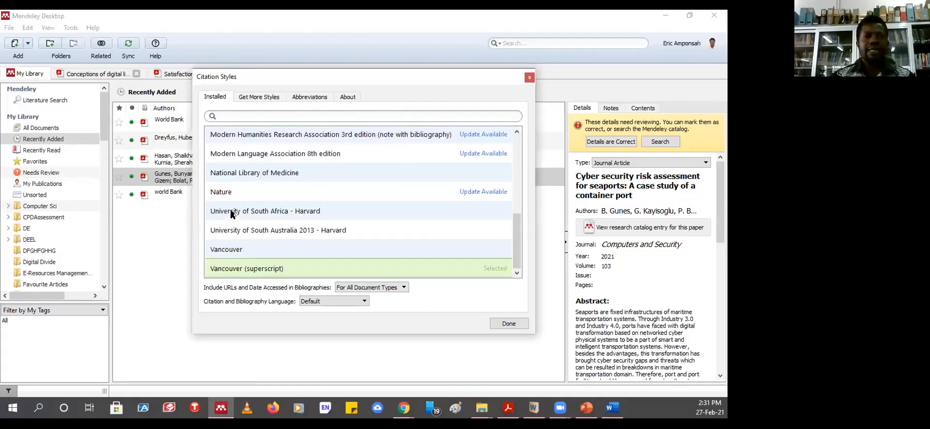
drag(516, 254, 525, 272)
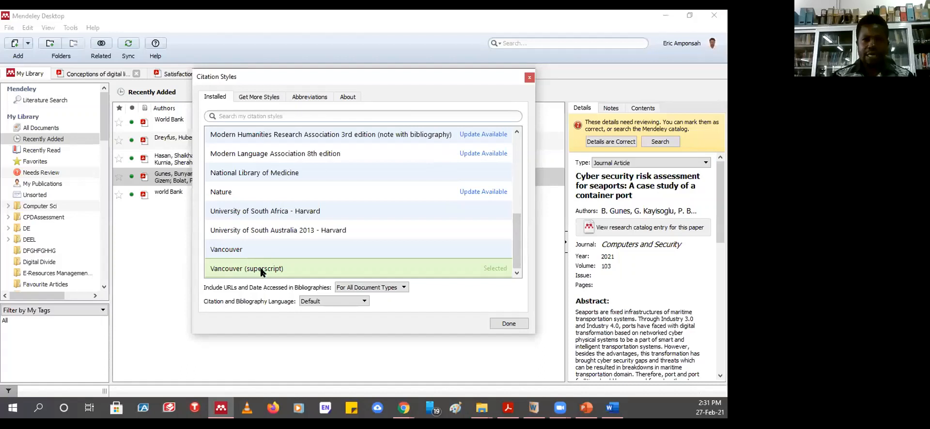
click(231, 249)
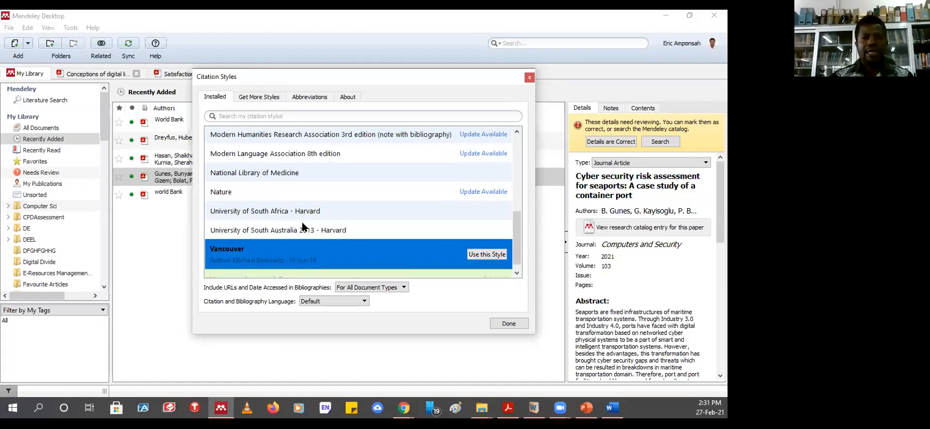
click(256, 99)
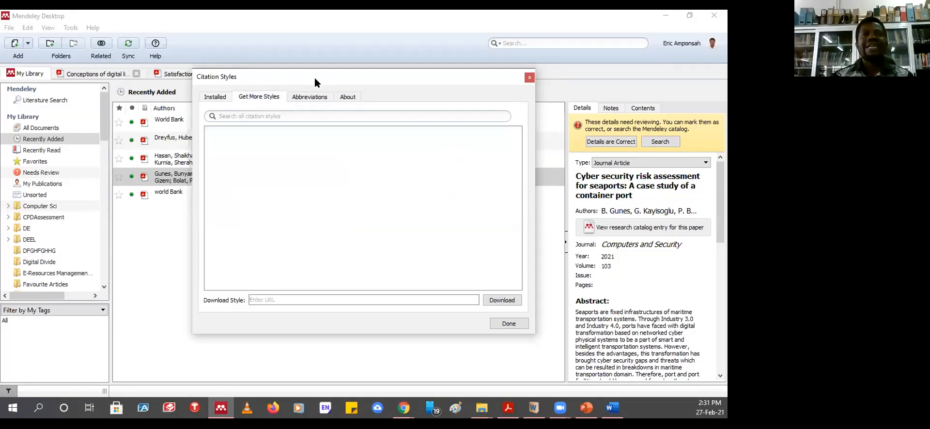
drag(315, 80, 325, 109)
click(313, 143)
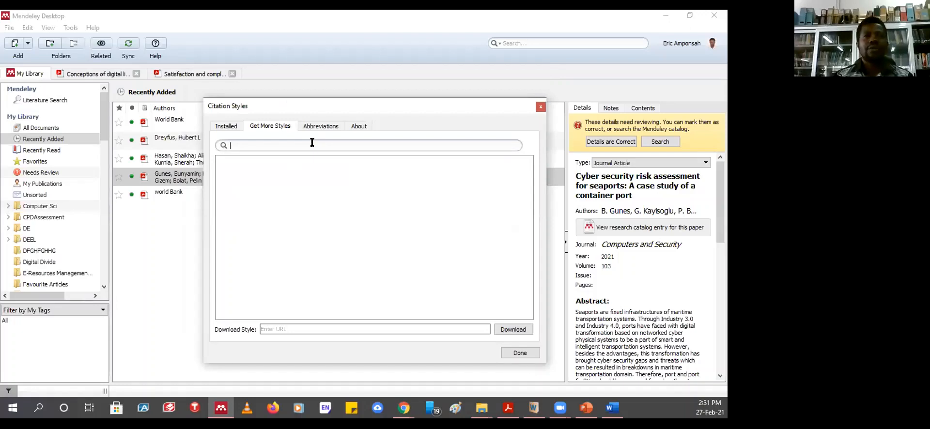
click(225, 126)
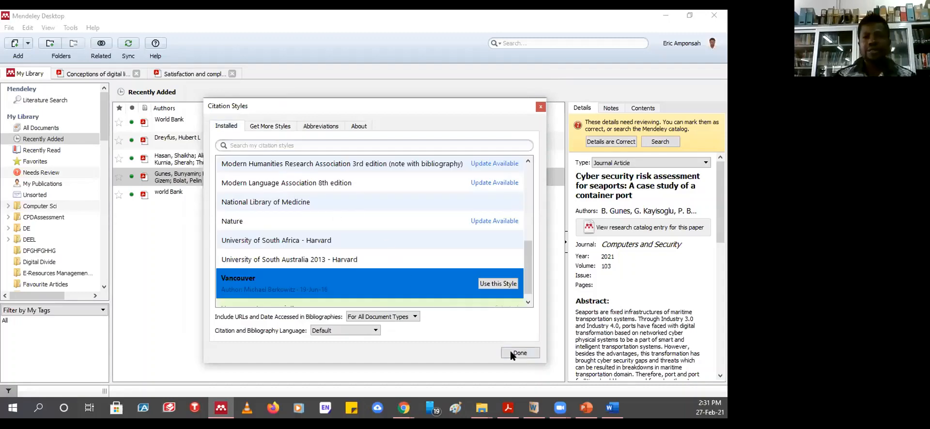
click(541, 107)
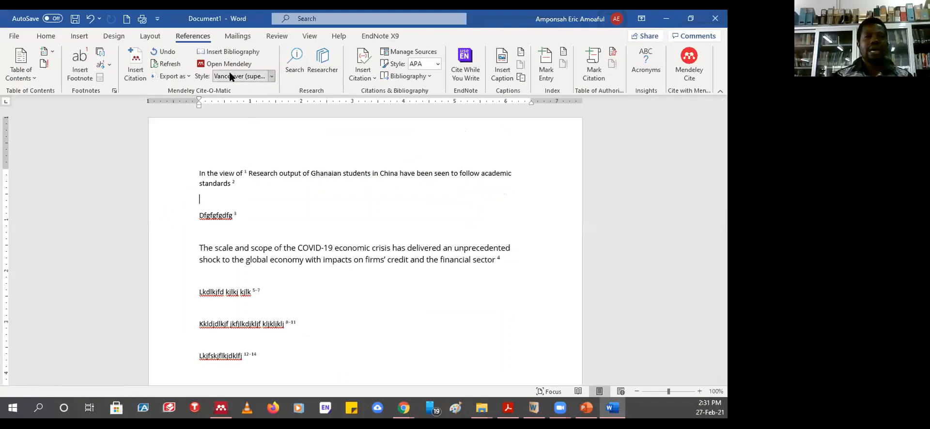
- Try the Chicago Manual of Style 17th edition citation style, then switch back to Vancouver (superscript)
click(272, 77)
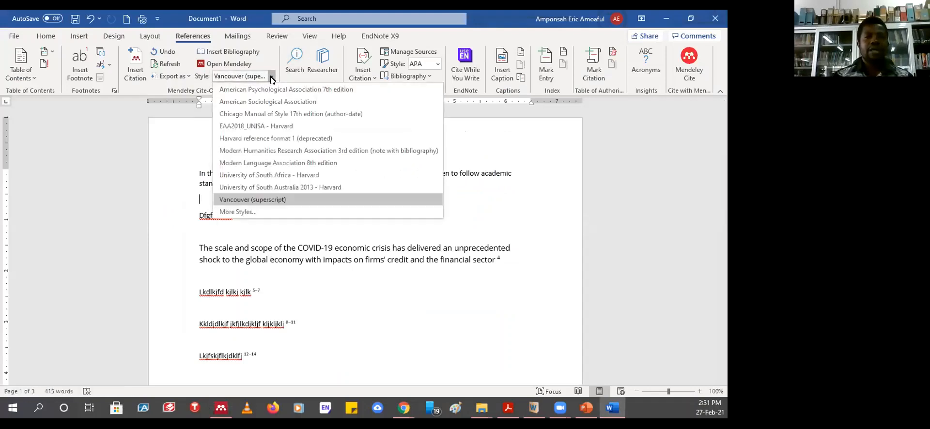
click(270, 114)
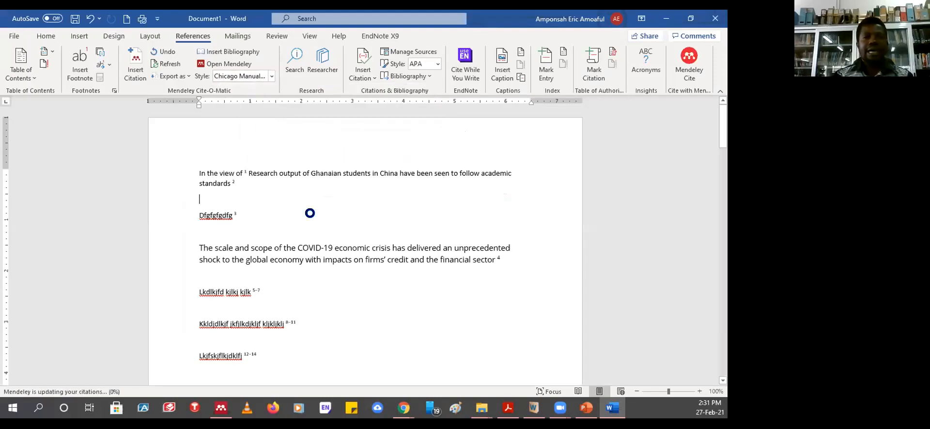
scroll(312, 212, down, 15)
scroll(312, 212, down, 15)
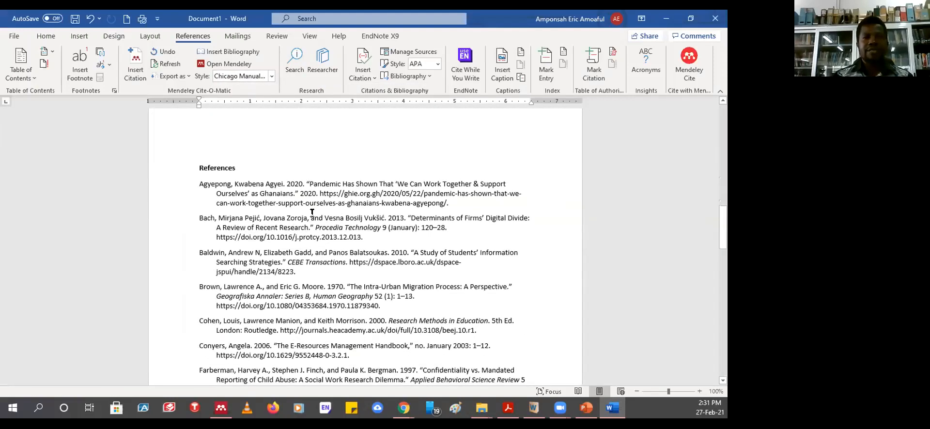
scroll(276, 274, up, 10)
scroll(238, 274, down, 4)
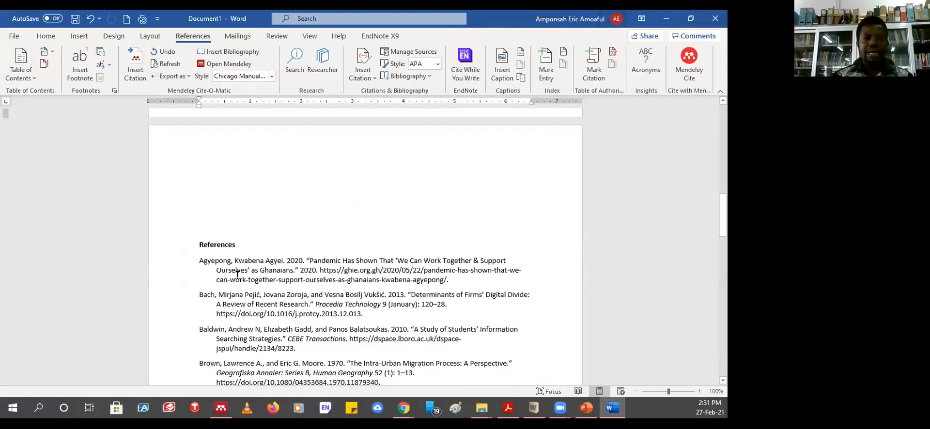
click(271, 76)
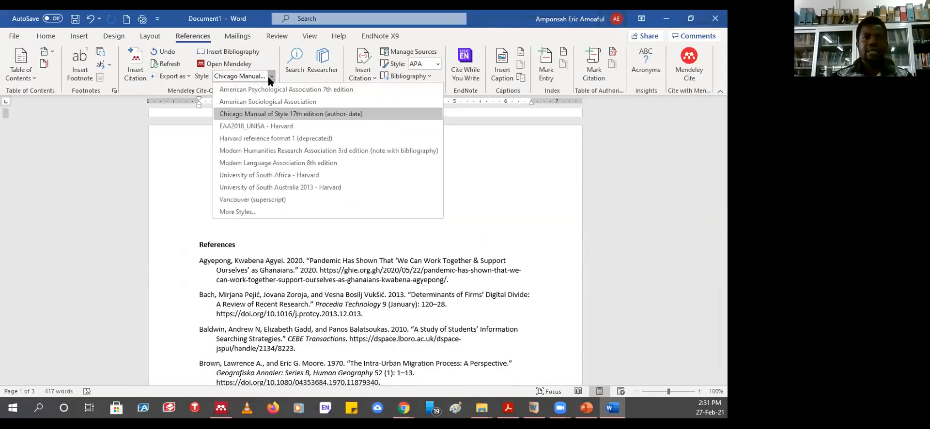
click(246, 200)
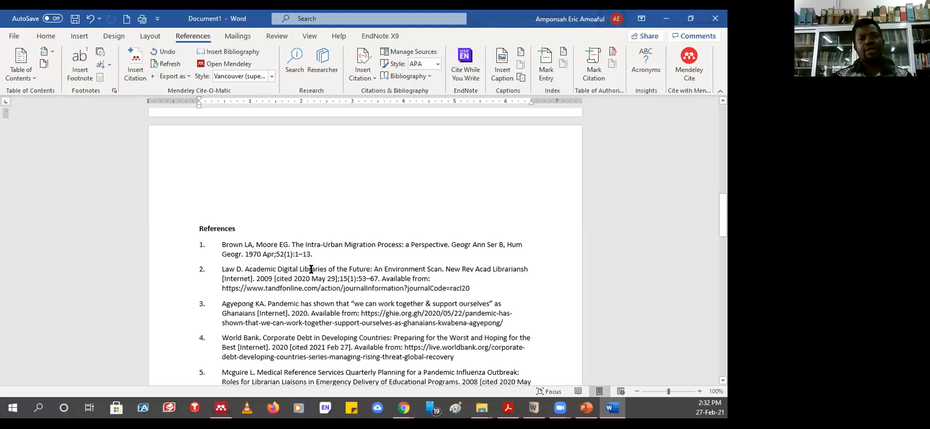
- Remove the empty lines above the References heading
scroll(311, 269, down, 5)
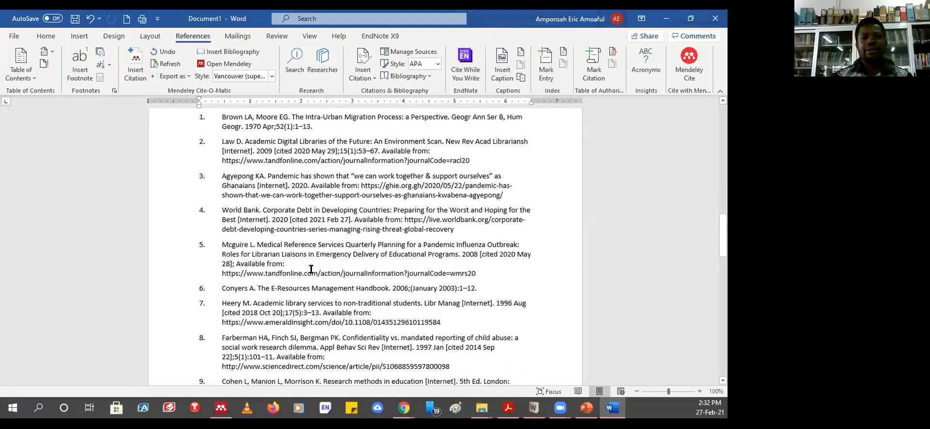
scroll(311, 269, up, 10)
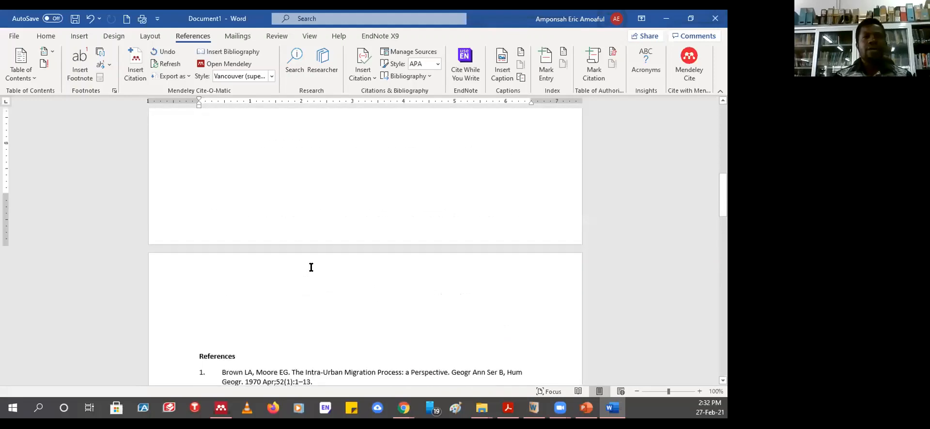
scroll(230, 288, down, 5)
click(213, 217)
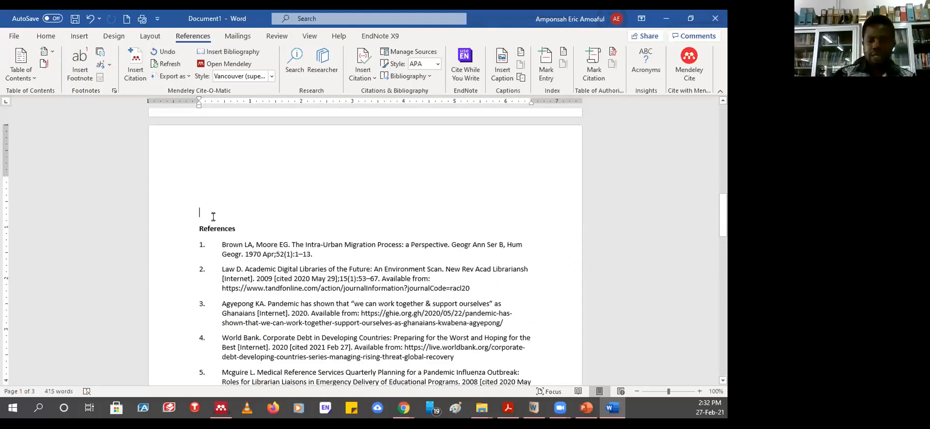
key(ctrl+z)
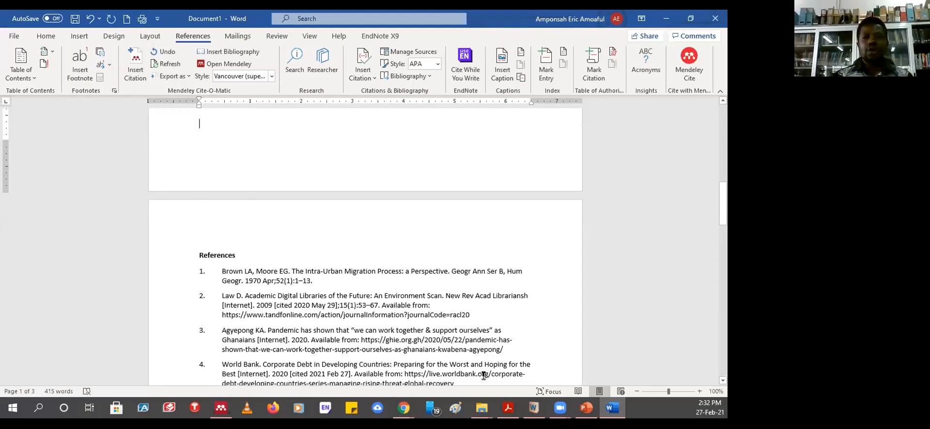
- Back in Mendeley Desktop, scroll through the seaport cyber security paper's details
click(217, 409)
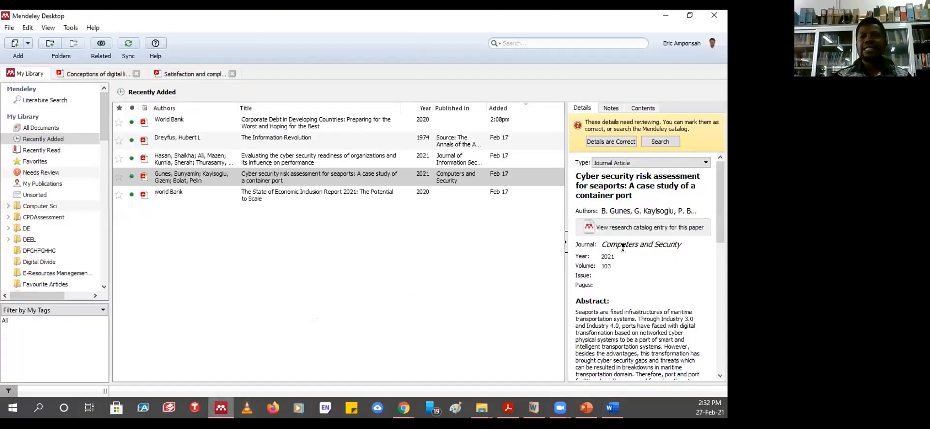
scroll(646, 266, down, 8)
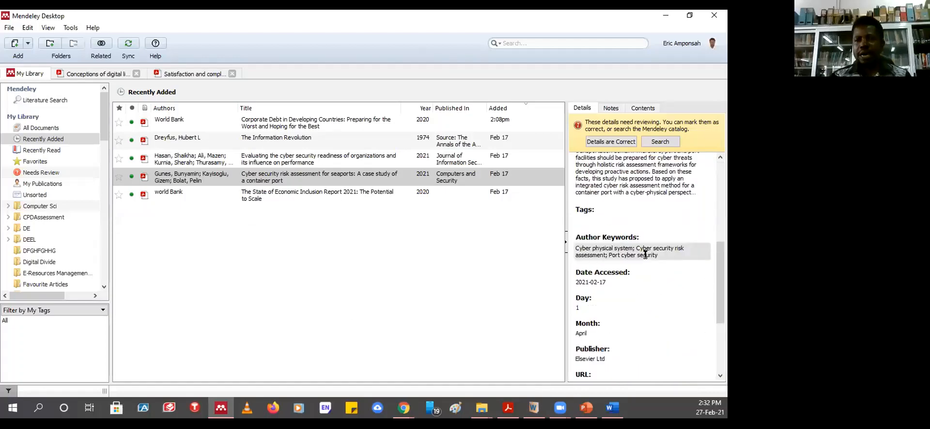
scroll(646, 252, down, 4)
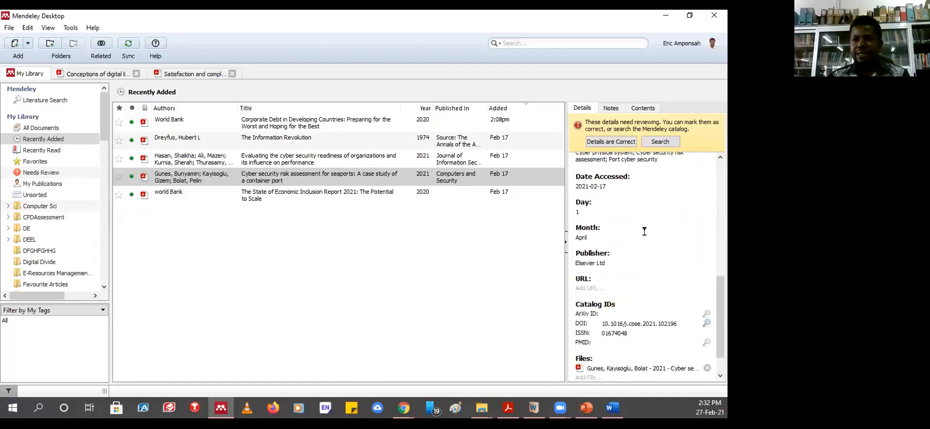
scroll(645, 232, down, 1)
scroll(645, 231, up, 13)
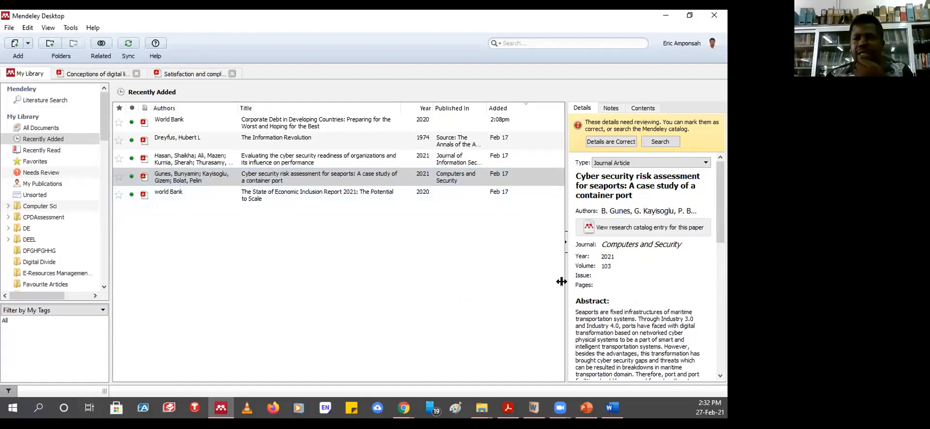
scroll(622, 320, down, 10)
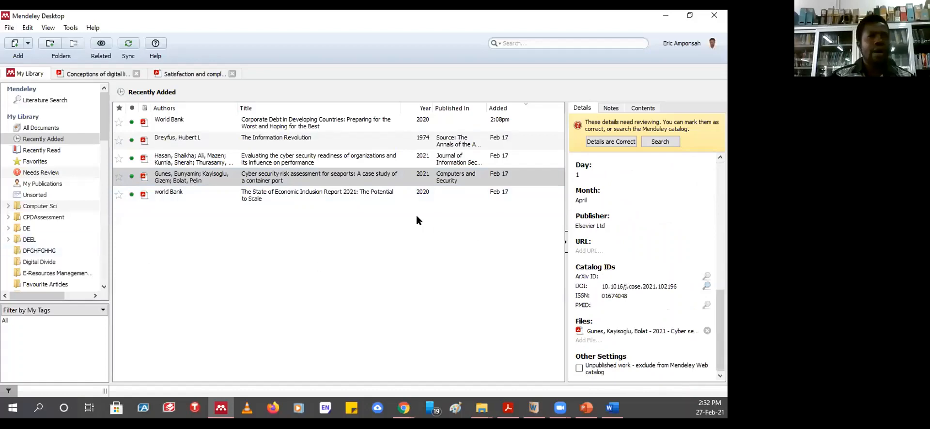
- Show the library's Needs Review list of 339 documents
click(35, 174)
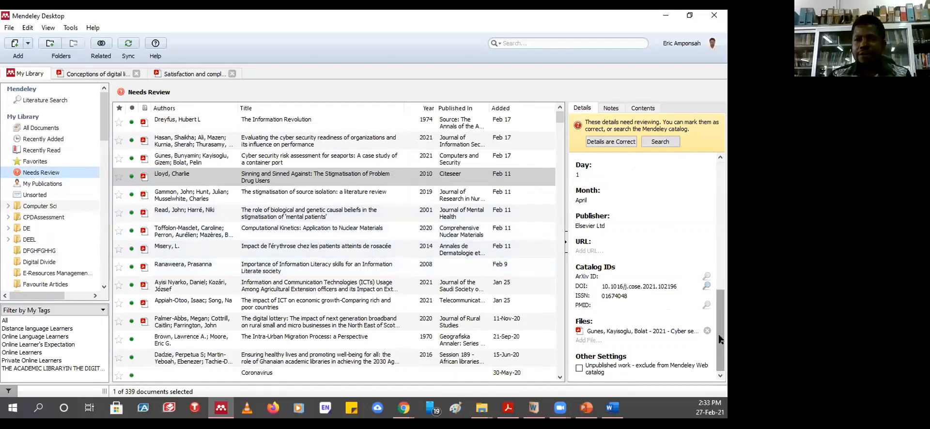
drag(722, 339, 726, 177)
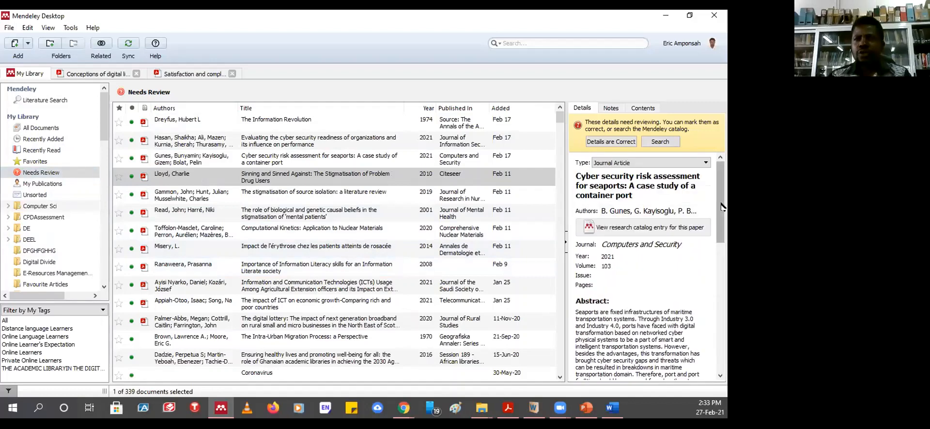
drag(721, 208, 715, 352)
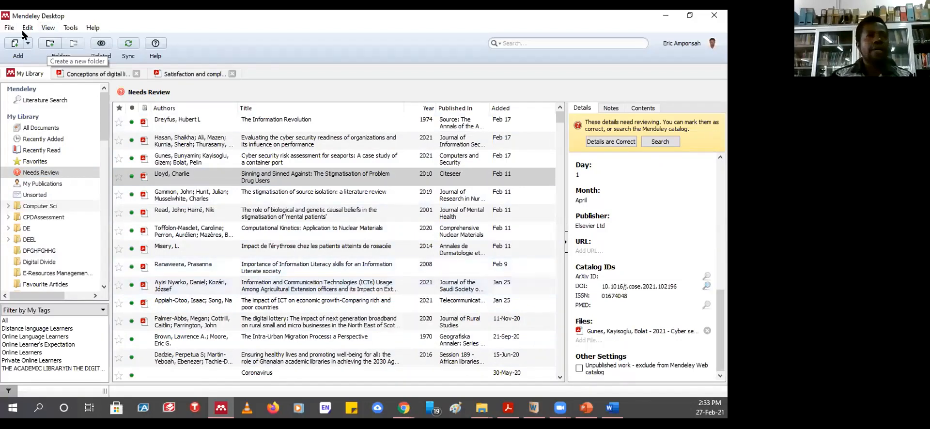
- Discard an empty manual entry, then select the seaport paper's DOI 10.1016/j.cose.2021.102196
click(8, 28)
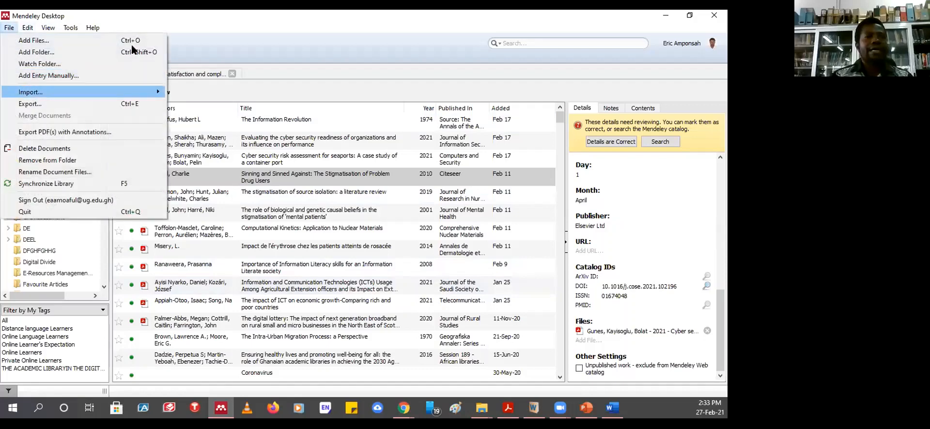
click(172, 45)
click(28, 43)
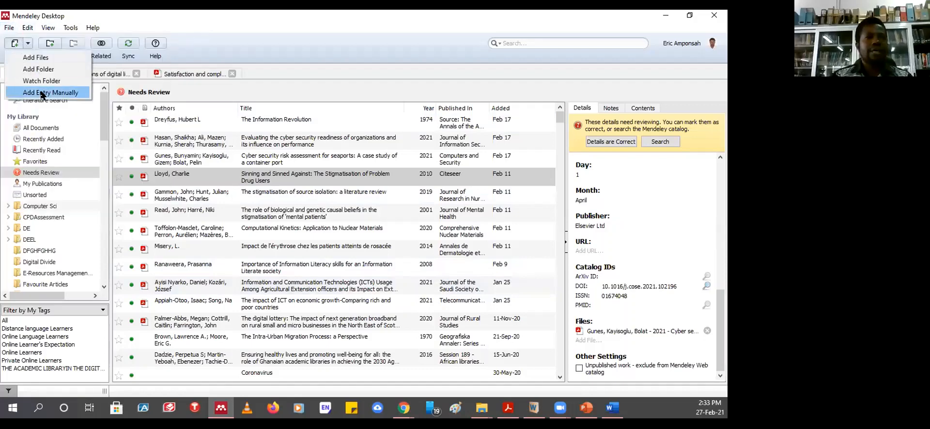
click(43, 90)
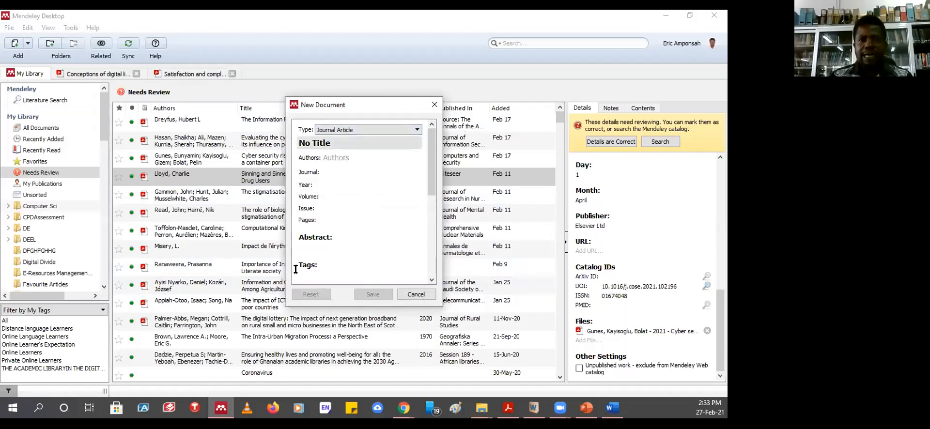
drag(426, 160, 431, 241)
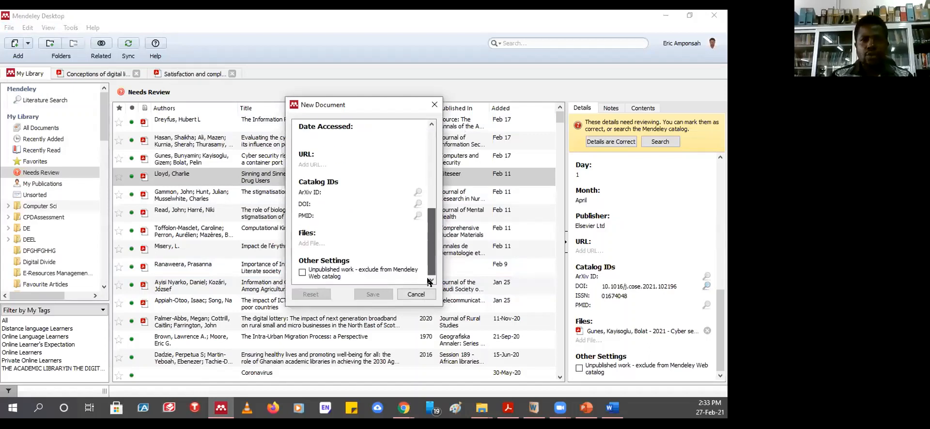
click(338, 203)
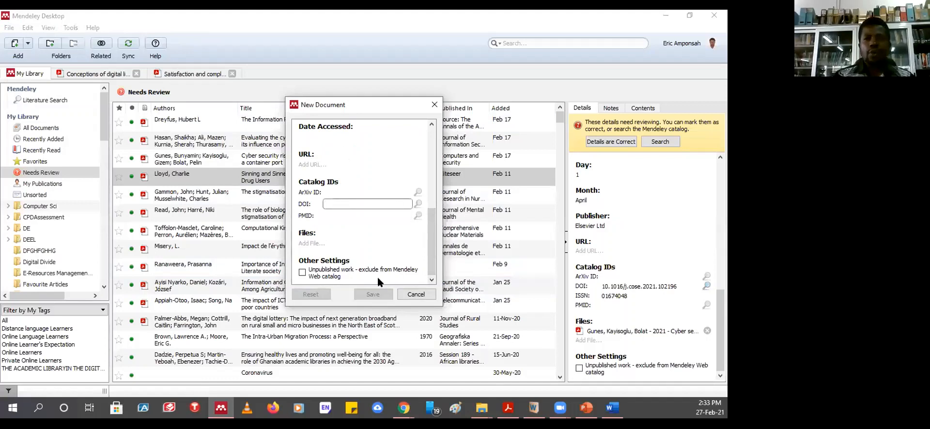
click(416, 294)
click(676, 285)
drag(678, 286, 598, 282)
key(ctrl+c)
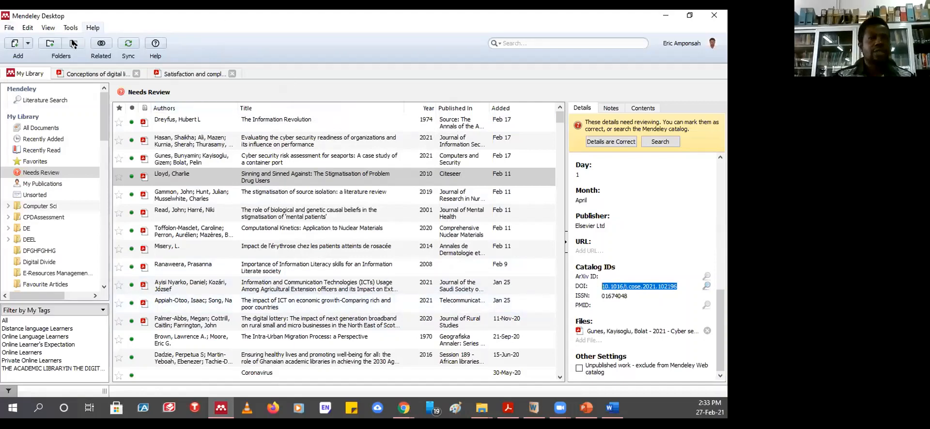
- Create a new manual entry and look up DOI 10.1016/j.cose.2021.102196 to auto-fill it
click(29, 46)
click(73, 90)
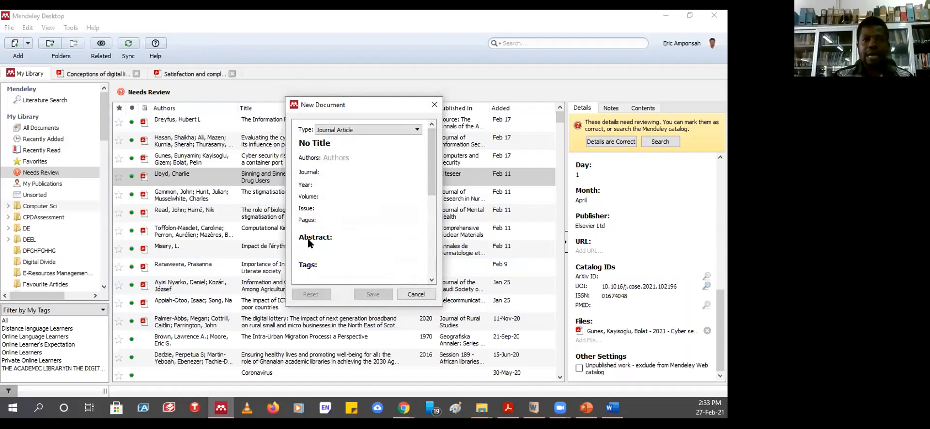
drag(433, 158, 432, 239)
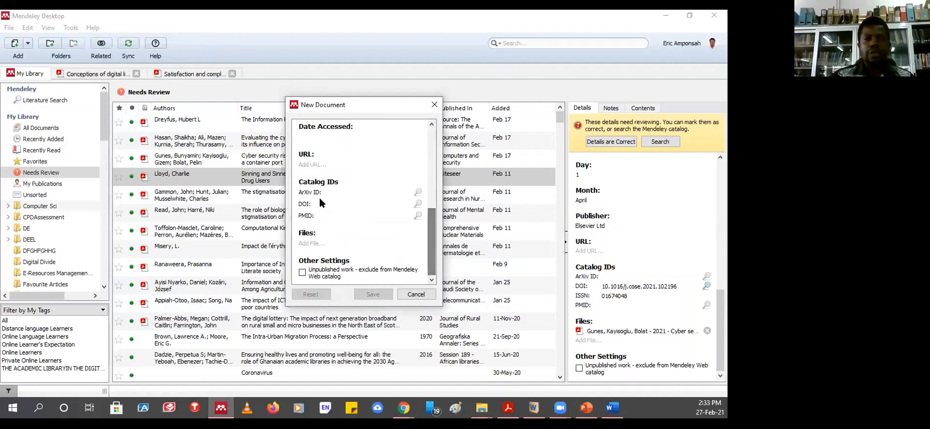
click(335, 203)
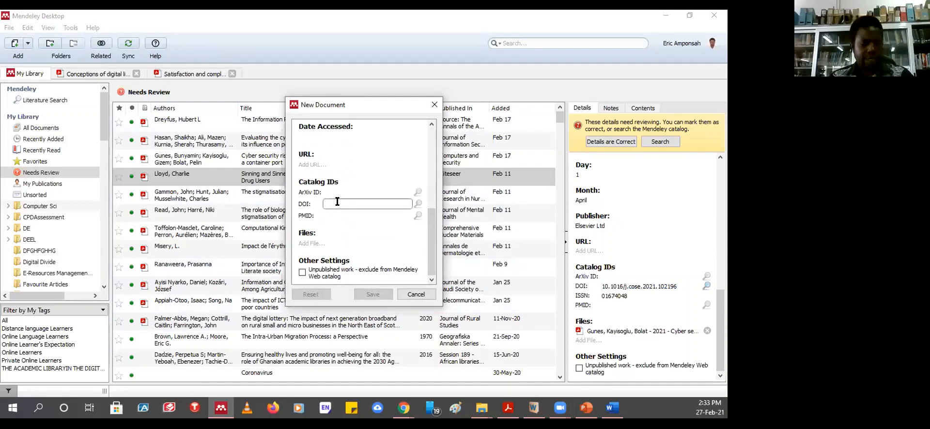
key(ctrl+v)
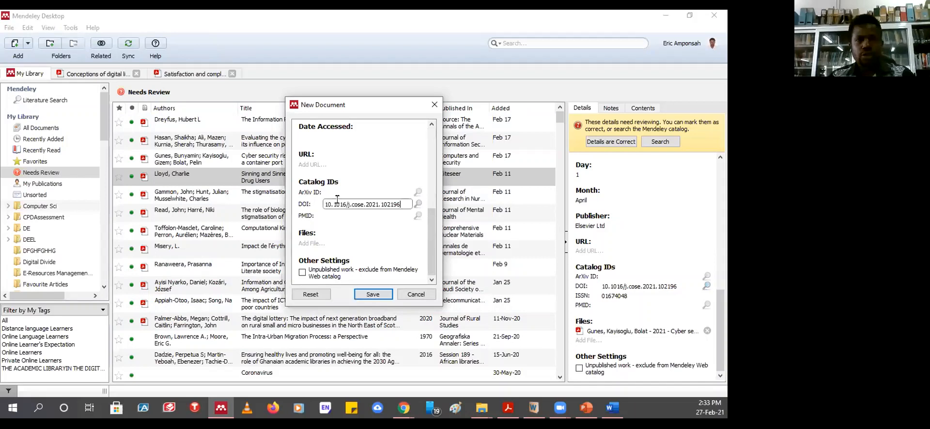
click(418, 204)
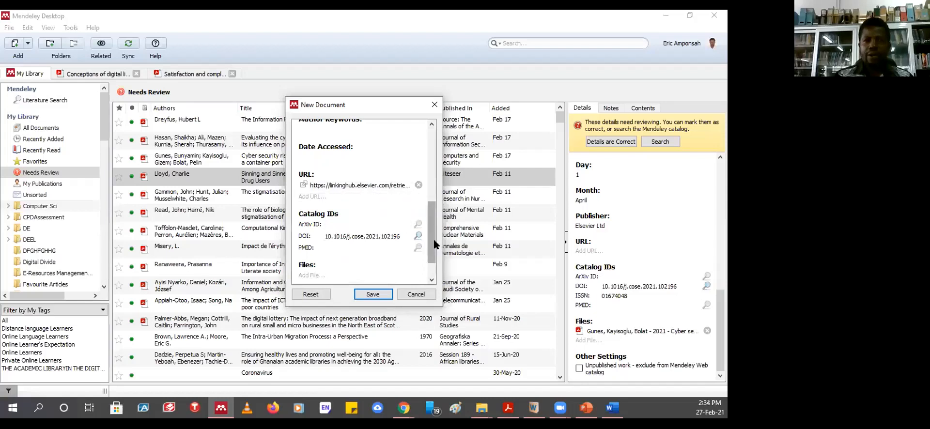
- Review the new entry's auto-filled title, authors, journal, year, volume and pages
scroll(434, 203, up, 1)
scroll(434, 203, up, 5)
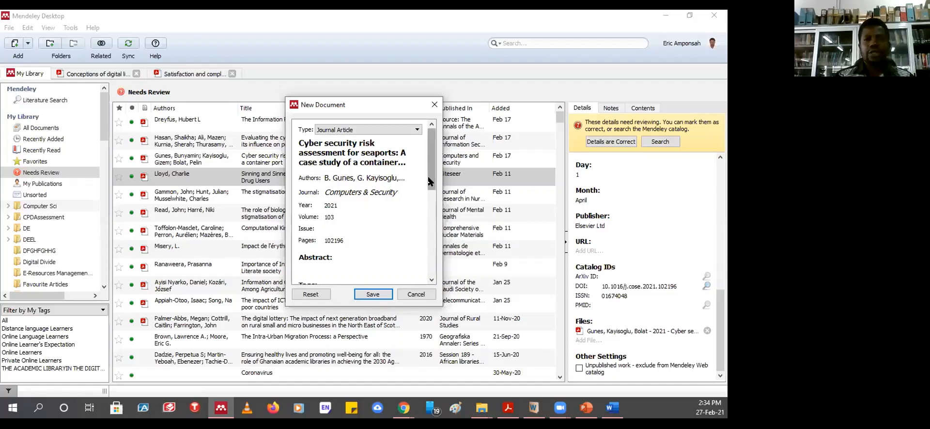
scroll(410, 257, down, 5)
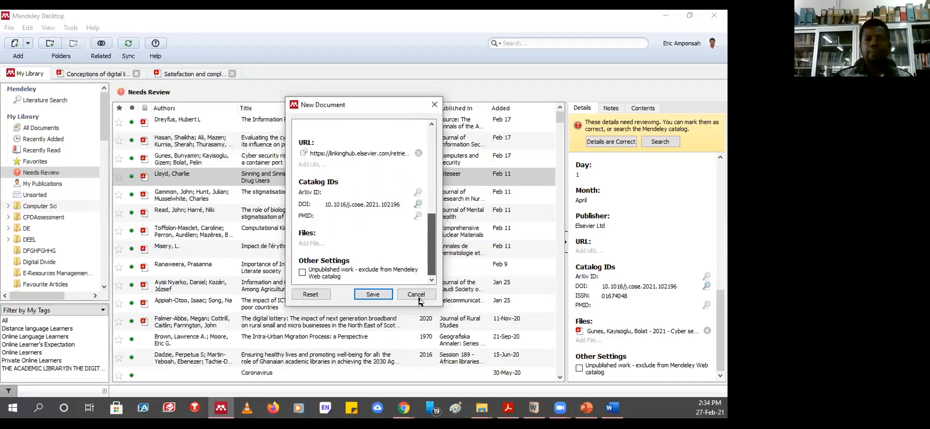
drag(430, 245, 431, 155)
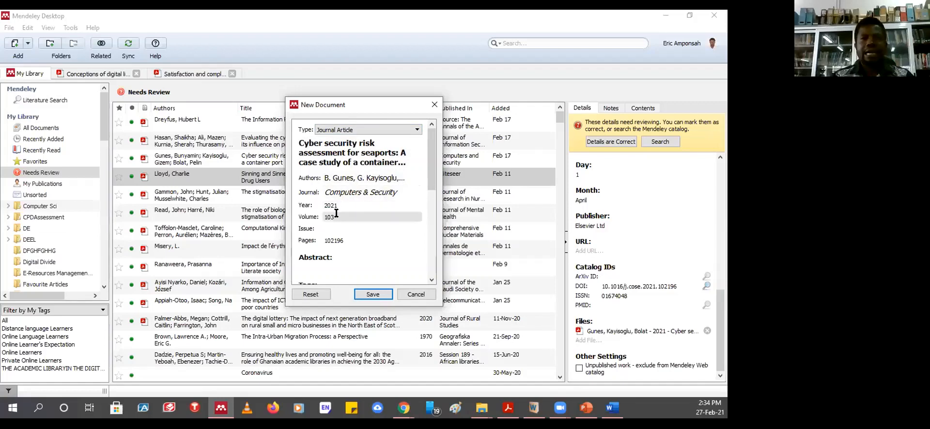
scroll(419, 207, down, 5)
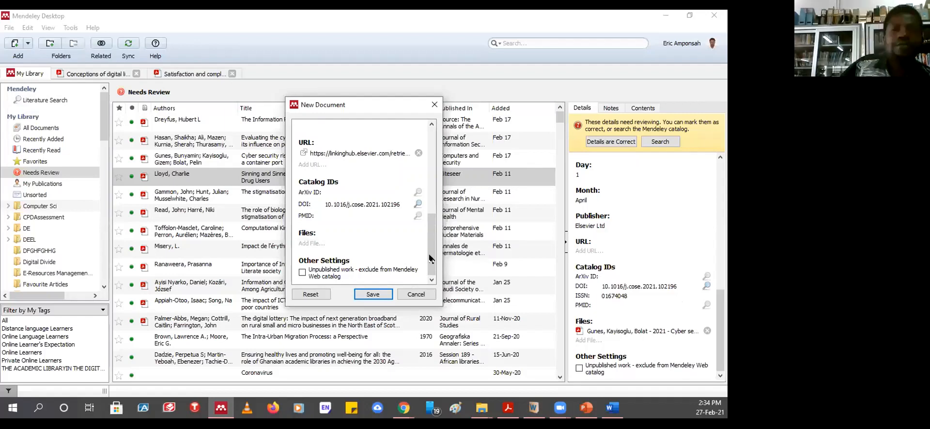
mouse_move(433, 255)
mouse_down()
mouse_move(432, 200)
mouse_move(432, 256)
mouse_up()
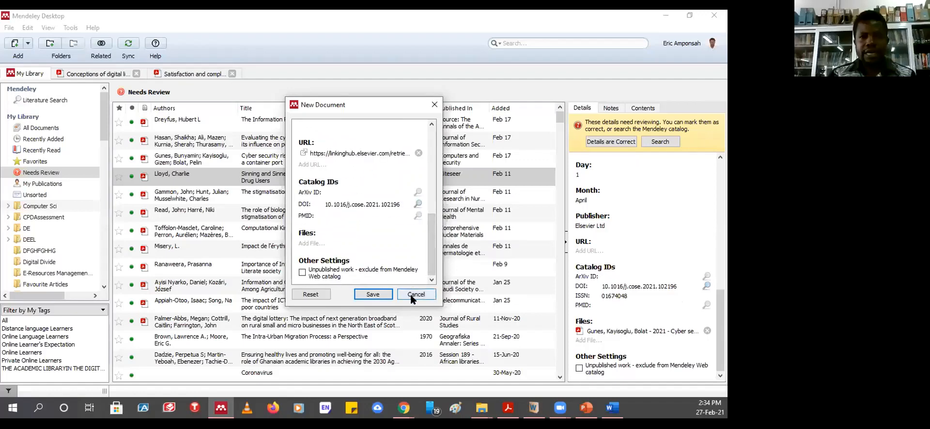
- Cancel the DOI-filled New Document entry unsaved and scroll down the Needs Review list
click(412, 295)
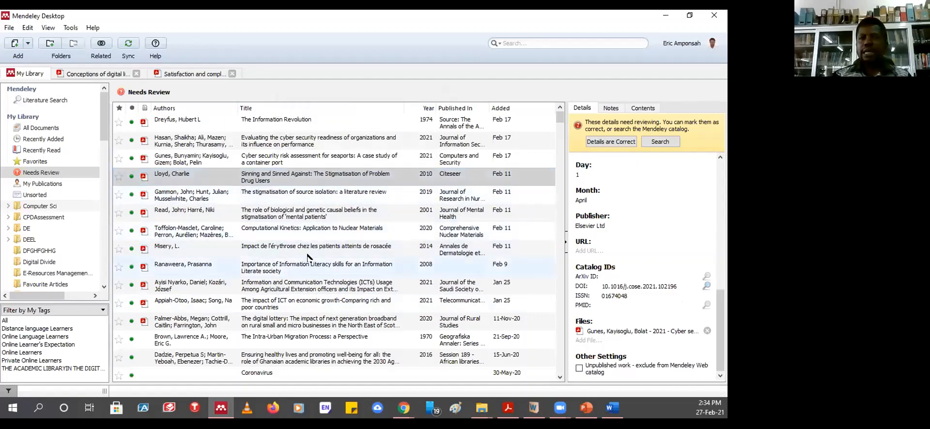
scroll(307, 256, down, 4)
scroll(298, 227, down, 12)
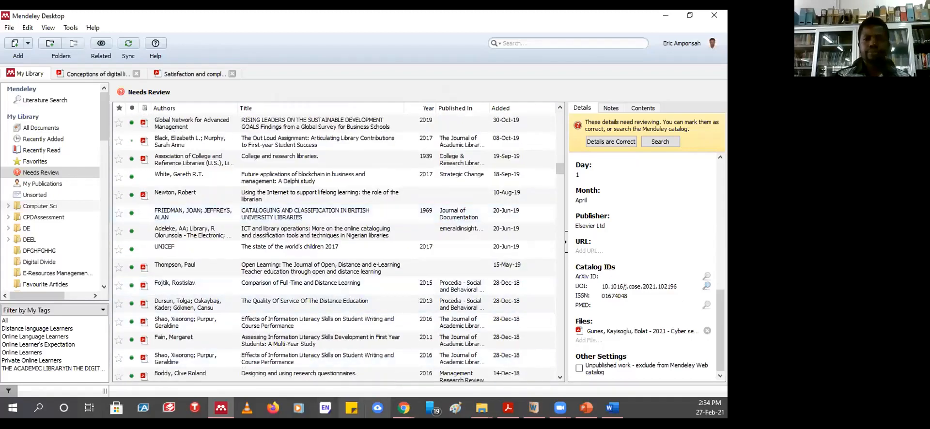
mouse_move(404, 406)
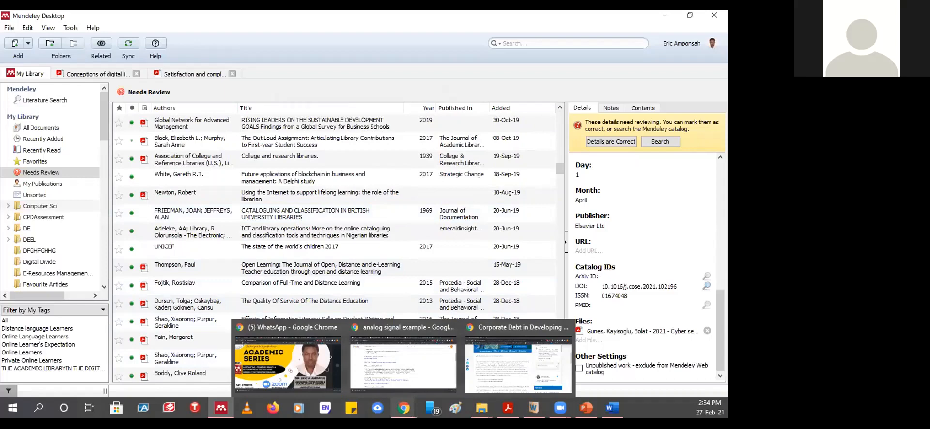
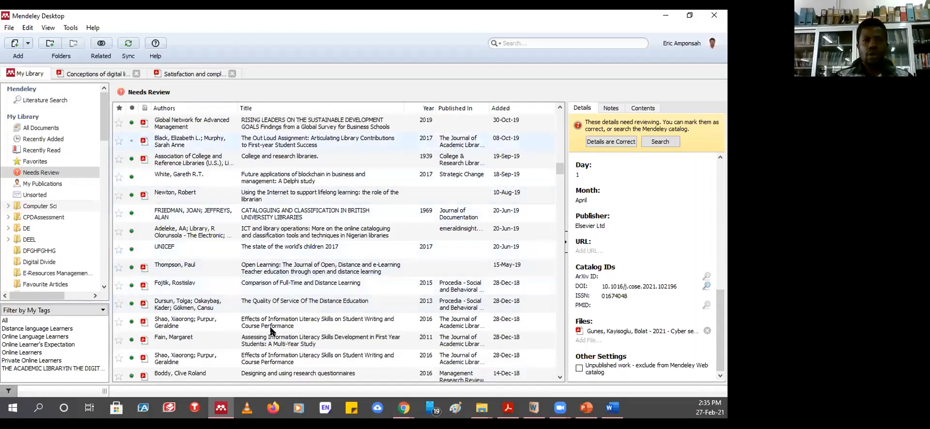
- View the first Needs Review paper's details in Mendeley, then return to the Word document
click(280, 123)
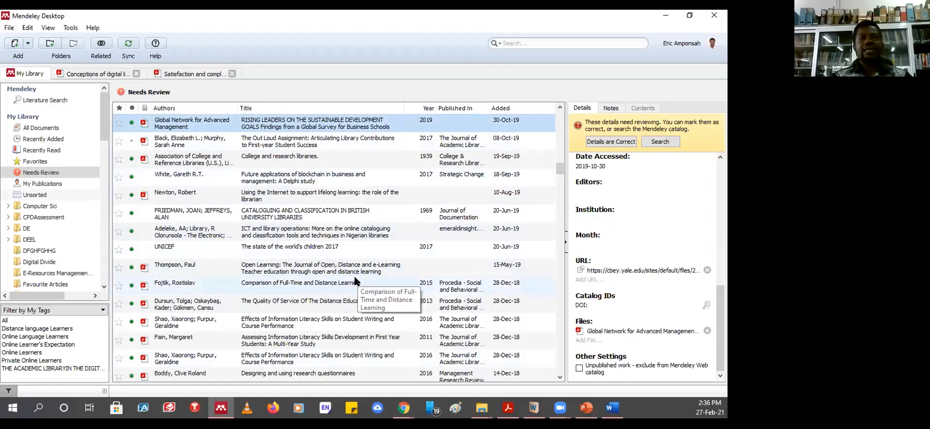
click(613, 408)
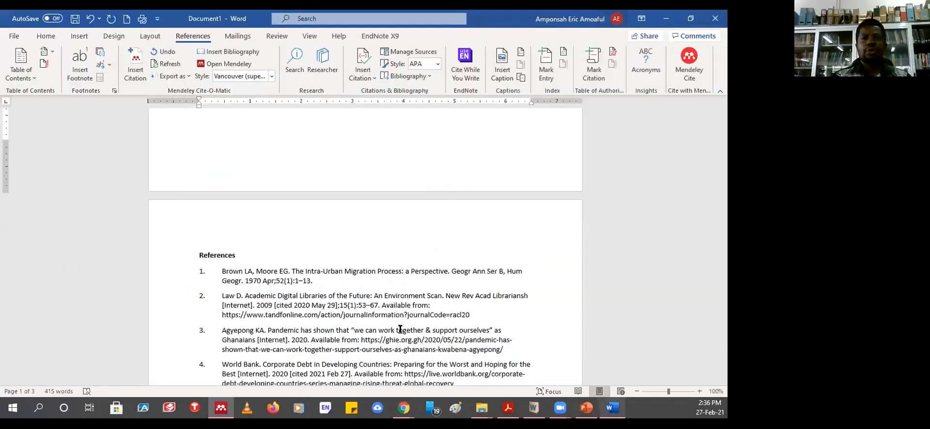
- Look over the Vancouver-style References list and bring up Mendeley's Export as choices
scroll(357, 250, down, 15)
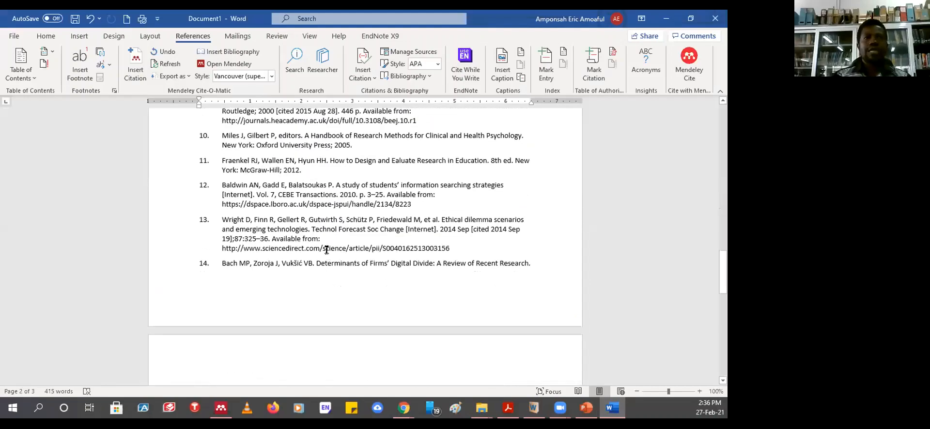
scroll(323, 240, up, 3)
scroll(320, 232, up, 8)
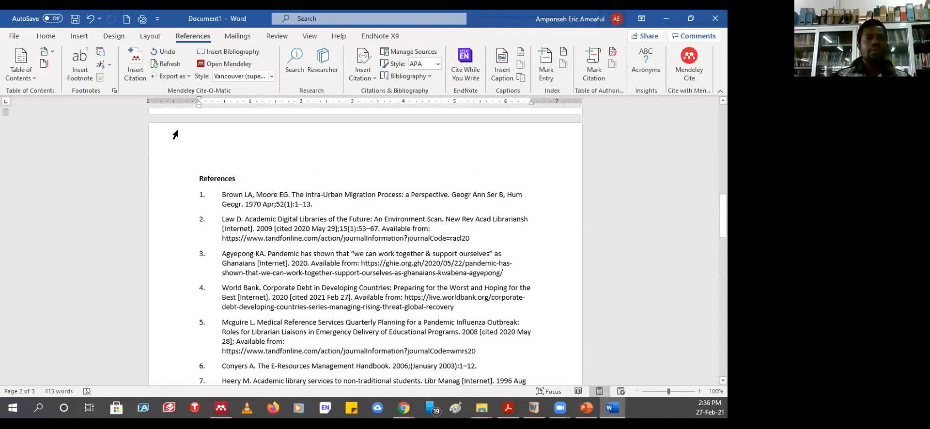
click(189, 76)
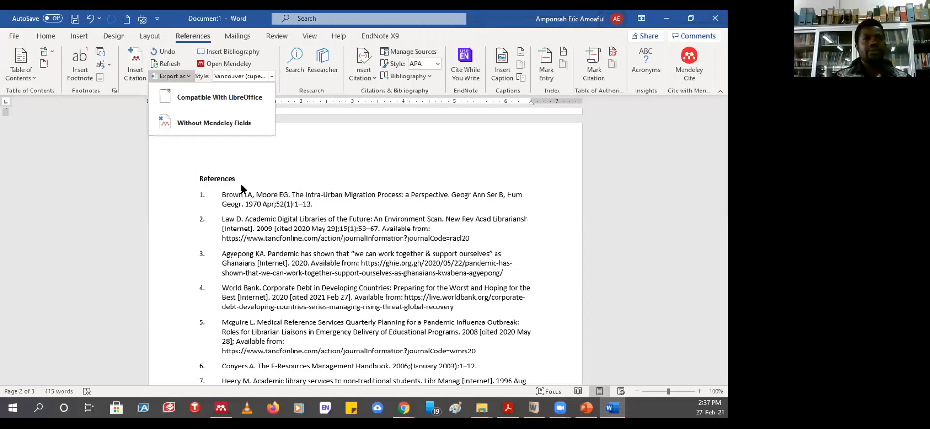
- Start a Compatible With Word Files export, then cancel at the Browse folder dialog
click(308, 170)
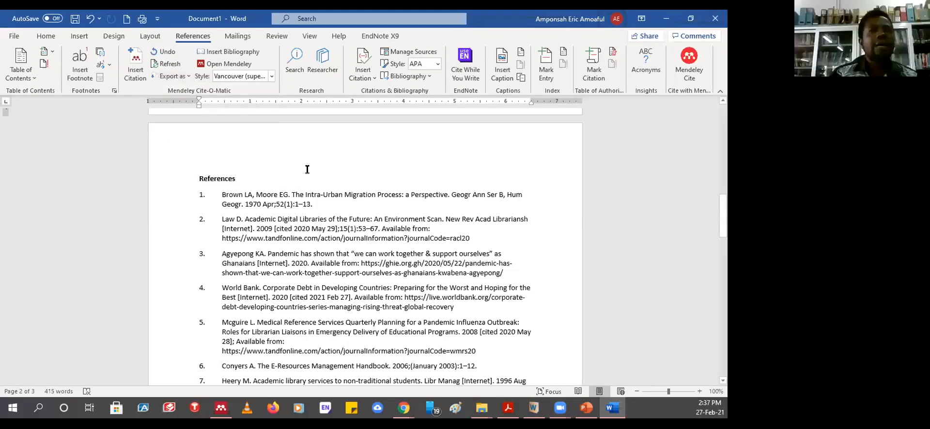
click(187, 78)
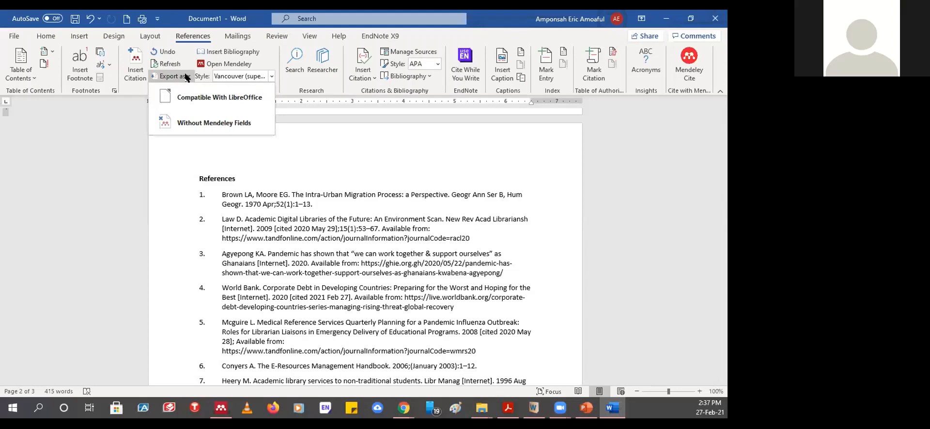
click(348, 161)
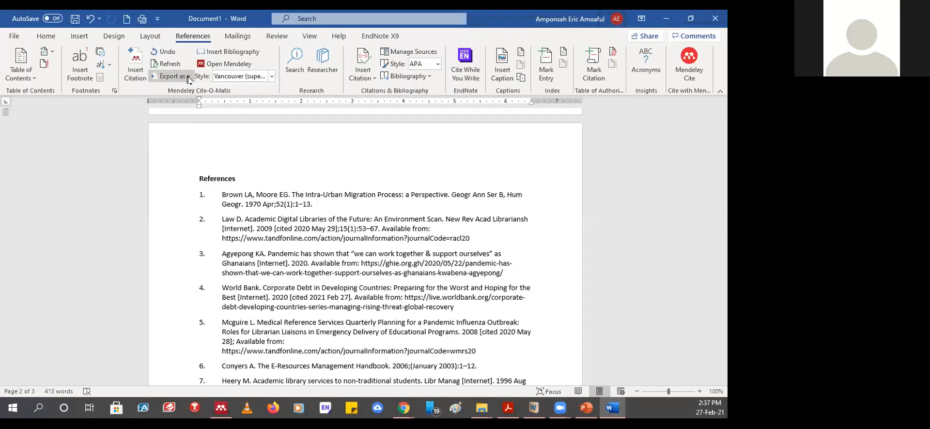
click(189, 77)
click(192, 91)
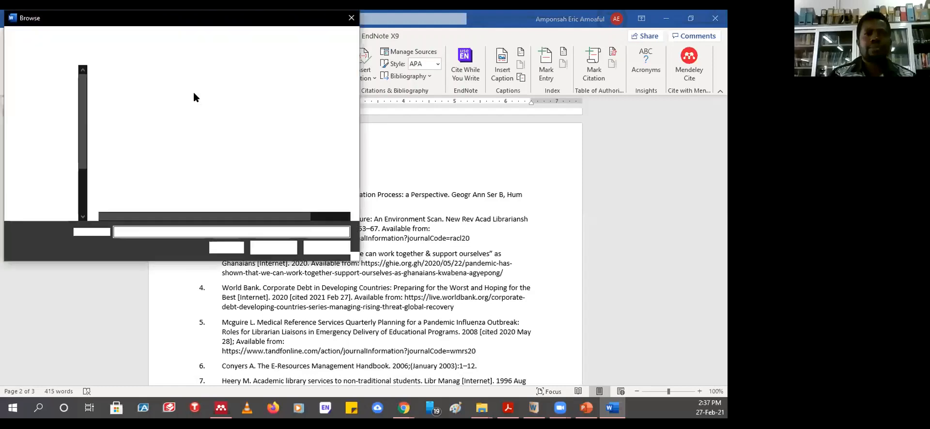
click(350, 19)
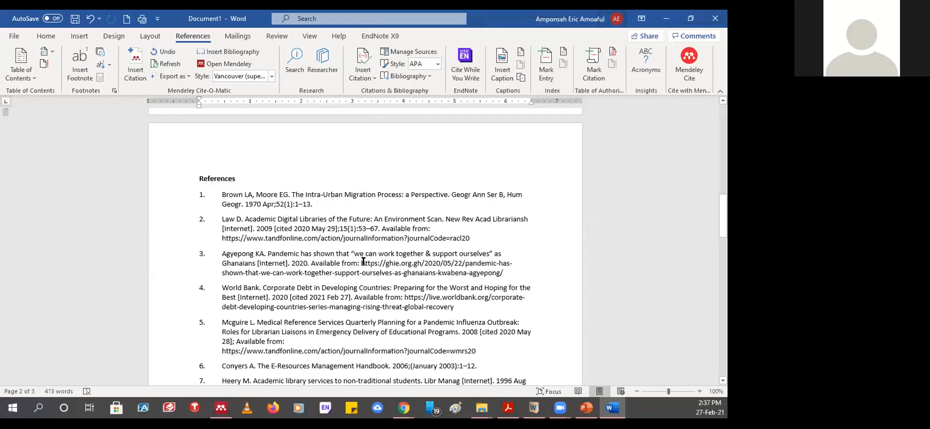
scroll(364, 262, up, 3)
scroll(363, 262, up, 4)
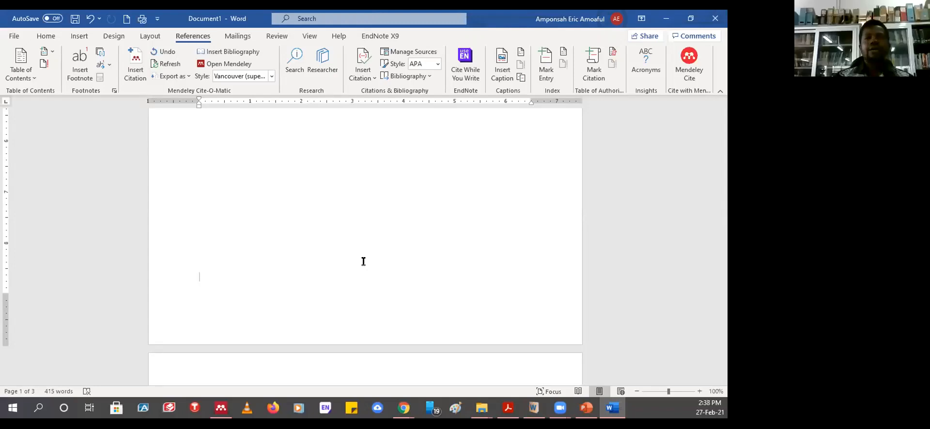
- Browse the Review, Layout, References, View and Insert ribbon tabs
click(276, 36)
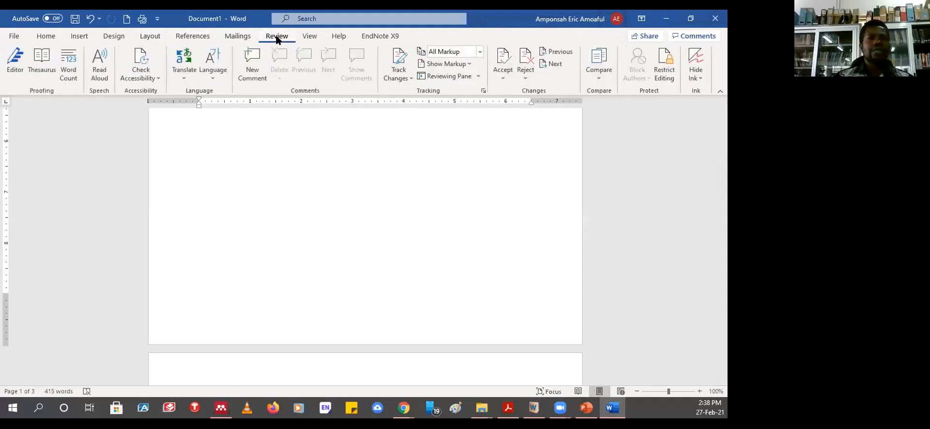
click(148, 37)
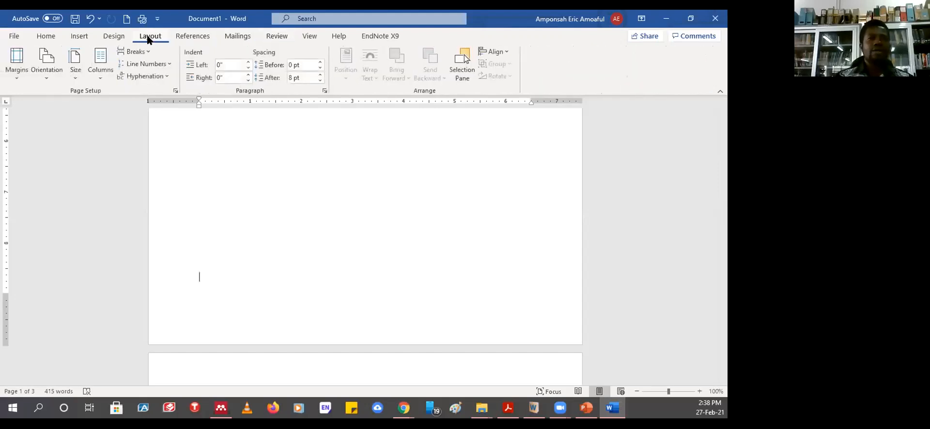
click(191, 38)
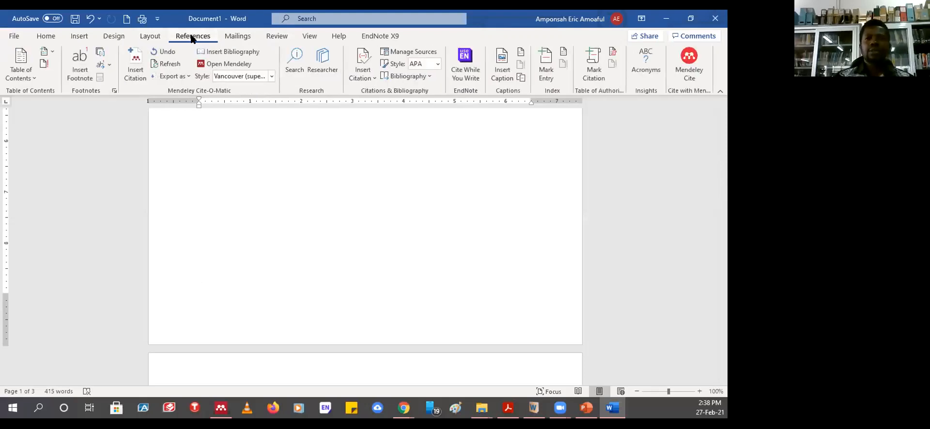
click(310, 38)
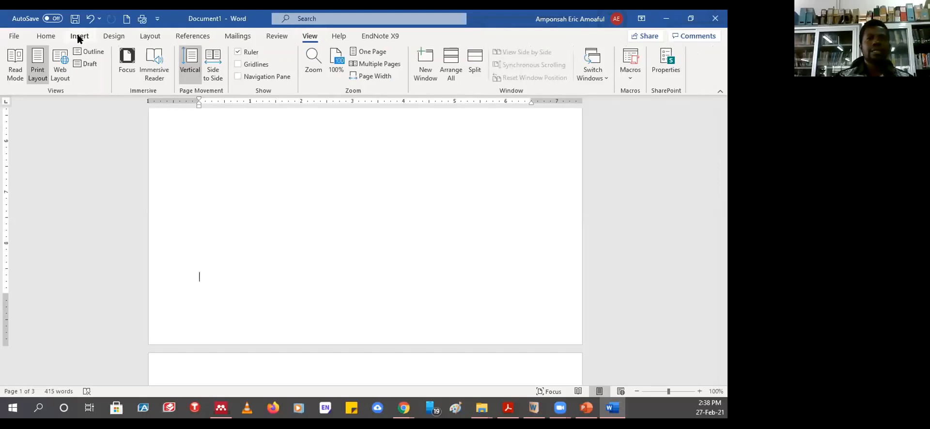
click(79, 38)
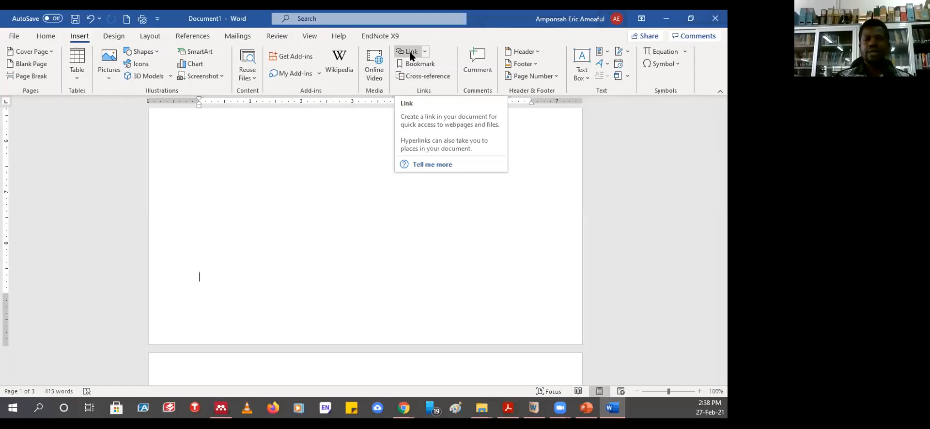
- Select the Dfgfgfgdfg line and open Insert Link, then close it without adding a link
scroll(331, 236, up, 3)
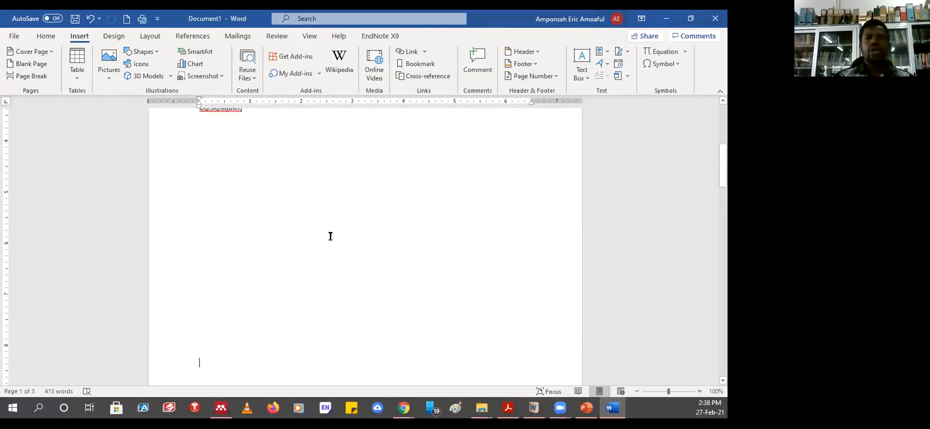
scroll(331, 236, up, 7)
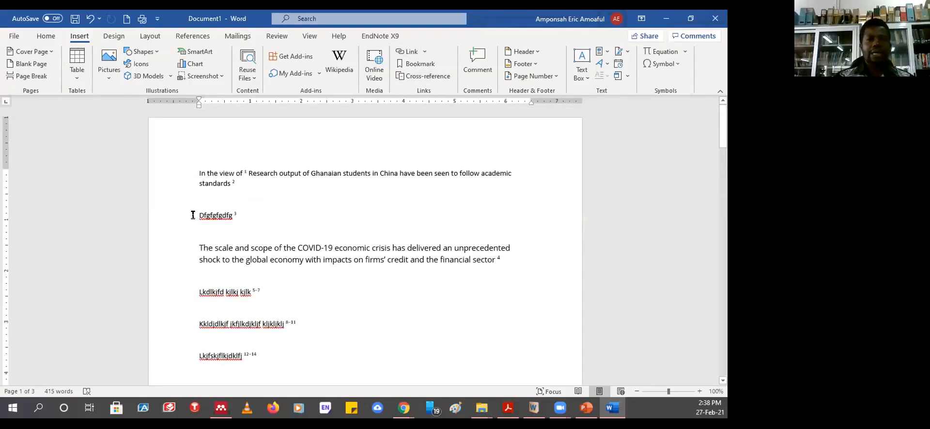
drag(197, 214, 242, 215)
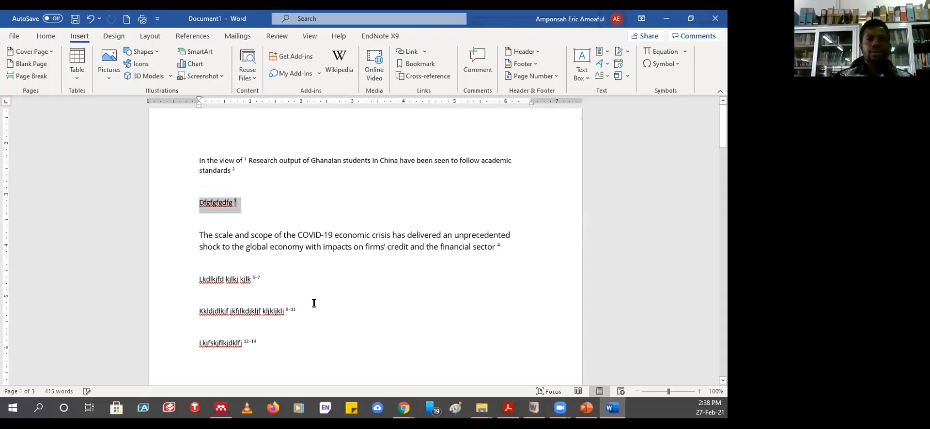
scroll(314, 296, down, 7)
scroll(315, 272, up, 4)
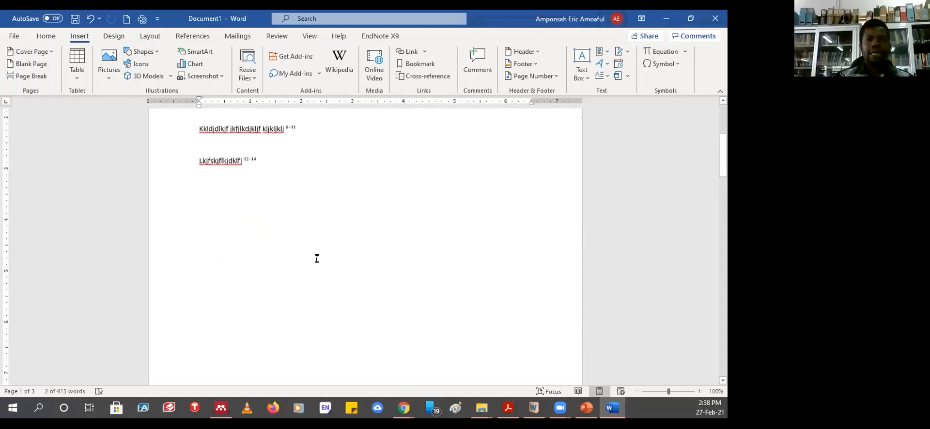
click(425, 51)
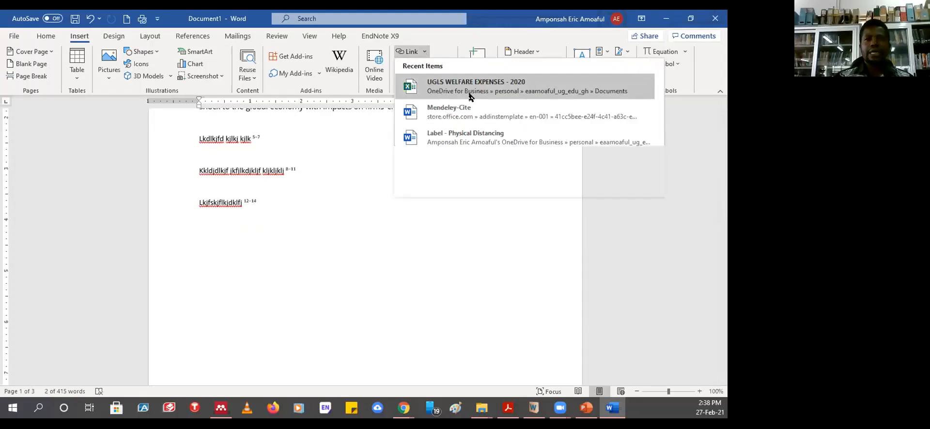
click(429, 185)
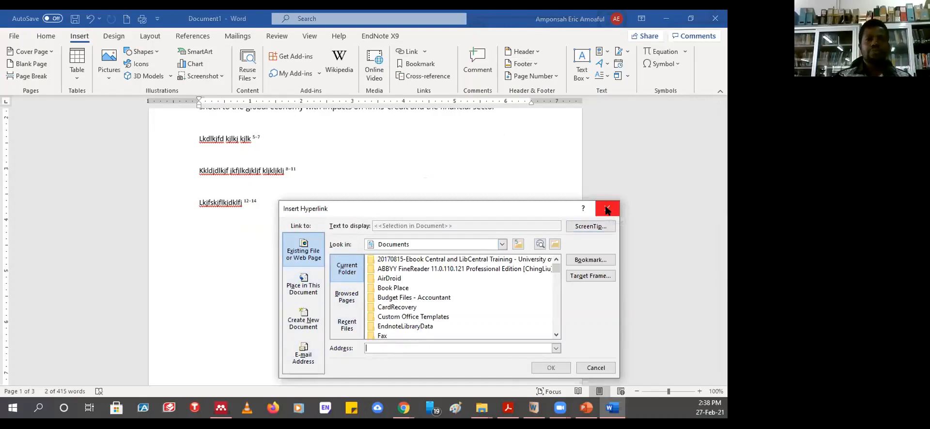
click(607, 209)
scroll(281, 258, up, 4)
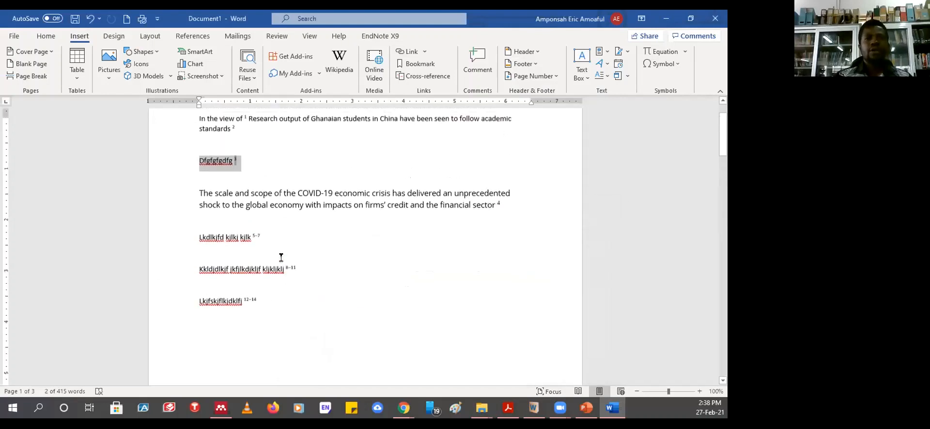
- Deselect the Dfgfgfgdfg line and review the numbered References list with the References tab showing
click(326, 273)
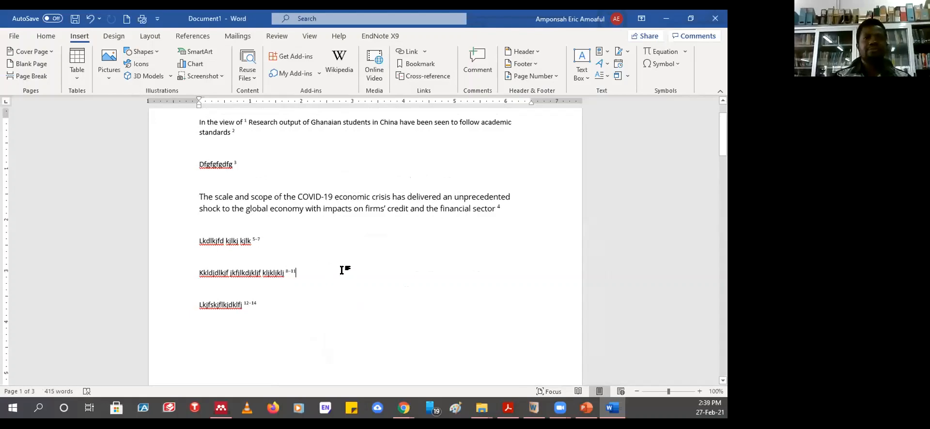
scroll(342, 266, down, 5)
scroll(345, 264, down, 10)
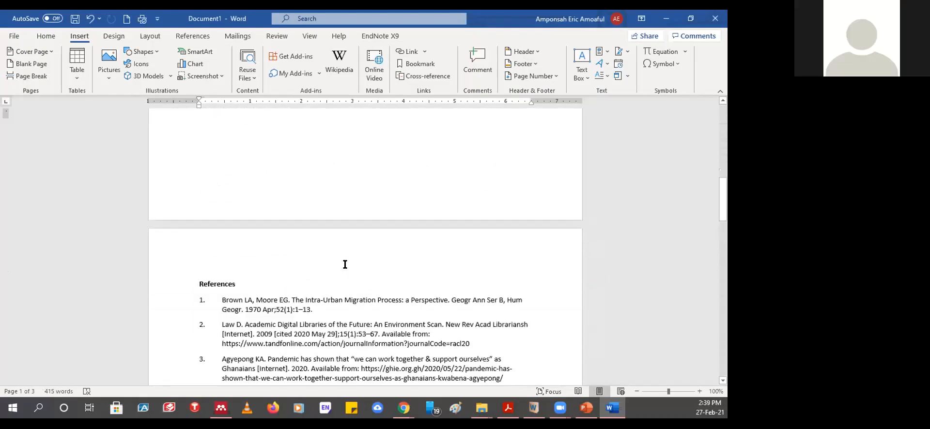
scroll(345, 265, down, 1)
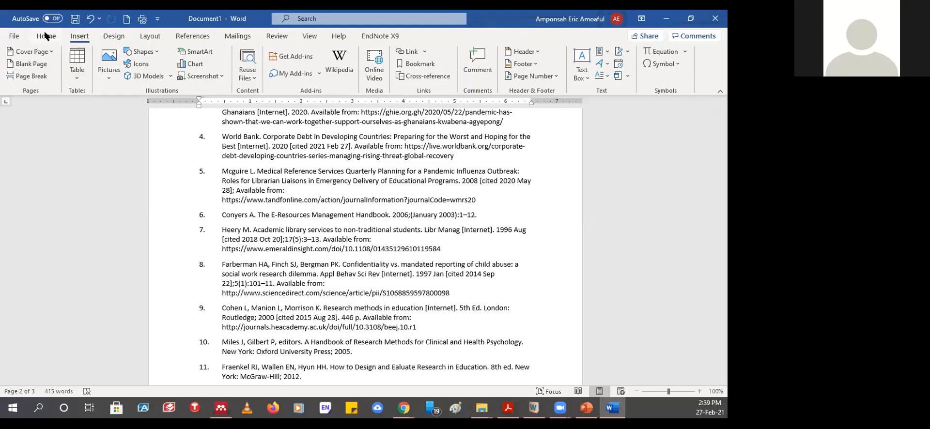
click(192, 36)
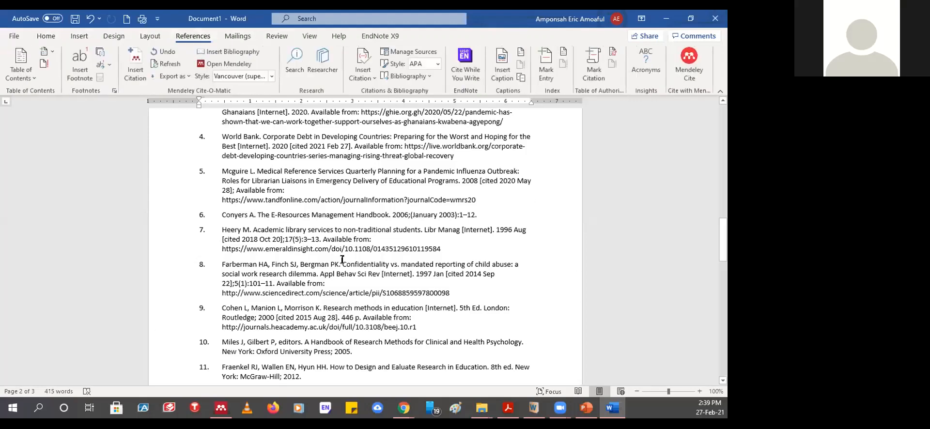
scroll(308, 271, up, 4)
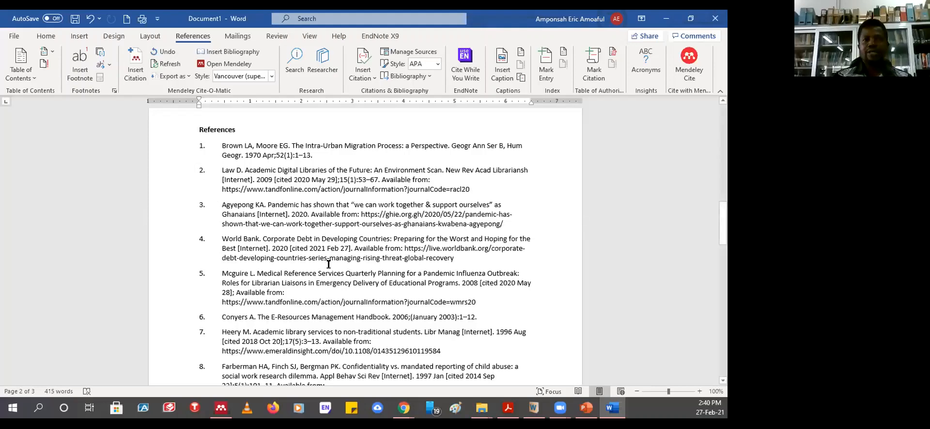
scroll(335, 267, up, 5)
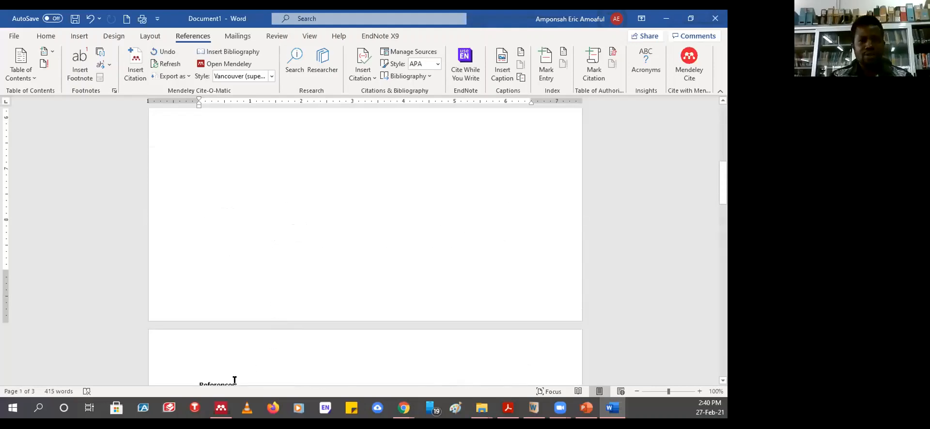
scroll(303, 327, down, 3)
- Select all the cited text and paste it into a new blank document
key(ctrl+a)
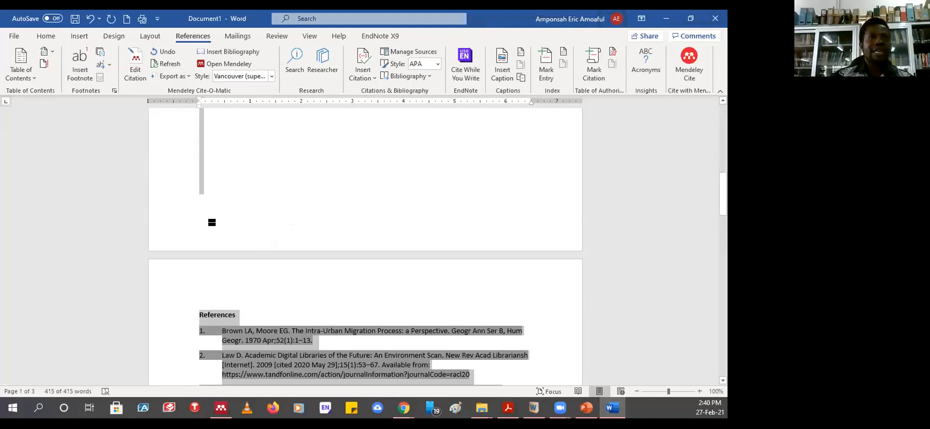
scroll(304, 288, up, 4)
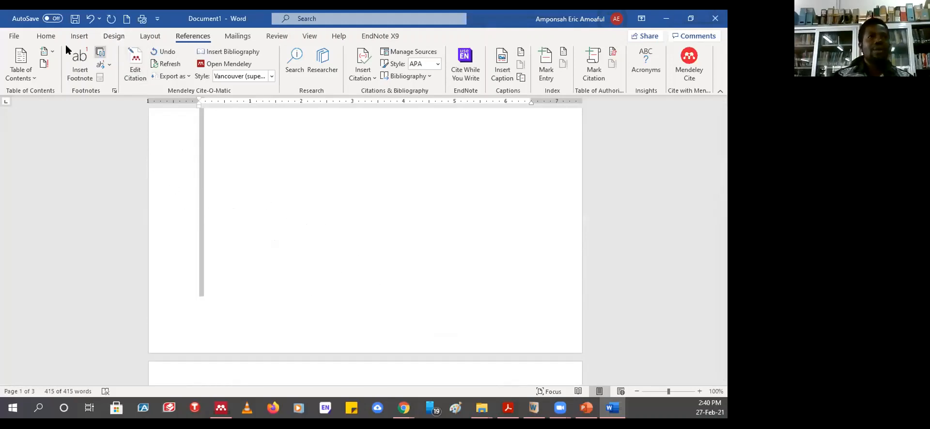
click(125, 20)
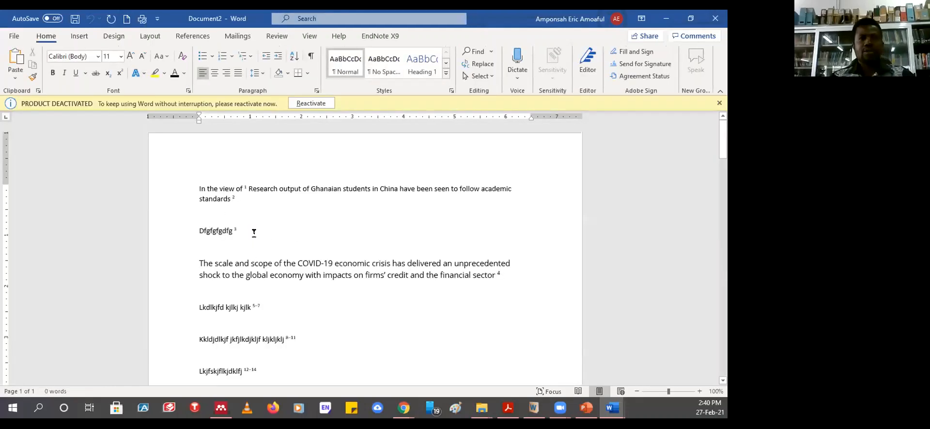
key(ctrl+v)
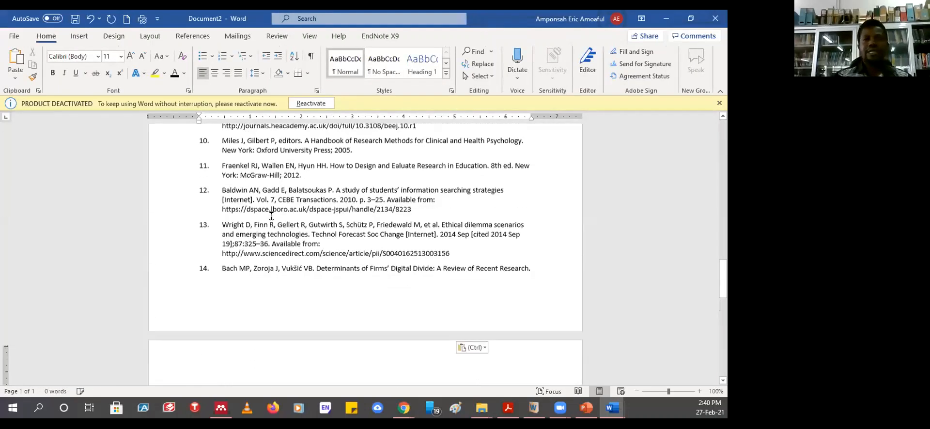
click(280, 194)
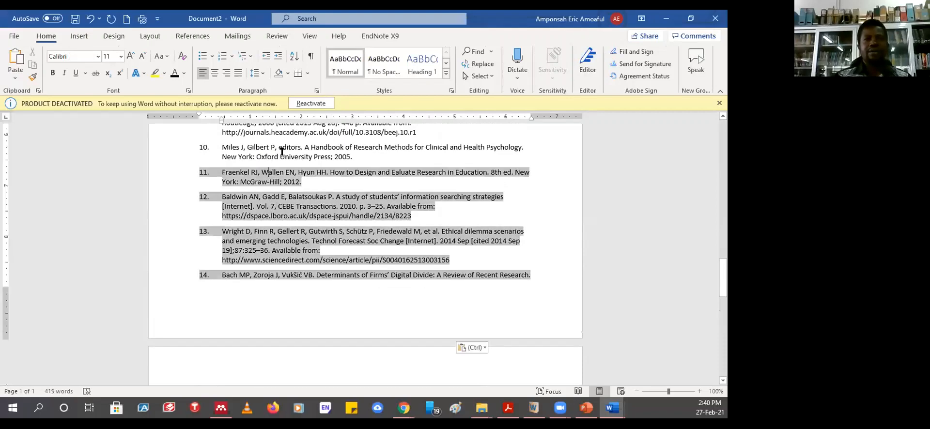
scroll(304, 227, down, 8)
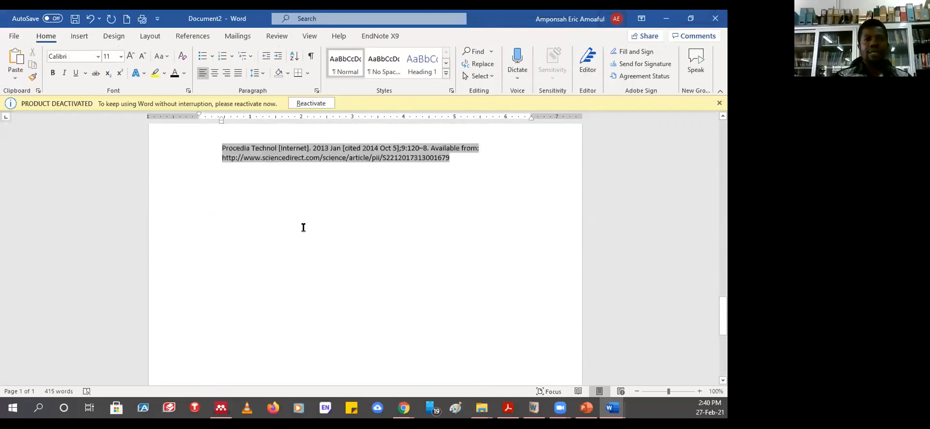
scroll(303, 227, up, 10)
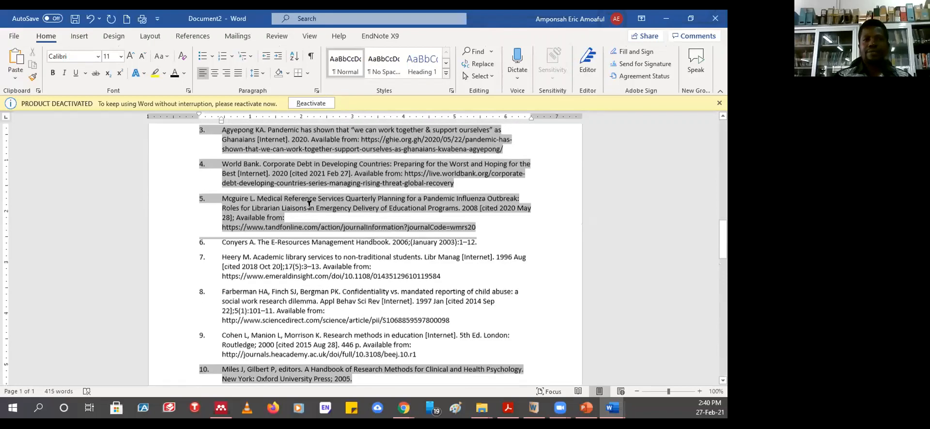
scroll(309, 203, up, 15)
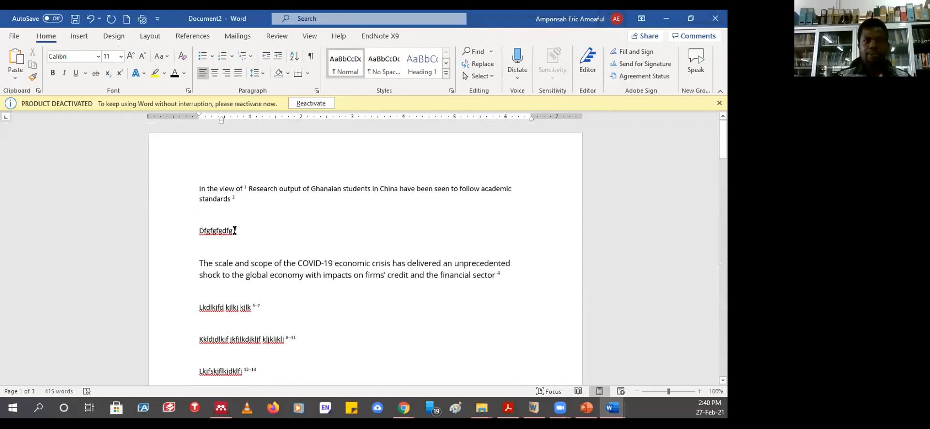
- Set the new document's Mendeley citation style to American Psychological Association
click(245, 189)
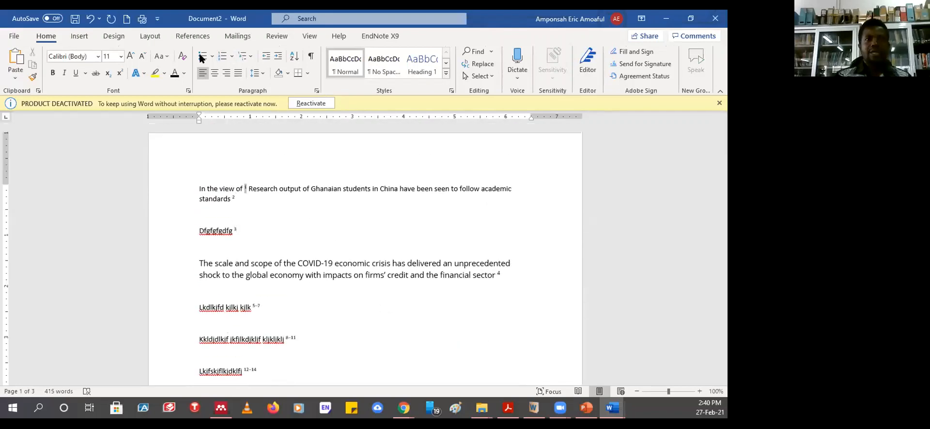
click(192, 36)
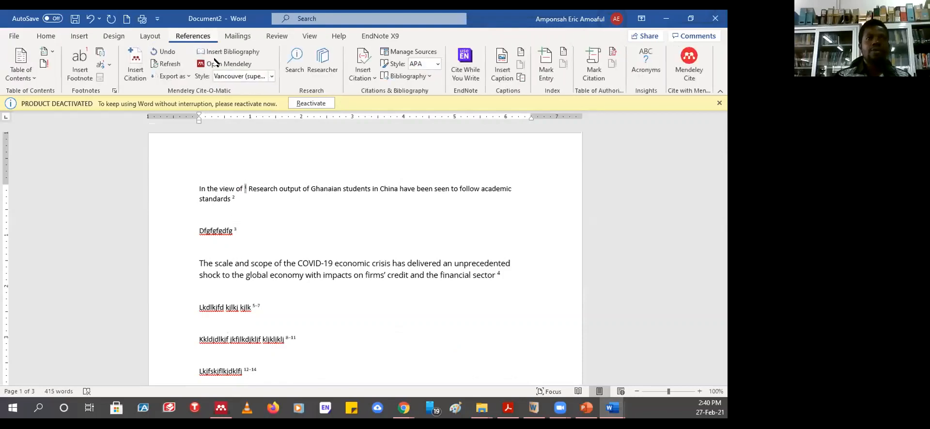
click(272, 76)
click(262, 89)
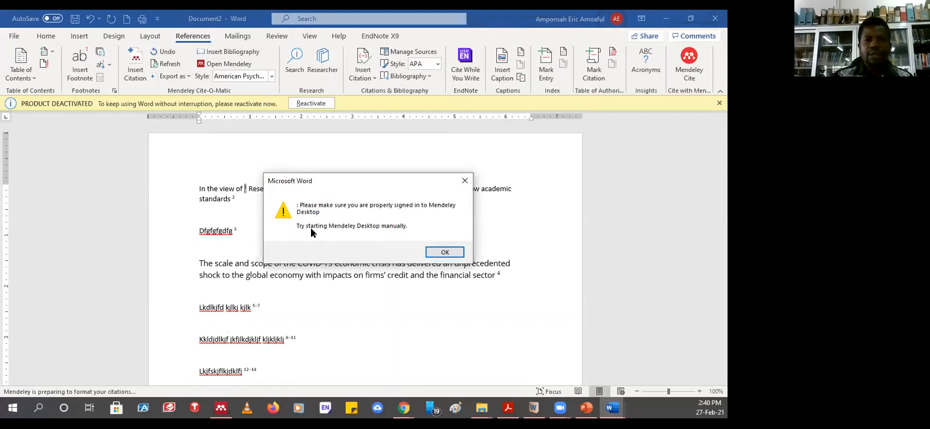
- Dismiss the Mendeley sign-in warning and check Document2's still-numbered citations, including 5–7
click(444, 252)
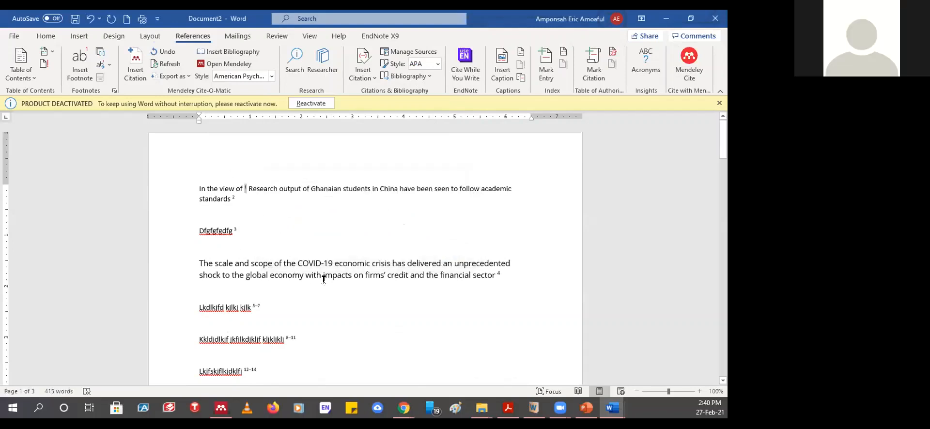
click(236, 230)
click(245, 187)
click(256, 308)
scroll(348, 311, down, 2)
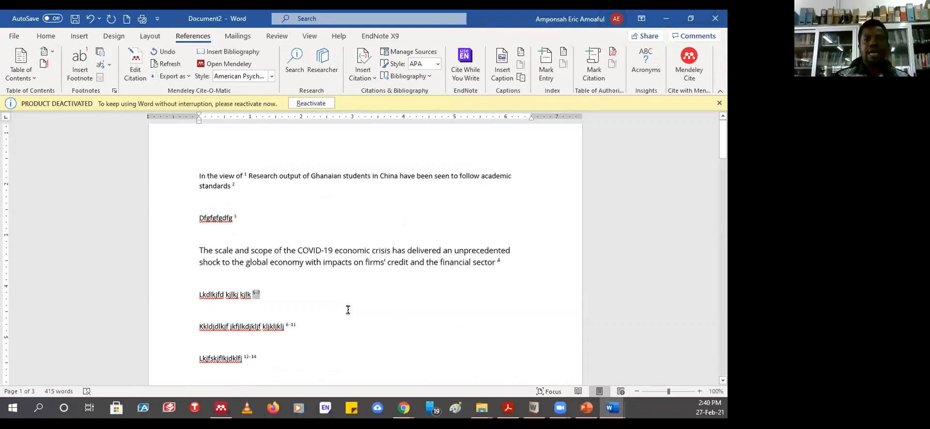
scroll(348, 311, down, 10)
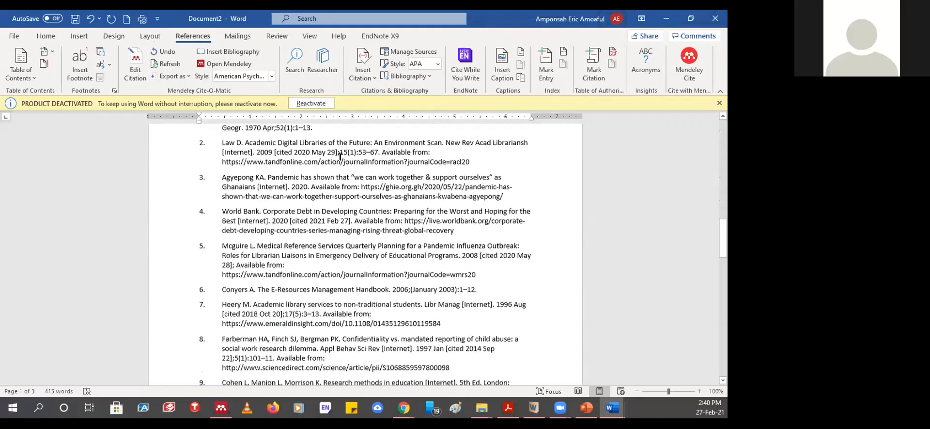
- Check reference 5 in the bibliography, then switch back to Document1
click(282, 248)
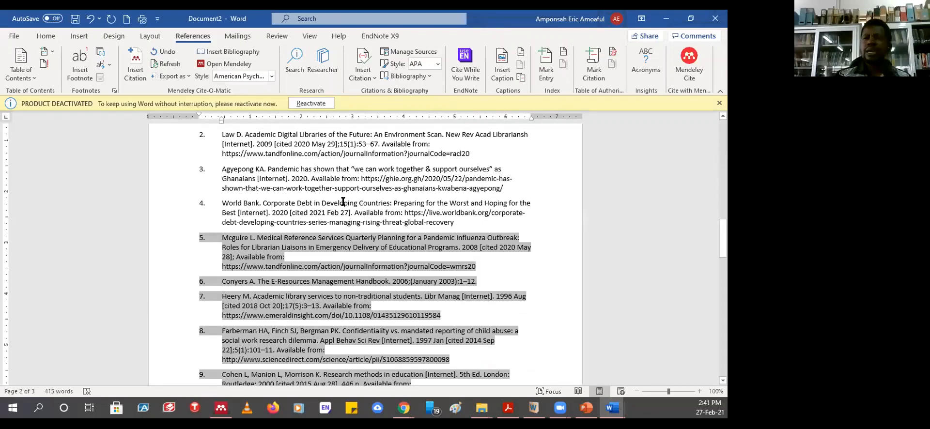
scroll(311, 252, up, 3)
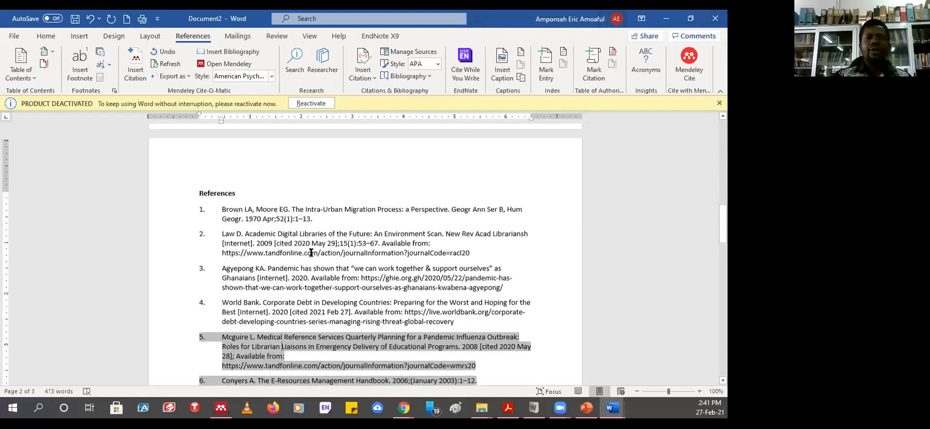
scroll(311, 253, up, 3)
scroll(311, 252, down, 3)
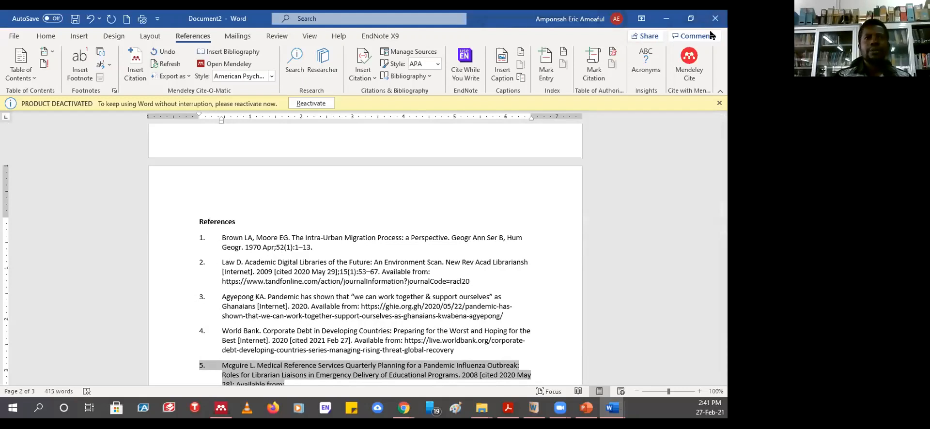
click(613, 408)
click(571, 380)
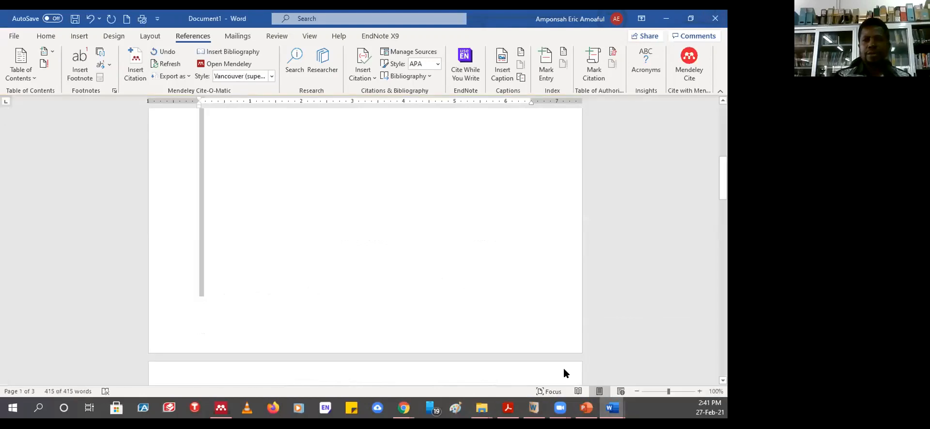
- Switch Document1's Mendeley style to APA 7th edition and select the (Agyepong, 2020) citation
scroll(357, 233, down, 15)
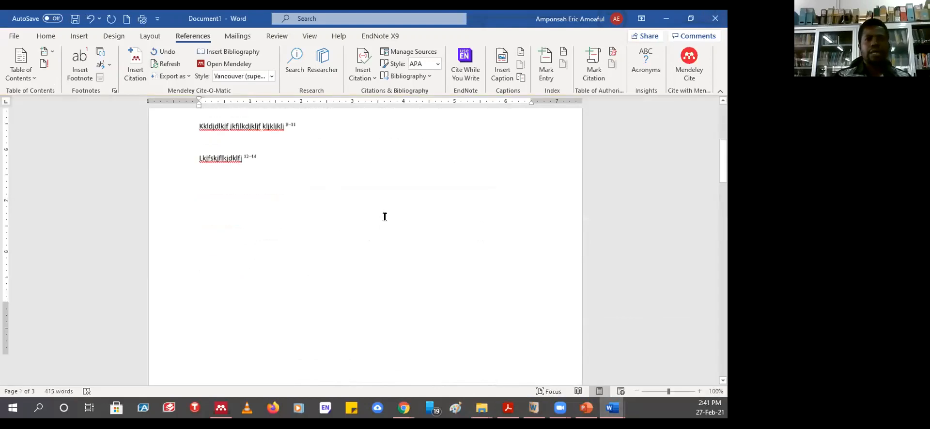
scroll(385, 217, up, 4)
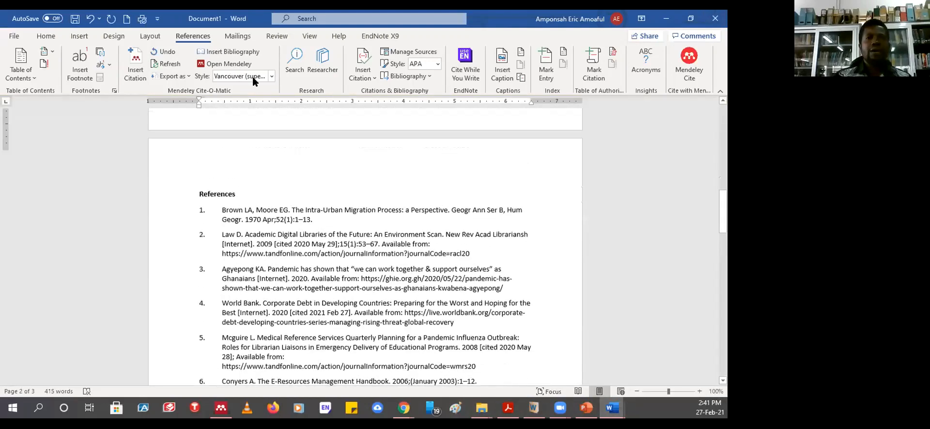
click(274, 76)
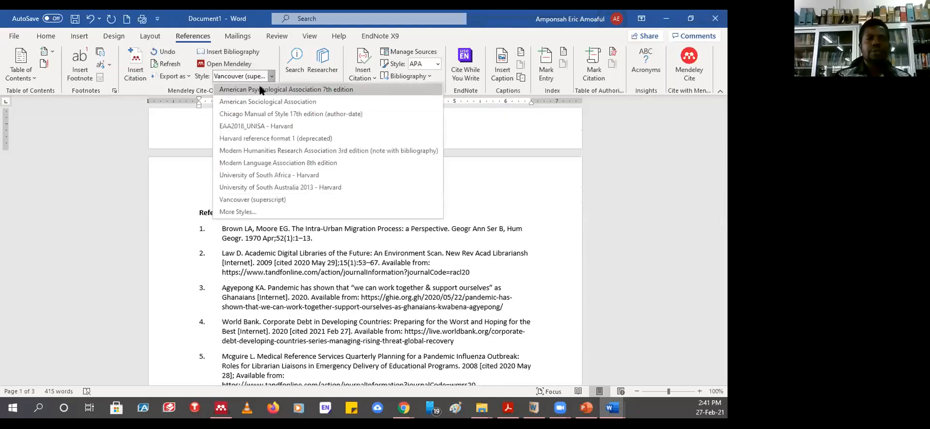
click(262, 89)
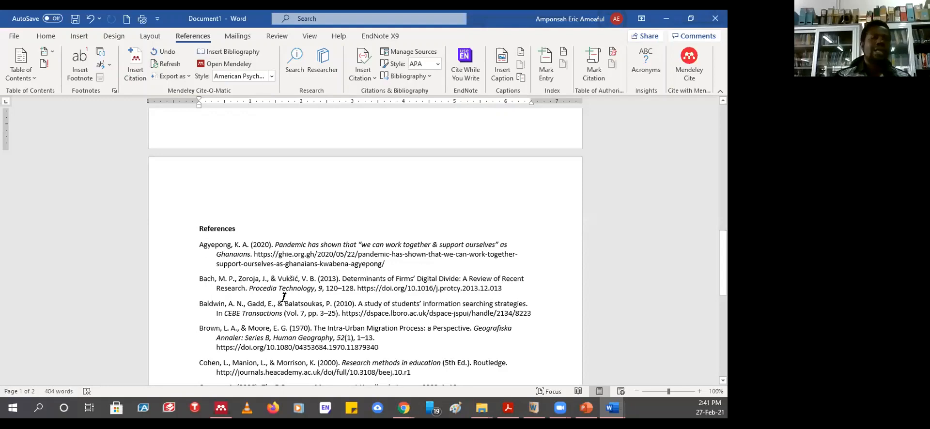
scroll(285, 291, up, 10)
scroll(287, 291, up, 5)
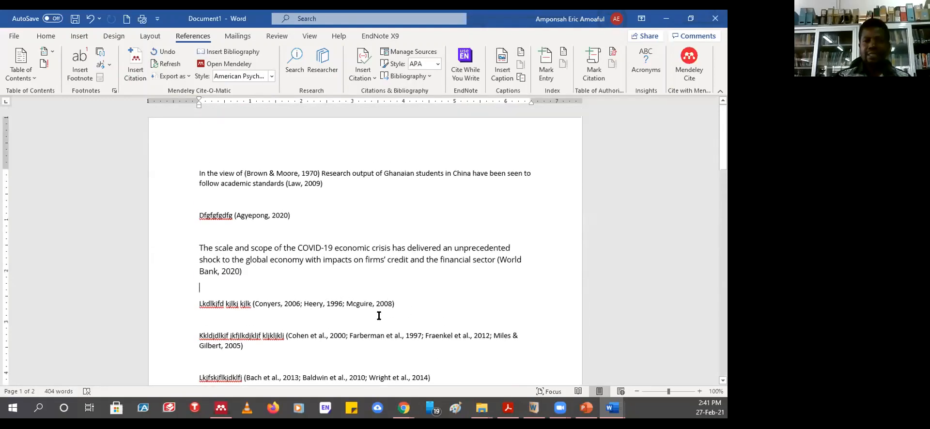
click(289, 215)
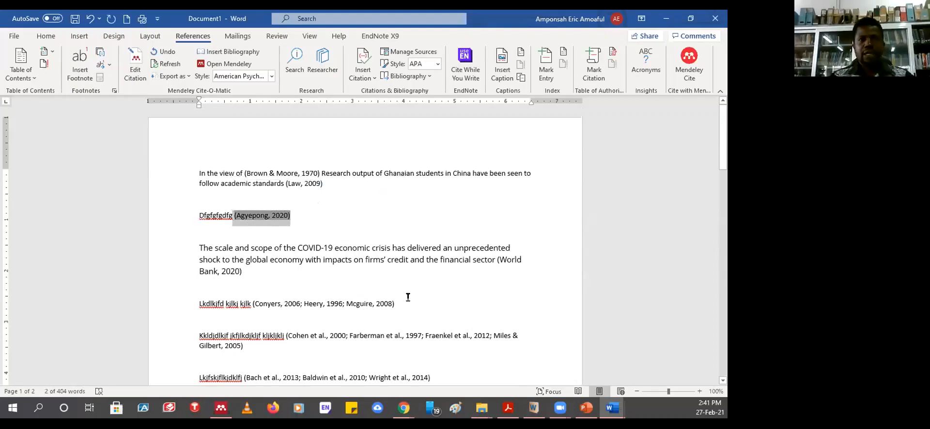
scroll(387, 286, down, 5)
click(269, 213)
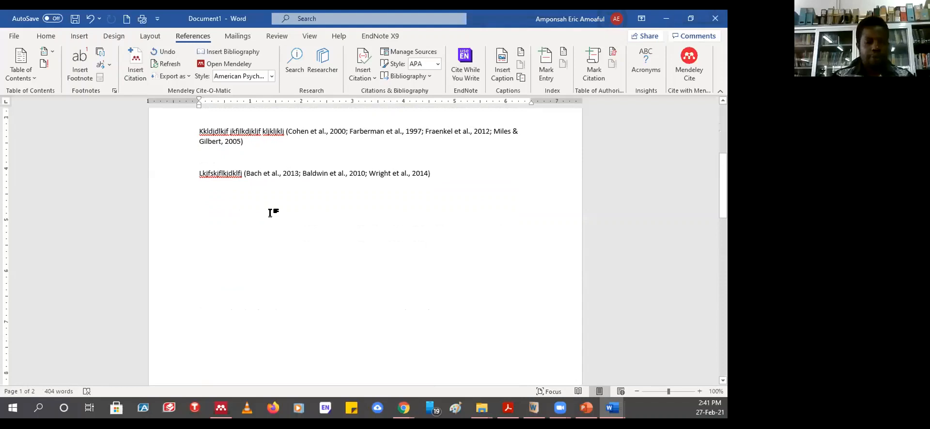
text(/lkfnlkjflkdf jlkfjlkfjdf salfjlj)
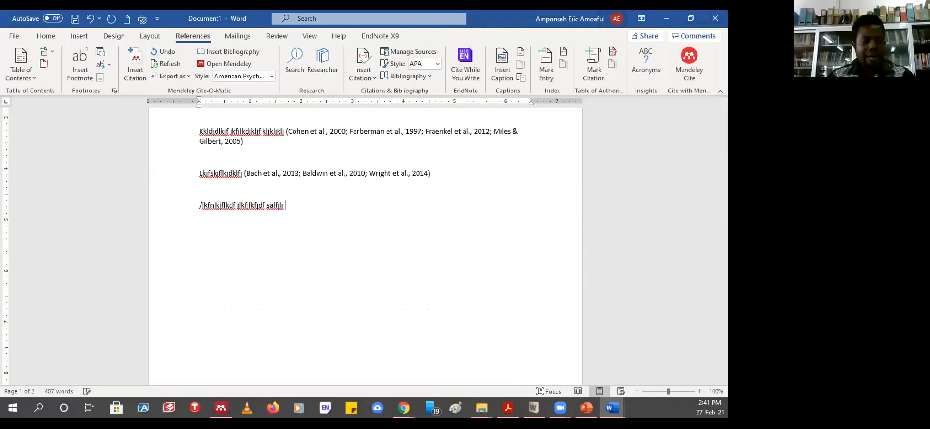
text((Agyepong, 2020))
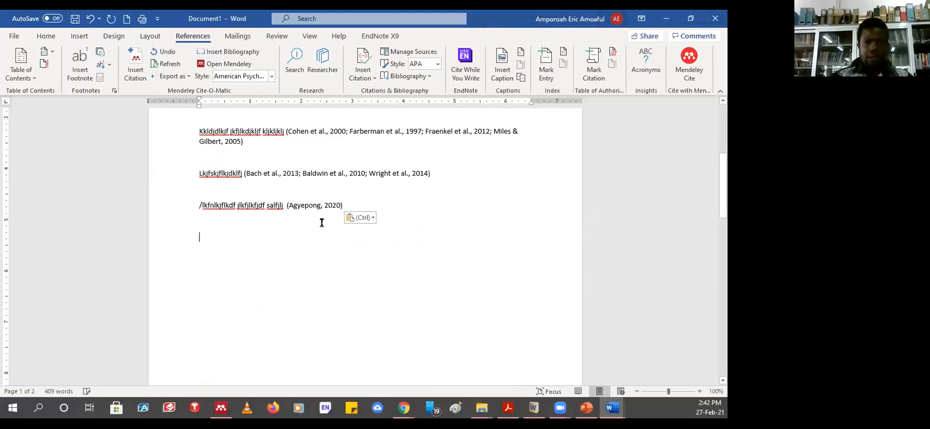
click(313, 207)
scroll(332, 249, up, 6)
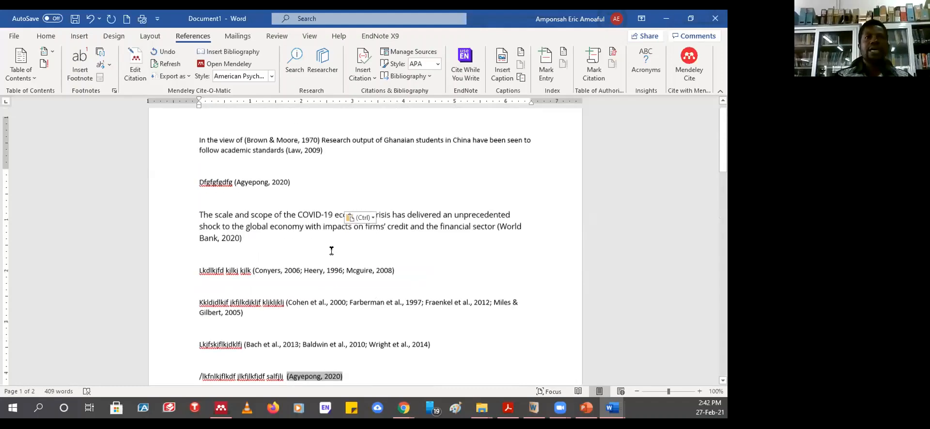
click(262, 215)
scroll(320, 271, down, 6)
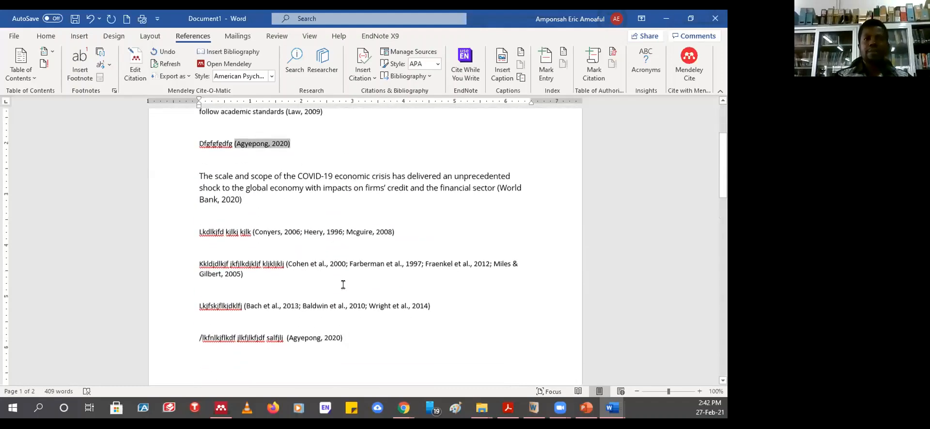
scroll(329, 237, down, 2)
click(312, 154)
scroll(357, 316, down, 8)
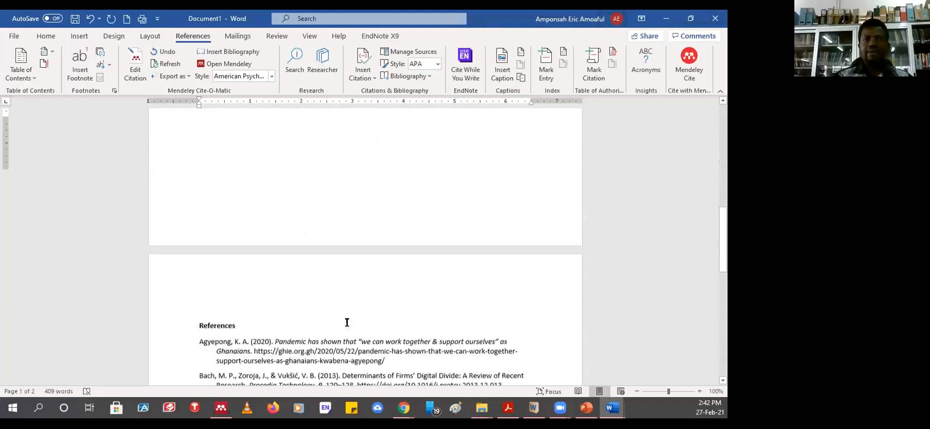
scroll(347, 319, down, 3)
scroll(298, 279, up, 5)
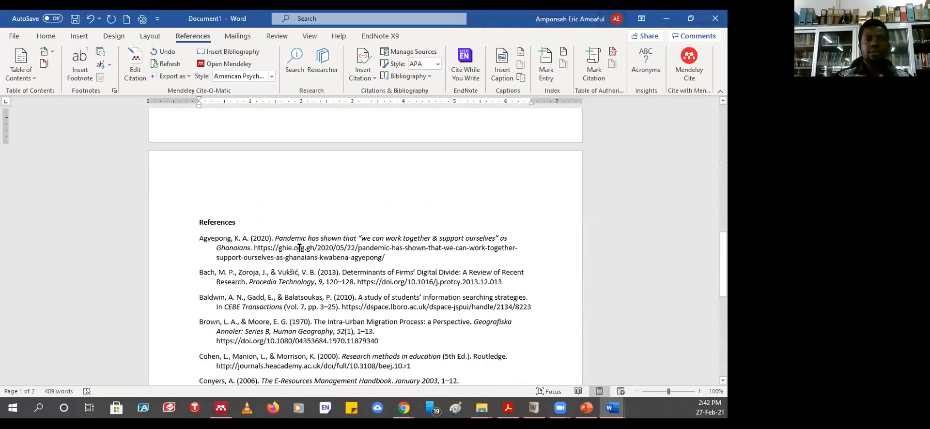
click(300, 247)
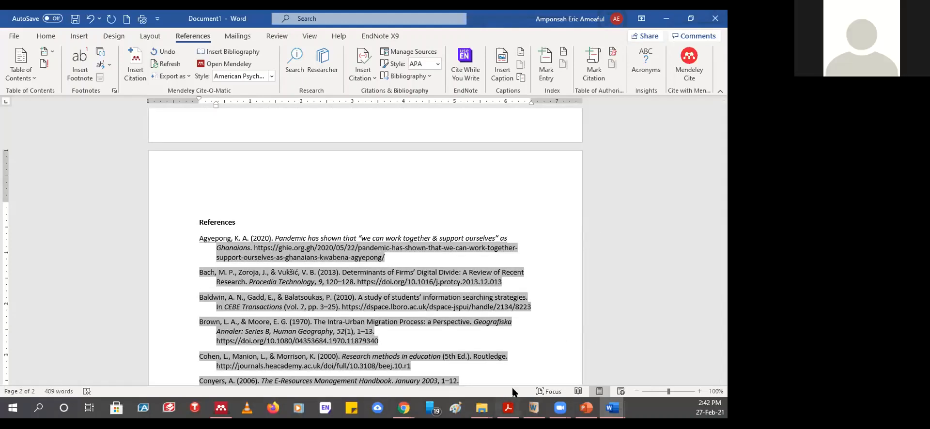
- Bring up the World Bank Corporate Debt page in Chrome and open a blank new tab
mouse_move(403, 408)
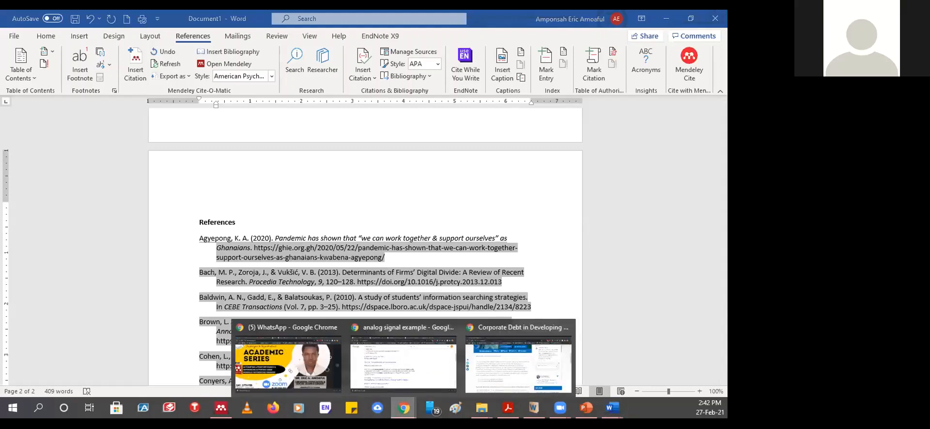
click(489, 369)
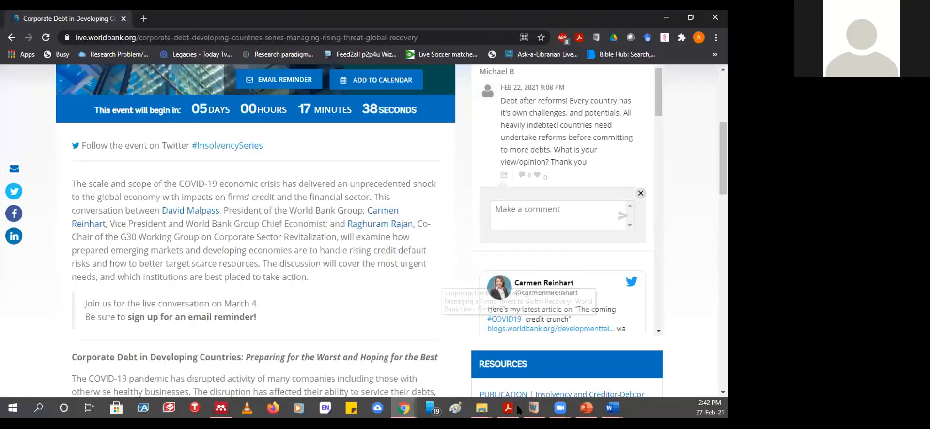
click(143, 20)
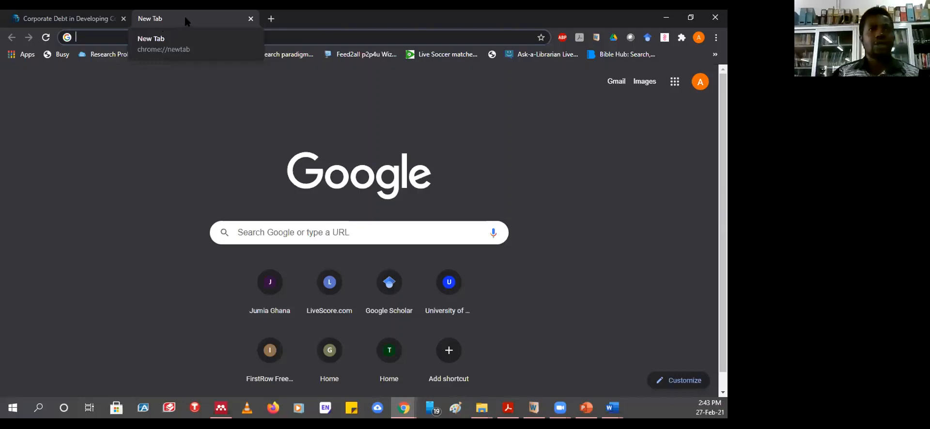
click(199, 147)
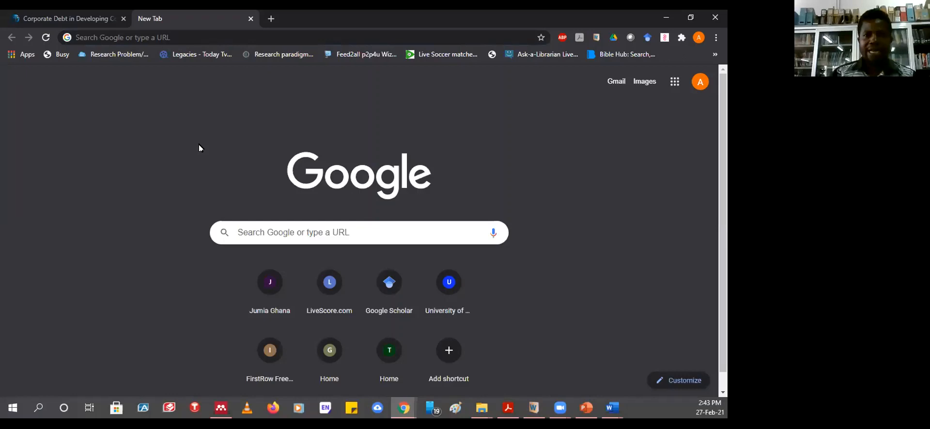
mouse_move(612, 408)
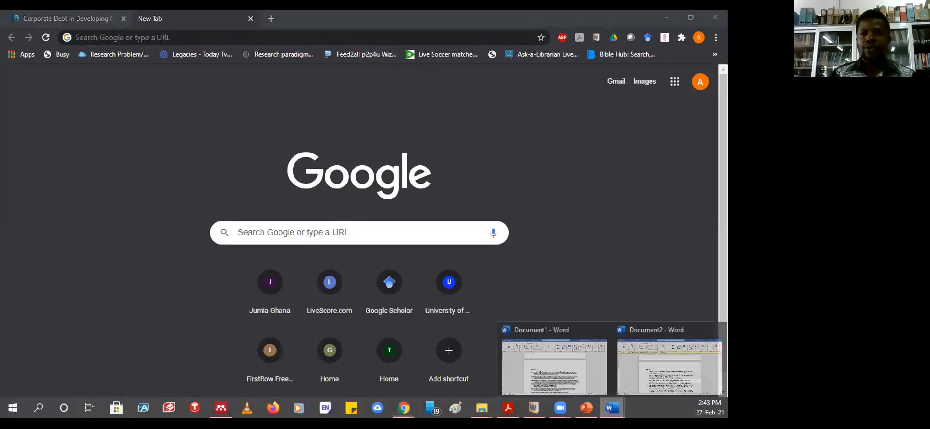
- Bring Document2 forward, cancel its save prompt, and scroll to the top of its text
click(693, 359)
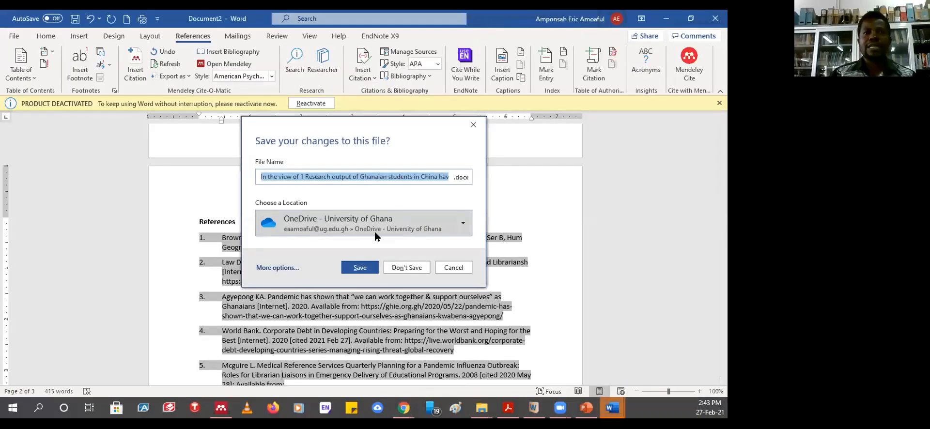
click(453, 268)
scroll(312, 256, up, 3)
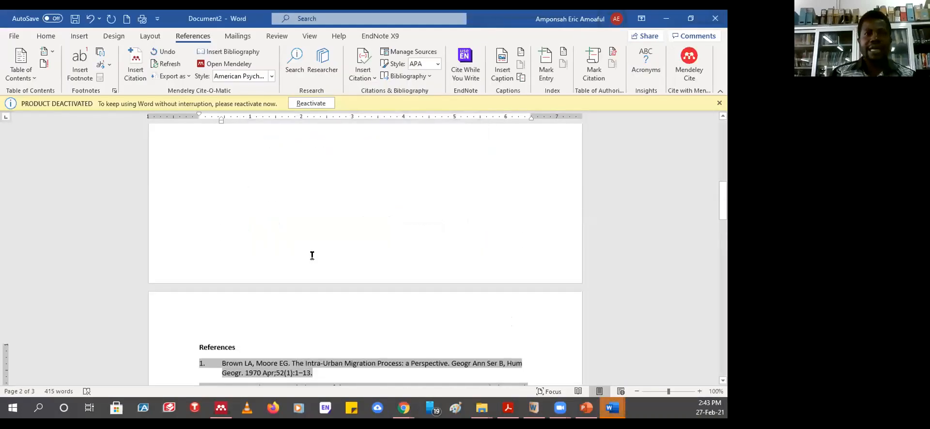
scroll(312, 256, up, 10)
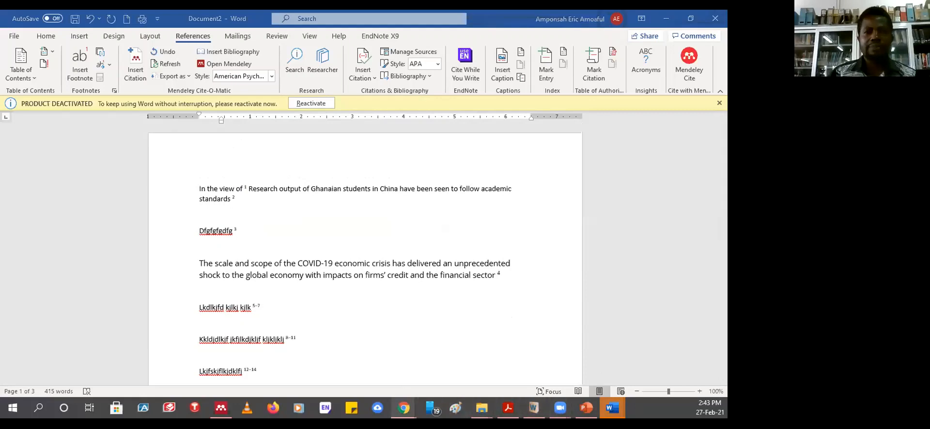
mouse_move(403, 408)
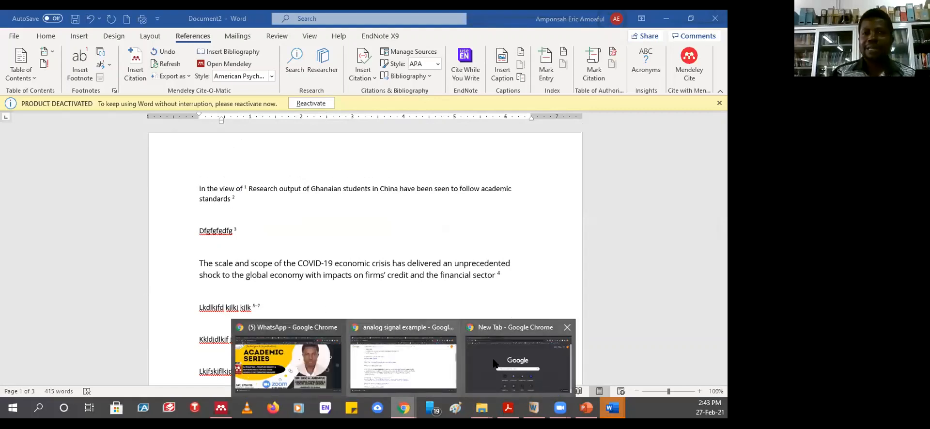
- Copy the World Bank event description, 'The scale and scope' through the economic recovery sentence, into Document1's session
click(494, 363)
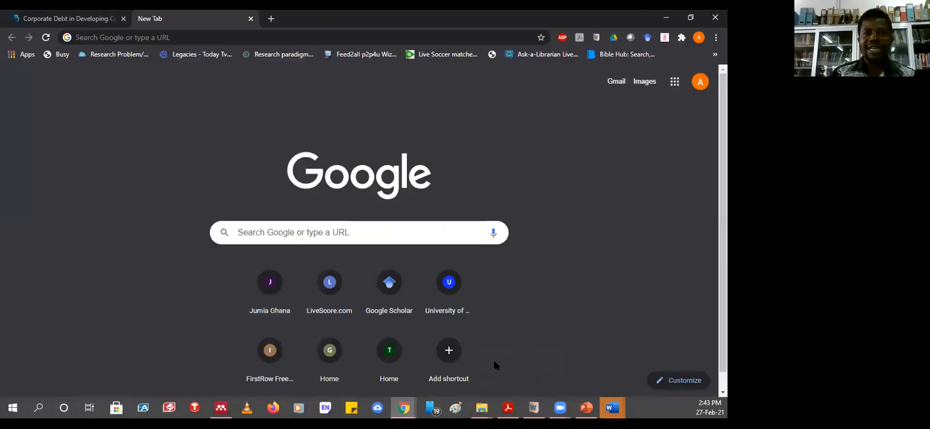
click(60, 23)
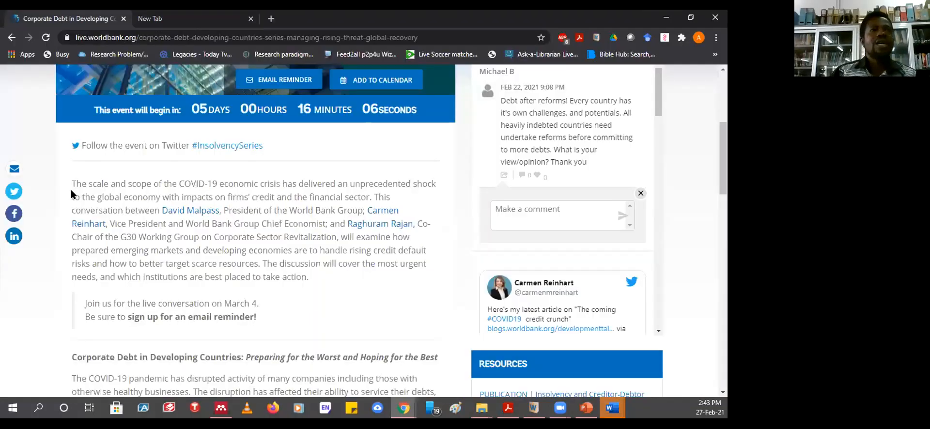
drag(72, 184, 433, 343)
scroll(427, 341, down, 2)
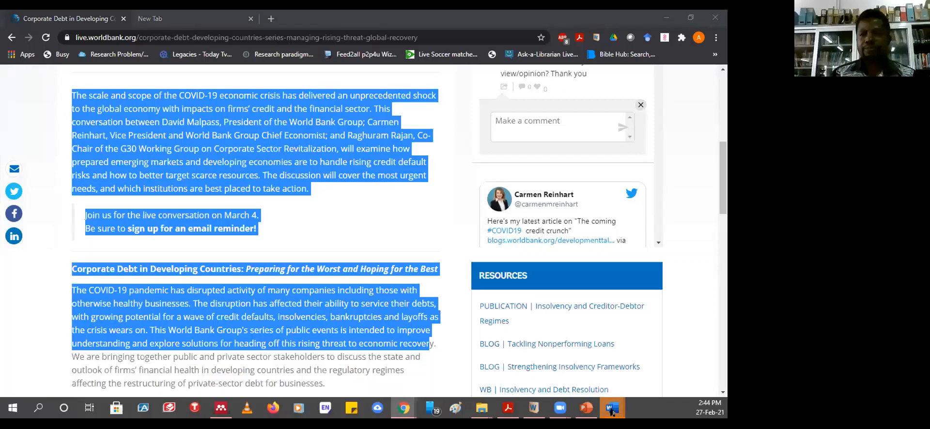
click(614, 408)
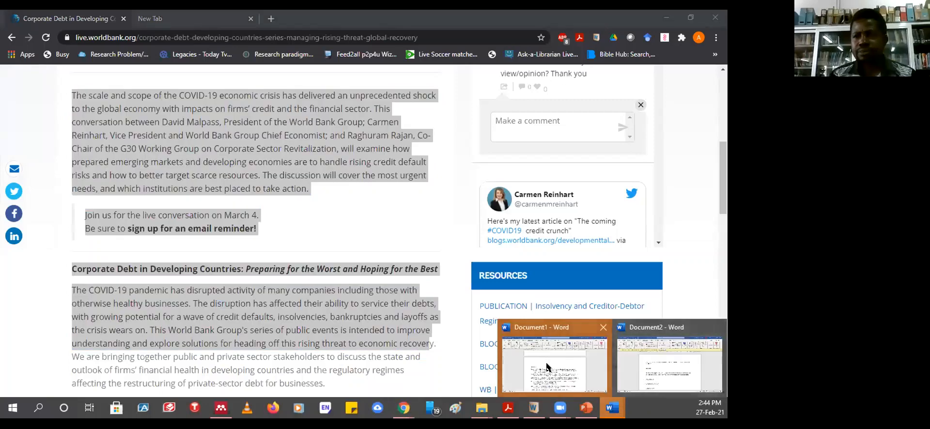
click(568, 361)
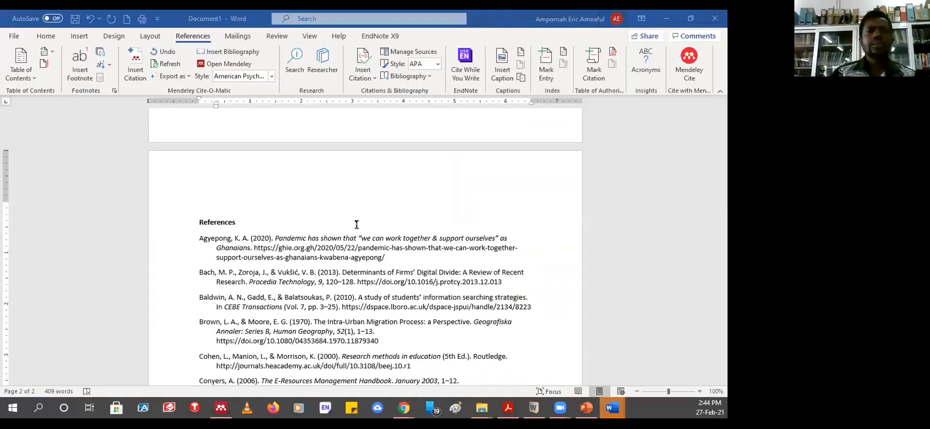
- Paste the World Bank text onto new blank lines atop Document1 and remove its leading space
click(320, 226)
scroll(313, 218, up, 10)
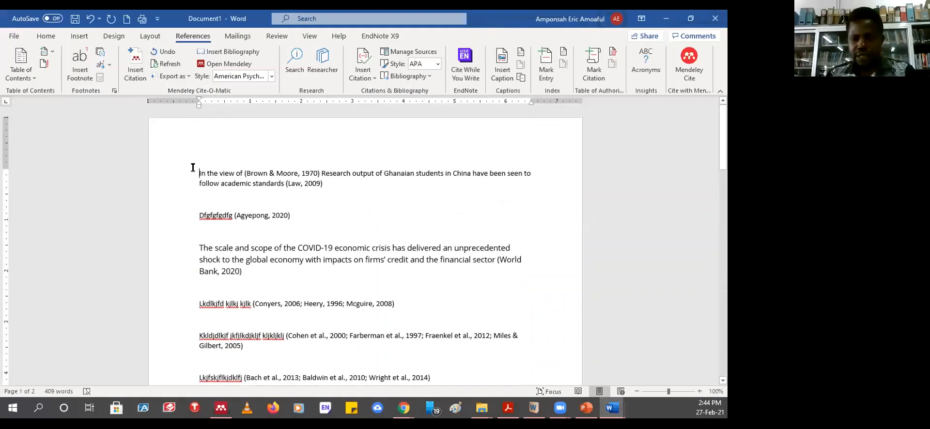
key(Return)
key(Return)
click(195, 167)
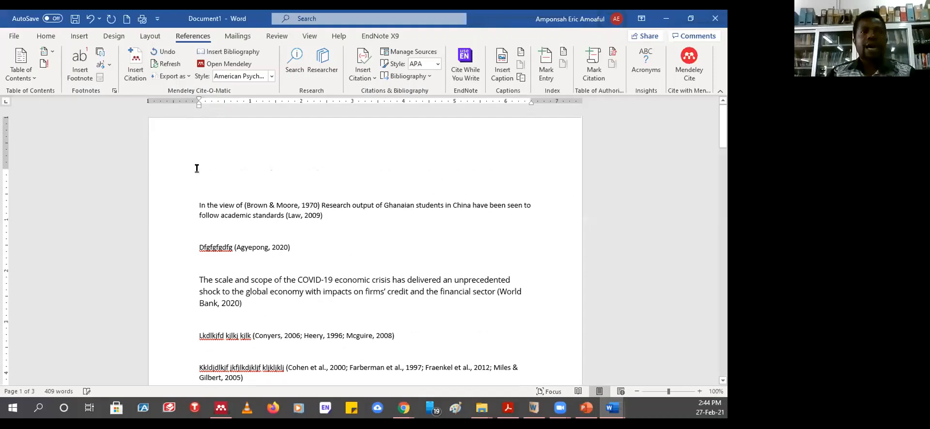
key(ctrl+v)
scroll(292, 189, up, 3)
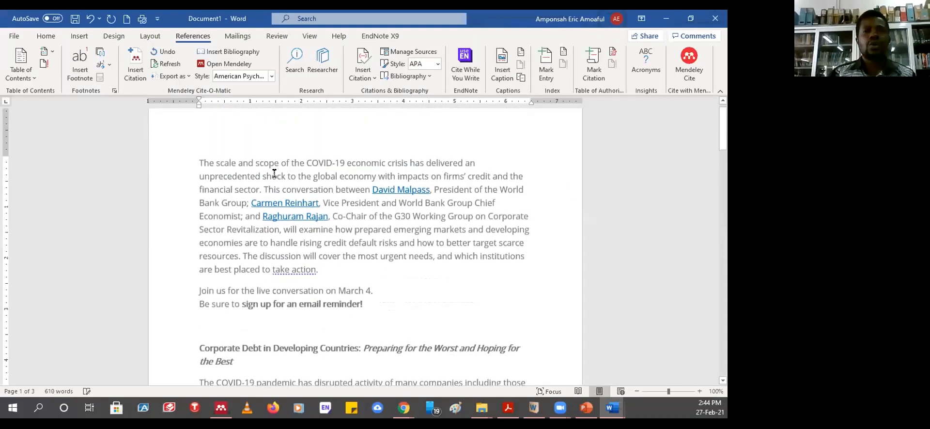
click(256, 163)
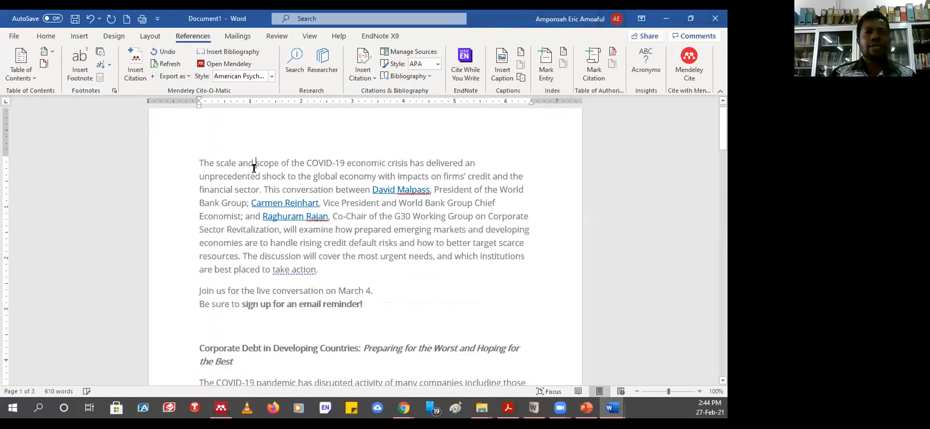
click(198, 160)
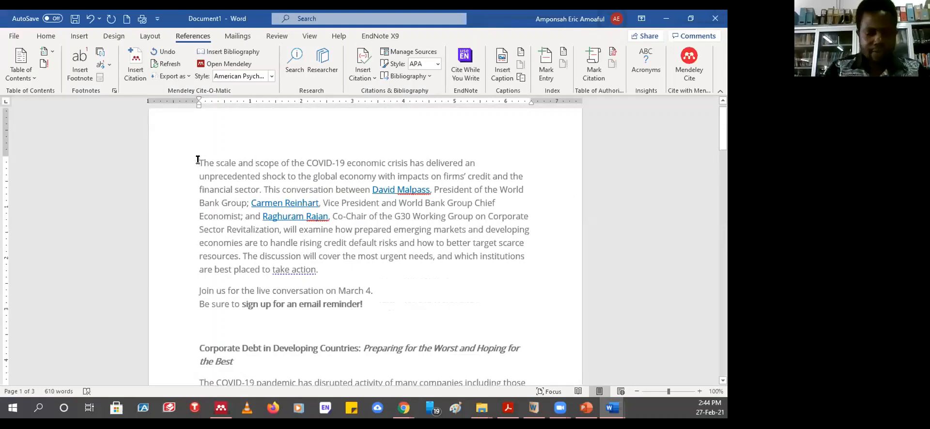
key(BackSpace)
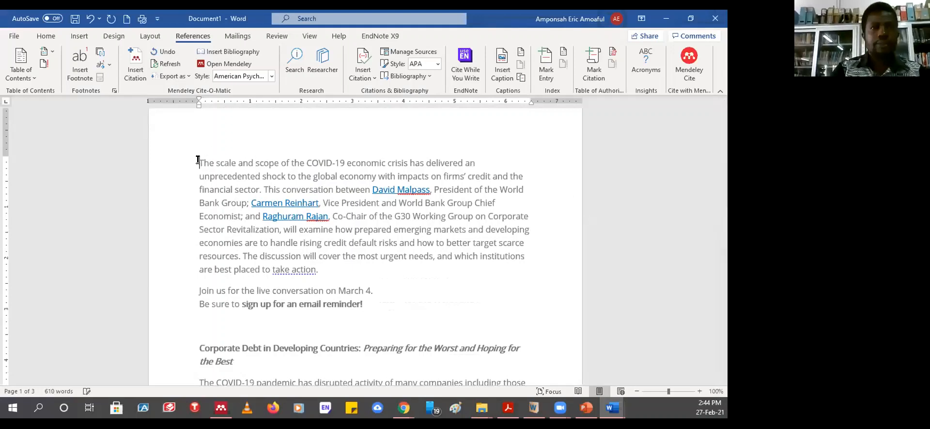
- Start the pasted paragraph with 'According to' plus a hand-typed author and (2016) citation
text(Accord)
text(ing to a;mo)
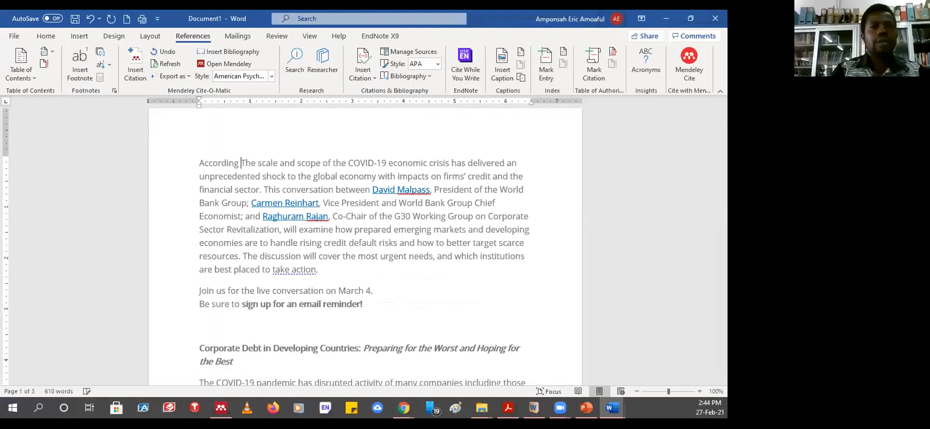
key(BackSpace)
key(BackSpace)
key(BackSpace)
key(BackSpace)
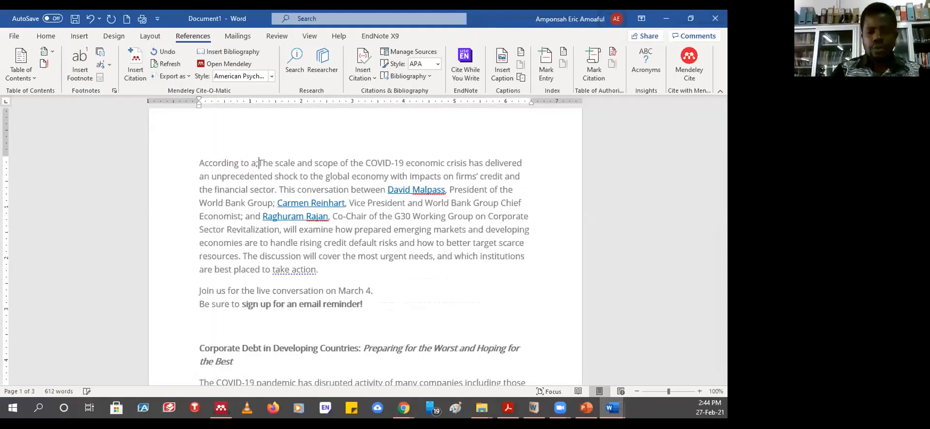
text(Amoaful)
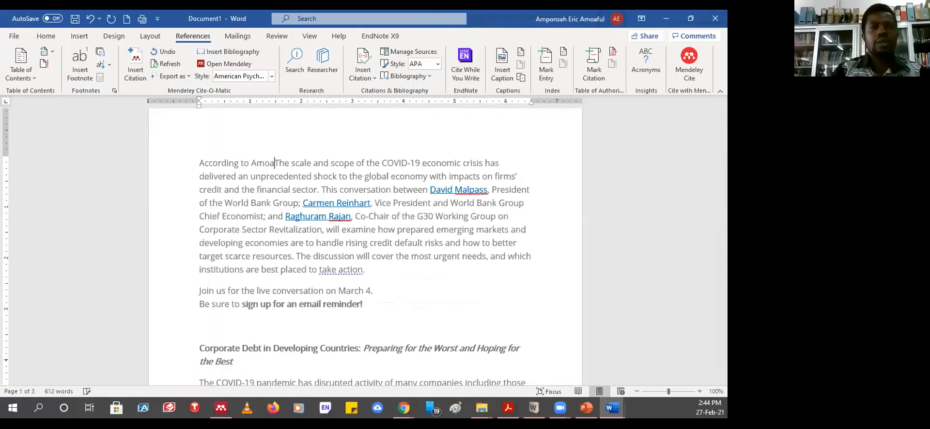
text( 2016)
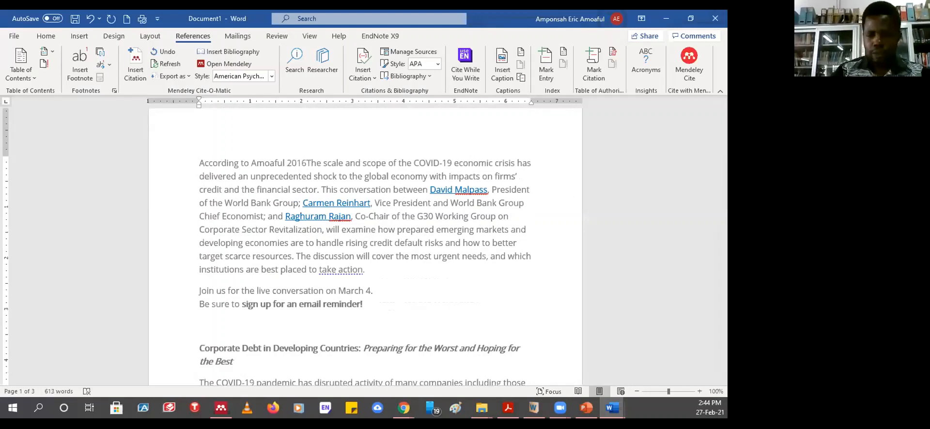
text())
click(250, 162)
text(()
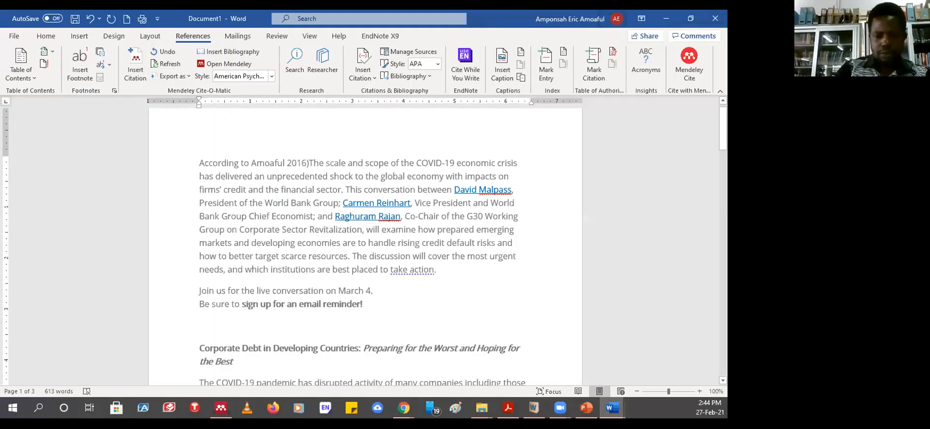
click(288, 163)
text(()
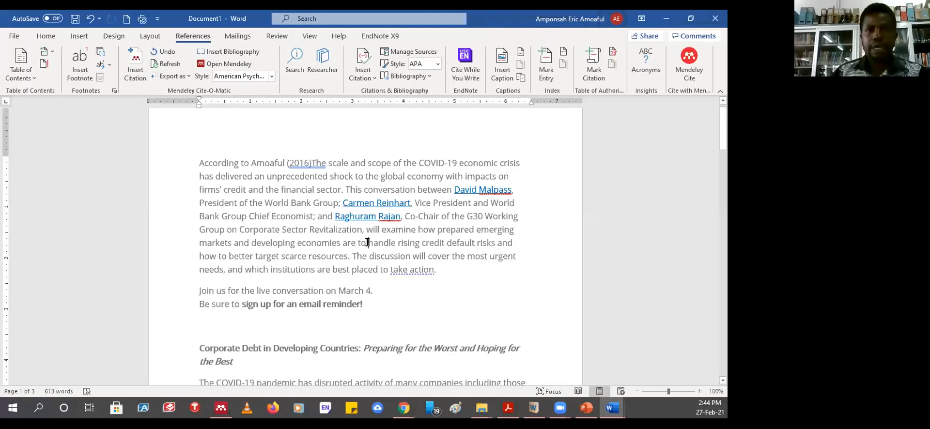
- Add a hand-typed author, 2020 citation before 'how to better target'
click(368, 243)
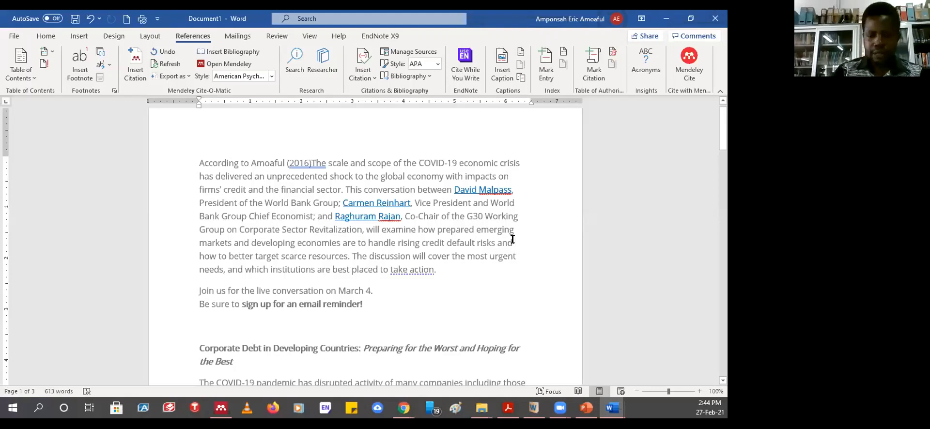
text(()
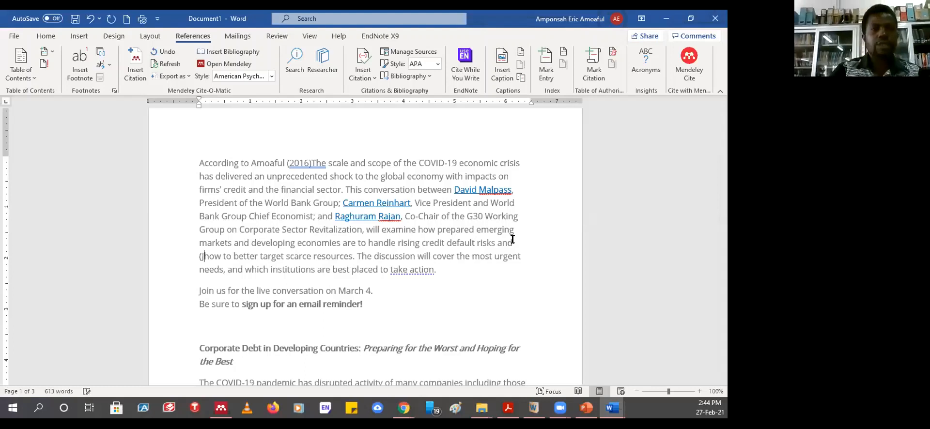
key(BackSpace)
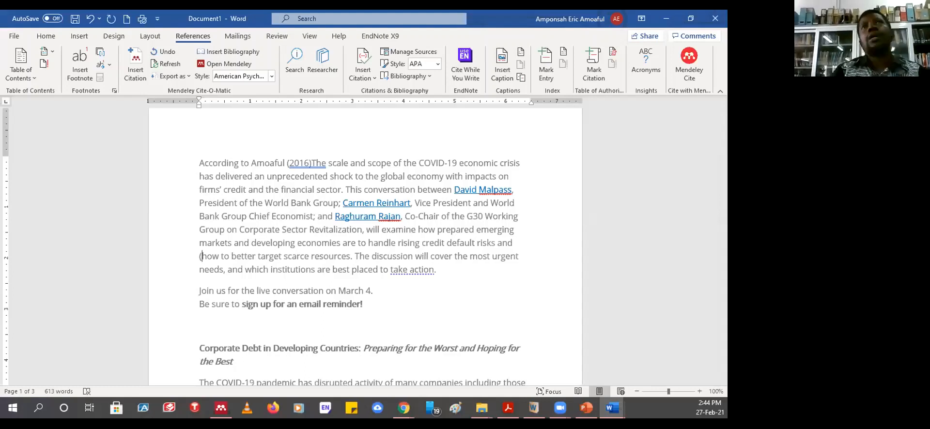
text(Atta)
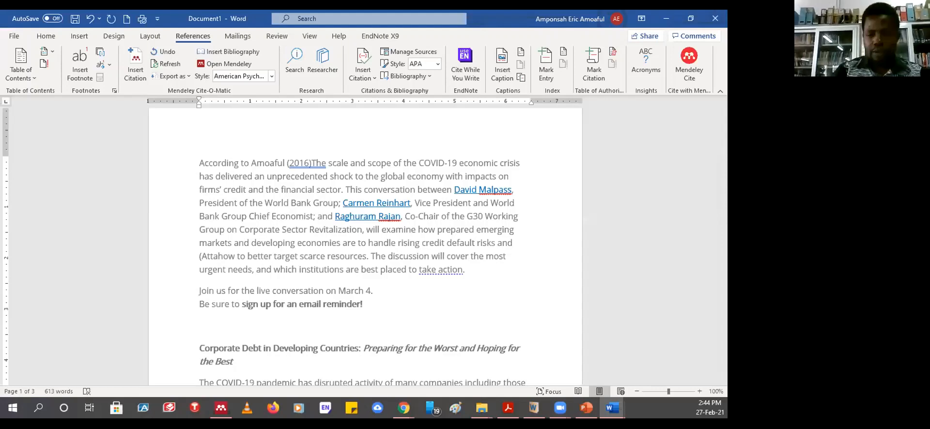
text( 2020)
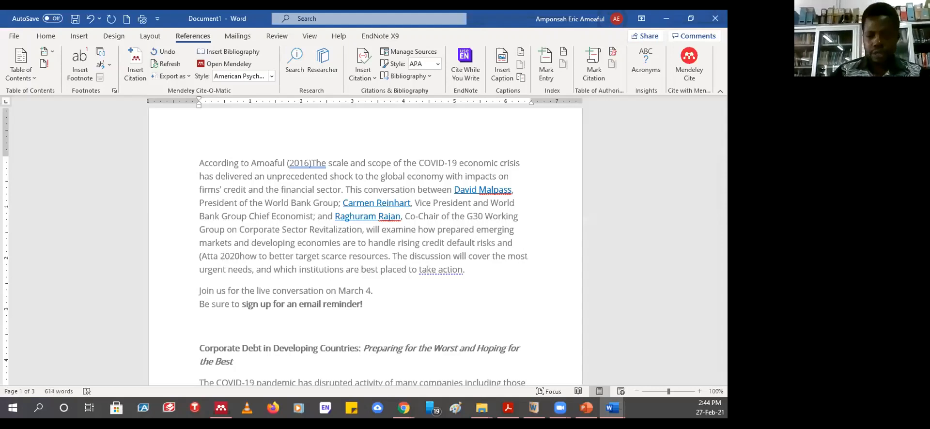
text())
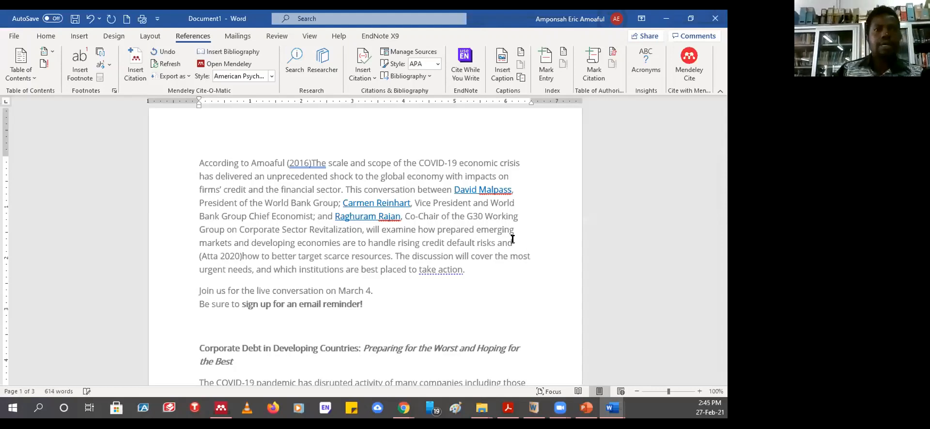
click(217, 258)
text(,)
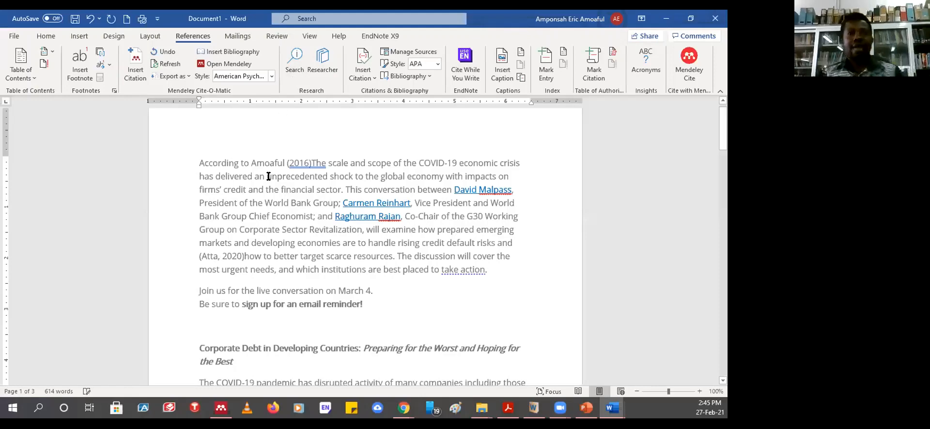
click(312, 161)
scroll(293, 187, down, 5)
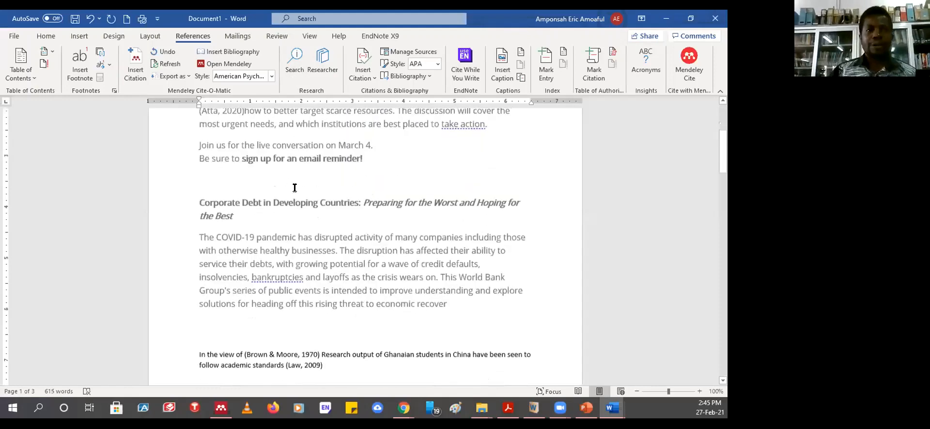
scroll(295, 187, down, 15)
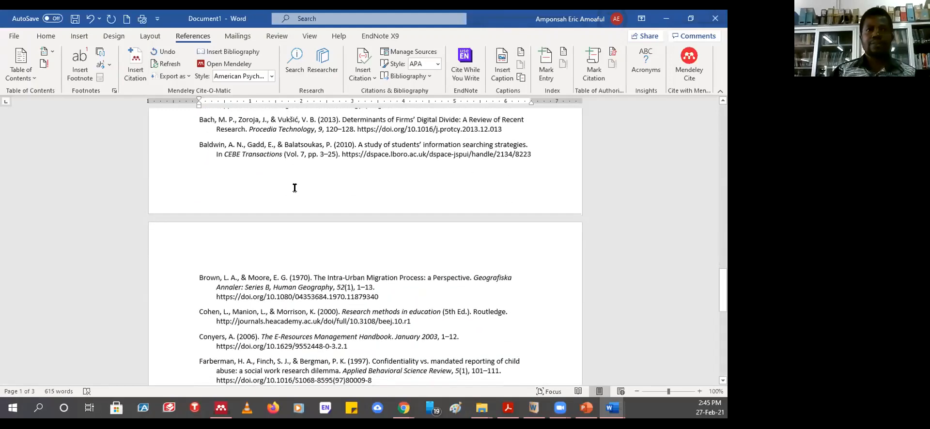
- Return to the top of Document1 and select the opening paragraph's first three lines
scroll(295, 187, up, 12)
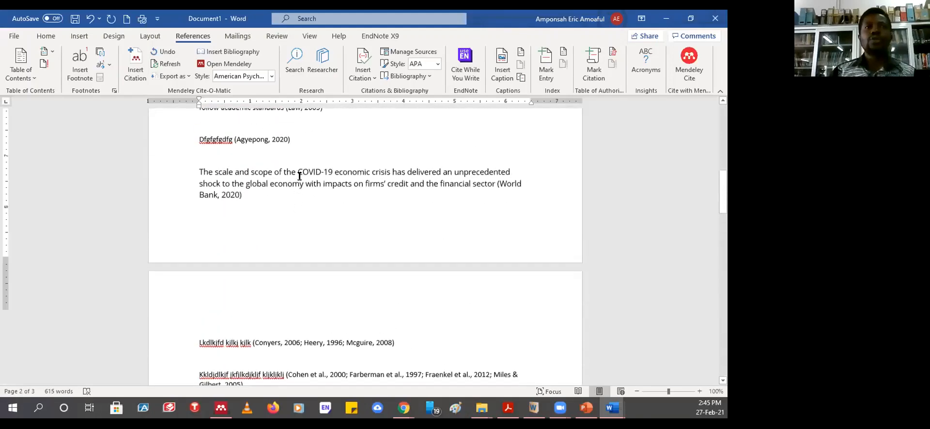
scroll(300, 177, up, 1)
scroll(280, 224, up, 3)
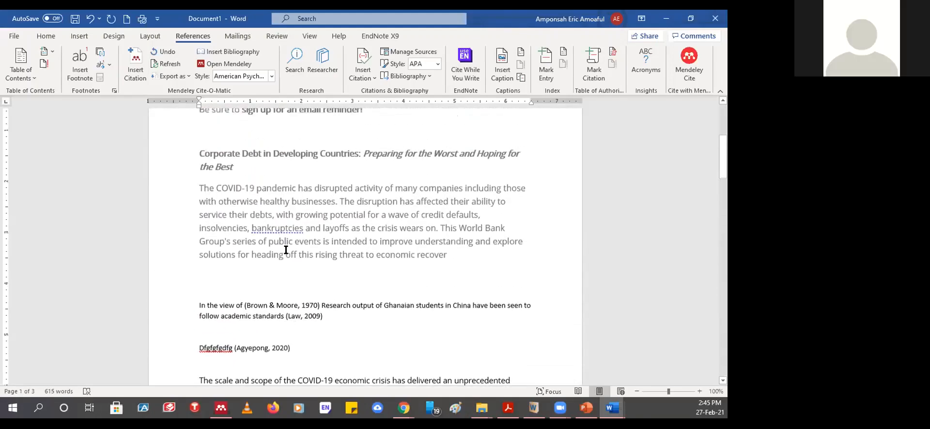
scroll(280, 223, up, 3)
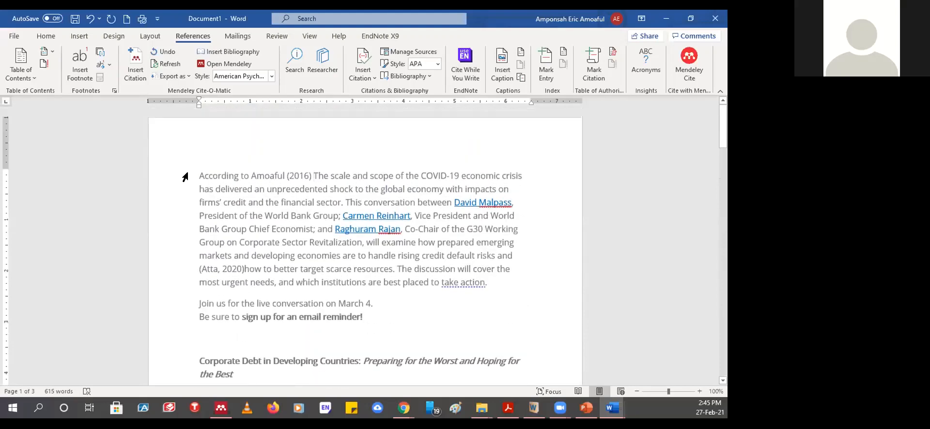
double_click(185, 178)
drag(214, 337, 249, 208)
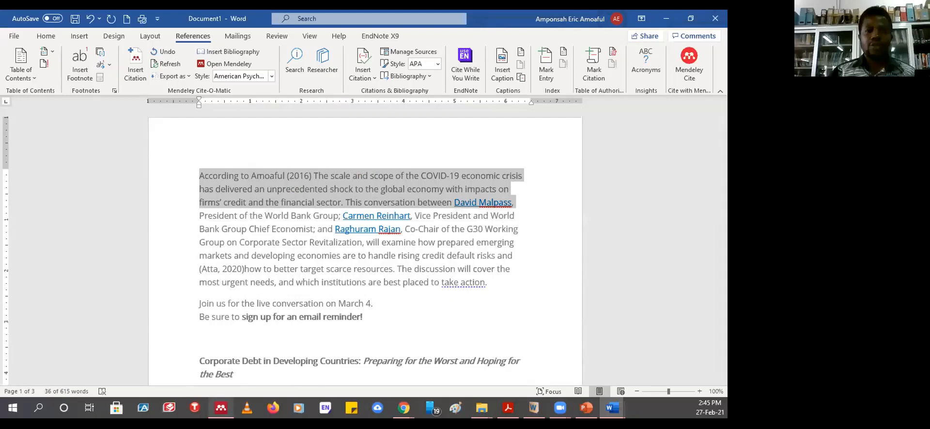
click(221, 408)
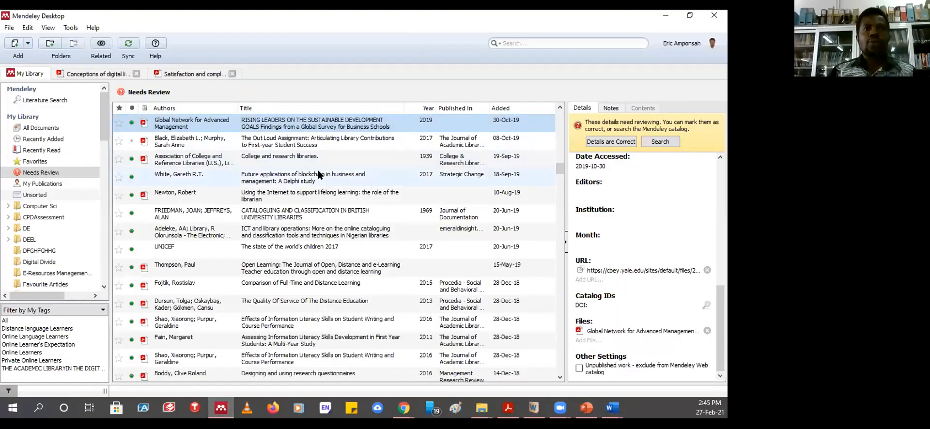
- Close Document2 without saving its changes
click(613, 408)
click(645, 372)
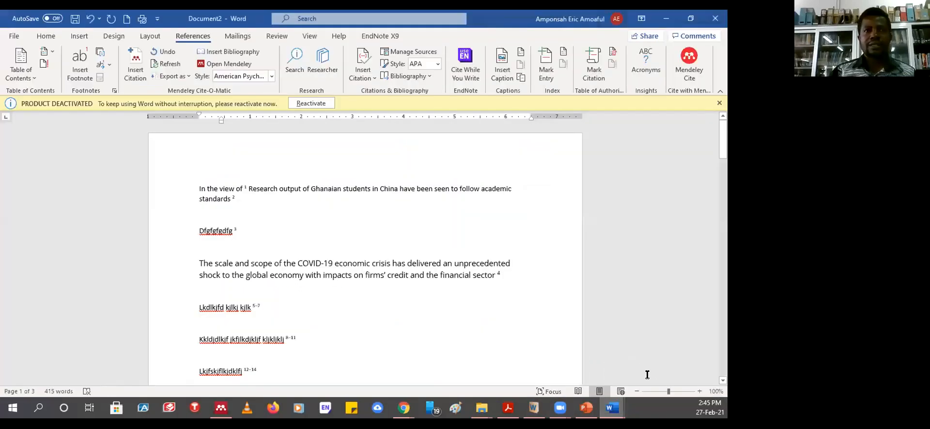
click(716, 19)
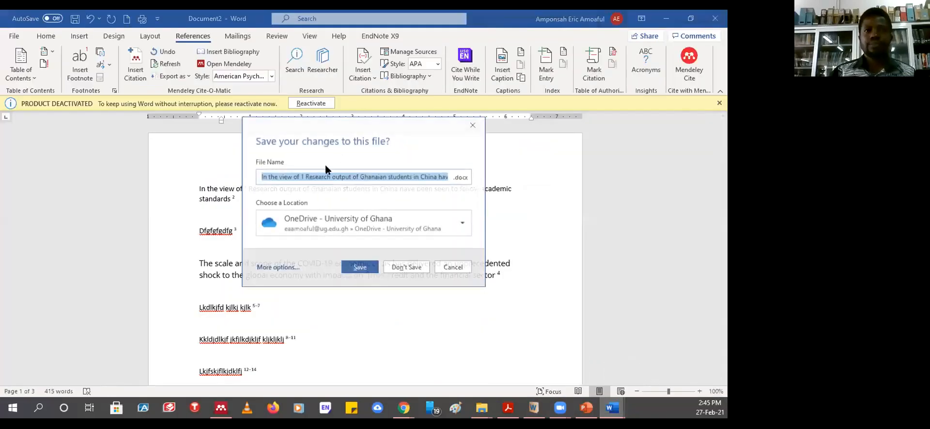
click(408, 268)
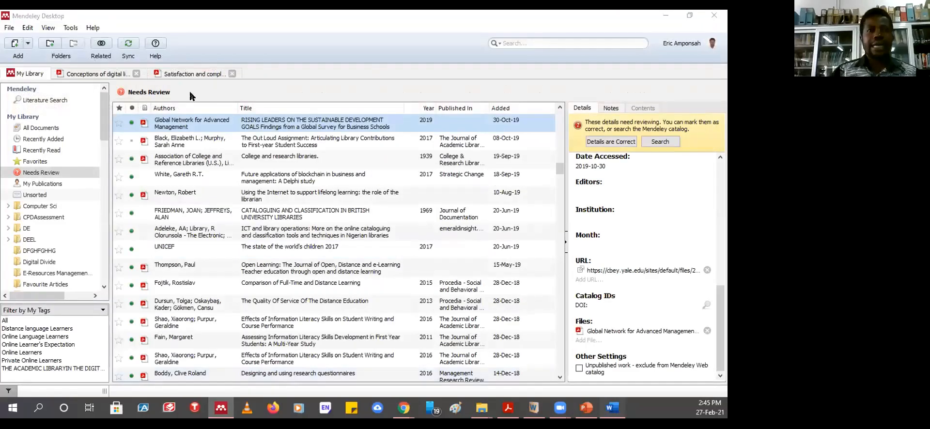
- Delete the hand-typed author and (2016) so Document1 opens with just 'According to'
click(617, 413)
click(302, 176)
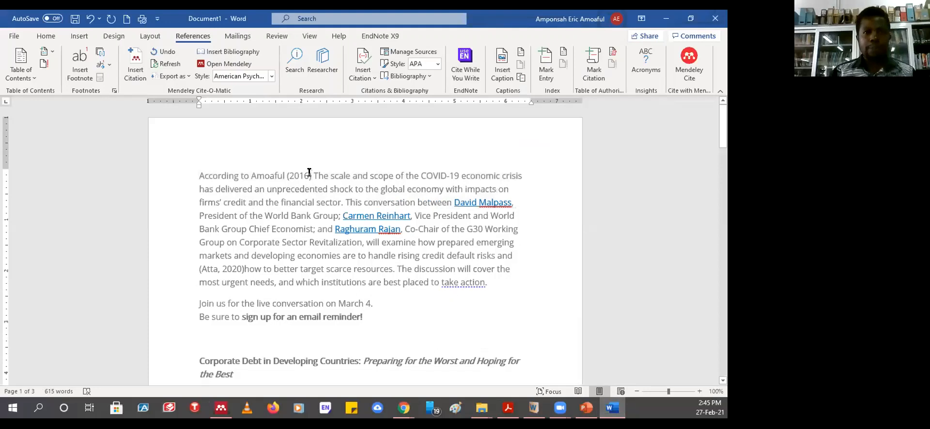
key(BackSpace)
key(BackSpace)
key(BackSpace)
key(BackSpace)
key(BackSpace)
key(BackSpace)
key(BackSpace)
key(BackSpace)
key(BackSpace)
key(BackSpace)
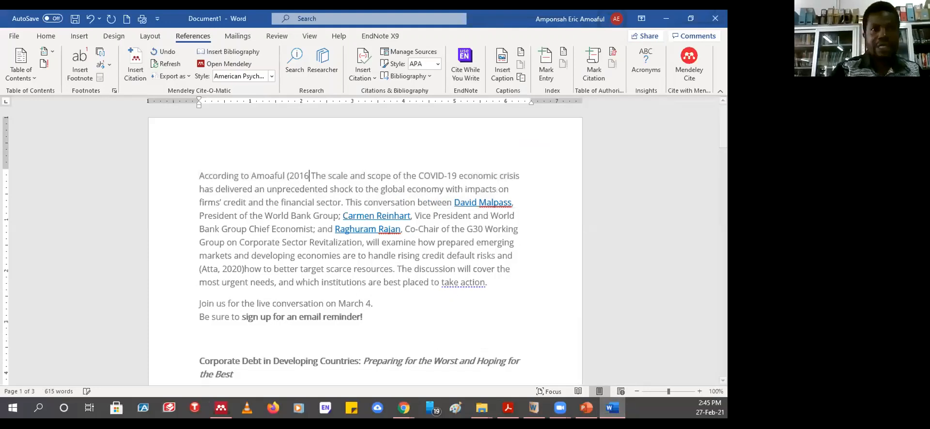
key(BackSpace)
key(BackSpace)
key(BackSpace)
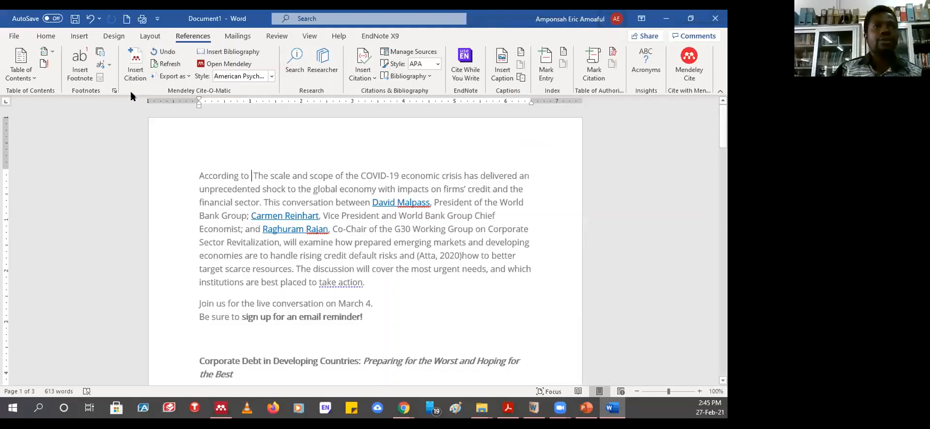
click(140, 72)
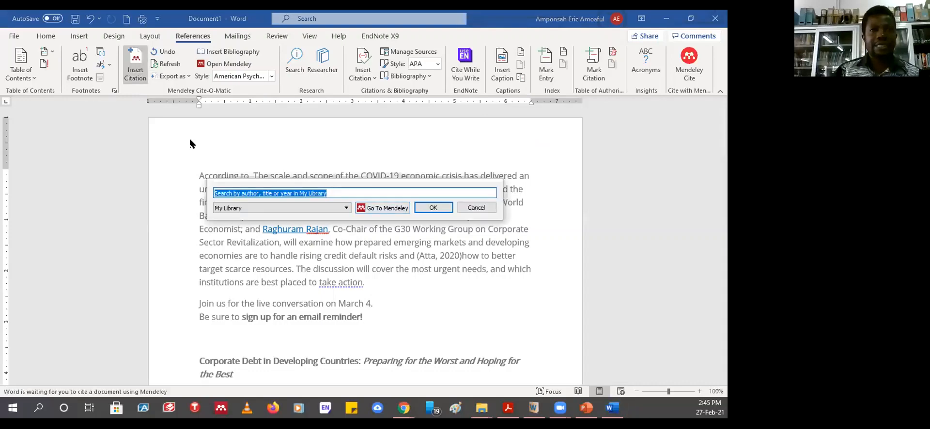
- Search Mendeley by author, open My Publications and cite the 2014 ICT teaching and learning paper
click(373, 209)
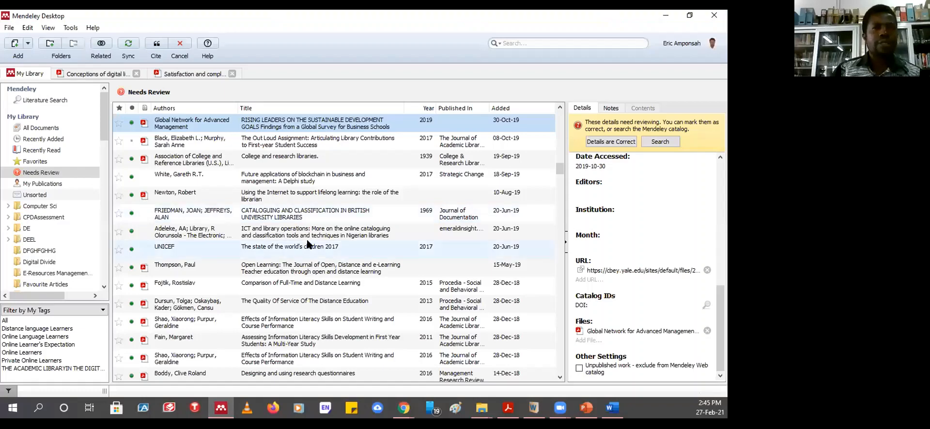
scroll(307, 244, up, 4)
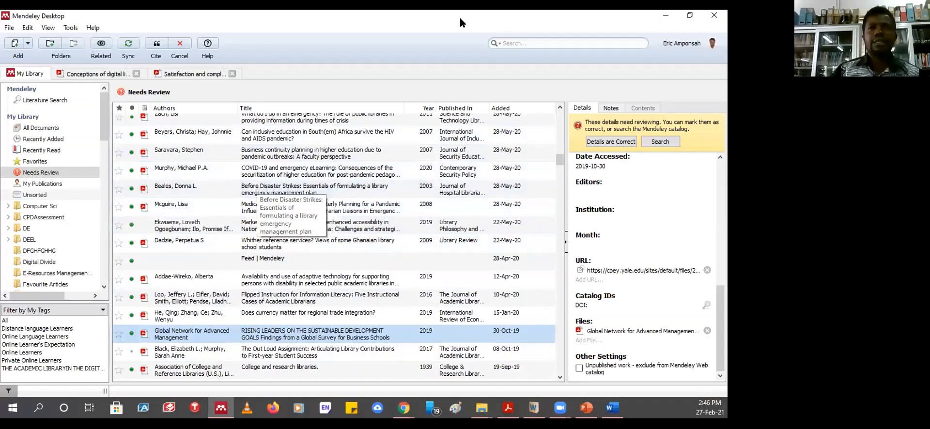
click(544, 44)
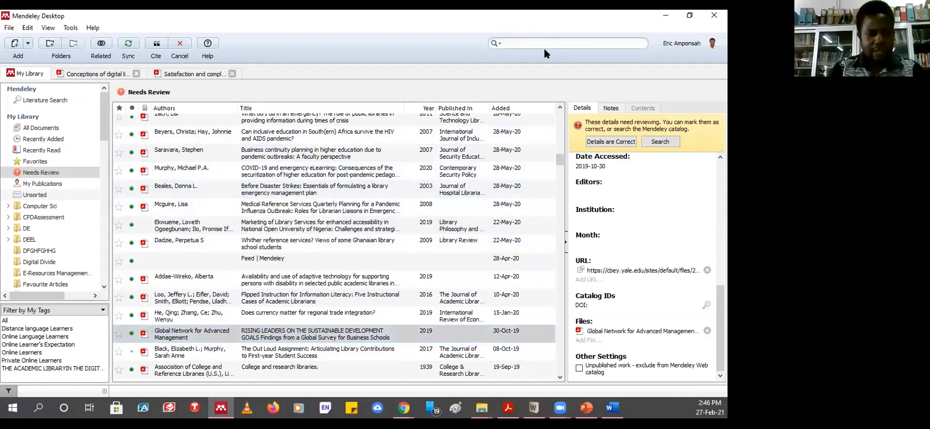
text(amoaf)
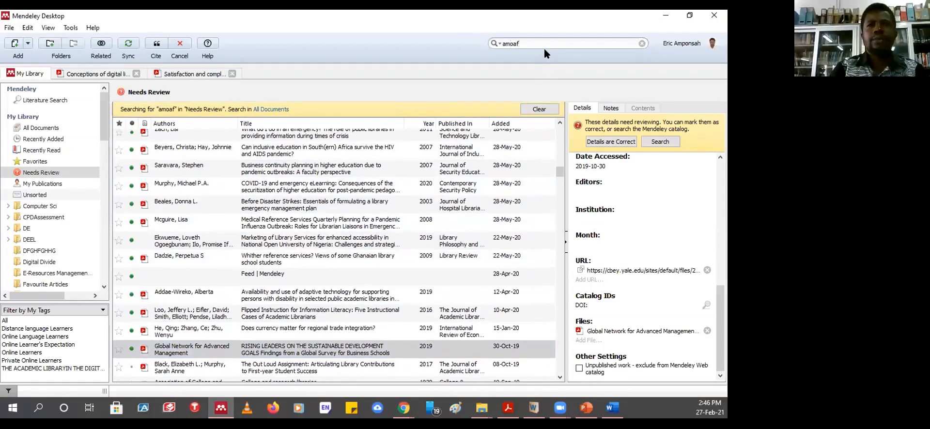
text(u)
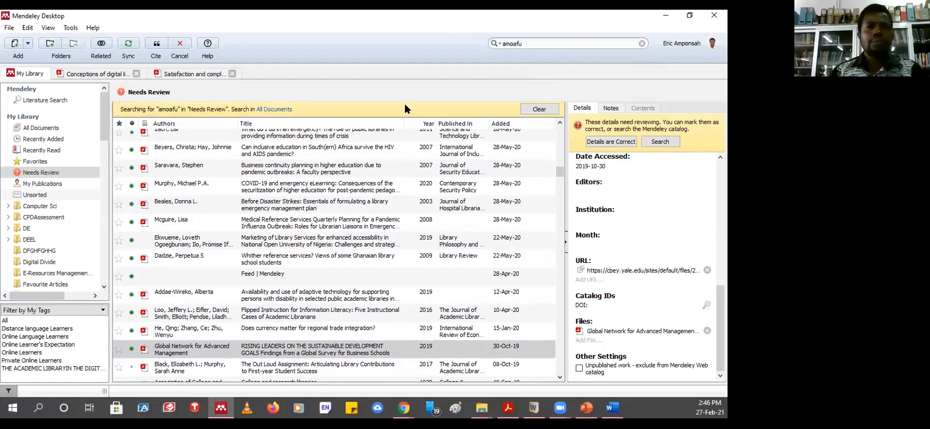
scroll(342, 186, up, 3)
scroll(338, 186, up, 1)
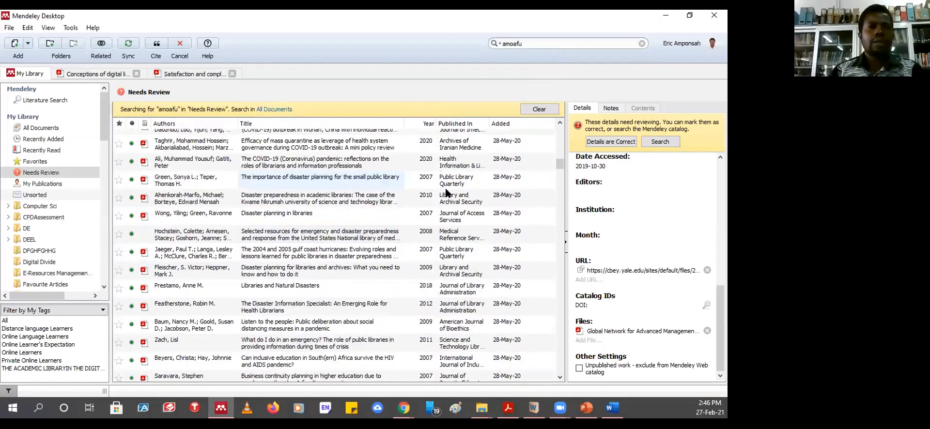
click(43, 184)
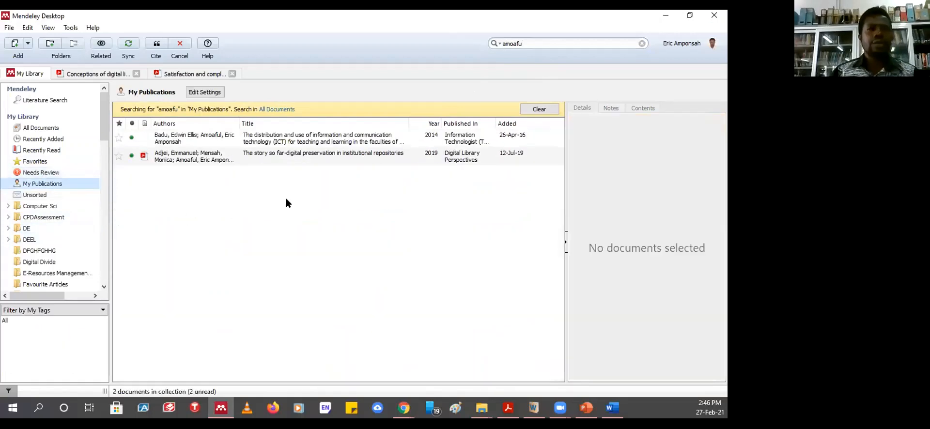
click(267, 137)
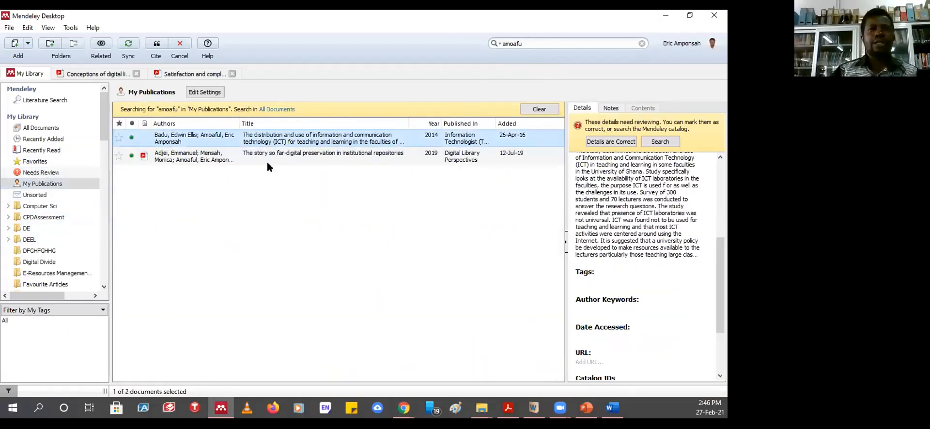
click(156, 47)
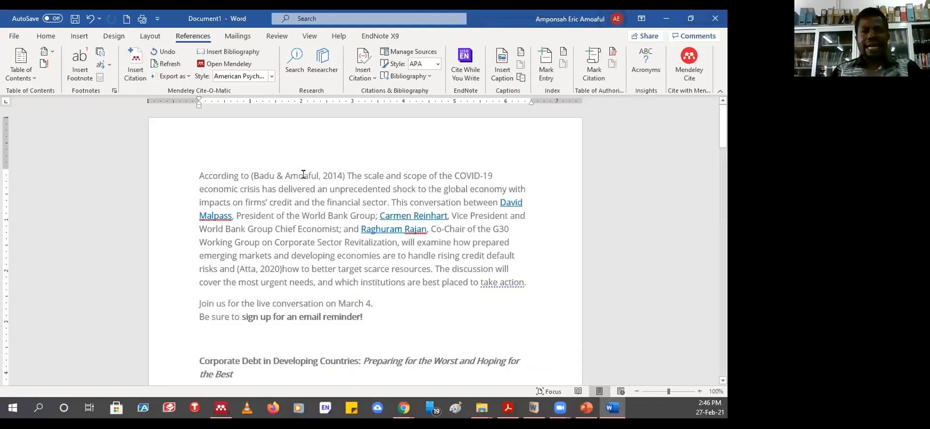
- Check the new Mendeley citation and its 2014 ICT paper entry in the References list
click(307, 174)
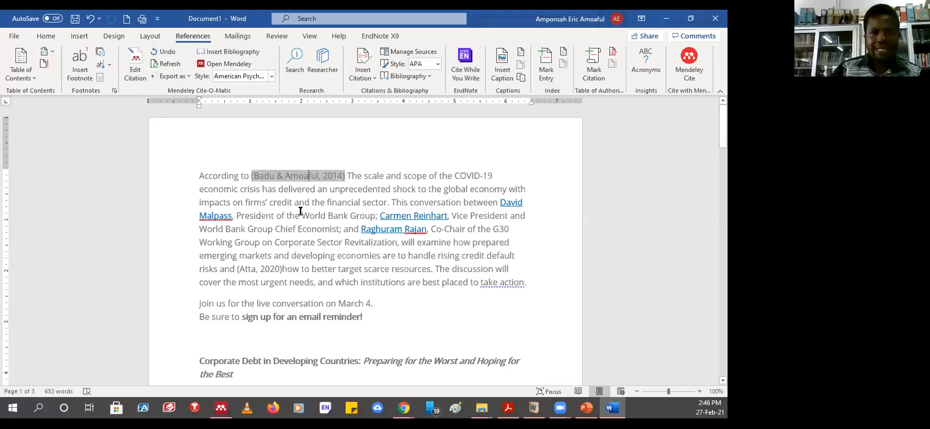
scroll(324, 219, down, 5)
scroll(325, 219, down, 6)
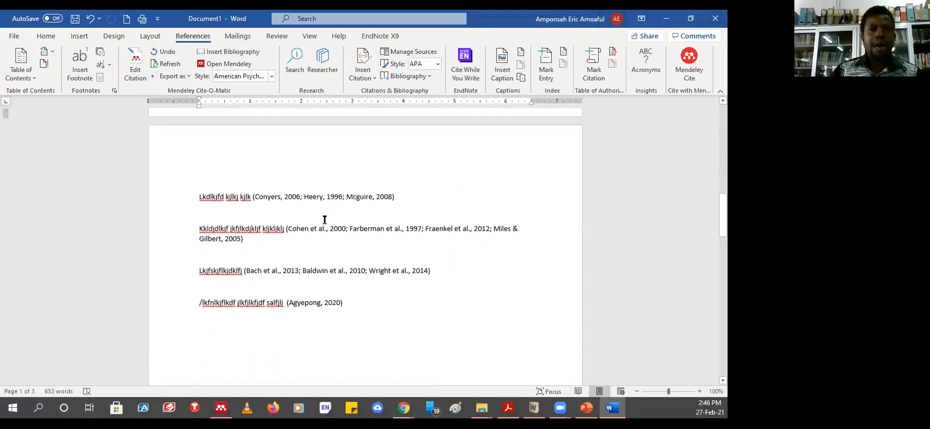
scroll(322, 212, down, 8)
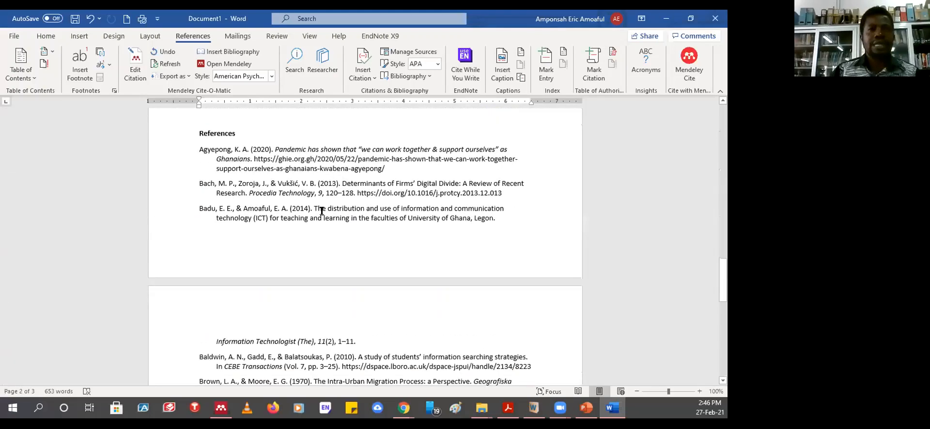
drag(172, 210, 179, 237)
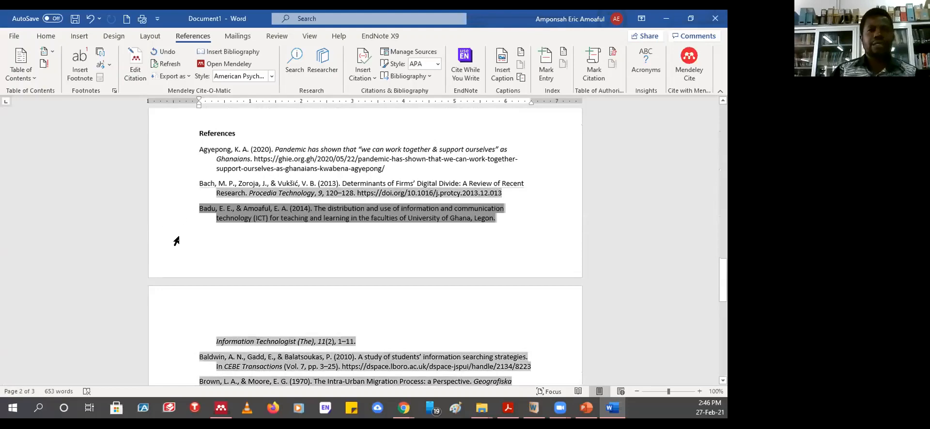
scroll(438, 218, up, 10)
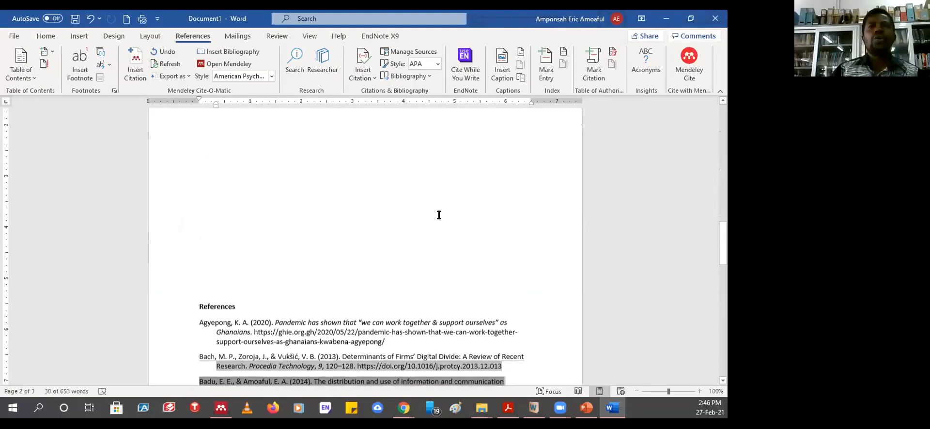
scroll(439, 213, up, 15)
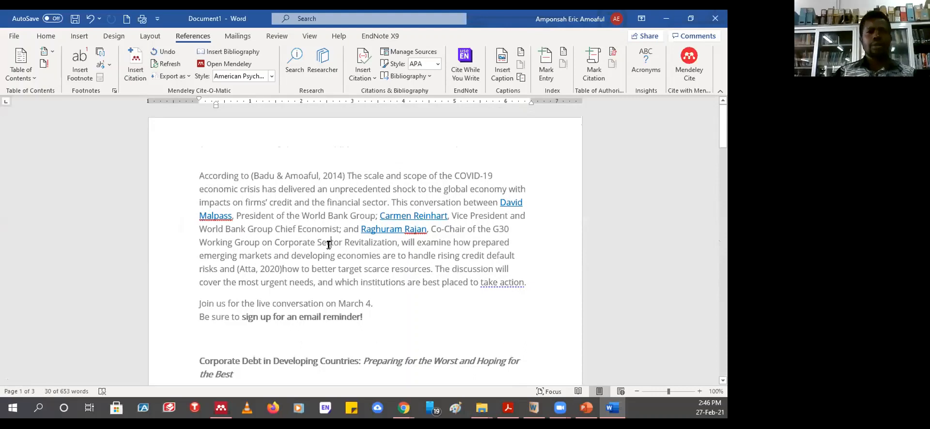
- Delete the hand-typed 2020 citation so the text reads 'risks and how to better target'
click(278, 175)
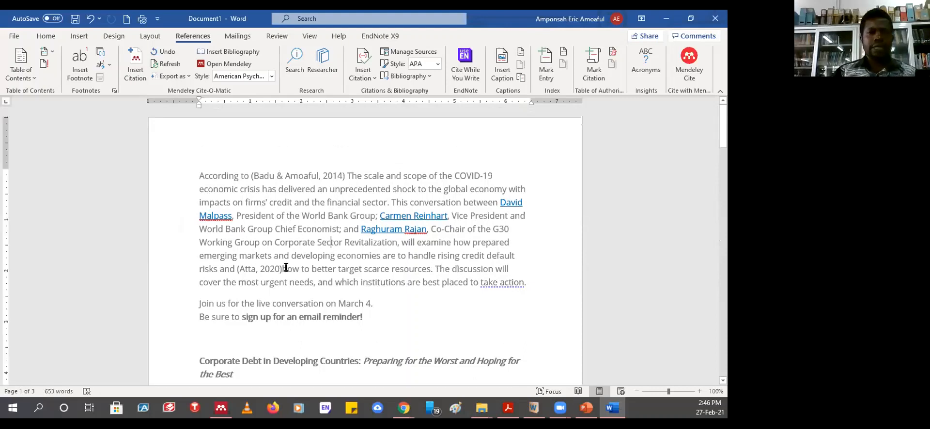
key(BackSpace)
key(BackSpace)
key(BackSpace)
key(BackSpace)
key(BackSpace)
key(BackSpace)
key(BackSpace)
key(BackSpace)
key(BackSpace)
key(BackSpace)
key(BackSpace)
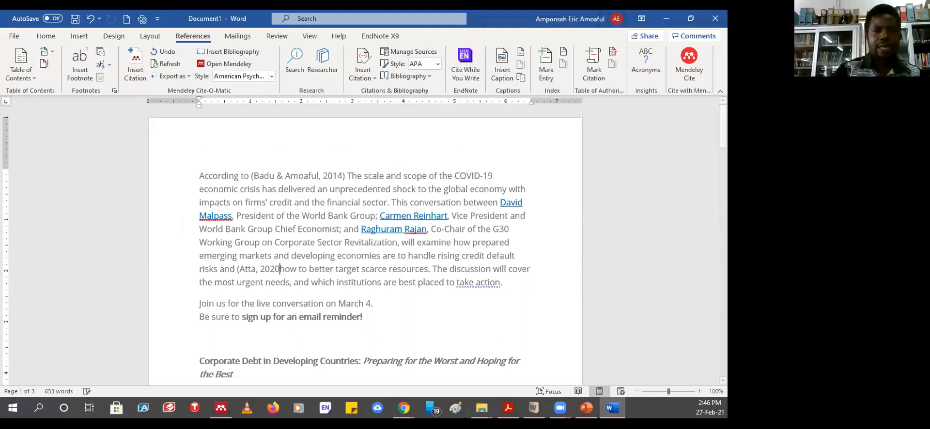
key(BackSpace)
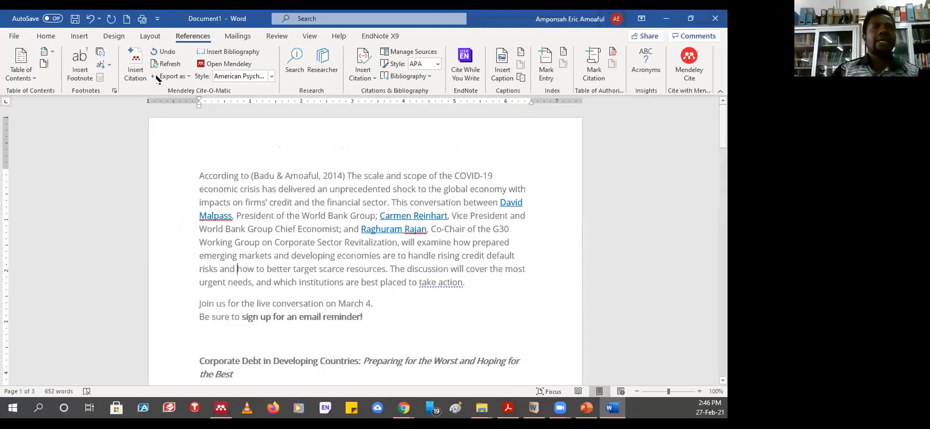
- Browse Mendeley folders CPDAssessment, Computer Sci, DEEL and Favourite Articles for the reference, without citing
click(136, 65)
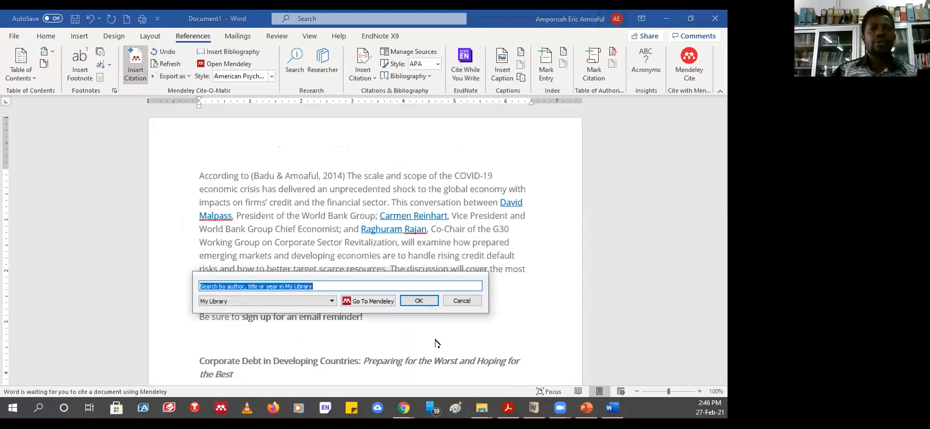
click(364, 301)
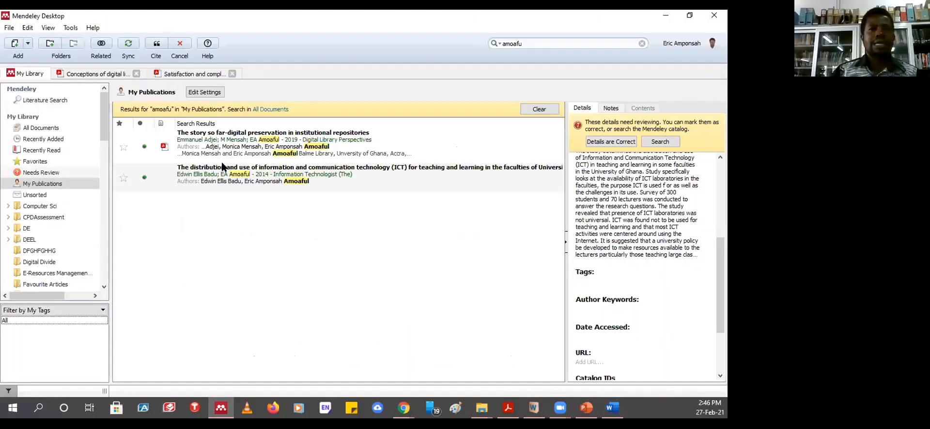
click(57, 217)
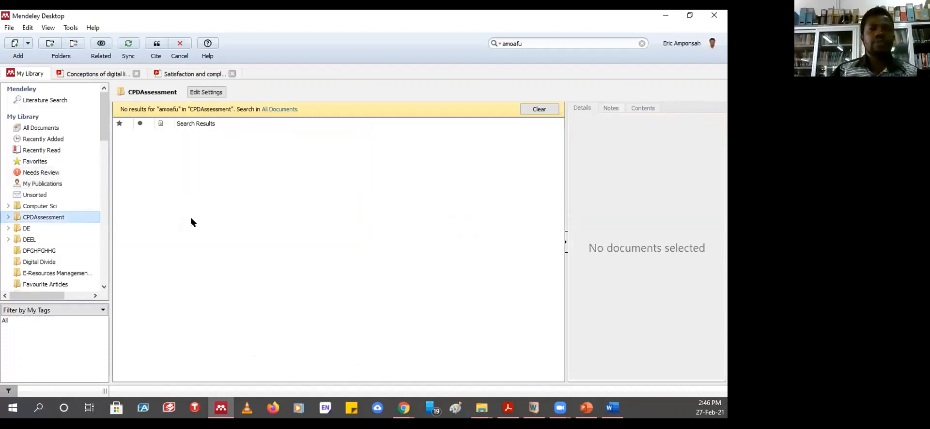
click(42, 207)
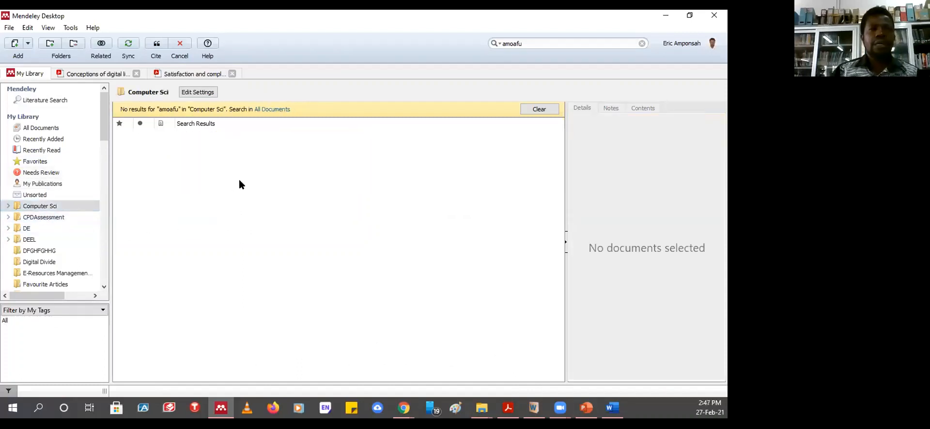
click(41, 251)
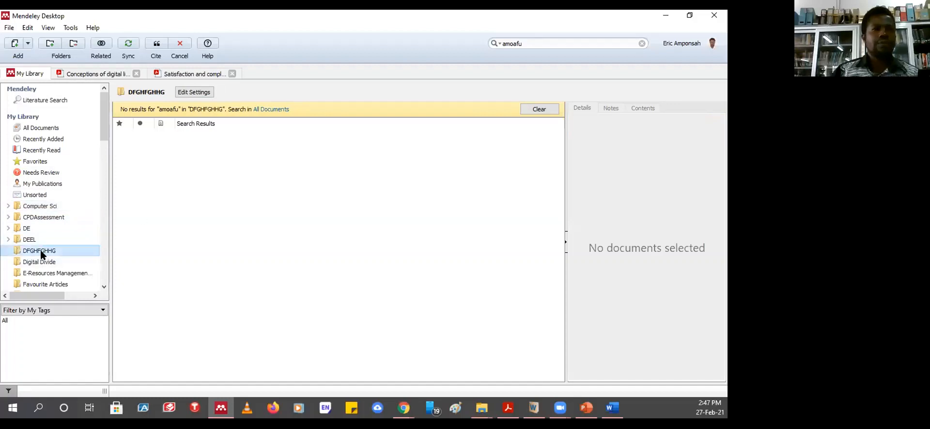
click(30, 243)
click(37, 273)
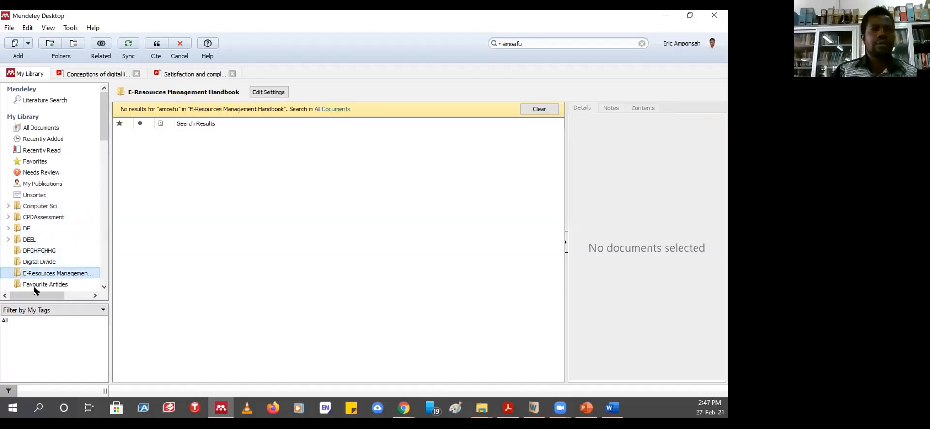
click(42, 285)
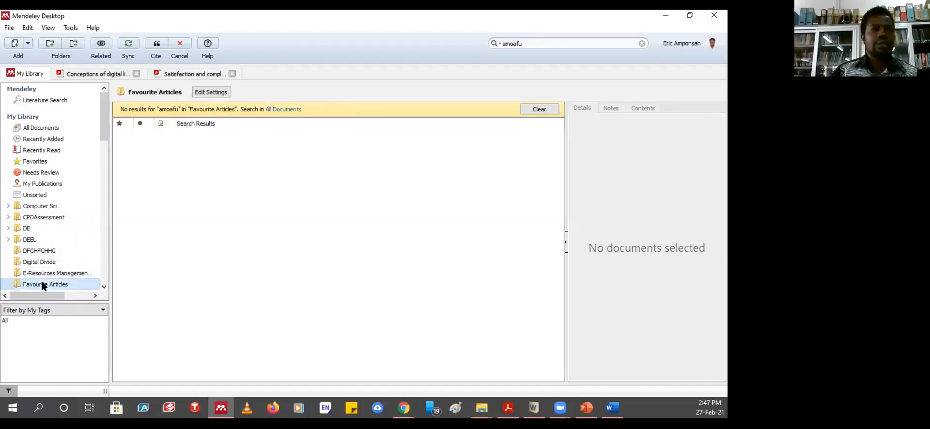
click(665, 17)
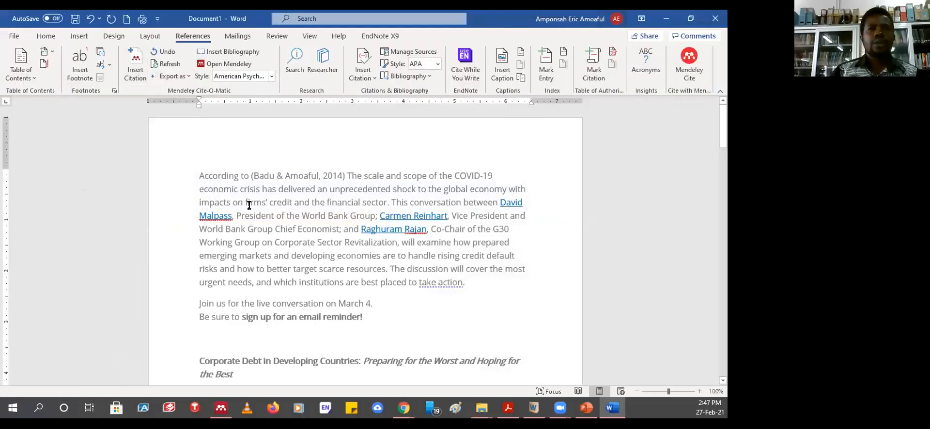
- Cite the Students Loan Trust Fund document from Unsorted, inserting (Engineering, 2014) after 'risks and'
click(134, 69)
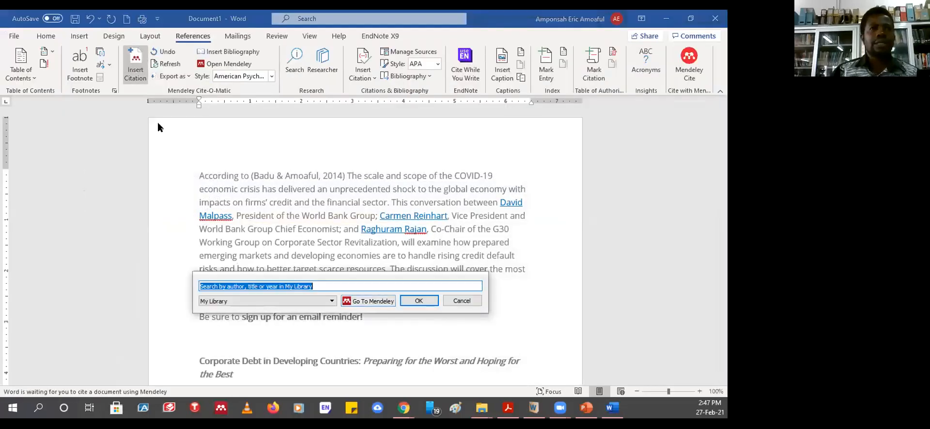
click(374, 302)
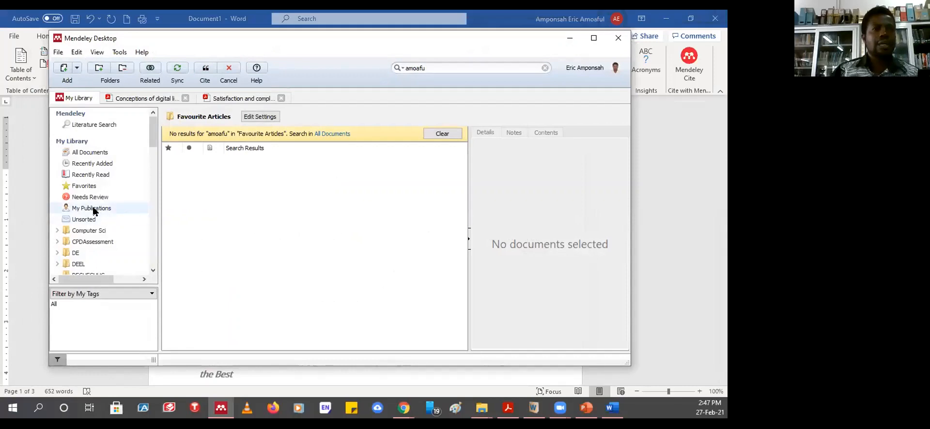
click(92, 208)
click(87, 220)
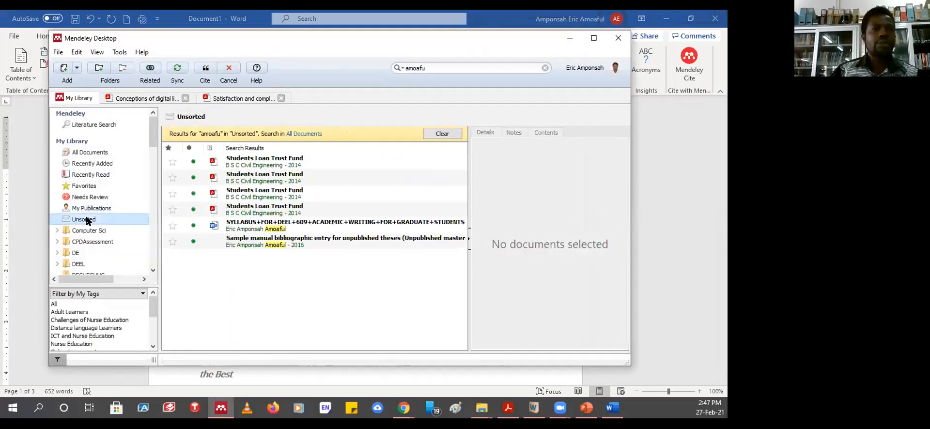
click(246, 210)
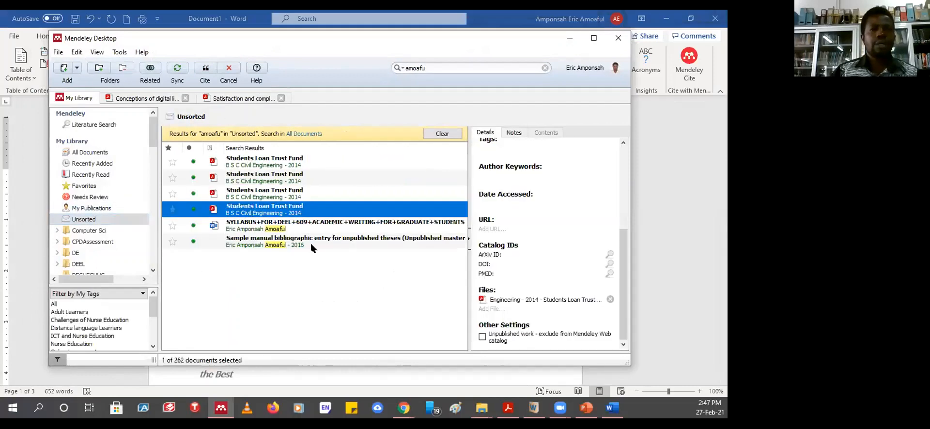
click(205, 71)
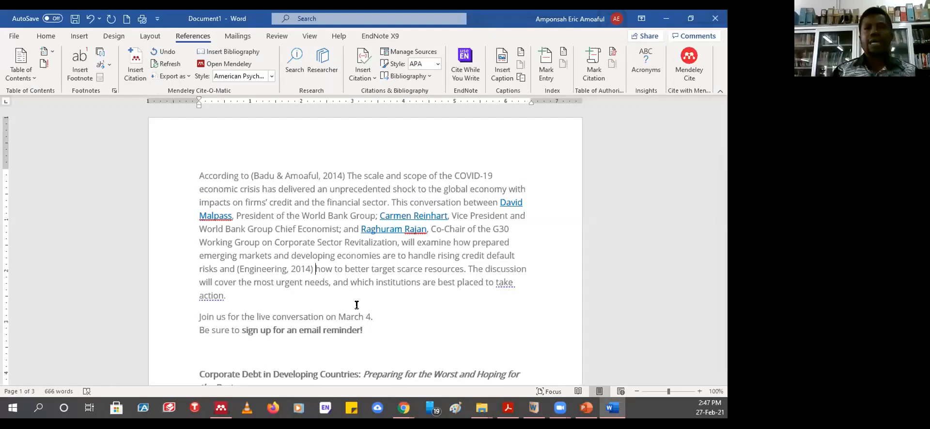
- Scroll to the page-2 References list and select from the last entry to the document's end
scroll(377, 272, down, 10)
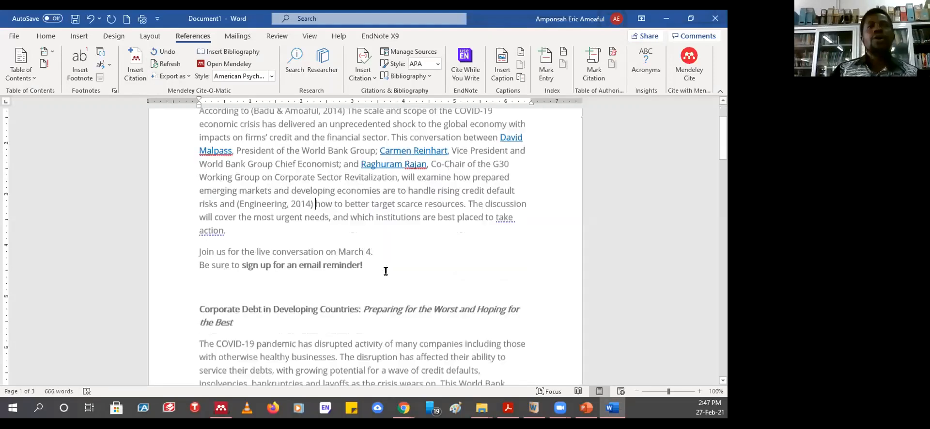
scroll(367, 258, down, 10)
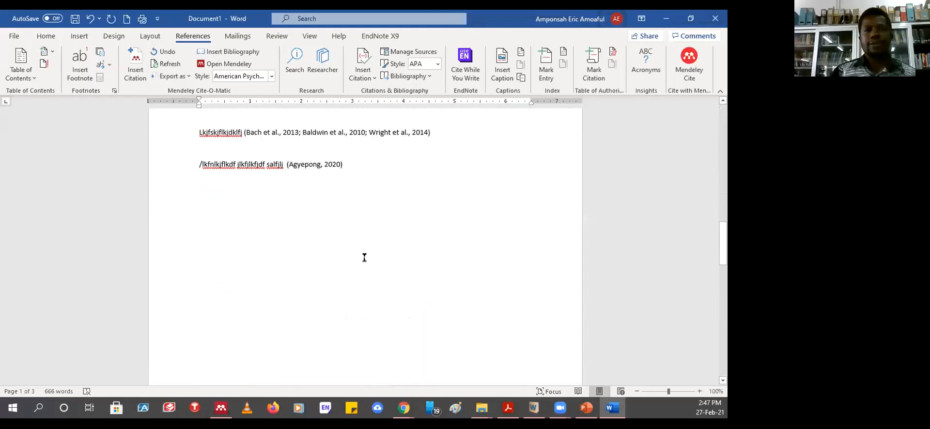
scroll(364, 257, down, 1)
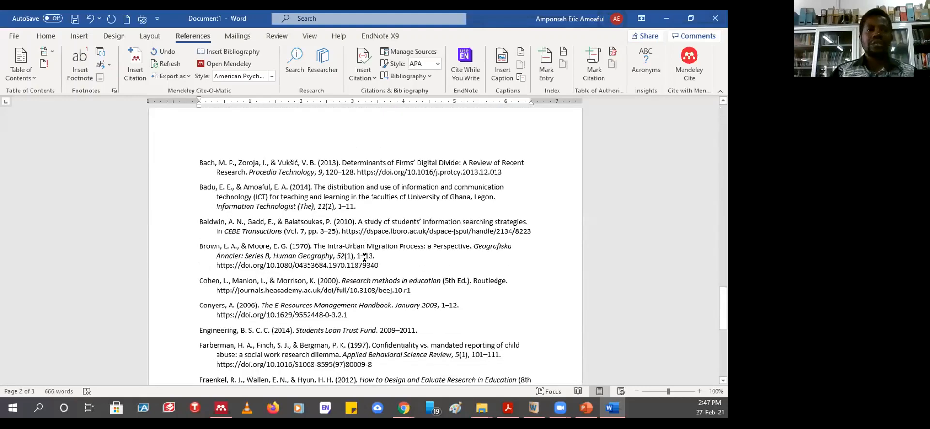
scroll(365, 258, up, 2)
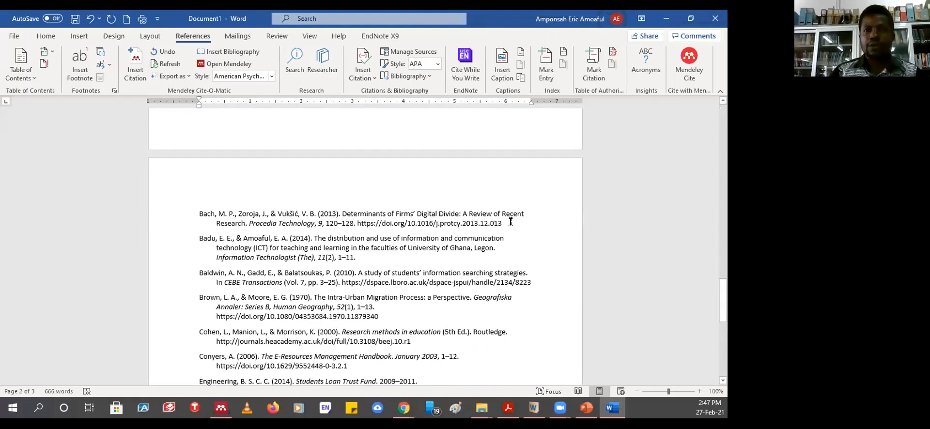
key(ctrl+shift+End)
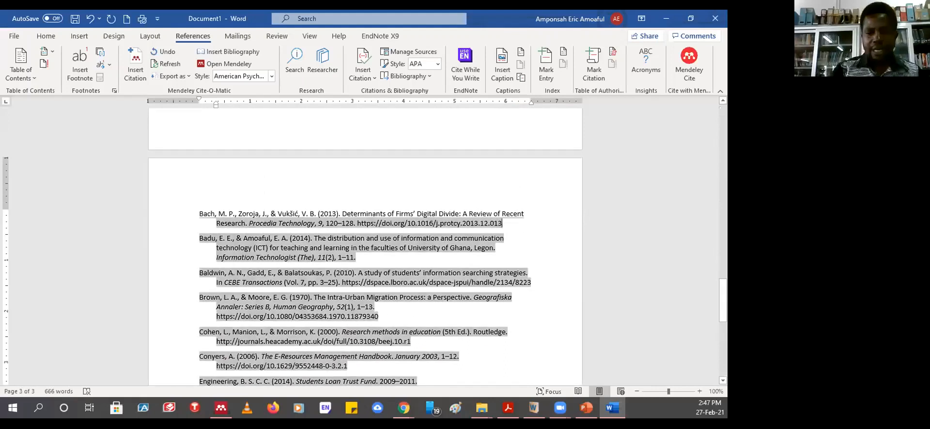
- Type a dummy author-2016 line under the references, then Refresh Mendeley citations to wipe it
key(Return)
key(Return)
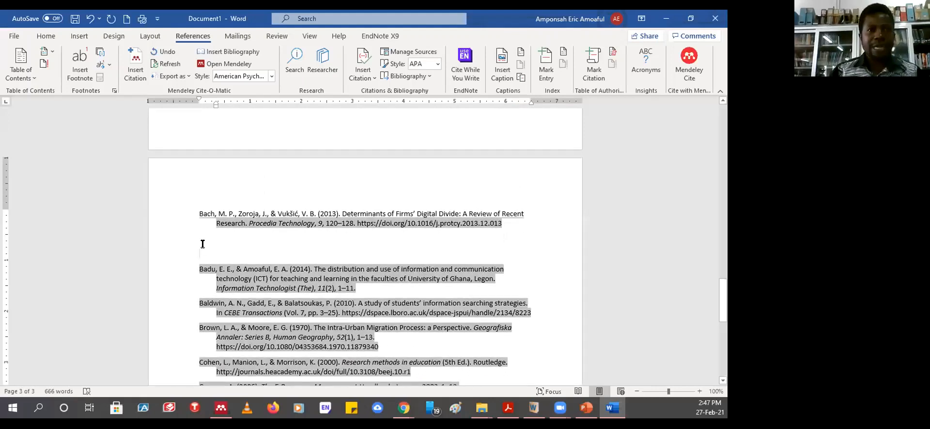
text(dfgfgf)
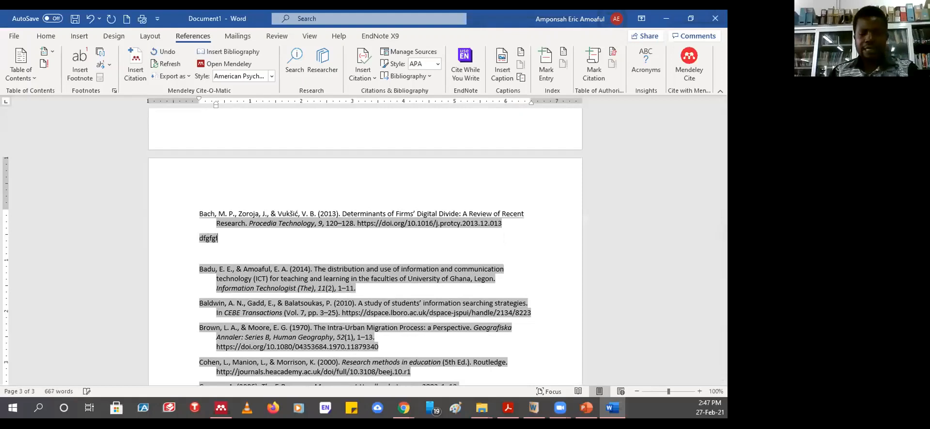
text(glkfdjkldjflkjflkjfds jlkjlkfj fsd)
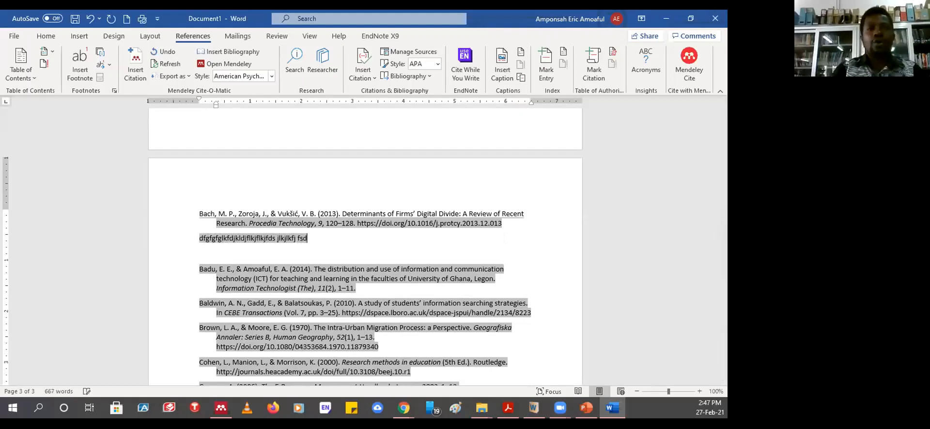
key(BackSpace)
key(BackSpace)
key(BackSpace)
key(BackSpace)
key(BackSpace)
key(BackSpace)
key(BackSpace)
key(BackSpace)
key(BackSpace)
key(BackSpace)
key(BackSpace)
key(BackSpace)
key(BackSpace)
key(BackSpace)
key(BackSpace)
key(BackSpace)
key(BackSpace)
key(BackSpace)
key(BackSpace)
key(BackSpace)
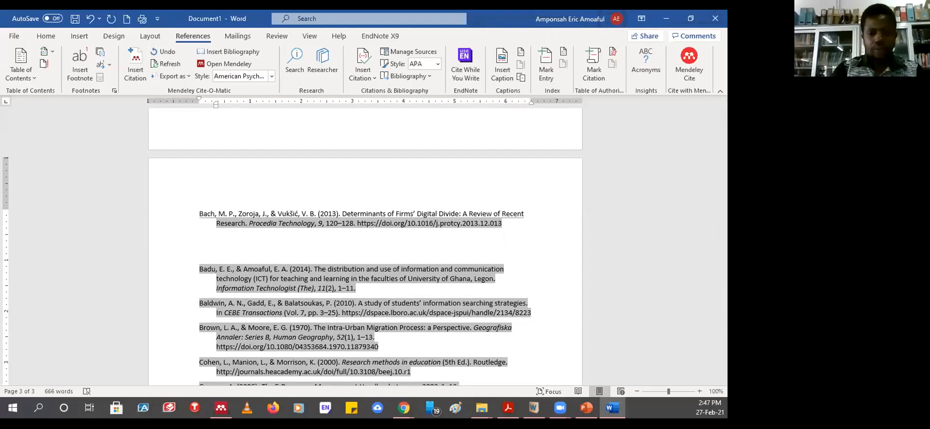
text(Amoafu)
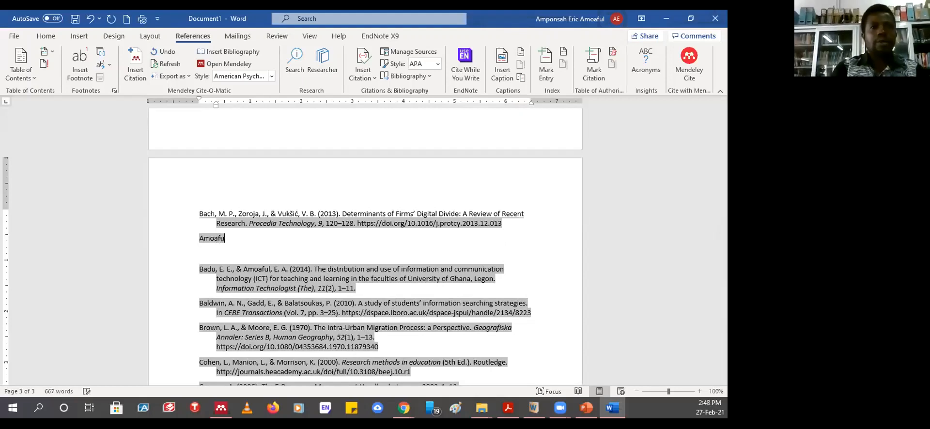
text(l)
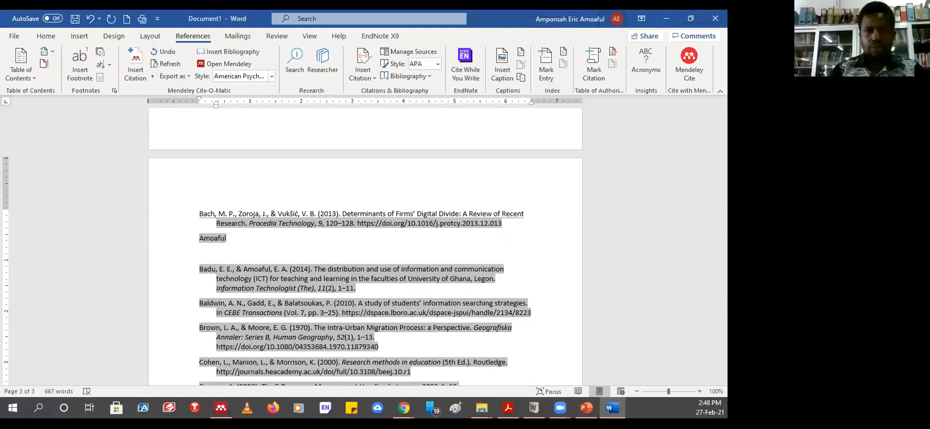
text( 20)
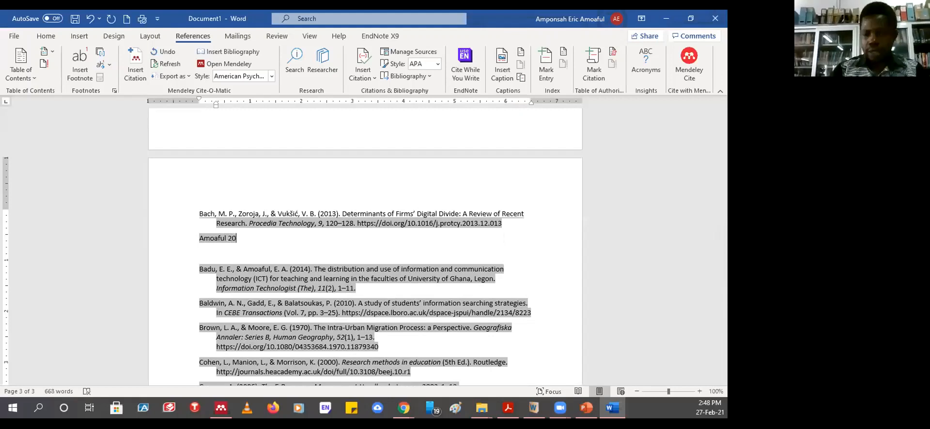
text(16)
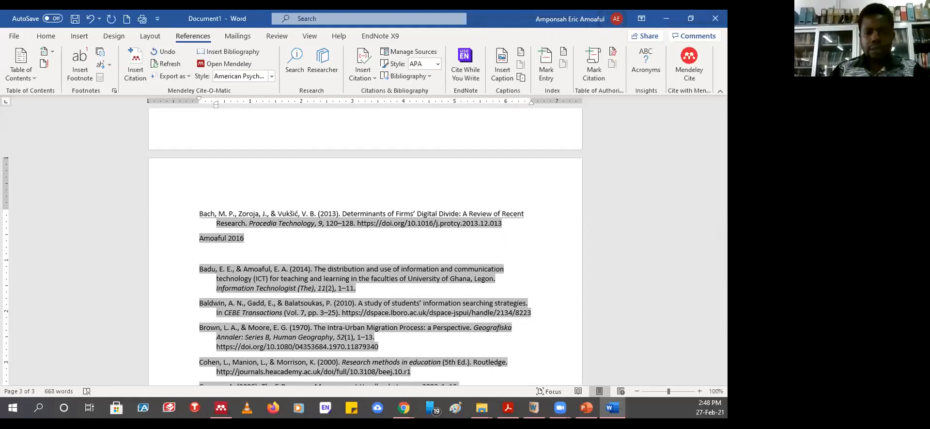
text( hjkh;kdhdf dfdf)
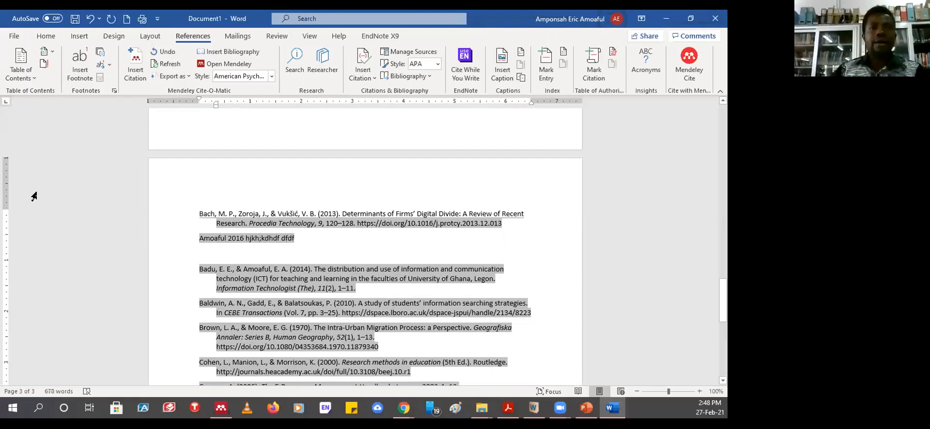
click(346, 254)
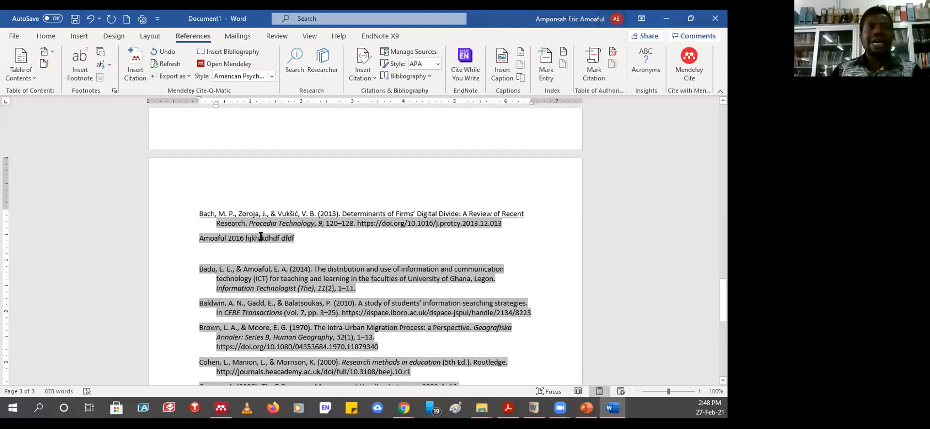
click(170, 64)
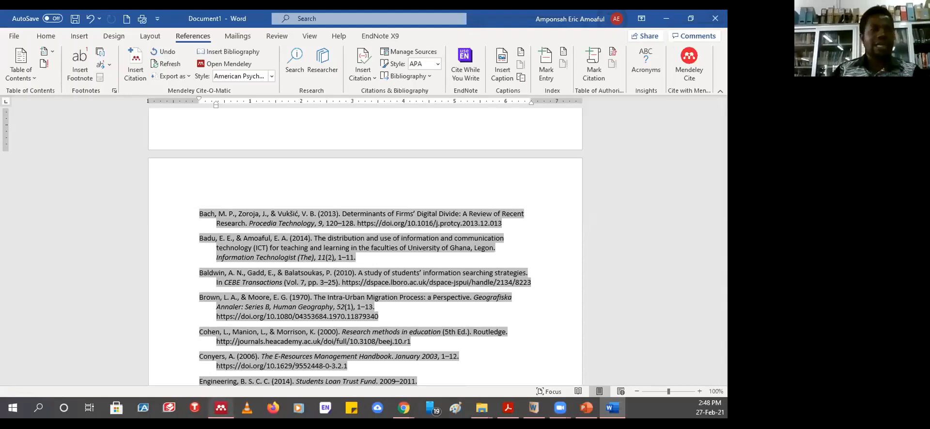
click(220, 408)
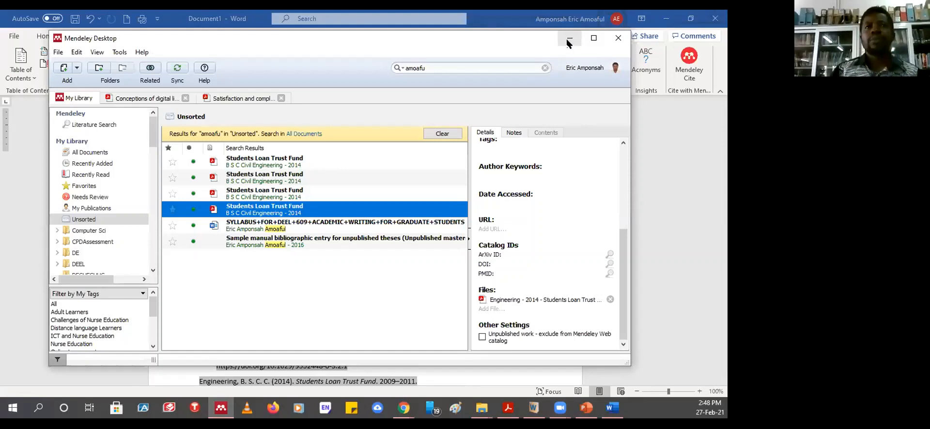
click(594, 38)
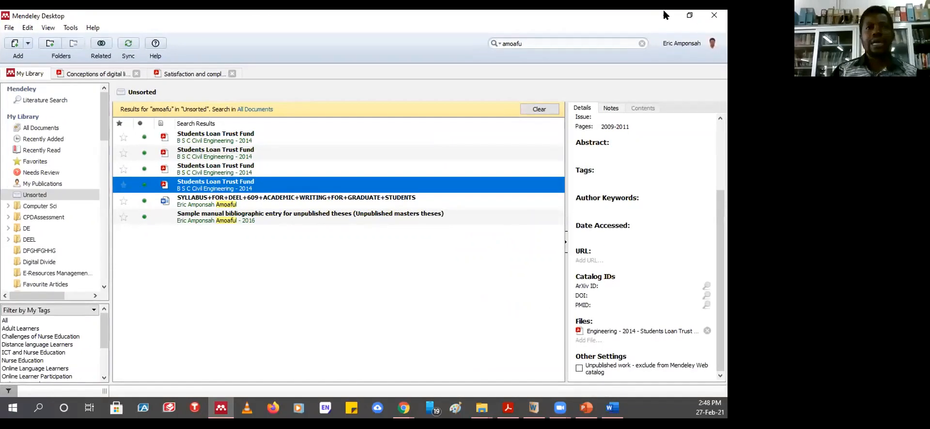
click(665, 15)
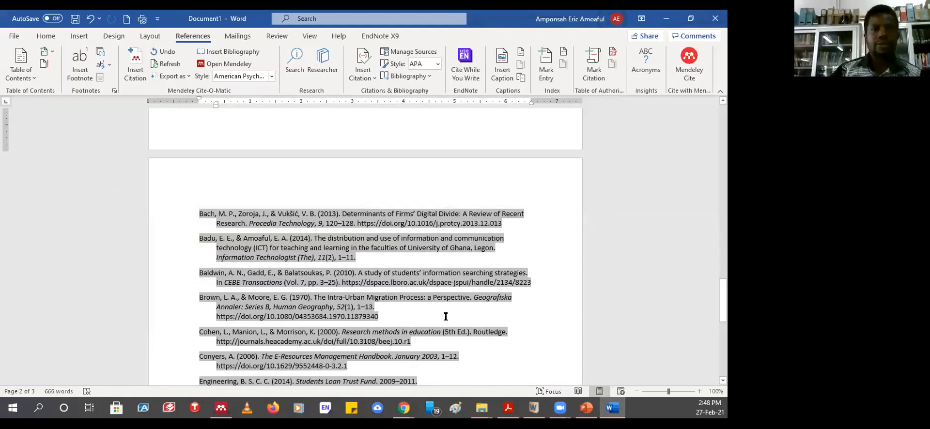
- Review the cited body text in Word, then bring Chrome's World Bank Corporate Debt page to the front
scroll(446, 317, up, 15)
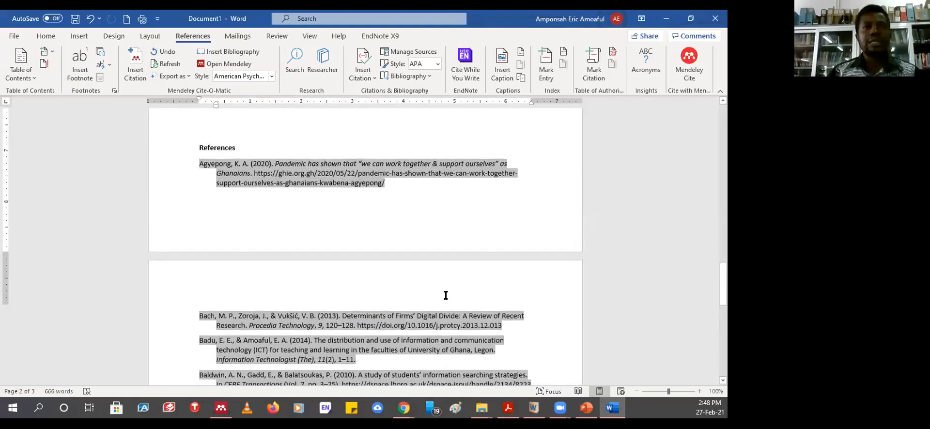
scroll(441, 246, up, 10)
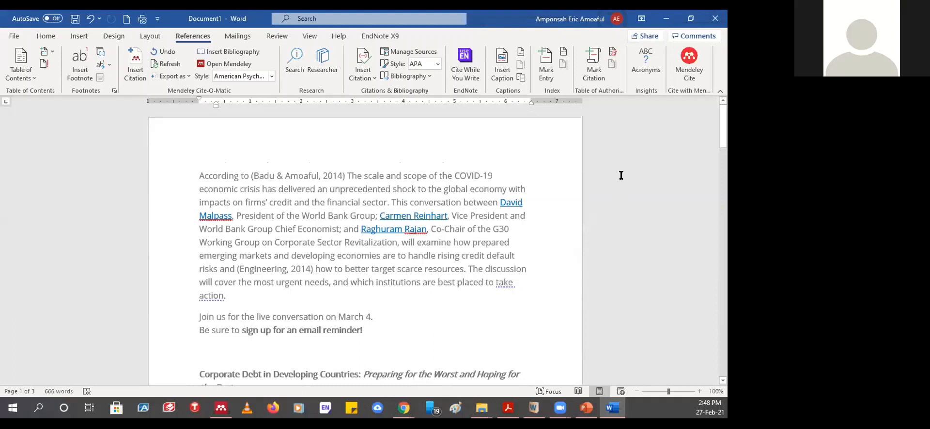
mouse_move(403, 412)
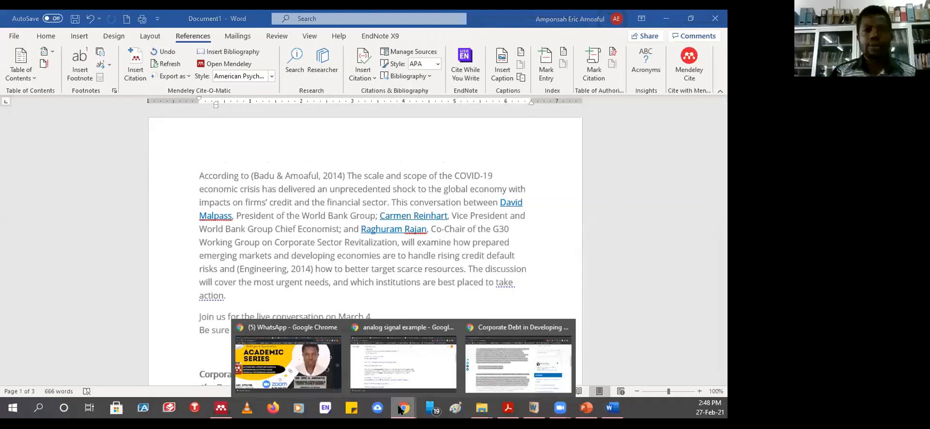
click(297, 367)
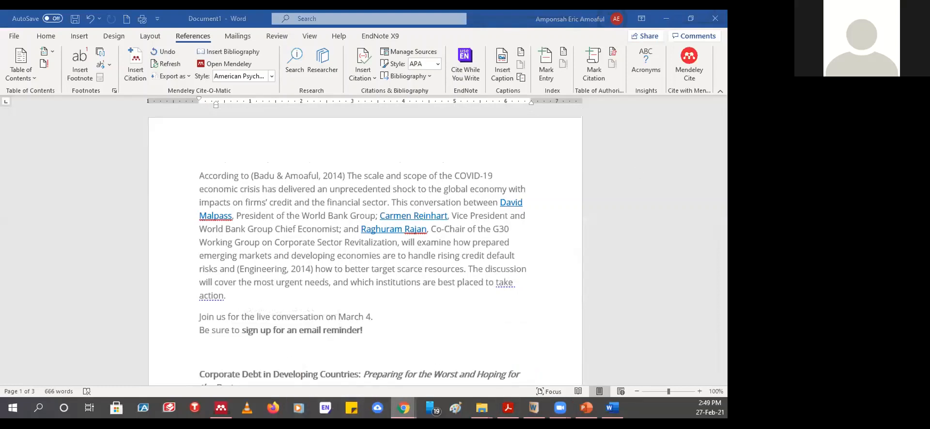
mouse_move(406, 411)
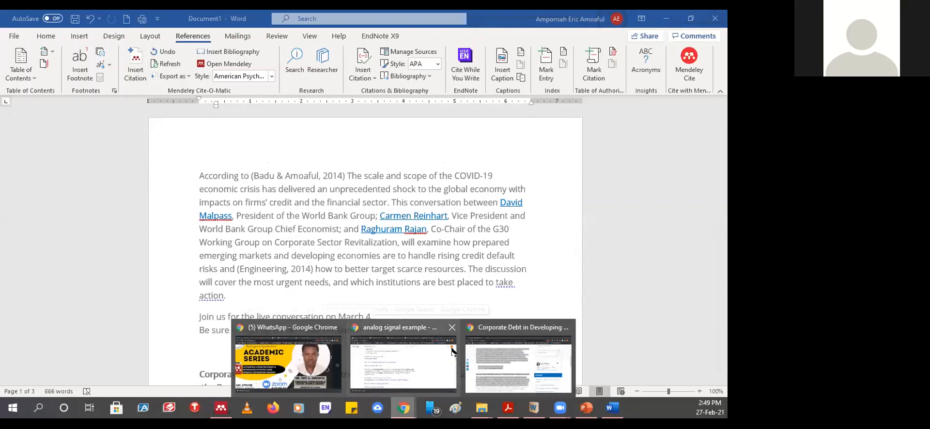
click(499, 354)
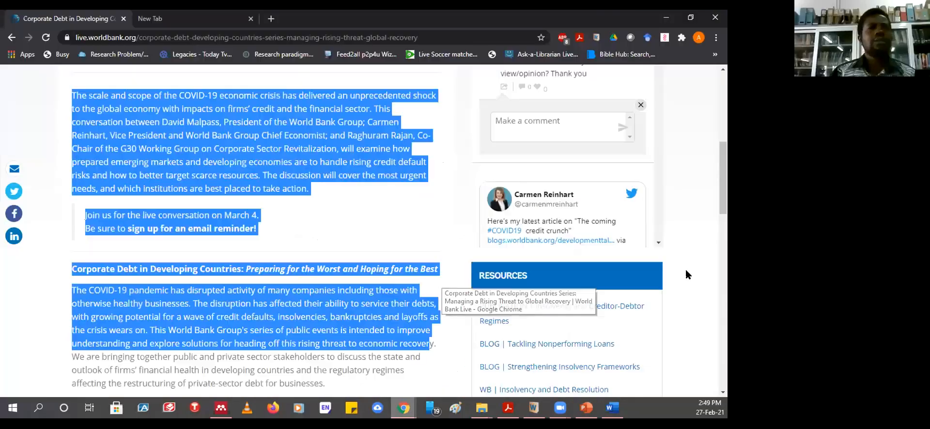
- Switch Chrome from the World Bank page to the blank Google new tab
click(162, 20)
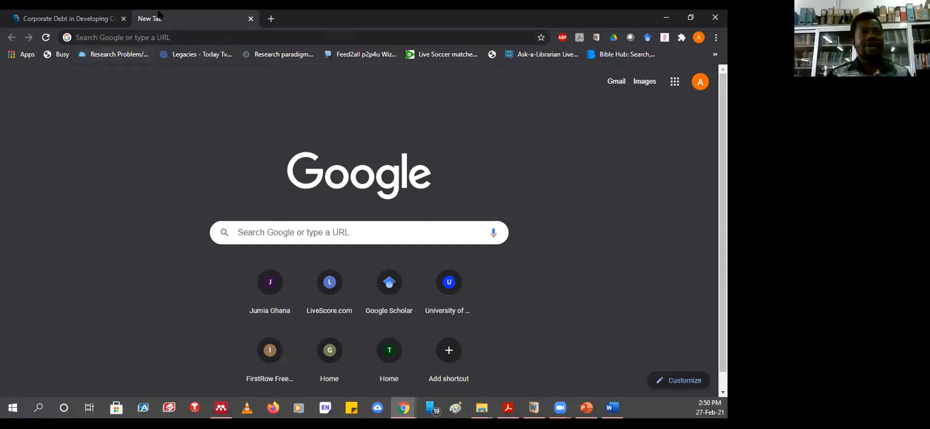
click(177, 38)
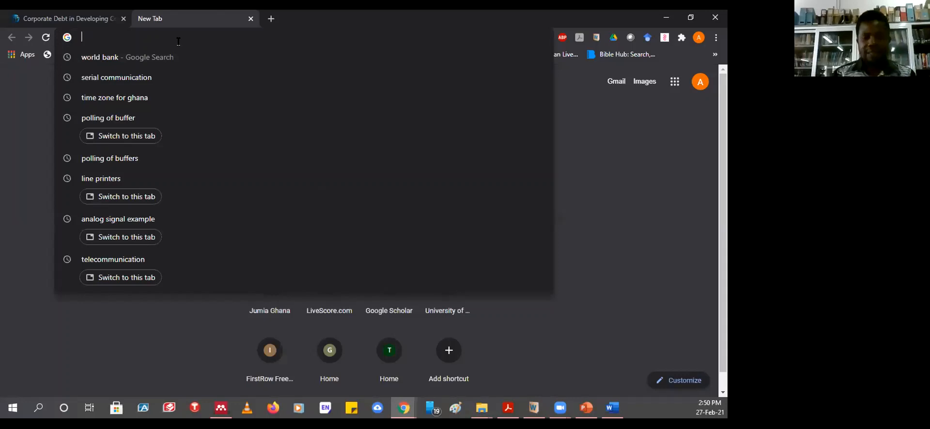
text(ww)
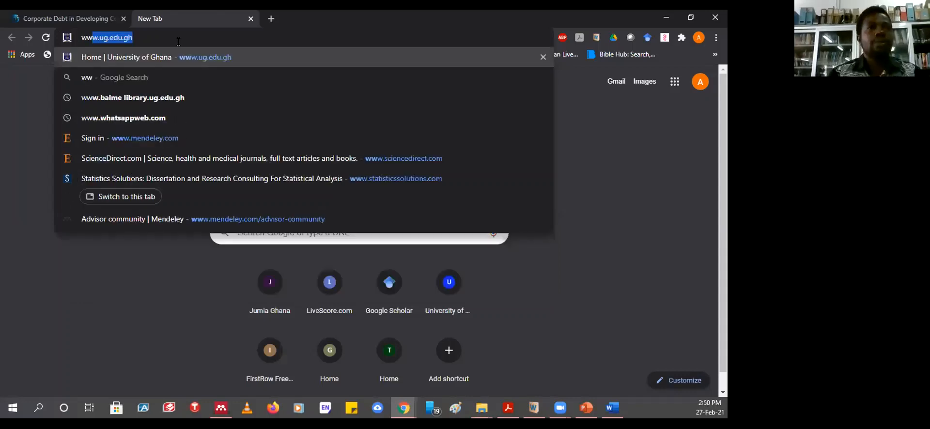
text(w.)
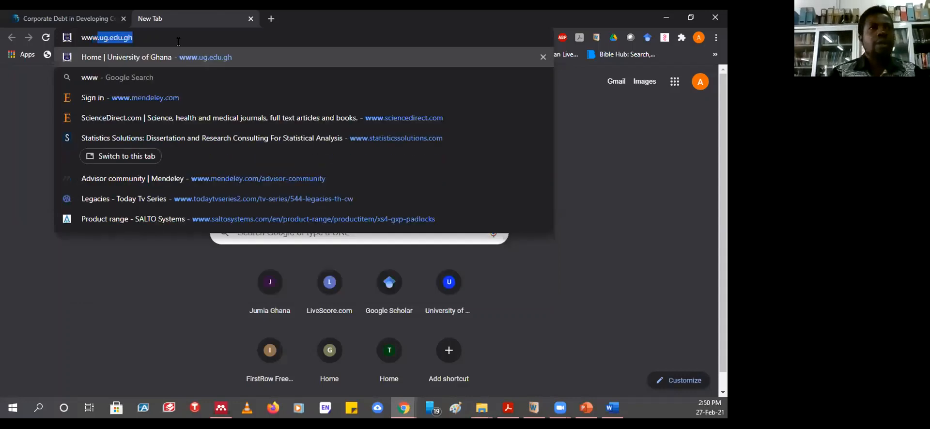
text(men)
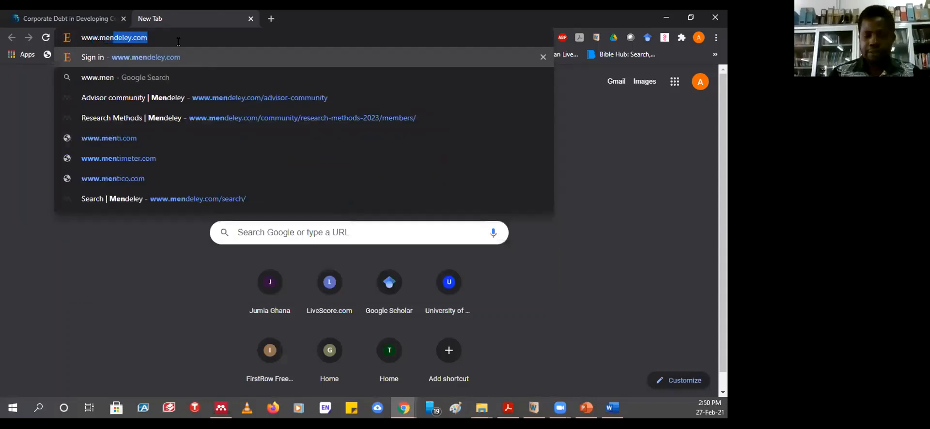
key(Return)
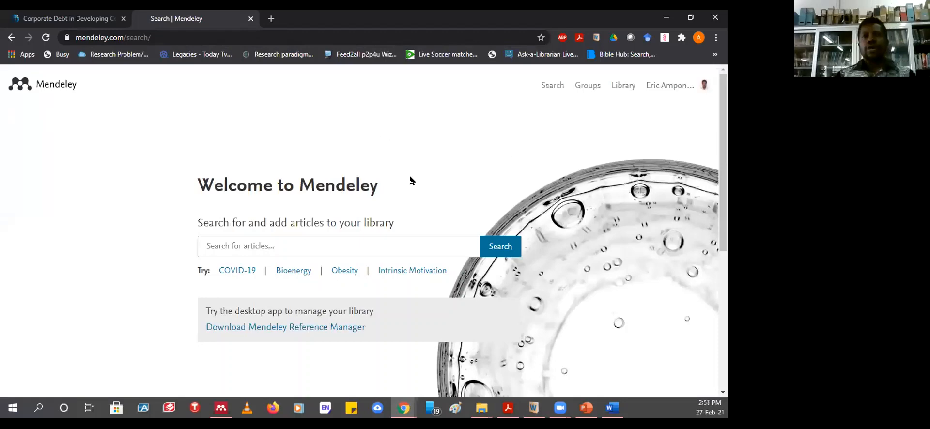
- Open and then reload the Mendeley article search page
scroll(414, 175, down, 5)
scroll(417, 159, up, 5)
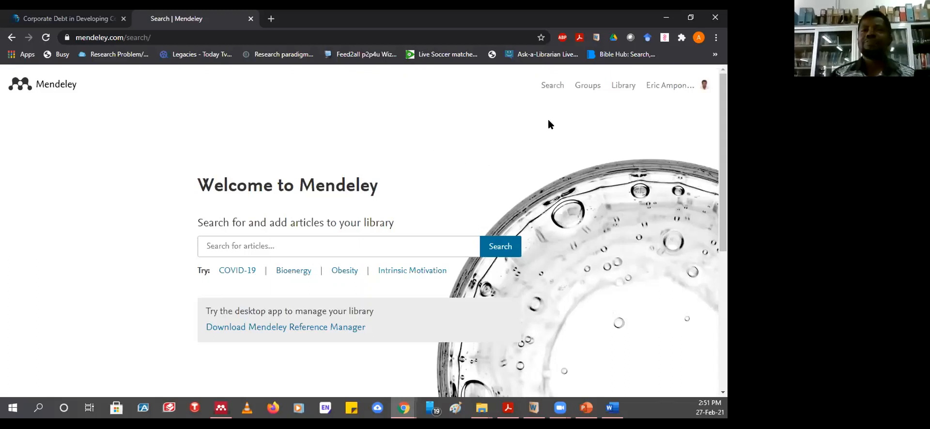
click(552, 92)
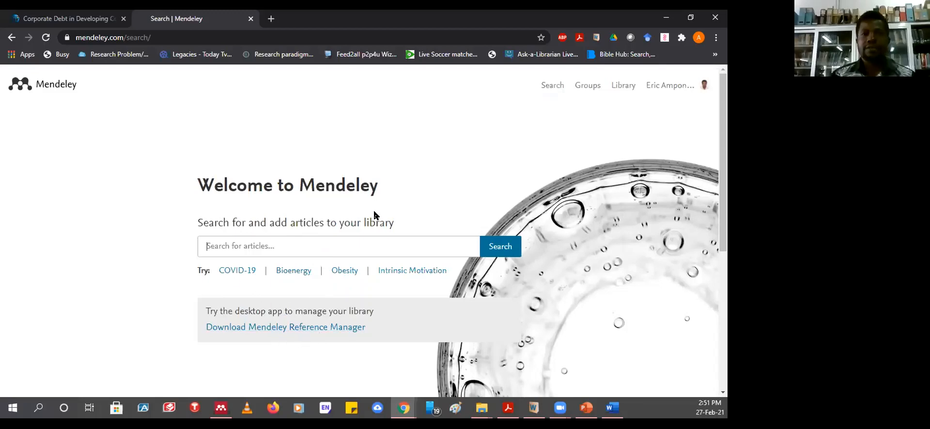
scroll(375, 214, down, 3)
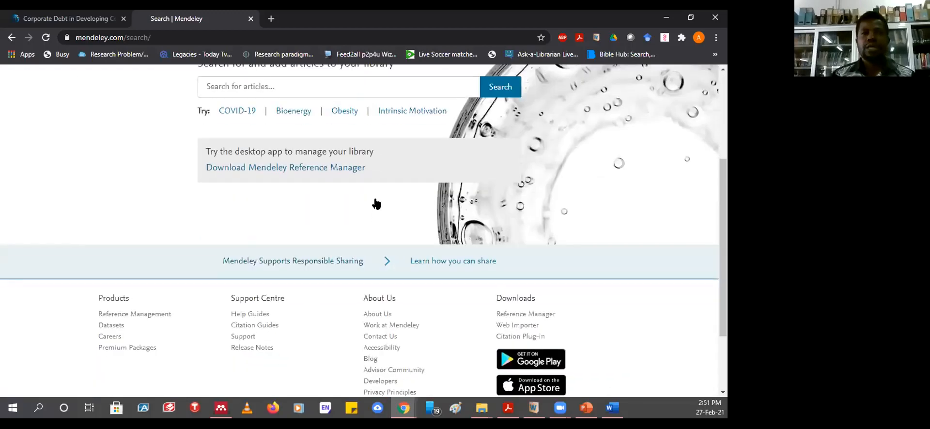
scroll(375, 213, up, 3)
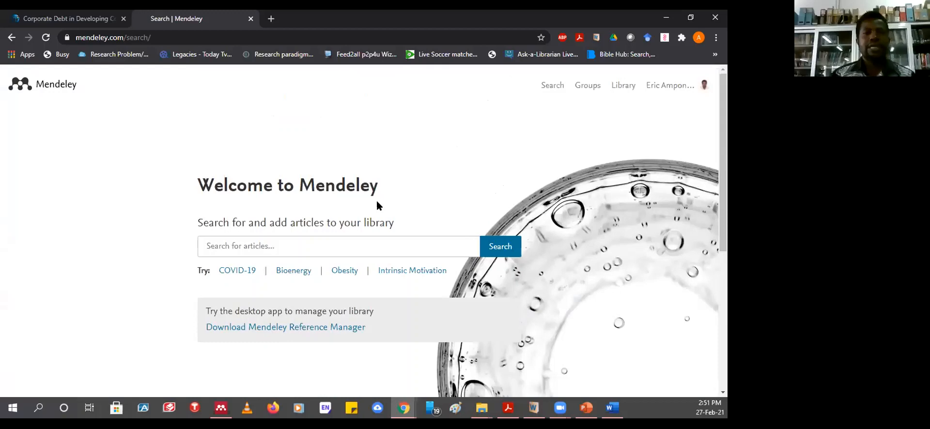
click(551, 90)
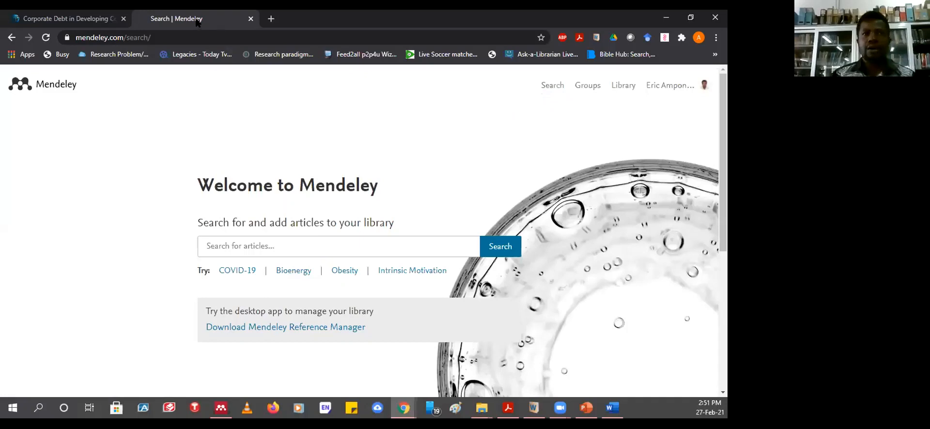
- Open Mendeley's Groups page in a new tab and switch to it
right_click(582, 84)
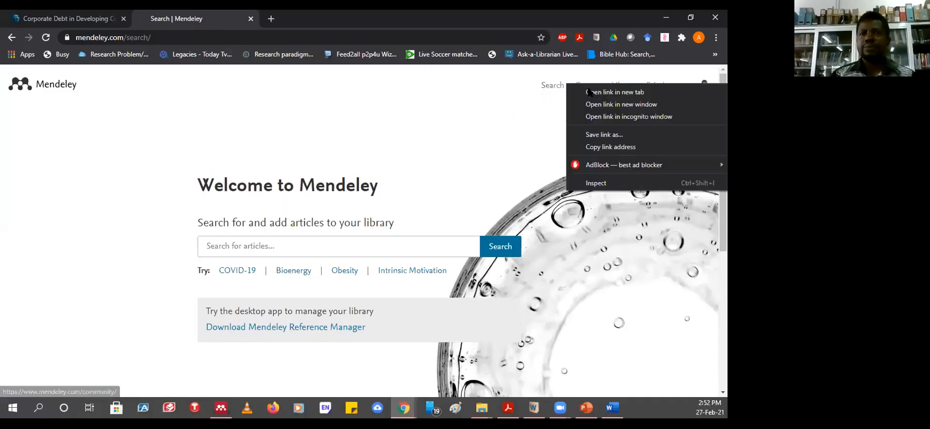
click(591, 92)
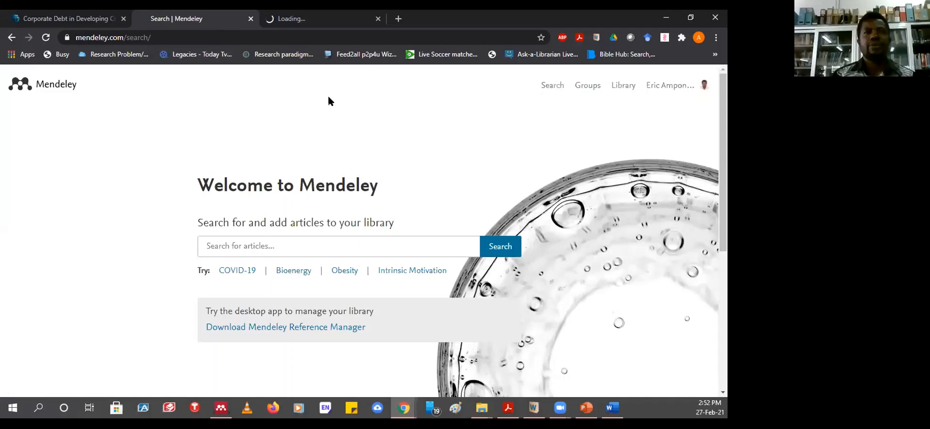
click(305, 20)
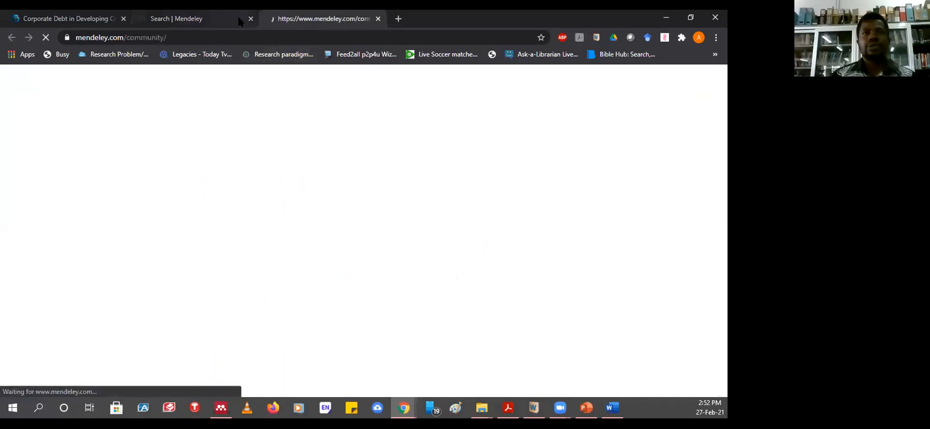
click(194, 19)
click(302, 18)
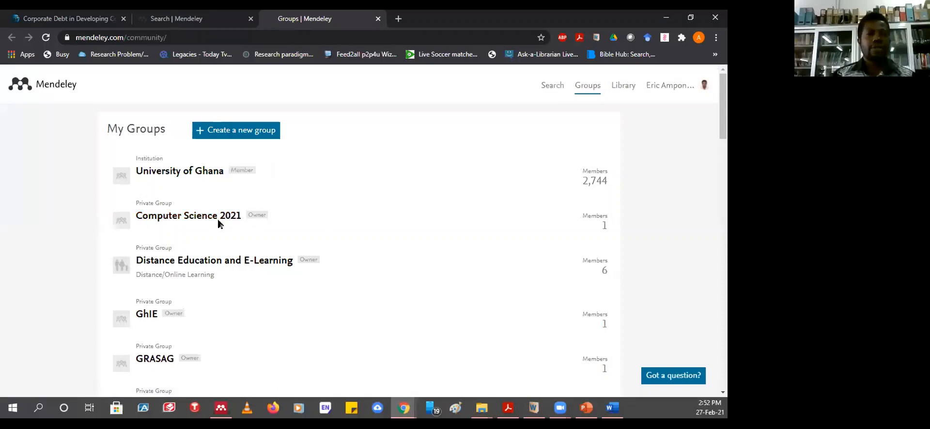
scroll(194, 186, down, 14)
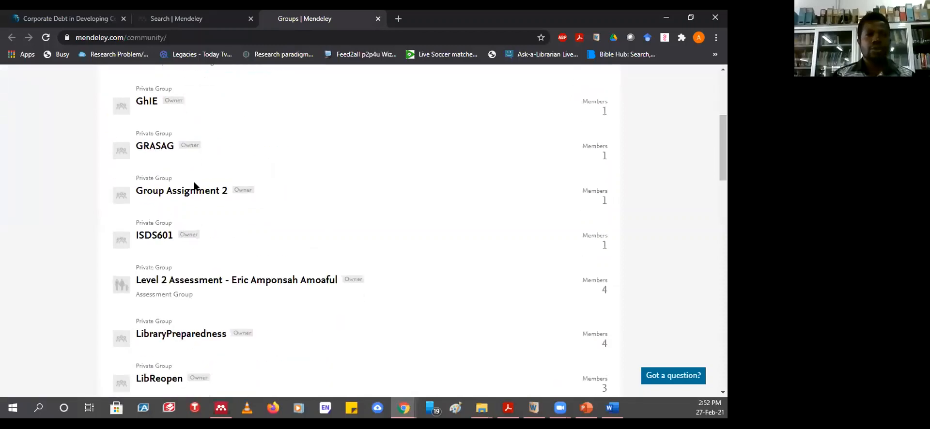
scroll(196, 186, down, 5)
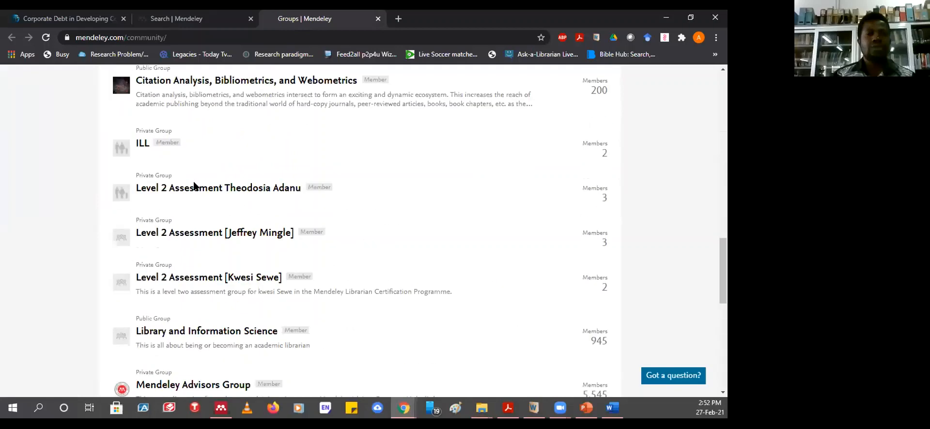
scroll(195, 187, down, 5)
scroll(196, 187, up, 11)
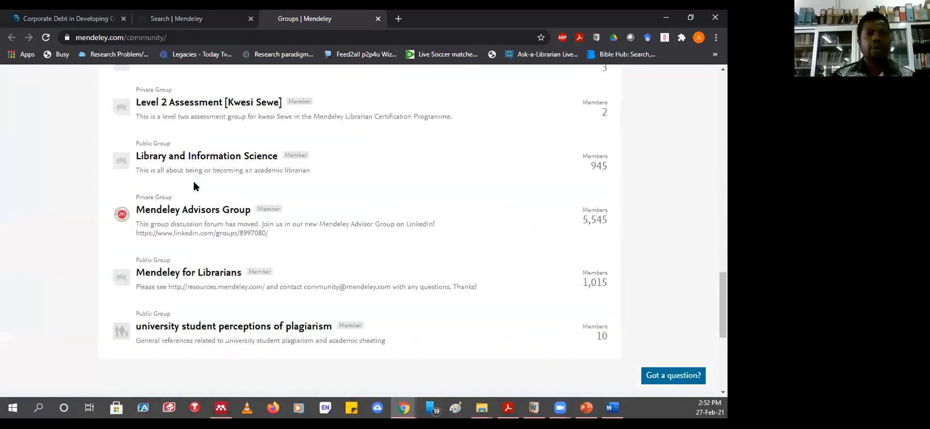
scroll(196, 187, up, 1)
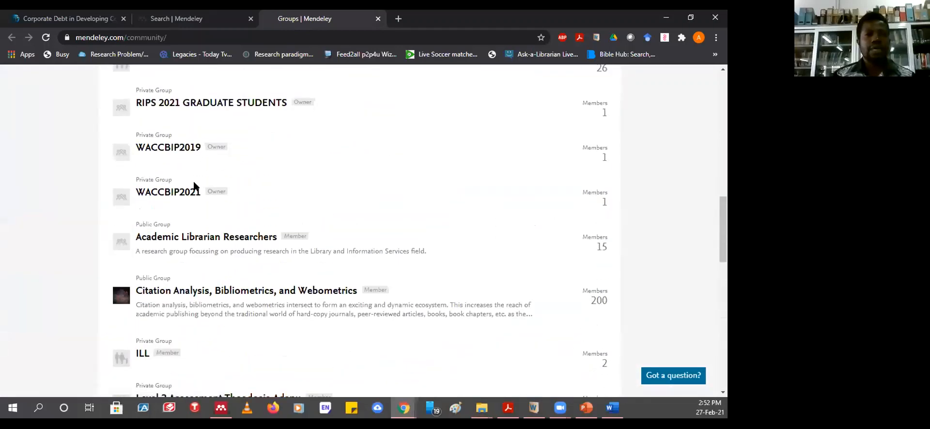
scroll(270, 214, up, 3)
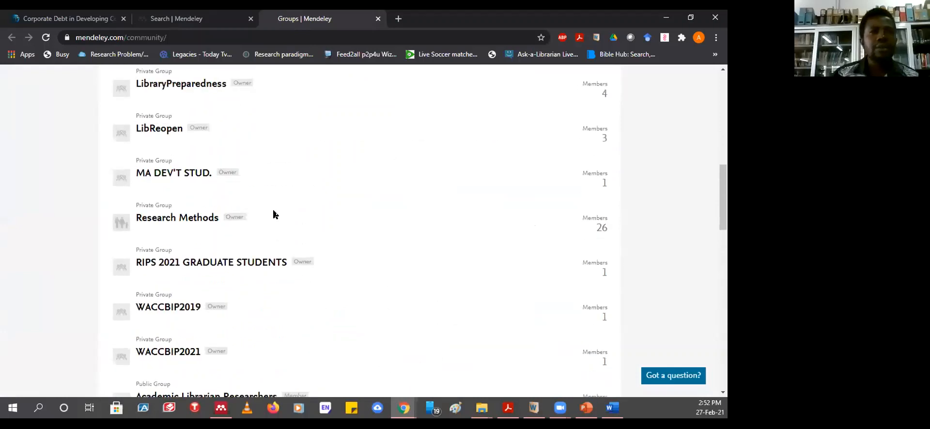
- Open the Research Methods group page and bring up its Invite members form
click(169, 222)
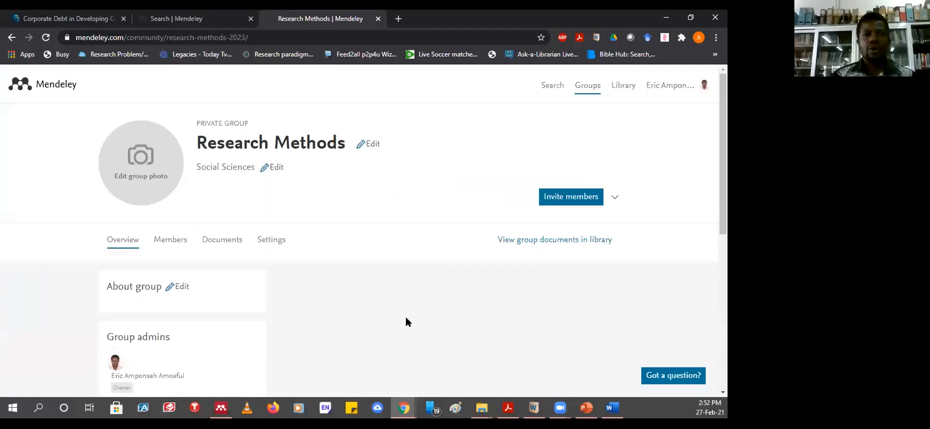
scroll(407, 322, down, 2)
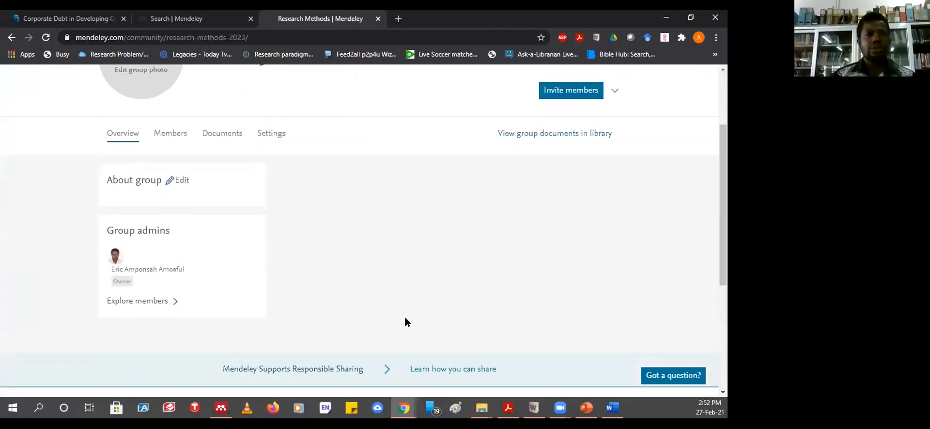
scroll(407, 323, up, 2)
scroll(407, 322, down, 1)
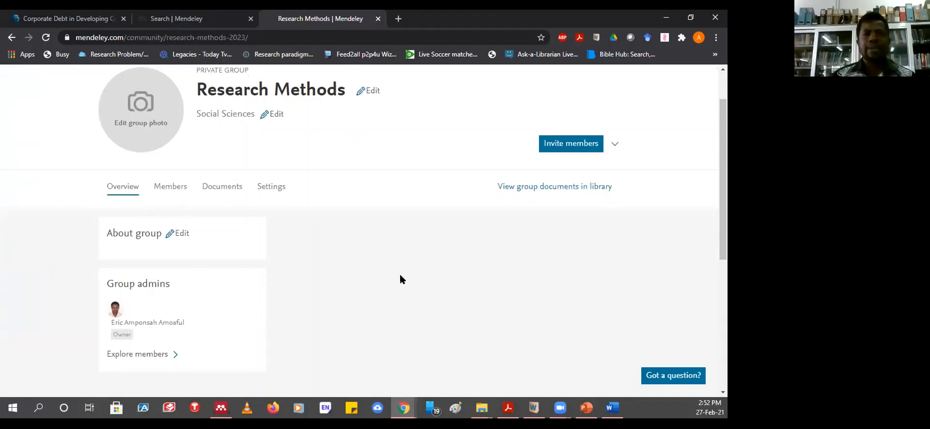
click(598, 149)
click(571, 145)
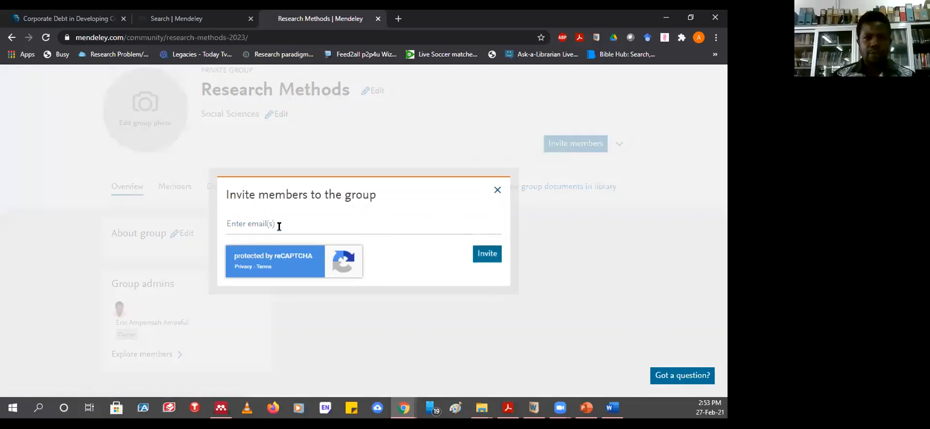
- Reopen the invite form and type the new member's Outlook e-mail address into the email field
click(280, 223)
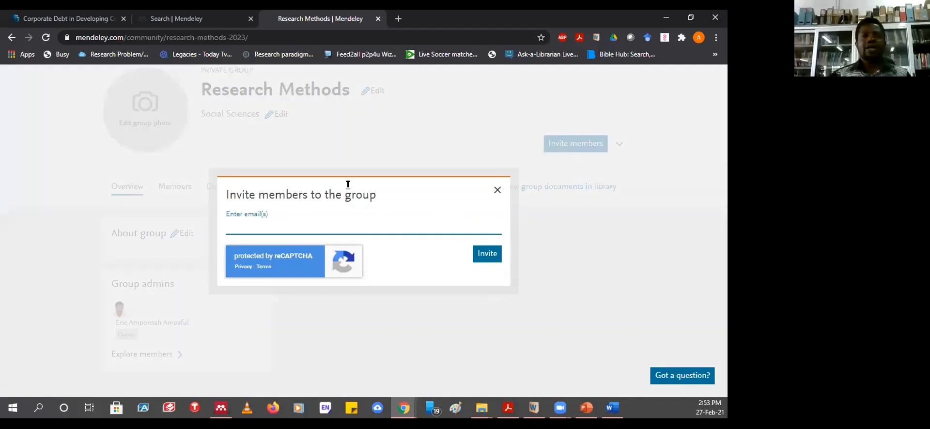
click(496, 191)
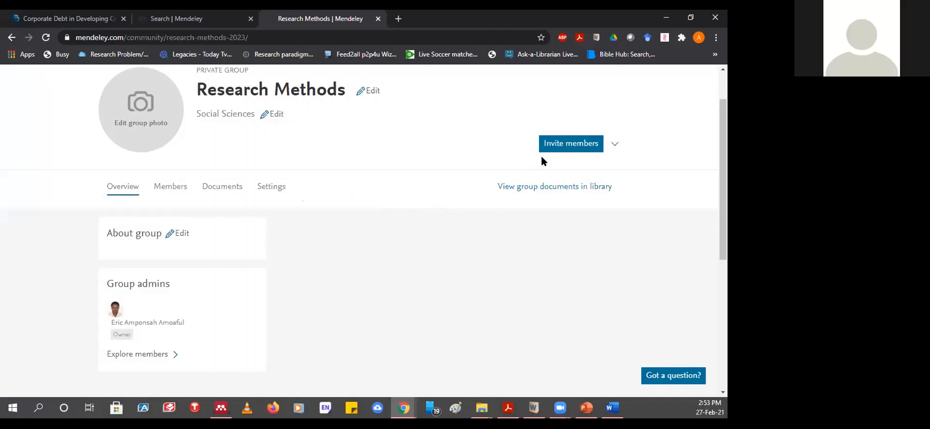
click(563, 148)
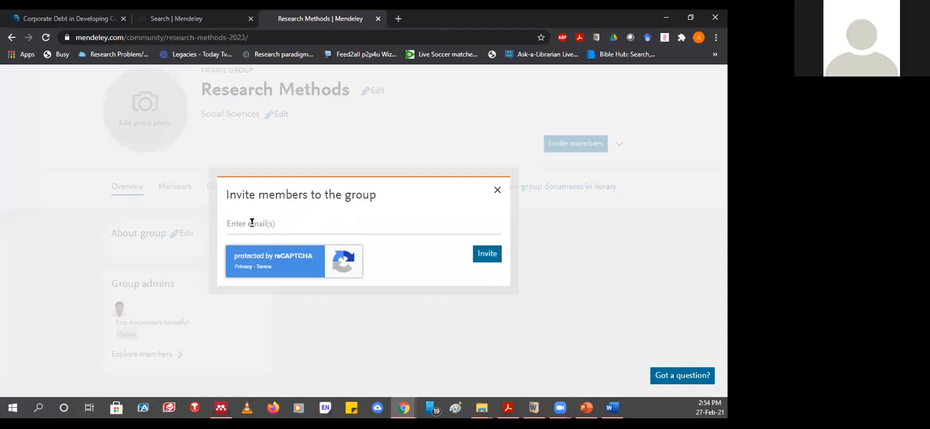
click(252, 222)
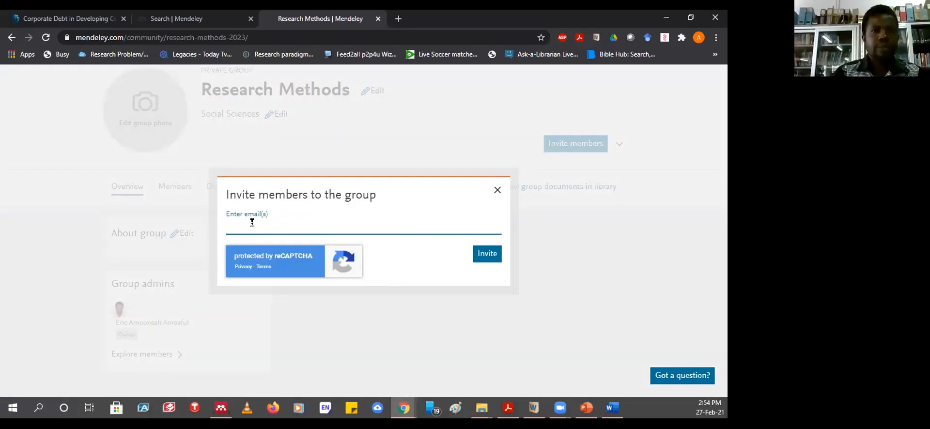
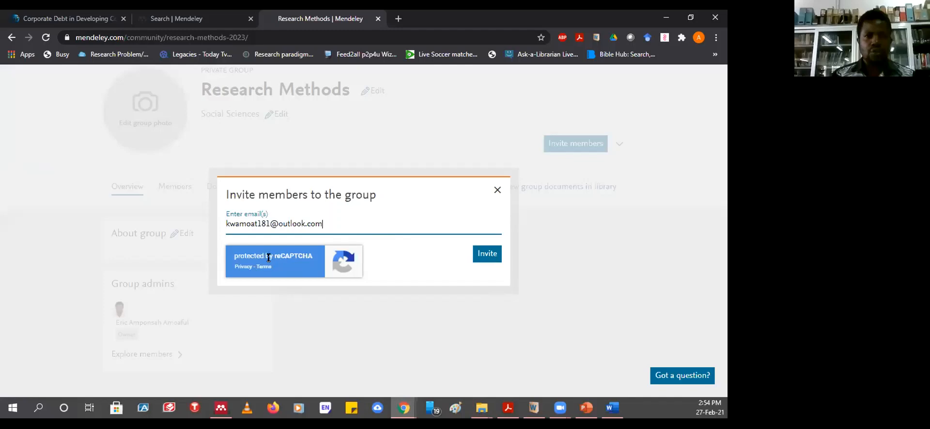
- Try sending the invitation, clearing and re-pasting the invitee's e-mail address when it fails
click(487, 256)
click(487, 257)
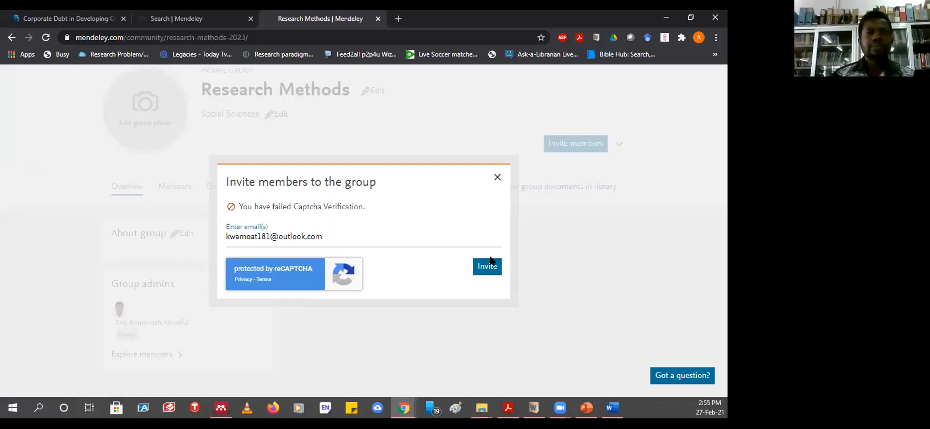
click(493, 273)
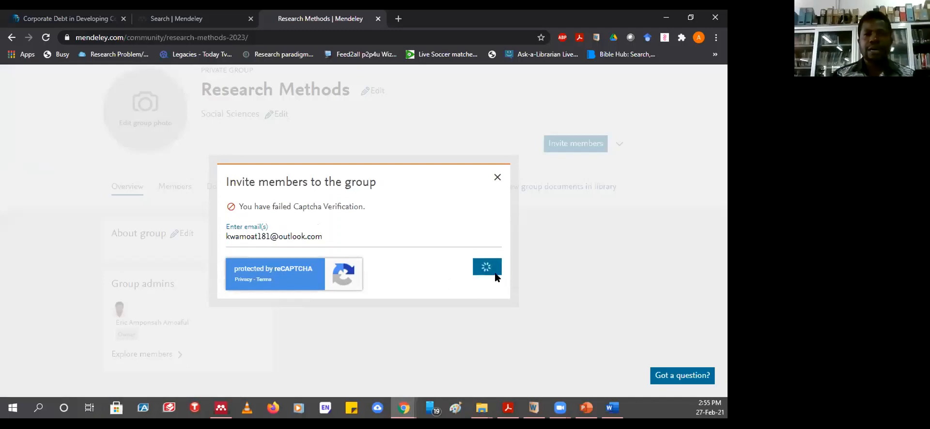
triple_click(306, 233)
key(ctrl+c)
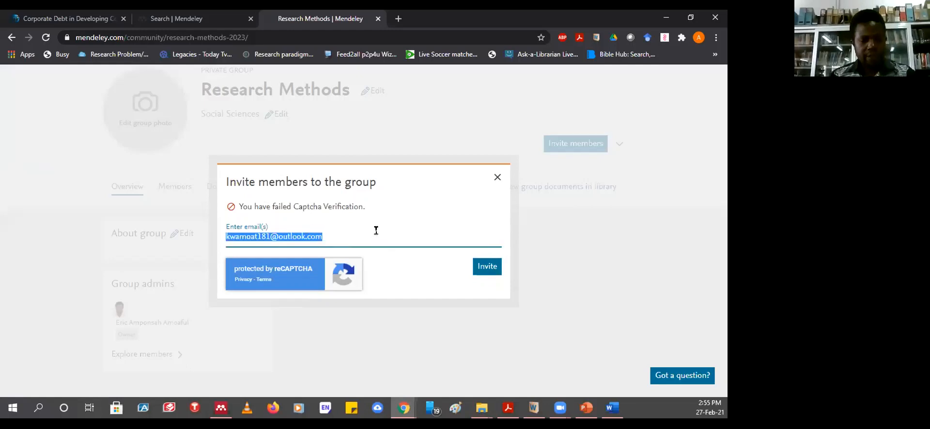
key(BackSpace)
click(278, 235)
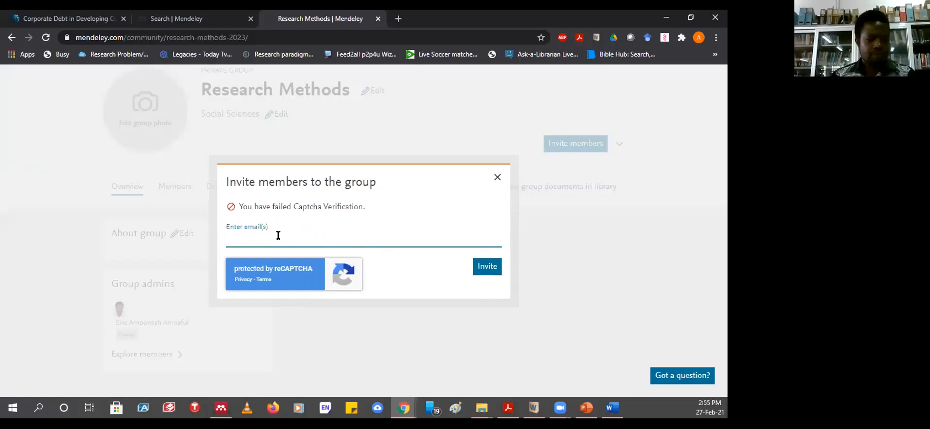
key(ctrl+v)
click(485, 270)
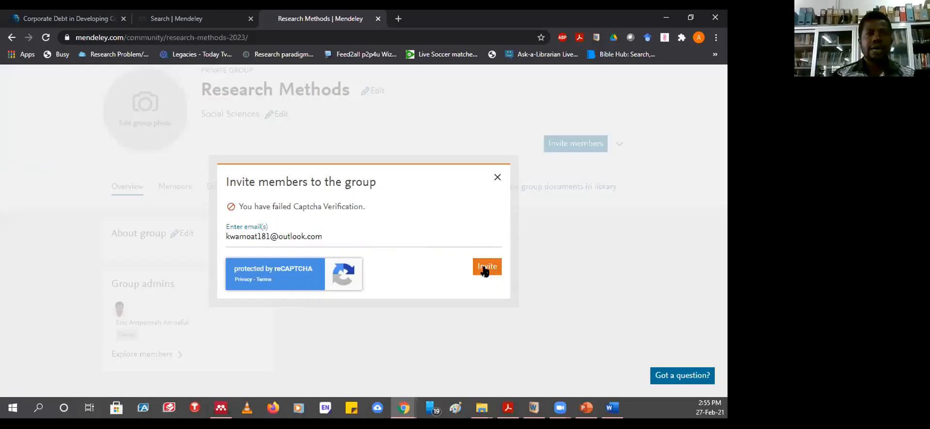
- Re-enter the invitee's e-mail address, retry sending several times, then dismiss the failed dialog
click(308, 237)
key(ctrl+a)
key(ctrl+c)
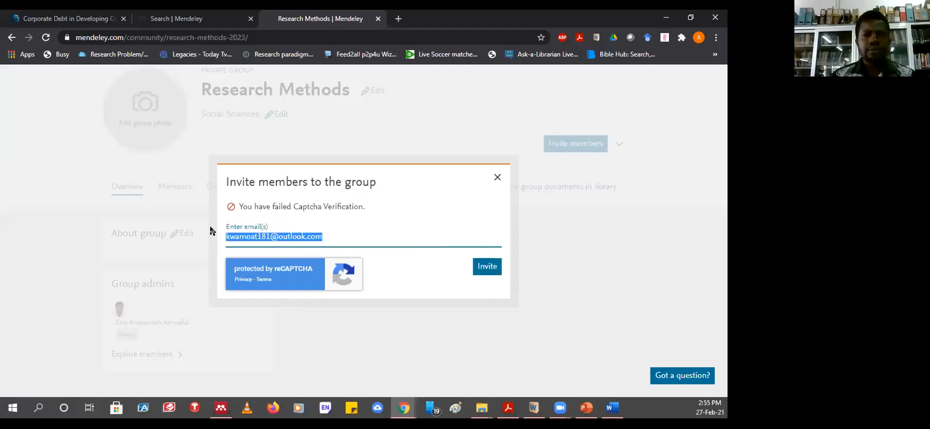
key(BackSpace)
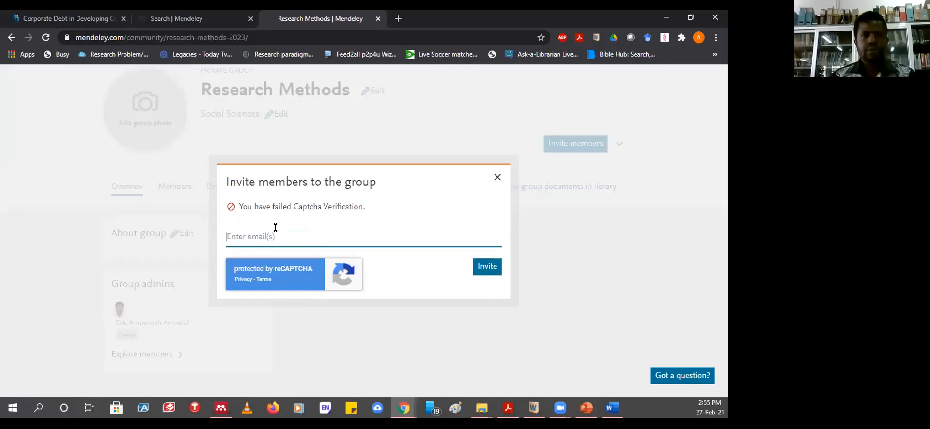
text(ddg)
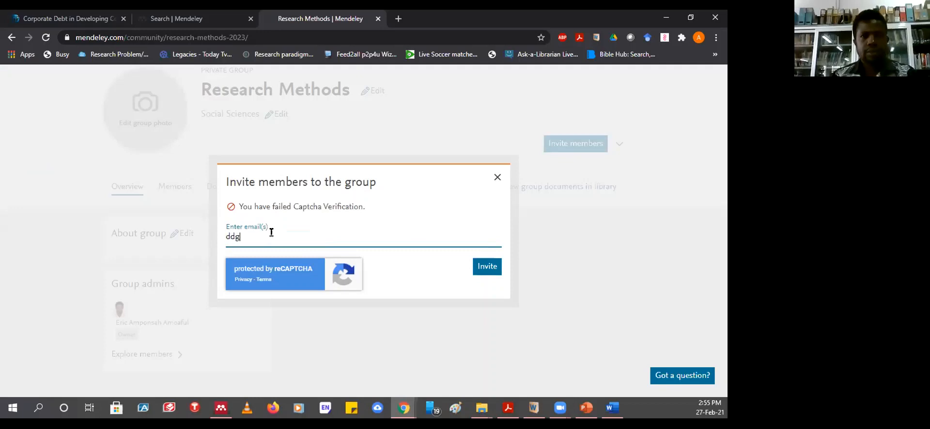
text(ghdfg)
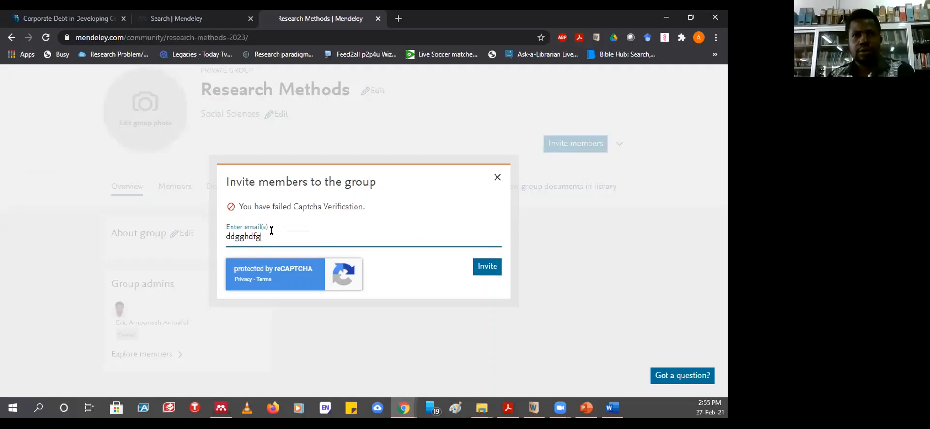
key(ctrl+a)
key(BackSpace)
key(ctrl+v)
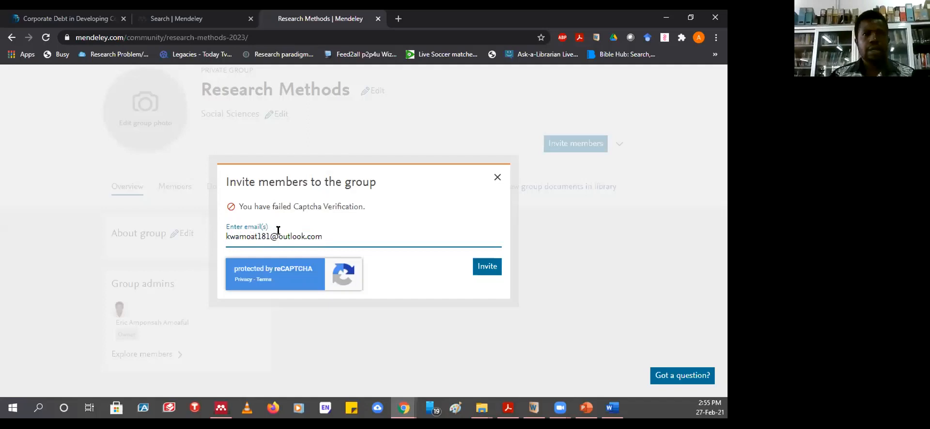
click(304, 215)
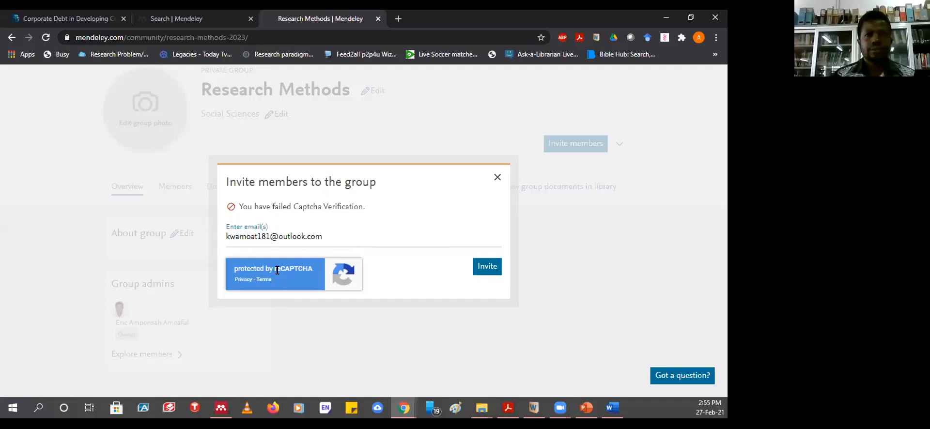
click(481, 270)
click(483, 270)
click(483, 270)
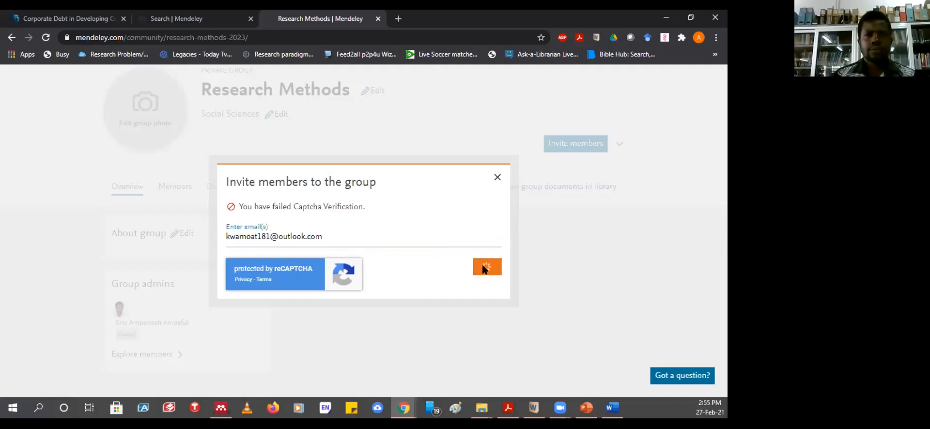
click(496, 179)
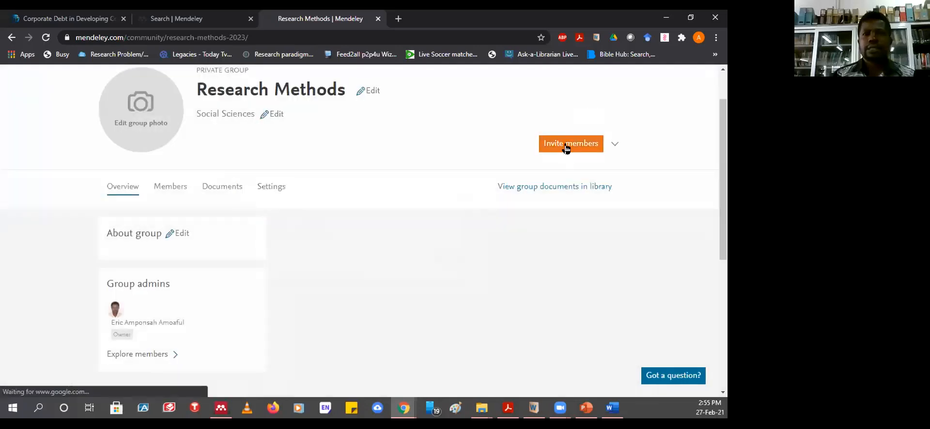
- Start a fresh invitation, paste the invitee's e-mail address and send it successfully
click(567, 149)
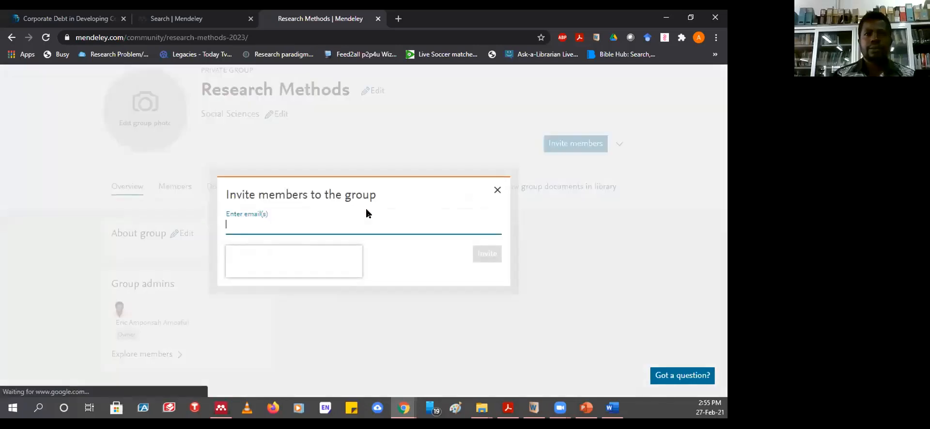
key(ctrl+v)
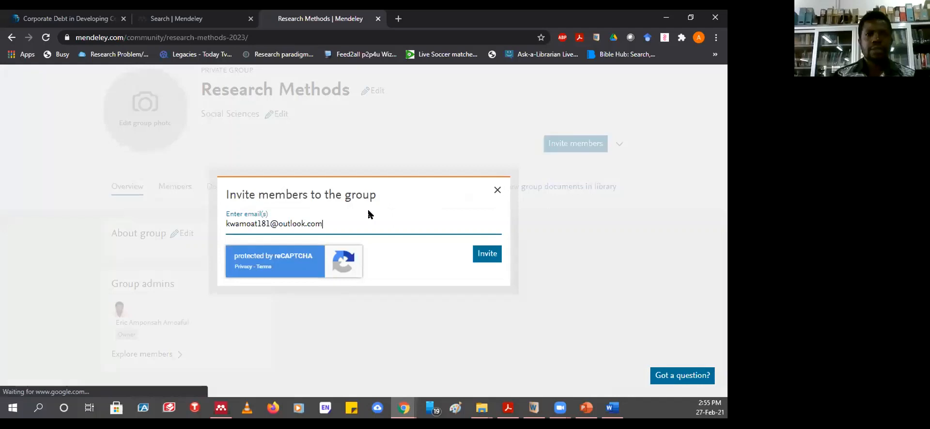
click(486, 257)
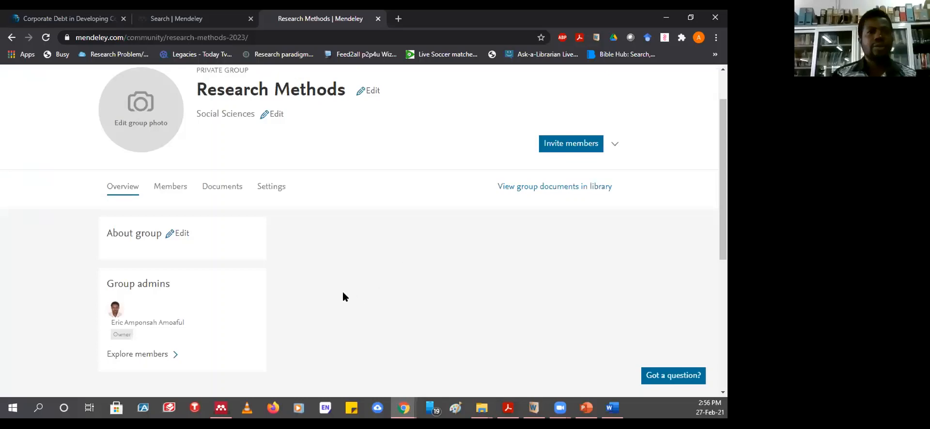
scroll(343, 296, down, 2)
scroll(343, 286, up, 3)
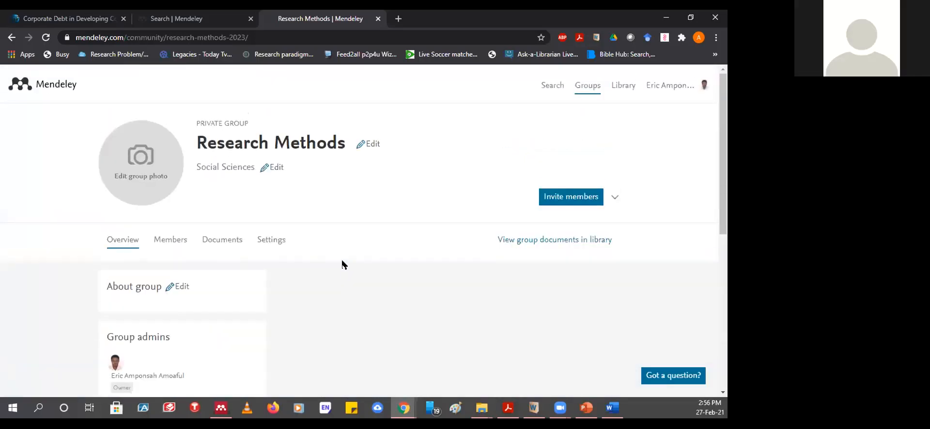
- Browse the Research Methods group's member list
click(175, 246)
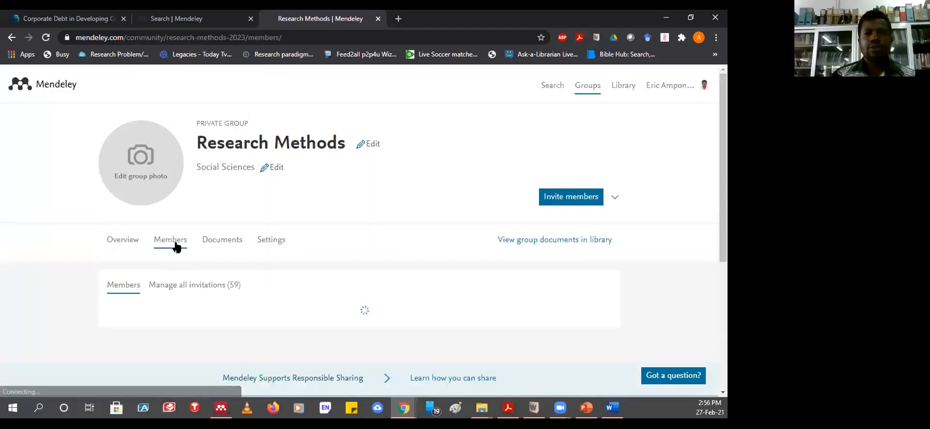
scroll(432, 286, down, 15)
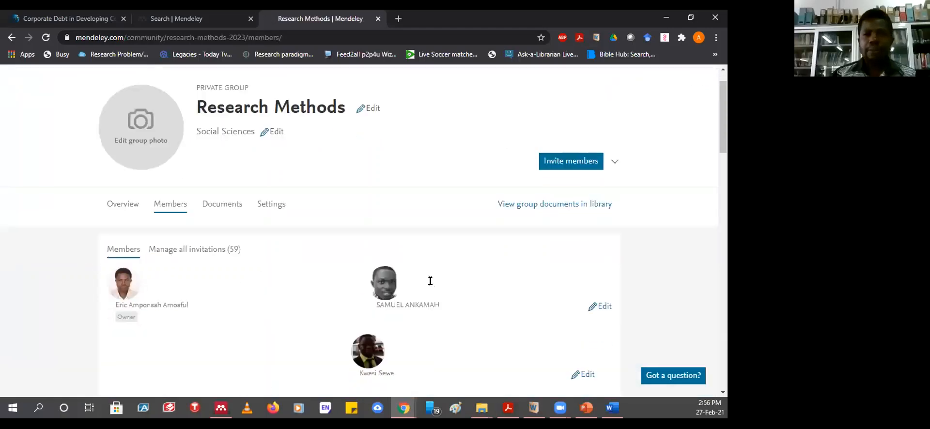
scroll(428, 272, down, 5)
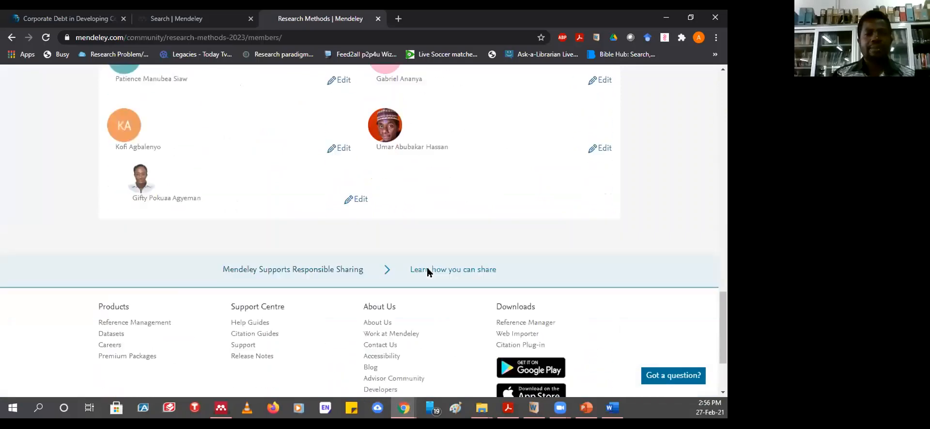
scroll(379, 230, up, 8)
scroll(379, 229, up, 12)
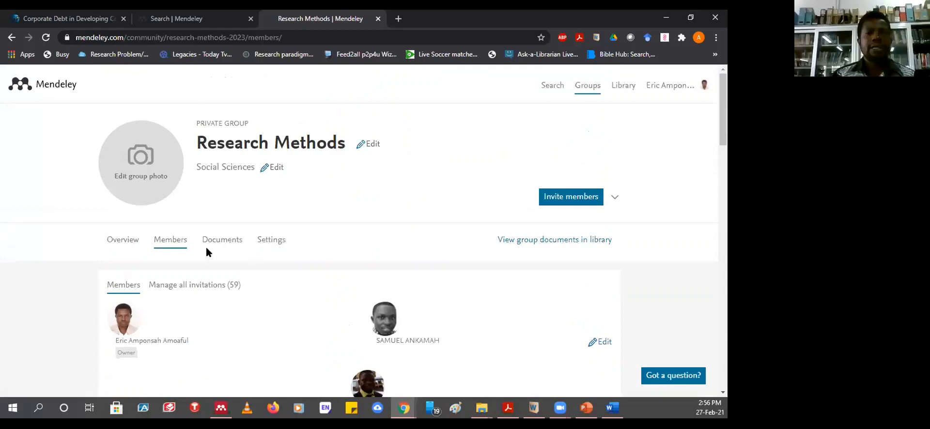
- Scroll through the group's 51 shared documents
click(219, 244)
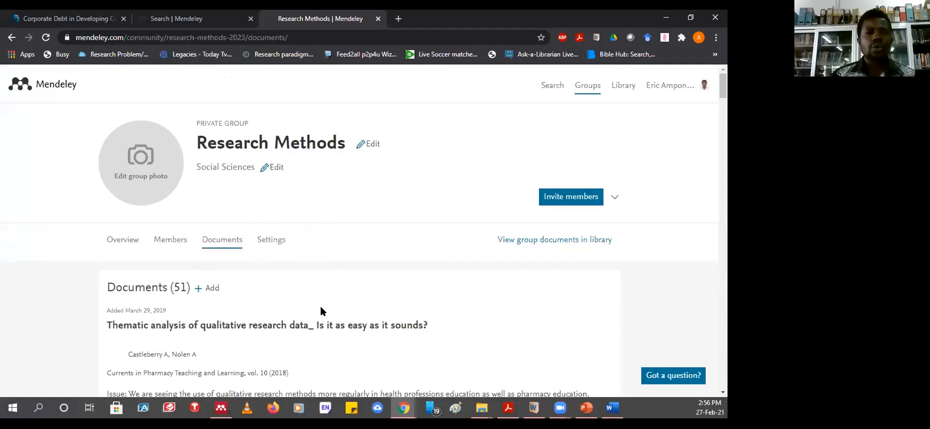
scroll(333, 308, down, 4)
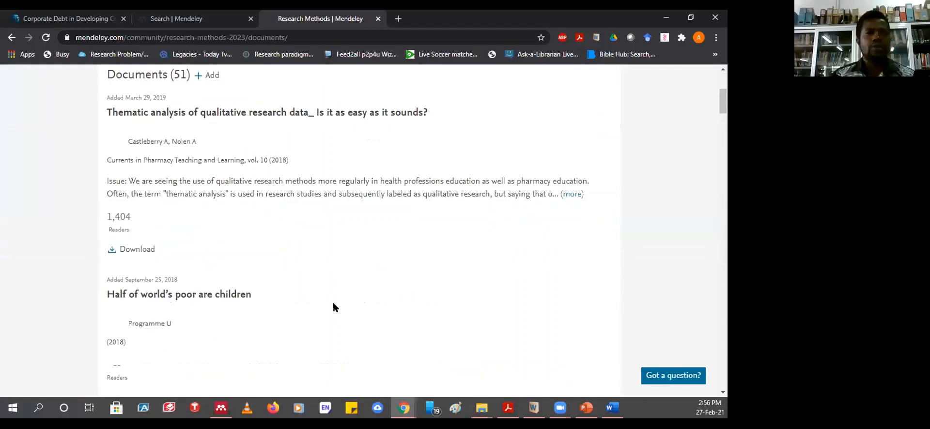
scroll(334, 308, up, 4)
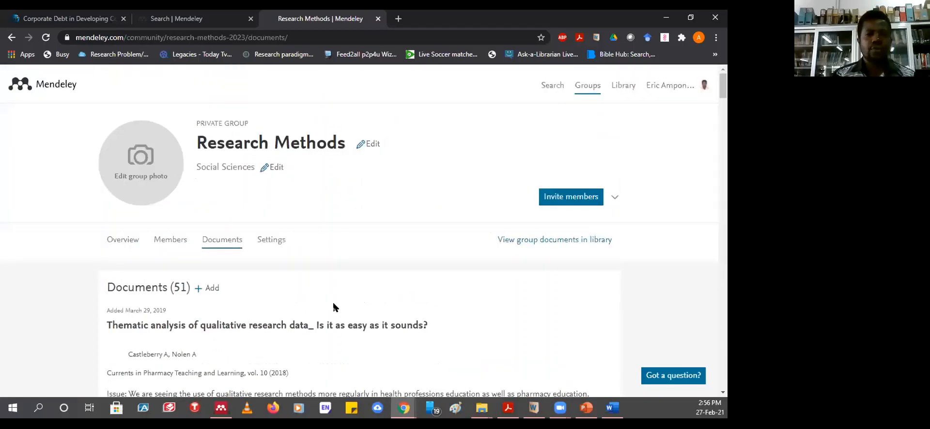
scroll(333, 307, down, 4)
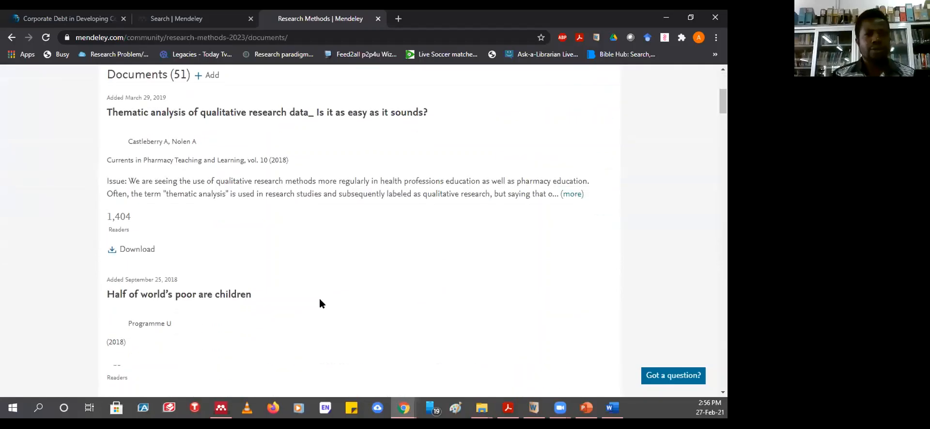
scroll(319, 302, up, 4)
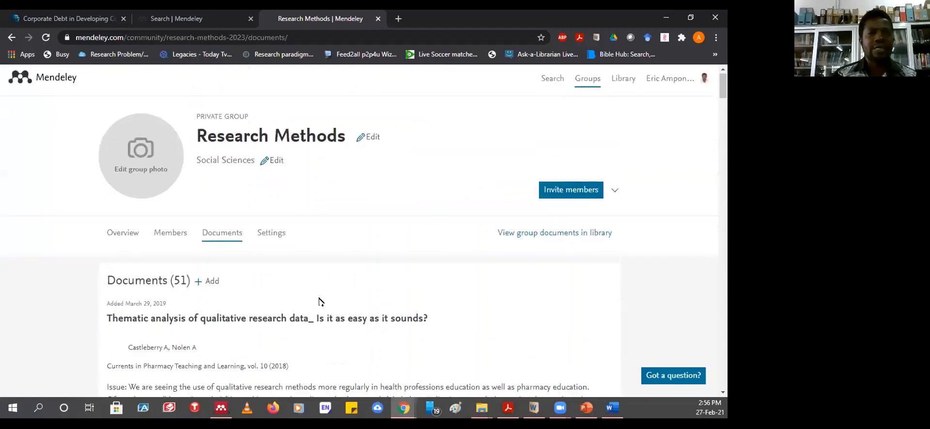
scroll(319, 302, down, 10)
scroll(319, 301, down, 5)
scroll(319, 302, up, 3)
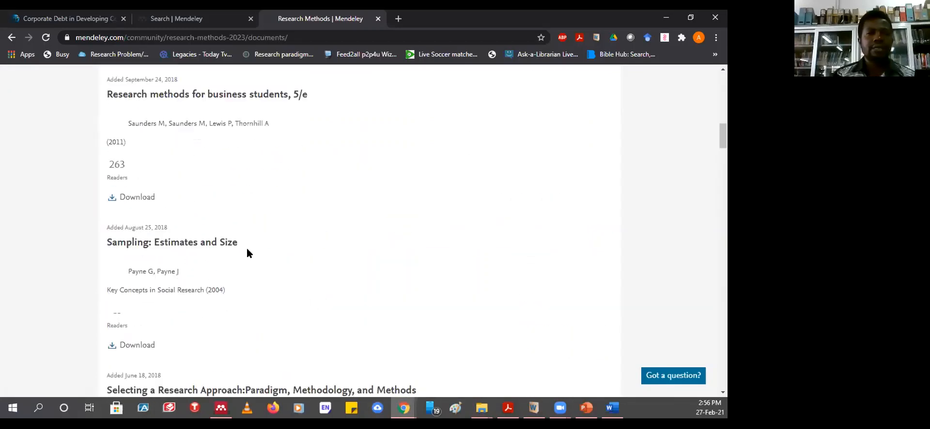
scroll(248, 251, down, 7)
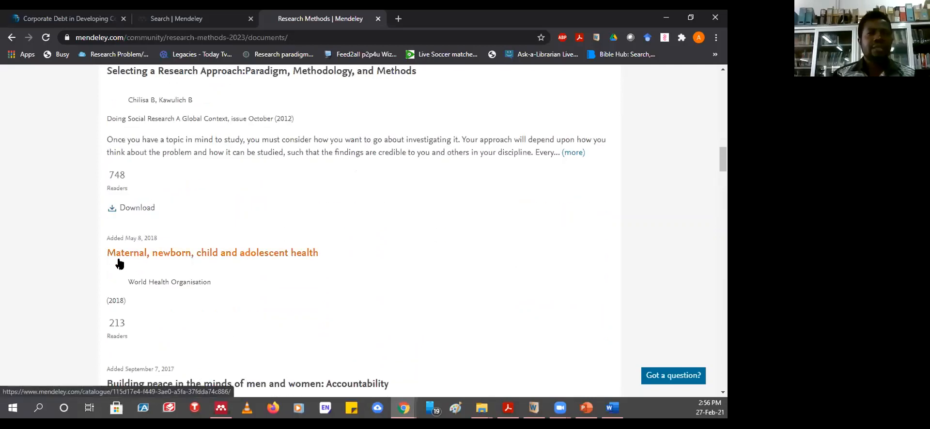
scroll(334, 231, up, 4)
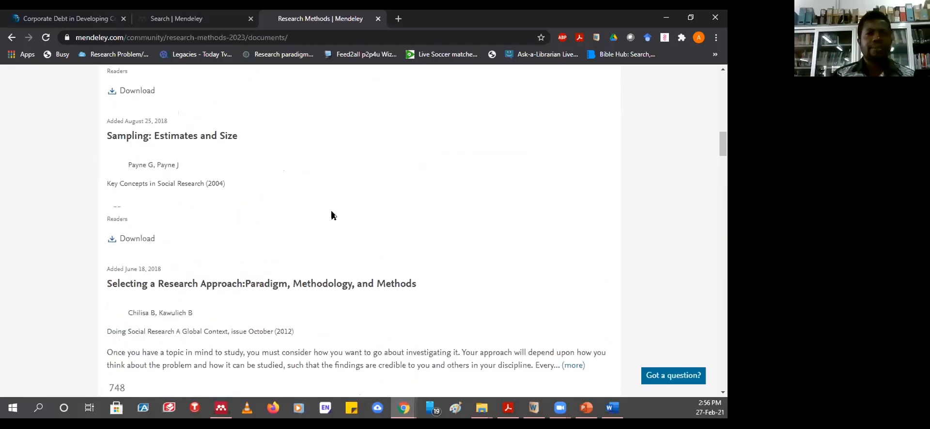
scroll(250, 254, down, 10)
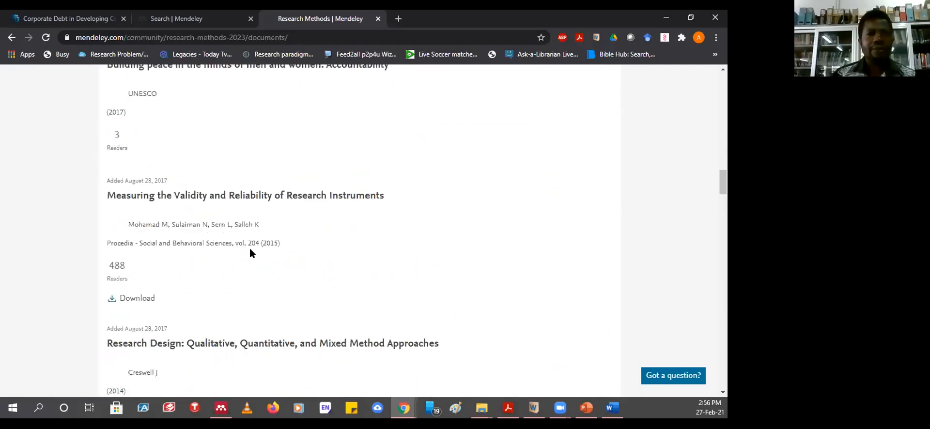
scroll(249, 252, down, 10)
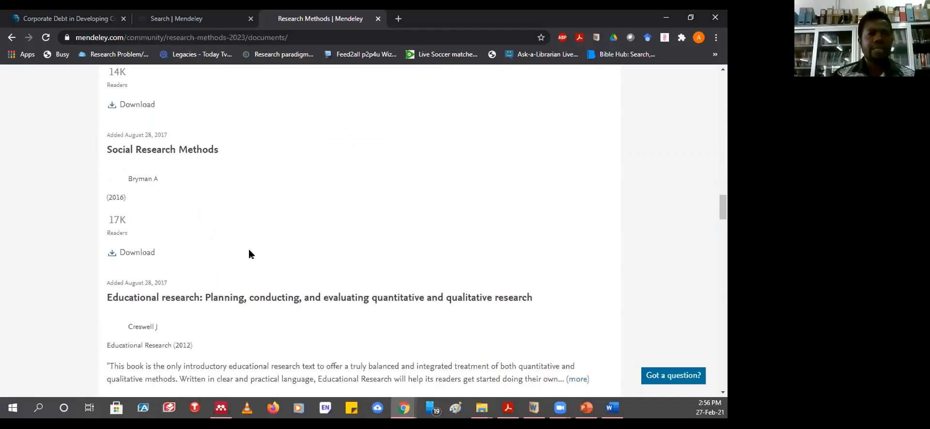
scroll(286, 229, up, 9)
scroll(286, 229, up, 20)
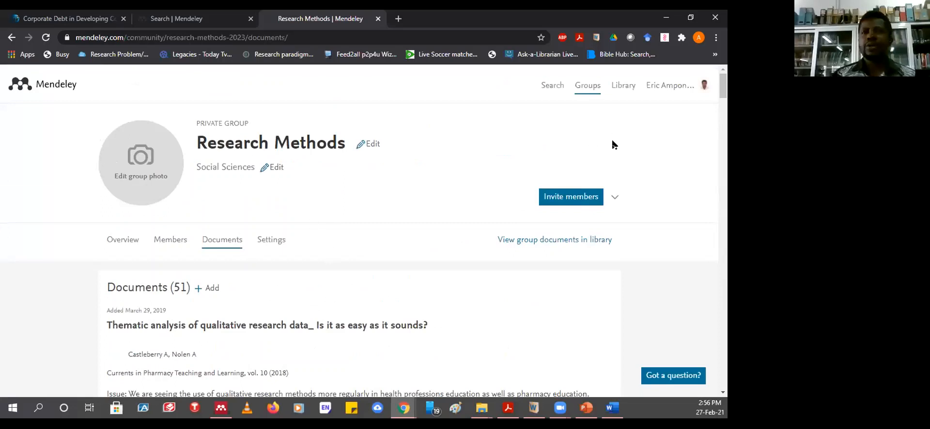
right_click(620, 88)
- Open the personal library in a new tab and widen Mendeley Desktop's search to all documents
click(597, 96)
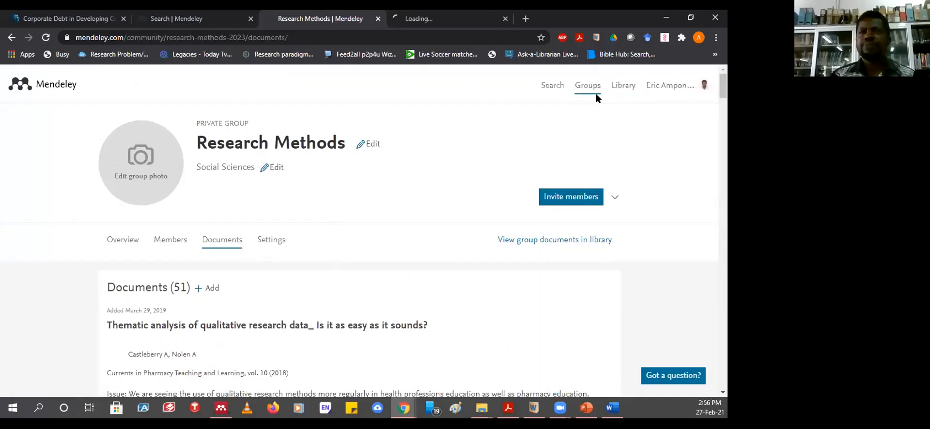
click(419, 19)
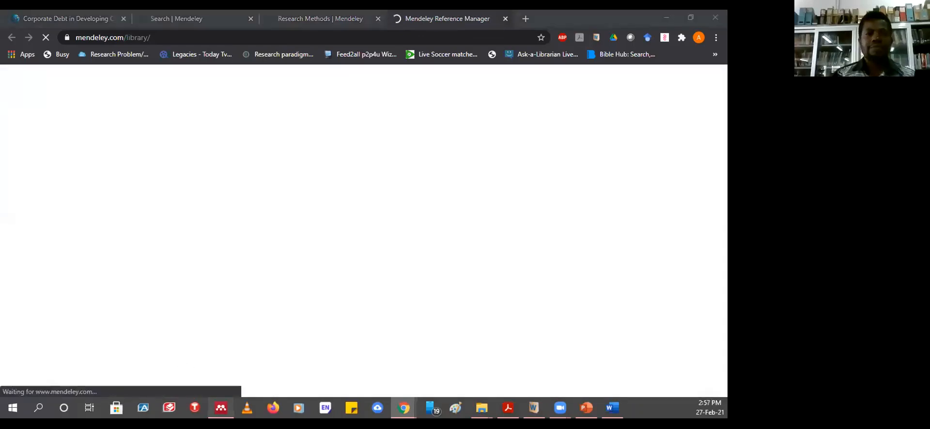
click(221, 408)
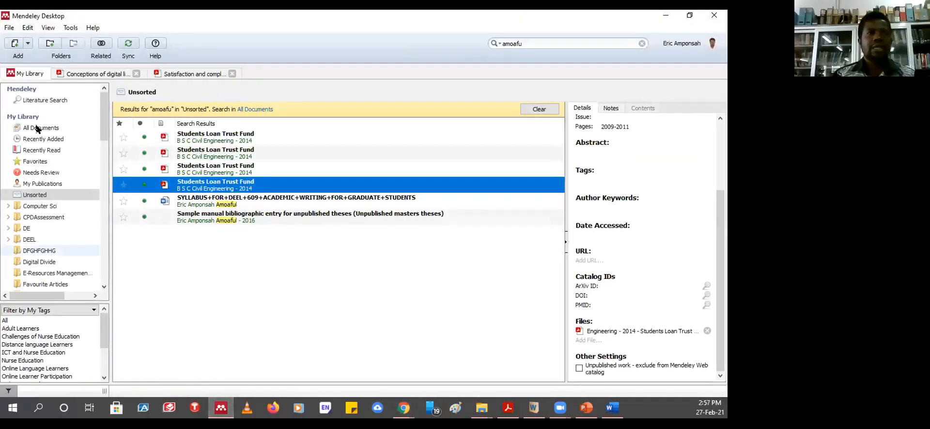
click(37, 128)
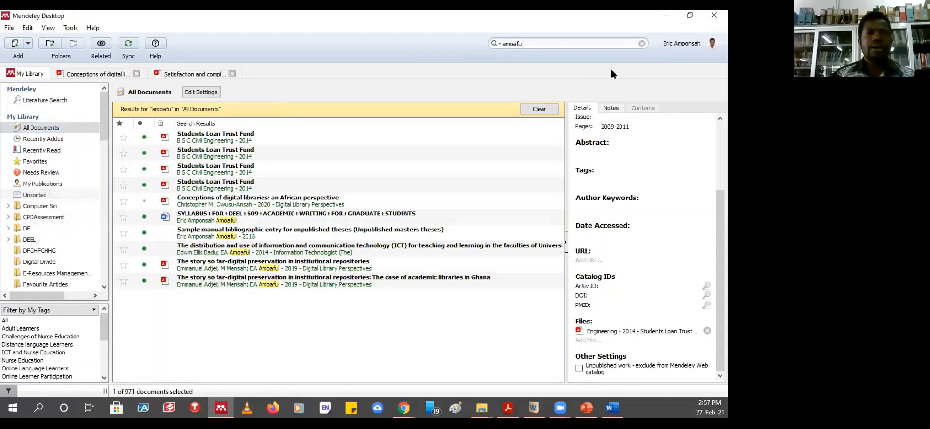
click(666, 15)
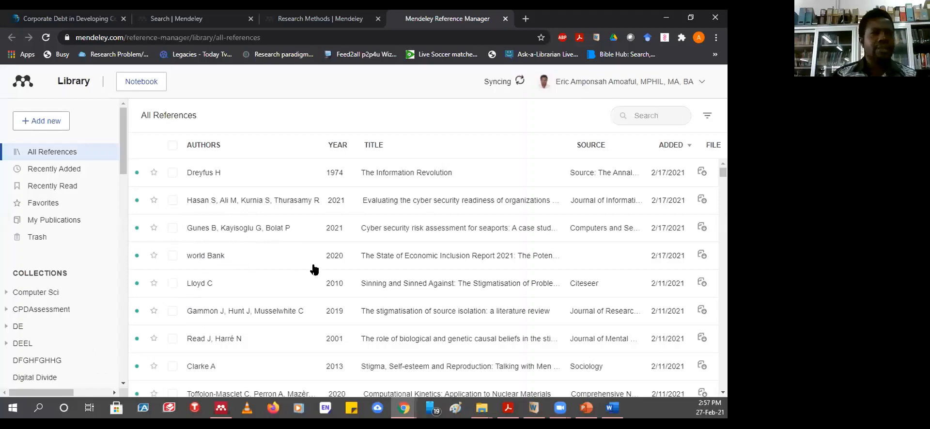
- Show the Recently Added references in the library sidebar
drag(121, 157, 121, 174)
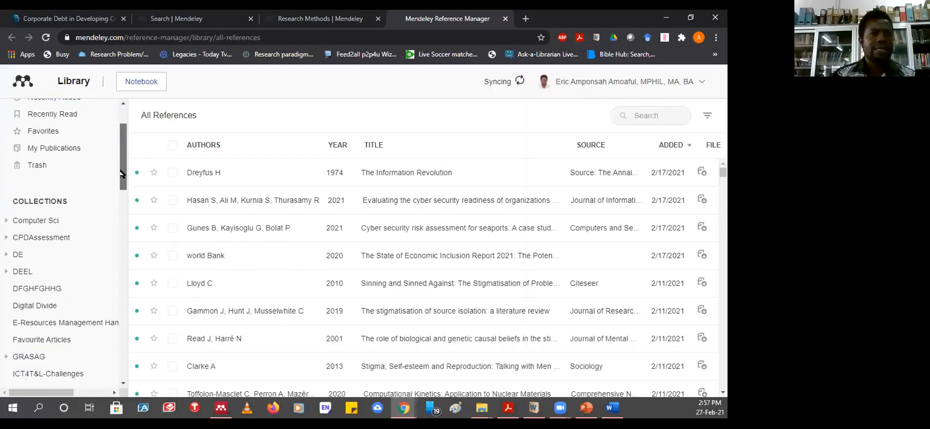
drag(122, 137, 122, 171)
click(62, 171)
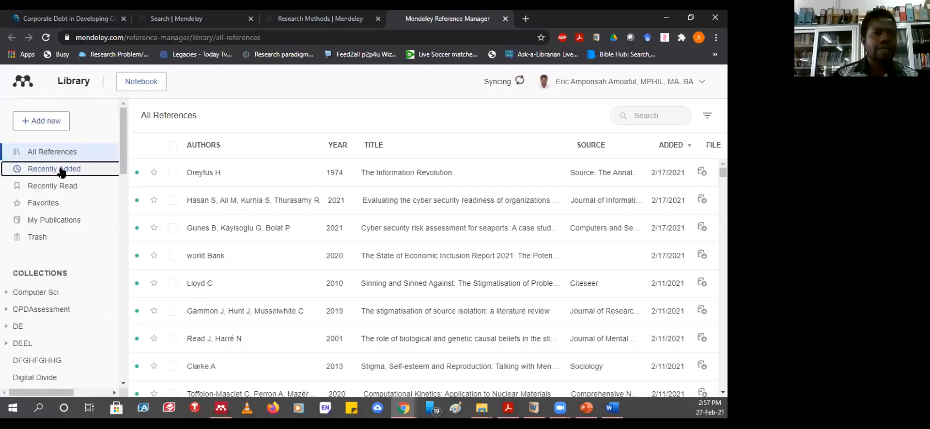
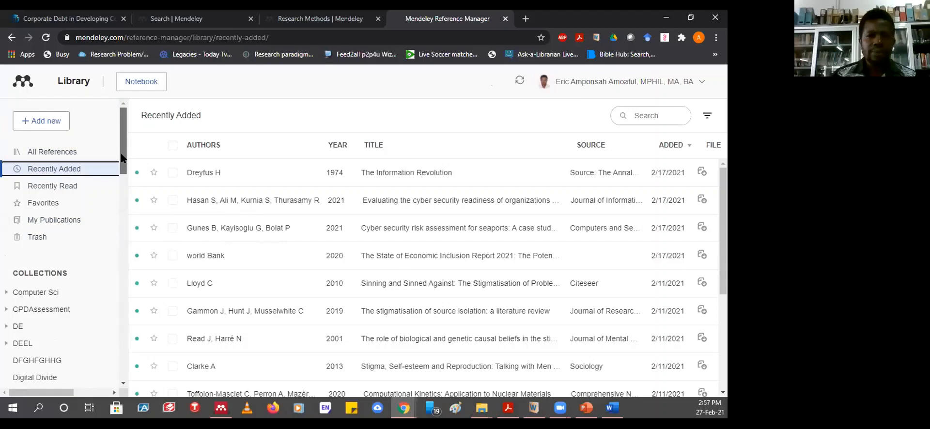
- Look over the Recently Read references, then return to Recently Added
drag(122, 158, 123, 178)
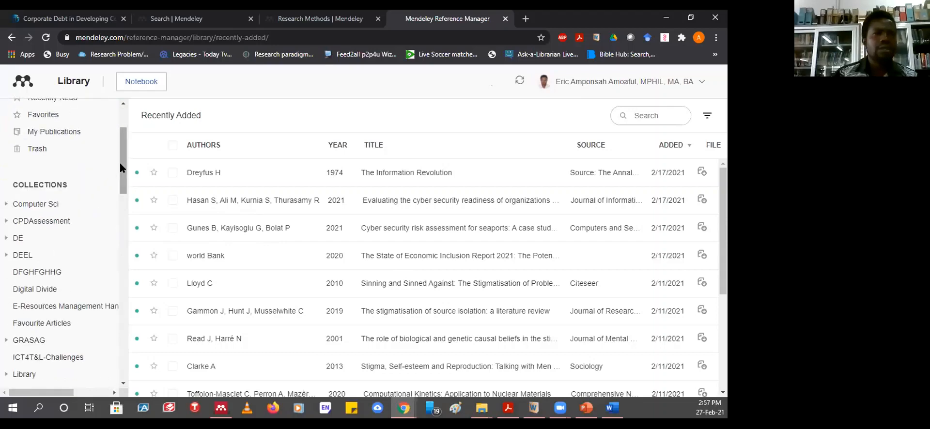
drag(121, 161, 123, 134)
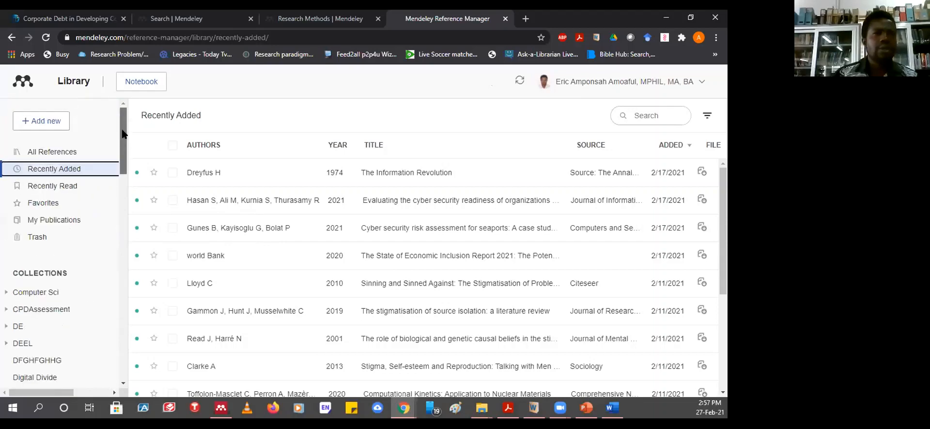
click(58, 189)
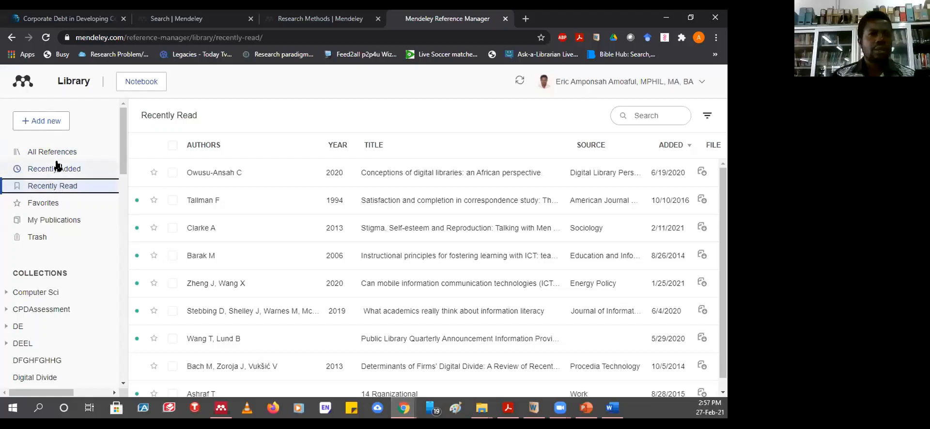
click(57, 167)
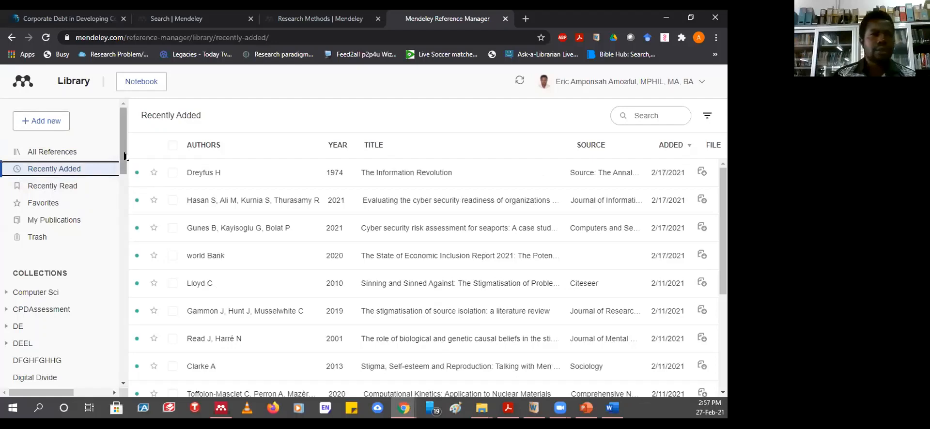
- Open the empty Zhenjiang collection and expand it to reveal the DCO 325 subcollection
drag(123, 160, 117, 214)
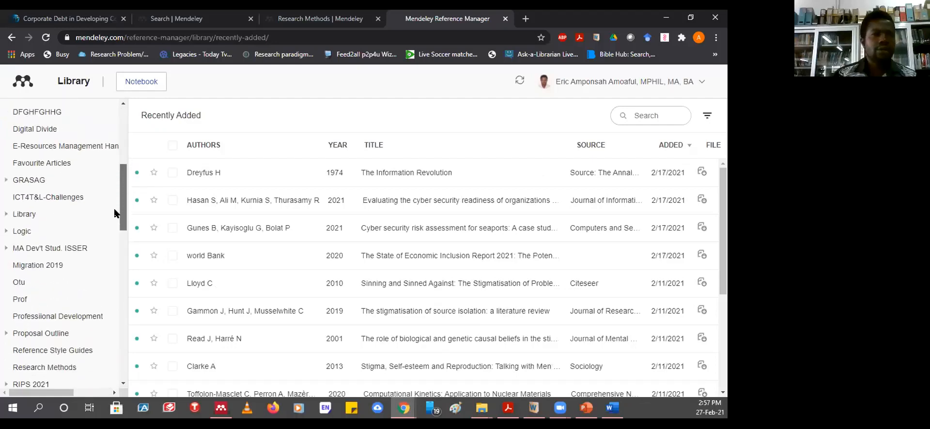
scroll(113, 222, down, 3)
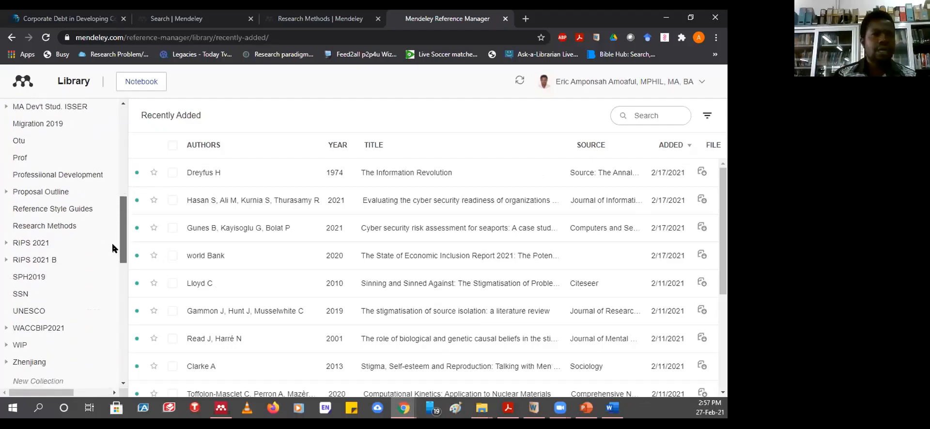
scroll(114, 252, down, 2)
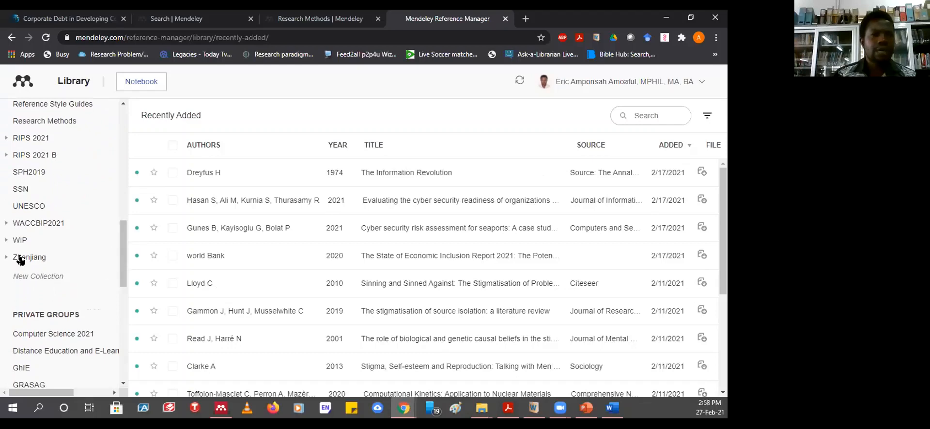
click(20, 259)
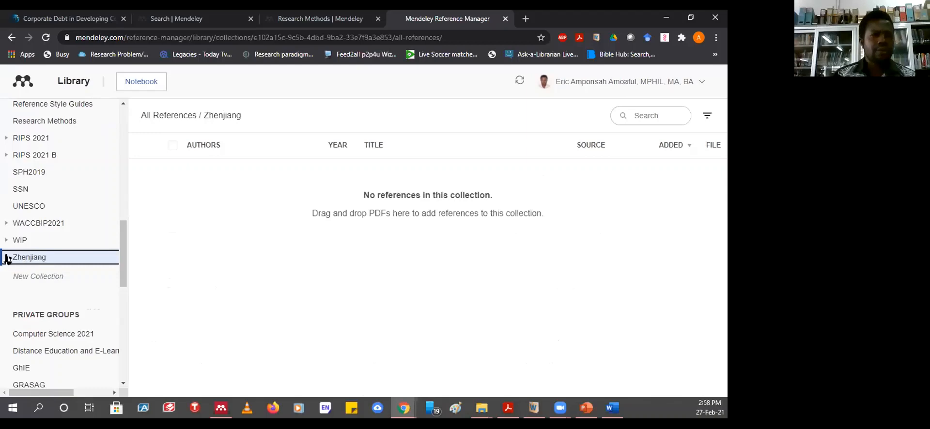
click(7, 258)
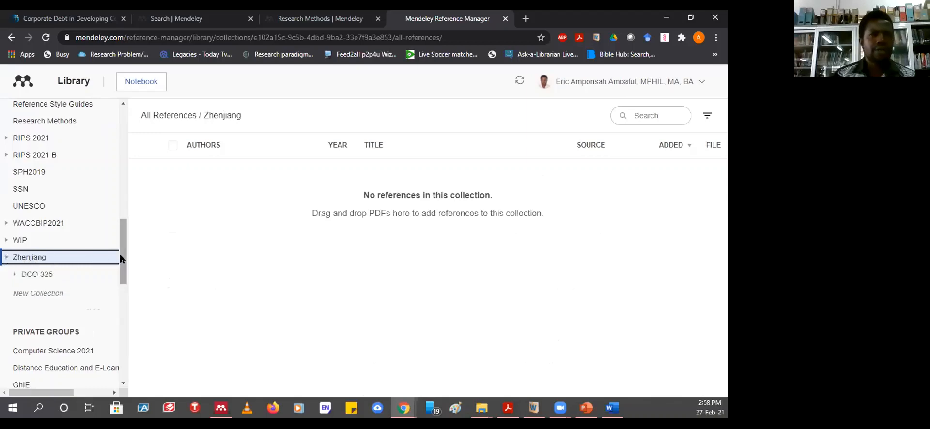
scroll(122, 273, down, 3)
scroll(122, 261, up, 5)
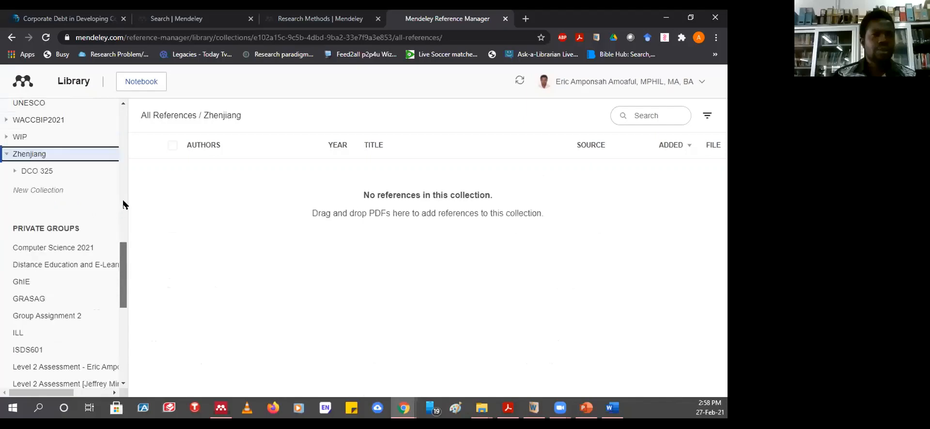
scroll(120, 216, up, 3)
scroll(121, 180, up, 3)
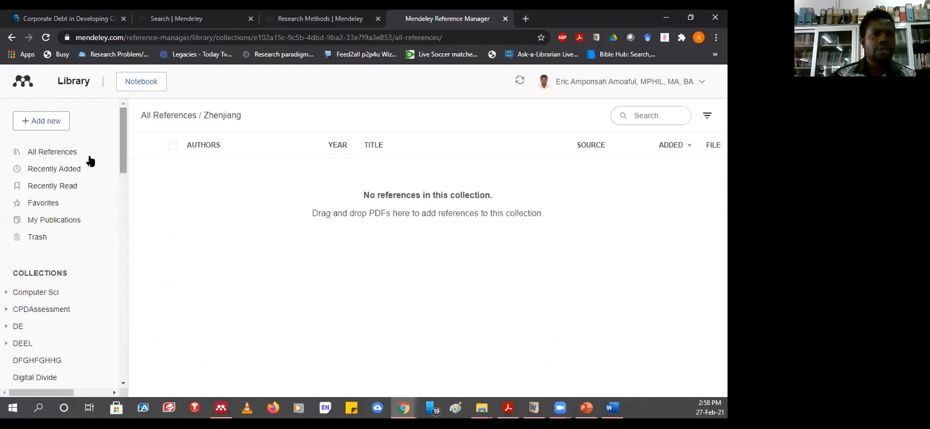
- Visit the DCO 325 subcollection and Zhenjiang, then sync the library with the server
click(42, 155)
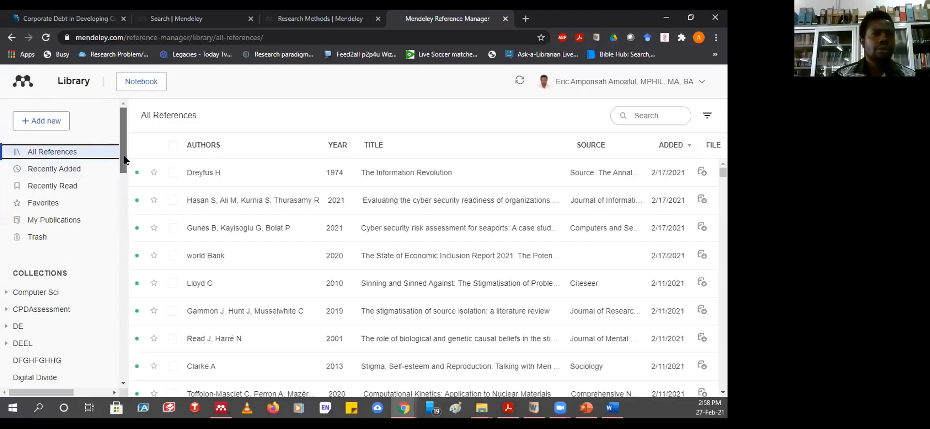
drag(124, 157, 116, 277)
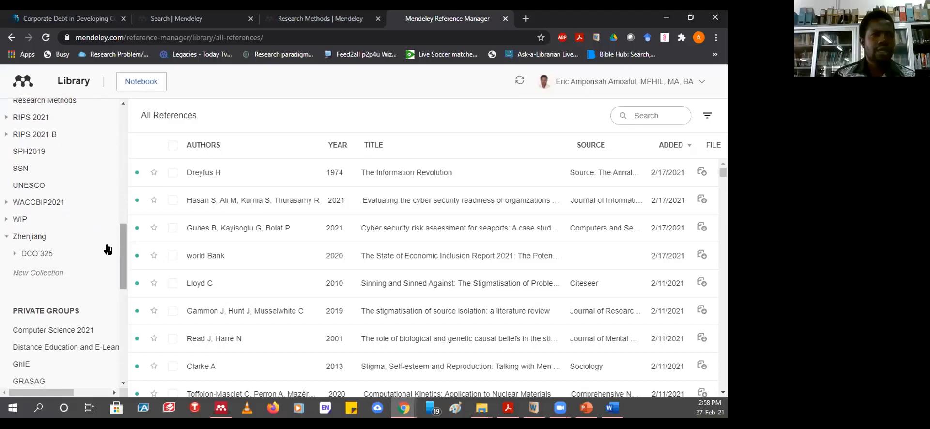
click(38, 254)
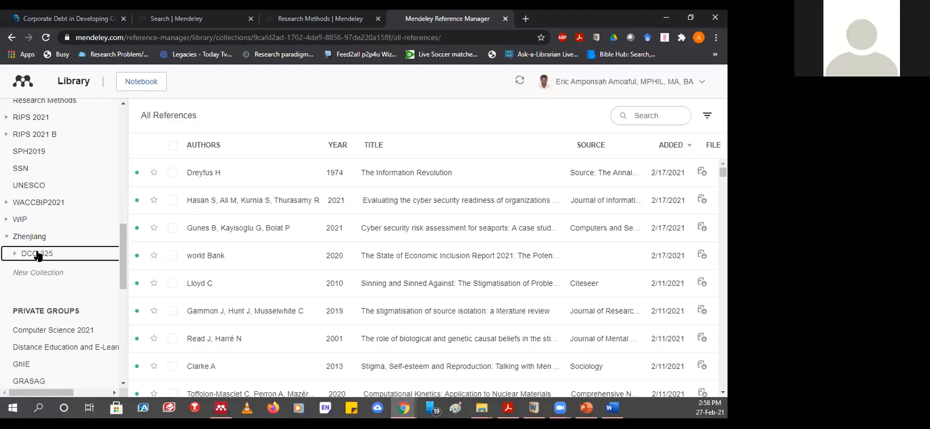
click(31, 238)
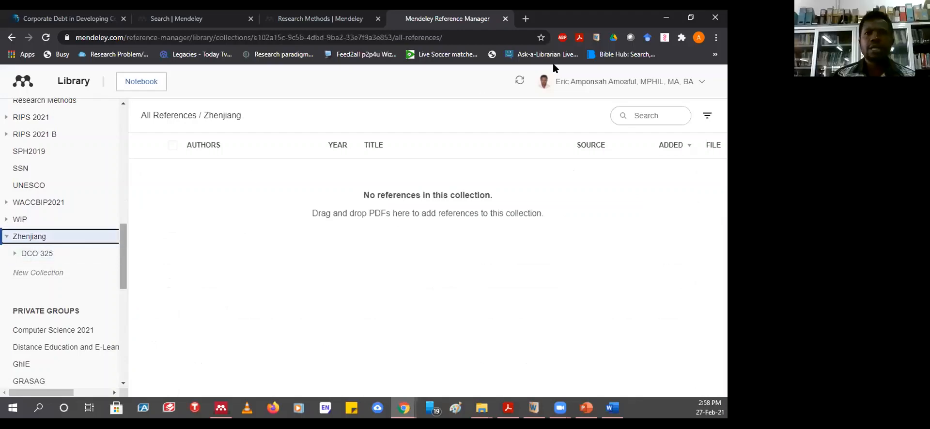
click(519, 83)
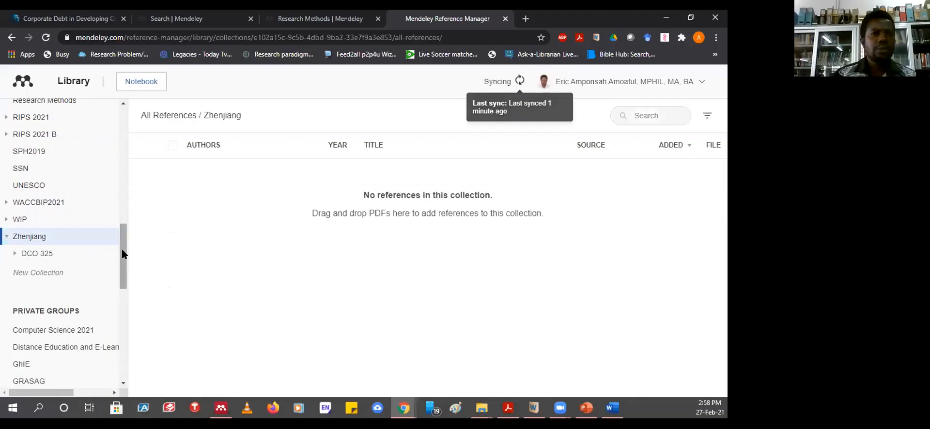
- Check Recently Read and Recently Added, then return to All References
drag(121, 254, 118, 367)
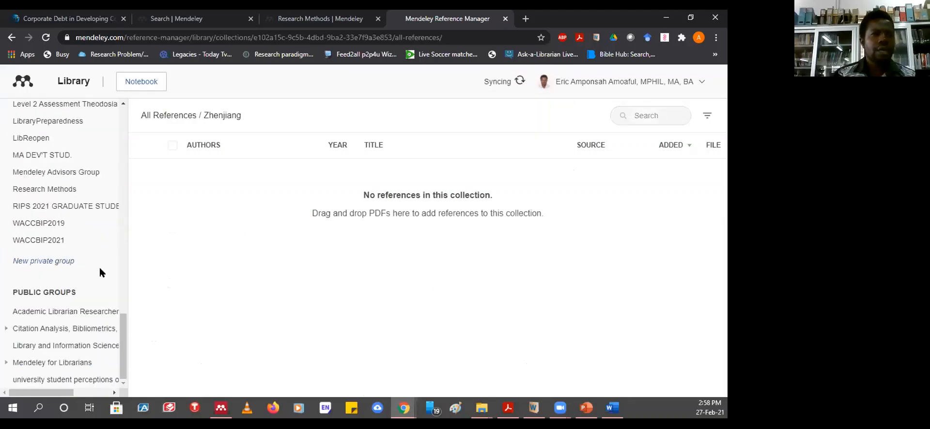
drag(123, 358, 123, 167)
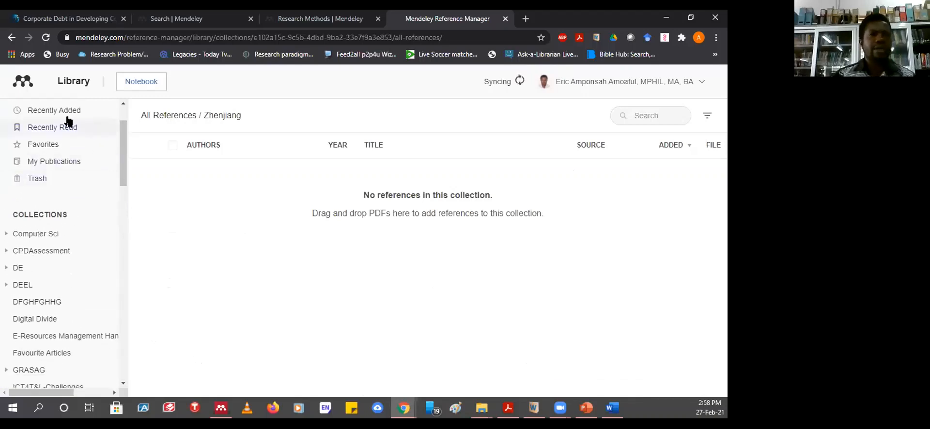
click(52, 127)
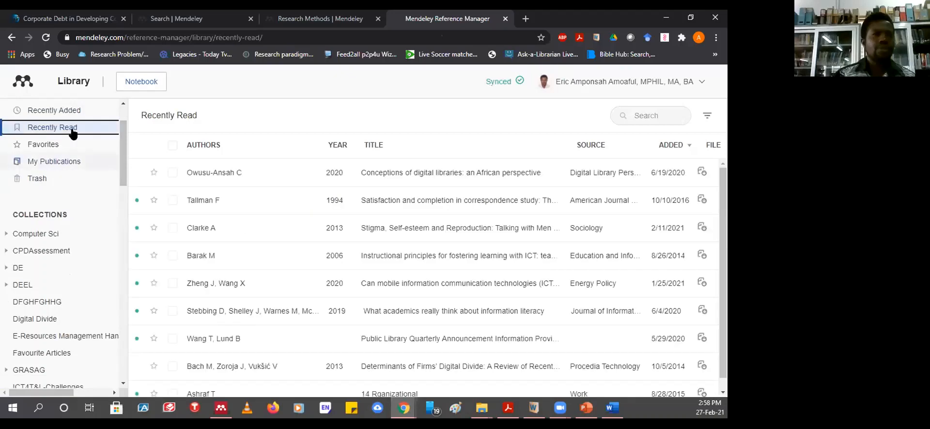
click(54, 111)
scroll(123, 156, up, 2)
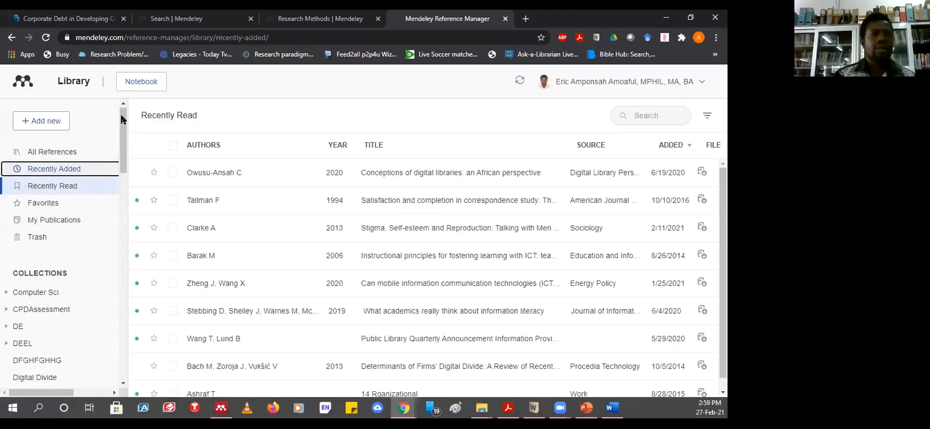
click(47, 152)
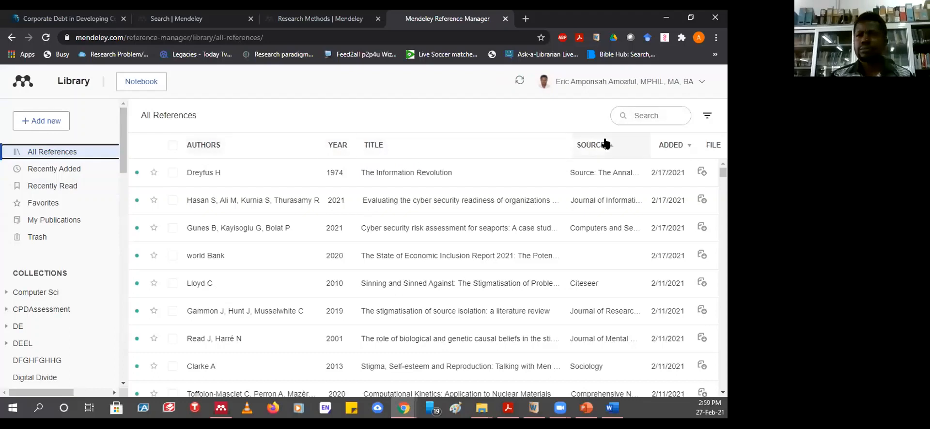
- Sort All References by date added, oldest first, and skim the list
click(673, 149)
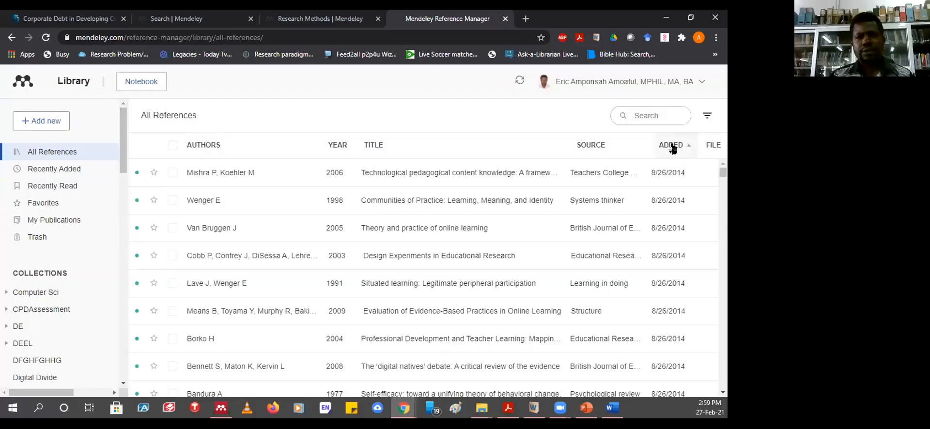
scroll(428, 252, down, 10)
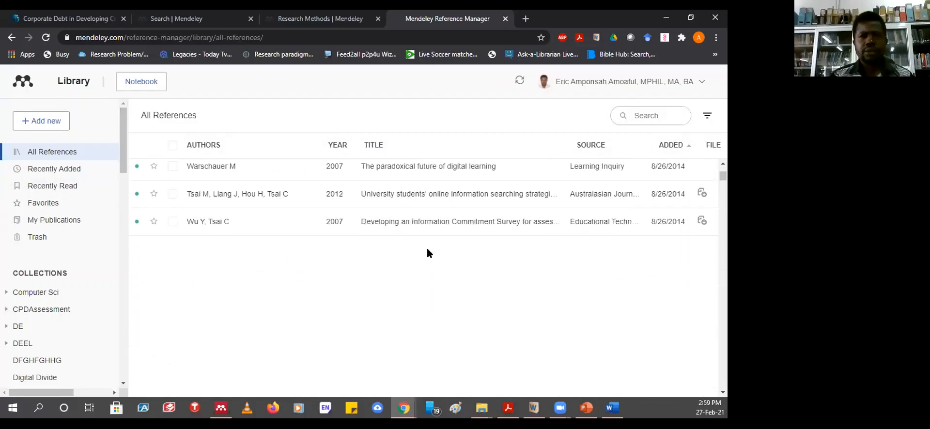
scroll(428, 253, down, 5)
scroll(429, 252, up, 12)
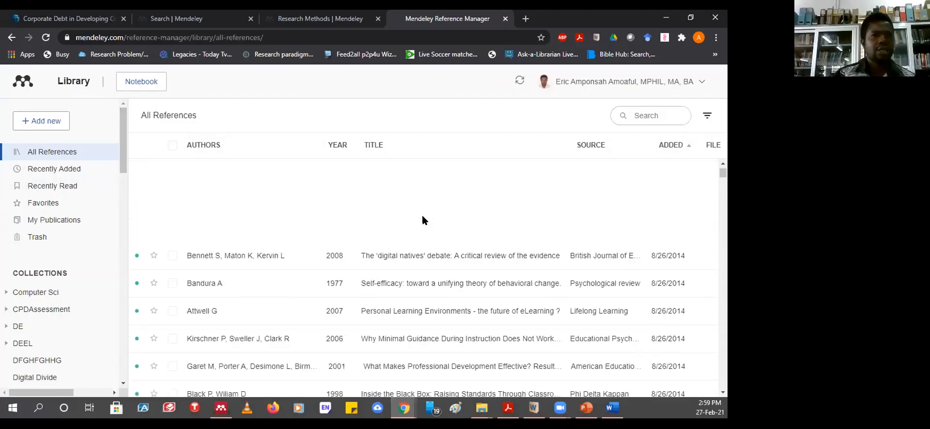
scroll(424, 213, up, 2)
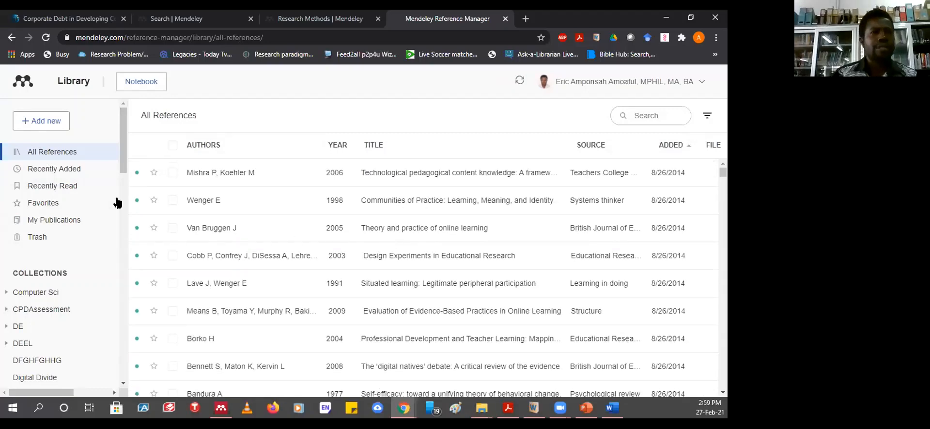
- Scroll back to the top of the list and place the cursor in the Search box
drag(121, 165, 117, 268)
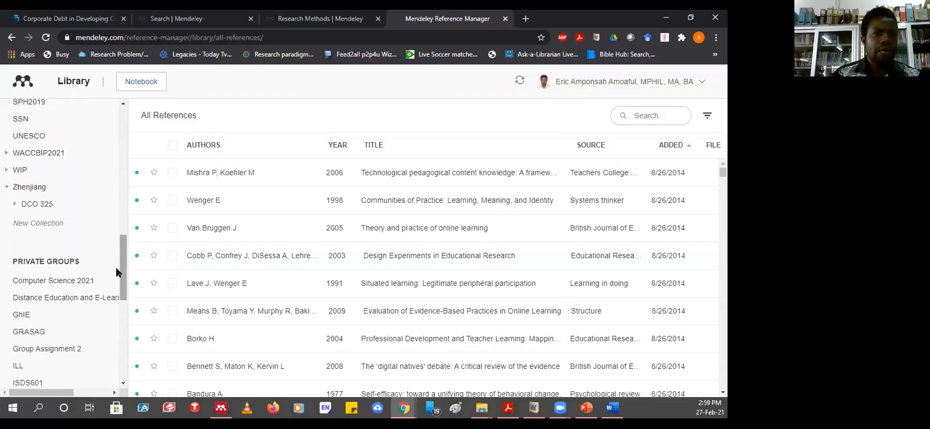
drag(123, 281, 124, 300)
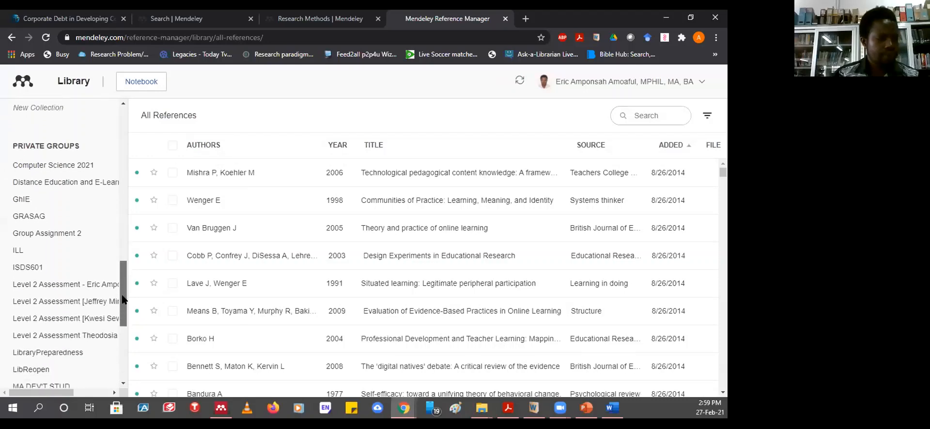
drag(123, 303, 116, 260)
scroll(120, 346, down, 1)
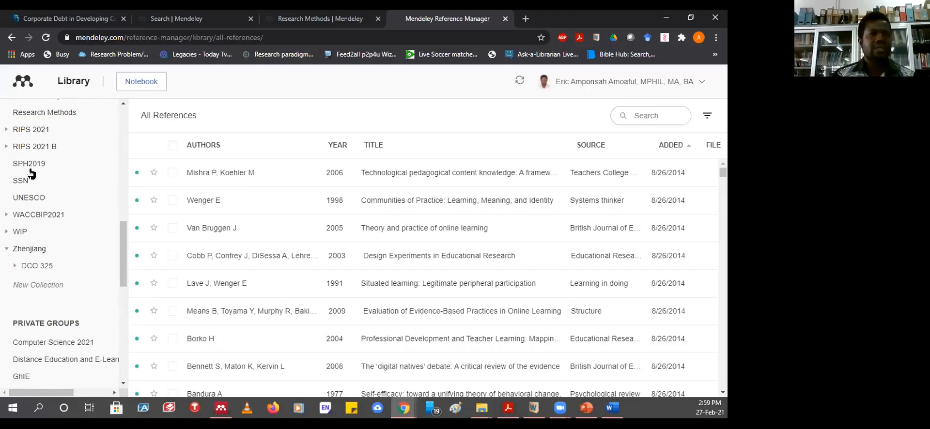
scroll(320, 243, down, 10)
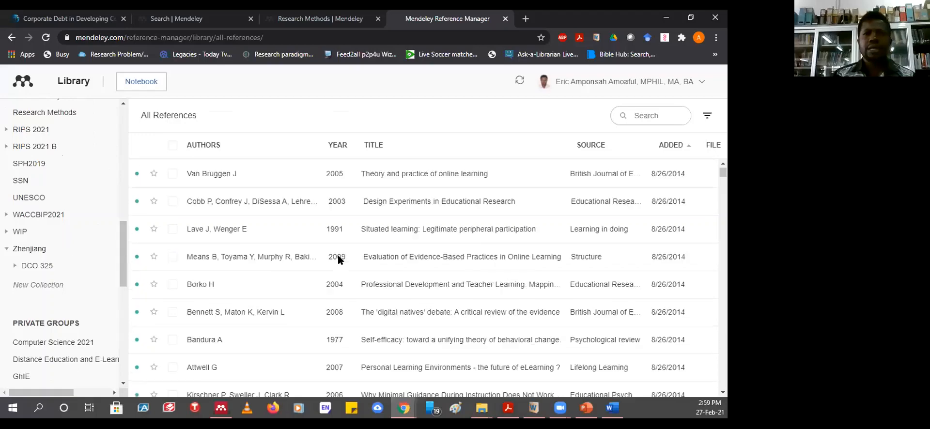
scroll(340, 252, up, 10)
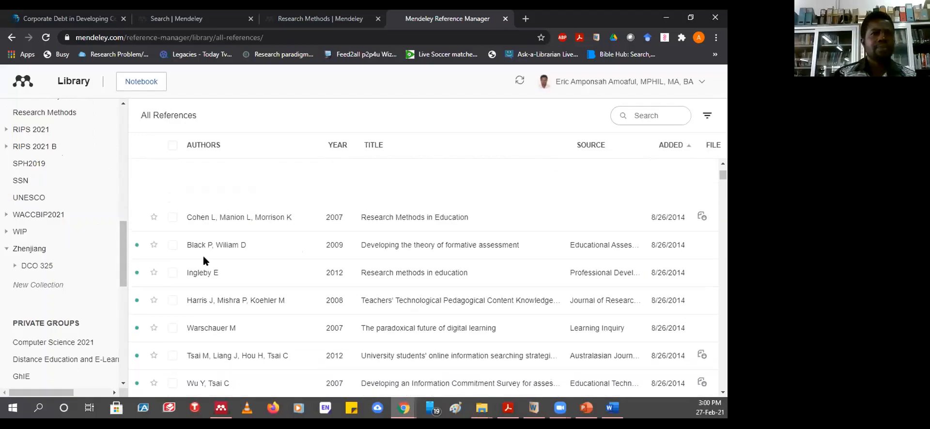
scroll(434, 271, up, 3)
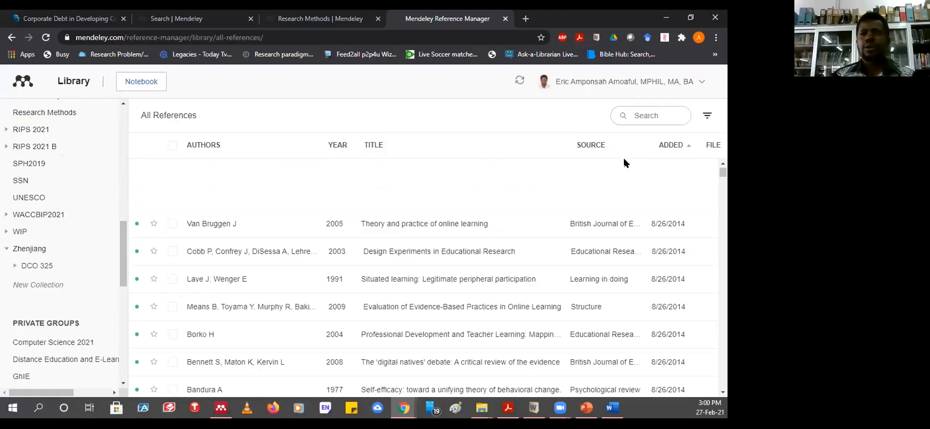
click(648, 116)
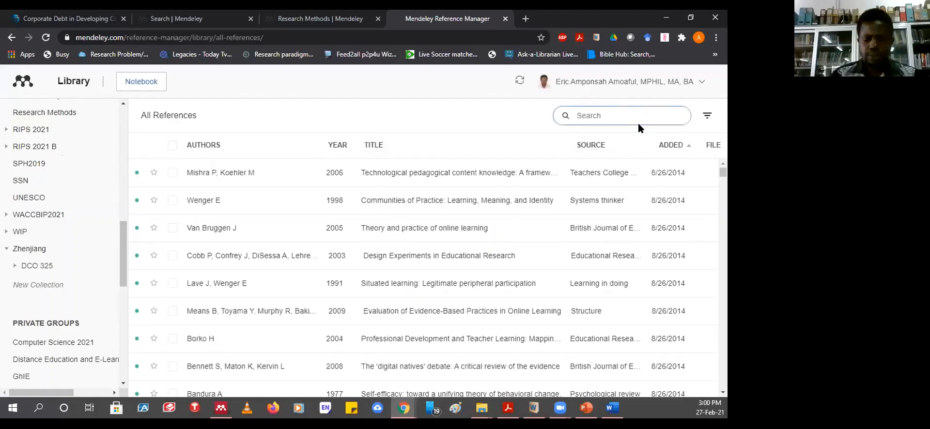
- Search for 'world Bank' and view matches in Recently Added, then Recently Read
text(wor)
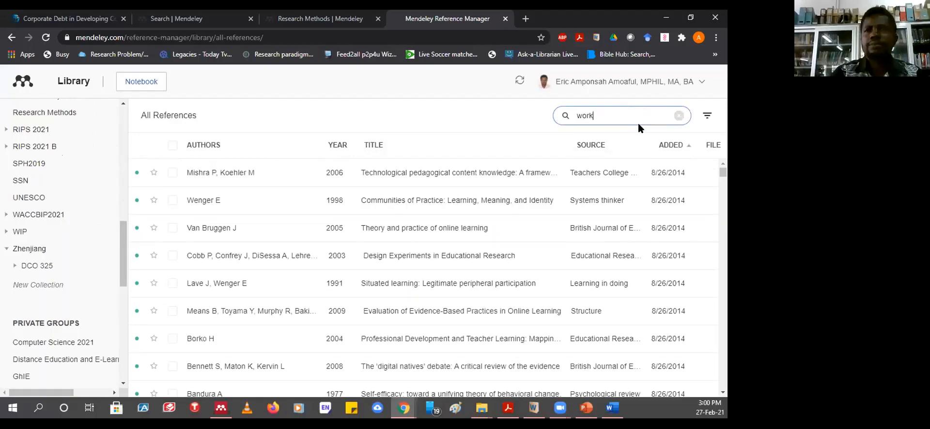
text(ld Ba;nk)
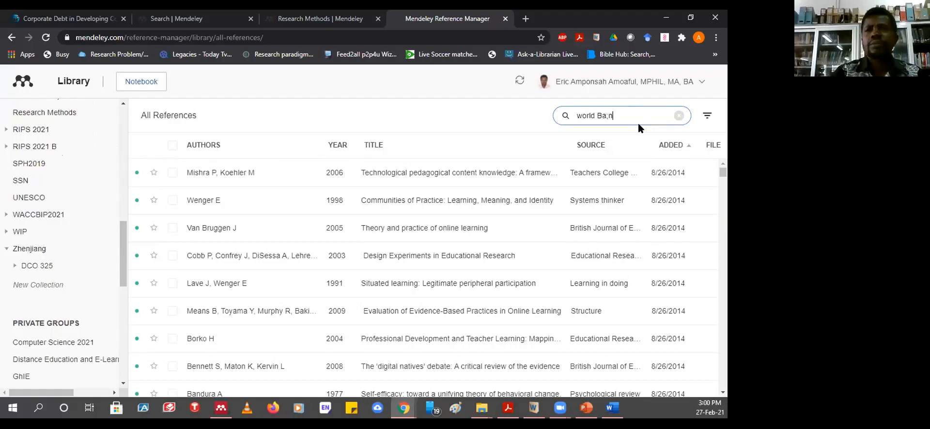
key(BackSpace)
key(BackSpace)
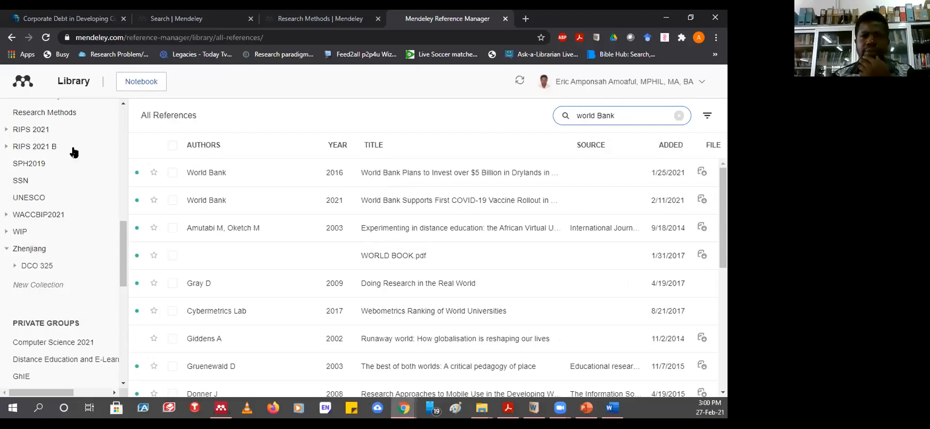
drag(122, 254, 122, 140)
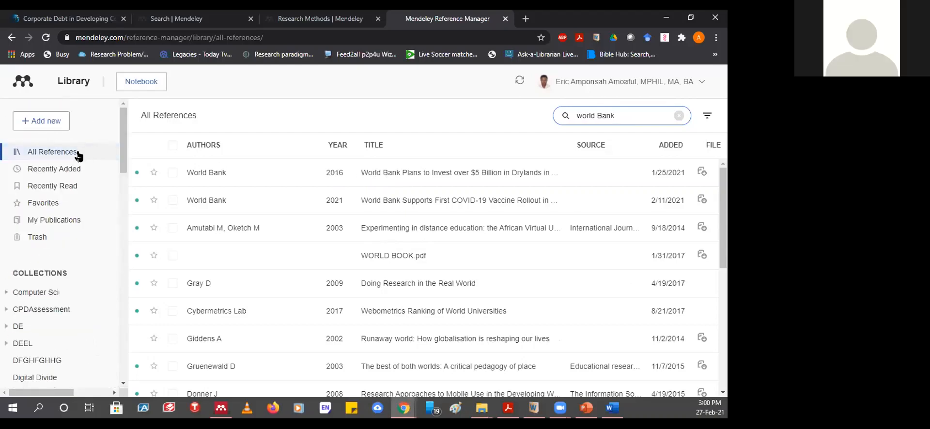
click(65, 170)
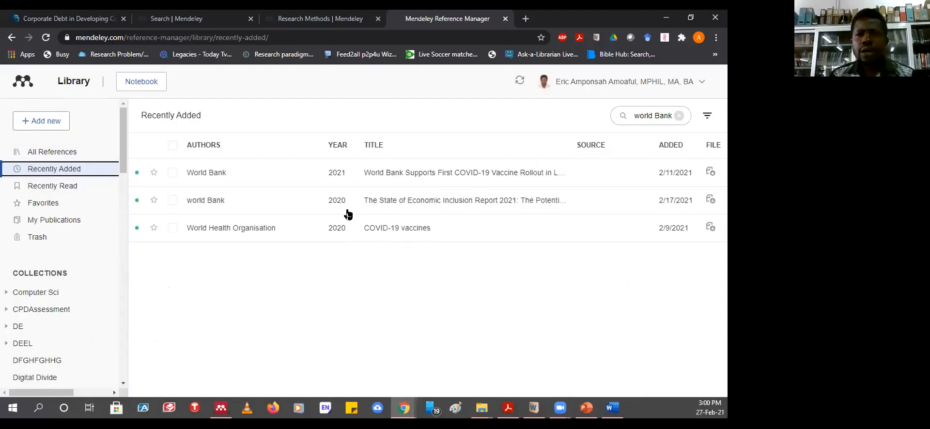
click(52, 187)
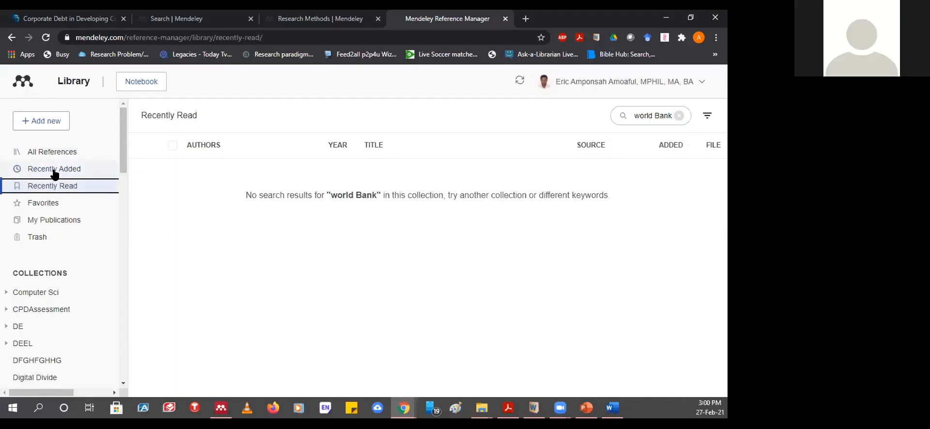
drag(123, 155, 122, 260)
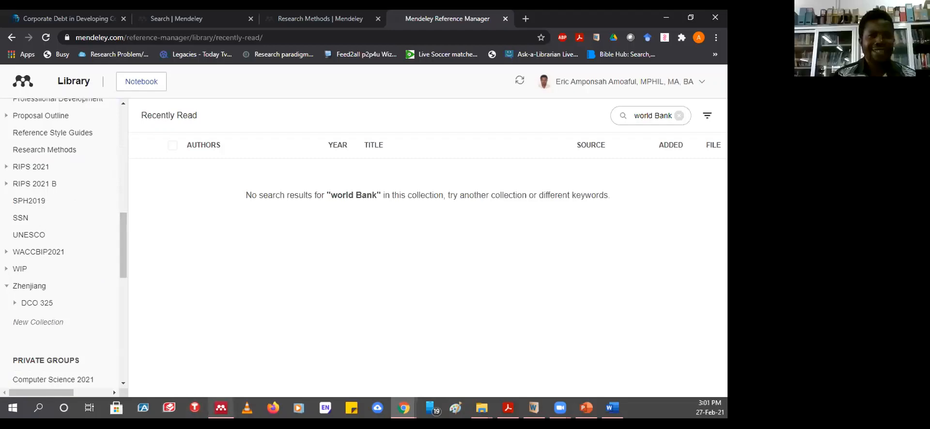
- Bring up Mendeley Desktop, sync its library with the online account, and minimize it
mouse_move(221, 408)
click(221, 364)
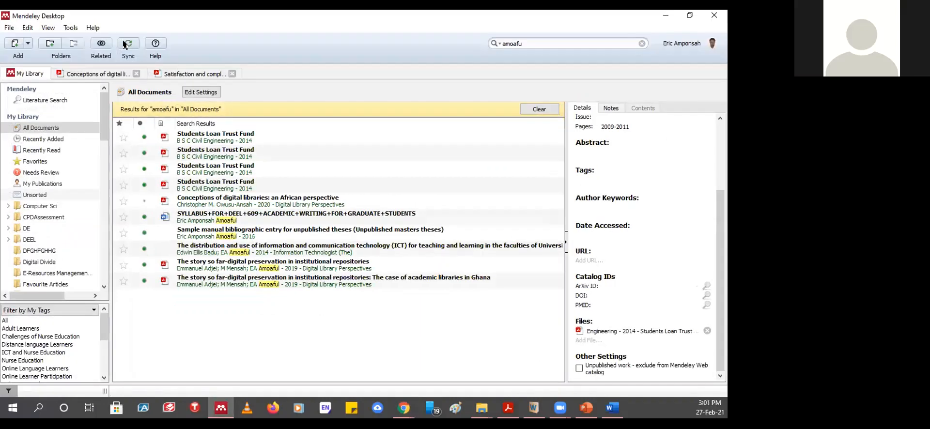
click(125, 44)
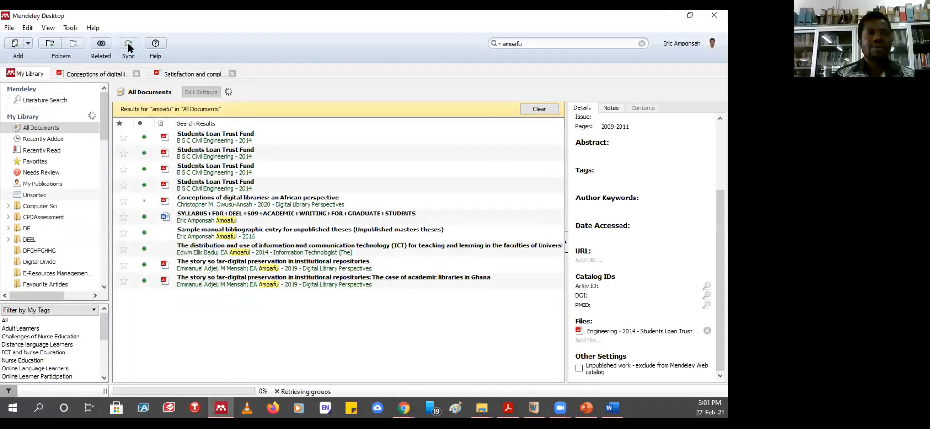
click(650, 19)
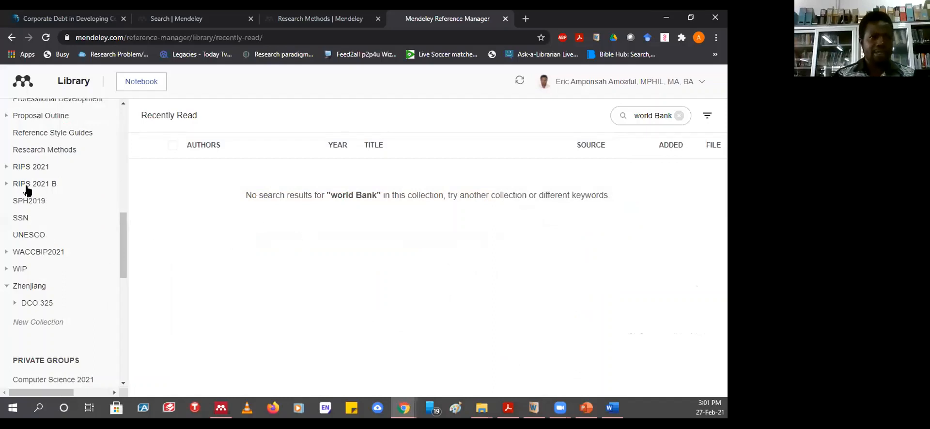
- Open the DEEL collection's five references and expand it to show DEEL 601–614
drag(122, 261, 121, 150)
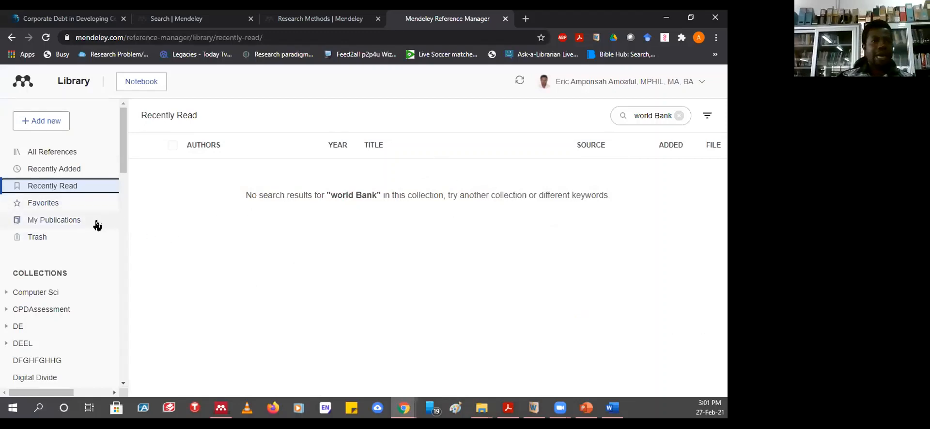
scroll(67, 288, down, 2)
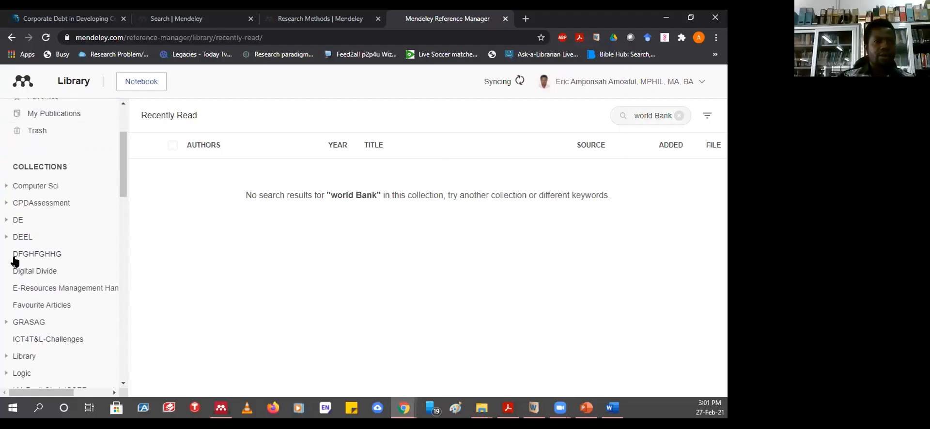
click(17, 240)
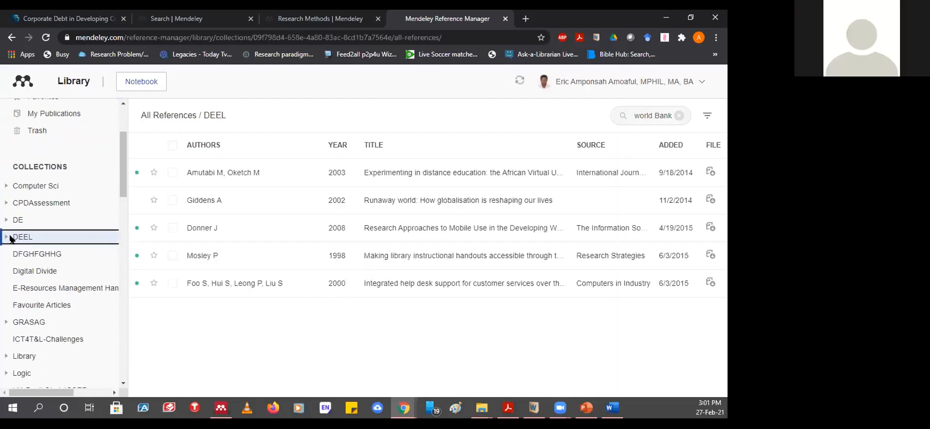
click(6, 238)
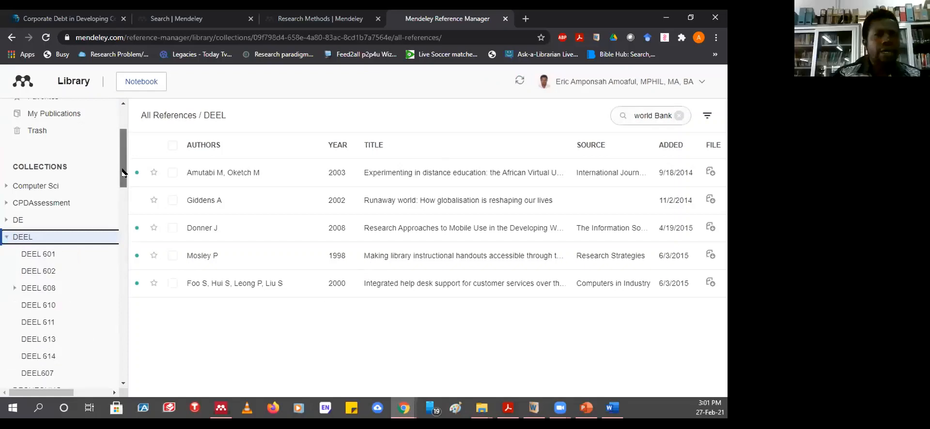
- Add a new top-level collection, entering and confirming a personal name for it
drag(123, 178, 123, 222)
drag(123, 226, 124, 284)
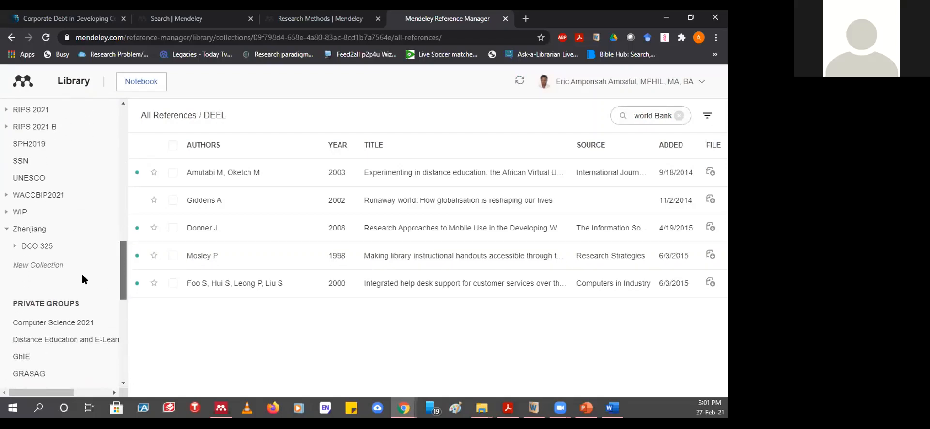
click(43, 265)
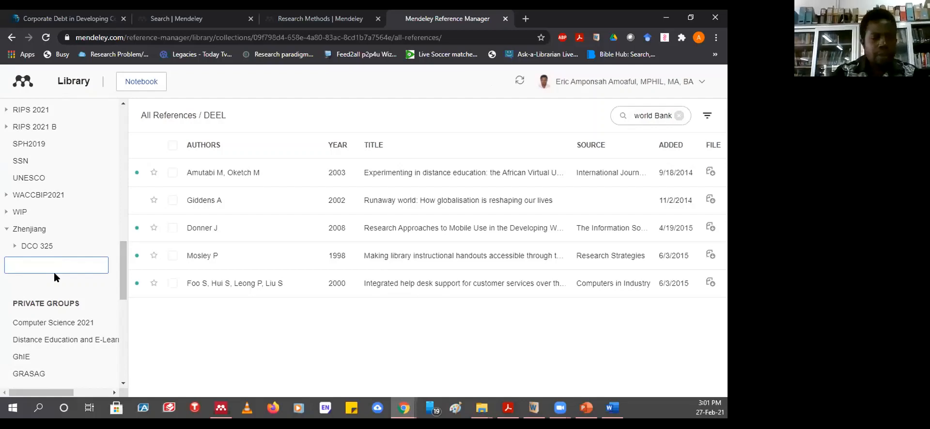
text(Kwaku)
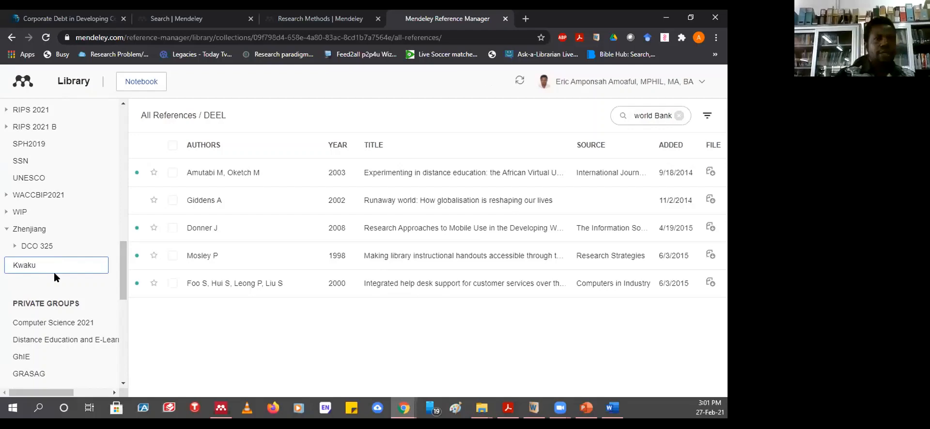
key(Return)
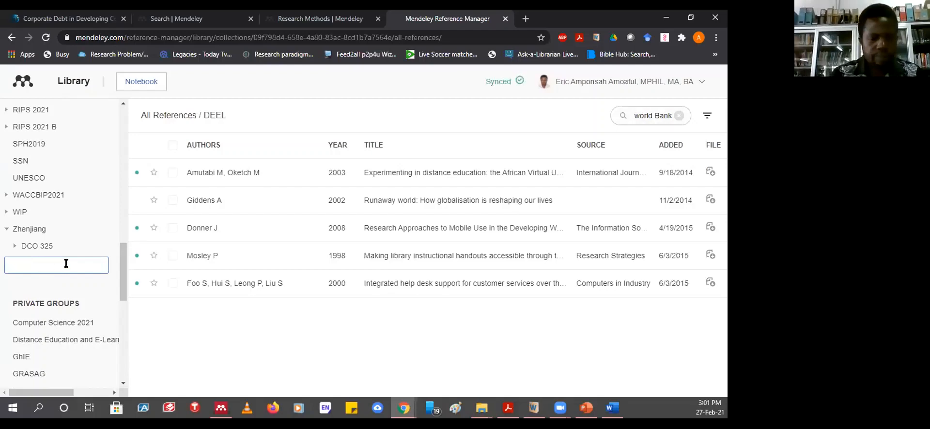
text(K)
key(BackSpace)
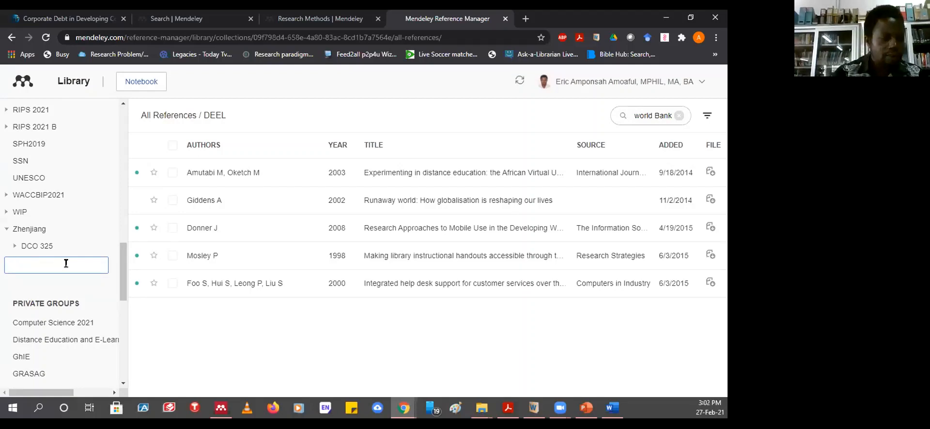
text(Kwaku)
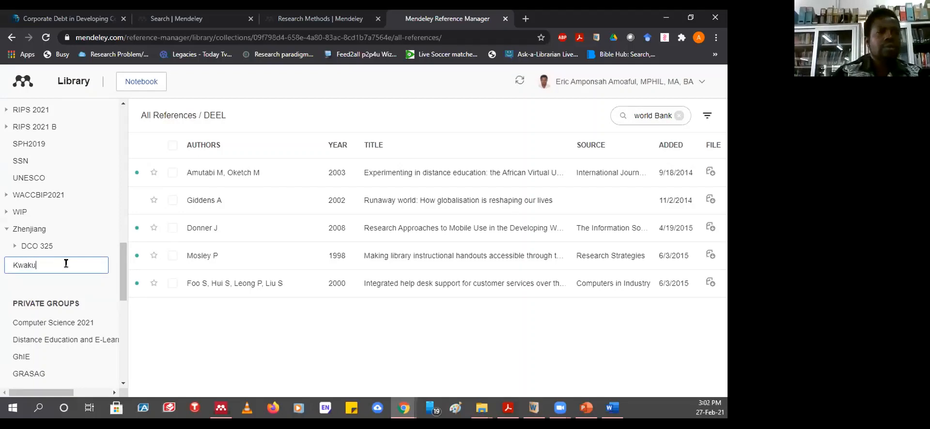
drag(167, 295, 176, 298)
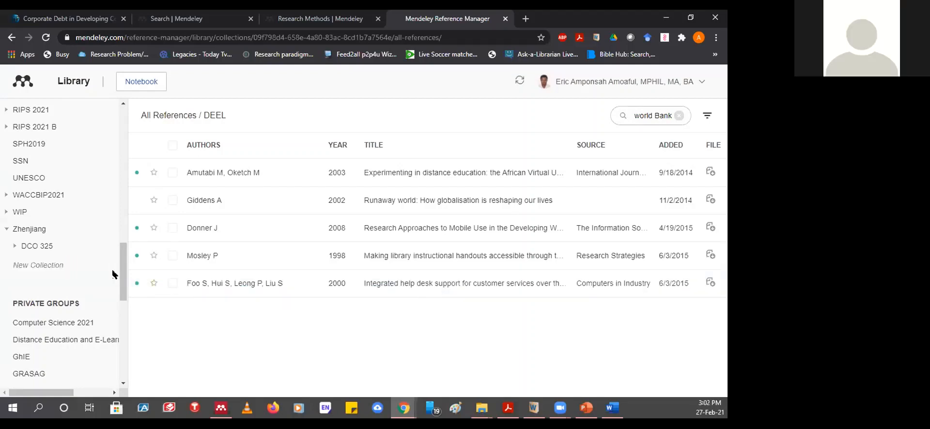
drag(124, 279, 137, 222)
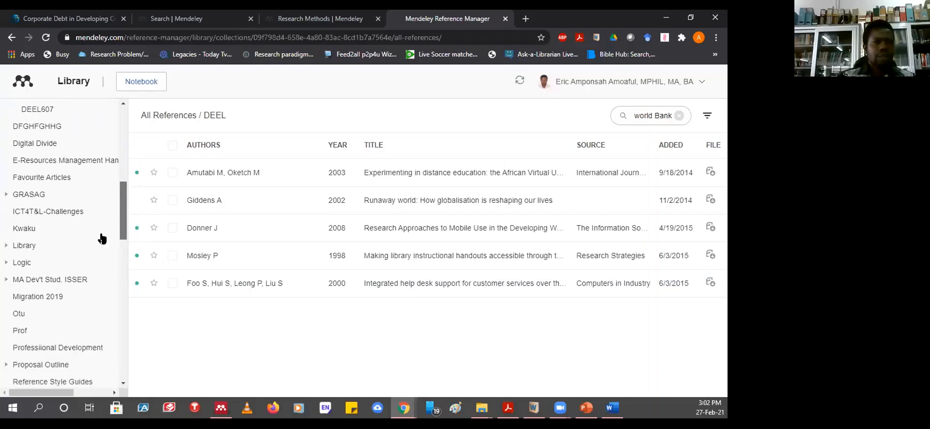
- Open the new empty collection and bring up its Add new menu
click(26, 234)
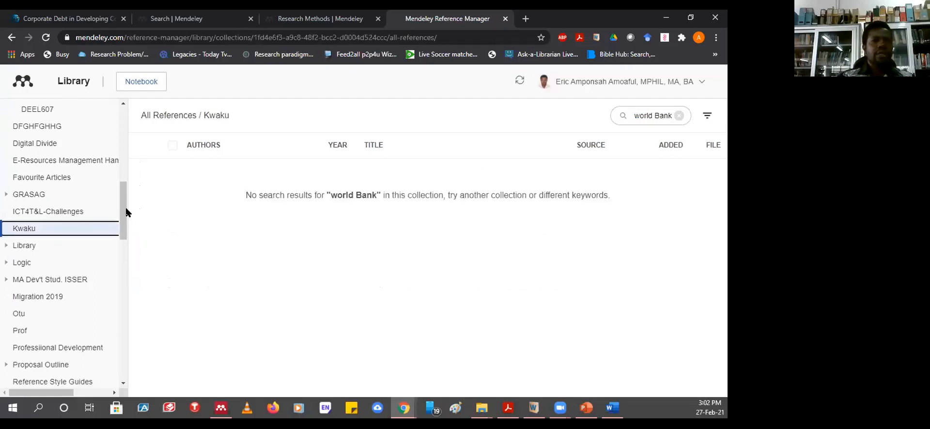
drag(125, 208, 124, 274)
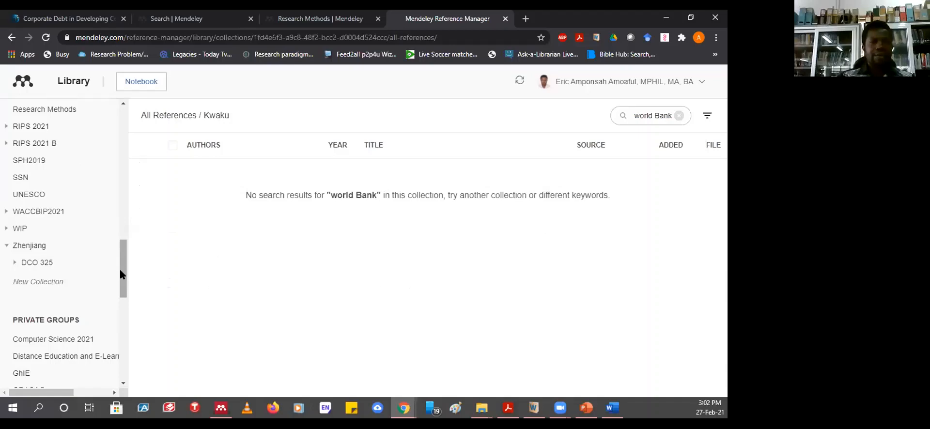
click(46, 282)
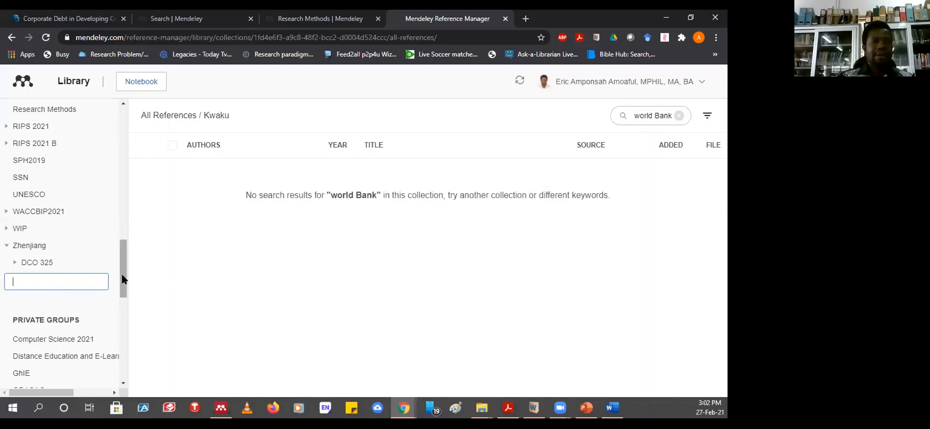
drag(121, 280, 129, 127)
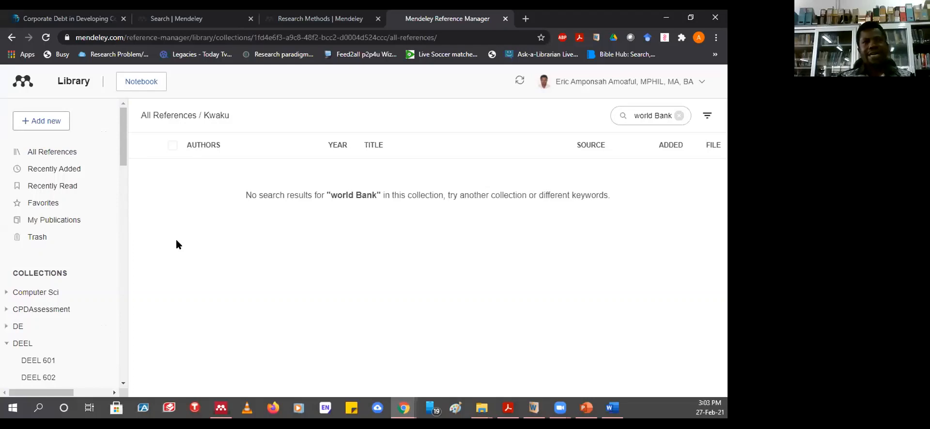
click(41, 122)
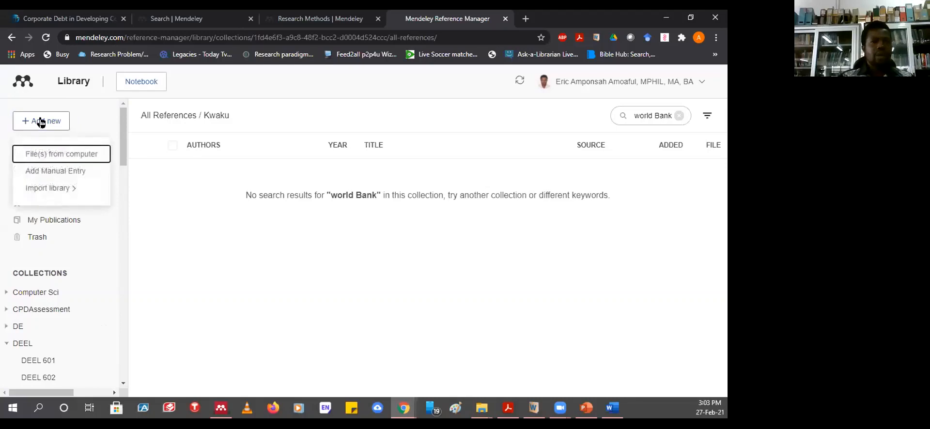
- Select the Economic Inclusion Report and two World Bank Desktop PDFs, then cancel the upload
click(42, 189)
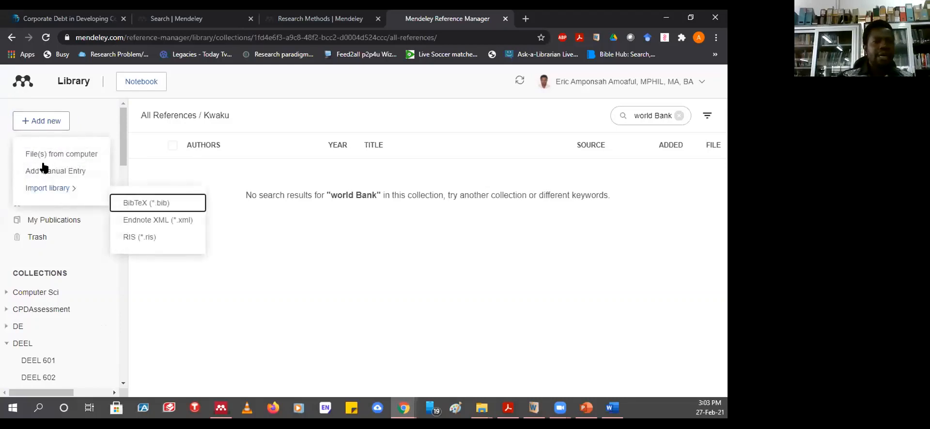
click(68, 156)
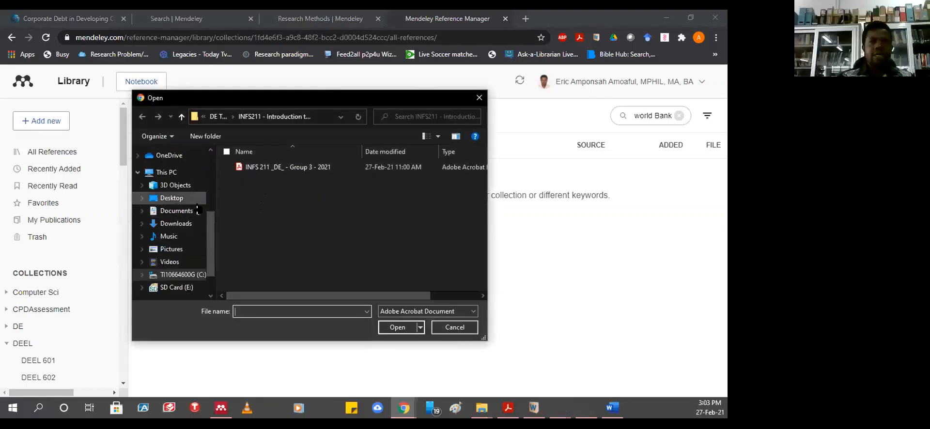
click(170, 198)
click(260, 223)
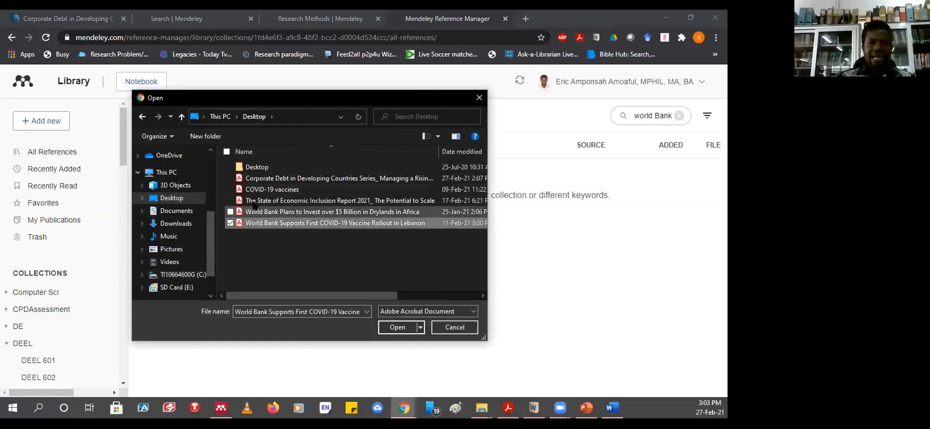
click(256, 201)
click(231, 212)
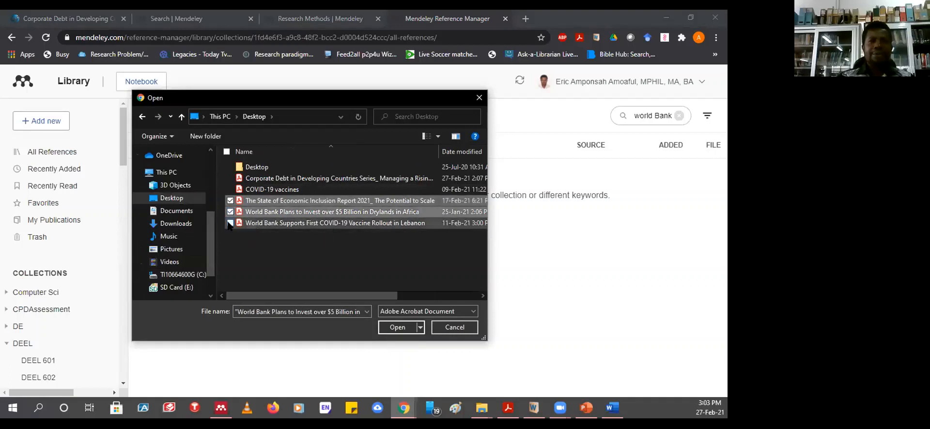
click(230, 223)
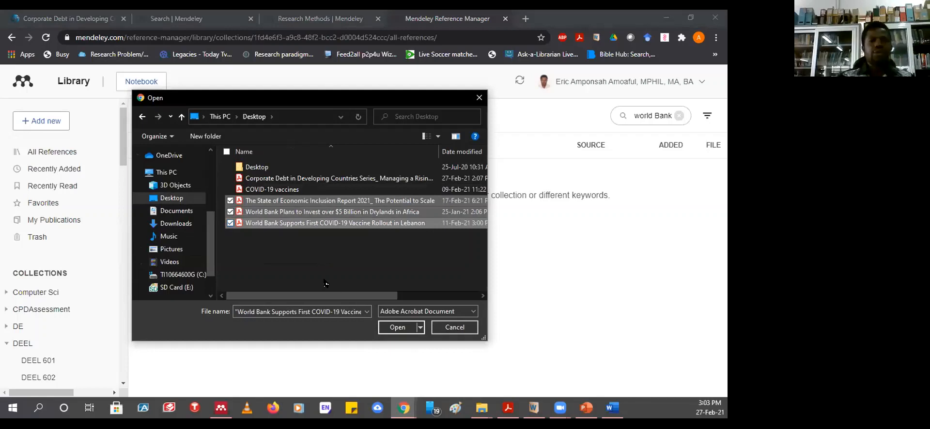
click(480, 98)
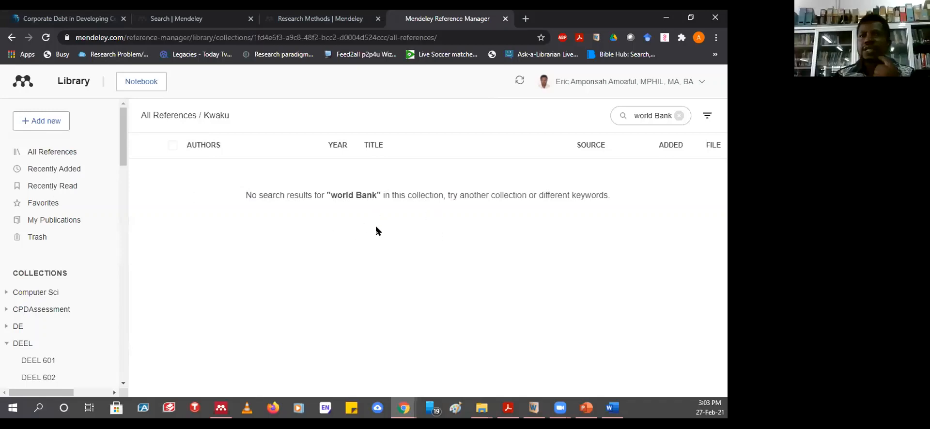
- Switch to the Search | Mendeley tab, view its footer, then open a new blank tab
click(201, 20)
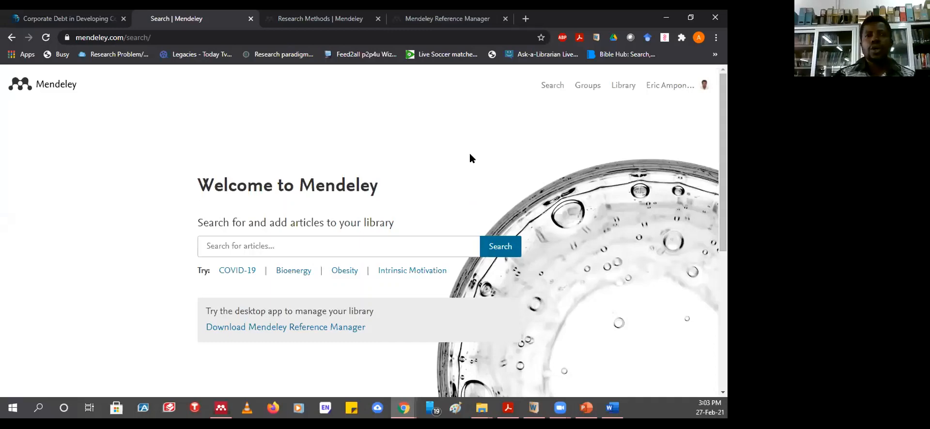
scroll(471, 157, down, 5)
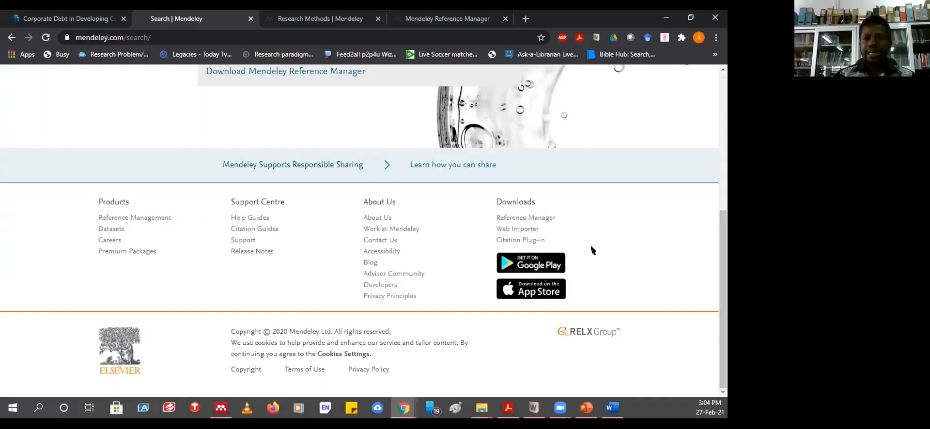
drag(726, 269, 726, 185)
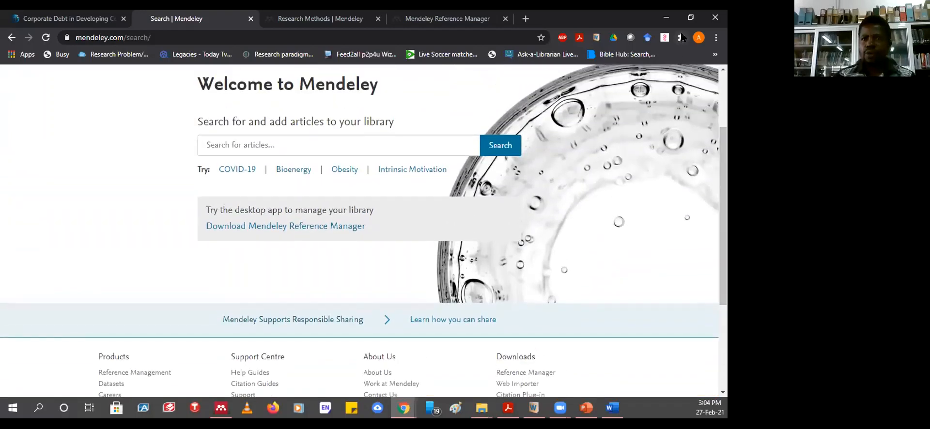
click(525, 21)
- Go to the ScienceDirect website at sciencedirect.com
click(342, 38)
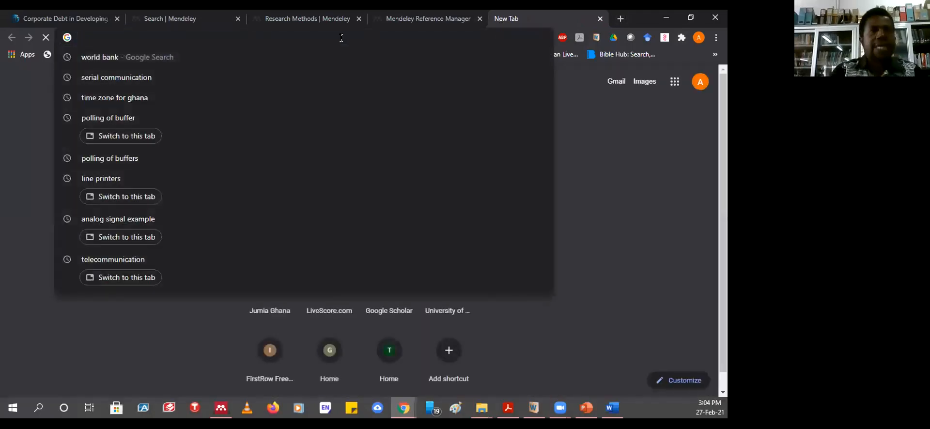
text(scie)
key(Return)
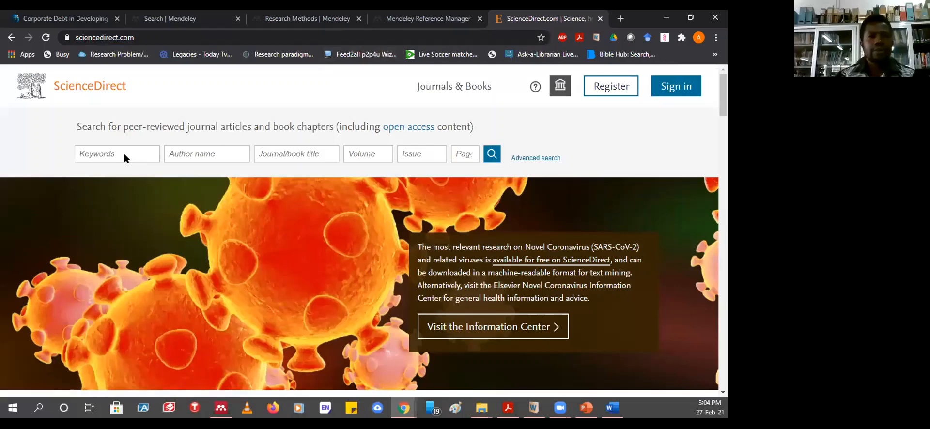
- Search ScienceDirect for 'funding research' and browse the 1,101,388 article results
click(103, 152)
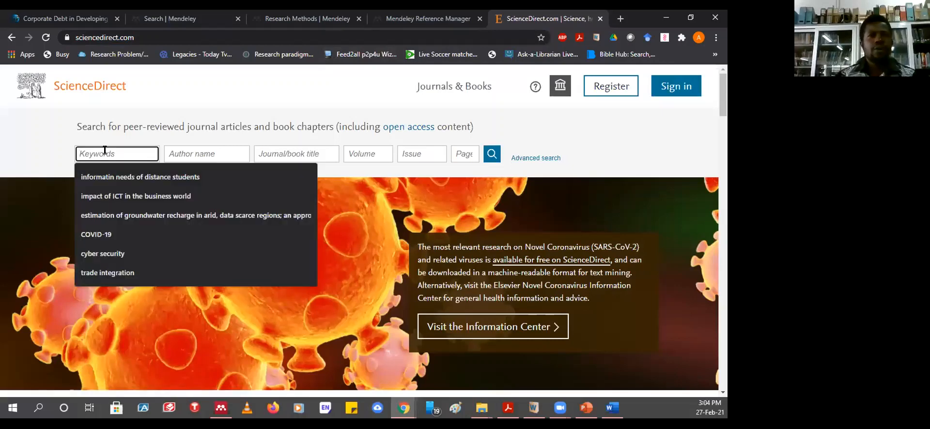
text(fu)
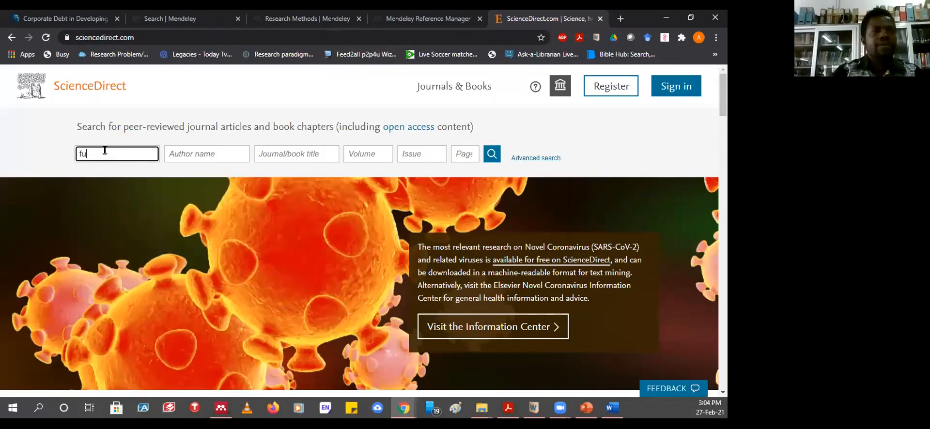
text(nding research)
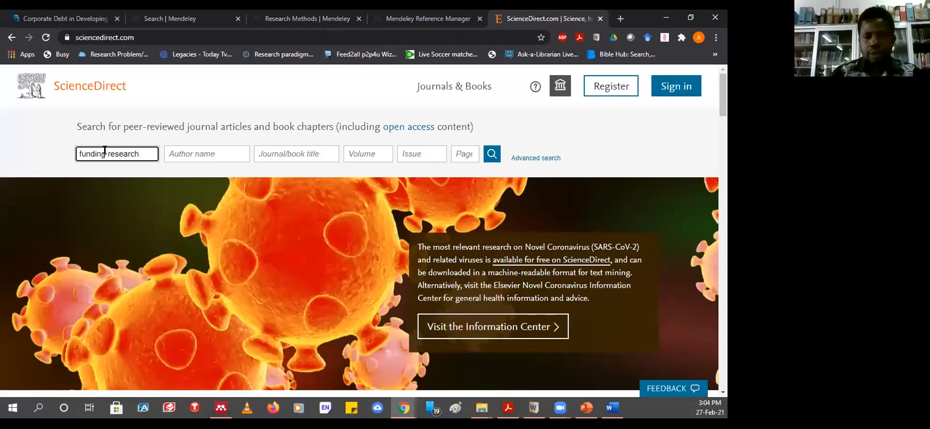
key(Return)
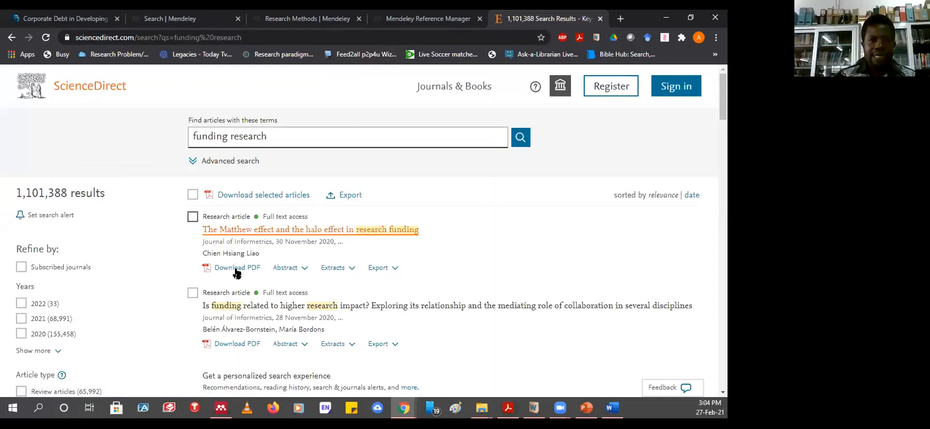
scroll(326, 342, down, 1)
scroll(326, 342, down, 3)
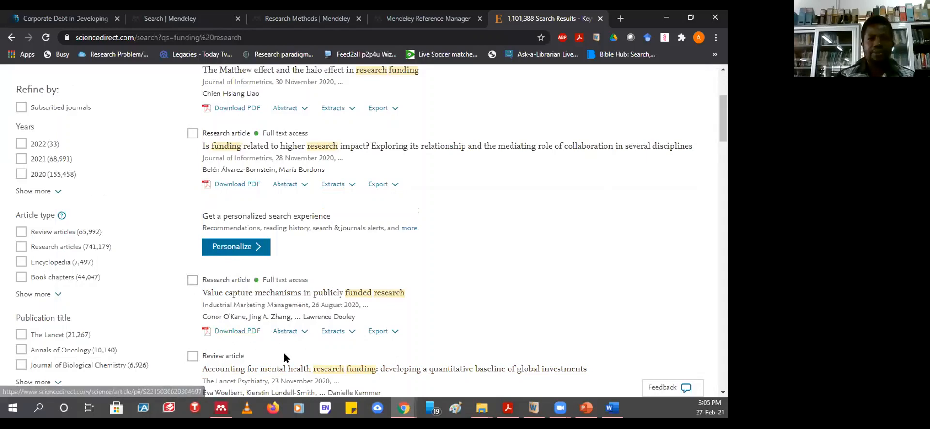
scroll(285, 357, up, 3)
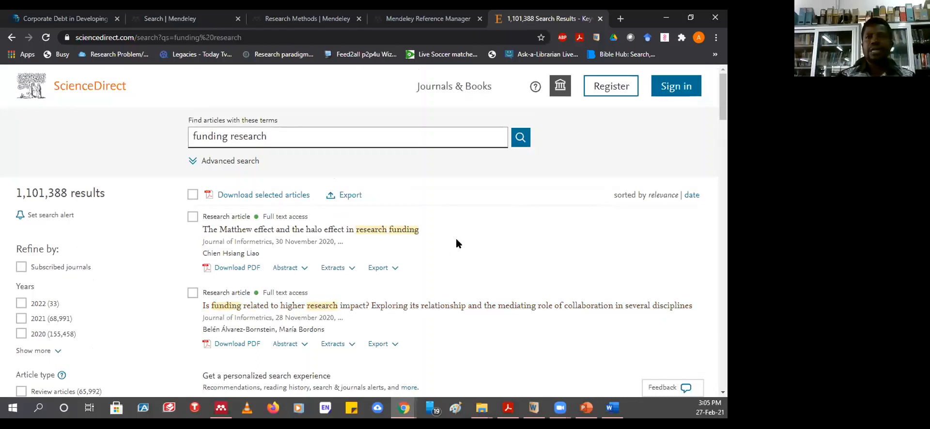
click(682, 37)
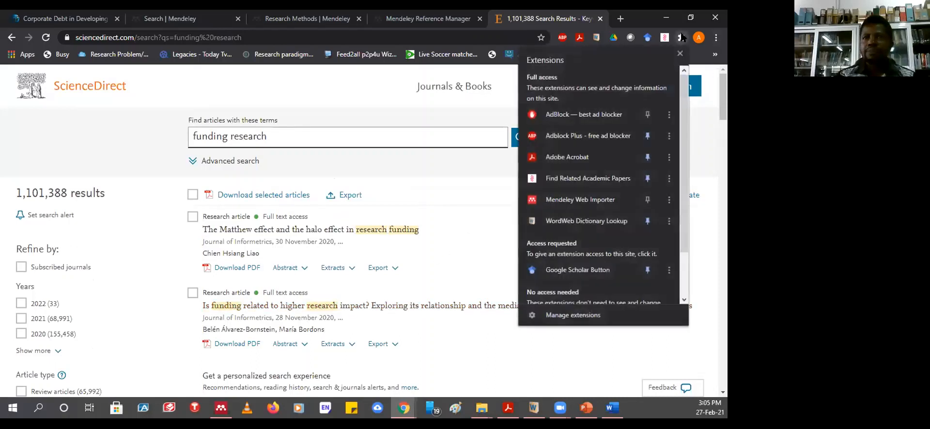
- Launch Mendeley Web Importer on the results page and sign in with the account password
click(576, 205)
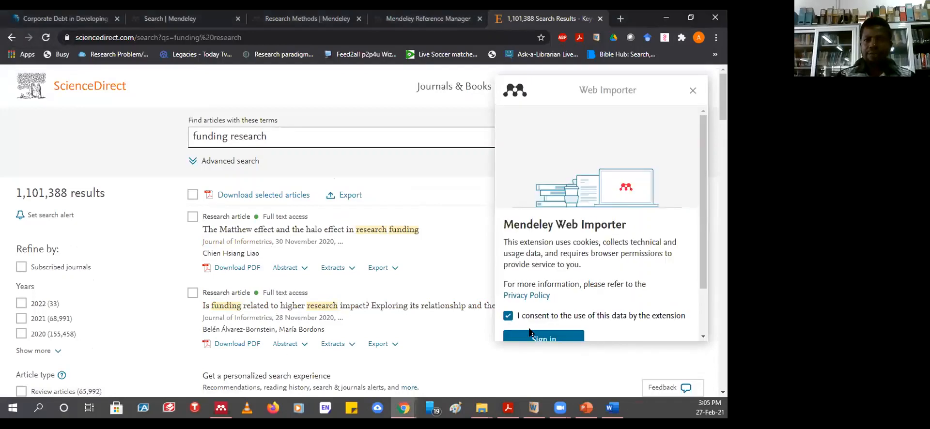
scroll(702, 281, down, 1)
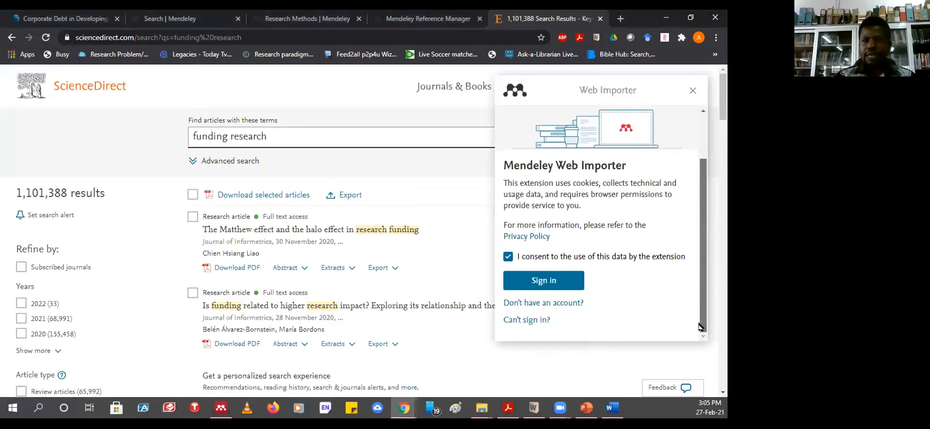
click(541, 284)
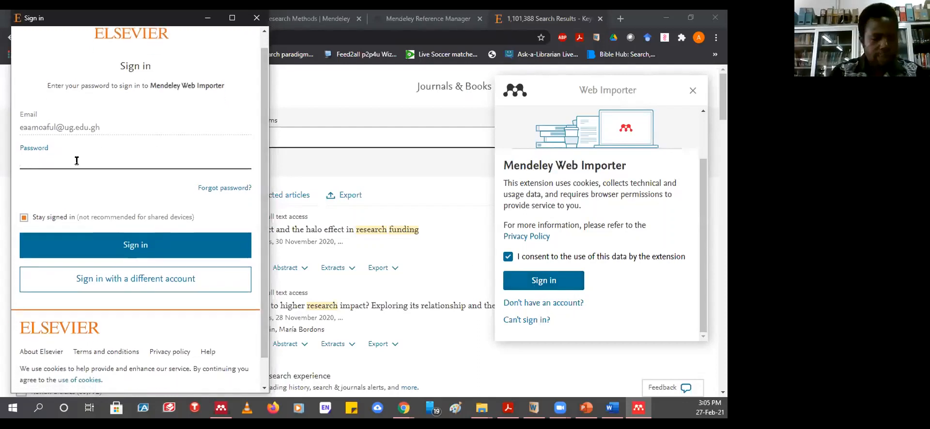
text(aaaa)
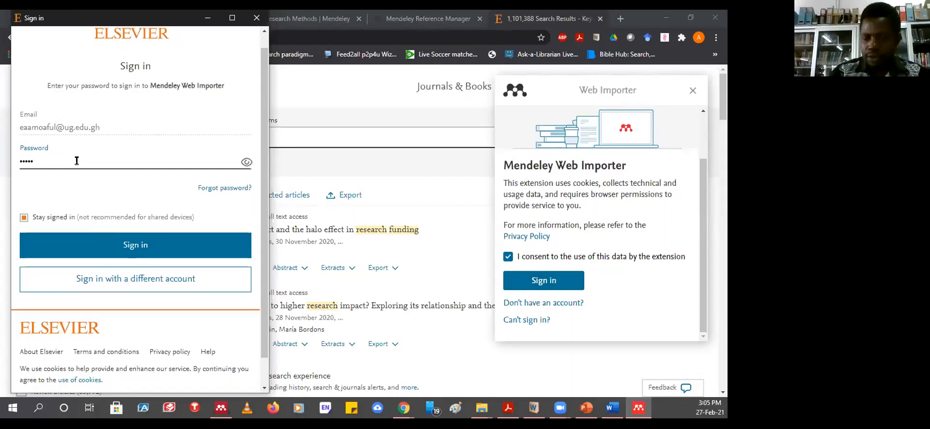
text(aaaaa)
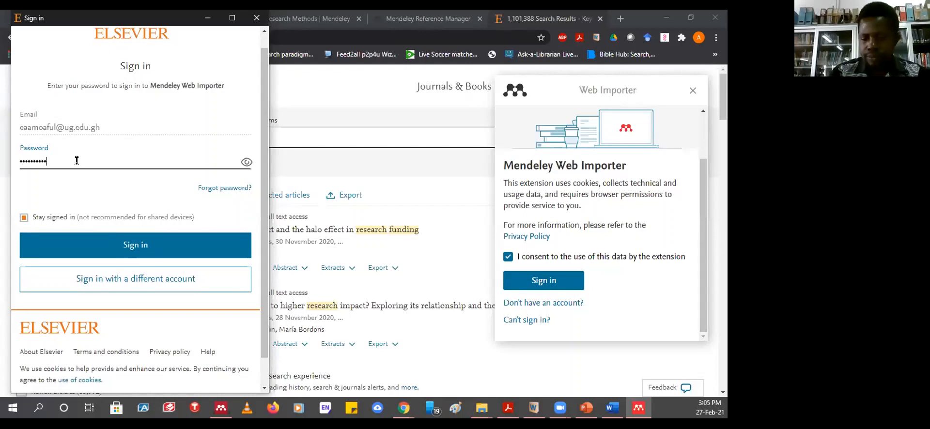
text(aa)
click(120, 247)
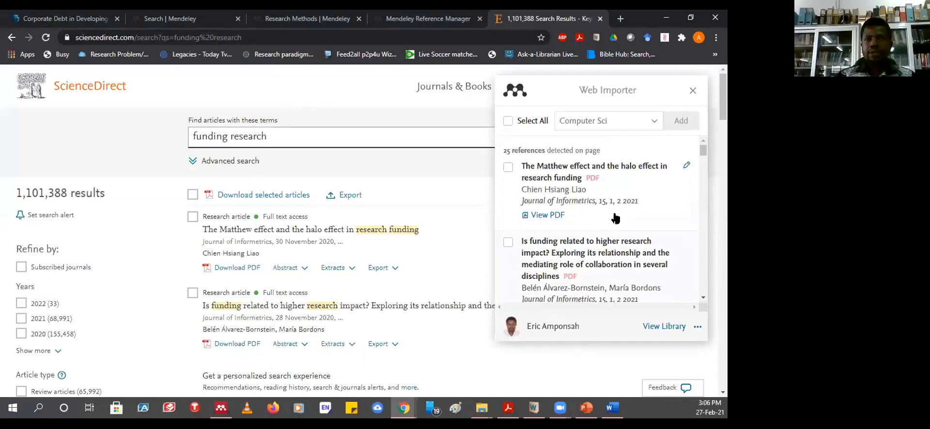
- Tick The Matthew effect, A manifesto for failure and the NIH grant funding paper for import
scroll(583, 225, down, 5)
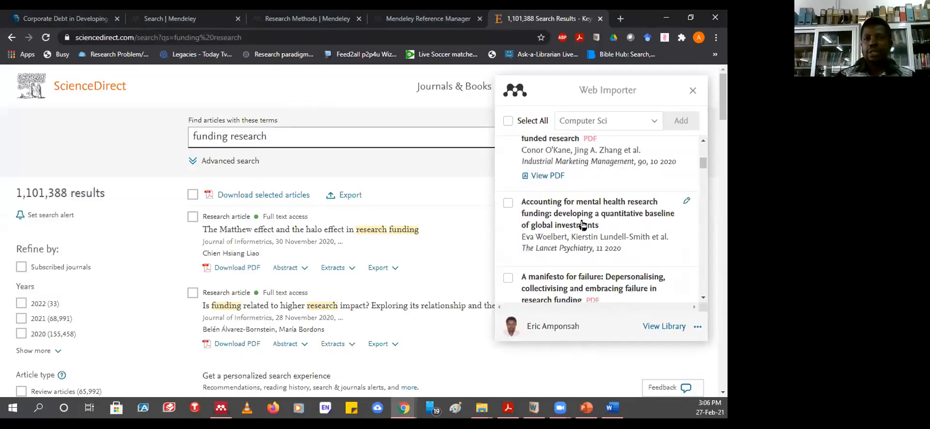
scroll(583, 221, down, 2)
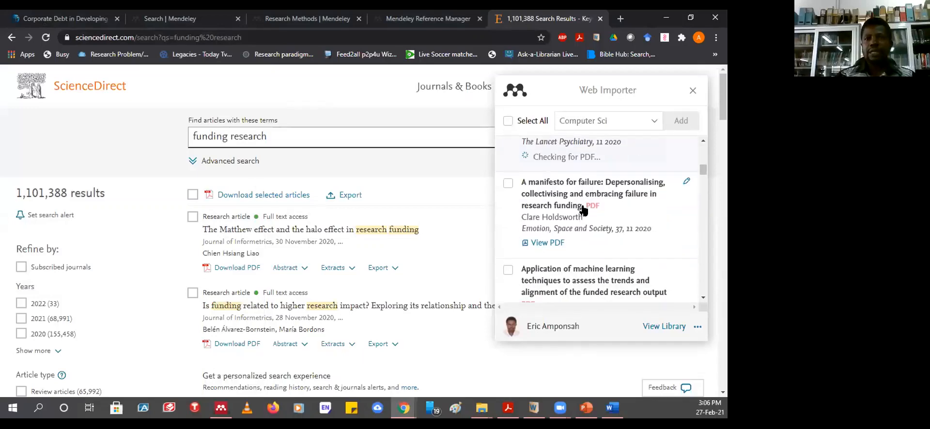
scroll(568, 199, down, 6)
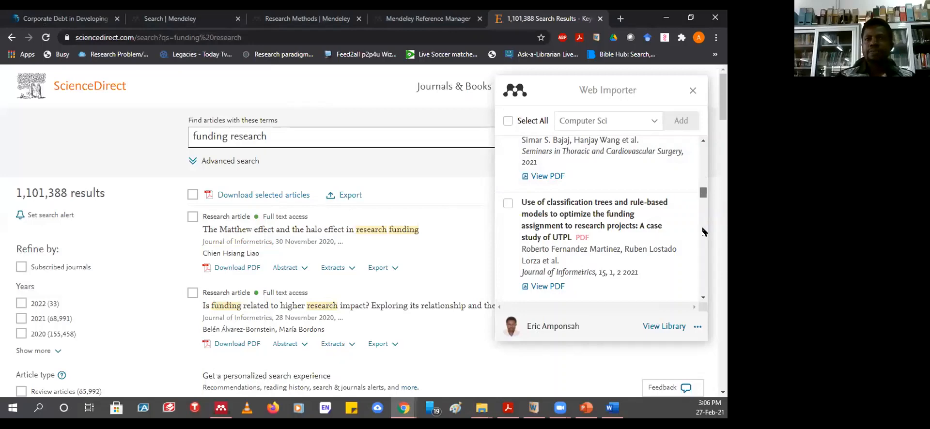
scroll(704, 232, up, 10)
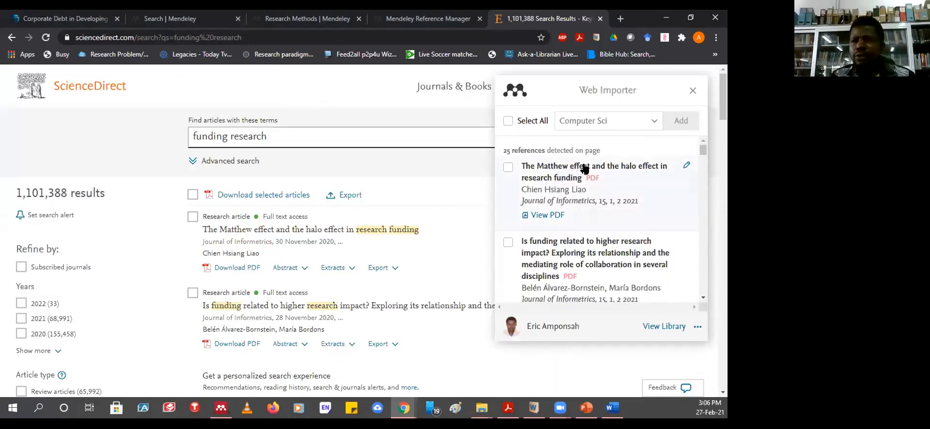
click(508, 168)
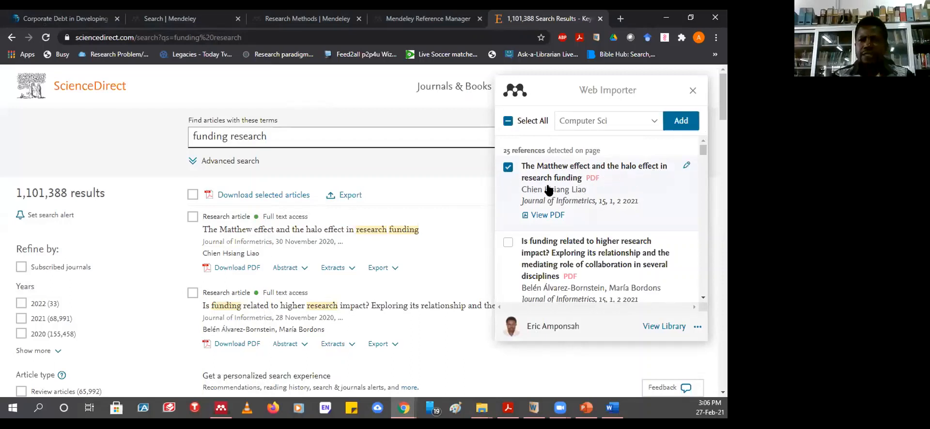
scroll(582, 242, down, 2)
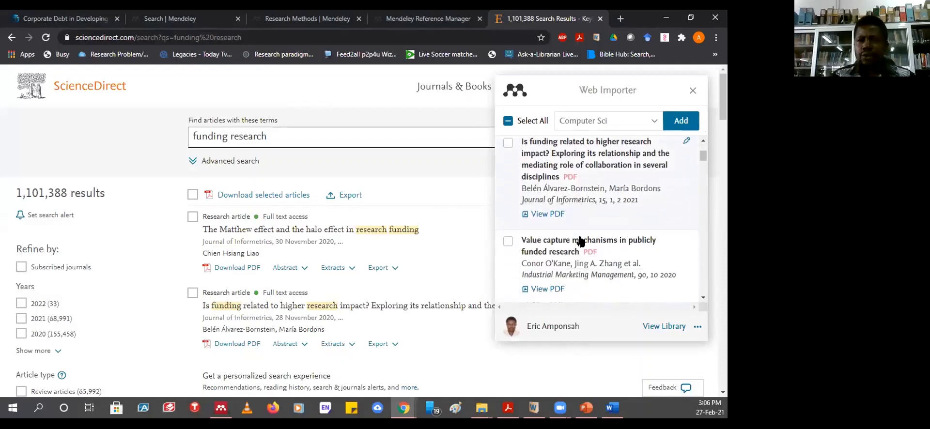
scroll(581, 241, down, 1)
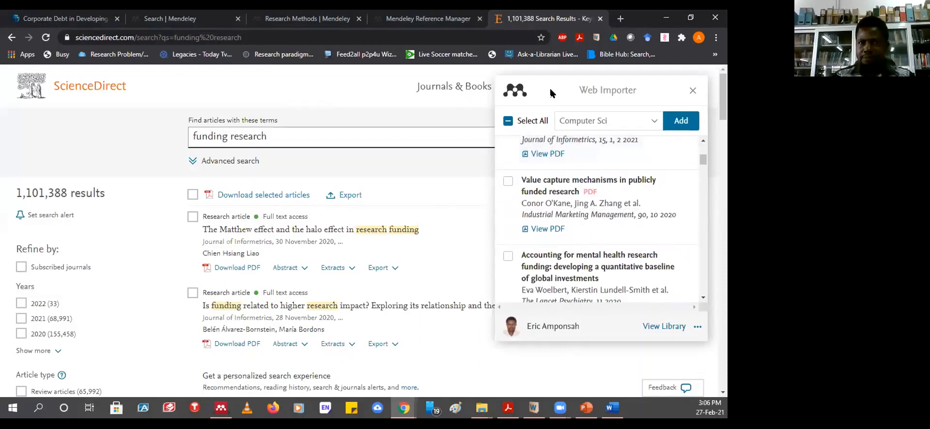
drag(551, 92, 497, 113)
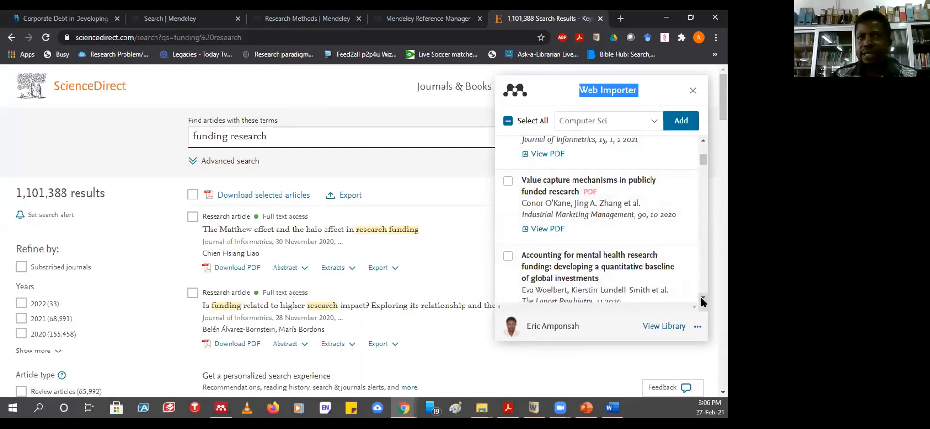
scroll(703, 300, down, 3)
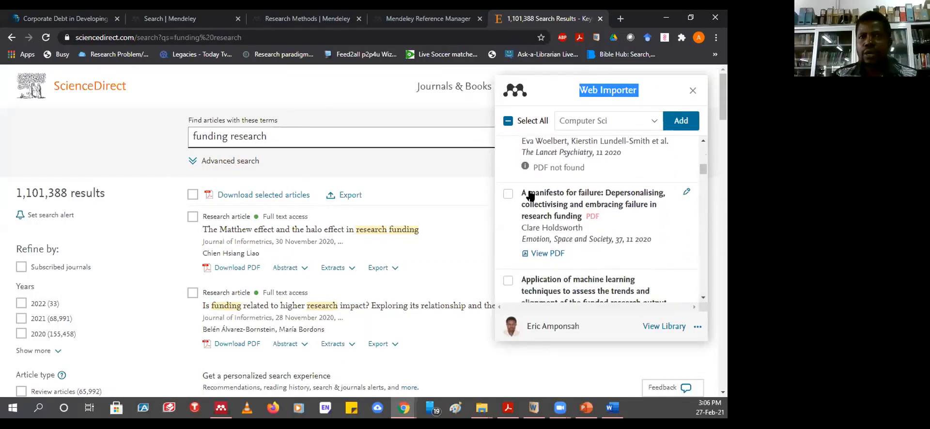
click(509, 194)
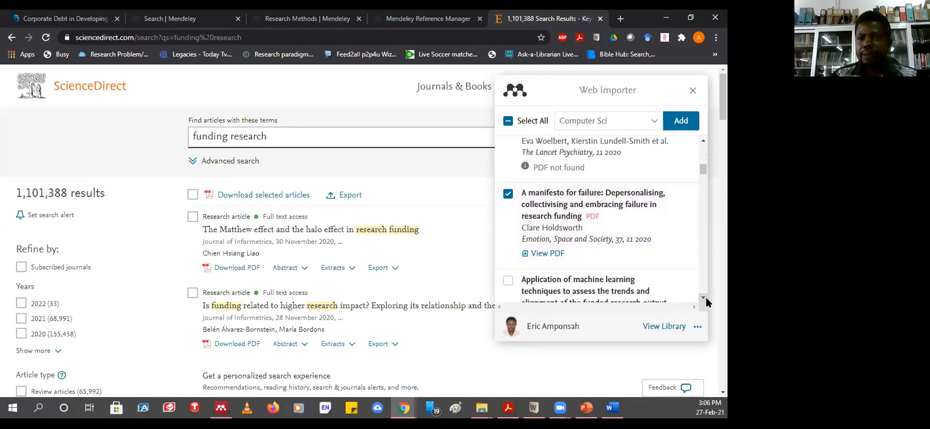
scroll(707, 303, down, 5)
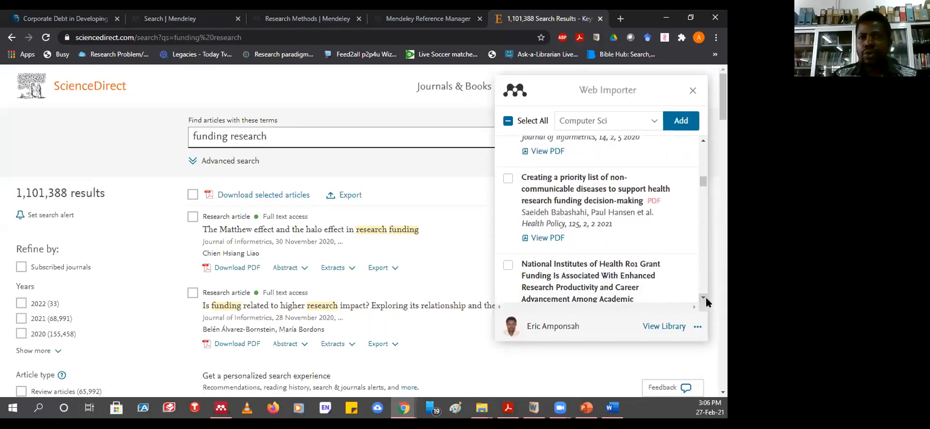
scroll(707, 303, down, 1)
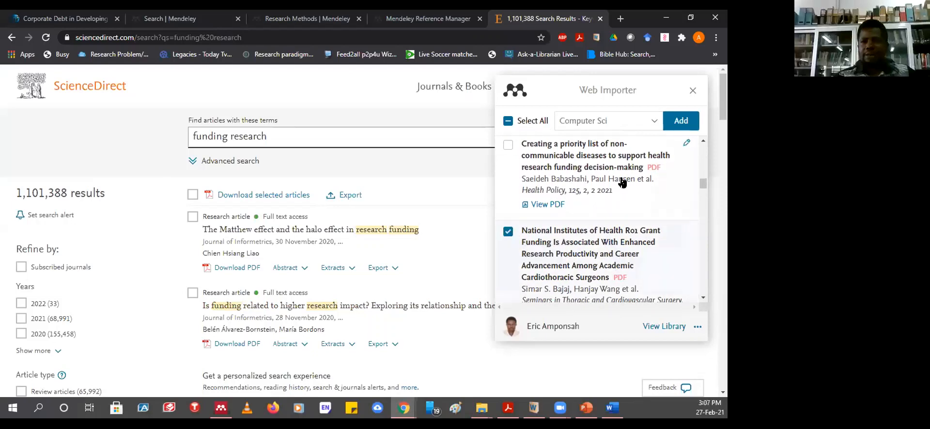
drag(703, 184, 699, 146)
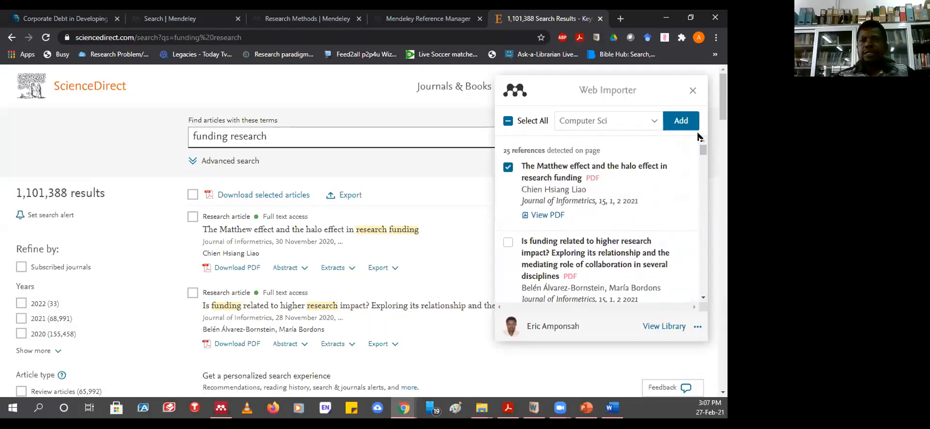
- Add the ticked articles to both the Zhenjiang and Computer Sci collections and import them
click(653, 123)
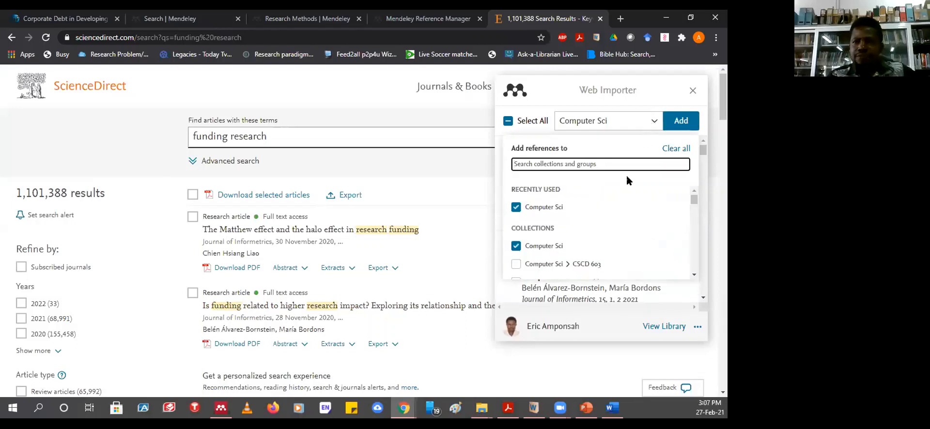
drag(693, 201, 694, 266)
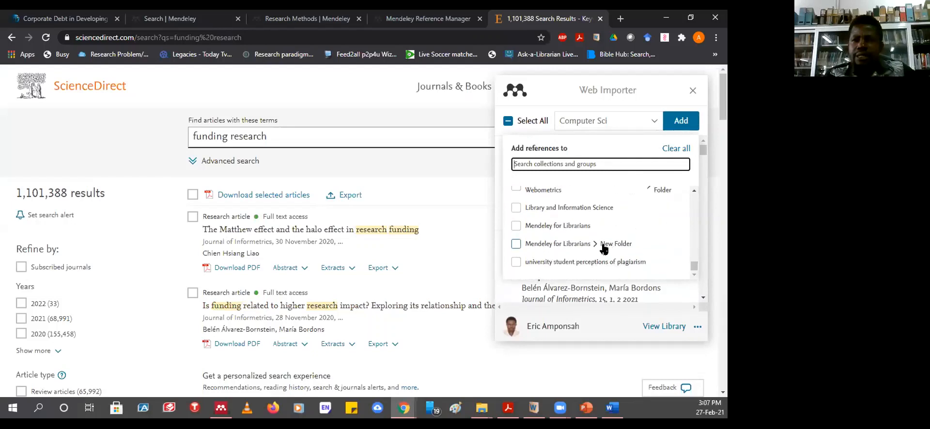
scroll(576, 232, up, 3)
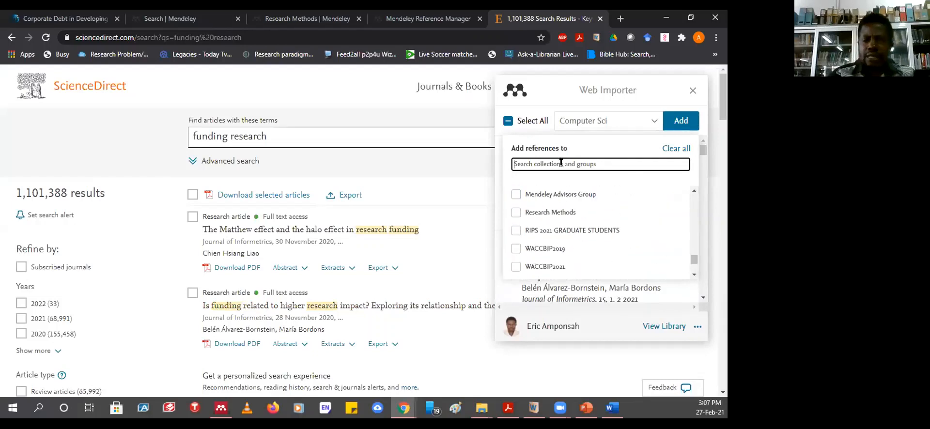
text(zh)
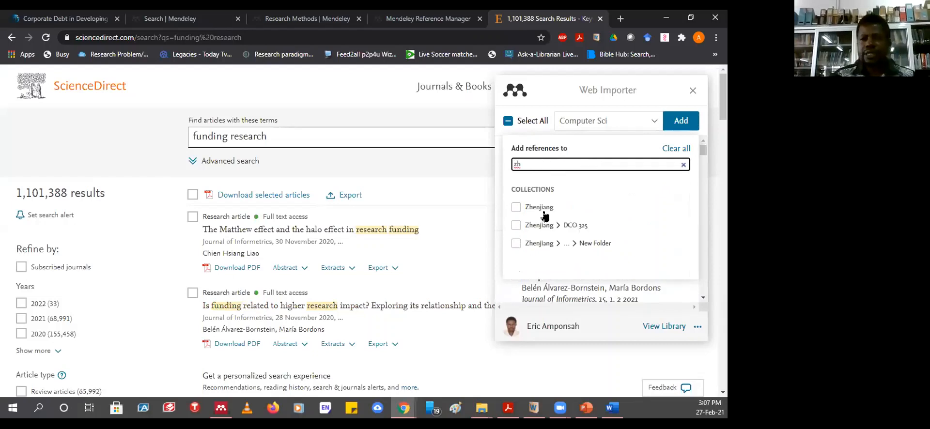
click(515, 211)
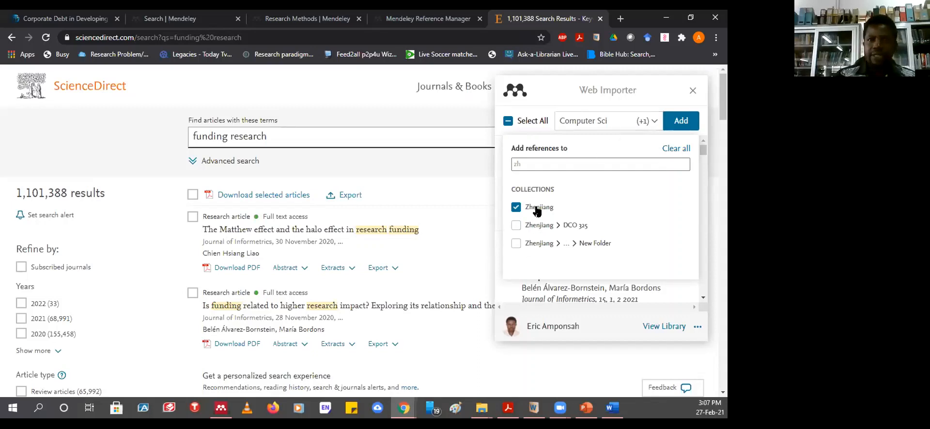
click(679, 128)
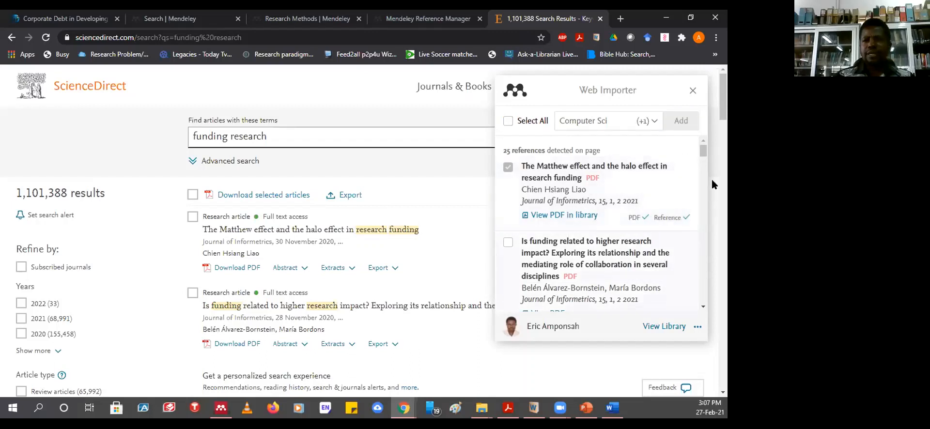
drag(702, 151, 704, 176)
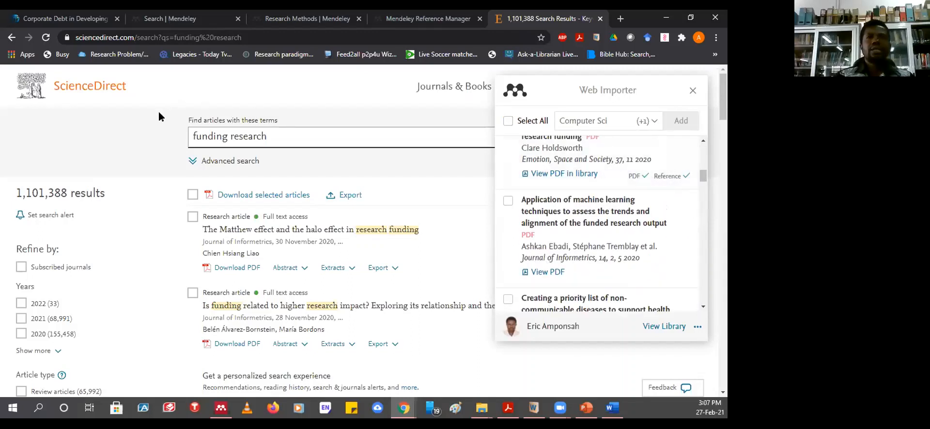
- Show All References in the Mendeley web library tab and reload the page
click(411, 19)
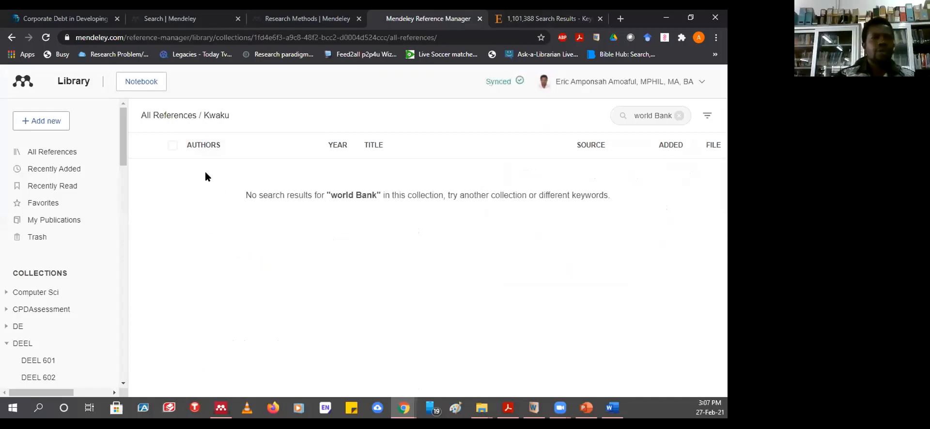
click(51, 153)
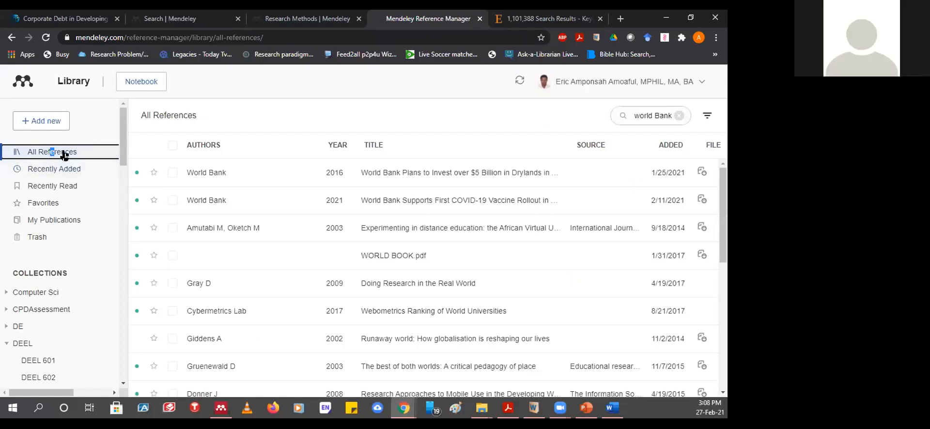
click(46, 38)
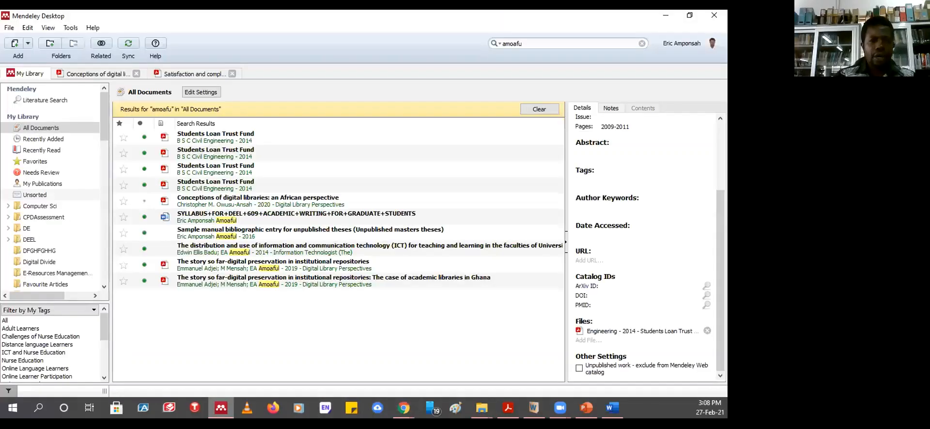
- Sync Mendeley Desktop, check its Recently Added documents, then minimize it back to the browser
click(129, 45)
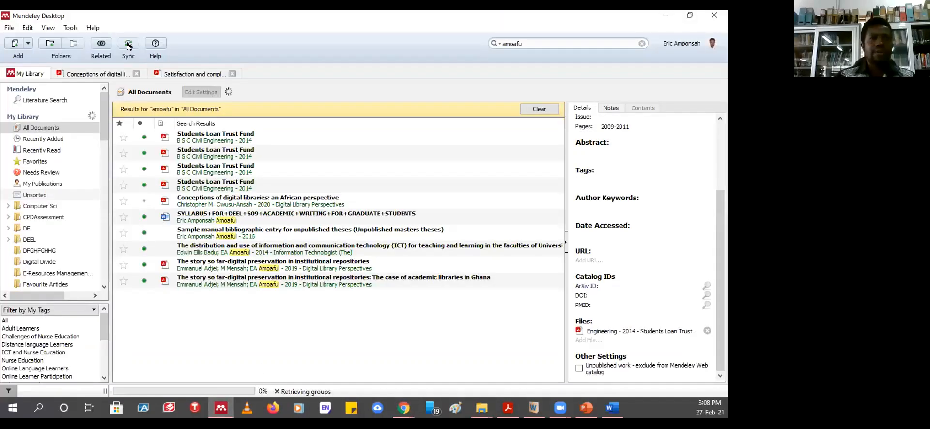
click(667, 16)
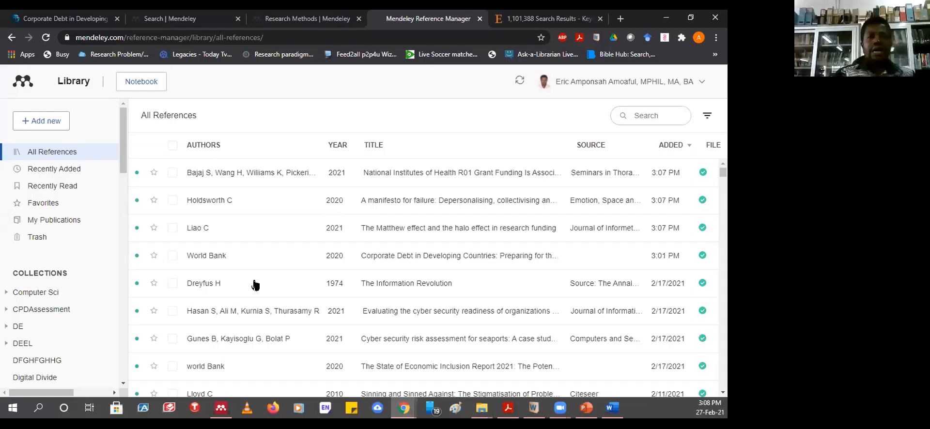
click(223, 411)
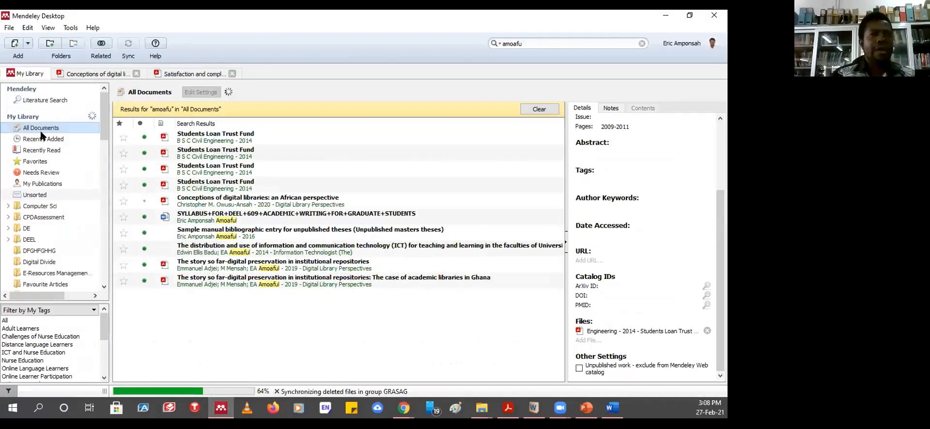
click(41, 139)
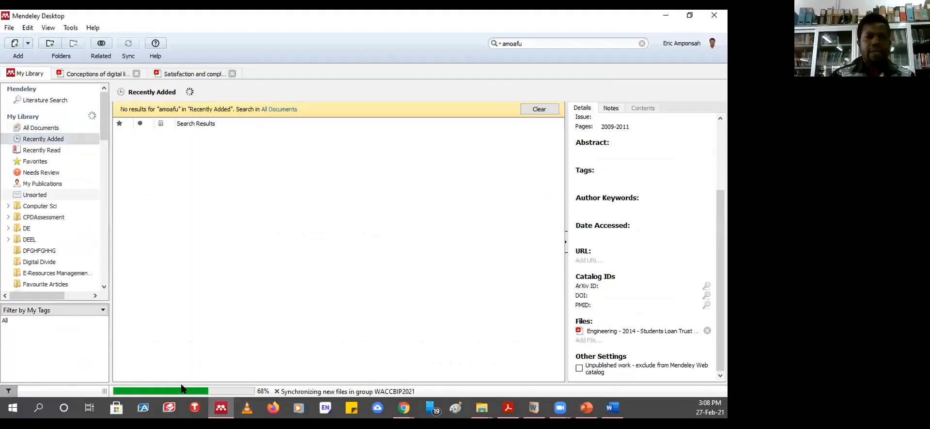
click(660, 17)
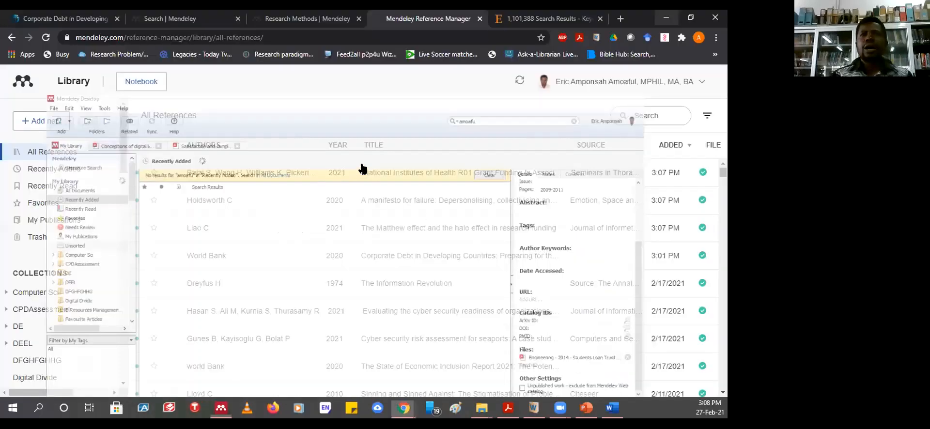
click(682, 39)
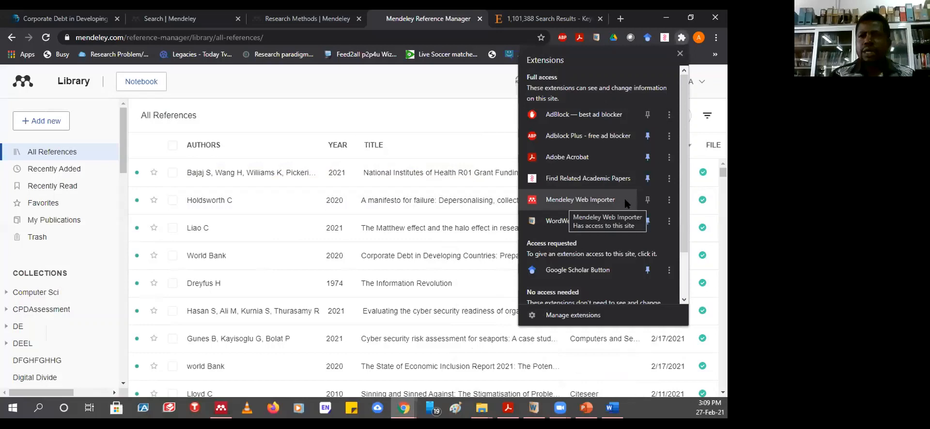
- Remove the Mendeley Web Importer extension from Chrome
click(668, 200)
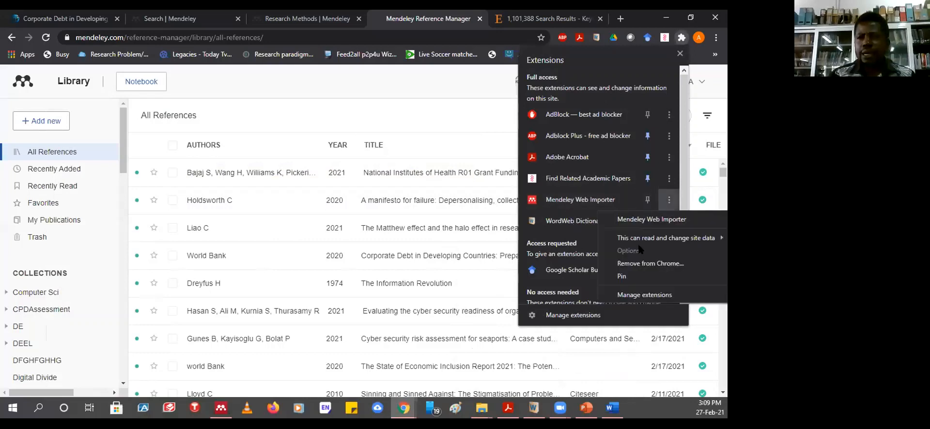
click(636, 265)
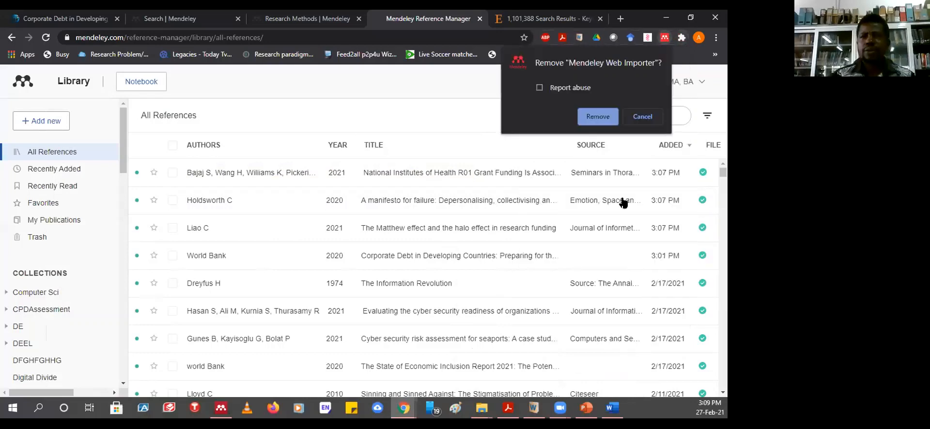
click(597, 118)
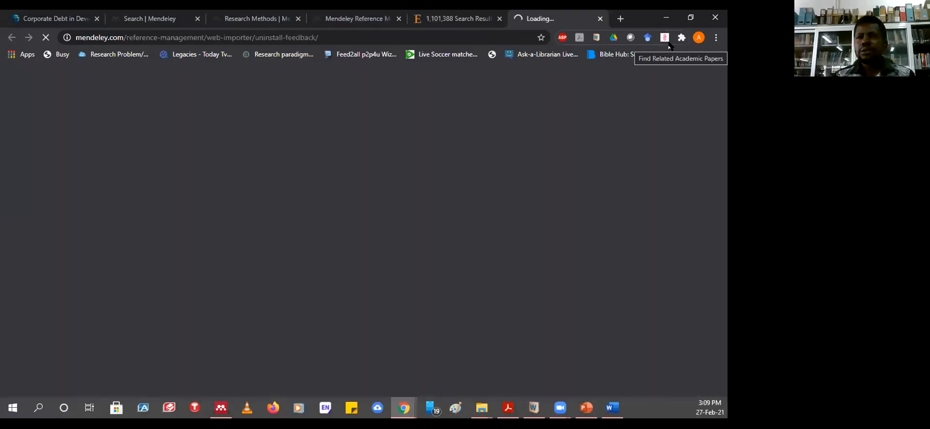
- On the uninstall feedback tab, follow the footer's Web Importer link to Mendeley's Web Importer page
click(361, 18)
click(253, 19)
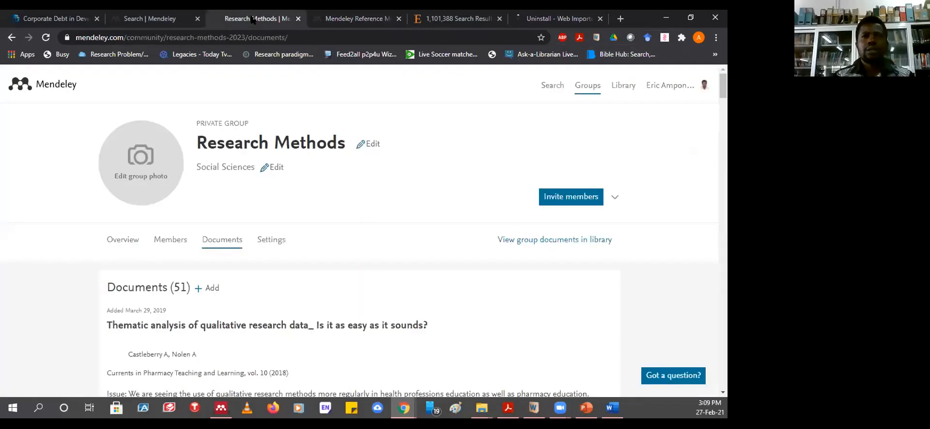
click(153, 18)
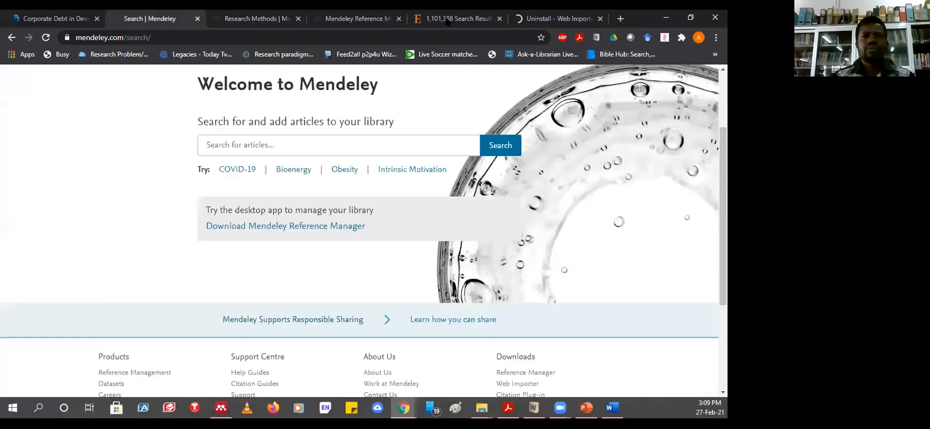
click(453, 19)
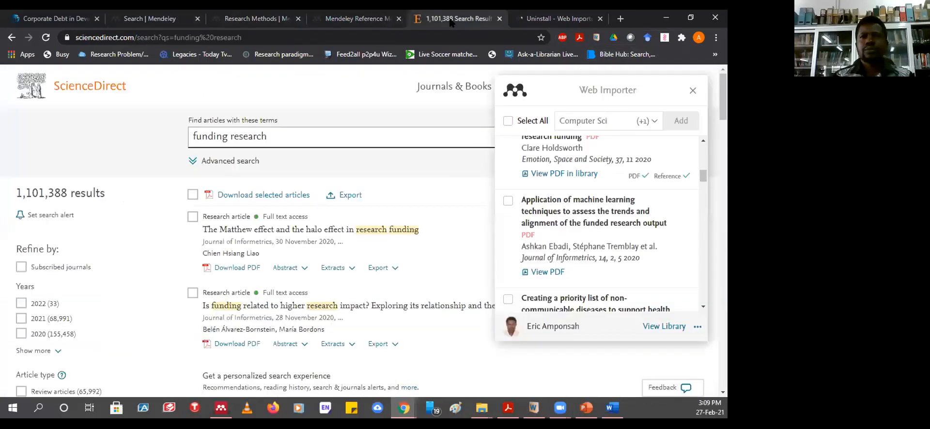
click(537, 18)
scroll(514, 216, down, 15)
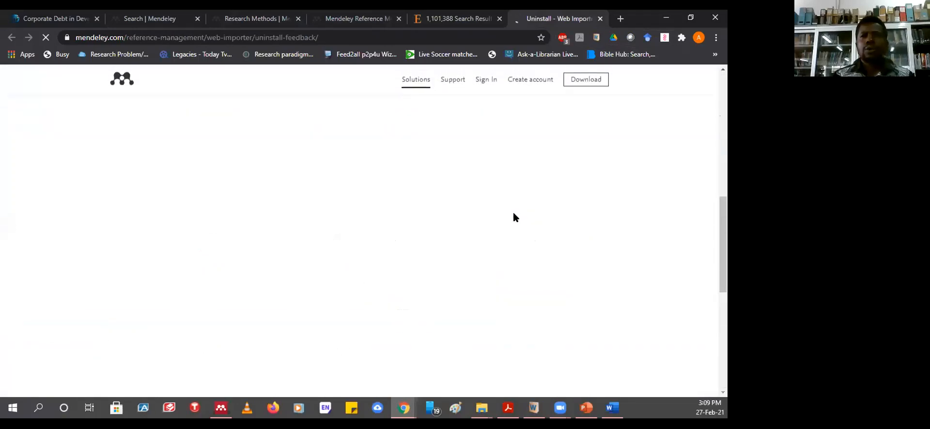
scroll(516, 212, down, 6)
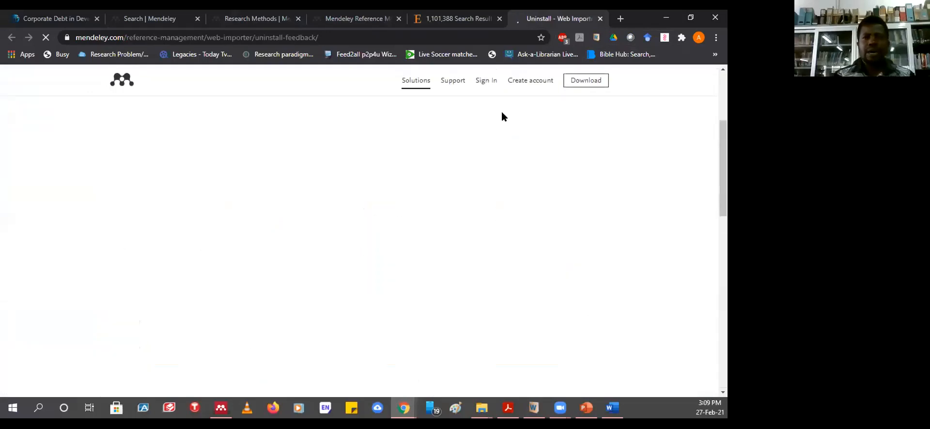
scroll(488, 166, down, 5)
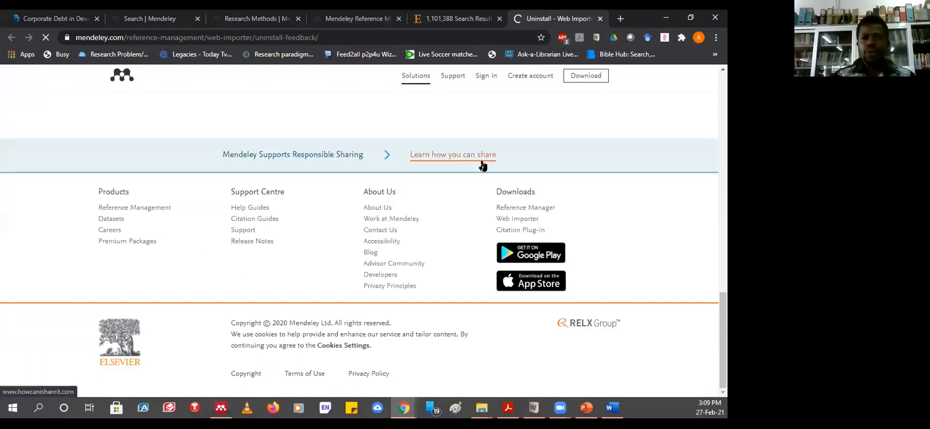
click(511, 223)
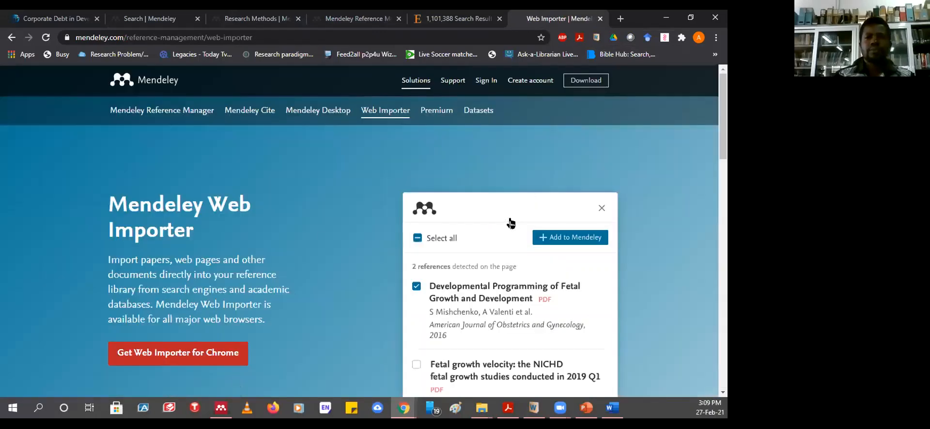
- Follow 'Get Web Importer for Chrome' to the extension's Chrome Web Store listing
scroll(289, 169, down, 1)
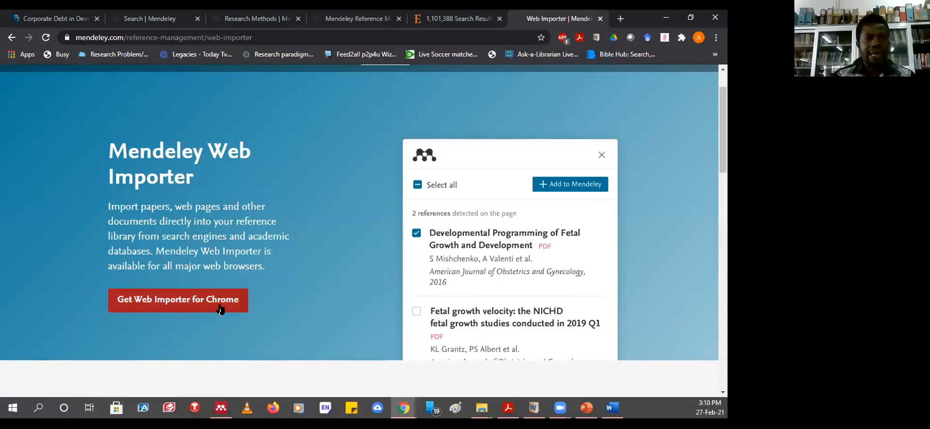
click(167, 304)
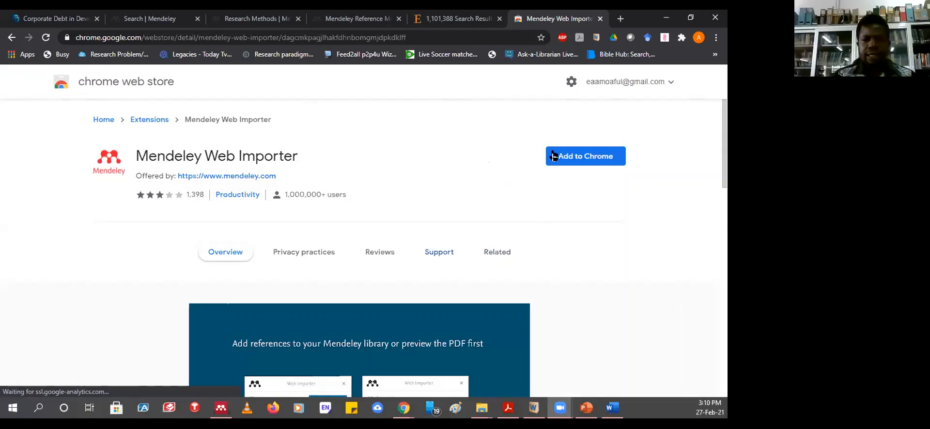
- Add Mendeley Web Importer to Chrome, confirm the install, and dismiss the added notice
click(582, 159)
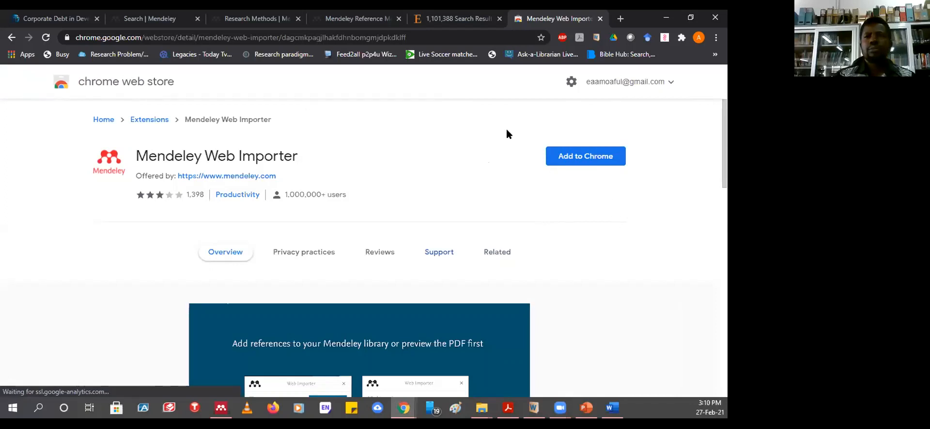
click(572, 160)
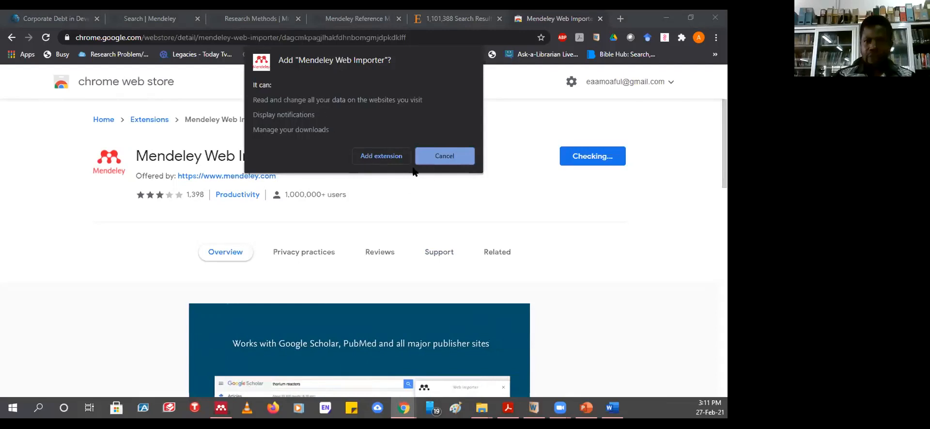
click(381, 157)
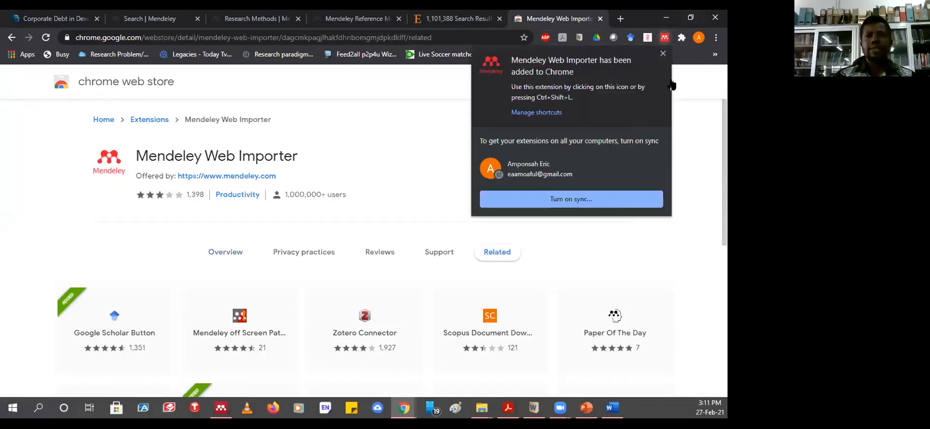
click(663, 54)
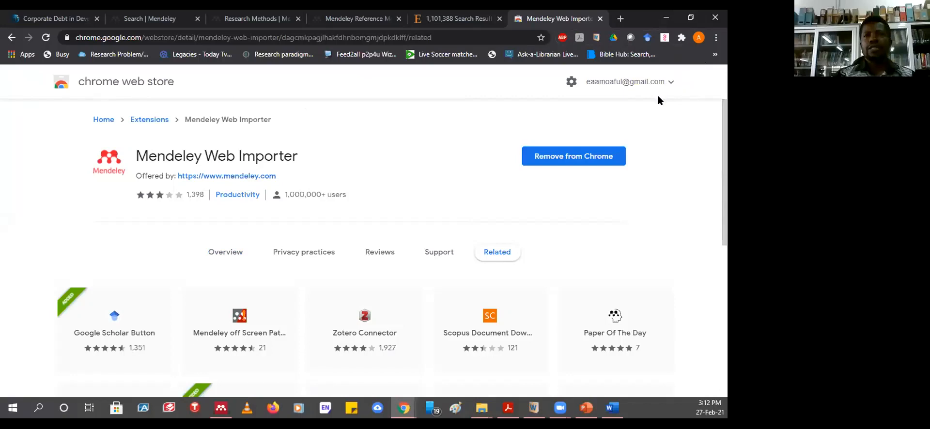
- Confirm Mendeley Web Importer appears in Chrome's extensions list, then go to the Search | Mendeley tab
click(716, 39)
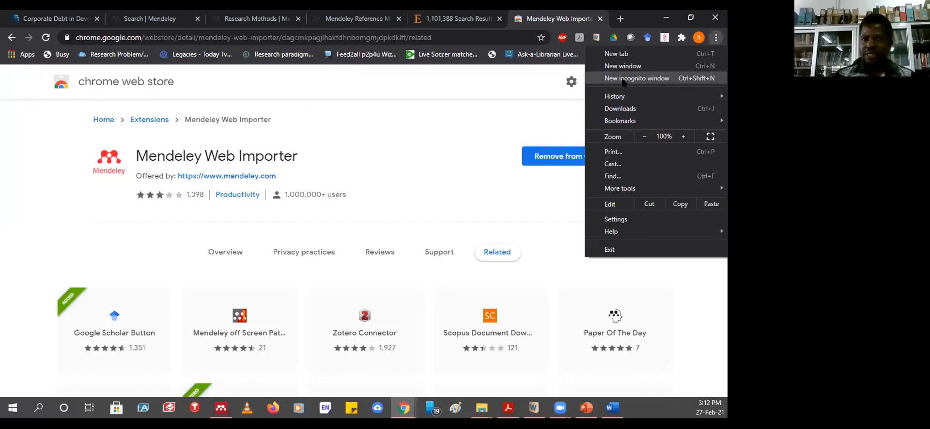
click(429, 116)
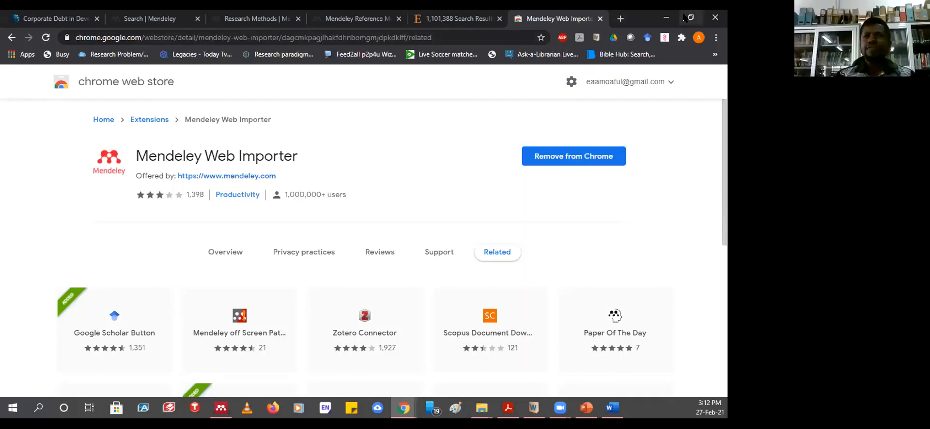
click(682, 38)
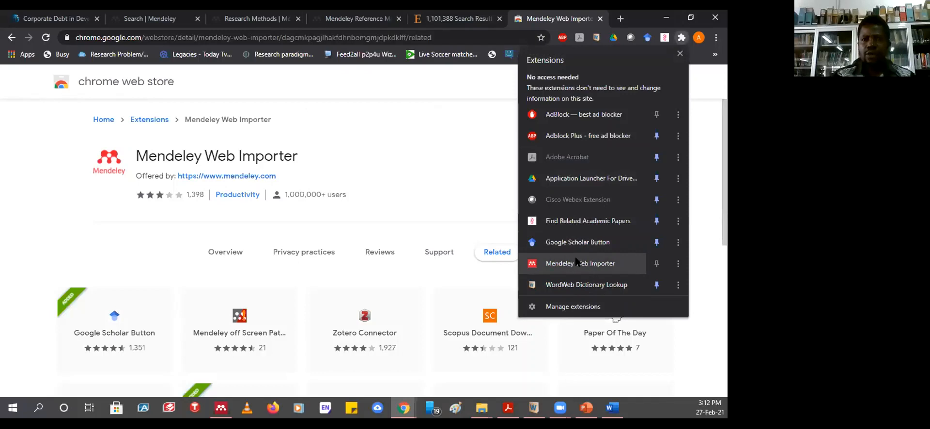
click(464, 148)
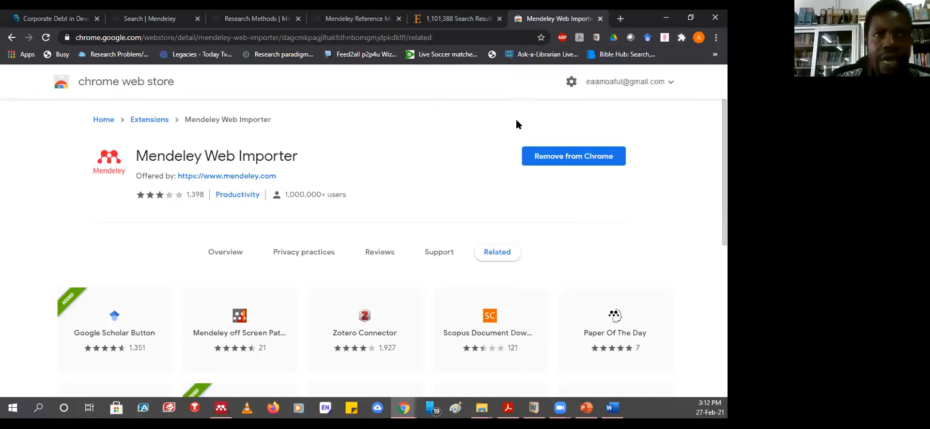
click(124, 22)
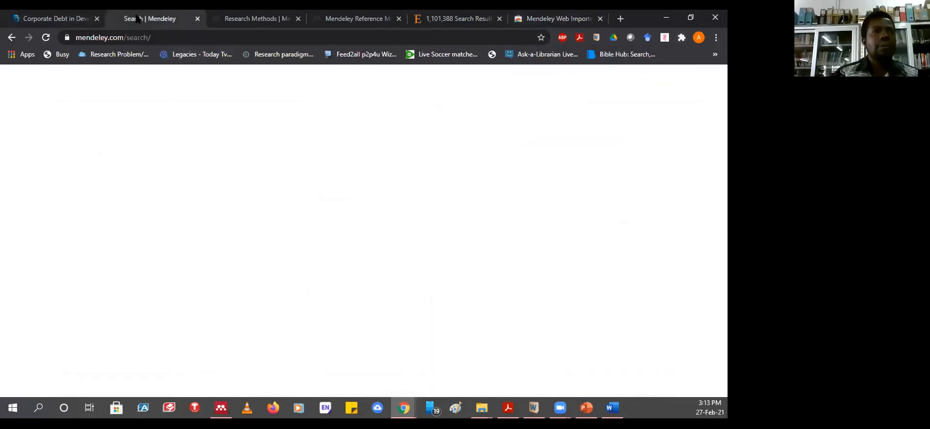
- Look through the Corporate Debt and Mendeley search tabs, then close the Research Methods group tab
click(73, 21)
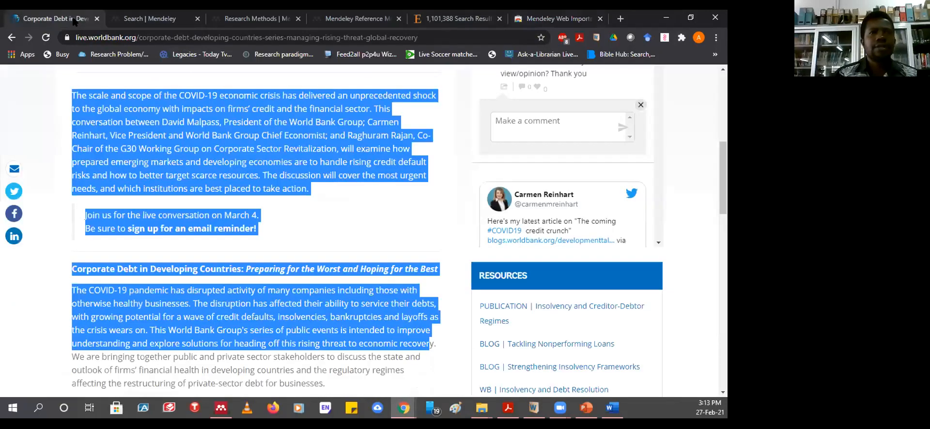
click(153, 21)
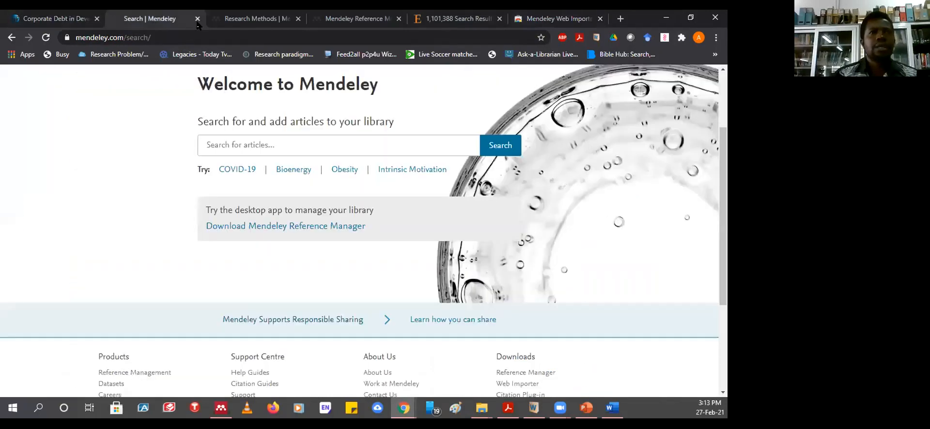
click(269, 22)
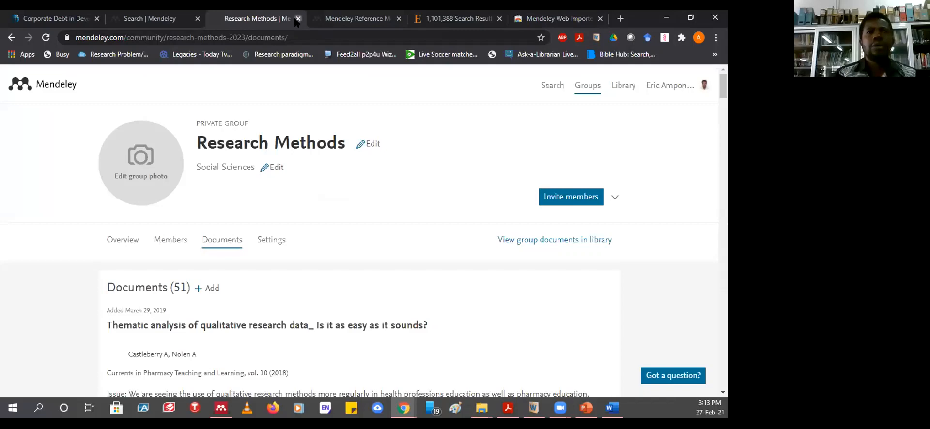
click(297, 20)
- Close the Mendeley Web Importer Chrome Web Store tab and open a fresh blank tab
click(361, 19)
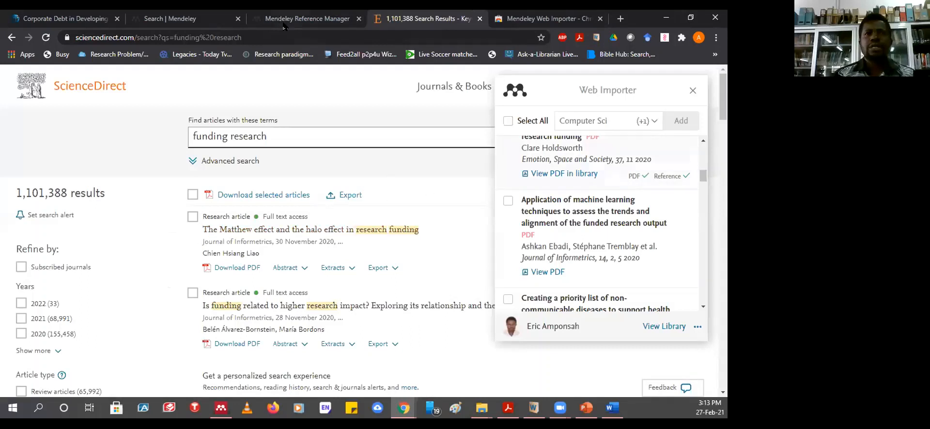
click(556, 19)
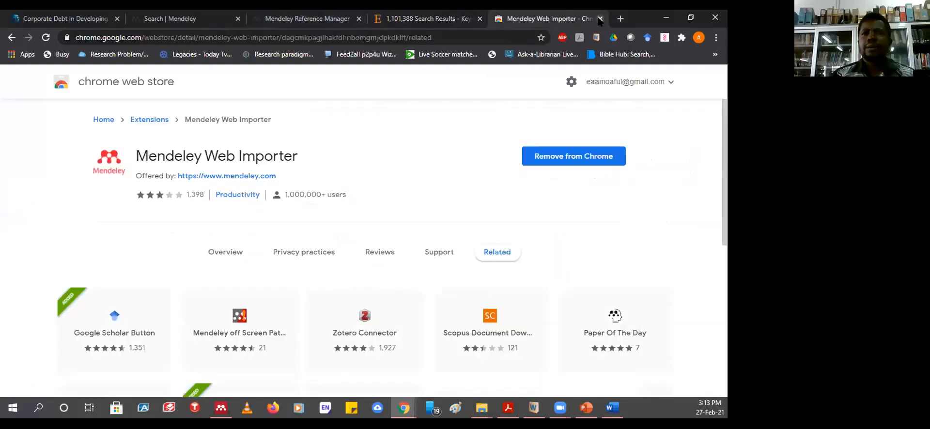
click(601, 18)
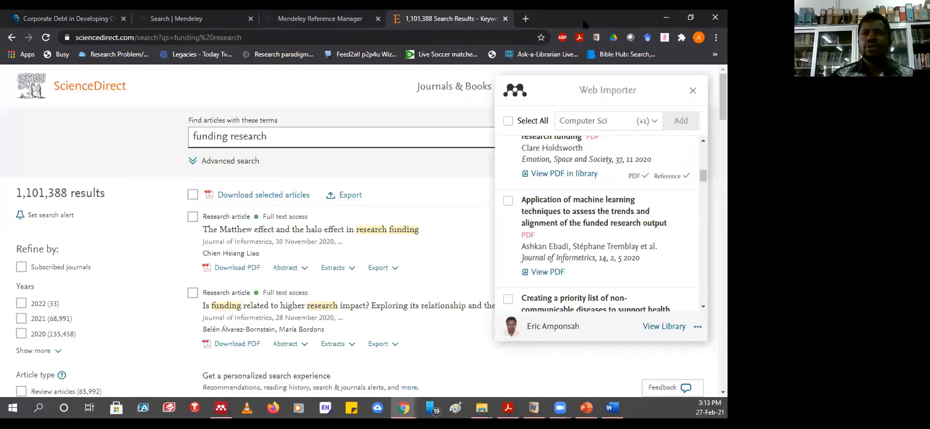
click(526, 19)
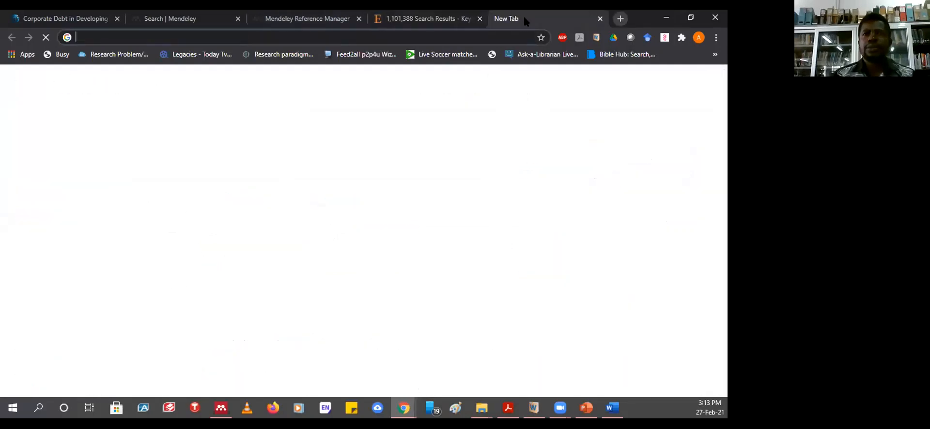
- Open scholar.google.com and rerun the earlier 'adolescent health in Ghana' search
click(383, 36)
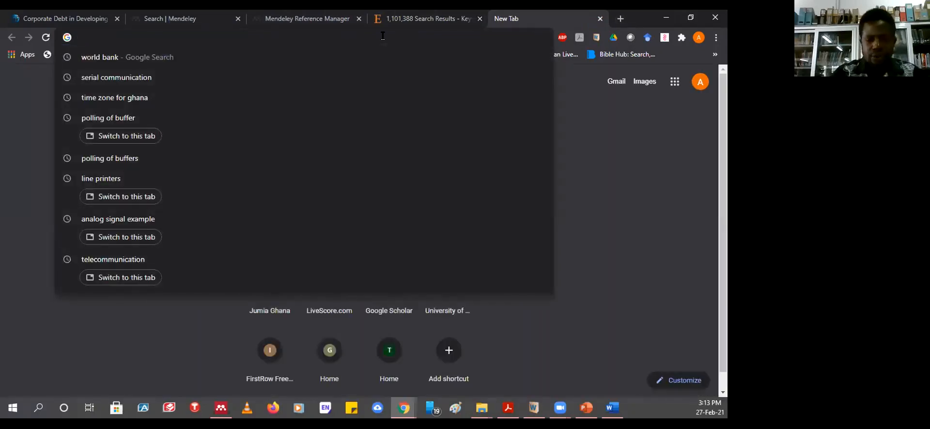
text(scho)
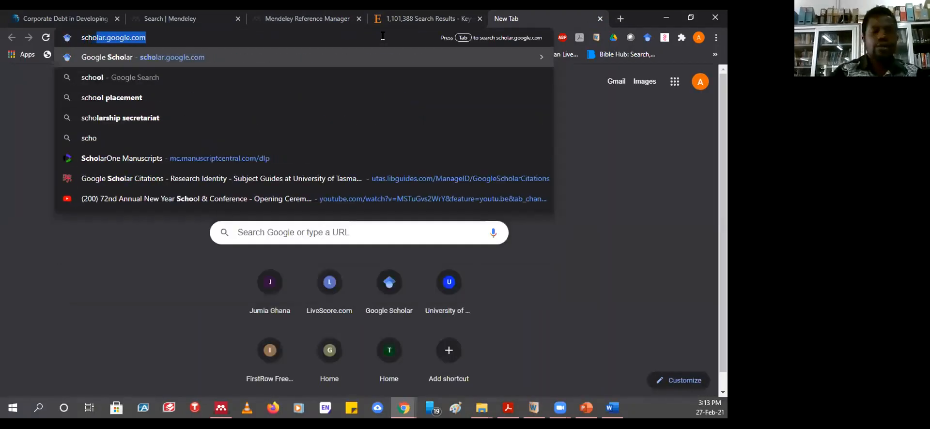
key(Return)
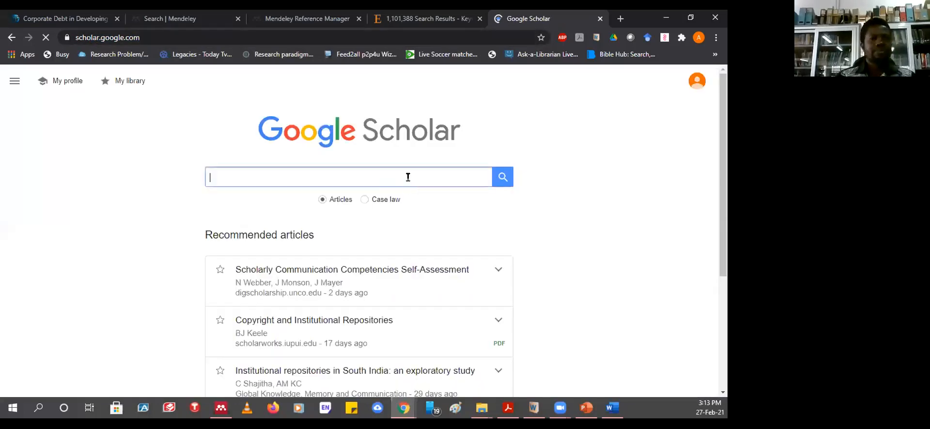
click(298, 176)
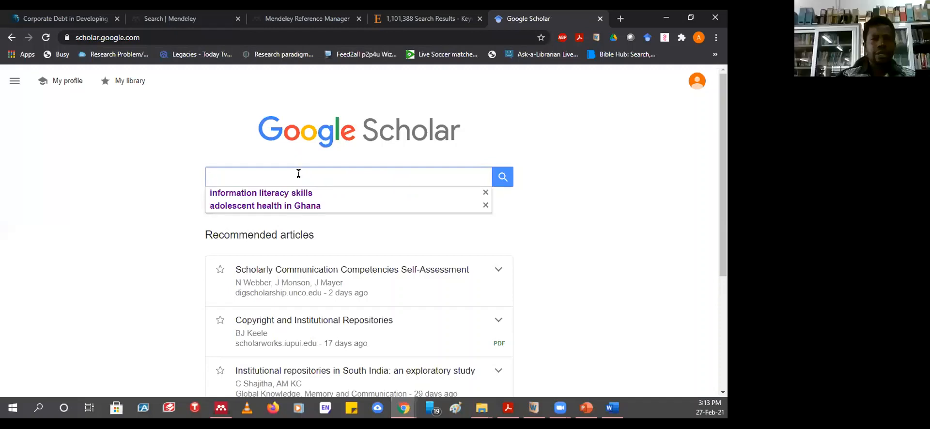
click(247, 206)
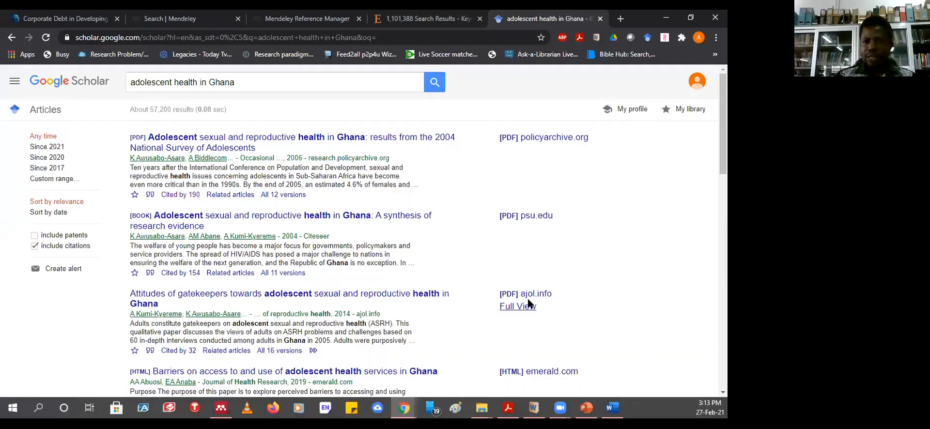
- Launch Mendeley Web Importer from the Extensions menu and tick its data-use consent checkbox
click(682, 38)
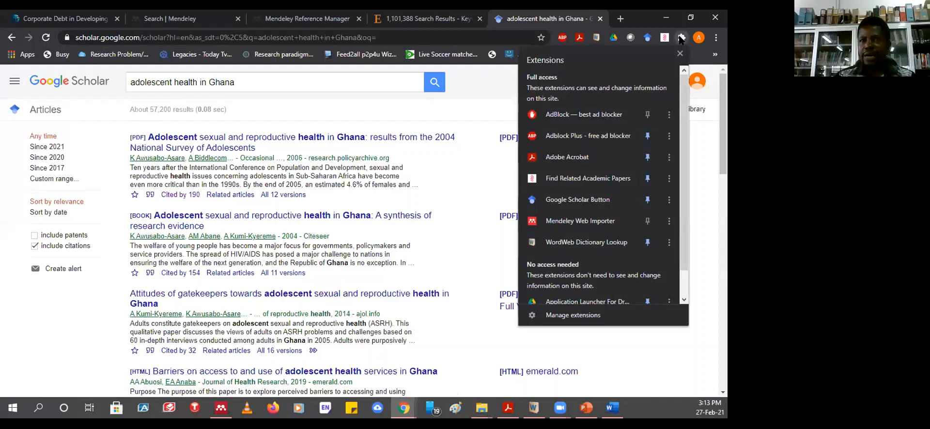
click(645, 358)
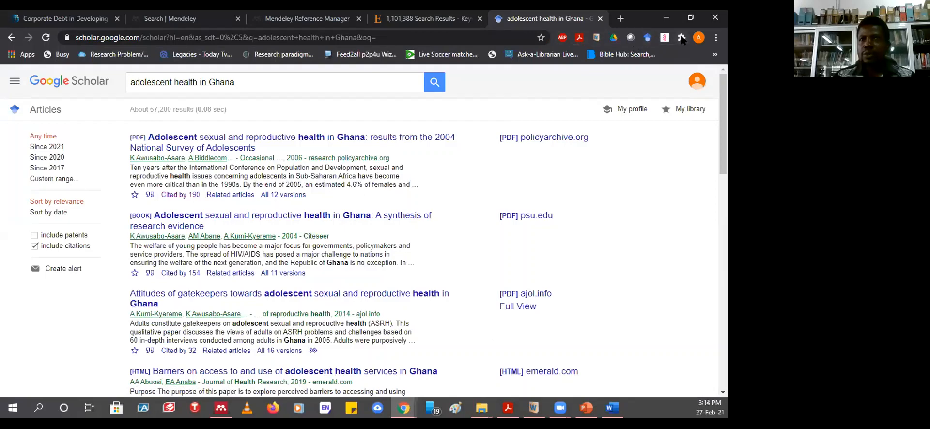
click(681, 38)
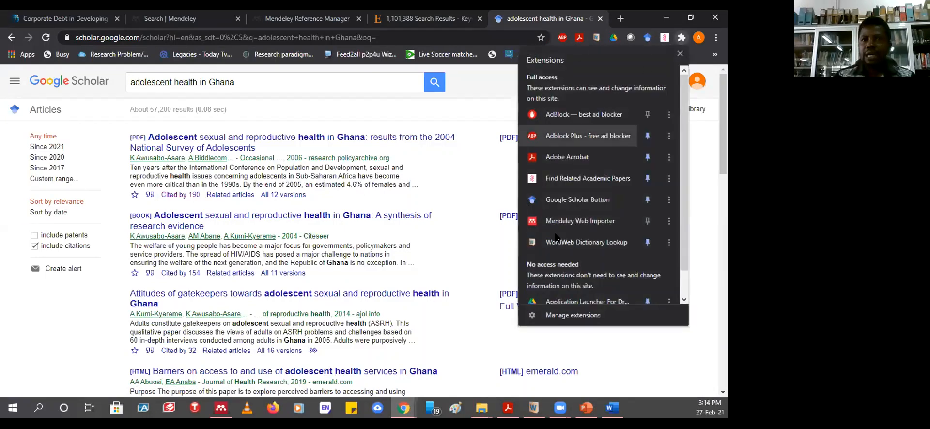
click(577, 223)
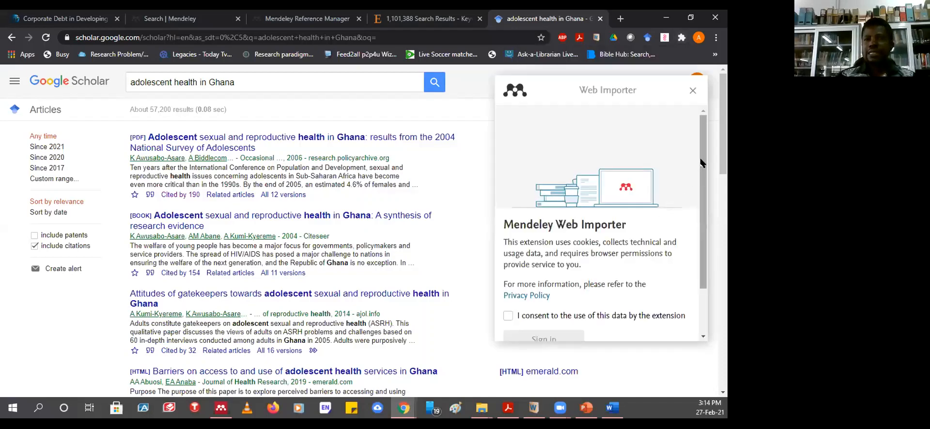
scroll(696, 175, down, 2)
click(509, 257)
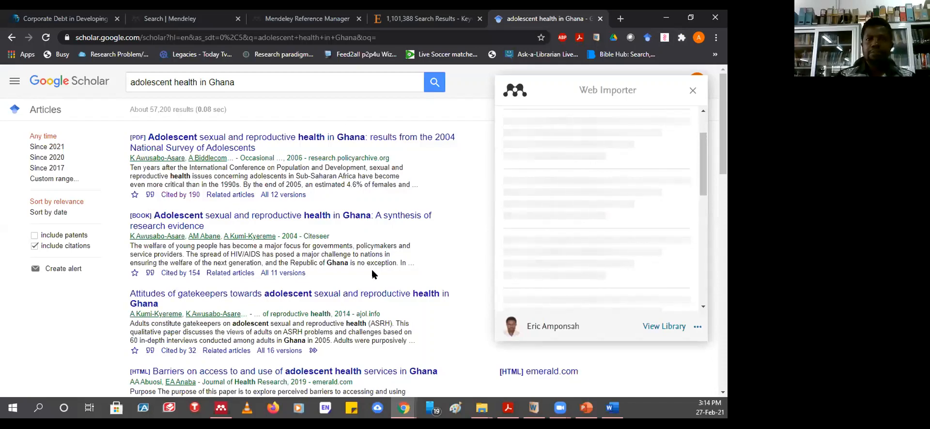
- Tick the first detected reference in the Web Importer list
scroll(284, 266, down, 5)
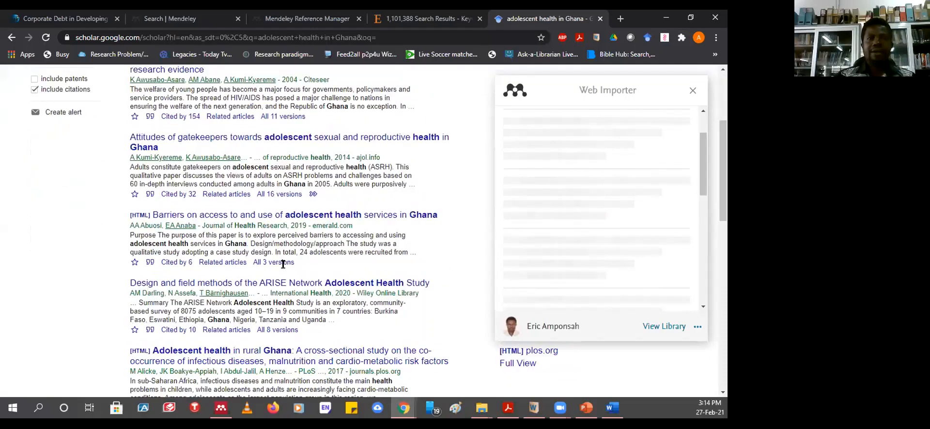
scroll(285, 266, down, 7)
scroll(284, 266, up, 5)
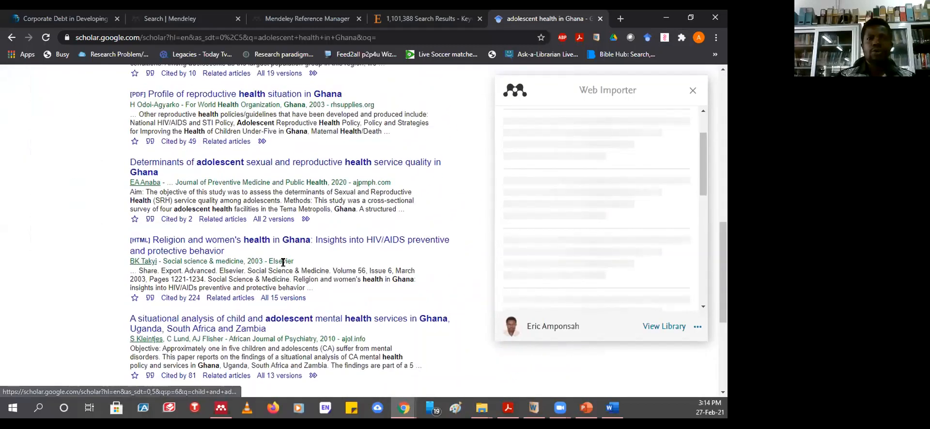
scroll(283, 267, up, 7)
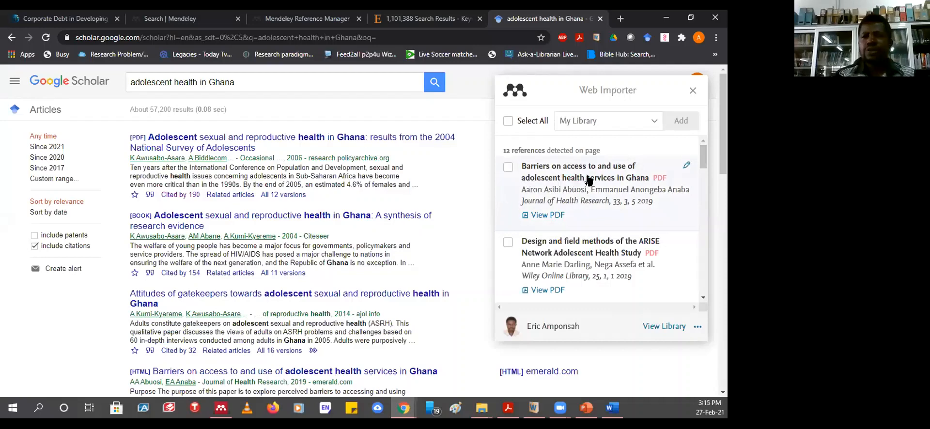
click(508, 167)
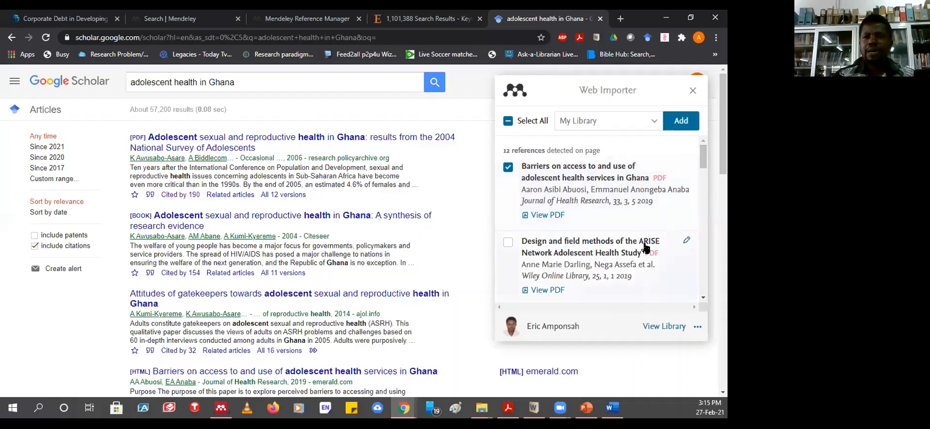
- Tick the Attitudes of Gatekeepers article and bring up the My Library destination list
scroll(644, 247, down, 3)
scroll(645, 246, down, 3)
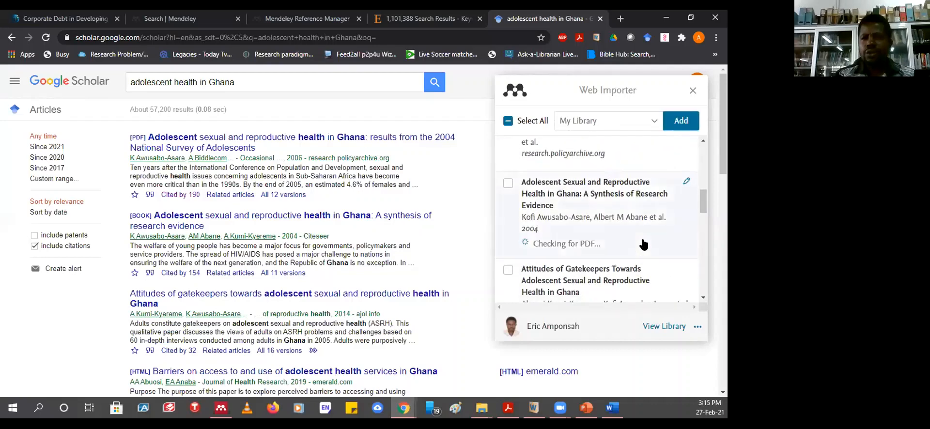
scroll(644, 244, down, 2)
scroll(644, 243, down, 2)
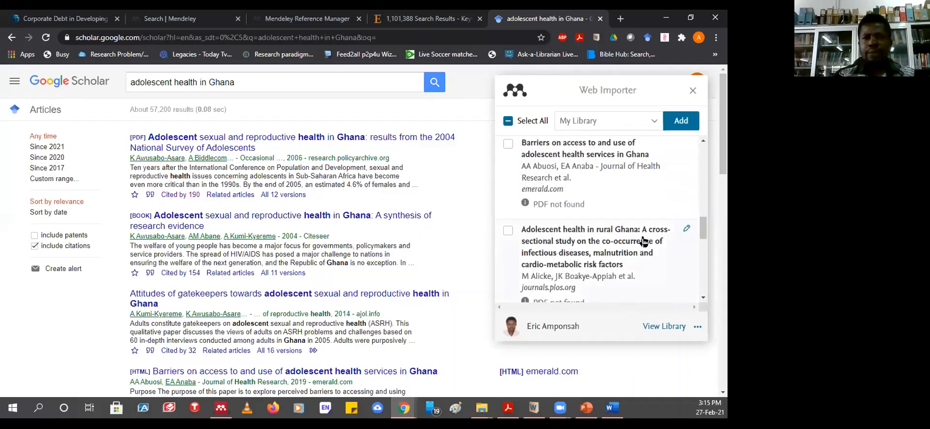
scroll(643, 241, up, 2)
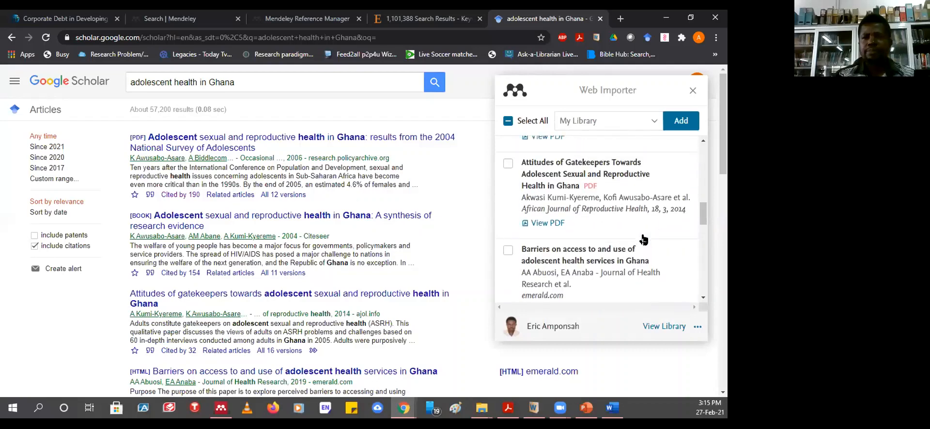
scroll(499, 222, up, 2)
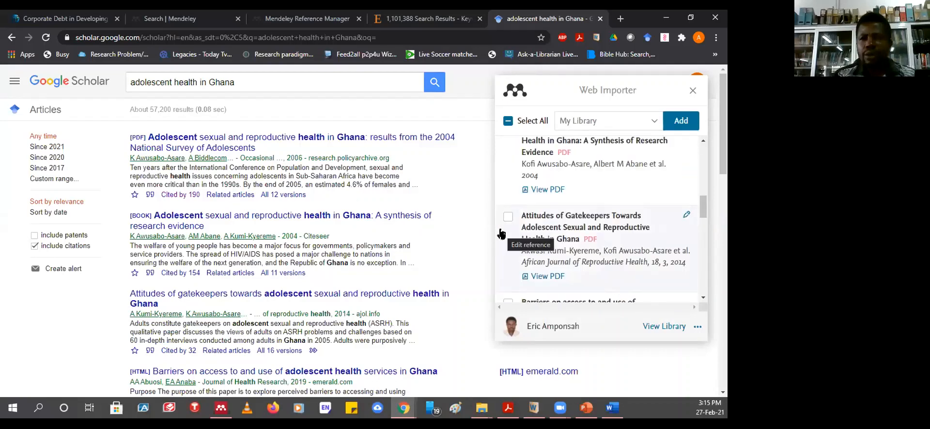
click(506, 219)
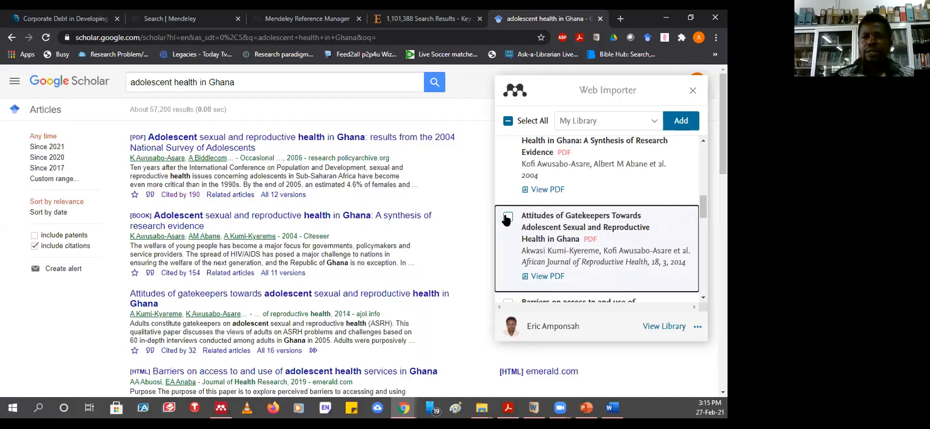
click(655, 120)
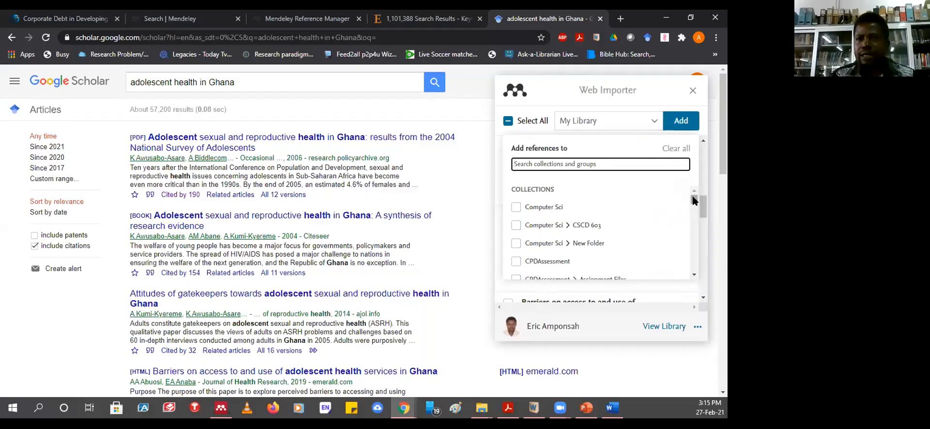
- Select the Webometrics folder as an import destination
drag(695, 199, 696, 277)
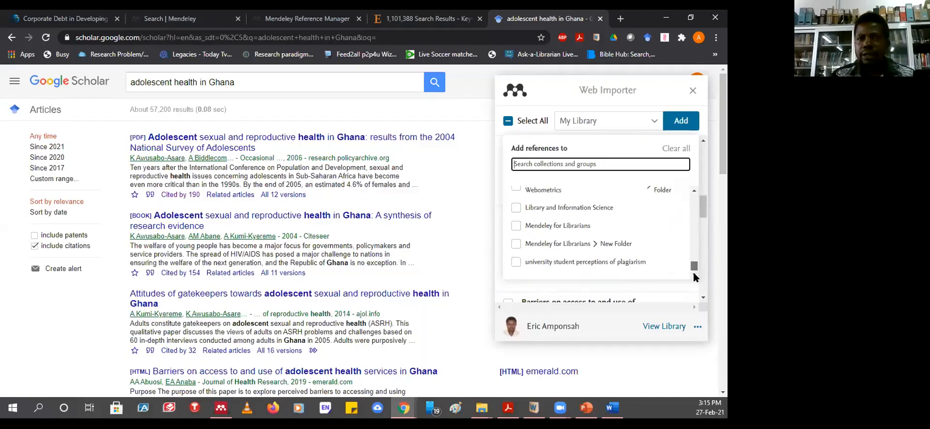
click(660, 191)
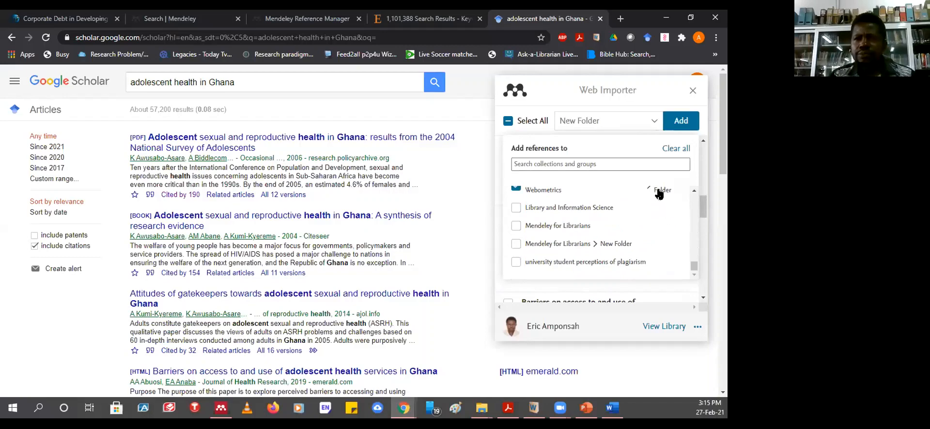
click(659, 193)
click(659, 192)
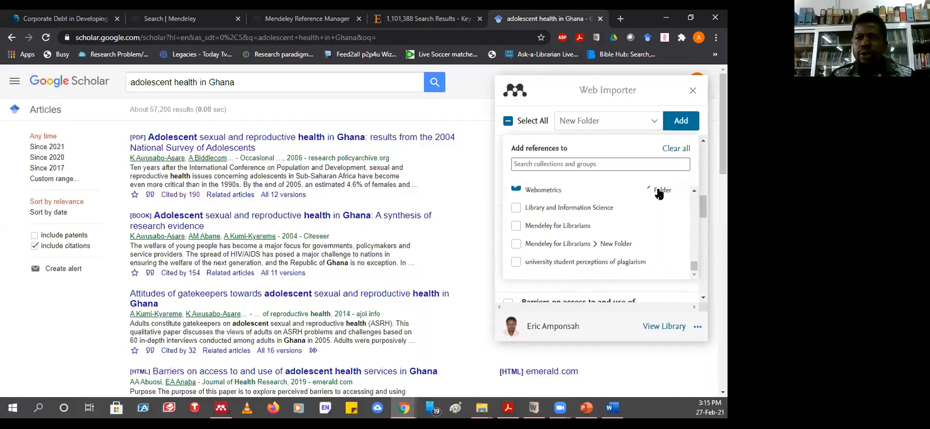
click(659, 193)
click(659, 192)
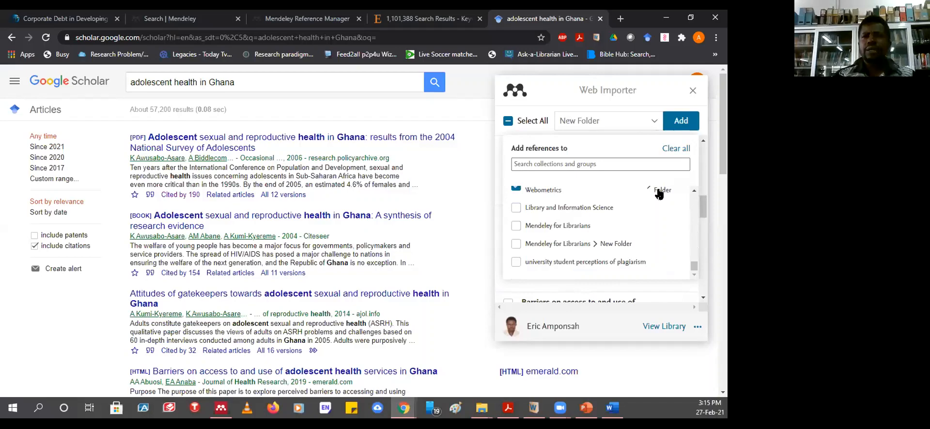
click(579, 124)
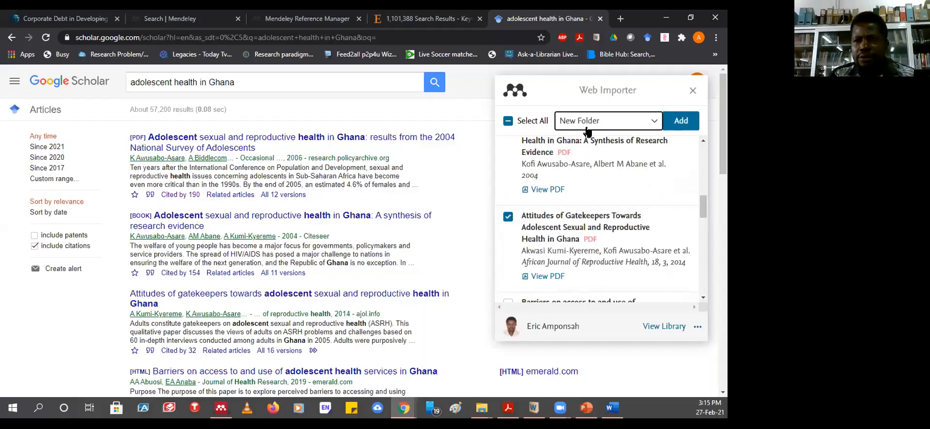
- Add Computer Sci as a destination too and save the reference to Mendeley
click(651, 124)
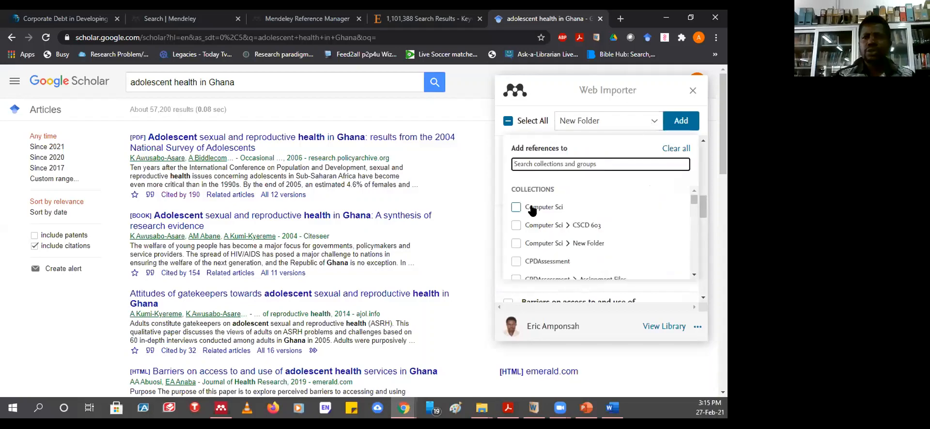
scroll(550, 231, down, 3)
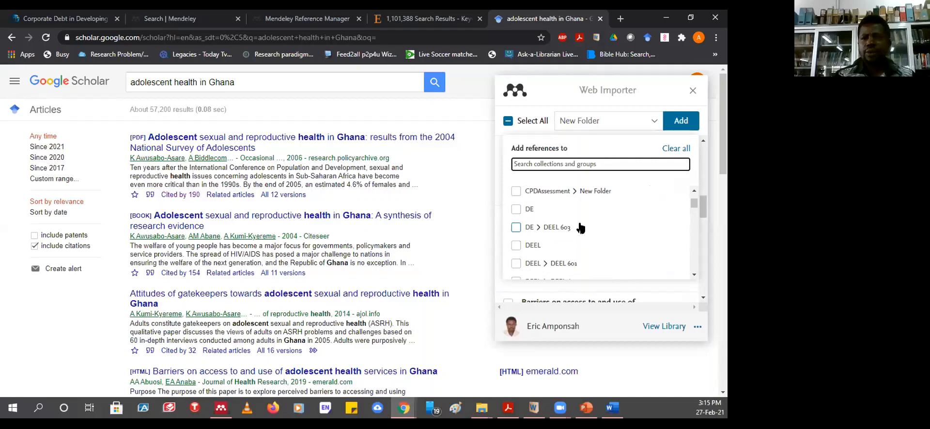
scroll(581, 228, up, 3)
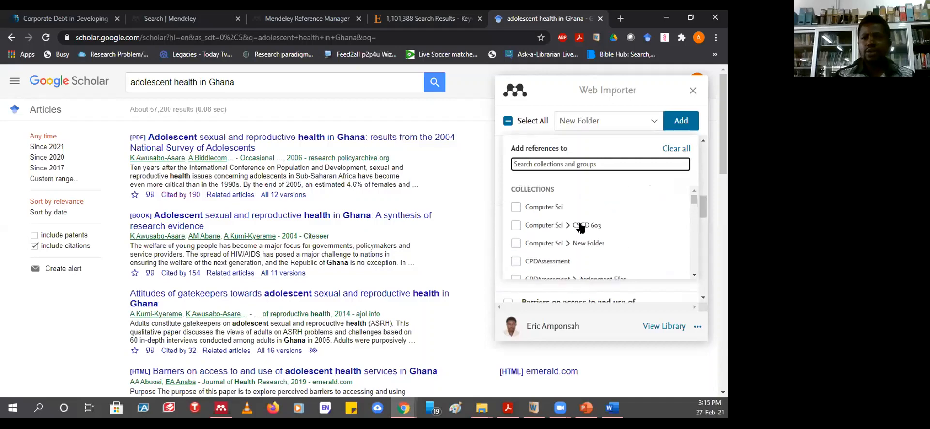
click(542, 210)
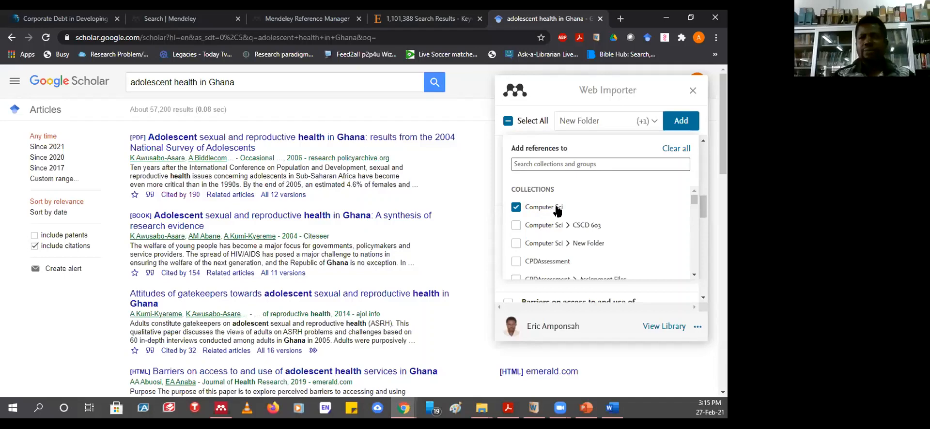
click(679, 124)
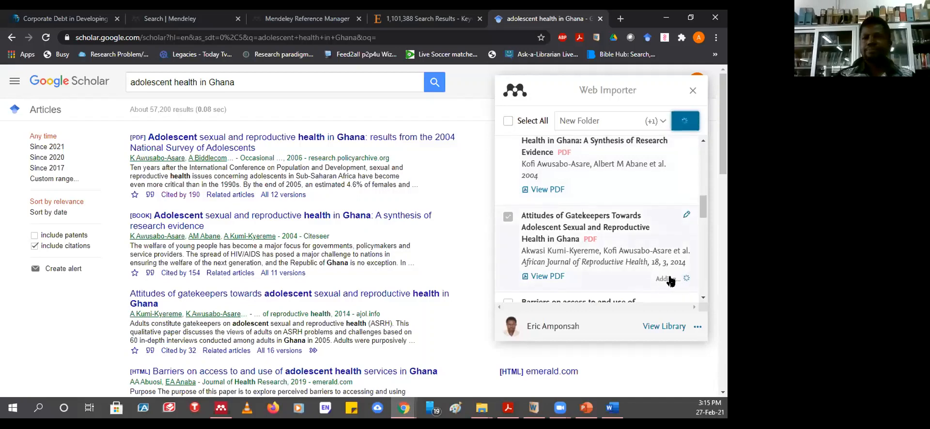
- Check that Attitudes of Gatekeepers and Barriers on access both show PDF and Reference ticks
scroll(623, 235, down, 3)
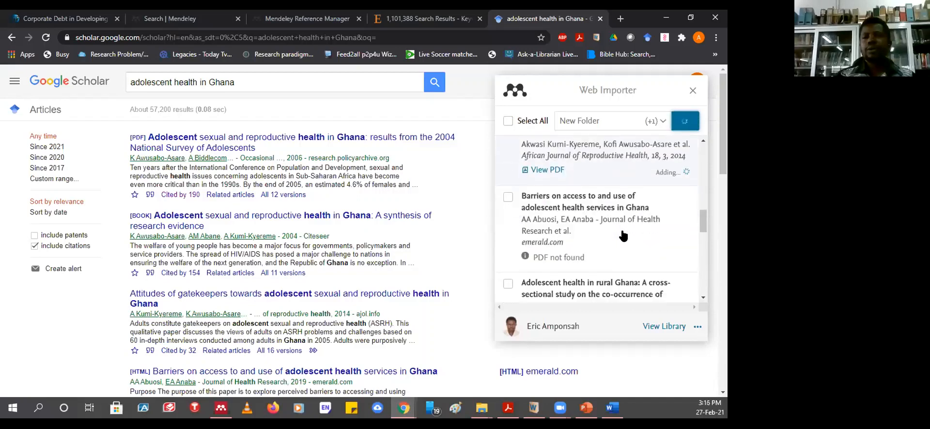
scroll(623, 234, up, 5)
scroll(623, 234, up, 5)
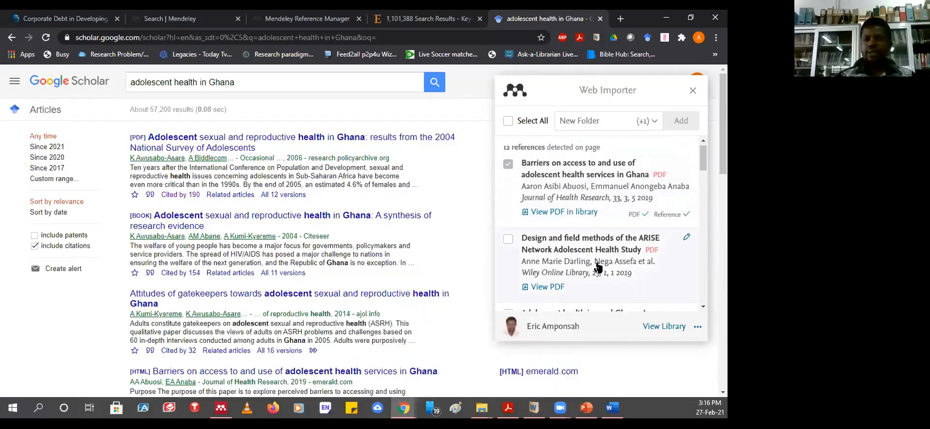
scroll(599, 268, down, 2)
scroll(599, 268, down, 3)
scroll(599, 268, down, 2)
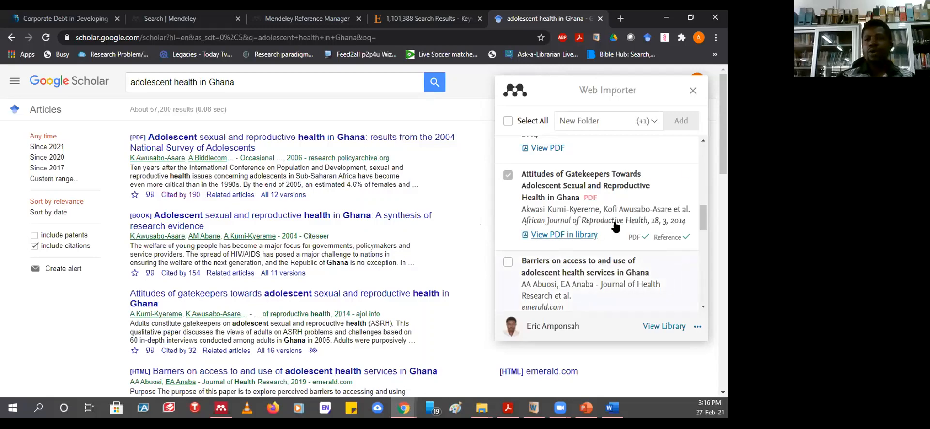
drag(702, 216, 705, 145)
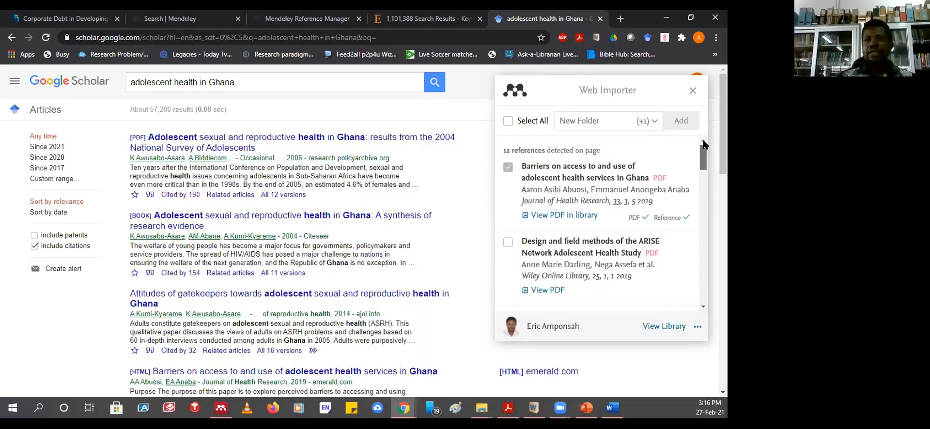
drag(705, 308, 689, 158)
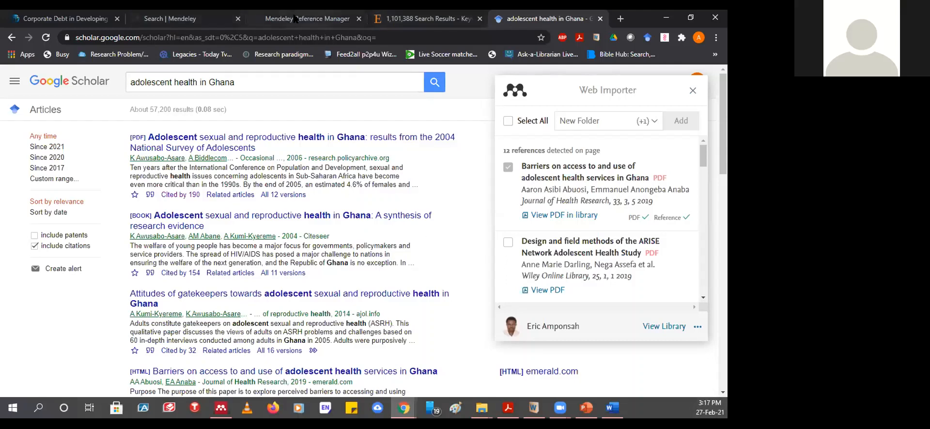
- Switch to the Mendeley Reference Manager tab to view All References
click(296, 18)
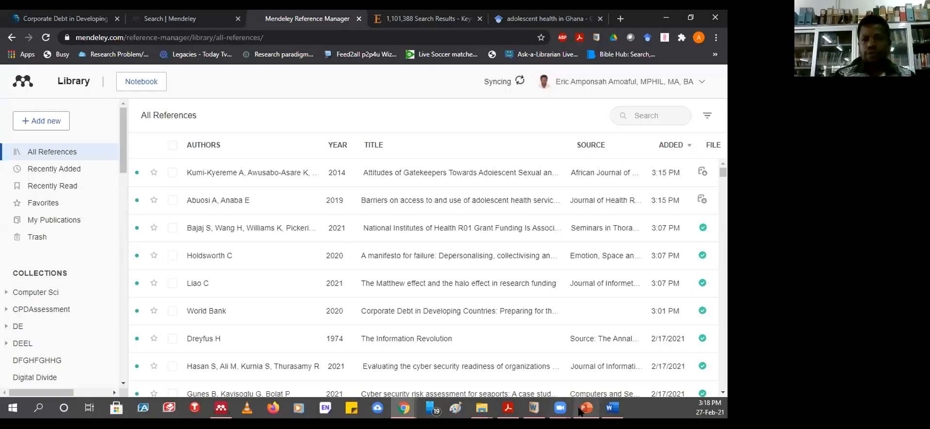
- In Word's Mendeley Citation Styles manager, search the Get More Styles list for 'harvard'
click(612, 408)
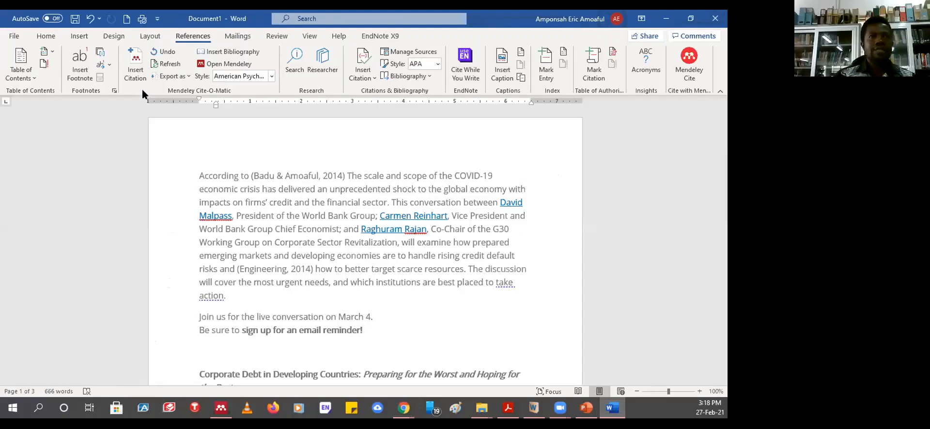
click(272, 77)
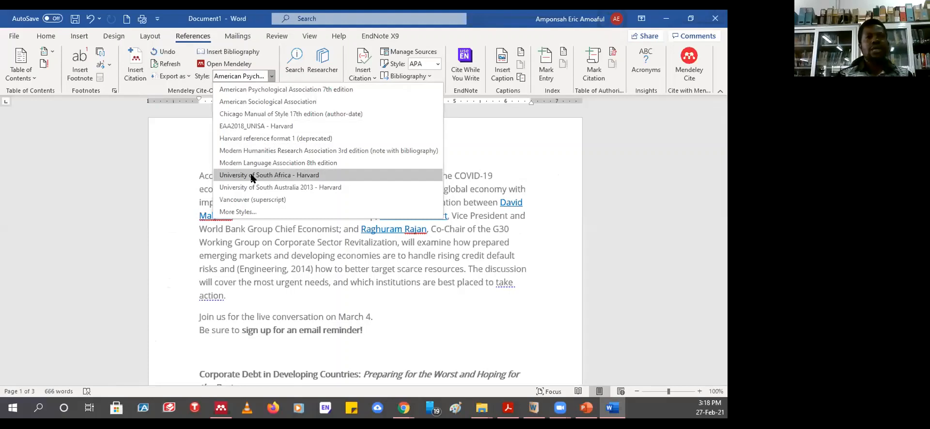
click(228, 212)
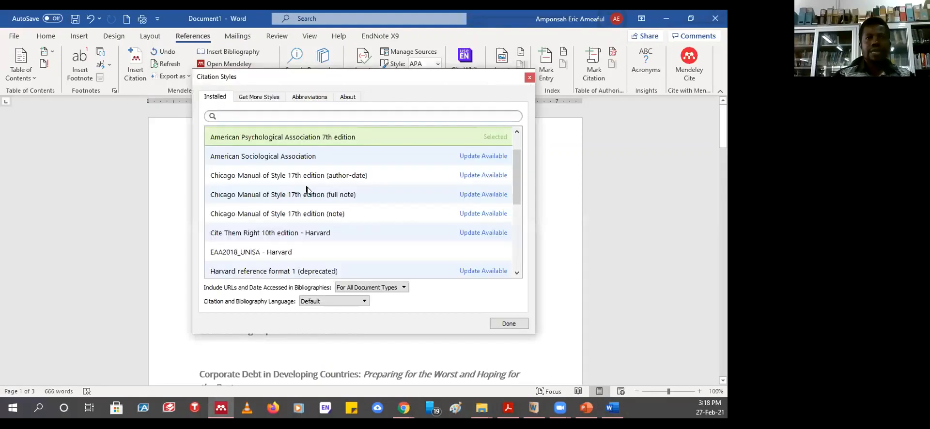
drag(517, 187, 517, 138)
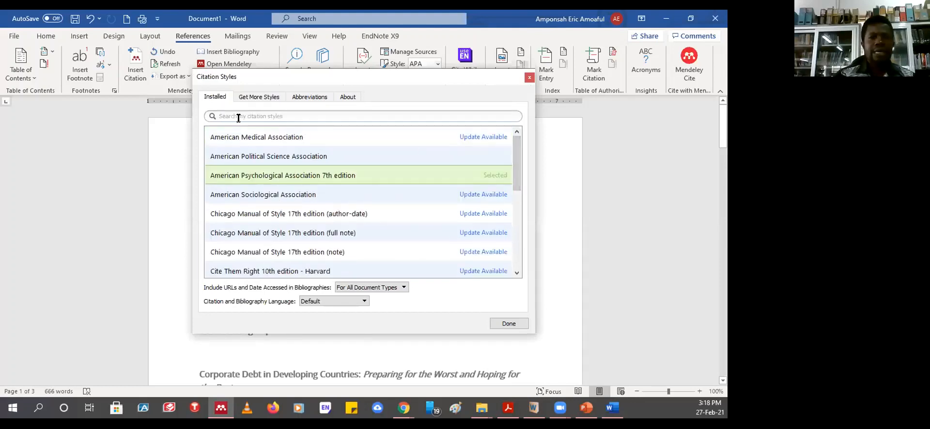
click(252, 97)
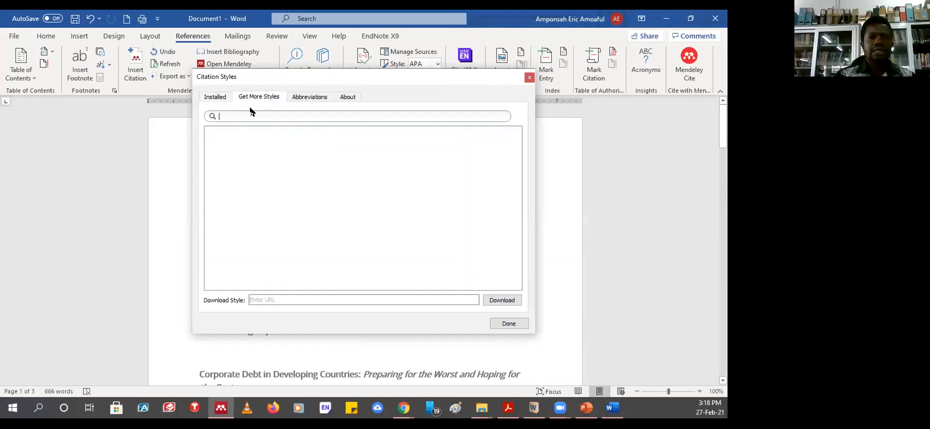
click(246, 117)
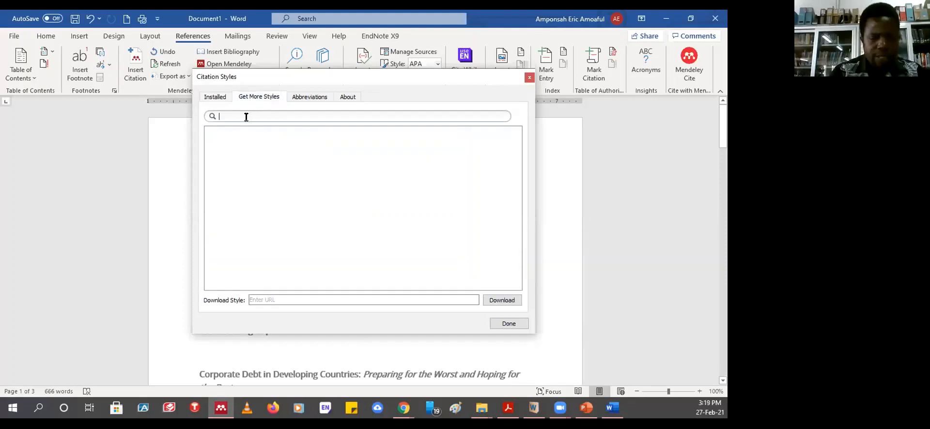
text(harvard)
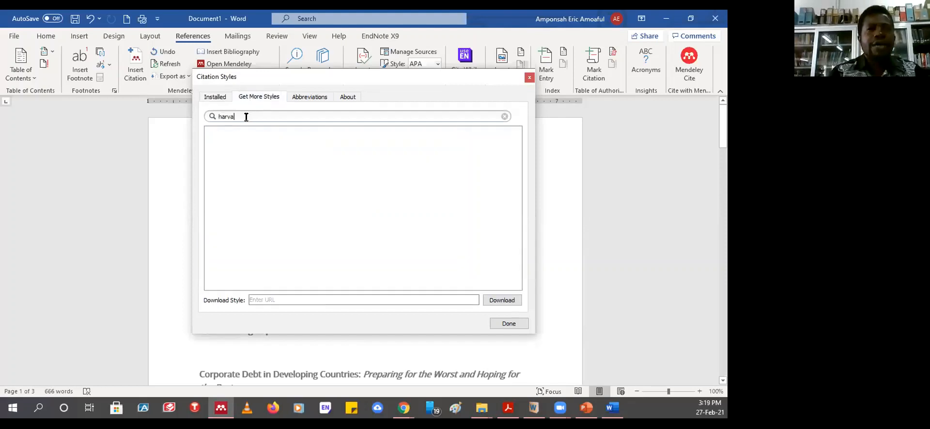
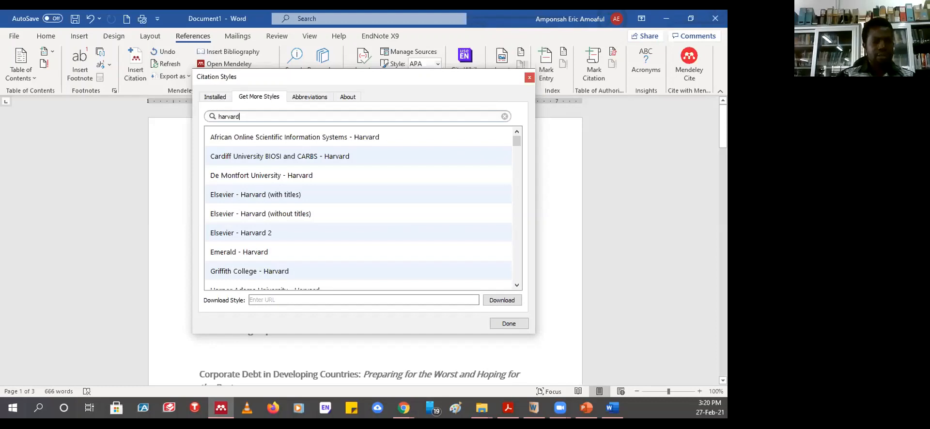
- Close the Citation Styles window in Word and switch to the Mendeley Desktop library
key(Return)
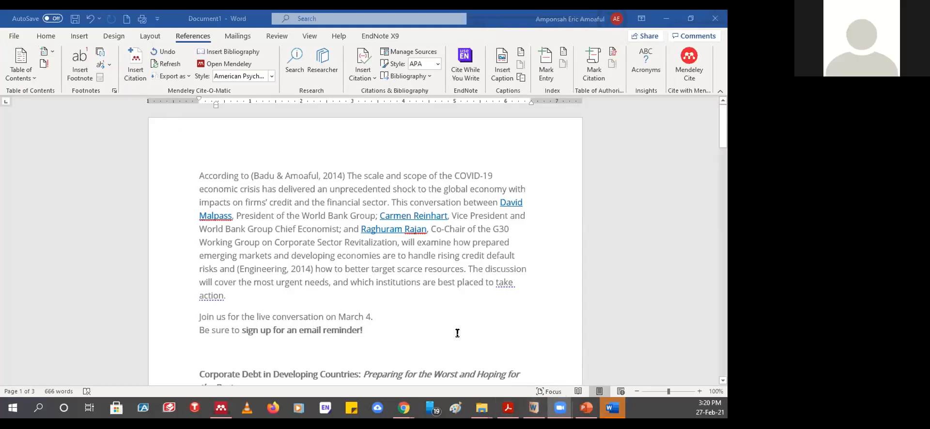
click(245, 156)
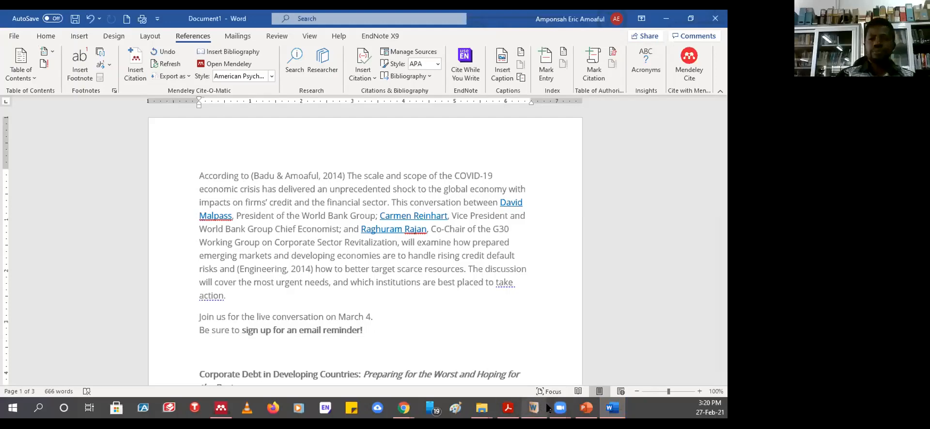
click(221, 408)
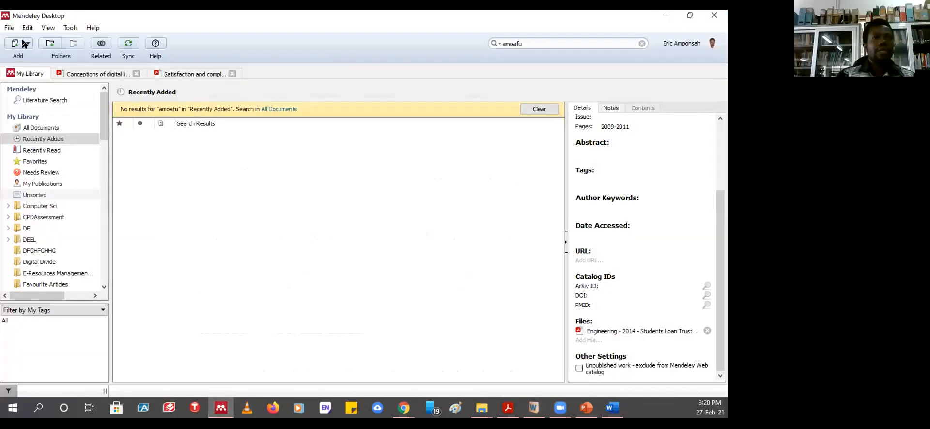
click(23, 45)
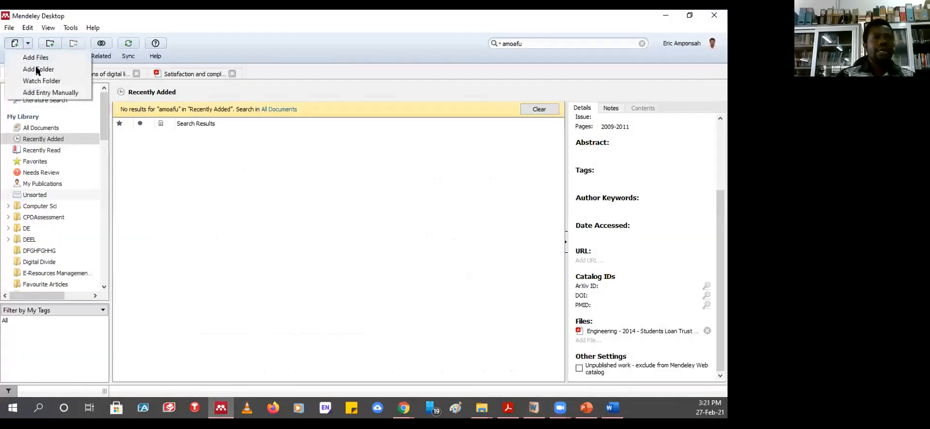
- Start a manually entered reference in Mendeley Desktop and set its type to Web Page
click(44, 92)
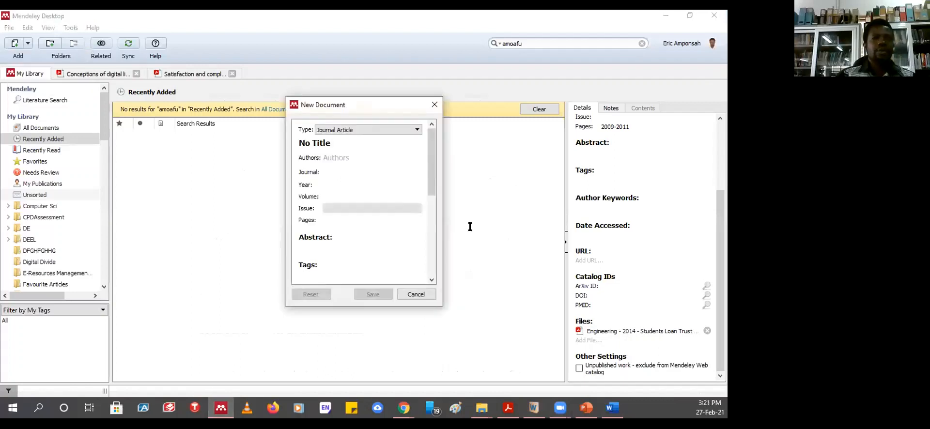
click(417, 130)
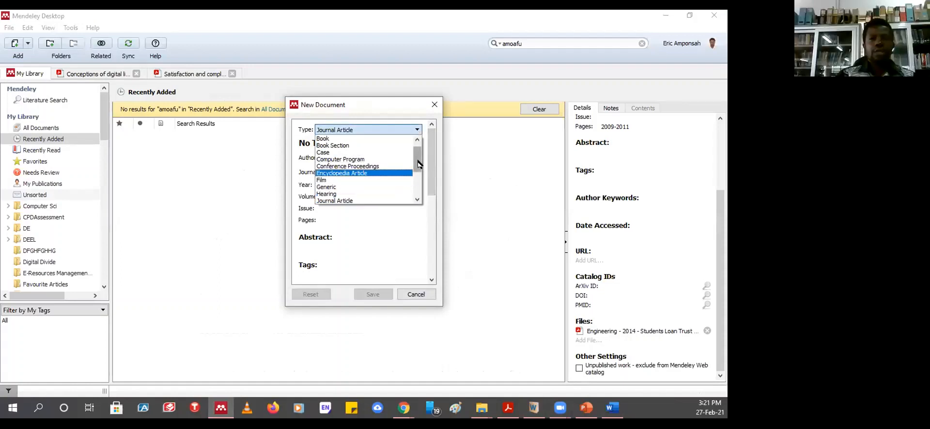
drag(417, 159, 417, 191)
click(329, 194)
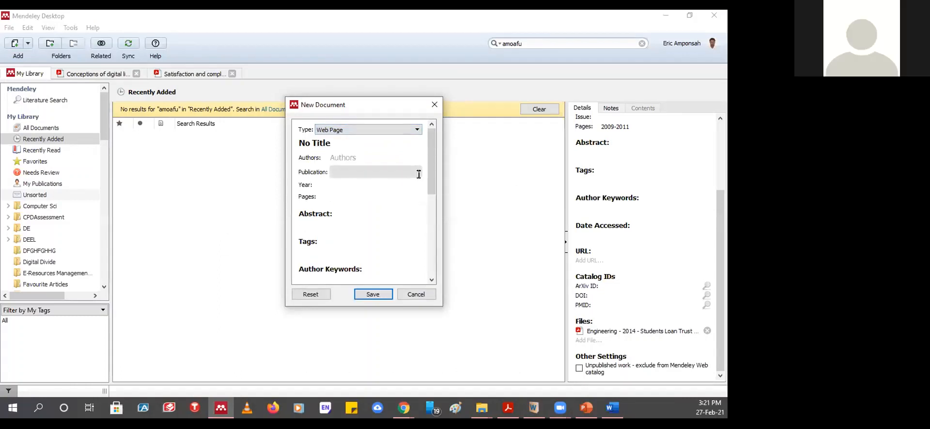
- Fill in the author's first name in the Authors field
click(358, 154)
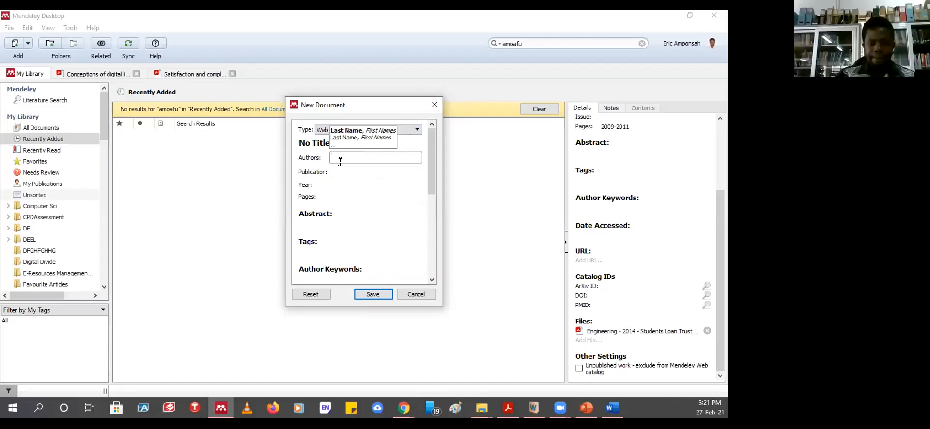
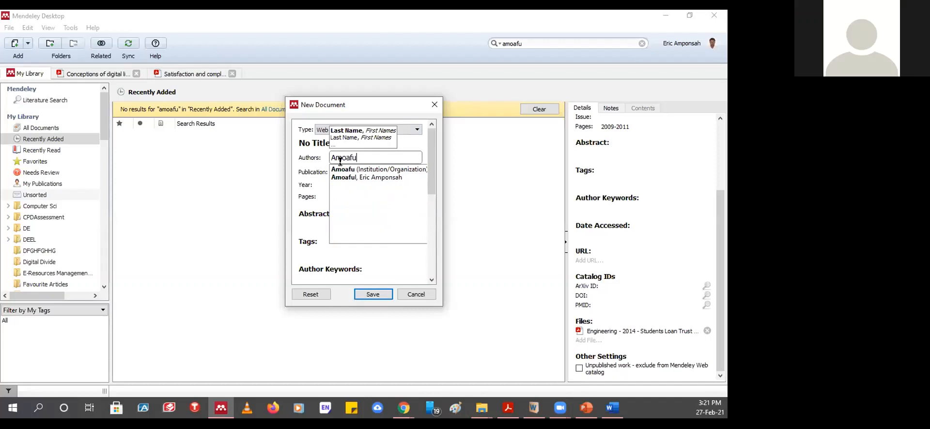
key(BackSpace)
key(BackSpace)
key(BackSpace)
key(BackSpace)
key(BackSpace)
key(BackSpace)
key(BackSpace)
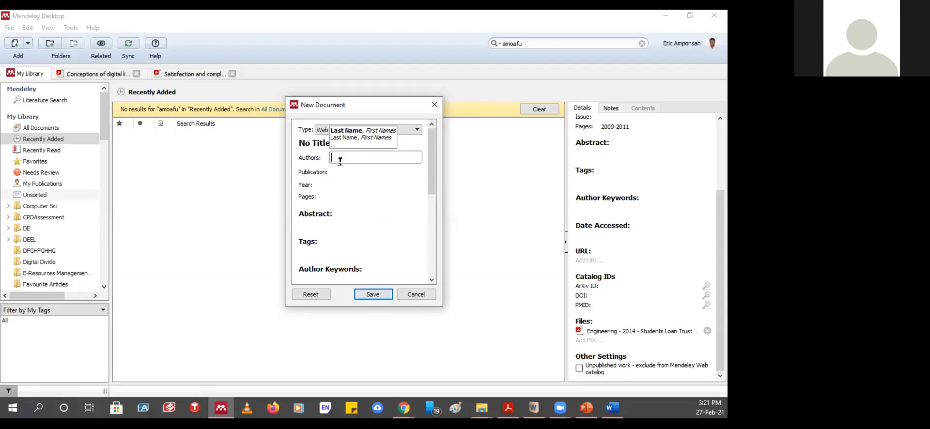
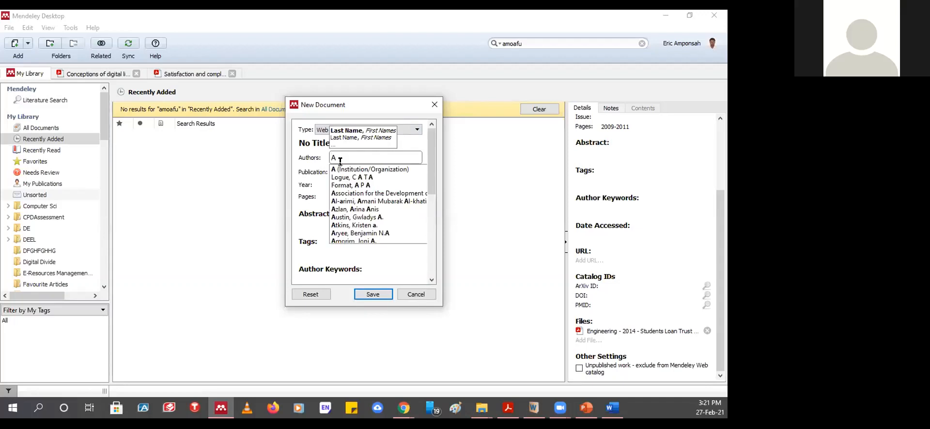
key(BackSpace)
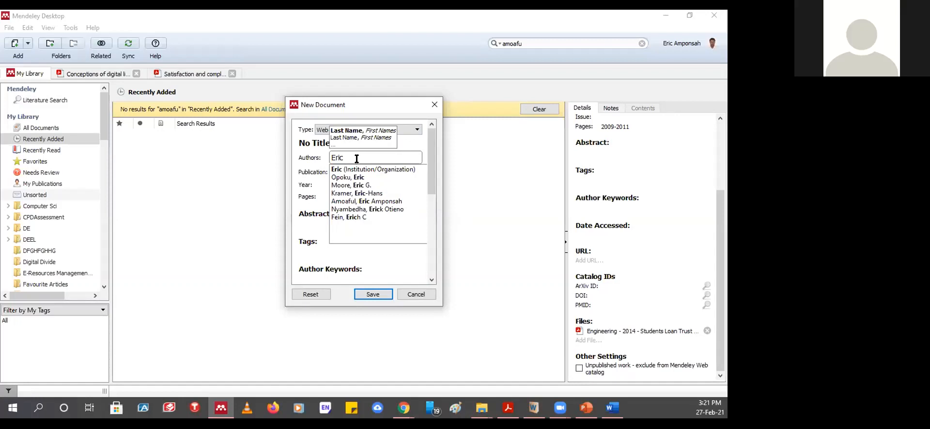
double_click(331, 158)
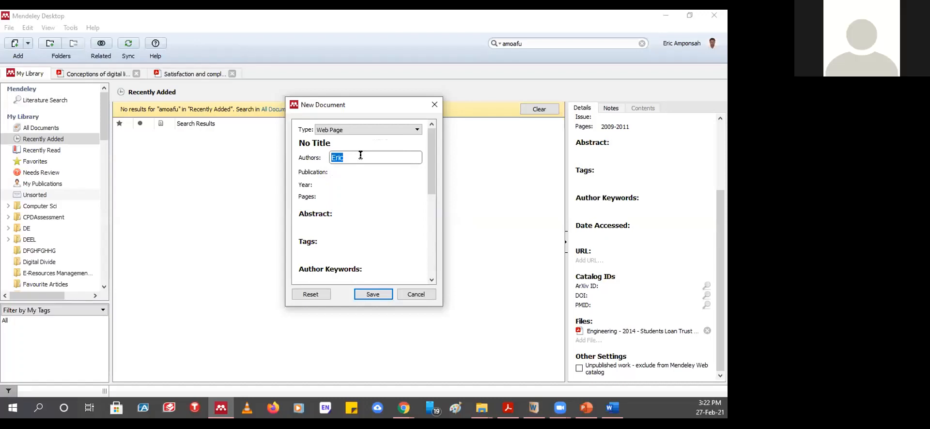
- Review the Institution and Authors fields, then close the New Document form without saving
drag(429, 169, 429, 230)
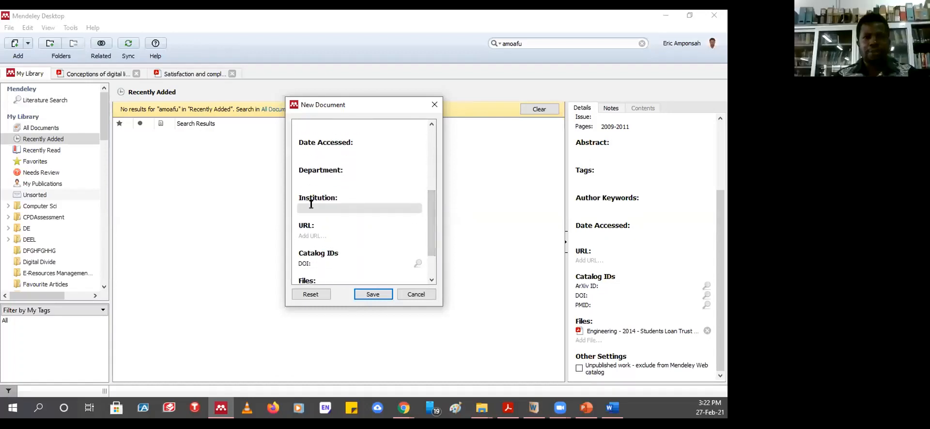
click(312, 208)
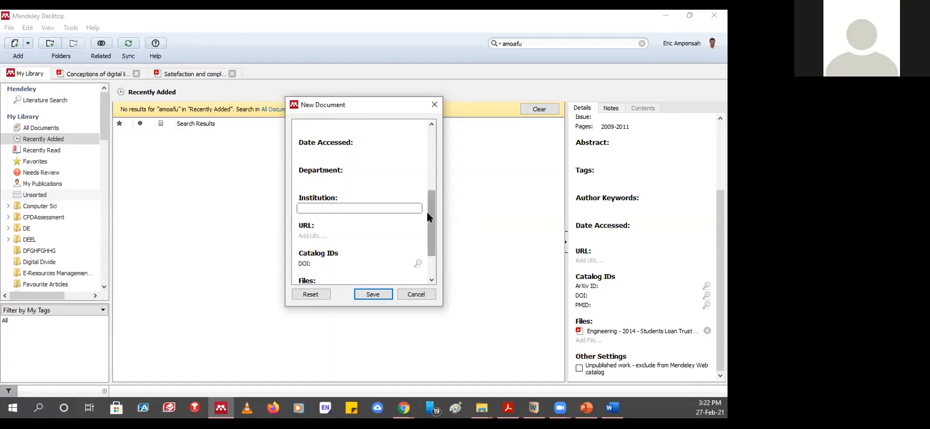
drag(426, 210, 426, 127)
click(348, 157)
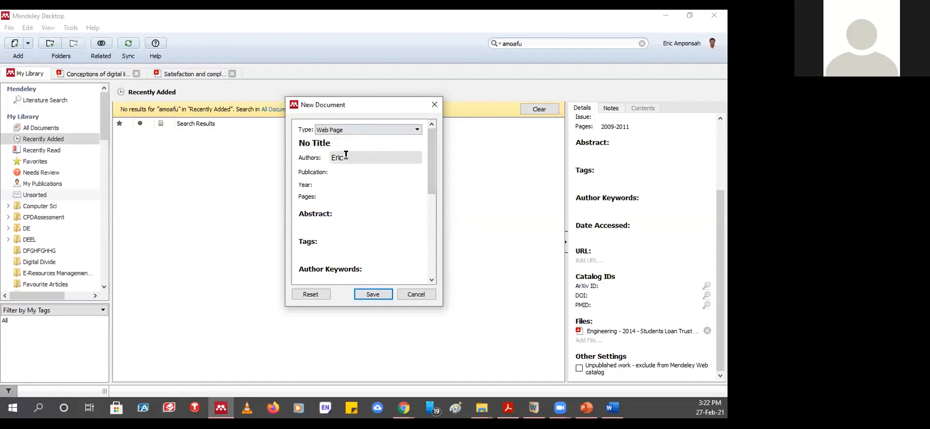
double_click(349, 155)
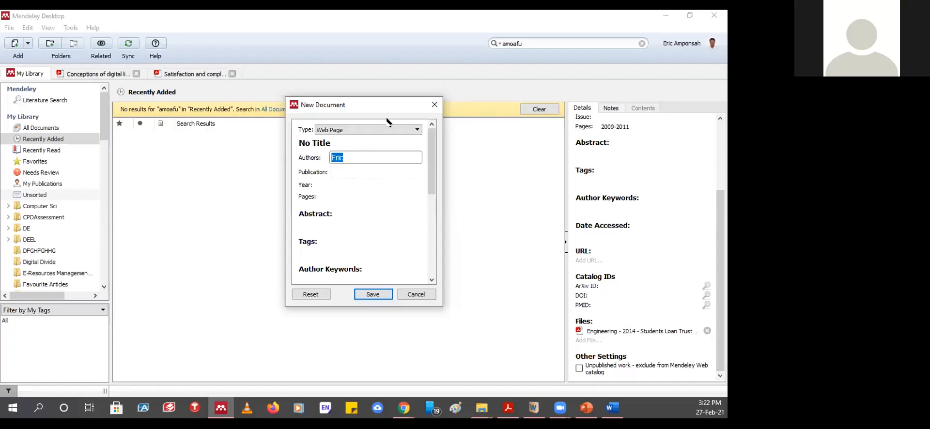
click(427, 102)
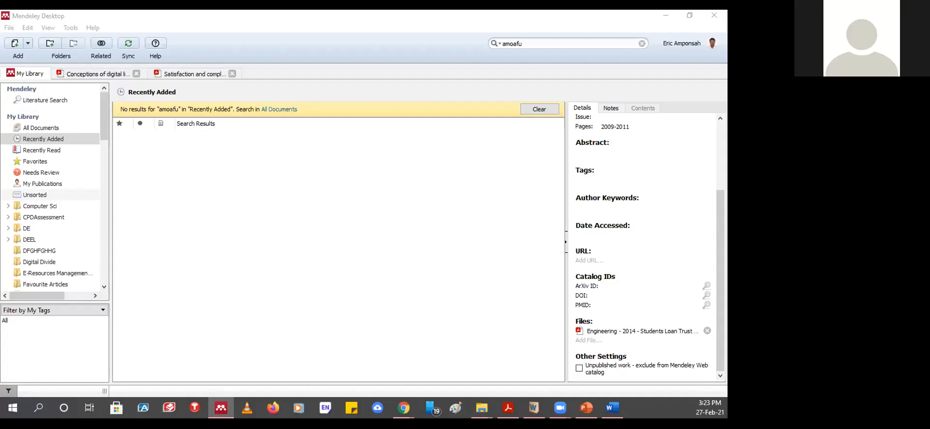
mouse_move(219, 411)
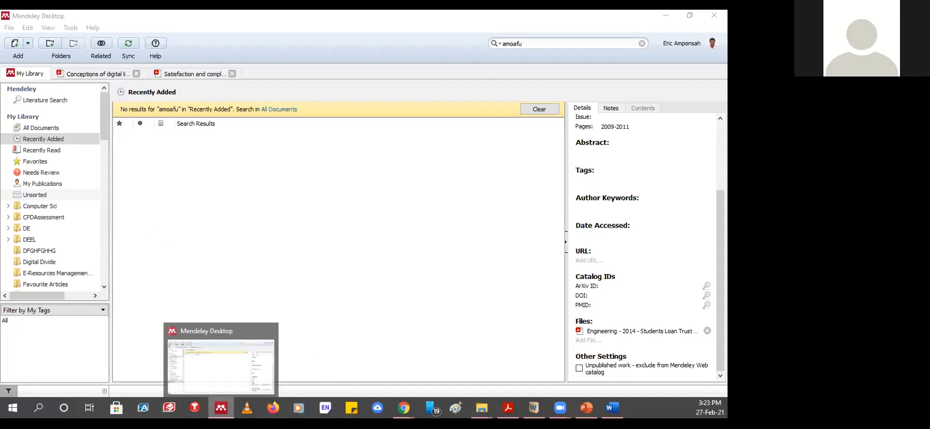
mouse_move(403, 410)
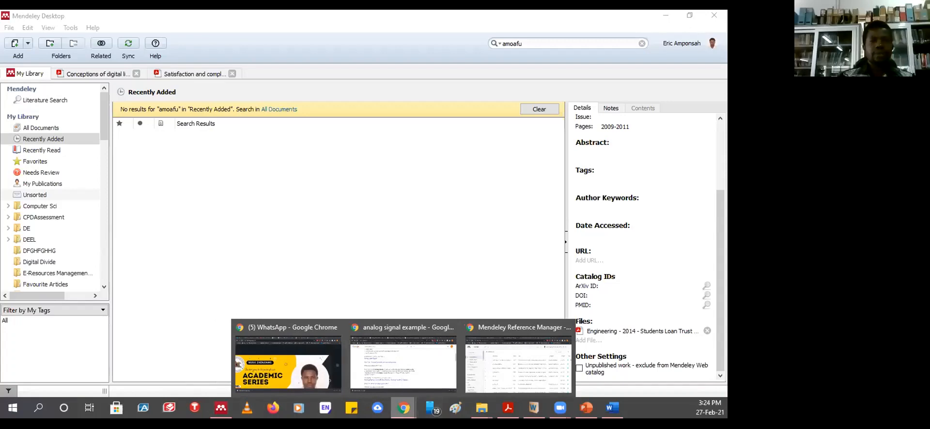
- Open the Search | Mendeley page in a second browser tab and view it
click(520, 362)
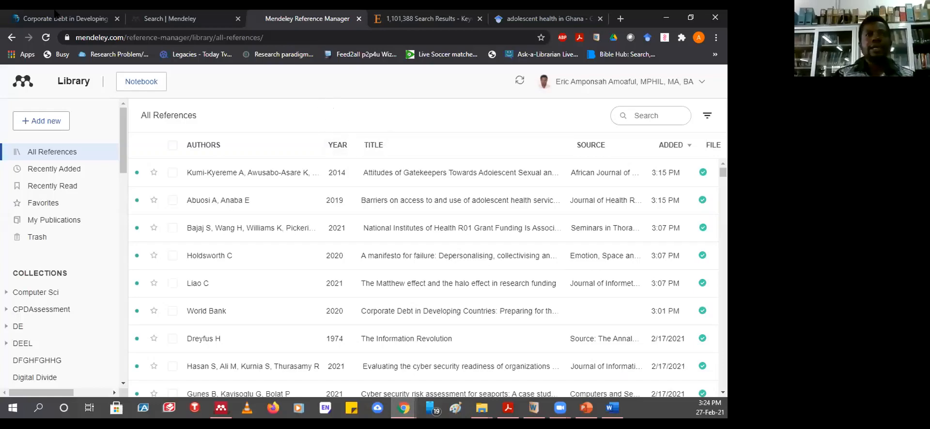
click(166, 20)
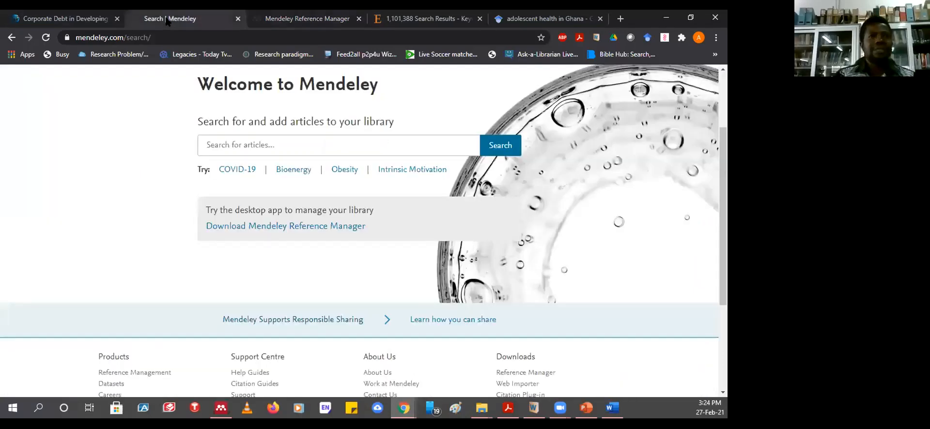
scroll(333, 253, up, 2)
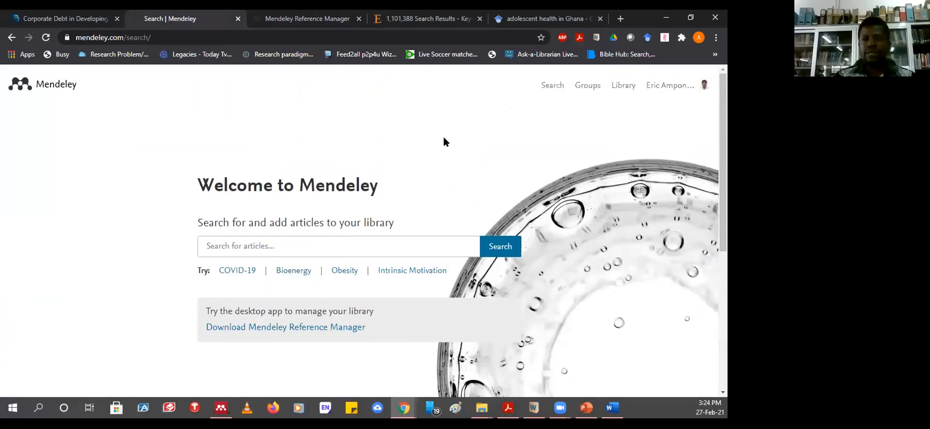
right_click(551, 88)
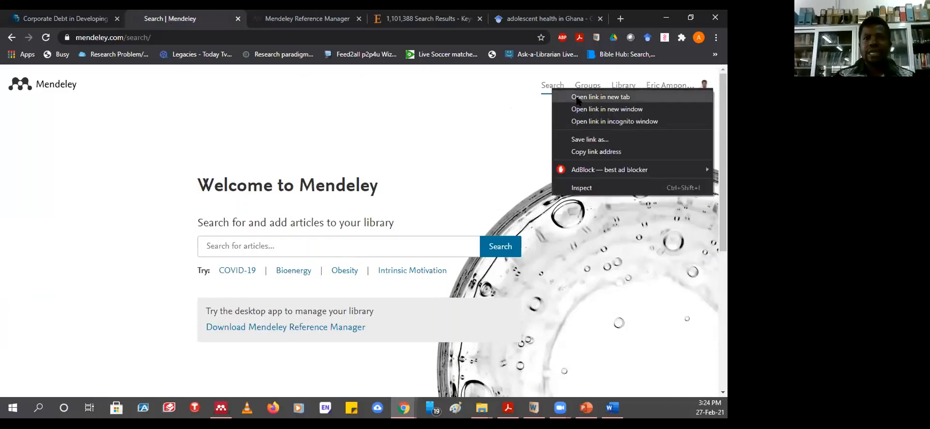
click(586, 97)
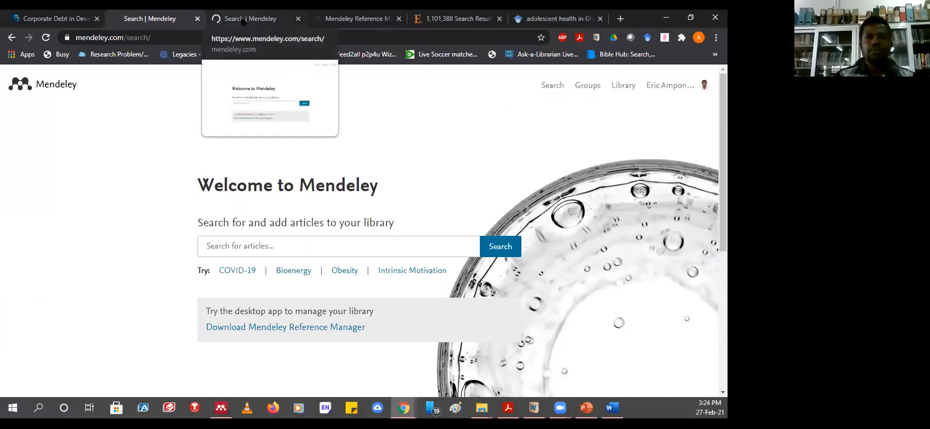
click(242, 21)
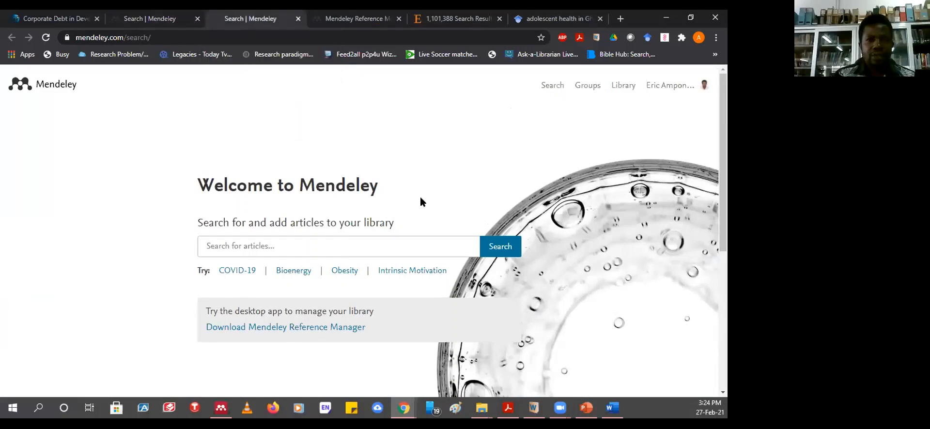
click(587, 89)
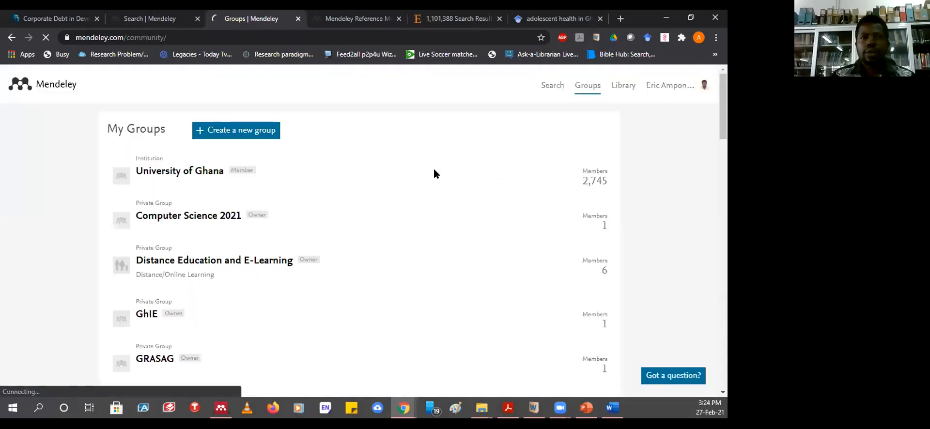
scroll(331, 194, down, 5)
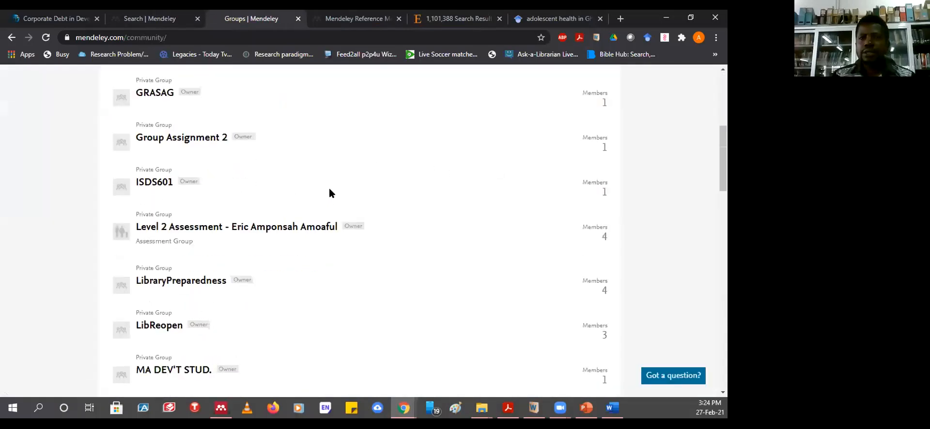
scroll(332, 193, up, 5)
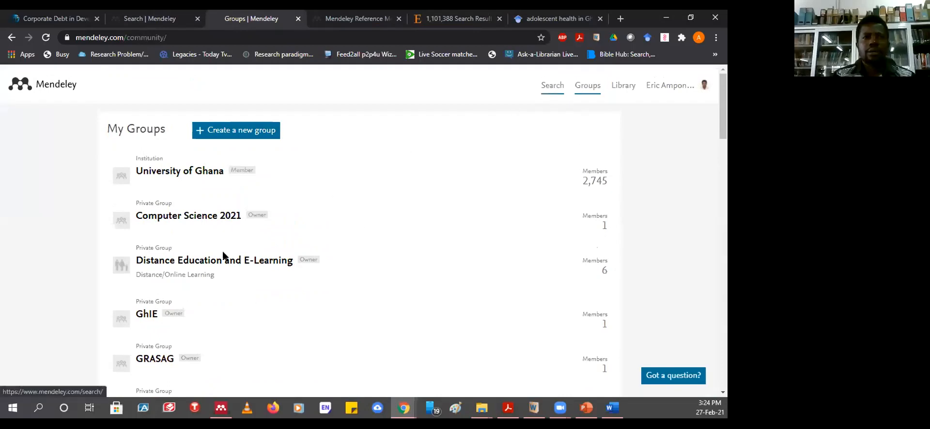
scroll(217, 299, down, 5)
scroll(212, 244, up, 3)
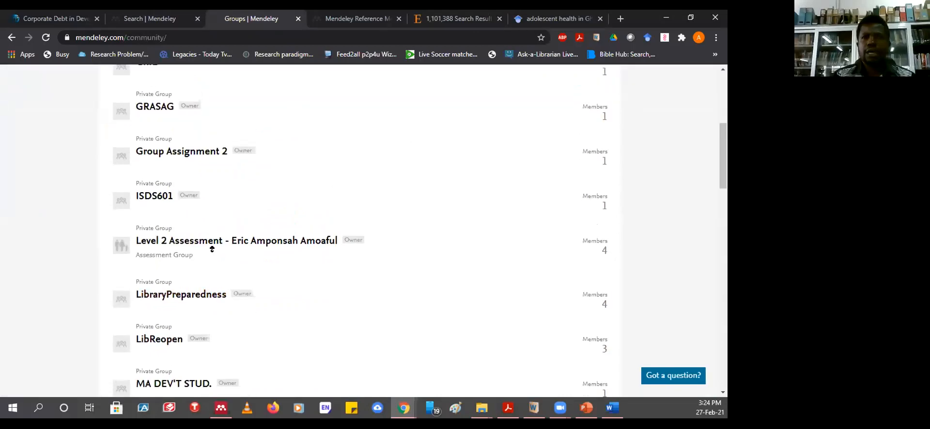
scroll(202, 246, up, 2)
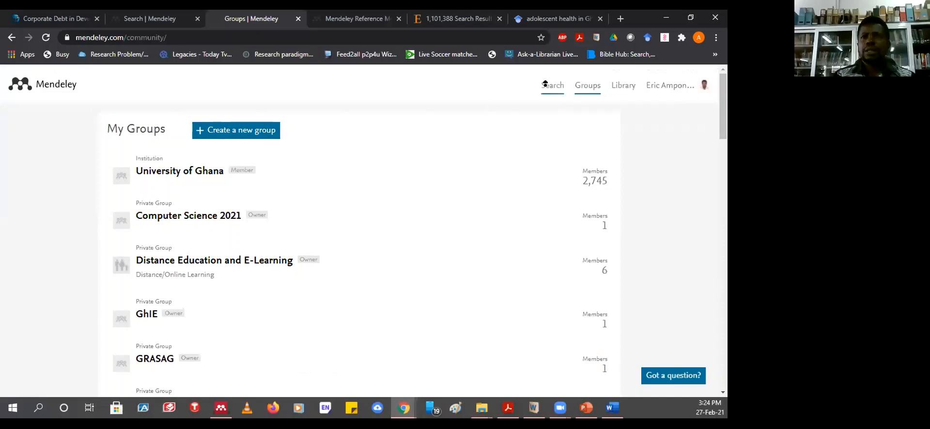
click(526, 14)
click(346, 18)
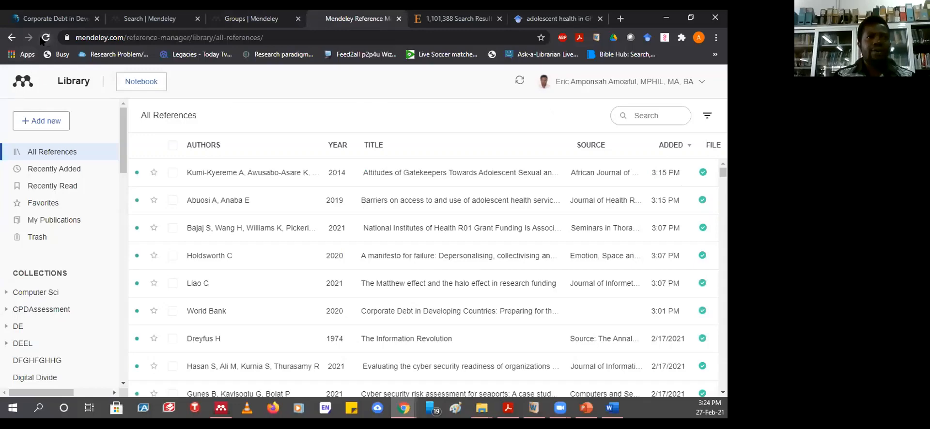
click(148, 18)
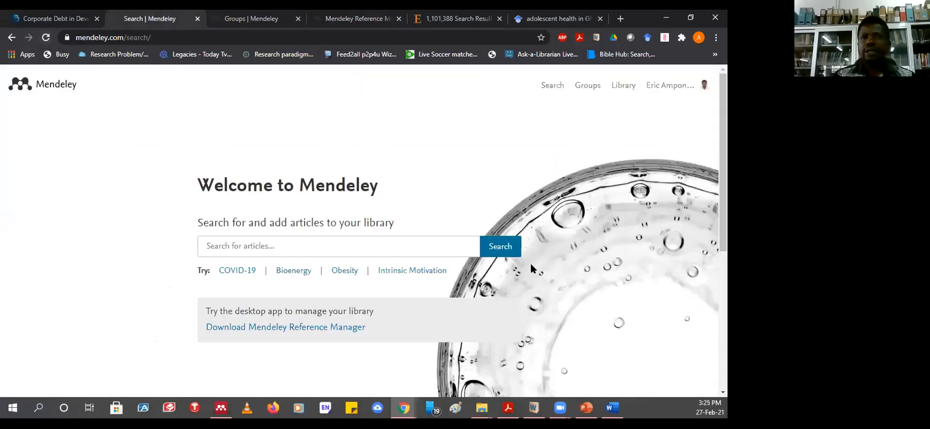
scroll(540, 296, down, 5)
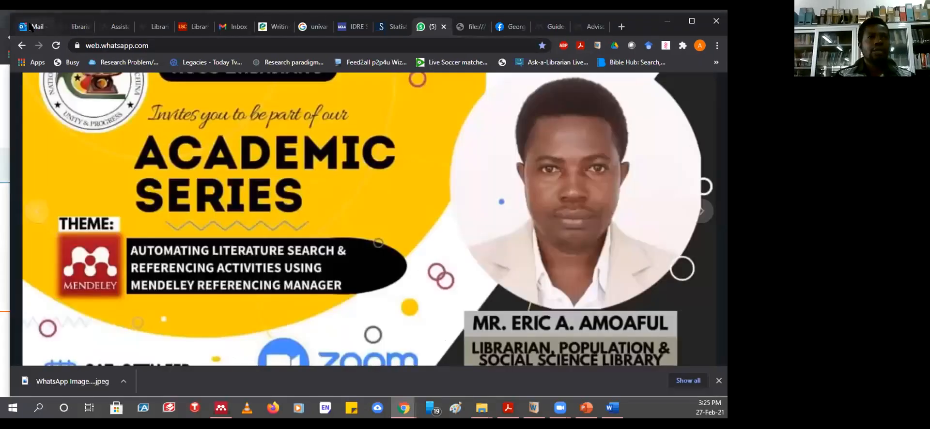
- Show Outlook mail in a maximized window and scroll through the messages under Other
click(30, 26)
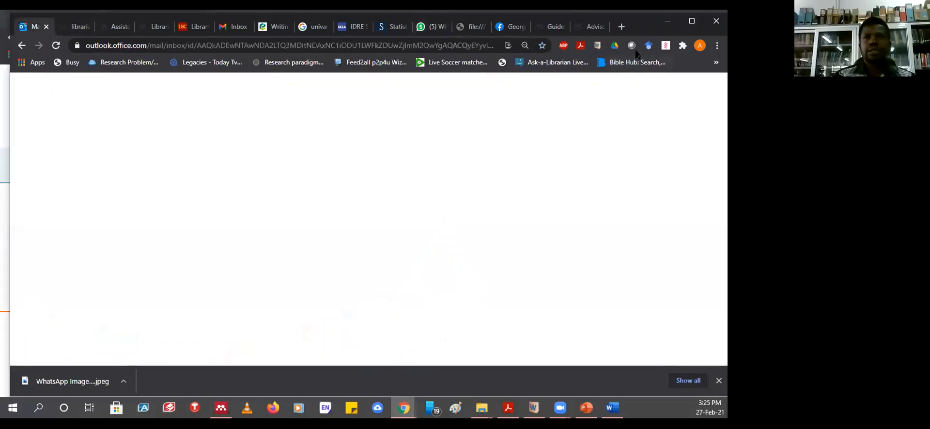
click(686, 22)
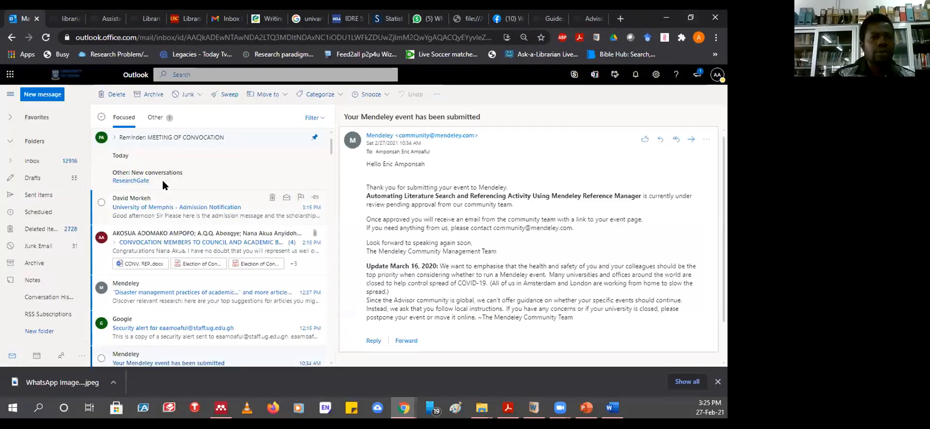
click(155, 121)
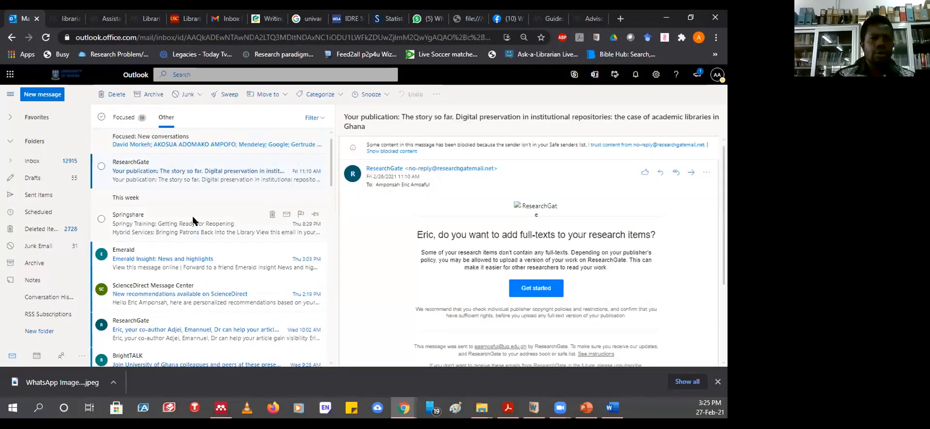
scroll(193, 221, down, 1)
scroll(193, 220, down, 1)
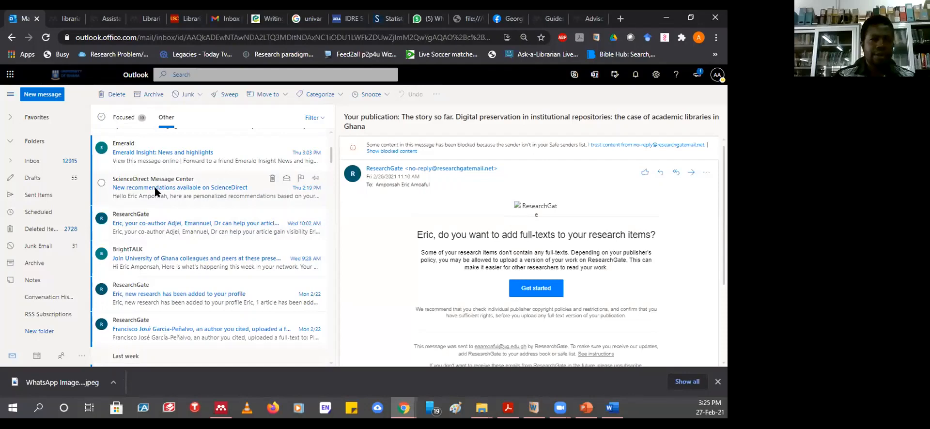
scroll(155, 192, down, 4)
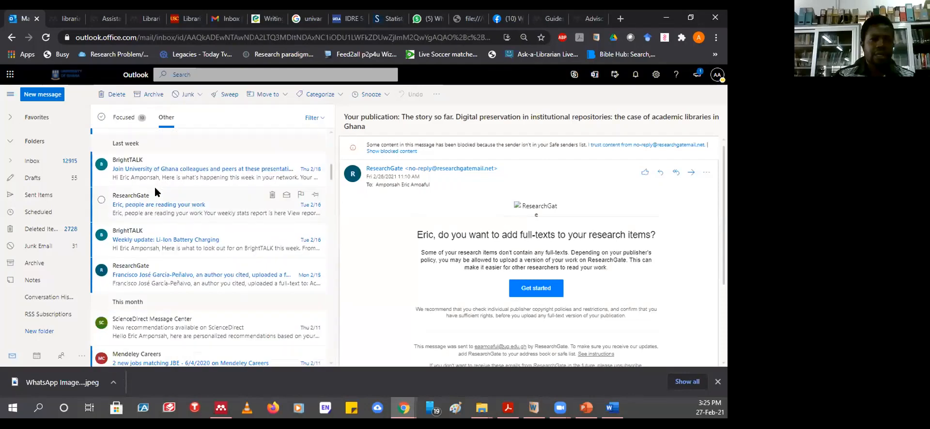
scroll(155, 192, down, 2)
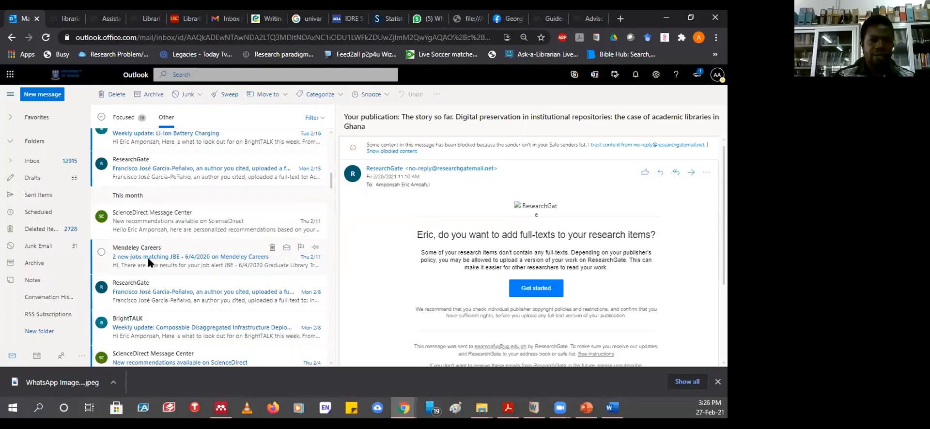
scroll(163, 223, down, 2)
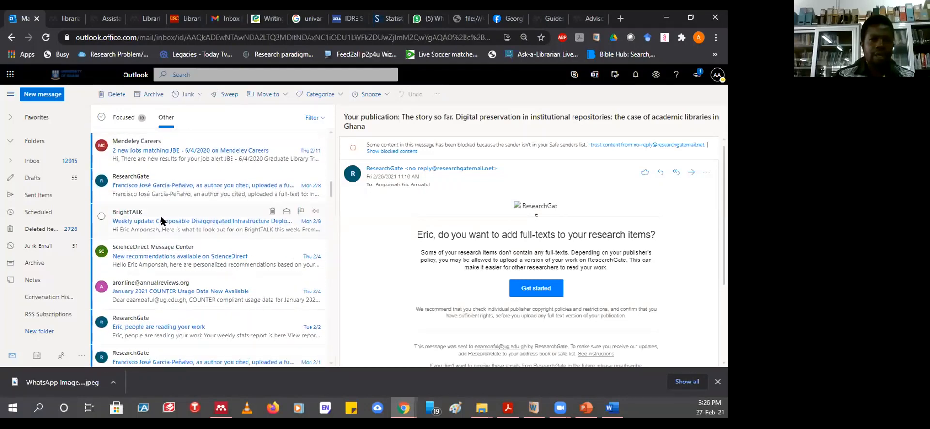
scroll(161, 221, down, 1)
scroll(161, 221, down, 4)
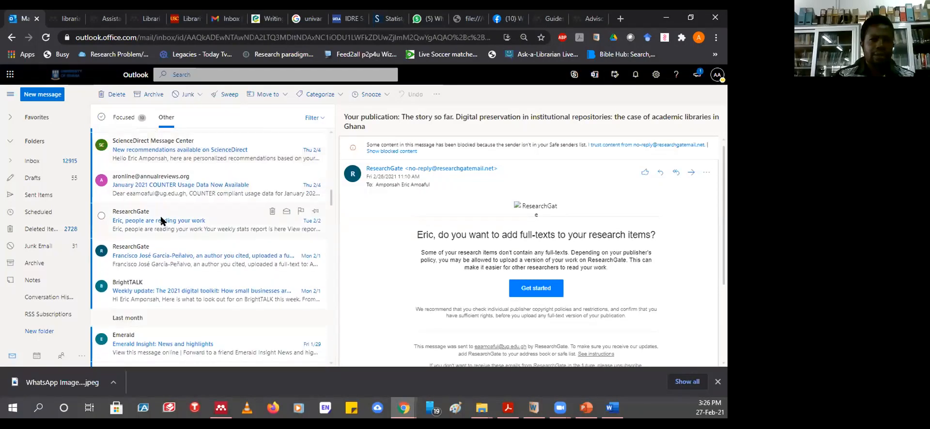
scroll(162, 221, down, 1)
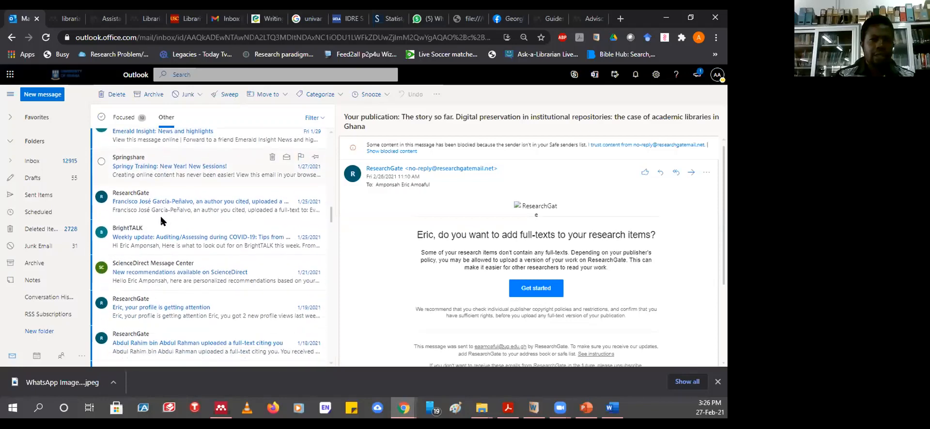
scroll(162, 221, down, 4)
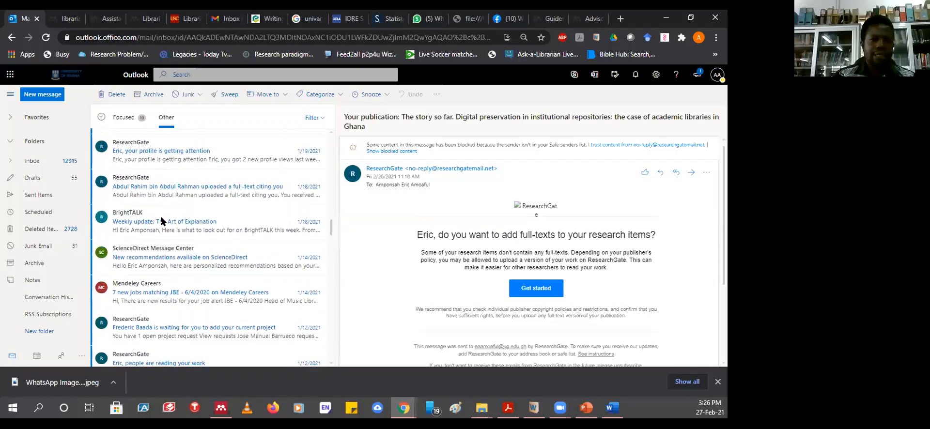
- Back in the Focused inbox, read the Mendeley email of personalised article suggestions
click(120, 119)
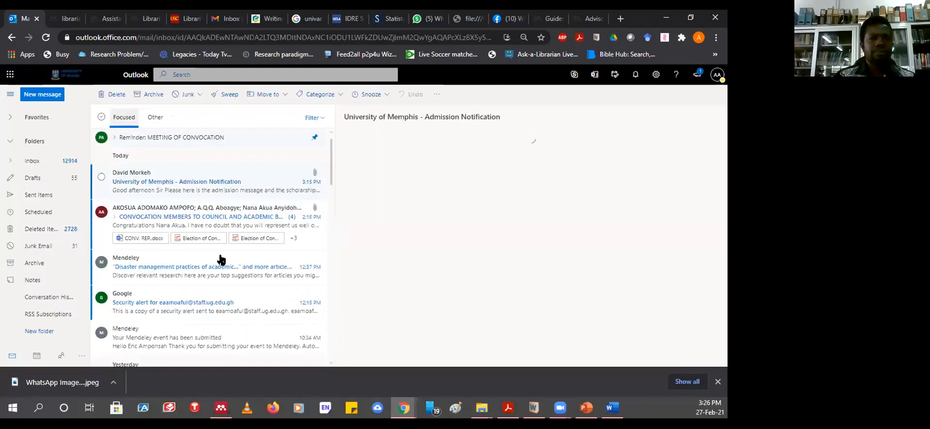
scroll(203, 216, down, 2)
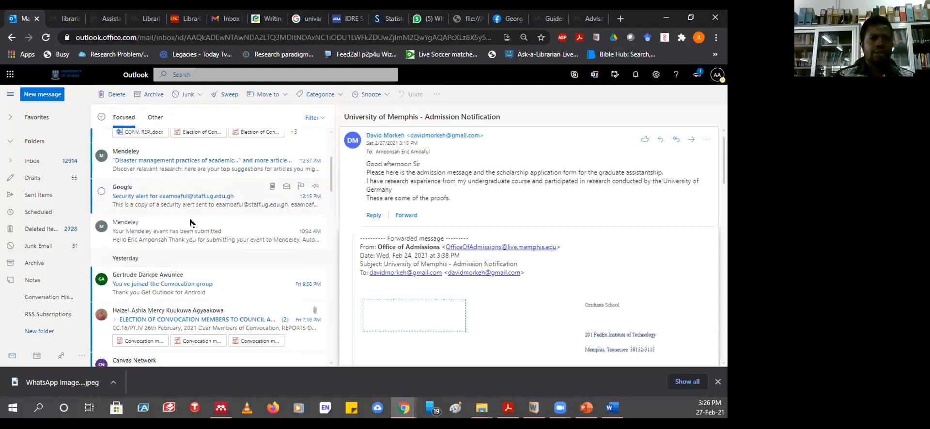
scroll(136, 170, up, 1)
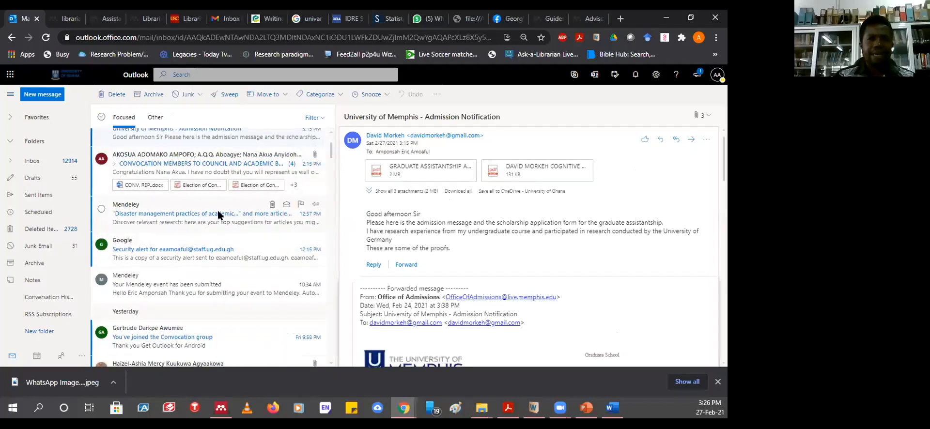
click(166, 215)
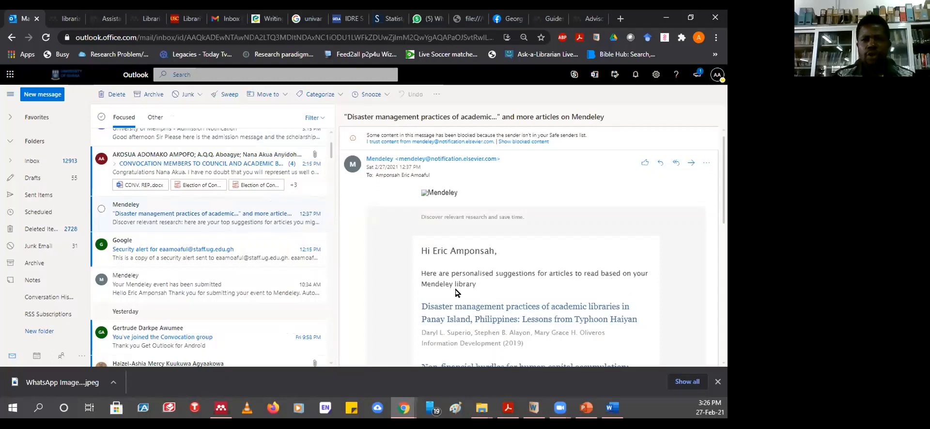
scroll(478, 287, down, 2)
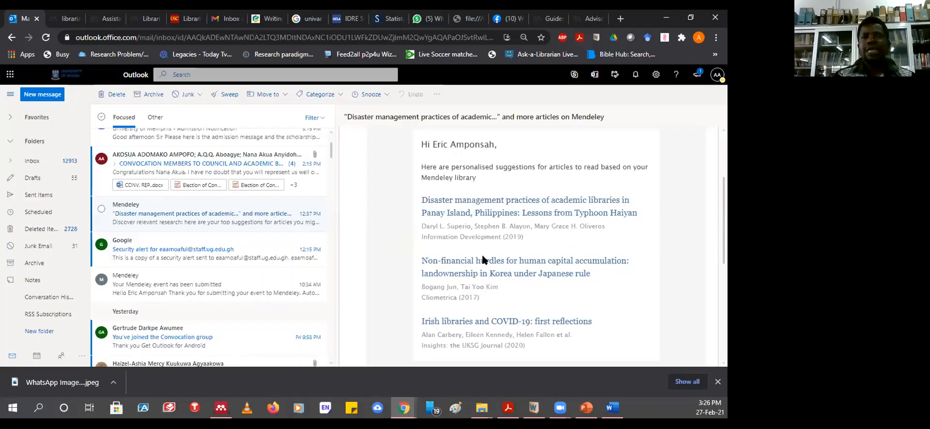
scroll(489, 240, down, 2)
scroll(490, 240, up, 2)
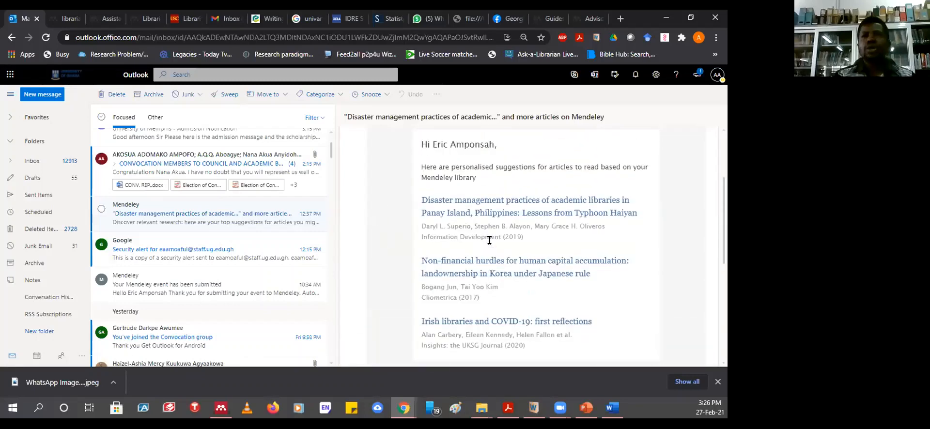
- Open the suggested Panay Island disaster-management article on Mendeley and view its abstract and APA citation
click(490, 202)
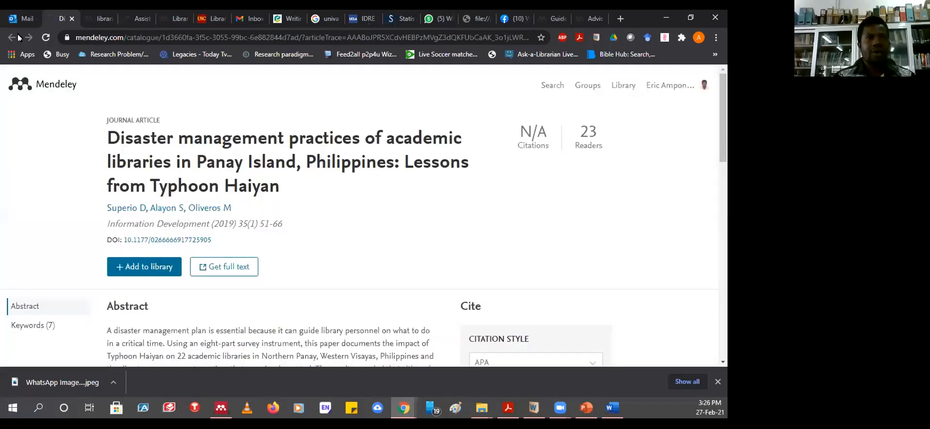
click(14, 22)
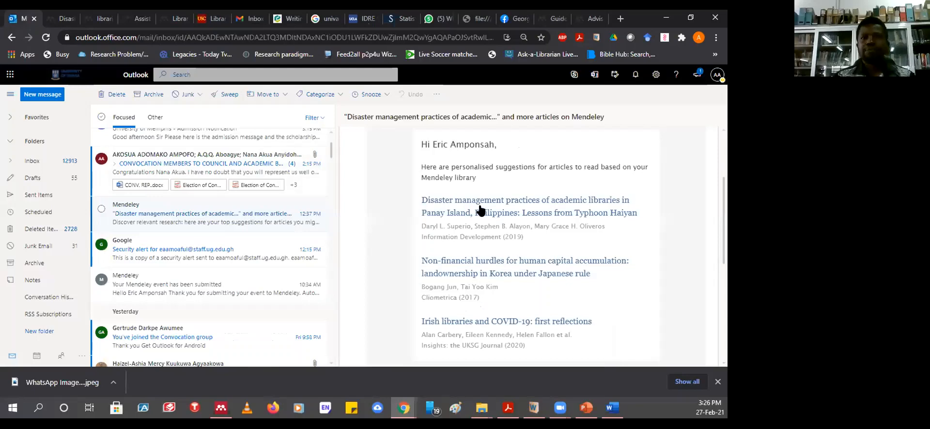
scroll(496, 218, down, 10)
scroll(494, 216, up, 10)
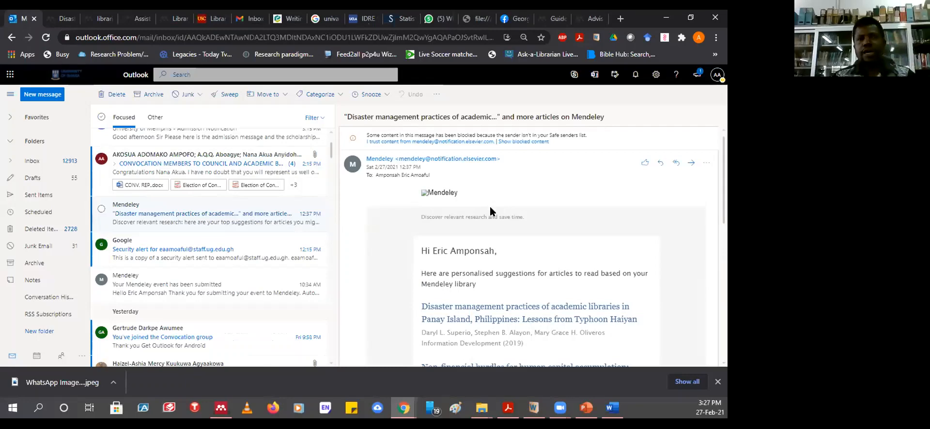
scroll(474, 282, down, 1)
scroll(474, 283, down, 2)
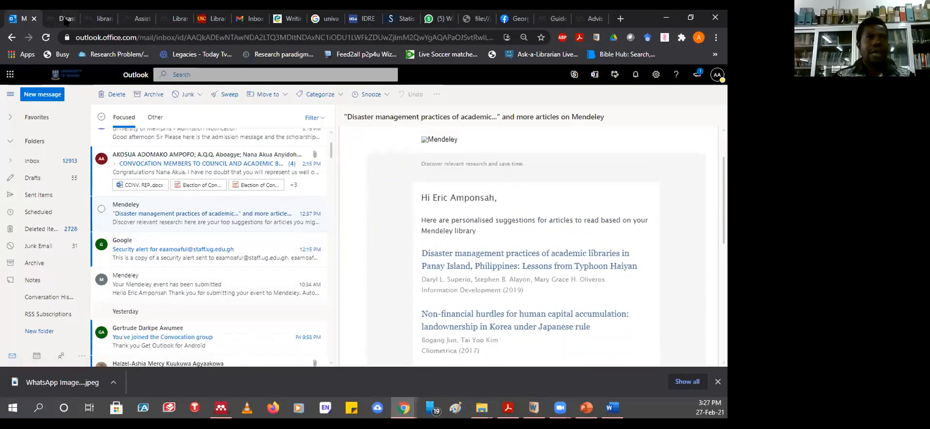
click(92, 18)
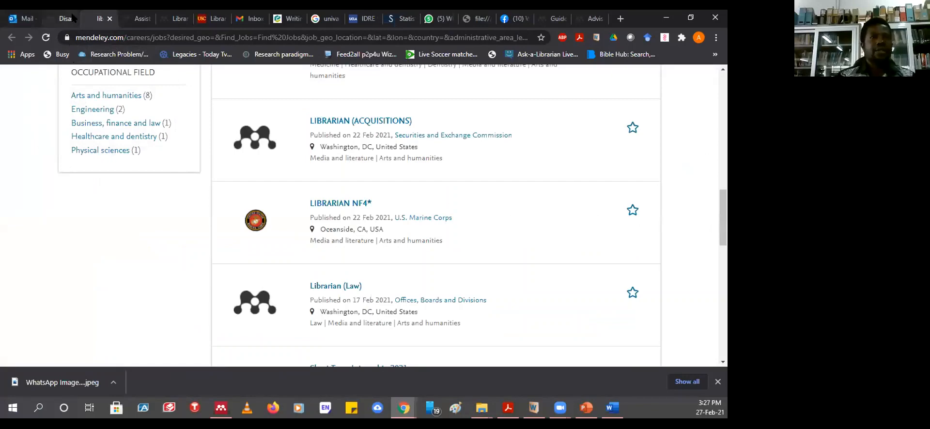
scroll(368, 236, up, 15)
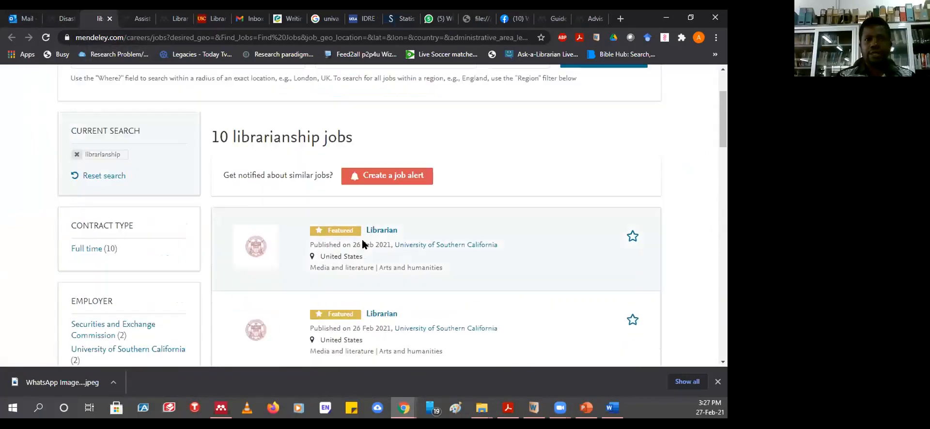
click(64, 18)
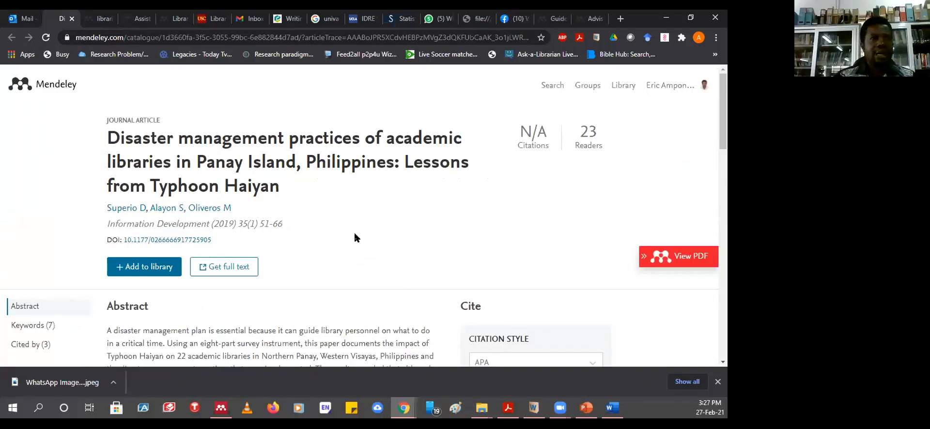
scroll(355, 238, down, 5)
scroll(315, 247, up, 5)
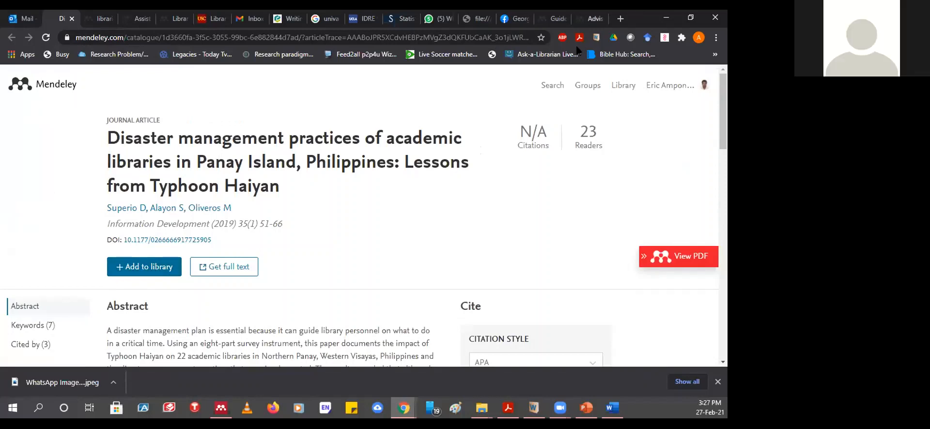
scroll(291, 240, down, 2)
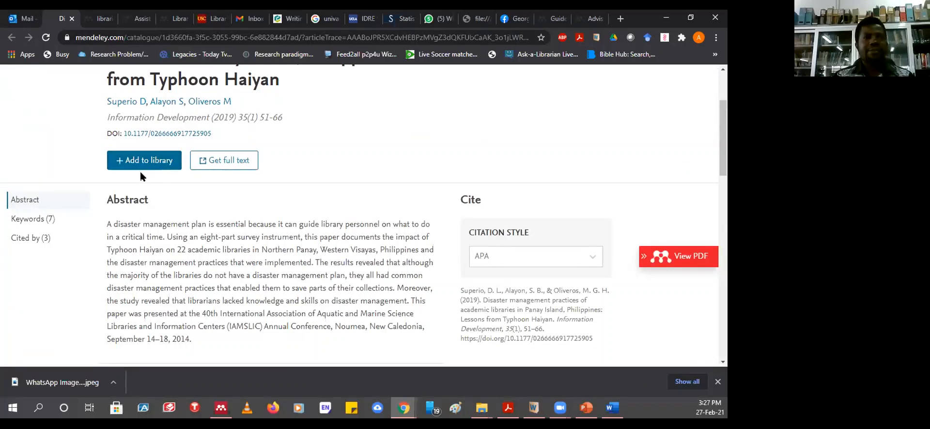
- Open the article's full text in SAGE's Information Development and skim through it
click(214, 163)
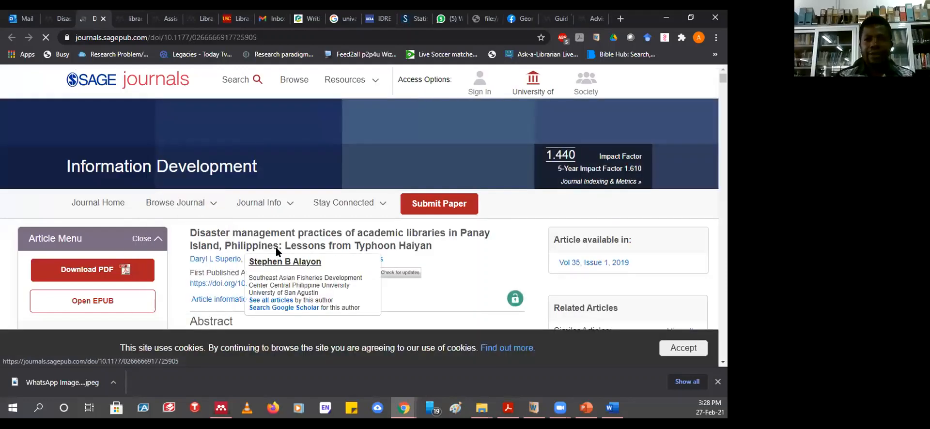
scroll(237, 243, down, 5)
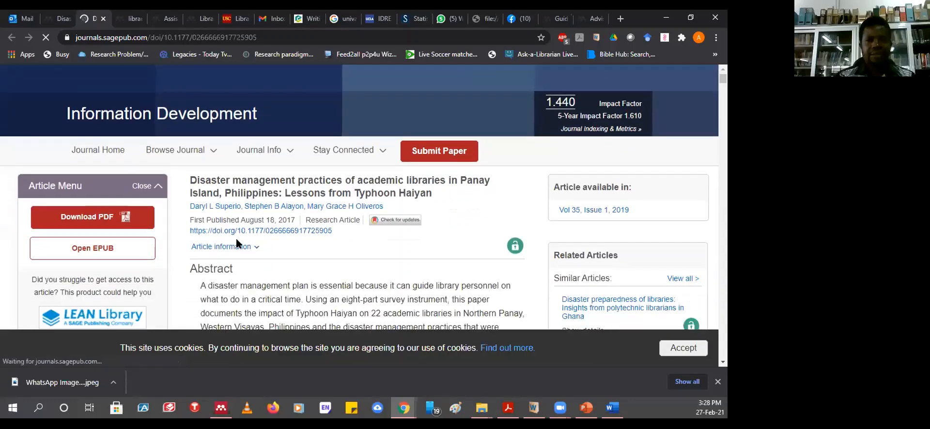
scroll(238, 244, down, 10)
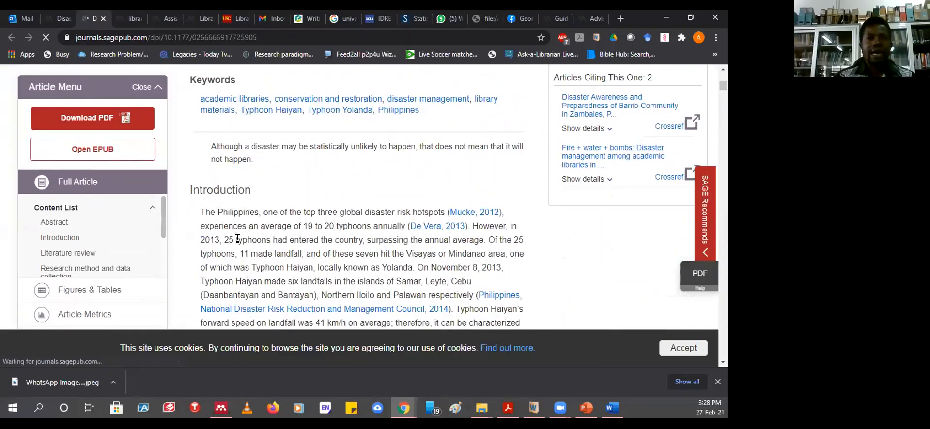
scroll(238, 237, down, 8)
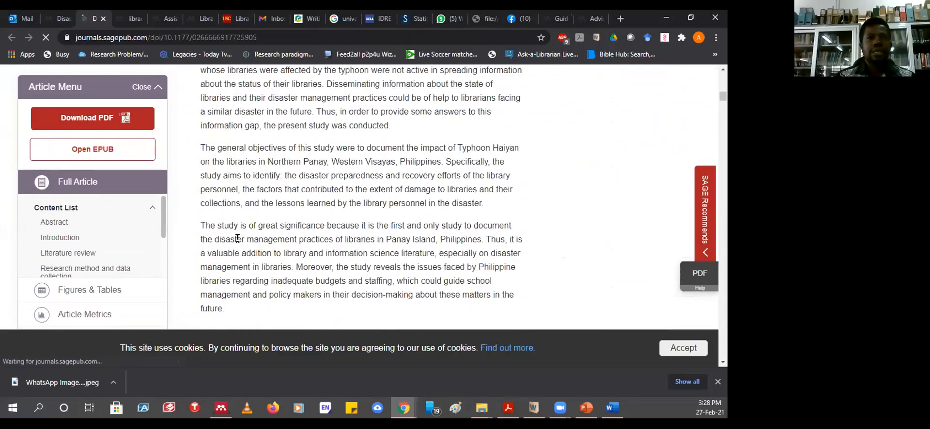
scroll(237, 243, down, 6)
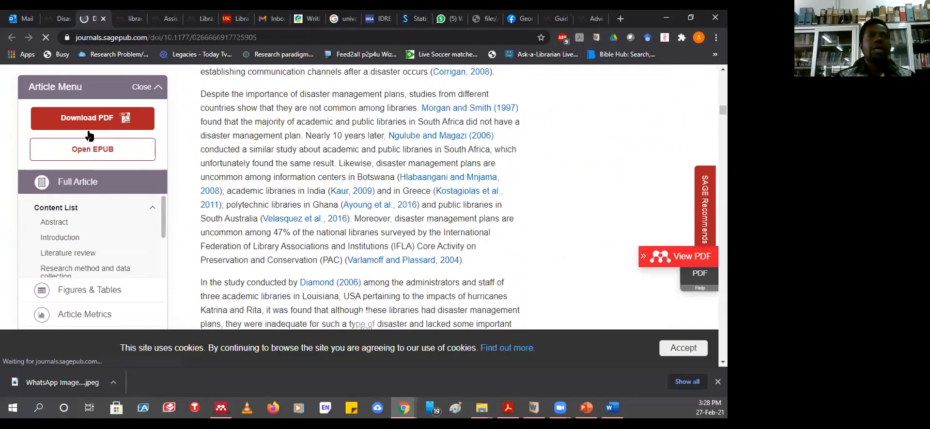
scroll(87, 124, up, 4)
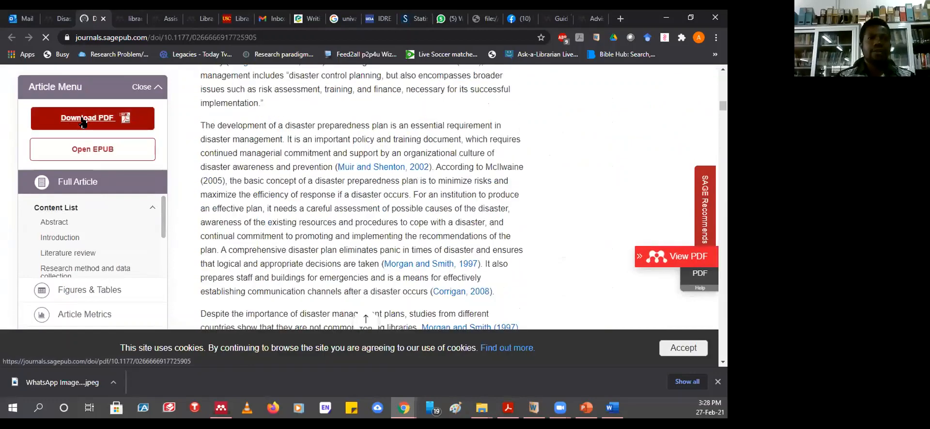
scroll(318, 164, up, 10)
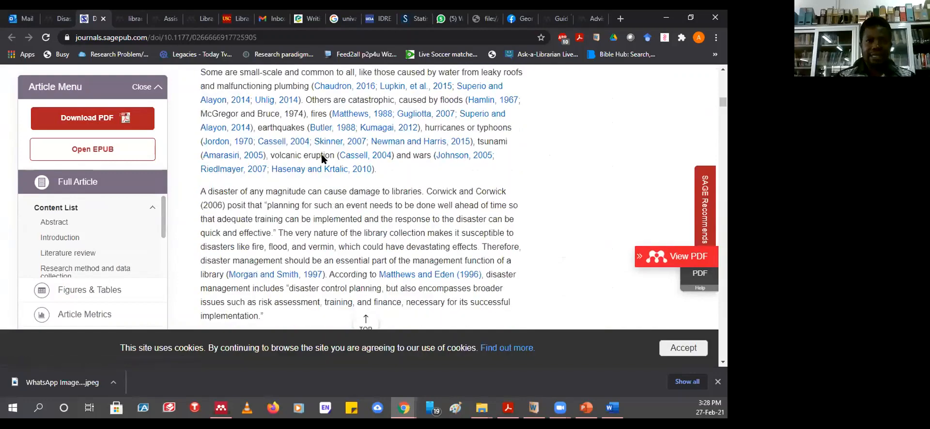
scroll(314, 246, up, 15)
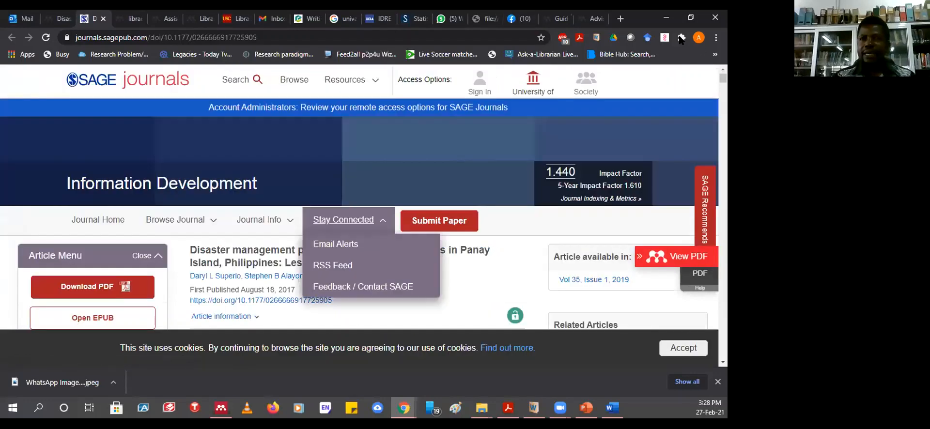
- Launch the Mendeley Web Importer extension on the SAGE article page
click(682, 38)
click(568, 200)
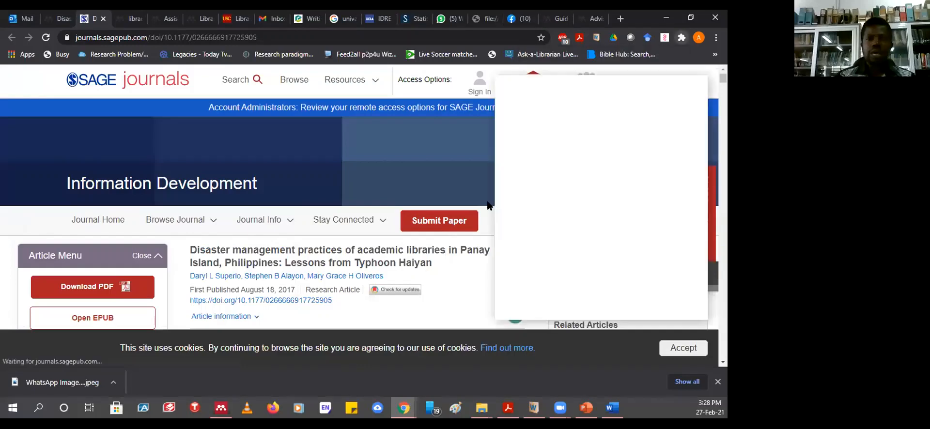
scroll(299, 247, down, 1)
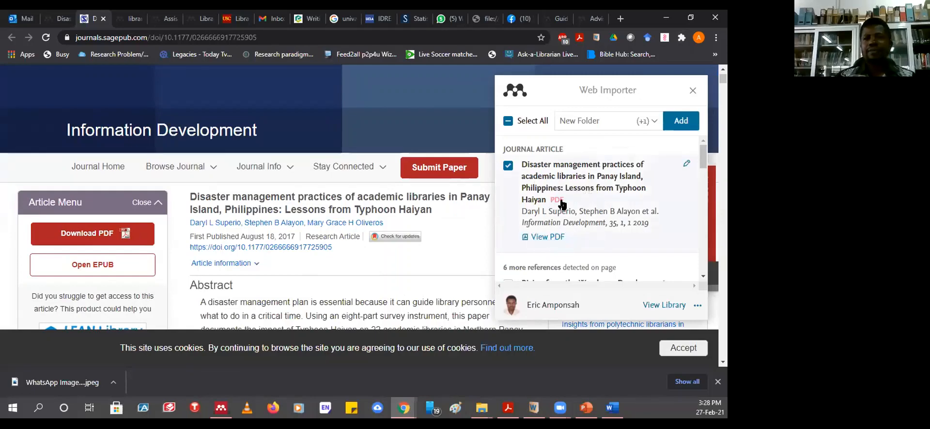
- Tick Library as a destination folder and add the article
click(653, 124)
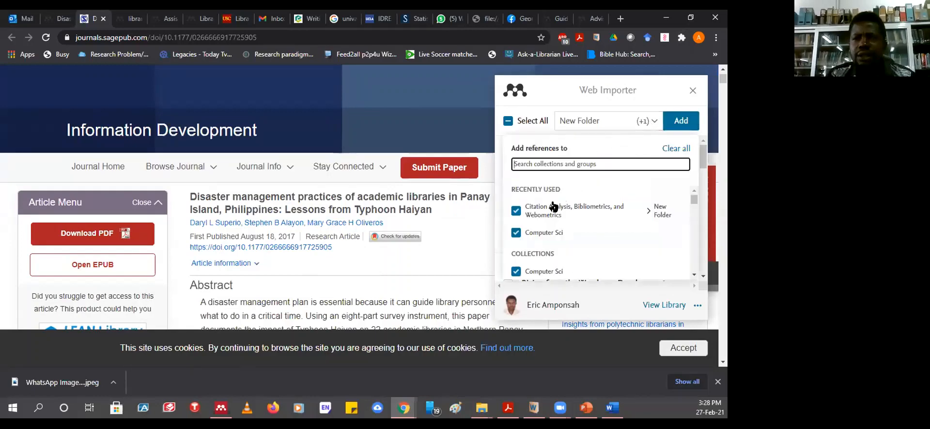
scroll(554, 207, down, 1)
scroll(554, 207, down, 3)
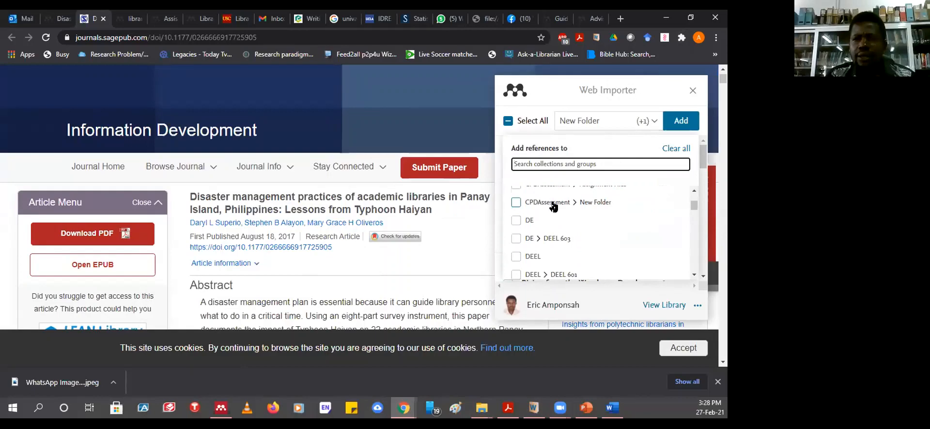
scroll(553, 207, down, 4)
scroll(554, 207, down, 3)
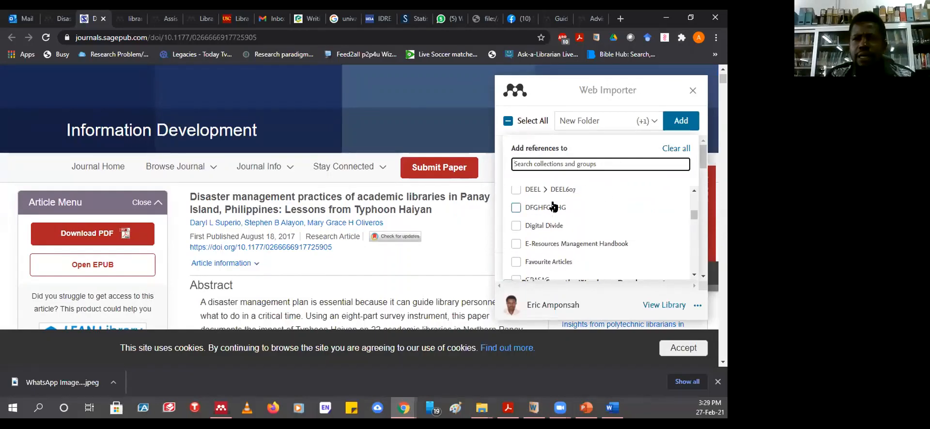
scroll(554, 207, down, 1)
scroll(554, 207, down, 3)
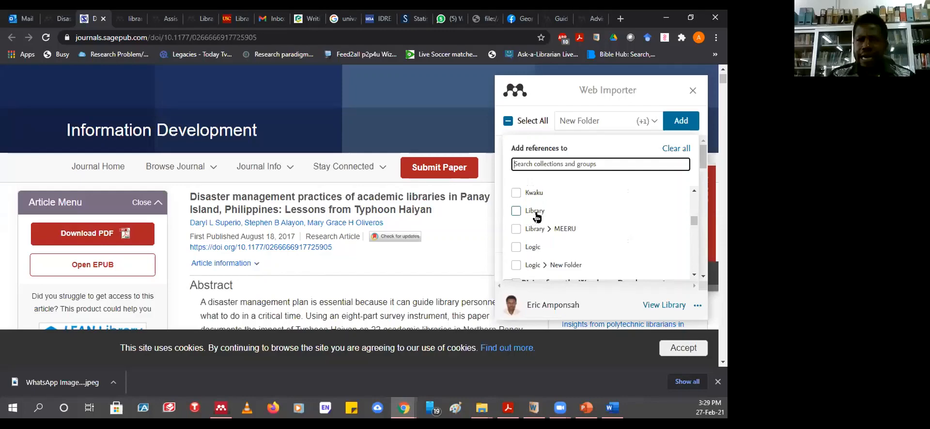
click(516, 213)
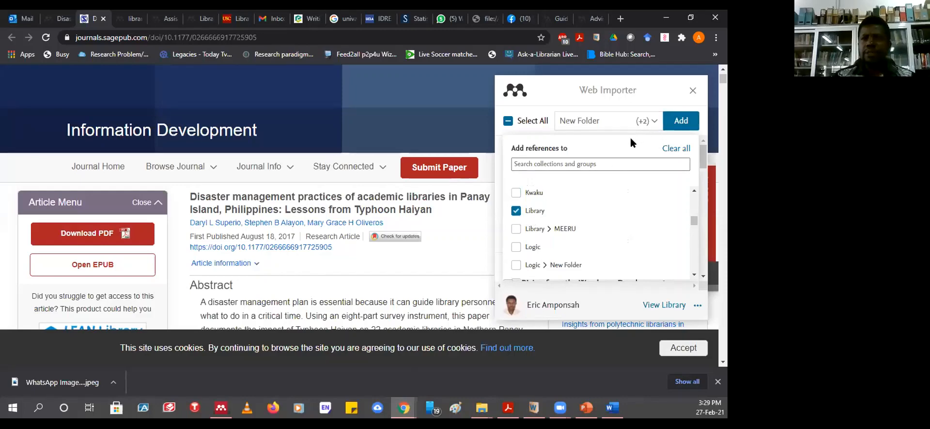
click(678, 123)
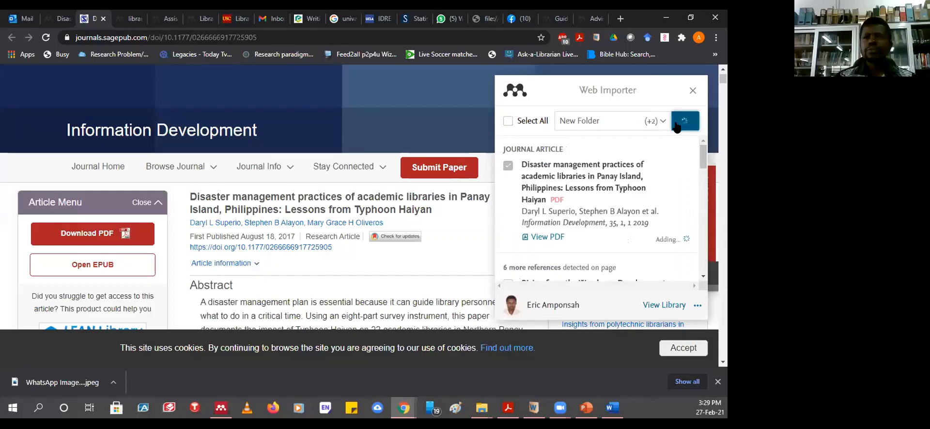